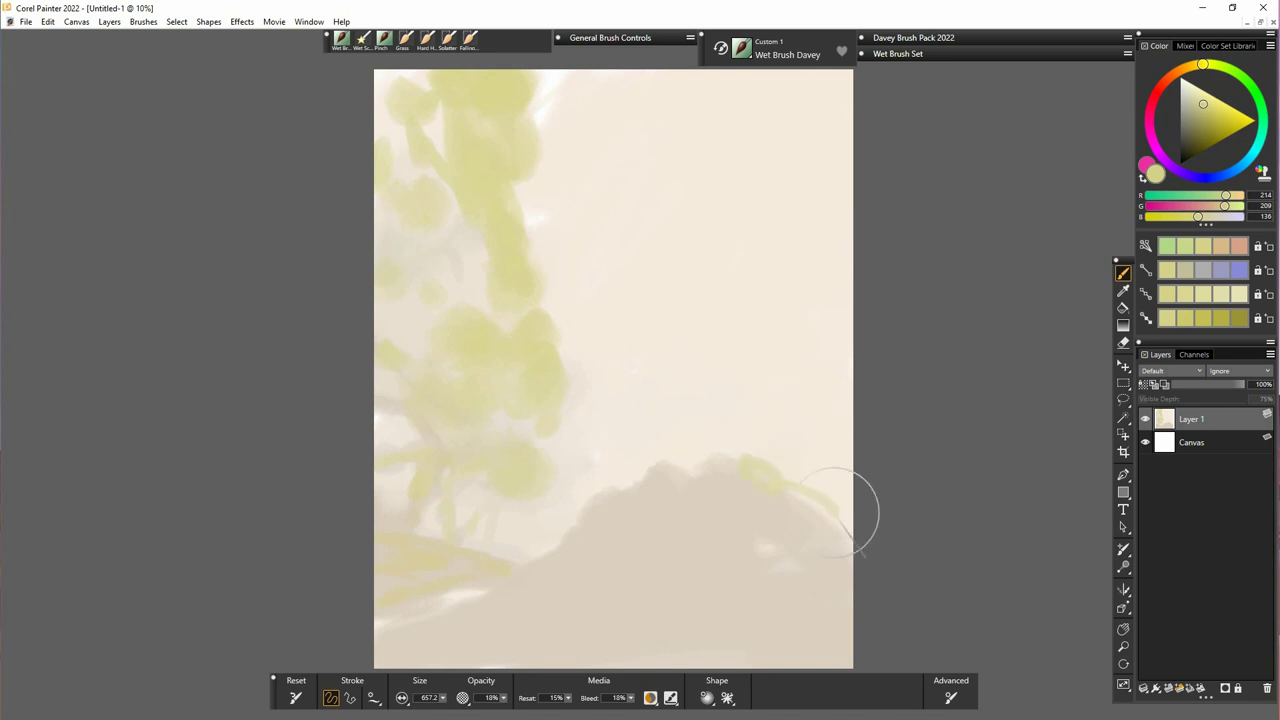
# - Block in the tree's trunk, canopy and surrounding foliage masses with broad pale yellow-green wet-brush strokes
pyautogui.moveTo(552, 522); pyautogui.dragTo(598, 468)
pyautogui.moveTo(640, 434); pyautogui.dragTo(672, 412)
pyautogui.moveTo(723, 256); pyautogui.dragTo(742, 400)
pyautogui.moveTo(752, 385); pyautogui.dragTo(815, 285)
pyautogui.moveTo(583, 412); pyautogui.dragTo(582, 460)
pyautogui.moveTo(560, 280); pyautogui.dragTo(582, 262)
pyautogui.moveTo(560, 150)
pyautogui.mouseDown()
pyautogui.moveTo(582, 105)
pyautogui.moveTo(606, 194)
pyautogui.moveTo(617, 451)
pyautogui.moveTo(766, 449)
pyautogui.moveTo(758, 291)
pyautogui.moveTo(814, 80)
pyautogui.moveTo(727, 240)
pyautogui.mouseUp()
pyautogui.moveTo(501, 580)
pyautogui.mouseDown()
pyautogui.moveTo(411, 583)
pyautogui.moveTo(388, 632)
pyautogui.mouseUp()
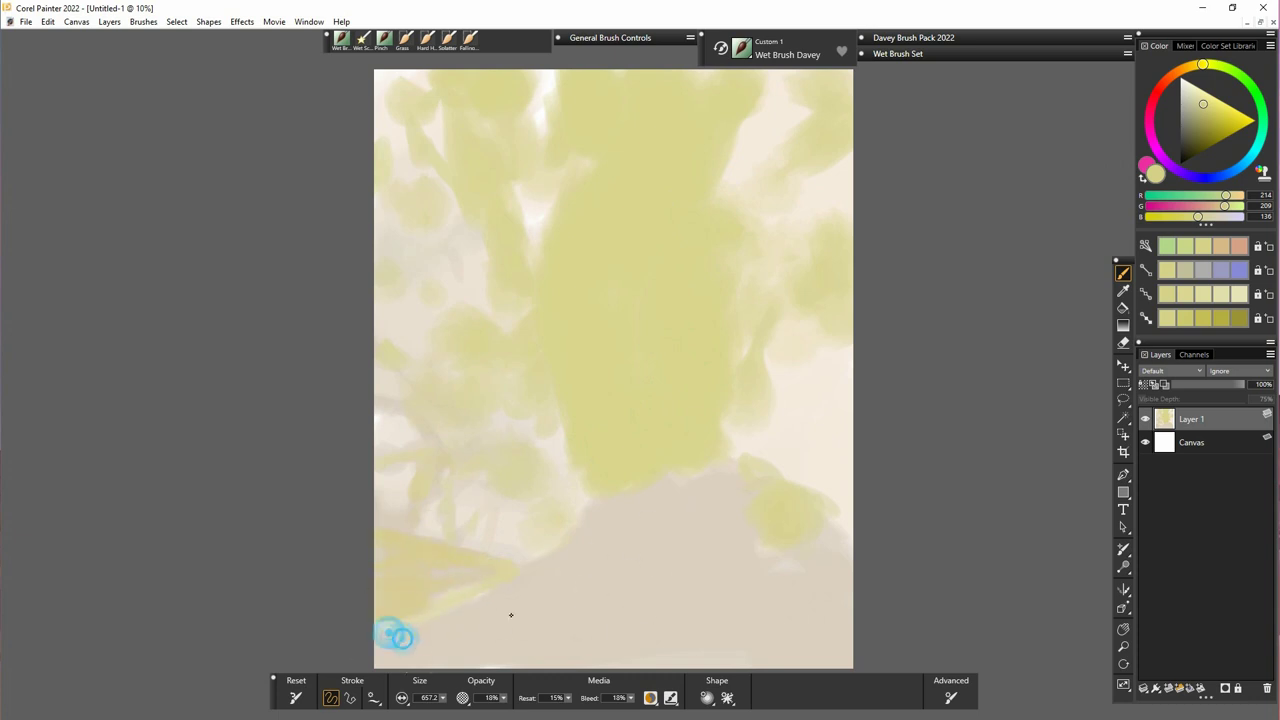
# - Add dark grey-brown accents to the lower-left ground and the upper edge of the bank right of the tree
pyautogui.click(1189, 134)
pyautogui.click(1190, 66)
pyautogui.moveTo(476, 600); pyautogui.dragTo(562, 557)
pyautogui.moveTo(396, 597); pyautogui.dragTo(438, 588)
pyautogui.click(488, 571)
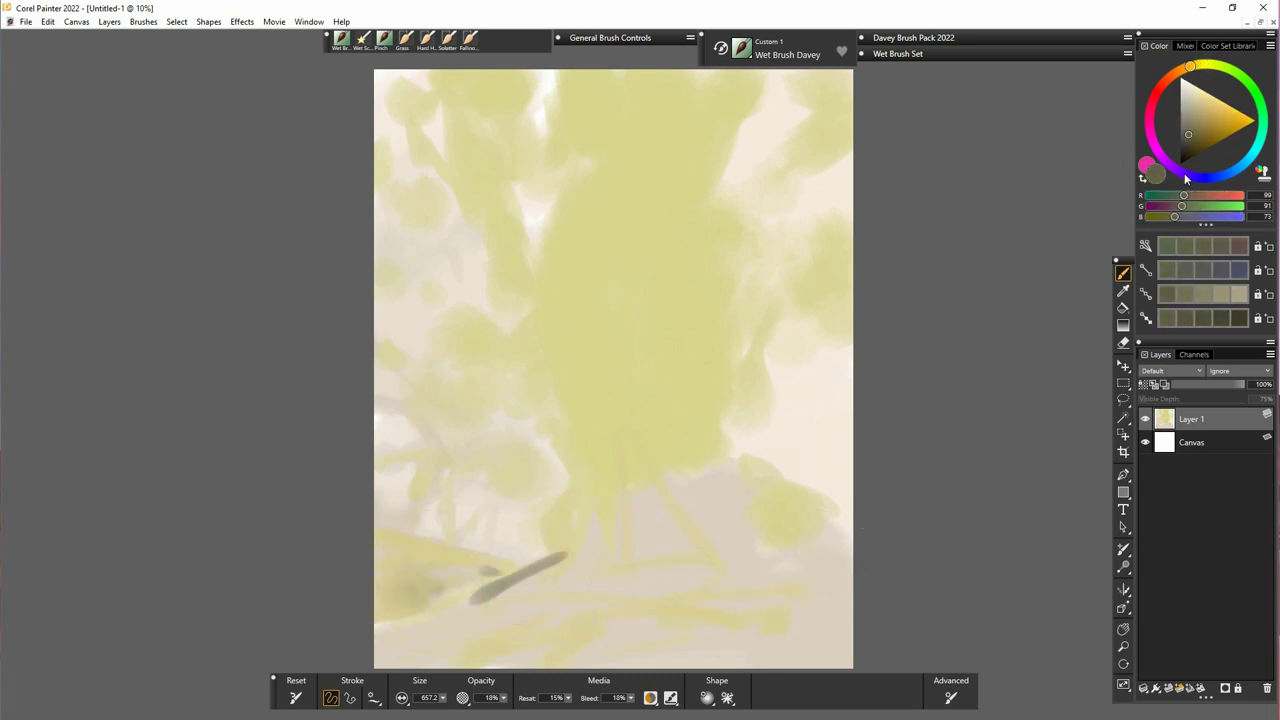
pyautogui.moveTo(748, 482); pyautogui.dragTo(805, 518)
# - Paint the bank right of the tree and the tree's right-hand branches in a warm brown
pyautogui.click(1203, 131)
pyautogui.moveTo(735, 462)
pyautogui.mouseDown()
pyautogui.moveTo(814, 494)
pyautogui.moveTo(867, 578)
pyautogui.mouseUp()
pyautogui.moveTo(700, 372)
pyautogui.mouseDown()
pyautogui.moveTo(731, 354)
pyautogui.moveTo(723, 449)
pyautogui.moveTo(749, 337)
pyautogui.moveTo(826, 294)
pyautogui.mouseUp()
pyautogui.moveTo(790, 205)
pyautogui.mouseDown()
pyautogui.moveTo(771, 366)
pyautogui.moveTo(692, 310)
pyautogui.mouseUp()
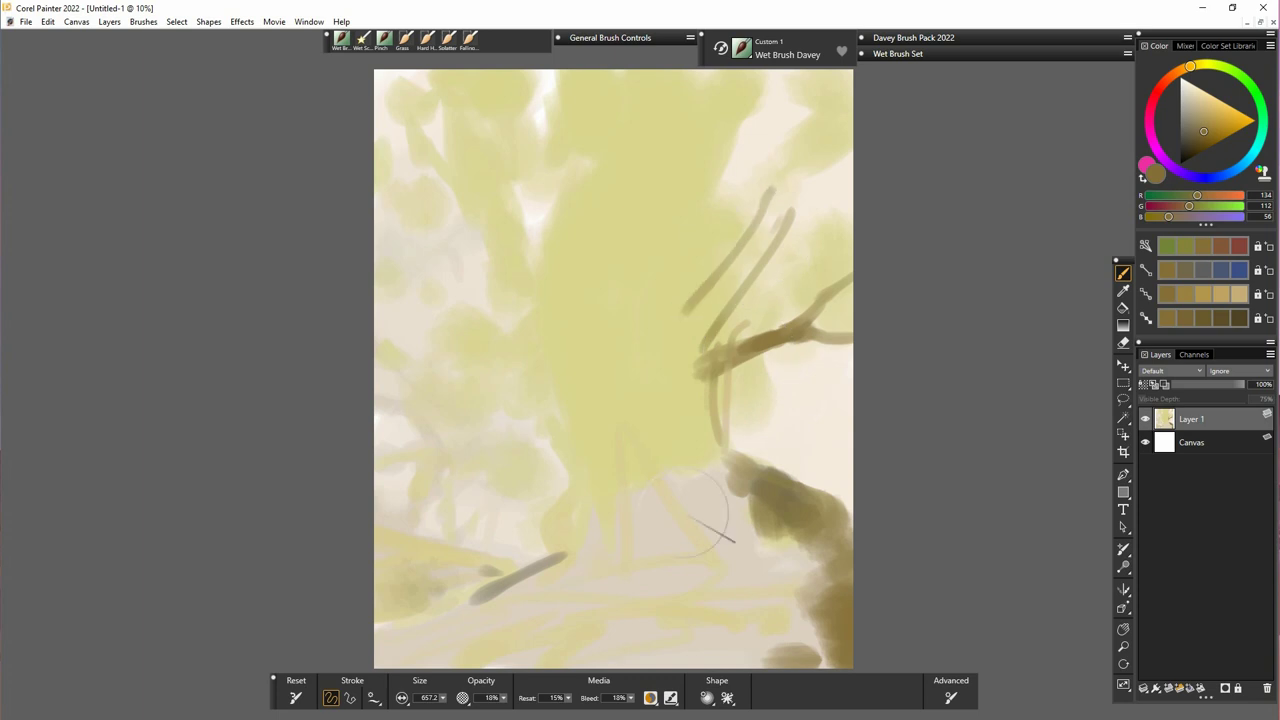
pyautogui.moveTo(790, 160); pyautogui.dragTo(729, 263)
pyautogui.moveTo(800, 75)
pyautogui.mouseDown()
pyautogui.moveTo(791, 203)
pyautogui.moveTo(820, 206)
pyautogui.moveTo(702, 305)
pyautogui.mouseUp()
pyautogui.moveTo(708, 132); pyautogui.dragTo(700, 256)
# - Paint the upper and left-hand branches in dark olive green, running from the canvas edges down towards the trunk
pyautogui.click(1203, 66)
pyautogui.click(1203, 134)
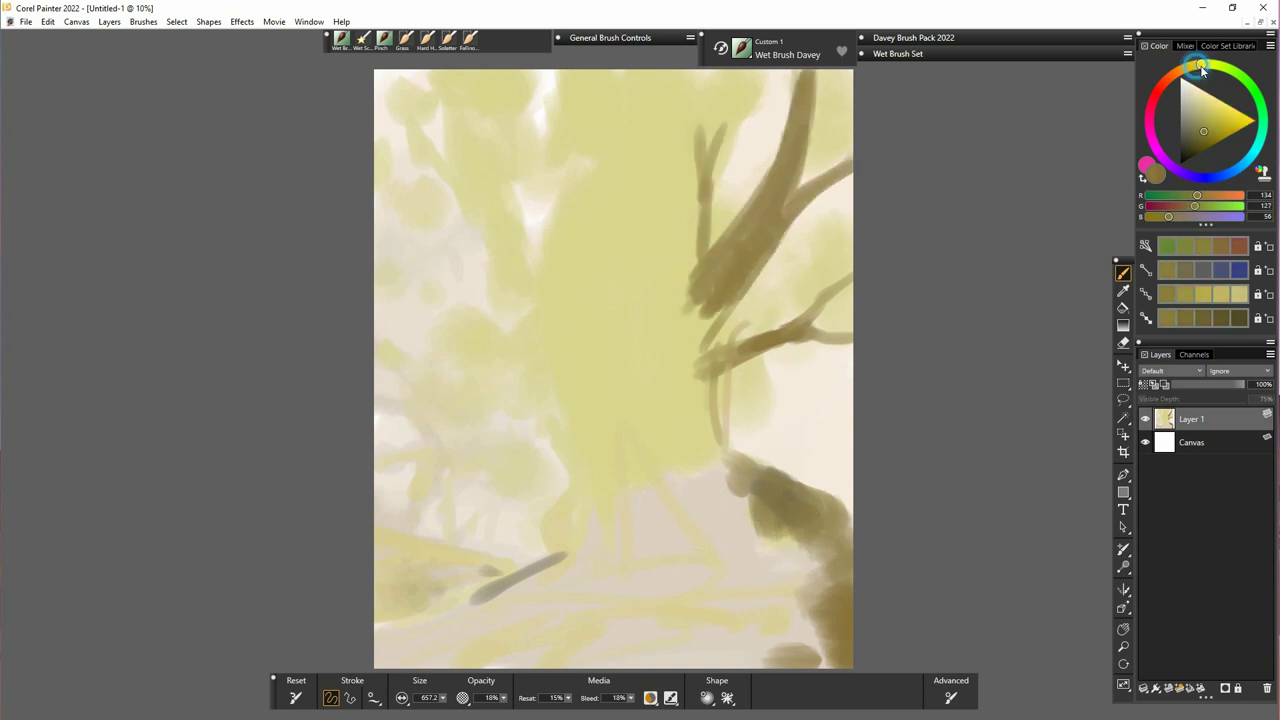
pyautogui.moveTo(708, 132); pyautogui.dragTo(697, 191)
pyautogui.moveTo(622, 80)
pyautogui.mouseDown()
pyautogui.moveTo(754, 88)
pyautogui.moveTo(723, 147)
pyautogui.moveTo(606, 236)
pyautogui.mouseUp()
pyautogui.moveTo(570, 76); pyautogui.dragTo(602, 190)
pyautogui.moveTo(512, 76); pyautogui.dragTo(542, 240)
pyautogui.moveTo(381, 194)
pyautogui.mouseDown()
pyautogui.moveTo(492, 250)
pyautogui.moveTo(486, 240)
pyautogui.moveTo(552, 290)
pyautogui.mouseUp()
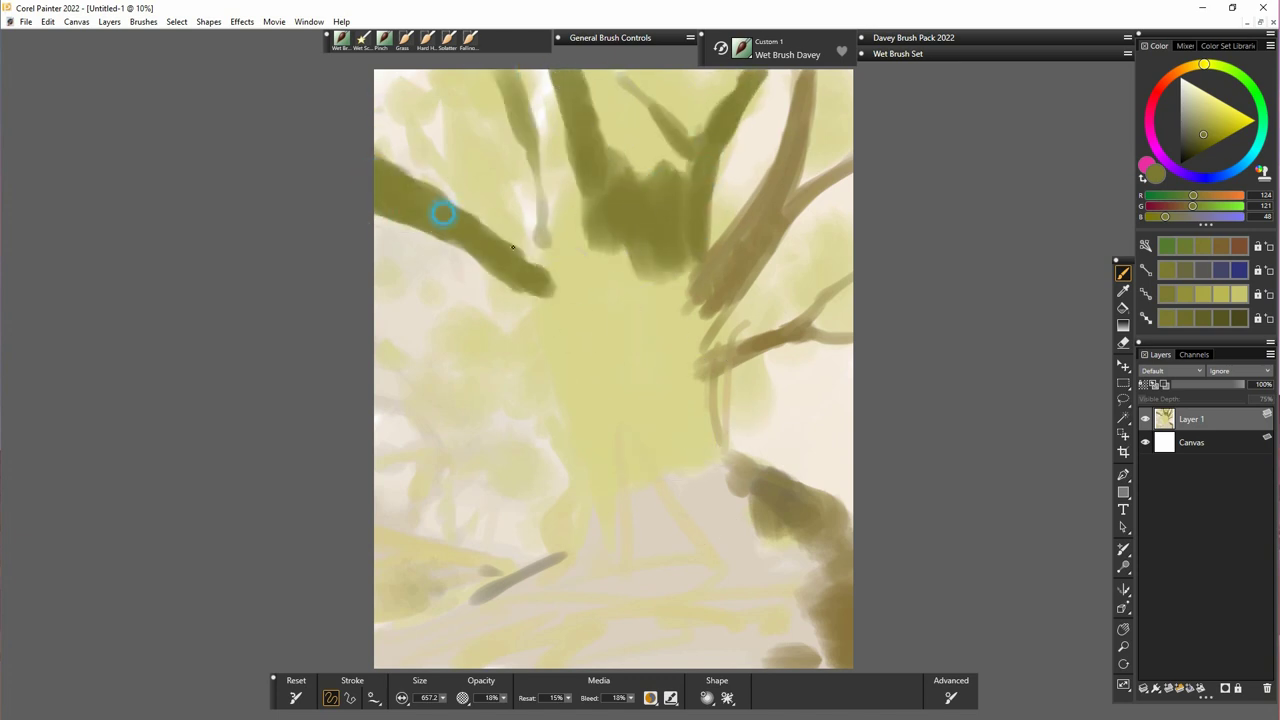
pyautogui.moveTo(424, 150); pyautogui.dragTo(462, 210)
pyautogui.moveTo(378, 74); pyautogui.dragTo(417, 129)
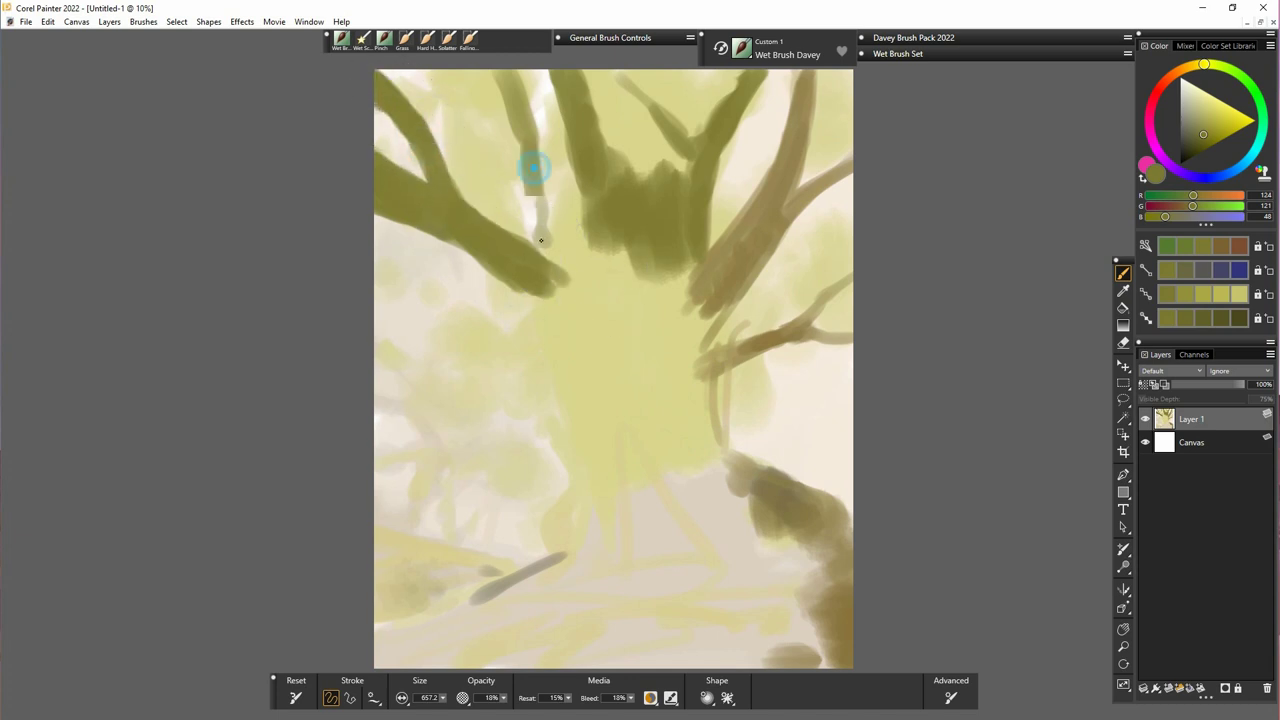
pyautogui.moveTo(533, 167); pyautogui.dragTo(545, 250)
pyautogui.moveTo(568, 72); pyautogui.dragTo(582, 258)
# - Rough in small olive twigs left of the lower trunk and begin filling the trunk itself
pyautogui.moveTo(530, 425); pyautogui.dragTo(556, 436)
pyautogui.moveTo(548, 412)
pyautogui.mouseDown()
pyautogui.moveTo(503, 397)
pyautogui.moveTo(488, 373)
pyautogui.mouseUp()
pyautogui.moveTo(571, 366); pyautogui.dragTo(557, 390)
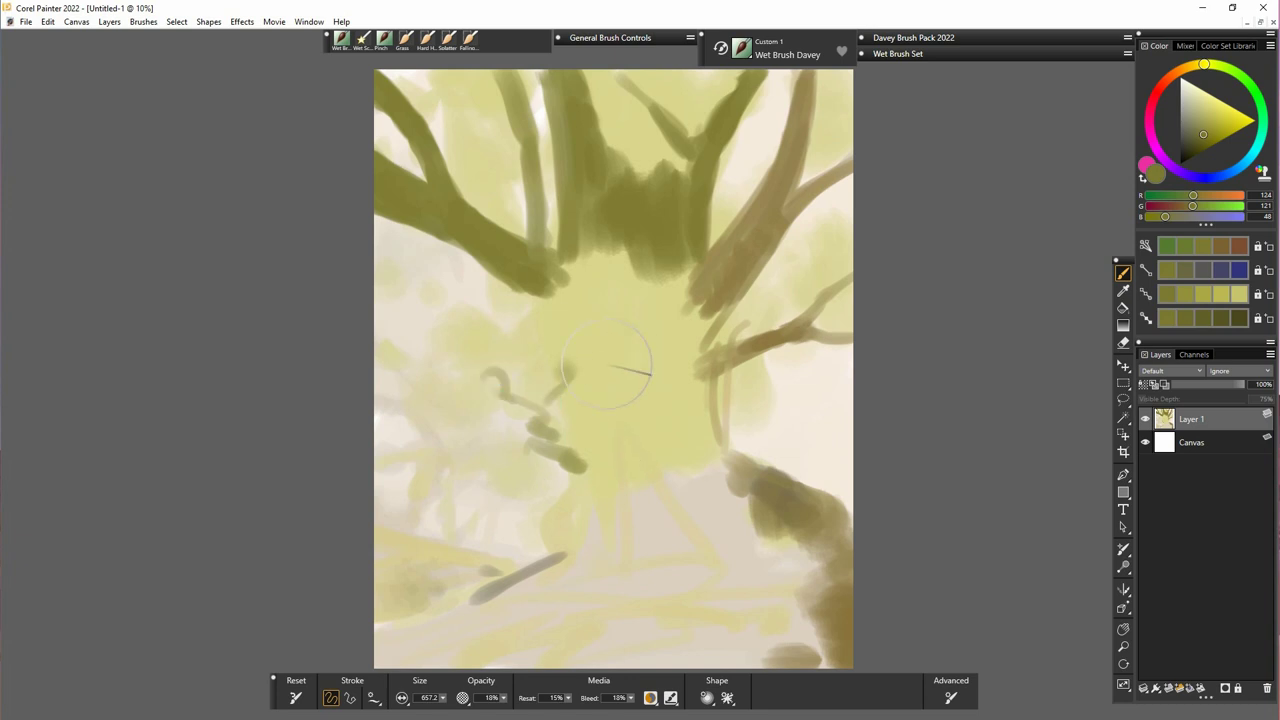
pyautogui.moveTo(590, 308); pyautogui.dragTo(560, 409)
pyautogui.moveTo(570, 268); pyautogui.dragTo(625, 388)
pyautogui.moveTo(677, 320); pyautogui.dragTo(690, 346)
# - Extend and connect the olive branches on both sides of the tree and across the crown
pyautogui.moveTo(759, 201)
pyautogui.mouseDown()
pyautogui.moveTo(717, 304)
pyautogui.moveTo(704, 268)
pyautogui.mouseUp()
pyautogui.moveTo(730, 352); pyautogui.dragTo(851, 275)
pyautogui.moveTo(808, 327); pyautogui.dragTo(850, 338)
pyautogui.moveTo(764, 270); pyautogui.dragTo(851, 244)
pyautogui.moveTo(765, 178)
pyautogui.mouseDown()
pyautogui.moveTo(697, 100)
pyautogui.moveTo(616, 69)
pyautogui.moveTo(702, 198)
pyautogui.moveTo(615, 185)
pyautogui.mouseUp()
pyautogui.moveTo(505, 222); pyautogui.dragTo(565, 231)
pyautogui.moveTo(526, 130); pyautogui.dragTo(535, 230)
pyautogui.moveTo(440, 67)
pyautogui.mouseDown()
pyautogui.moveTo(506, 129)
pyautogui.moveTo(528, 172)
pyautogui.mouseUp()
# - Add olive strokes through the middle and lower part of the trunk
pyautogui.moveTo(579, 424); pyautogui.dragTo(629, 385)
pyautogui.moveTo(604, 256); pyautogui.dragTo(652, 300)
pyautogui.moveTo(660, 370); pyautogui.dragTo(608, 429)
pyautogui.moveTo(676, 300); pyautogui.dragTo(672, 390)
# - Paint twigs and gnarled forms left of the lower trunk in a darker, browner olive
pyautogui.click(1193, 66)
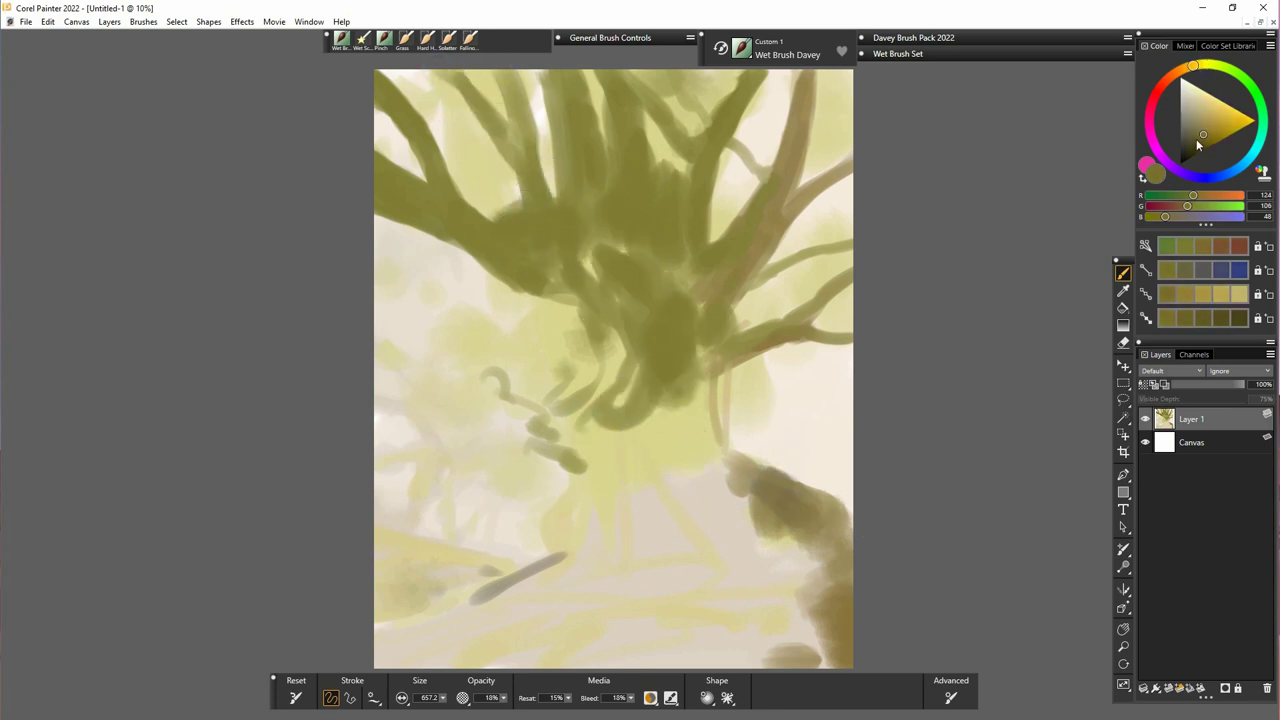
pyautogui.click(1195, 139)
pyautogui.moveTo(553, 422); pyautogui.dragTo(574, 434)
pyautogui.moveTo(548, 385); pyautogui.dragTo(596, 424)
pyautogui.moveTo(610, 424)
pyautogui.mouseDown()
pyautogui.moveTo(619, 378)
pyautogui.moveTo(600, 443)
pyautogui.moveTo(745, 585)
pyautogui.moveTo(640, 565)
pyautogui.moveTo(635, 506)
pyautogui.moveTo(578, 468)
pyautogui.moveTo(420, 420)
pyautogui.moveTo(490, 372)
pyautogui.moveTo(572, 427)
pyautogui.mouseUp()
pyautogui.moveTo(522, 366)
pyautogui.mouseDown()
pyautogui.moveTo(651, 537)
pyautogui.moveTo(620, 340)
pyautogui.moveTo(560, 446)
pyautogui.moveTo(517, 594)
pyautogui.moveTo(577, 496)
pyautogui.mouseUp()
pyautogui.moveTo(497, 458)
pyautogui.mouseDown()
pyautogui.moveTo(545, 470)
pyautogui.moveTo(580, 446)
pyautogui.mouseUp()
# - Layer brown-olive shading over the left-hand and upper central branches down into the trunk
pyautogui.moveTo(377, 195); pyautogui.dragTo(583, 290)
pyautogui.moveTo(454, 71); pyautogui.dragTo(620, 325)
pyautogui.moveTo(651, 117)
pyautogui.mouseDown()
pyautogui.moveTo(692, 163)
pyautogui.moveTo(688, 255)
pyautogui.mouseUp()
pyautogui.moveTo(748, 78); pyautogui.dragTo(677, 273)
pyautogui.moveTo(646, 160); pyautogui.dragTo(676, 268)
pyautogui.moveTo(608, 73); pyautogui.dragTo(650, 302)
# - Shade the right-hand branches and the right side of the trunk in brown-olive
pyautogui.moveTo(669, 318); pyautogui.dragTo(670, 342)
pyautogui.moveTo(851, 168)
pyautogui.mouseDown()
pyautogui.moveTo(786, 206)
pyautogui.moveTo(742, 272)
pyautogui.mouseUp()
pyautogui.moveTo(806, 73)
pyautogui.mouseDown()
pyautogui.moveTo(782, 180)
pyautogui.moveTo(708, 300)
pyautogui.moveTo(708, 364)
pyautogui.mouseUp()
pyautogui.moveTo(738, 278); pyautogui.dragTo(734, 340)
pyautogui.moveTo(822, 312); pyautogui.dragTo(712, 396)
pyautogui.moveTo(704, 262); pyautogui.dragTo(668, 348)
# - Paint the roots and ground beneath the tree in dark brown and the lower-left bank in sampled olive
pyautogui.click(1191, 147)
pyautogui.moveTo(672, 579)
pyautogui.mouseDown()
pyautogui.moveTo(721, 565)
pyautogui.moveTo(651, 486)
pyautogui.moveTo(714, 543)
pyautogui.moveTo(694, 457)
pyautogui.moveTo(632, 472)
pyautogui.moveTo(400, 630)
pyautogui.moveTo(660, 590)
pyautogui.moveTo(640, 603)
pyautogui.moveTo(782, 547)
pyautogui.moveTo(846, 600)
pyautogui.moveTo(640, 645)
pyautogui.moveTo(371, 629)
pyautogui.moveTo(561, 604)
pyautogui.mouseUp()
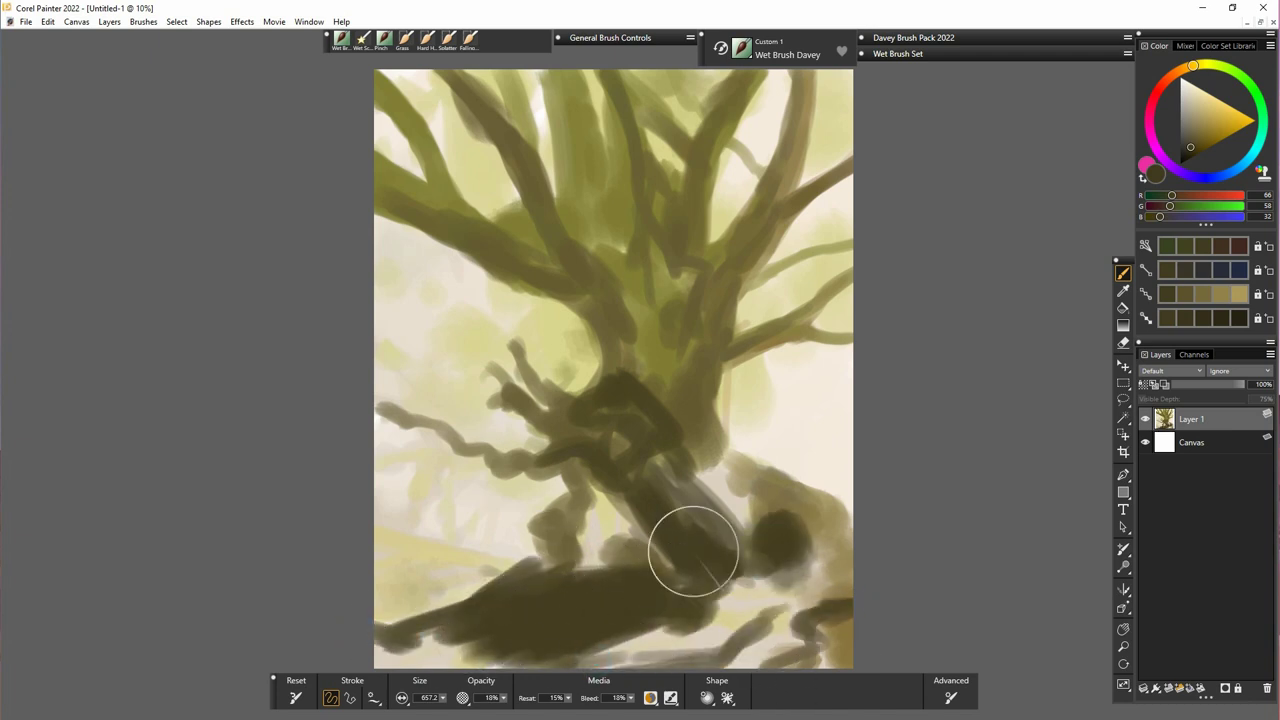
pyautogui.keyDown('alt'); pyautogui.click(655, 352); pyautogui.keyUp('alt')
pyautogui.moveTo(460, 605)
pyautogui.mouseDown()
pyautogui.moveTo(388, 600)
pyautogui.moveTo(482, 580)
pyautogui.mouseUp()
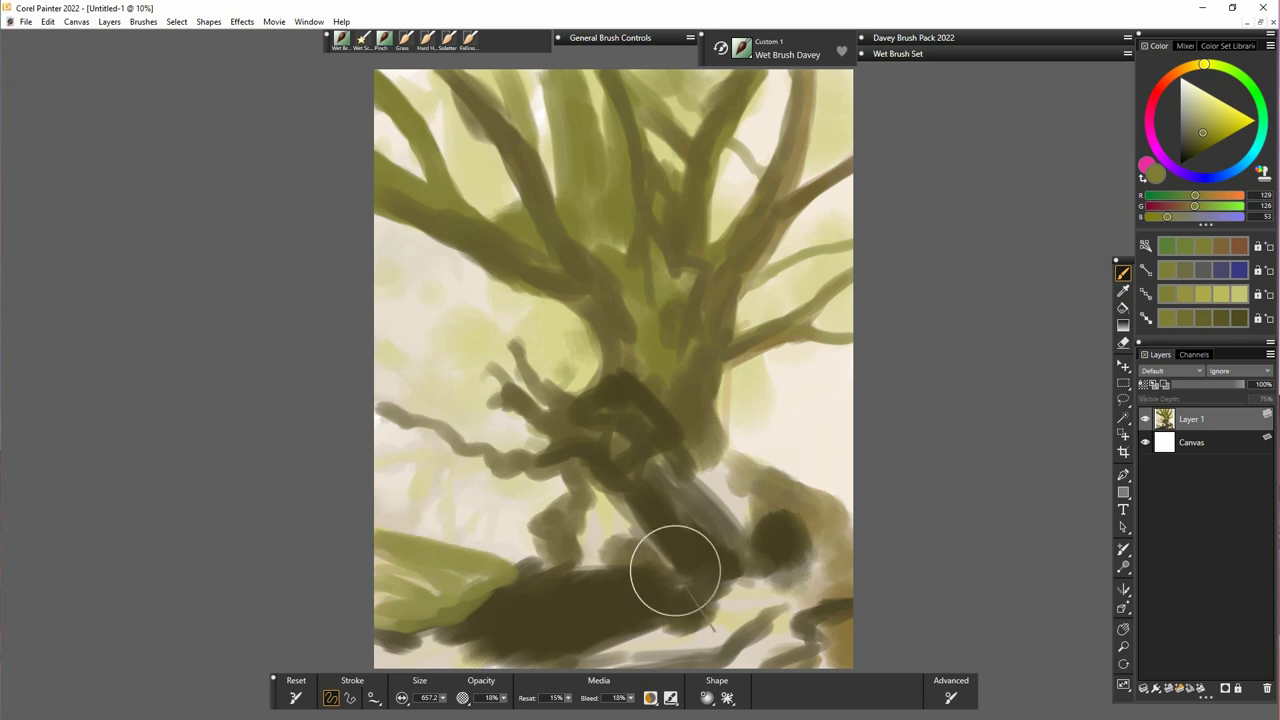
# - Sample the dark brown of the roots and build up the twigs and roots around the trunk base
pyautogui.keyDown('alt'); pyautogui.click(517, 568); pyautogui.keyUp('alt')
pyautogui.keyDown('alt'); pyautogui.click(635, 481); pyautogui.keyUp('alt')
pyautogui.moveTo(535, 522)
pyautogui.mouseDown()
pyautogui.moveTo(526, 426)
pyautogui.moveTo(534, 563)
pyautogui.moveTo(491, 354)
pyautogui.moveTo(554, 337)
pyautogui.moveTo(682, 460)
pyautogui.mouseUp()
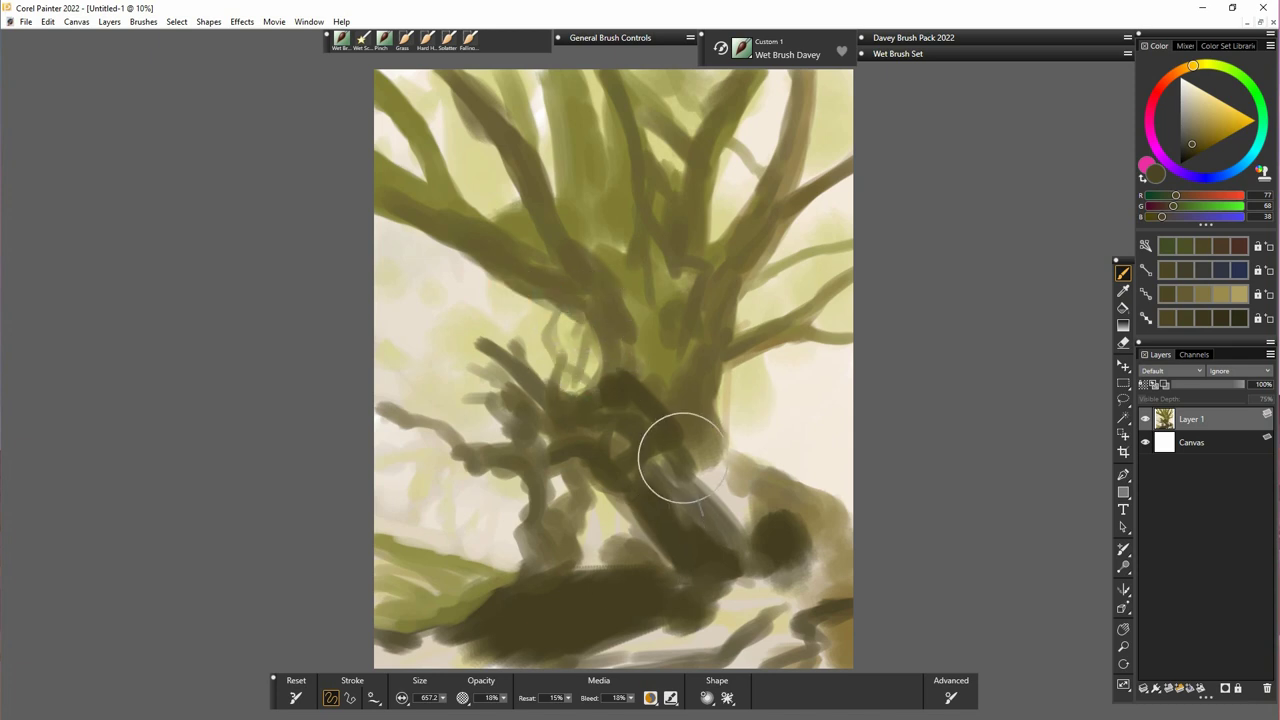
# - Deepen the shadows on the main branches, the trunk and its roots with dark brown
pyautogui.moveTo(531, 240)
pyautogui.mouseDown()
pyautogui.moveTo(609, 297)
pyautogui.moveTo(427, 228)
pyautogui.mouseUp()
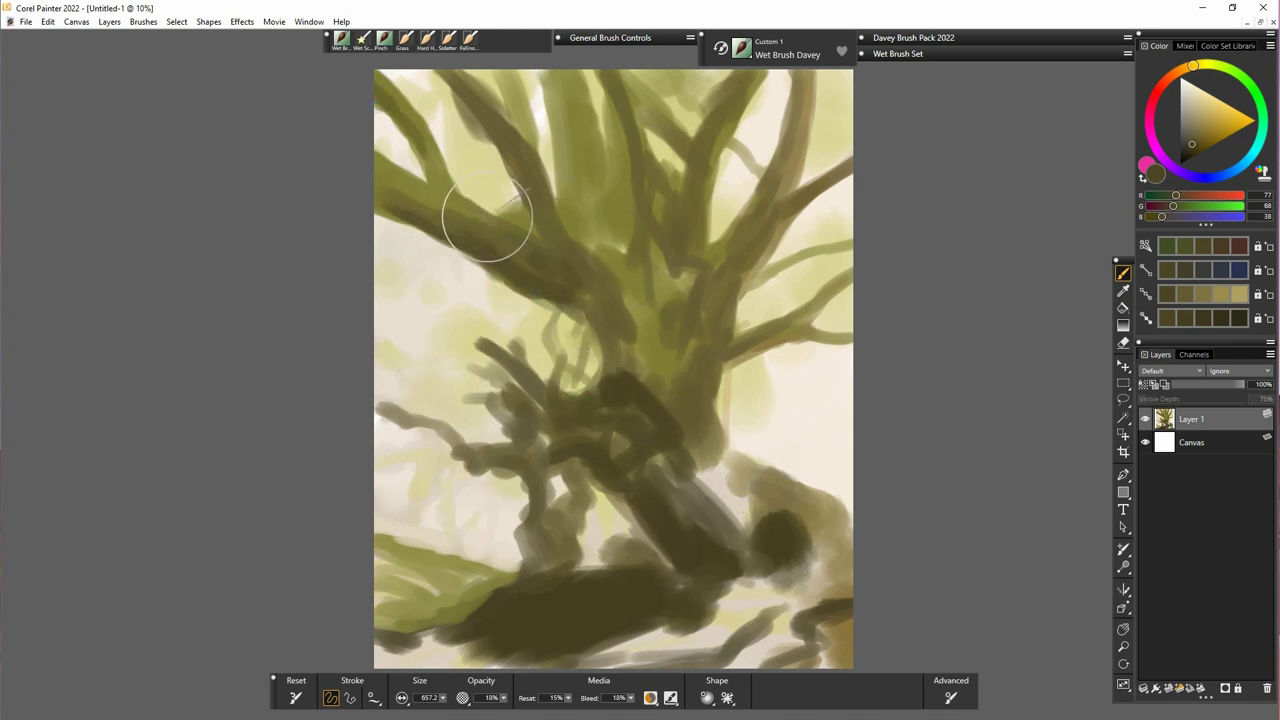
pyautogui.moveTo(481, 99)
pyautogui.mouseDown()
pyautogui.moveTo(651, 151)
pyautogui.moveTo(623, 243)
pyautogui.moveTo(742, 74)
pyautogui.mouseUp()
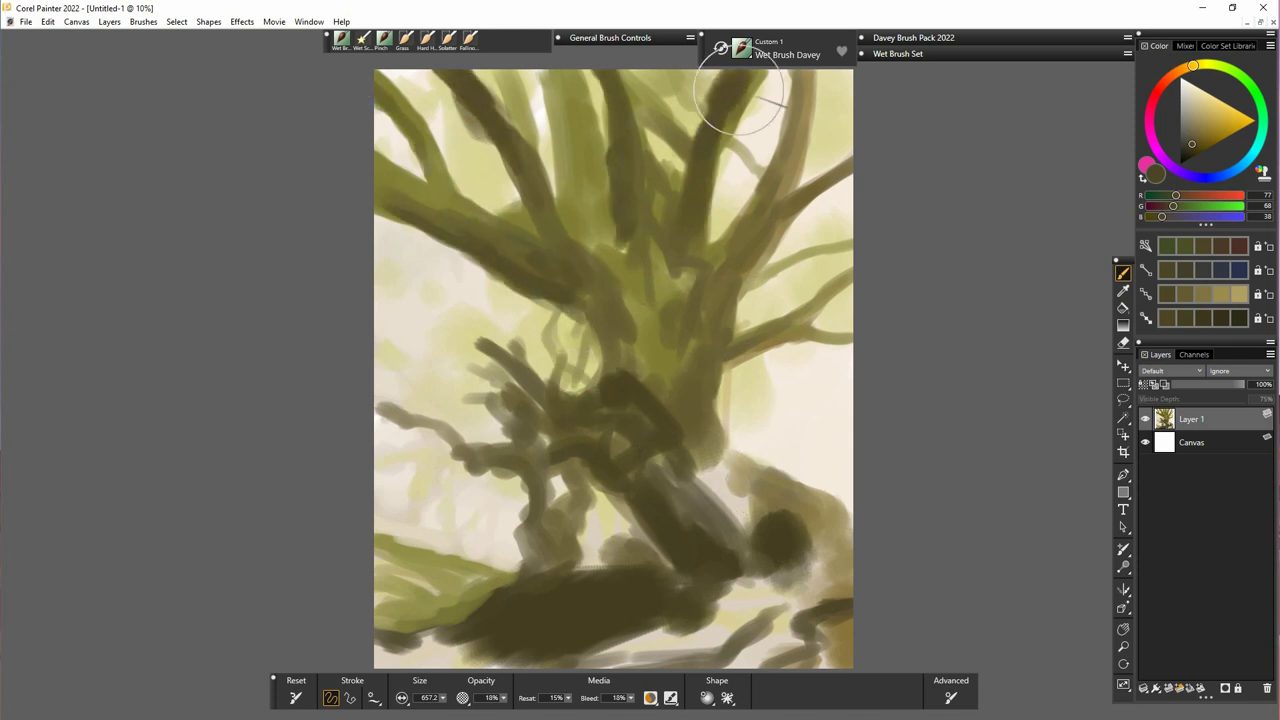
pyautogui.moveTo(698, 431); pyautogui.dragTo(614, 374)
pyautogui.moveTo(626, 316); pyautogui.dragTo(634, 388)
pyautogui.moveTo(603, 570)
pyautogui.mouseDown()
pyautogui.moveTo(551, 480)
pyautogui.moveTo(550, 505)
pyautogui.mouseUp()
# - Paint olive-green moss along the foreground below the roots
pyautogui.moveTo(460, 642)
pyautogui.mouseDown()
pyautogui.moveTo(414, 646)
pyautogui.moveTo(490, 646)
pyautogui.mouseUp()
pyautogui.click(1205, 68)
pyautogui.moveTo(1205, 68); pyautogui.dragTo(1211, 65)
pyautogui.click(1213, 134)
pyautogui.moveTo(415, 652); pyautogui.dragTo(625, 646)
pyautogui.click(1212, 132)
pyautogui.click(1213, 139)
# - Add more saturated green patches to the foreground and the bank right of the tree
pyautogui.click(1227, 68)
pyautogui.moveTo(428, 652); pyautogui.dragTo(472, 650)
pyautogui.moveTo(688, 634)
pyautogui.mouseDown()
pyautogui.moveTo(660, 634)
pyautogui.moveTo(722, 634)
pyautogui.mouseUp()
pyautogui.moveTo(792, 545); pyautogui.dragTo(822, 570)
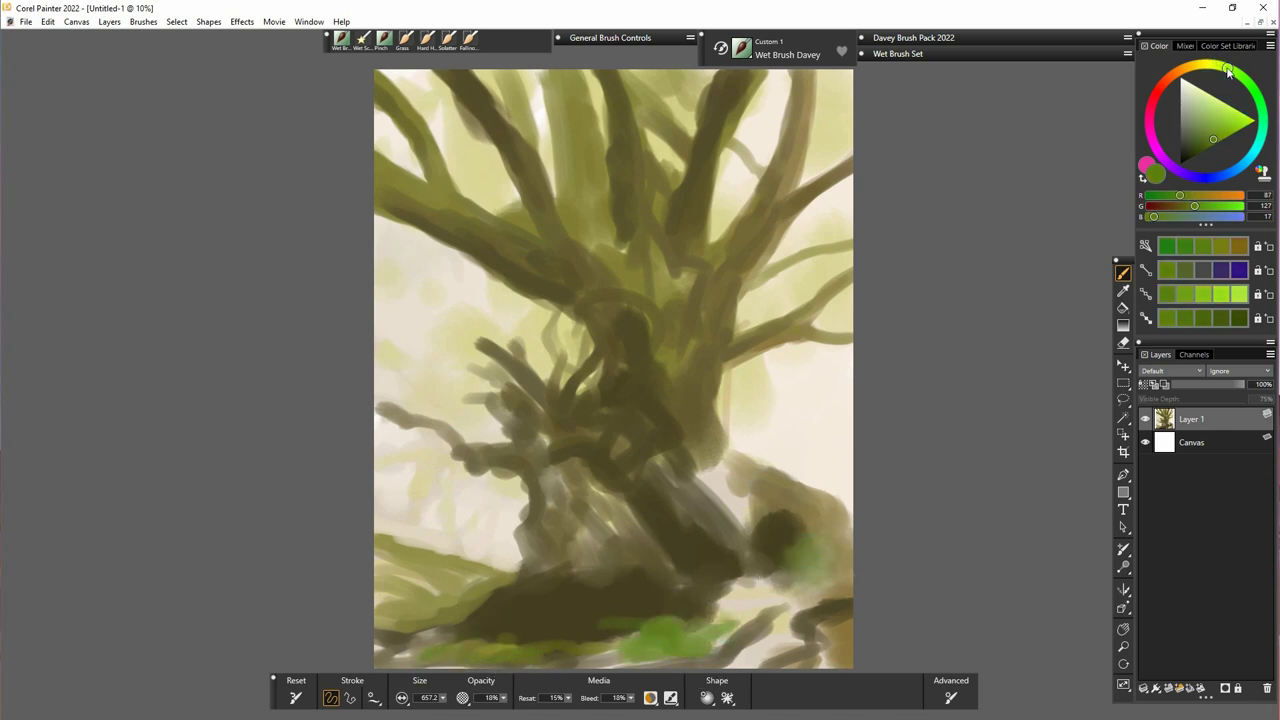
pyautogui.moveTo(762, 519); pyautogui.dragTo(738, 508)
pyautogui.moveTo(832, 545)
pyautogui.mouseDown()
pyautogui.moveTo(808, 577)
pyautogui.moveTo(840, 578)
pyautogui.mouseUp()
pyautogui.moveTo(740, 592)
pyautogui.mouseDown()
pyautogui.moveTo(795, 610)
pyautogui.moveTo(773, 604)
pyautogui.mouseUp()
# - Brush light yellow-green highlights onto the moss at the lower right of the tree
pyautogui.click(1208, 64)
pyautogui.moveTo(1214, 130); pyautogui.dragTo(1222, 120)
pyautogui.moveTo(738, 606)
pyautogui.mouseDown()
pyautogui.moveTo(730, 616)
pyautogui.moveTo(774, 576)
pyautogui.mouseUp()
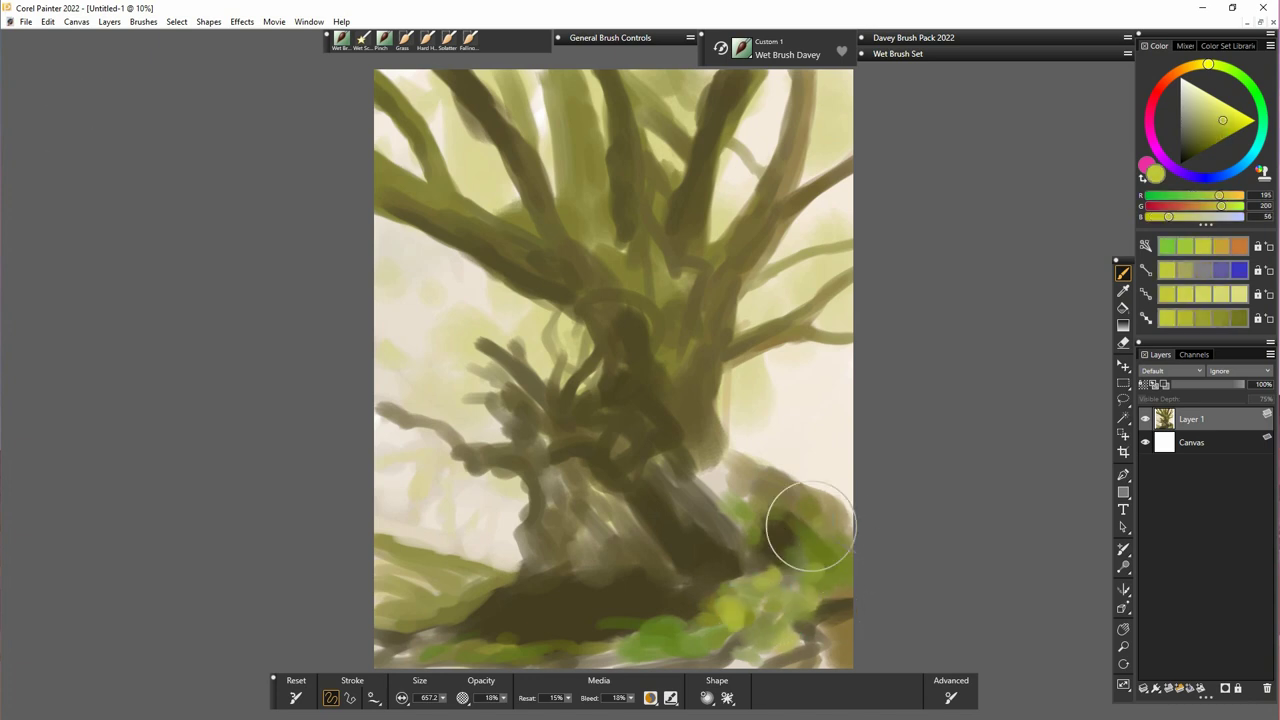
# - Add bright yellow highlights to the lower-left bank and the background foliage left of the tree
pyautogui.click(1230, 121)
pyautogui.click(1207, 64)
pyautogui.moveTo(441, 591); pyautogui.dragTo(485, 592)
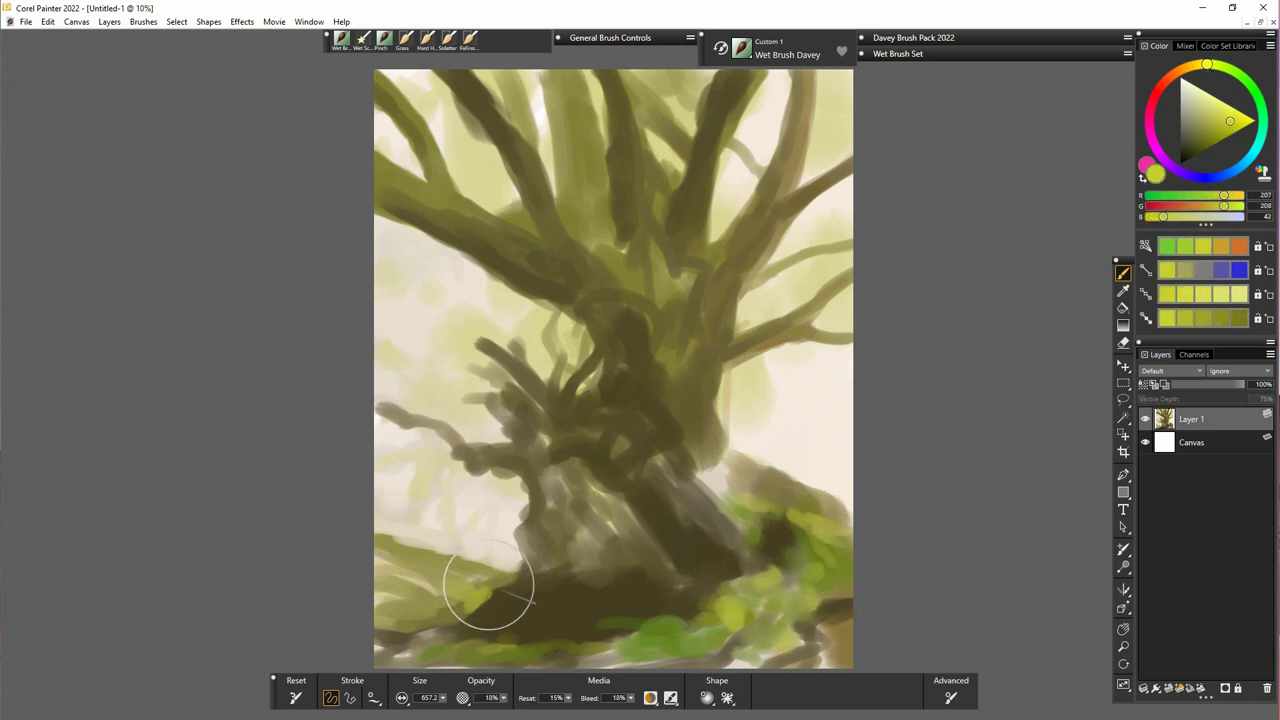
pyautogui.moveTo(475, 511)
pyautogui.mouseDown()
pyautogui.moveTo(492, 502)
pyautogui.moveTo(396, 496)
pyautogui.mouseUp()
pyautogui.moveTo(384, 451); pyautogui.dragTo(446, 442)
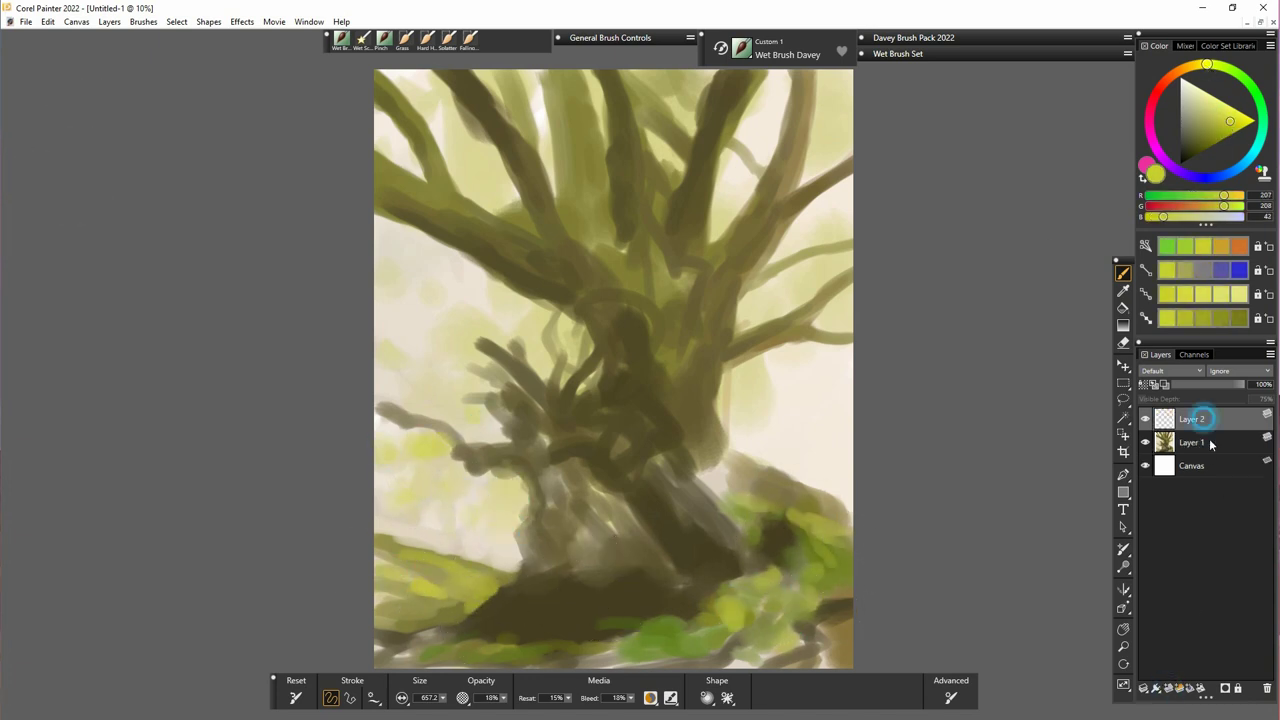
# - Duplicate Layer 1 and apply Brightness/Contrast to the copy with brightness -4 and contrast 38
pyautogui.rightClick(1202, 442)
pyautogui.click(1040, 170)
pyautogui.click(242, 22)
pyautogui.moveTo(335, 70)
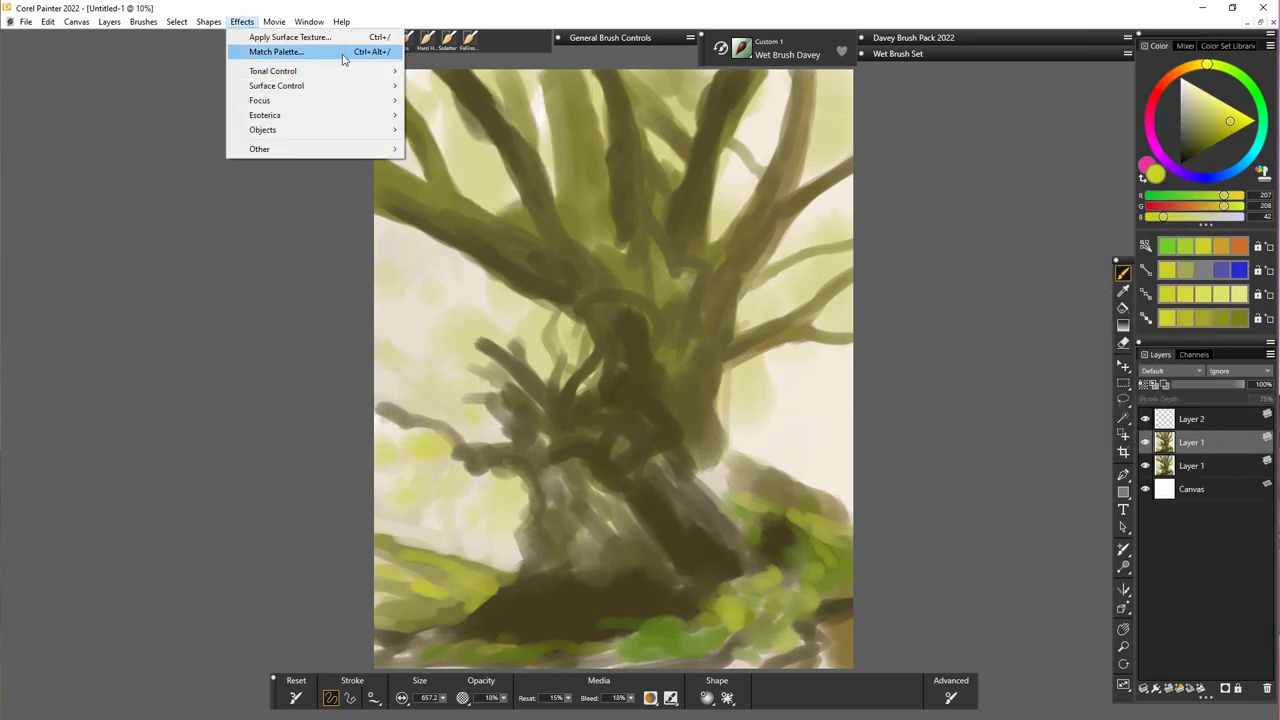
pyautogui.click(461, 115)
pyautogui.moveTo(540, 366); pyautogui.dragTo(920, 472)
pyautogui.moveTo(993, 528)
pyautogui.mouseDown()
pyautogui.moveTo(1013, 539)
pyautogui.moveTo(992, 513)
pyautogui.mouseUp()
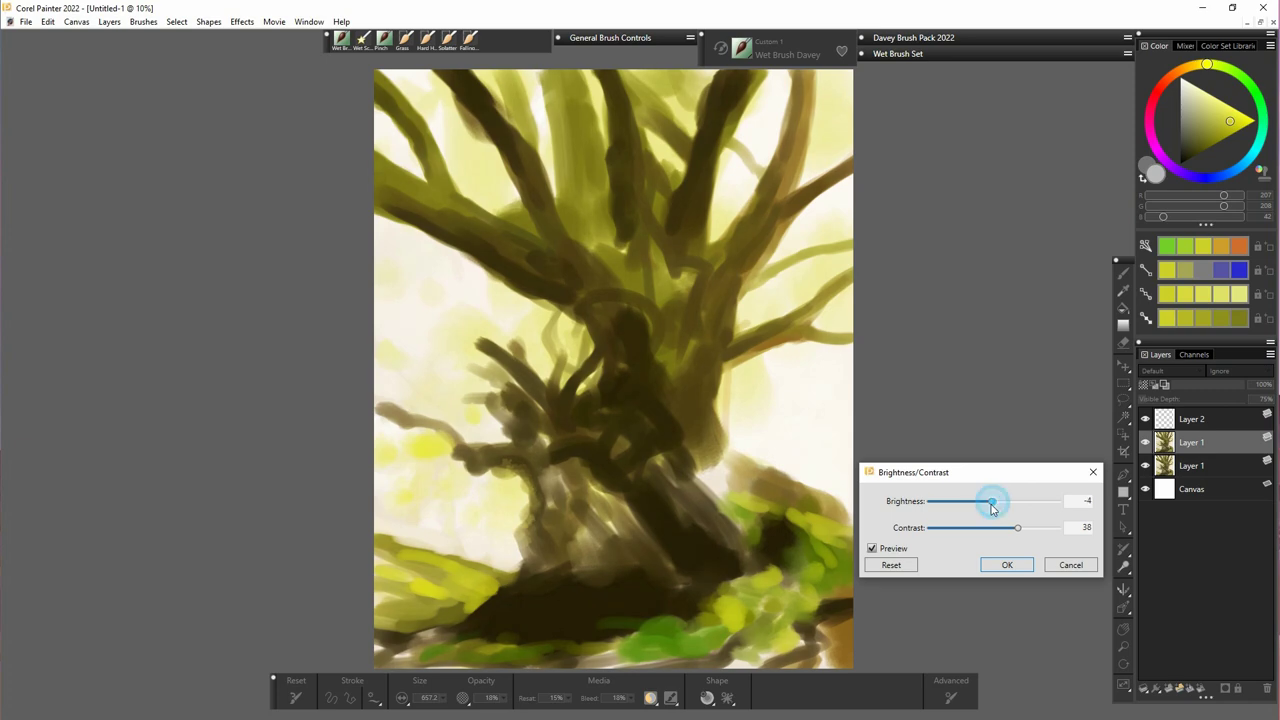
pyautogui.click(1007, 565)
# - Adjust the duplicated layer's colour uniformly with hue shift -3%, saturation -39% and value 0%
pyautogui.click(898, 53)
pyautogui.click(892, 140)
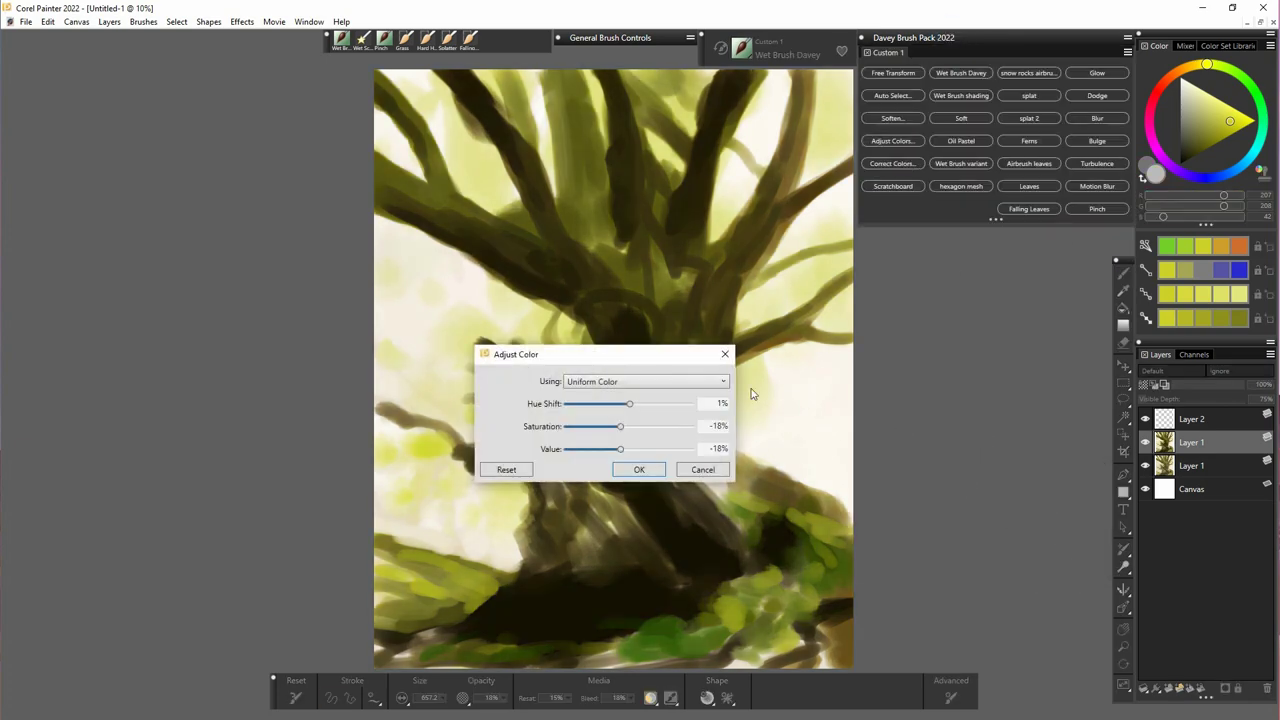
pyautogui.click(912, 590)
pyautogui.moveTo(1011, 556)
pyautogui.mouseDown()
pyautogui.moveTo(991, 553)
pyautogui.moveTo(1009, 549)
pyautogui.mouseUp()
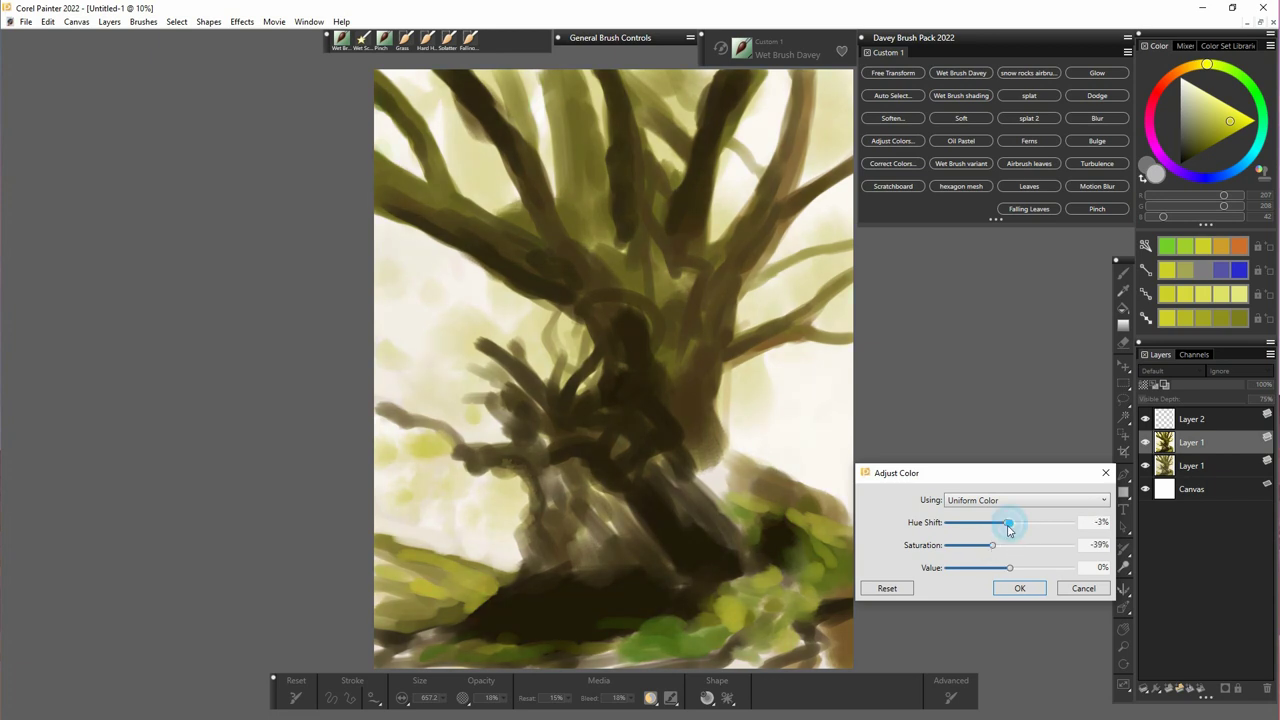
pyautogui.click(1020, 588)
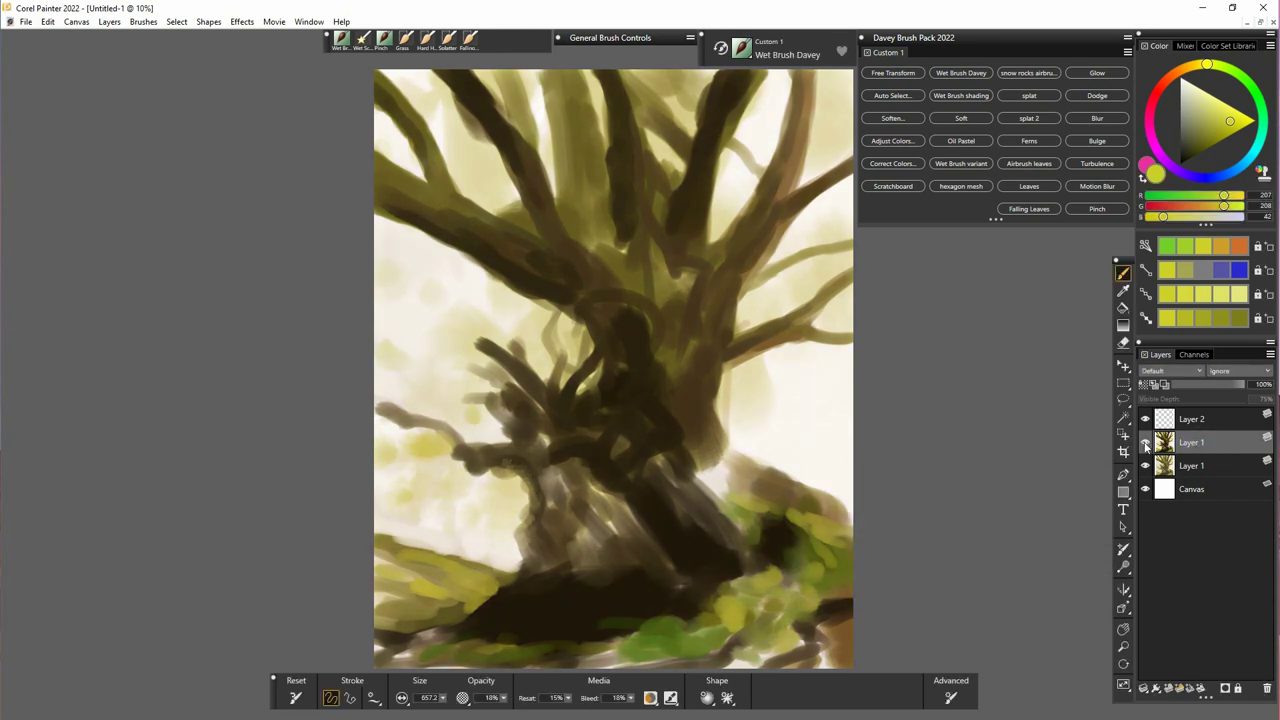
# - Paint olive-green leaf clusters around the branches and background on Layer 2 with the Airbrush leaves brush at a size of about 570
pyautogui.click(1029, 163)
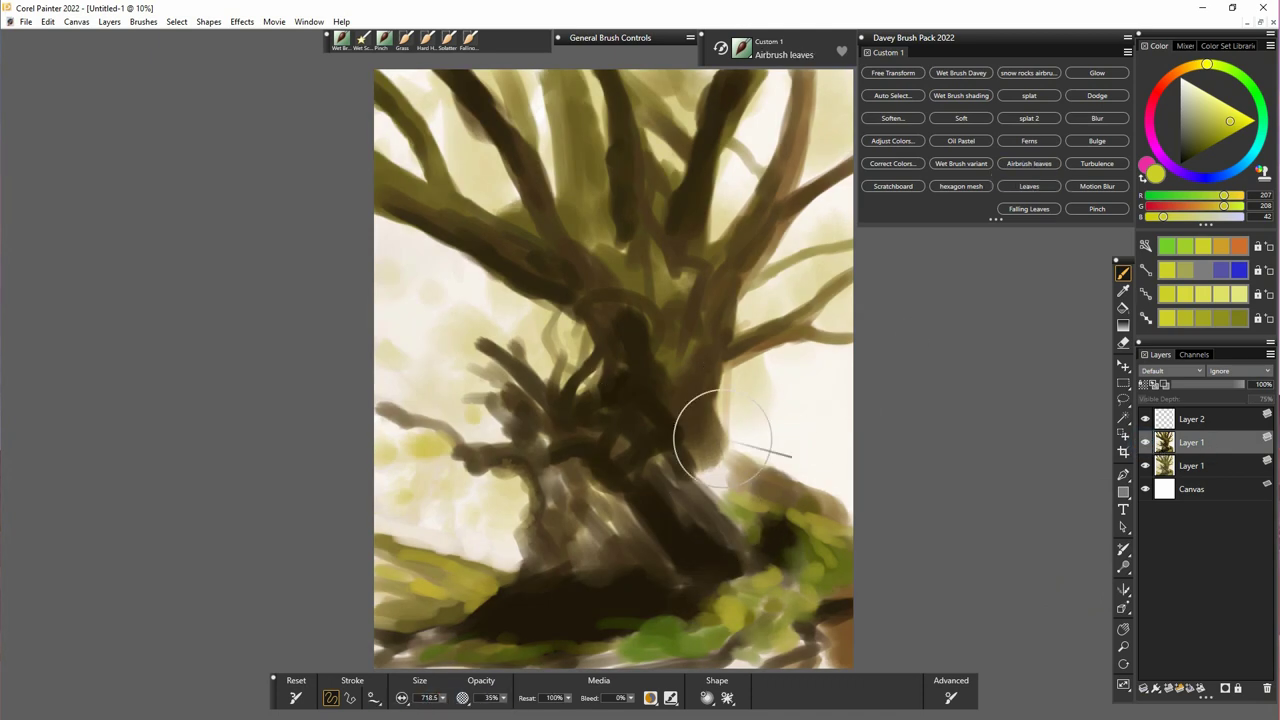
pyautogui.click(1212, 126)
pyautogui.moveTo(480, 508); pyautogui.dragTo(462, 512)
pyautogui.hotkey('ctrl', 'z')
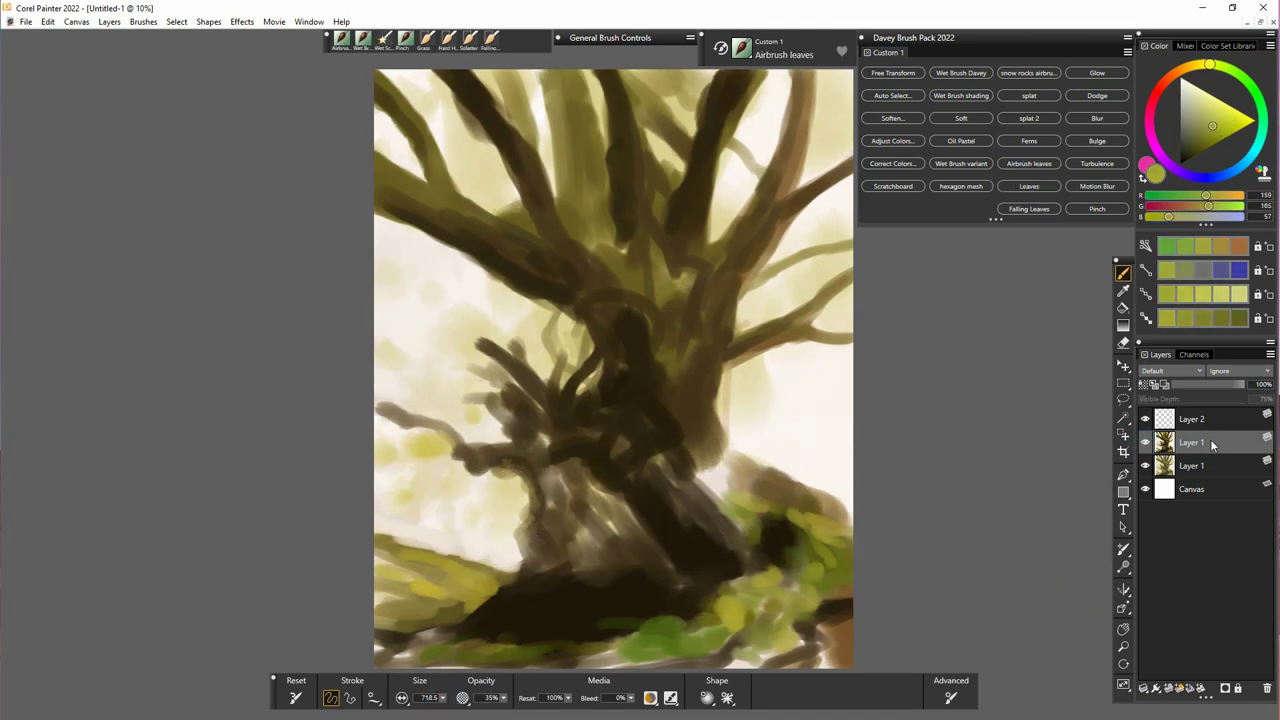
pyautogui.click(1208, 420)
pyautogui.moveTo(443, 698); pyautogui.dragTo(437, 706)
pyautogui.moveTo(490, 496)
pyautogui.mouseDown()
pyautogui.moveTo(444, 471)
pyautogui.moveTo(424, 491)
pyautogui.moveTo(389, 474)
pyautogui.mouseUp()
pyautogui.moveTo(392, 371)
pyautogui.mouseDown()
pyautogui.moveTo(446, 367)
pyautogui.moveTo(426, 311)
pyautogui.moveTo(491, 274)
pyautogui.moveTo(509, 157)
pyautogui.moveTo(537, 90)
pyautogui.moveTo(640, 100)
pyautogui.moveTo(655, 150)
pyautogui.moveTo(690, 90)
pyautogui.moveTo(821, 100)
pyautogui.moveTo(774, 294)
pyautogui.moveTo(820, 377)
pyautogui.moveTo(780, 410)
pyautogui.moveTo(830, 420)
pyautogui.moveTo(460, 510)
pyautogui.moveTo(523, 543)
pyautogui.moveTo(485, 413)
pyautogui.moveTo(530, 360)
pyautogui.mouseUp()
pyautogui.moveTo(733, 212)
pyautogui.mouseDown()
pyautogui.moveTo(746, 180)
pyautogui.moveTo(814, 230)
pyautogui.mouseUp()
pyautogui.moveTo(571, 332); pyautogui.dragTo(410, 236)
pyautogui.moveTo(438, 125); pyautogui.dragTo(478, 104)
pyautogui.moveTo(388, 520)
pyautogui.mouseDown()
pyautogui.moveTo(404, 530)
pyautogui.moveTo(430, 505)
pyautogui.moveTo(391, 429)
pyautogui.moveTo(420, 375)
pyautogui.mouseUp()
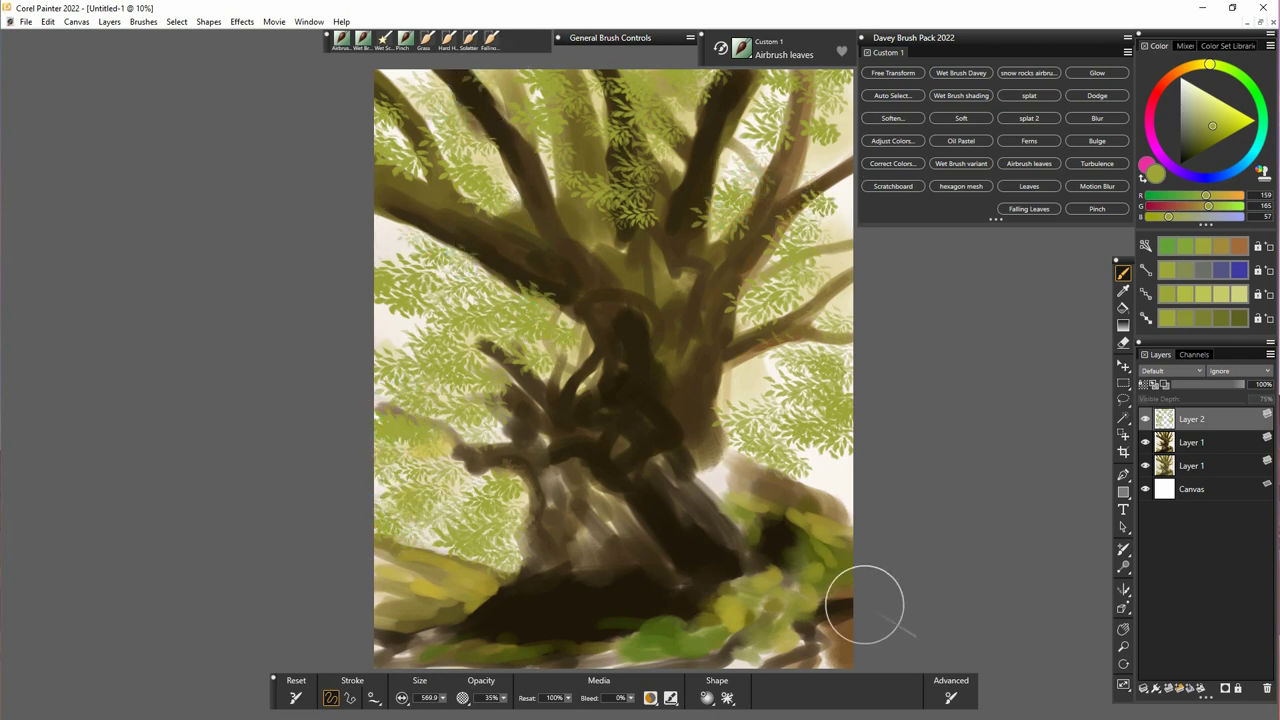
# - Thin out the leaves over the dark central branch with the Eraser
pyautogui.press('n')
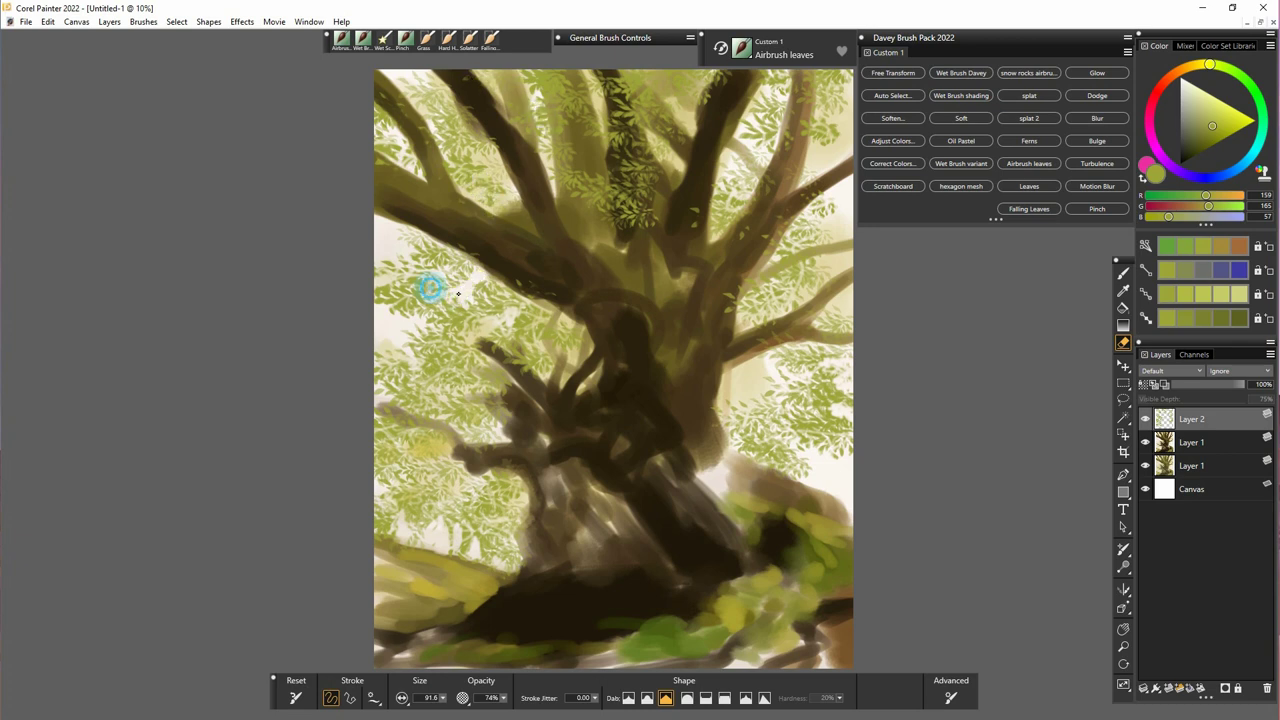
pyautogui.moveTo(617, 170); pyautogui.dragTo(627, 215)
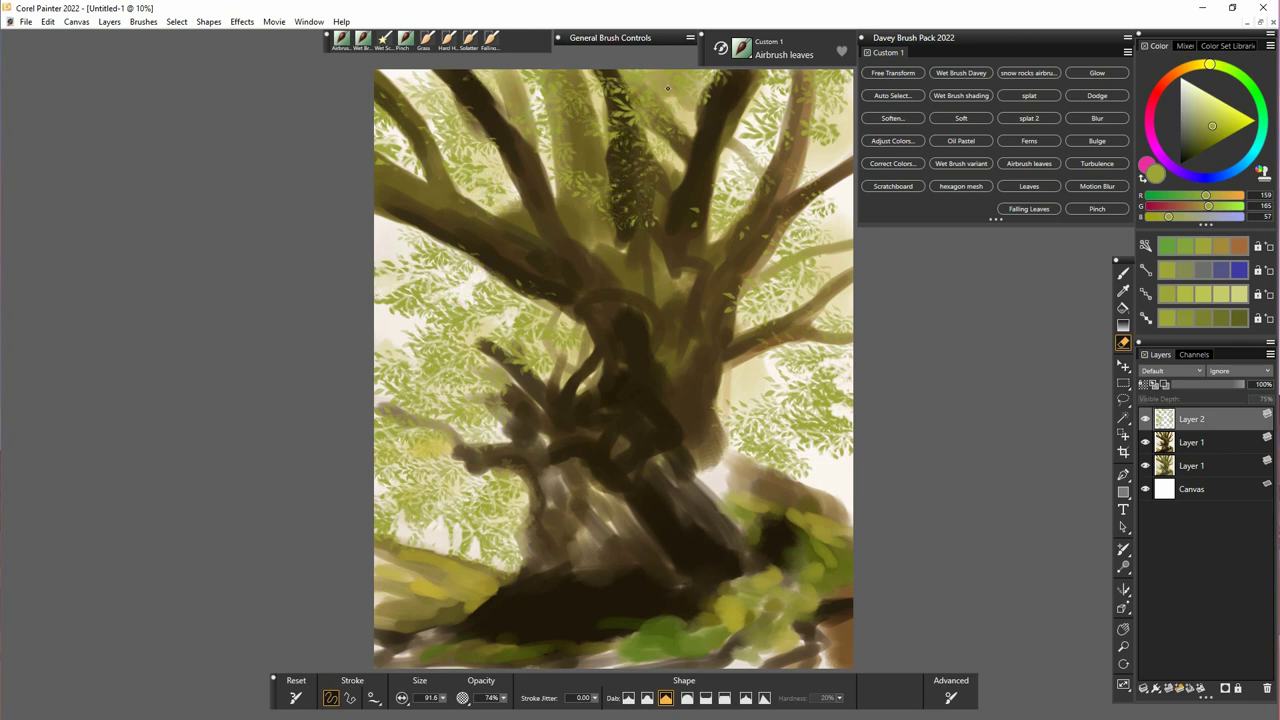
# - Add Layer 3 and speckle muted green foliage on both sides of the tree with the snow rocks airbrush
pyautogui.press('b')
pyautogui.click(1169, 688)
pyautogui.click(1034, 74)
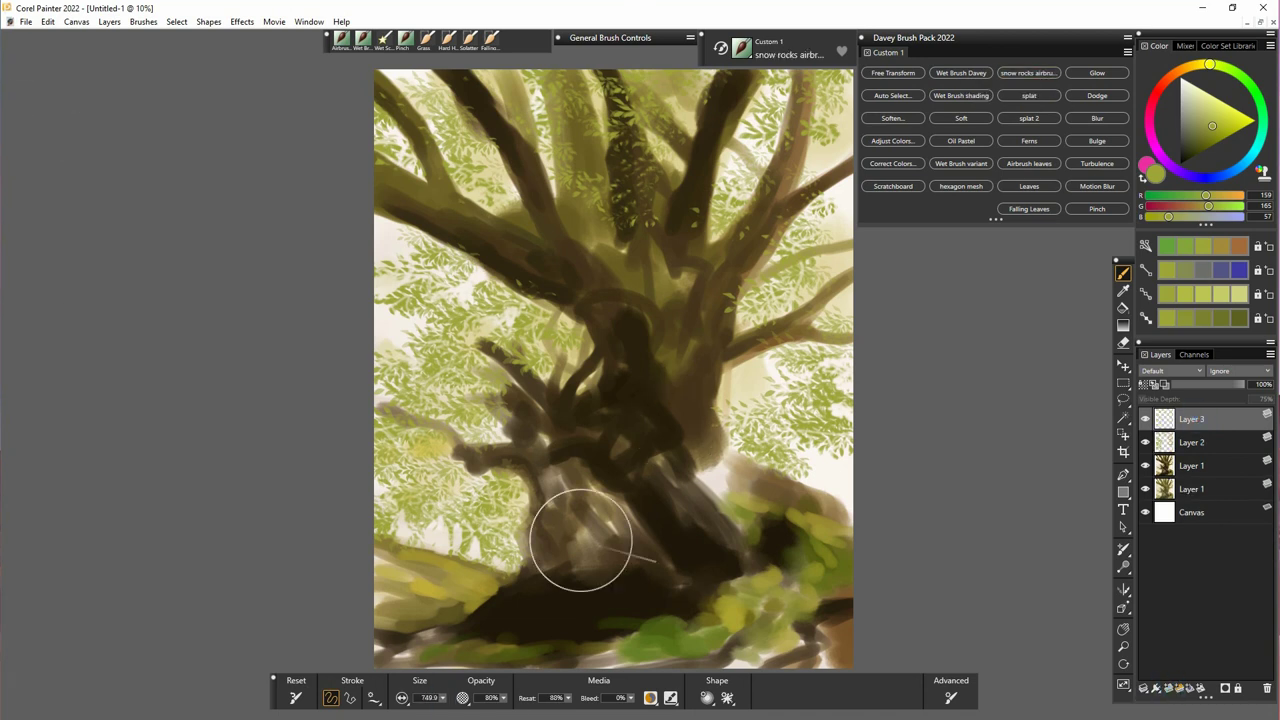
pyautogui.moveTo(1193, 134); pyautogui.dragTo(1203, 134)
pyautogui.click(1217, 67)
pyautogui.moveTo(430, 368); pyautogui.dragTo(522, 315)
pyautogui.moveTo(428, 468); pyautogui.dragTo(492, 494)
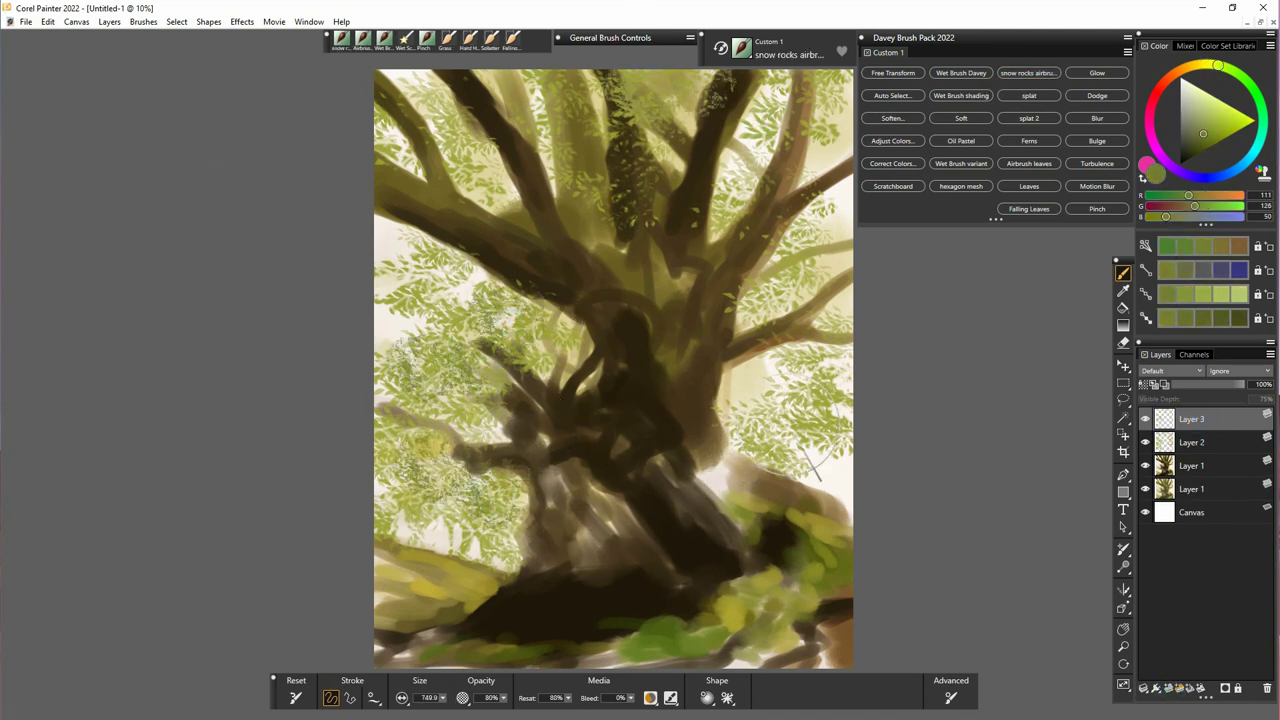
pyautogui.moveTo(770, 447); pyautogui.dragTo(840, 375)
pyautogui.moveTo(822, 267); pyautogui.dragTo(805, 268)
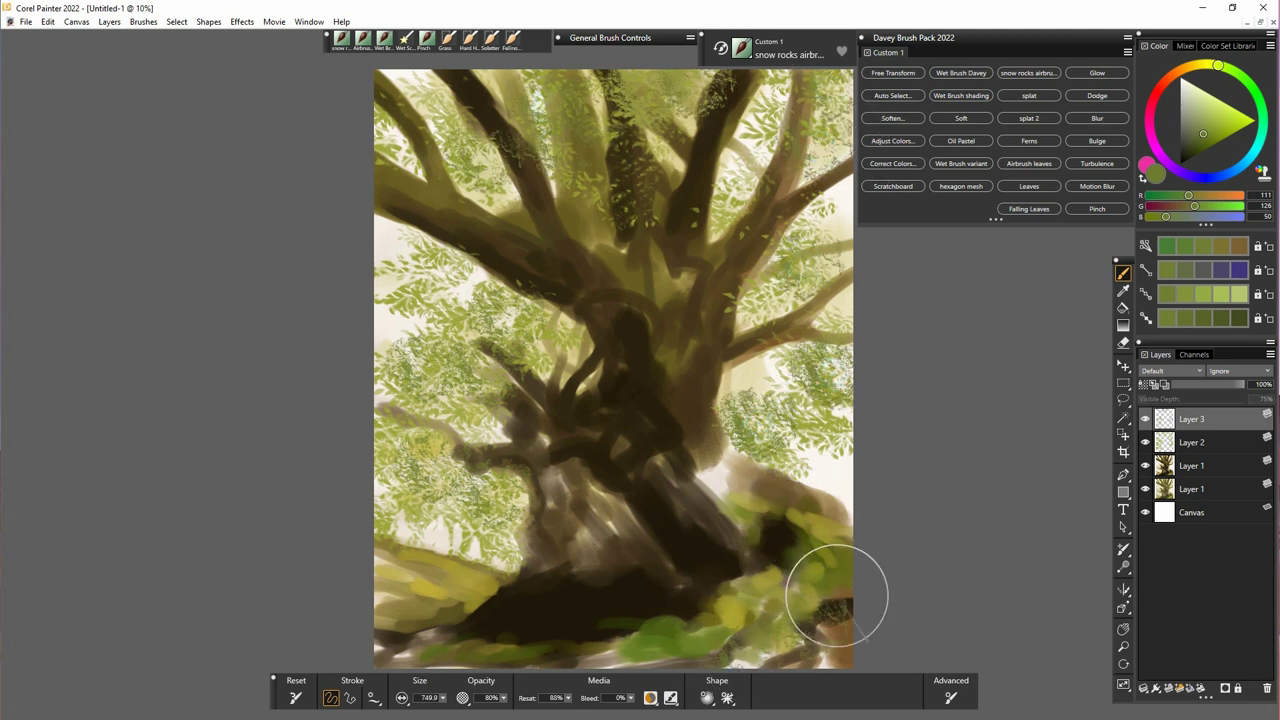
# - Speckle muted green texture over the foreground moss and the foliage at the lower left of the tree
pyautogui.moveTo(809, 623); pyautogui.dragTo(580, 625)
pyautogui.moveTo(655, 600); pyautogui.dragTo(710, 596)
pyautogui.moveTo(505, 485)
pyautogui.mouseDown()
pyautogui.moveTo(460, 495)
pyautogui.moveTo(500, 535)
pyautogui.moveTo(430, 523)
pyautogui.mouseUp()
# - Add brighter green speckles to the foliage below the large left-hand branch
pyautogui.click(1209, 123)
pyautogui.click(1224, 67)
pyautogui.click(1208, 130)
pyautogui.moveTo(445, 325); pyautogui.dragTo(549, 332)
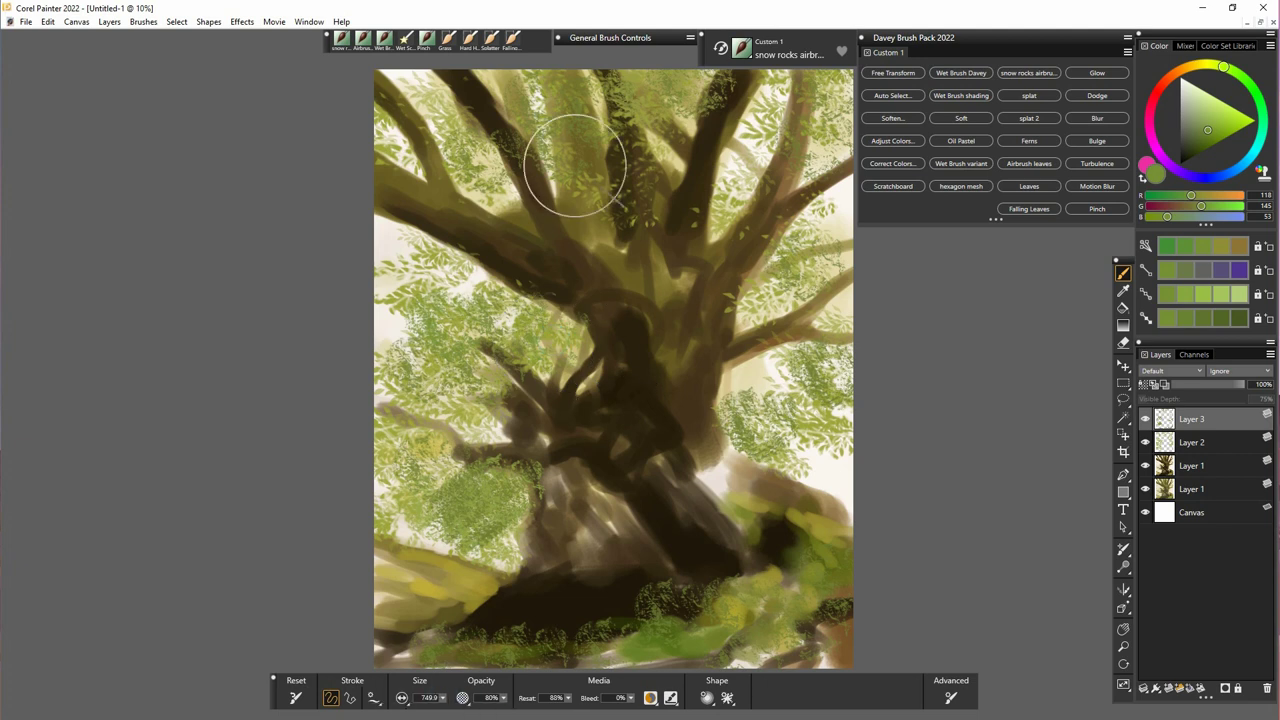
# - Speckle darker green foliage among the upper and right-hand branches, and move Layer 3 beneath Layer 2
pyautogui.click(1206, 140)
pyautogui.moveTo(570, 100); pyautogui.dragTo(452, 95)
pyautogui.moveTo(748, 156); pyautogui.dragTo(808, 266)
pyautogui.moveTo(1207, 420); pyautogui.dragTo(1205, 450)
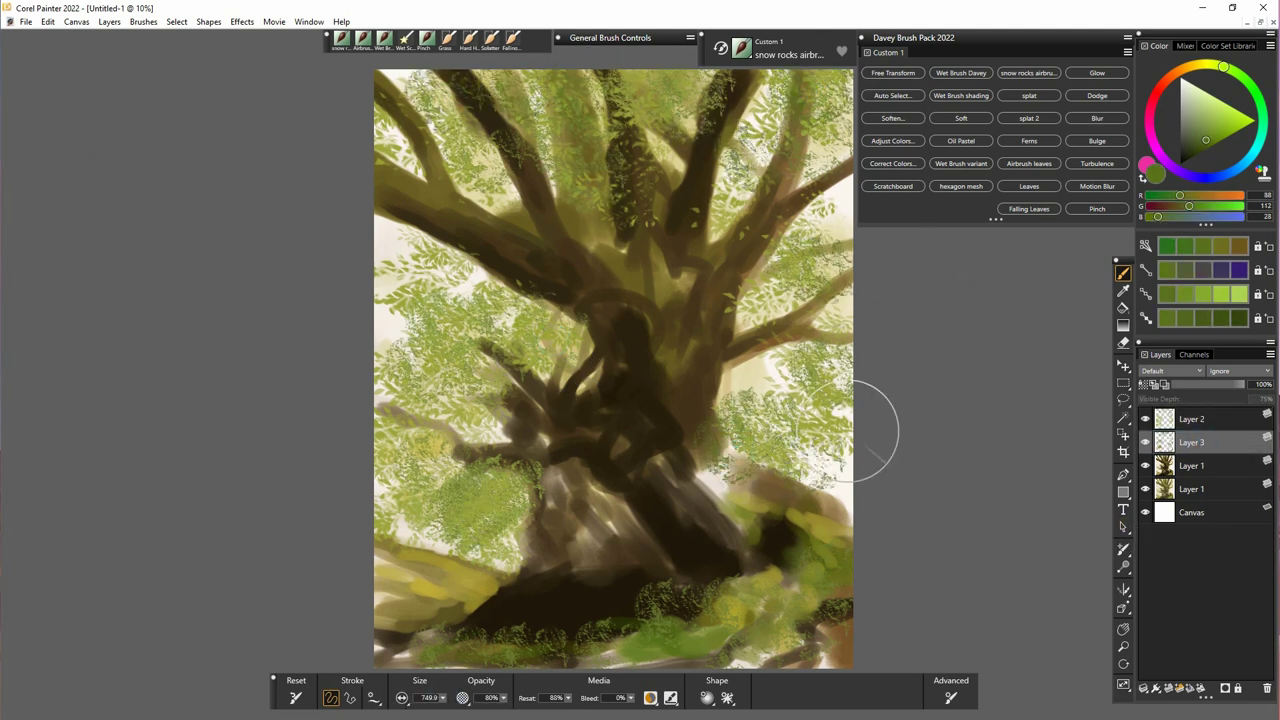
# - Thin out the dense speckled foliage at the lower left of the trunk with the Eraser
pyautogui.keyDown('alt'); pyautogui.click(594, 623); pyautogui.keyUp('alt')
pyautogui.press('n')
pyautogui.moveTo(455, 545); pyautogui.dragTo(525, 465)
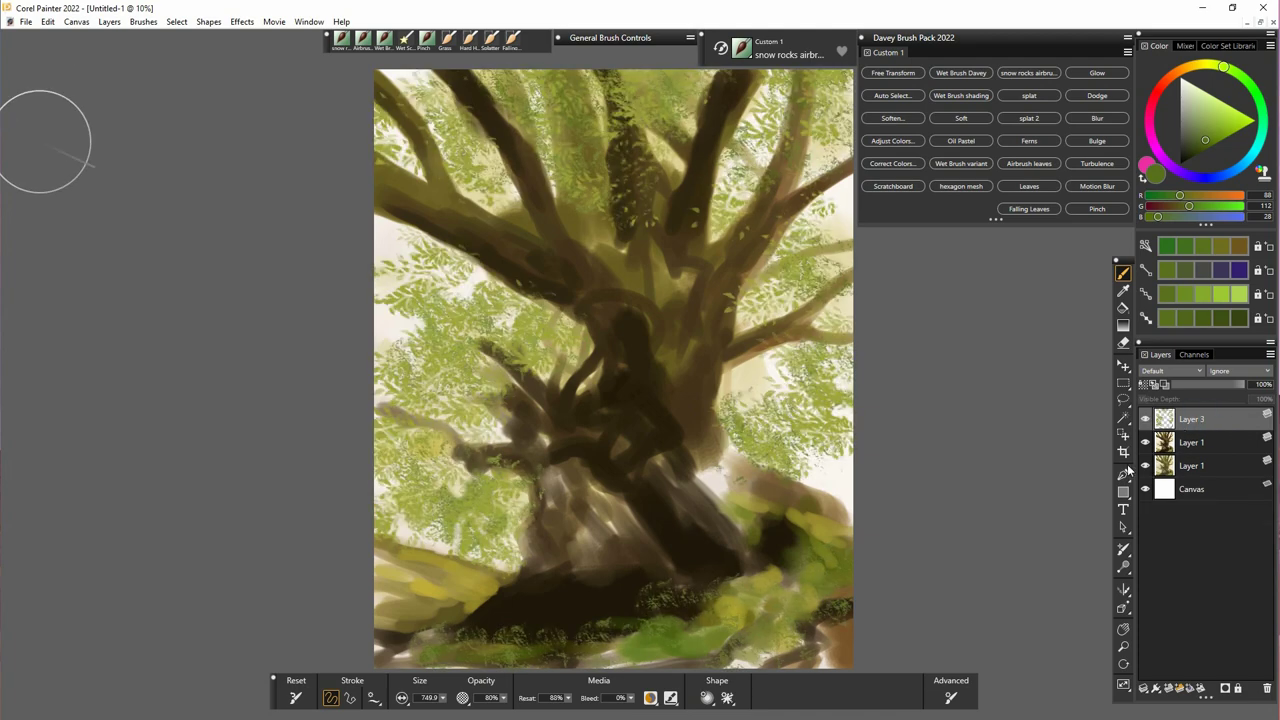
# - Duplicate the foliage layer, Layer 3, and run the Soften effect on the upper copy
pyautogui.rightClick(1208, 436)
pyautogui.click(1043, 150)
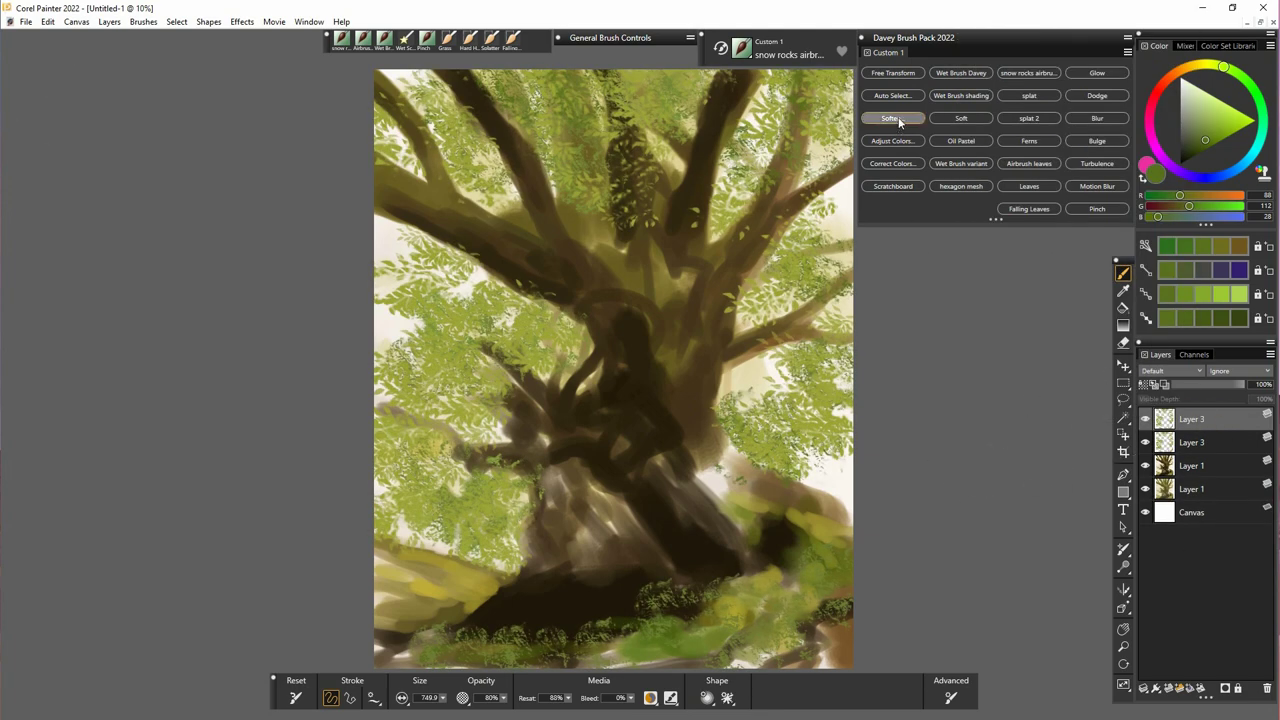
pyautogui.click(893, 118)
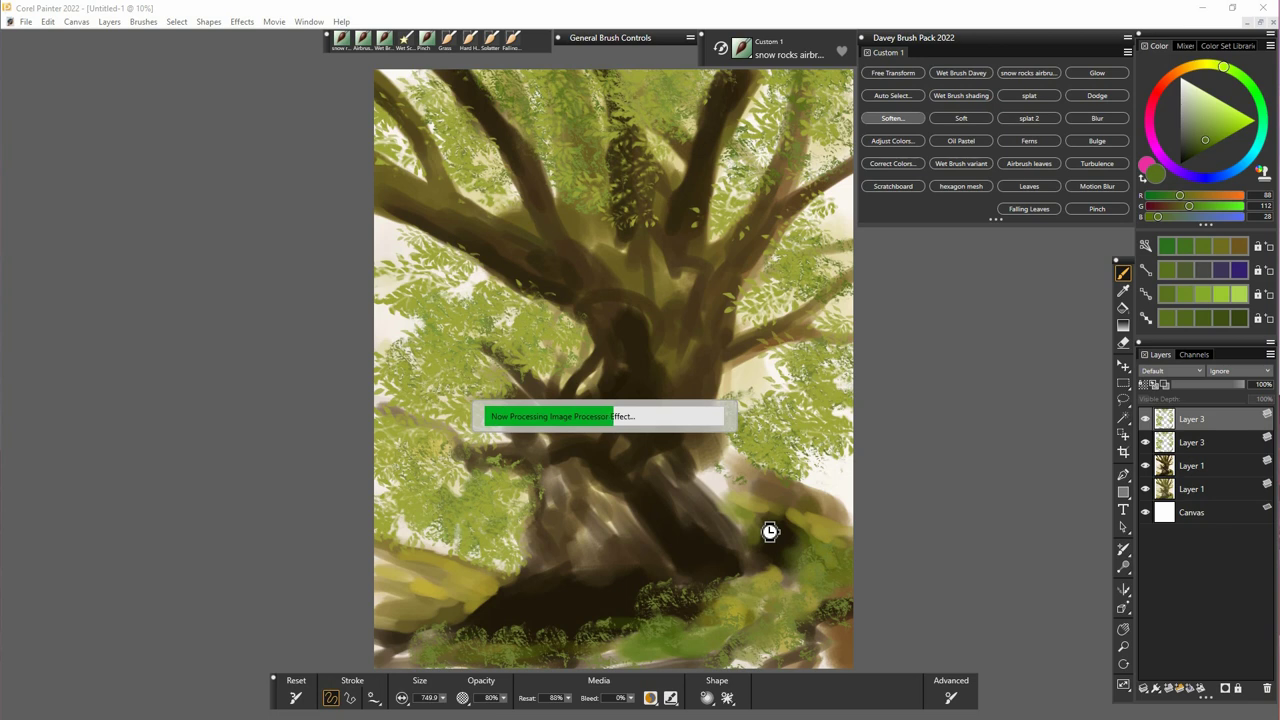
# - Adjust the Soften amount with the Circular aperture and apply the effect to the upper Layer 3 foliage copy
pyautogui.click(636, 430)
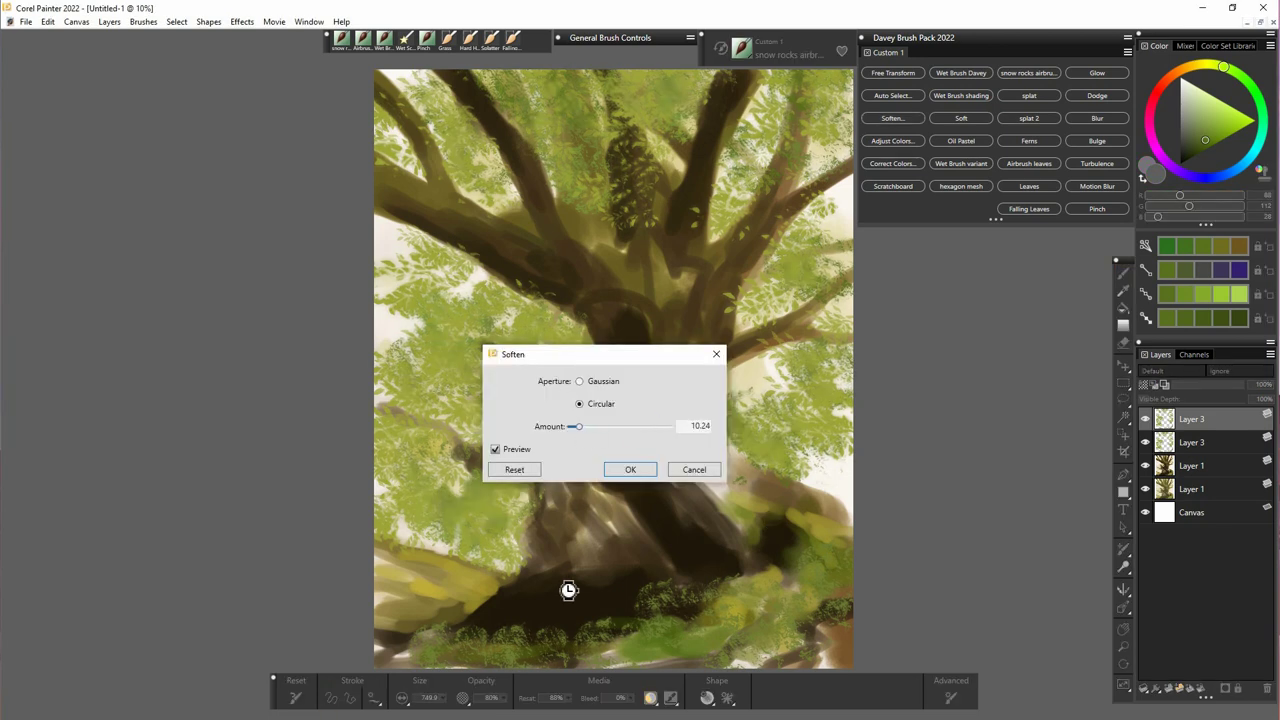
pyautogui.click(590, 433)
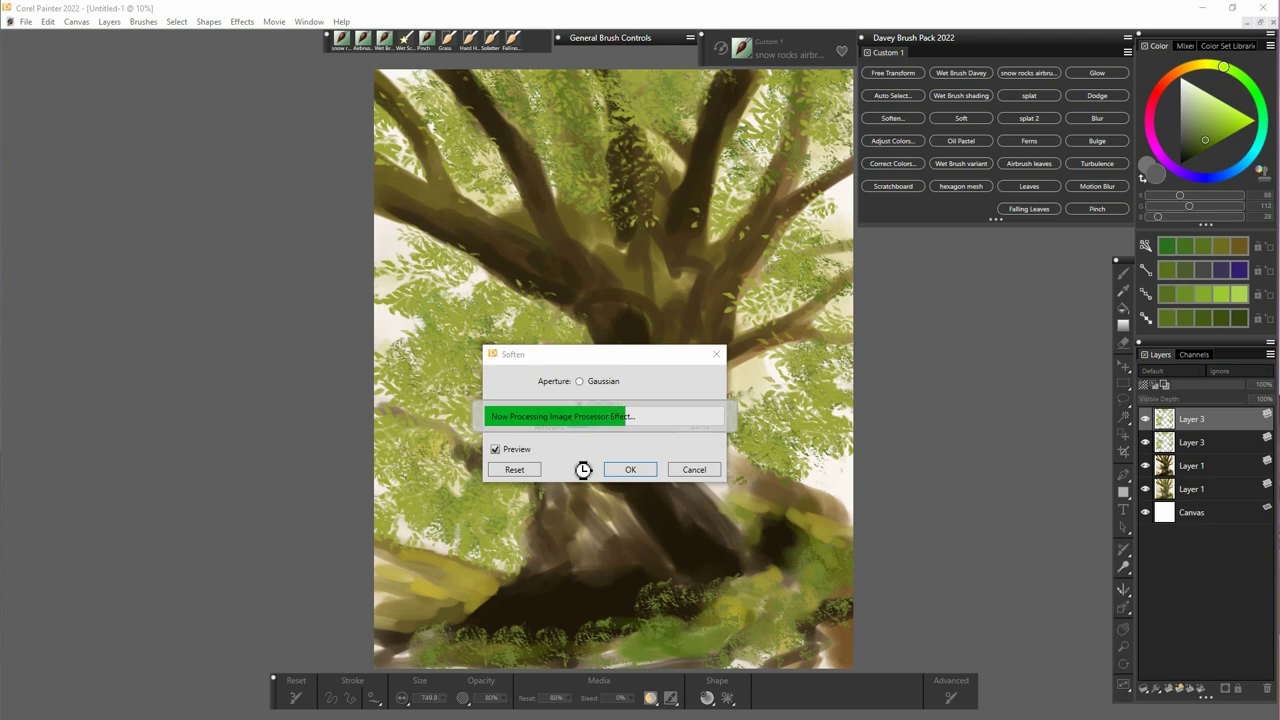
pyautogui.click(630, 469)
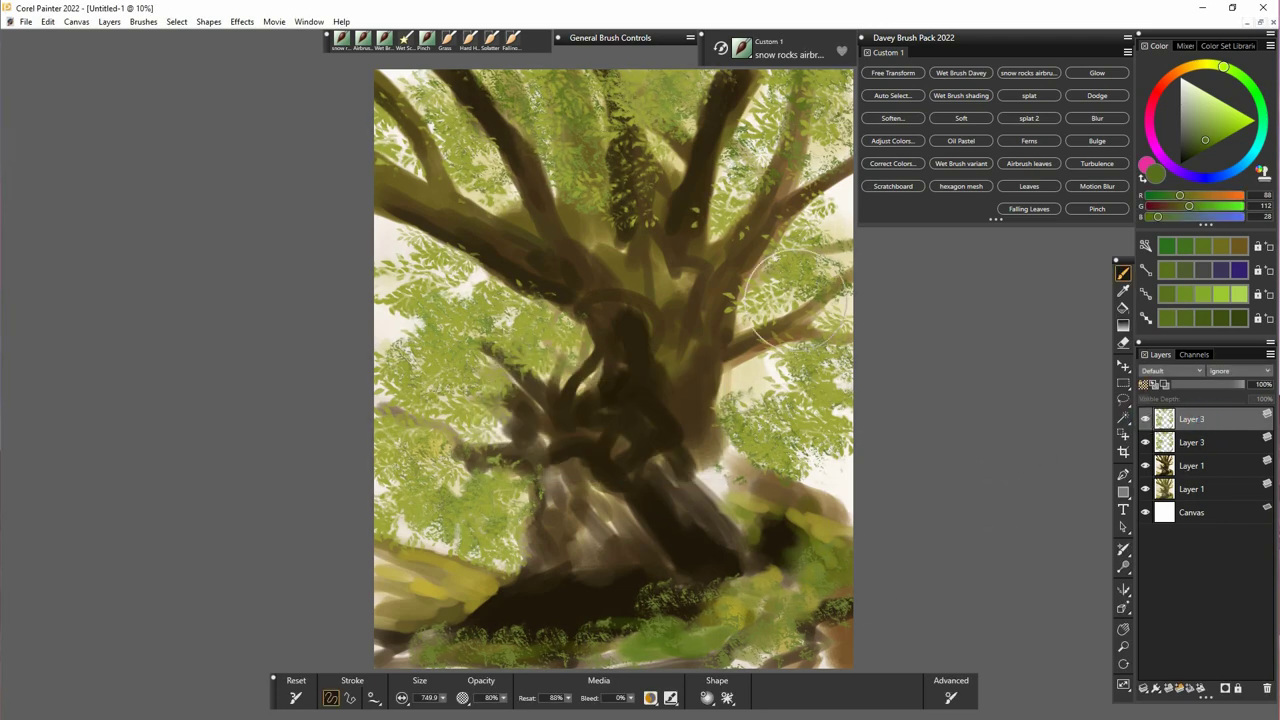
# - Brighten the foliage on the right side of the tree using the Glow brush at size 364.5 in dark olive
pyautogui.click(1097, 73)
pyautogui.moveTo(443, 698); pyautogui.dragTo(468, 712)
pyautogui.click(1191, 150)
pyautogui.click(1207, 64)
pyautogui.moveTo(728, 426)
pyautogui.mouseDown()
pyautogui.moveTo(831, 437)
pyautogui.moveTo(740, 430)
pyautogui.mouseUp()
pyautogui.moveTo(785, 307); pyautogui.dragTo(828, 272)
pyautogui.moveTo(824, 104); pyautogui.dragTo(852, 145)
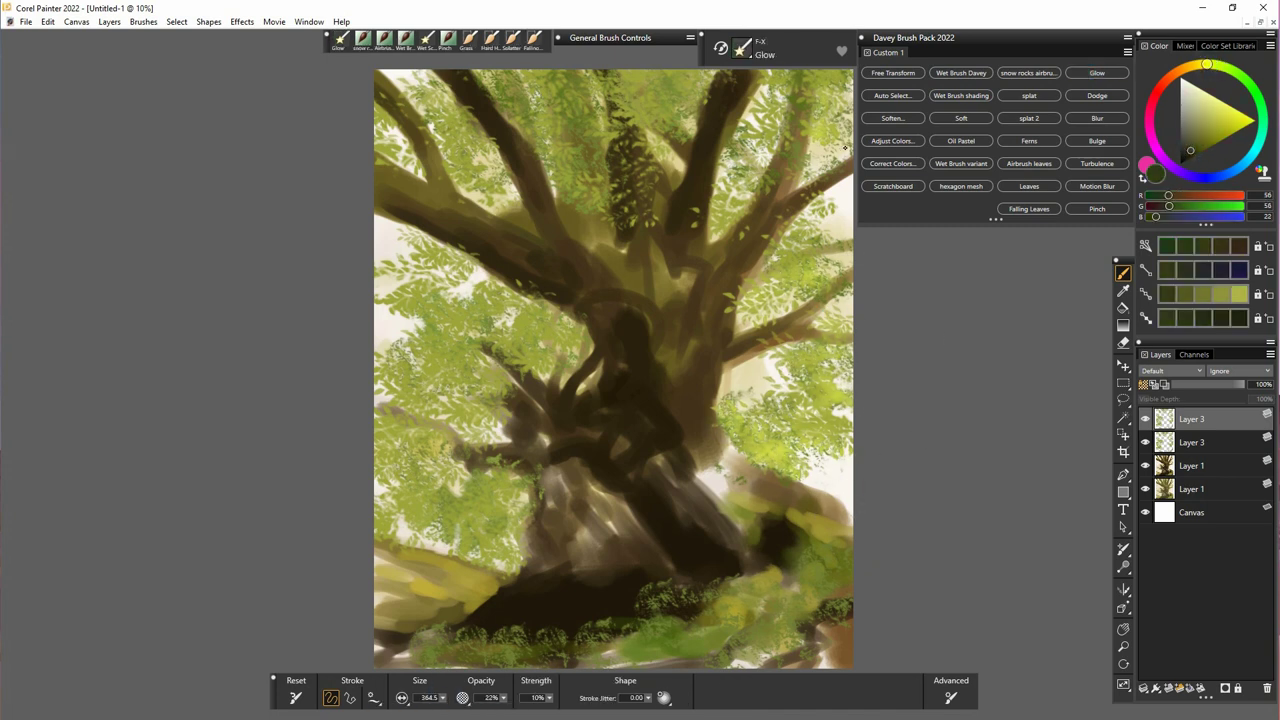
# - Add glowing highlights to the foliage left of the trunk, from the upper branches down to the lower-left leaves
pyautogui.moveTo(465, 145); pyautogui.dragTo(513, 198)
pyautogui.moveTo(531, 370); pyautogui.dragTo(435, 345)
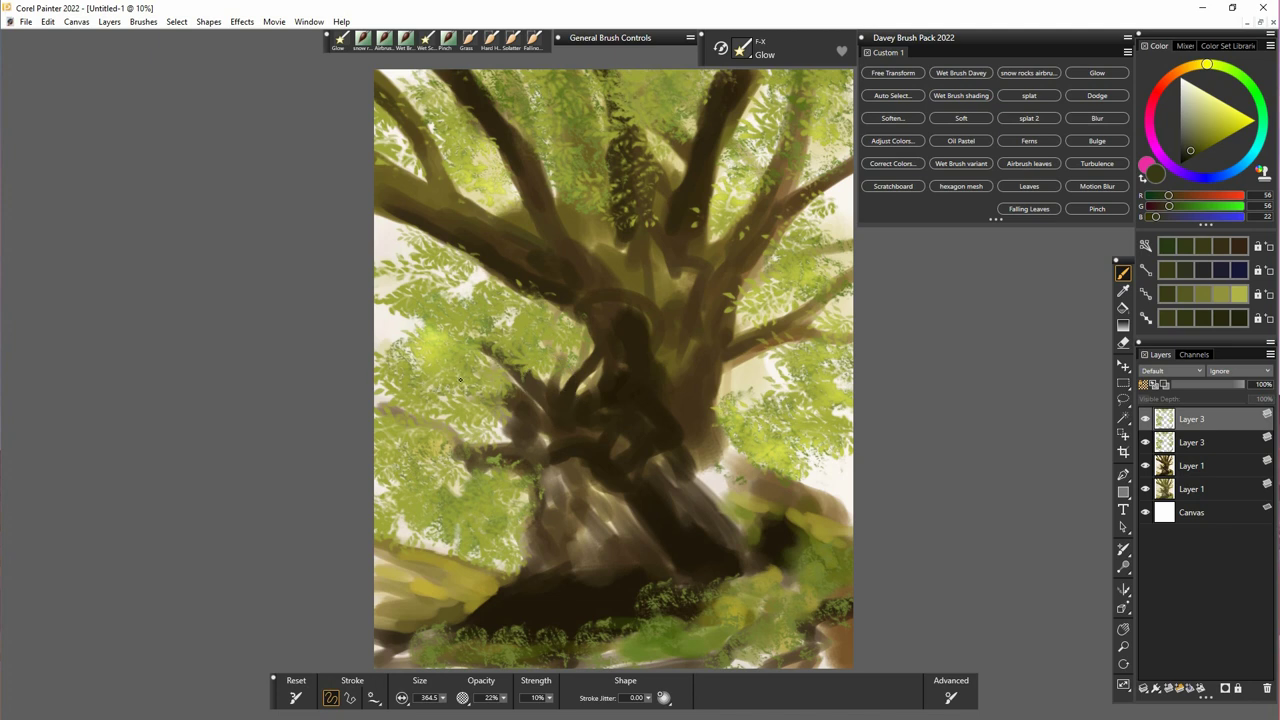
pyautogui.moveTo(405, 472); pyautogui.dragTo(524, 495)
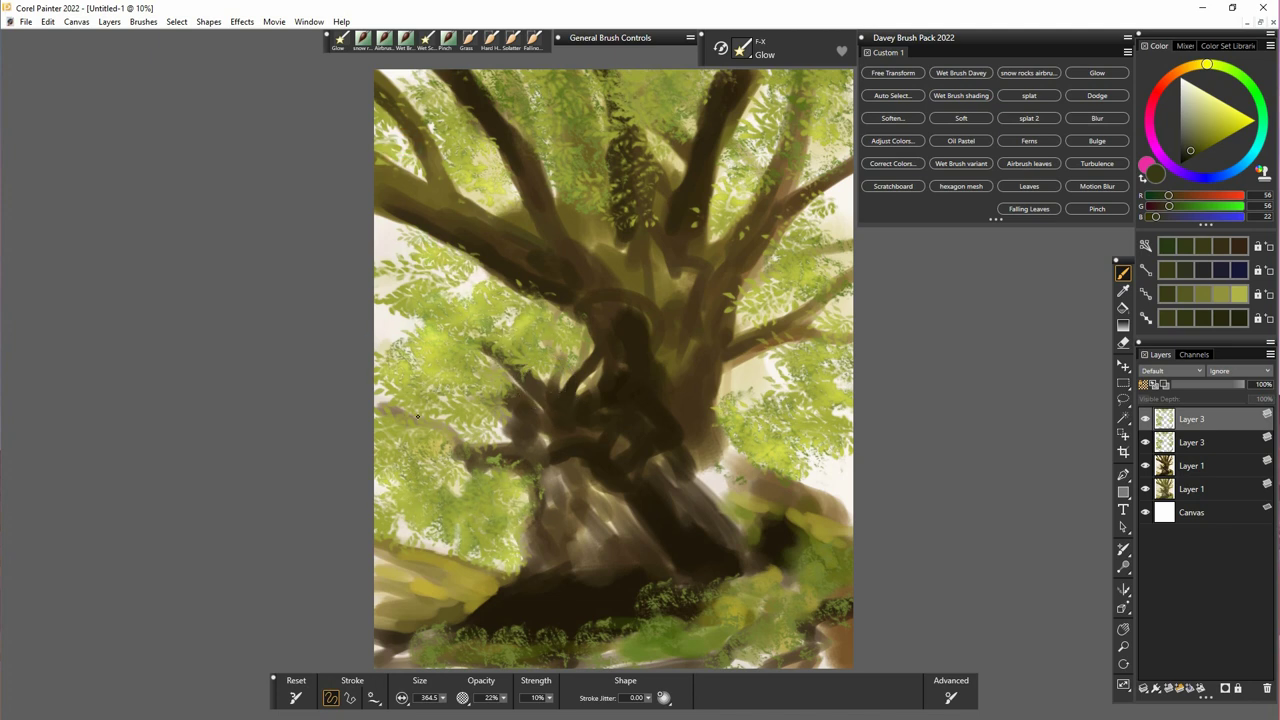
# - Slightly lower the upper foliage copy's opacity and collapse the two Layer 3 layers into one
pyautogui.moveTo(1232, 386); pyautogui.dragTo(1224, 388)
pyautogui.hotkey('ctrl', 'e')
pyautogui.click(1145, 419)
pyautogui.click(1145, 419)
pyautogui.click(1190, 418)
# - Erase foliage from Layer 3 over the small left-hand branches with the Eraser at size 115.5
pyautogui.click(443, 698)
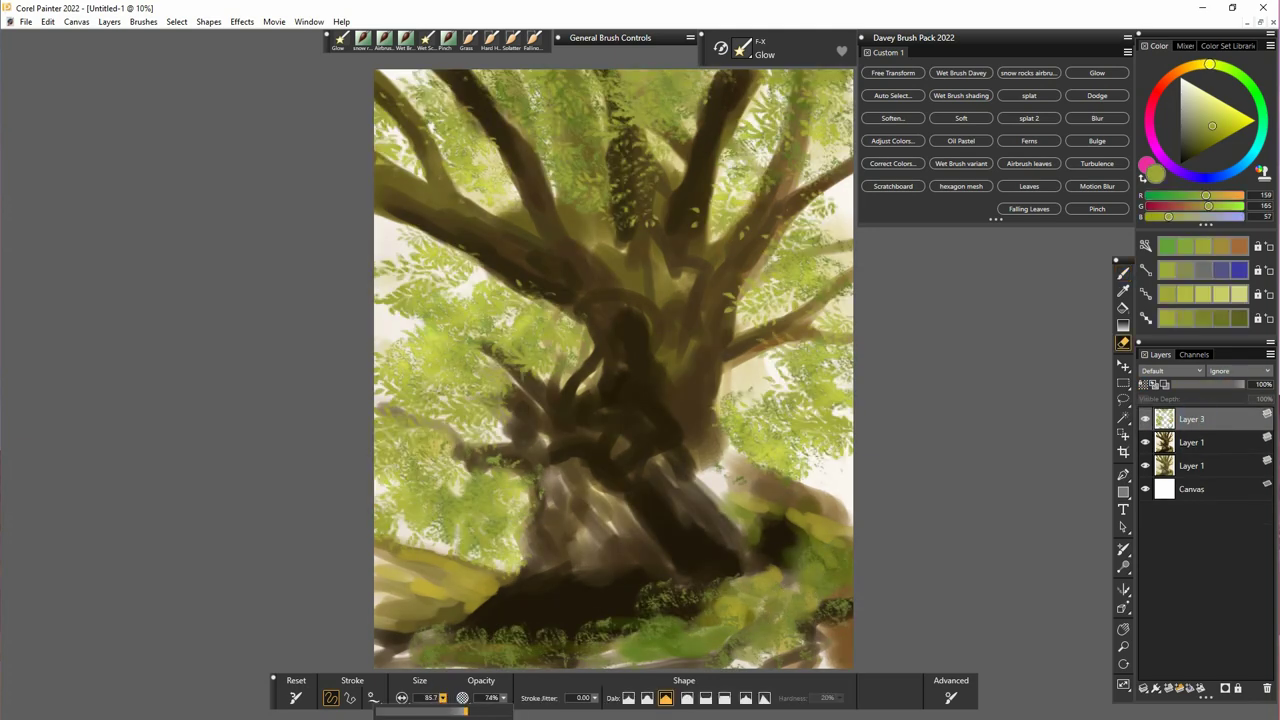
pyautogui.moveTo(465, 711); pyautogui.dragTo(469, 711)
pyautogui.moveTo(424, 360)
pyautogui.mouseDown()
pyautogui.moveTo(409, 337)
pyautogui.moveTo(400, 352)
pyautogui.mouseUp()
pyautogui.click(443, 699)
pyautogui.moveTo(398, 294); pyautogui.dragTo(435, 288)
pyautogui.moveTo(426, 360); pyautogui.dragTo(438, 352)
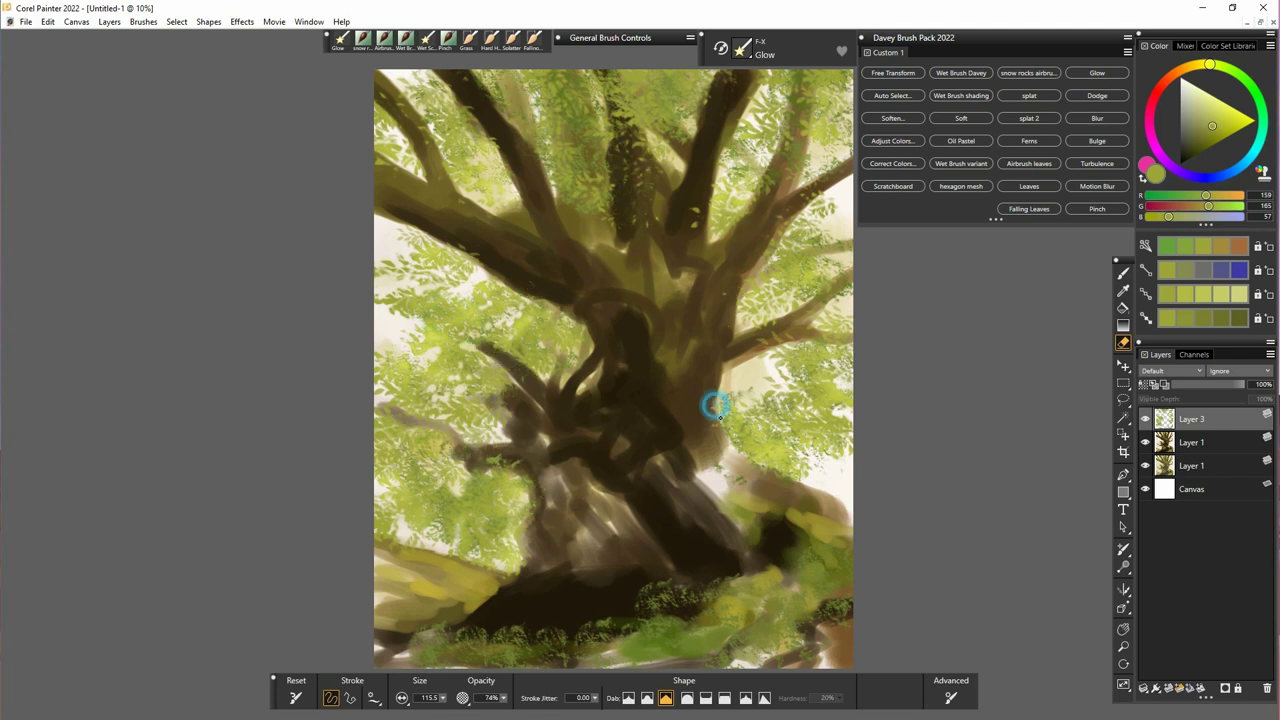
# - Erase the foliage covering the right-hand branches and the dark upper central limb
pyautogui.moveTo(806, 327); pyautogui.dragTo(840, 338)
pyautogui.moveTo(773, 269); pyautogui.dragTo(829, 254)
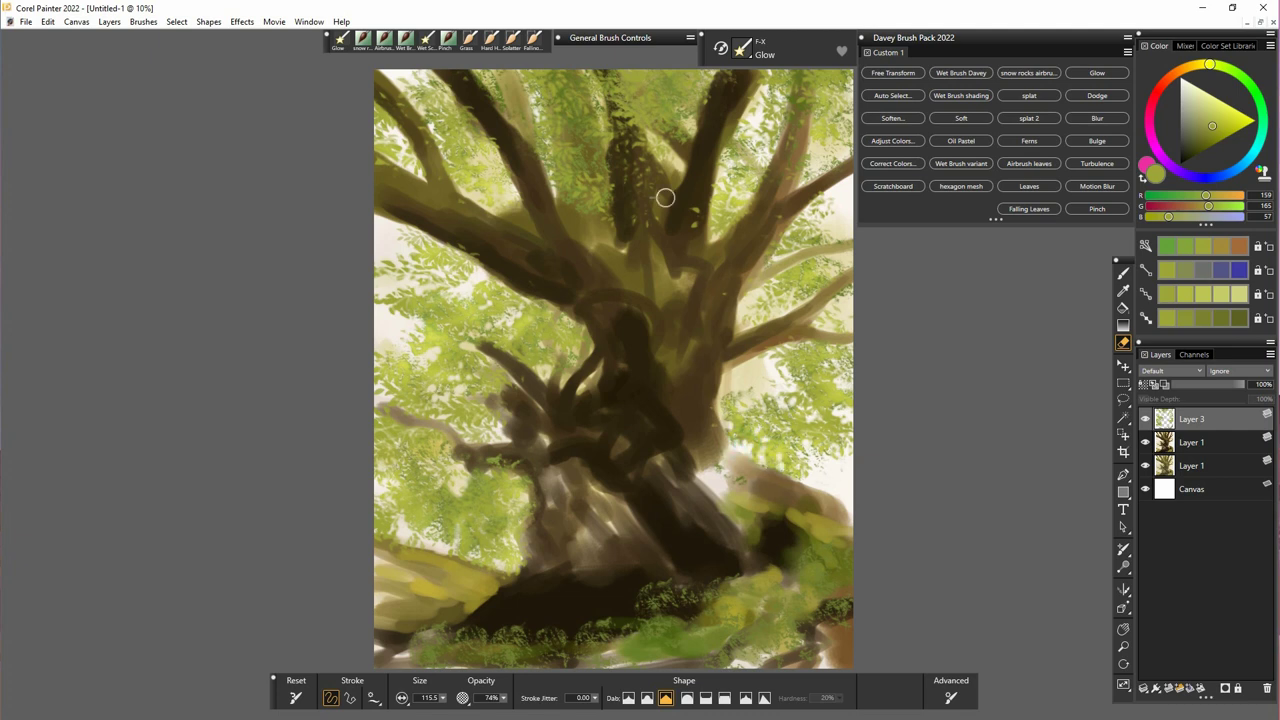
pyautogui.moveTo(620, 100); pyautogui.dragTo(625, 75)
pyautogui.moveTo(650, 106)
pyautogui.mouseDown()
pyautogui.moveTo(680, 138)
pyautogui.moveTo(650, 106)
pyautogui.mouseUp()
# - Adjust the upper Layer 1's colors using Uniform Color with saturation 18% and value -10%
pyautogui.press('b')
pyautogui.keyDown('alt'); pyautogui.click(634, 331); pyautogui.keyUp('alt')
pyautogui.click(1191, 442)
pyautogui.click(893, 140)
pyautogui.moveTo(633, 427); pyautogui.dragTo(637, 427)
pyautogui.moveTo(674, 360); pyautogui.dragTo(1038, 481)
pyautogui.moveTo(1000, 548); pyautogui.dragTo(1003, 548)
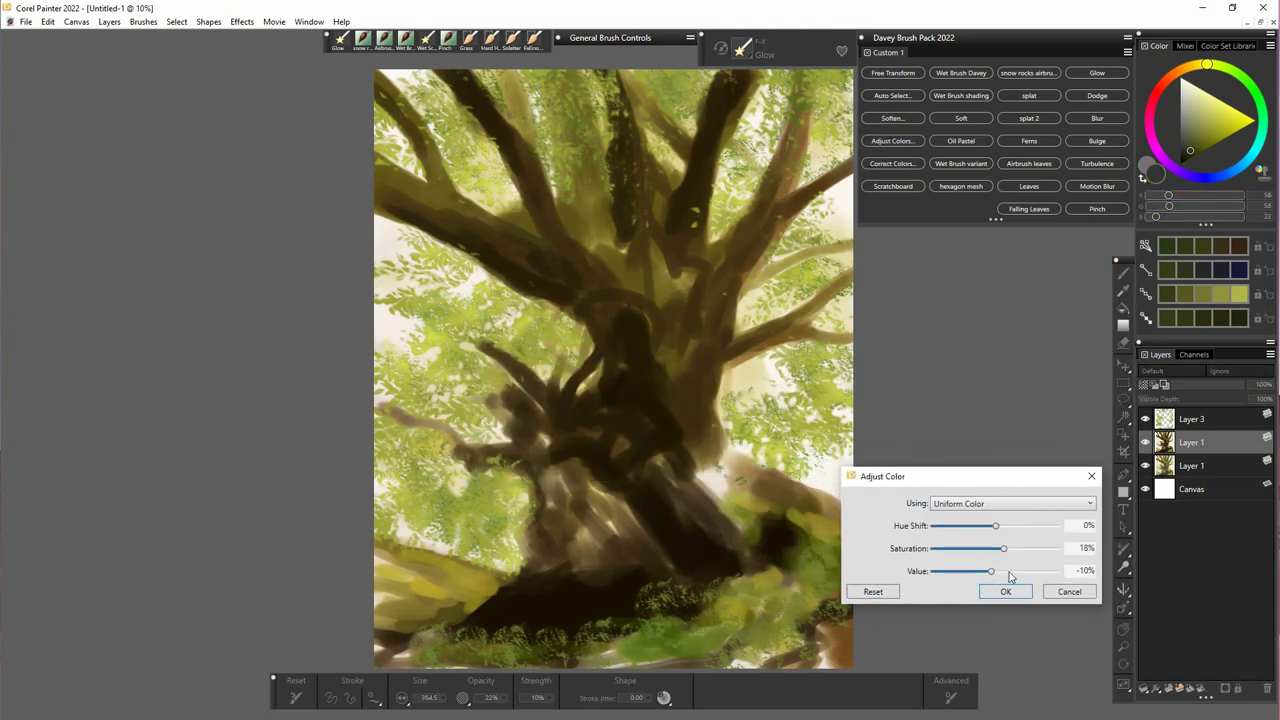
pyautogui.click(1005, 591)
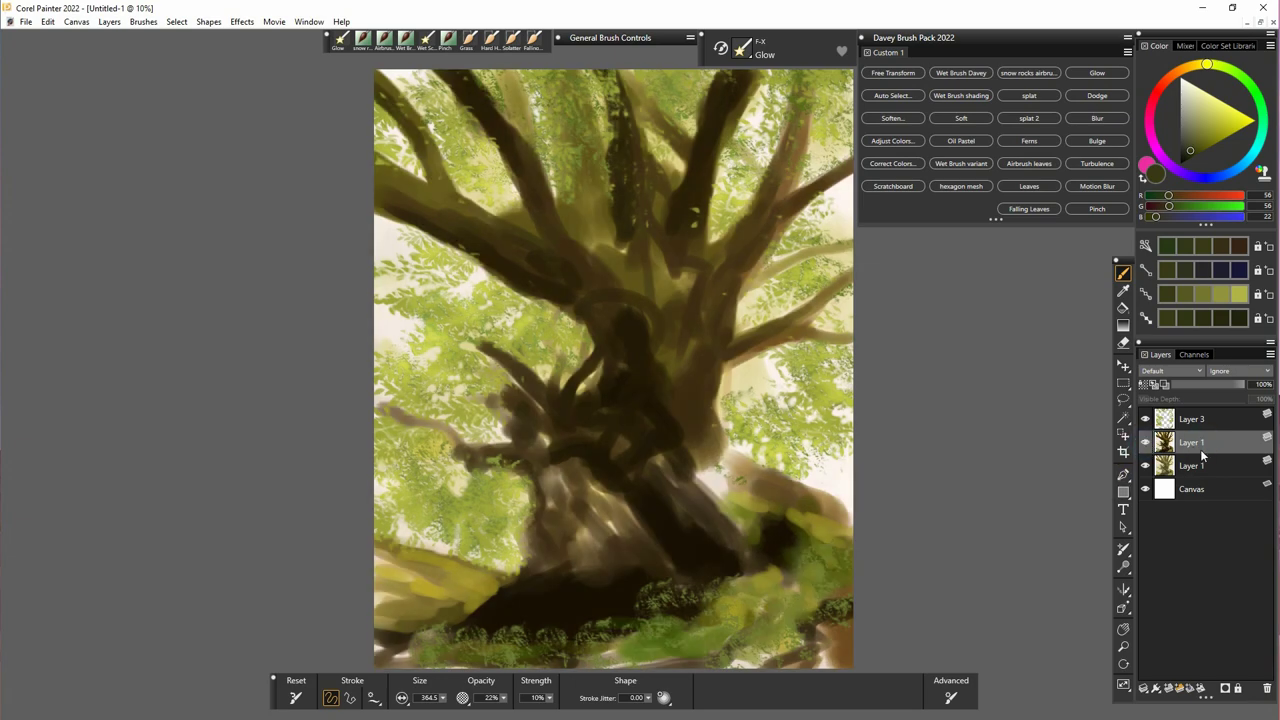
# - Erase the upper Layer 1 over the right-hand branch, the upper limbs and the small left branch to make them paler
pyautogui.press('n')
pyautogui.moveTo(732, 360)
pyautogui.mouseDown()
pyautogui.moveTo(744, 334)
pyautogui.moveTo(843, 291)
pyautogui.mouseUp()
pyautogui.moveTo(493, 63); pyautogui.dragTo(525, 131)
pyautogui.moveTo(641, 85)
pyautogui.mouseDown()
pyautogui.moveTo(638, 145)
pyautogui.moveTo(614, 190)
pyautogui.moveTo(637, 249)
pyautogui.moveTo(647, 162)
pyautogui.moveTo(676, 197)
pyautogui.mouseUp()
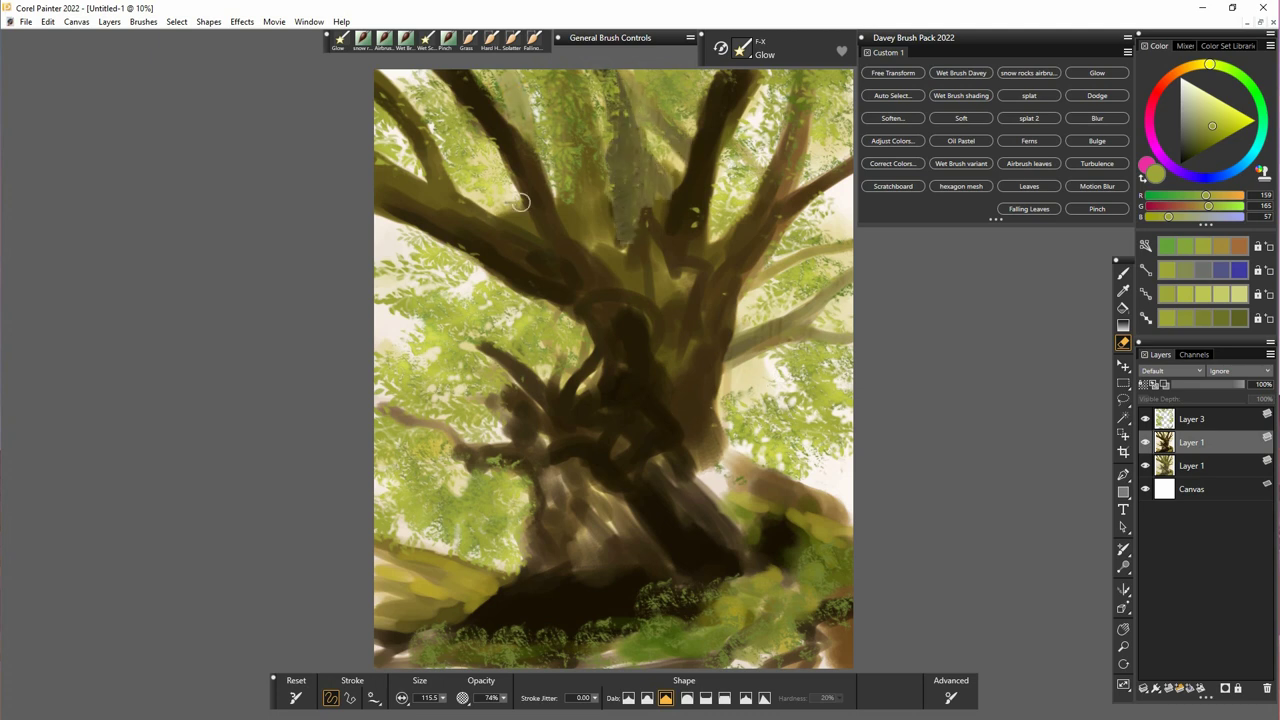
pyautogui.moveTo(475, 339); pyautogui.dragTo(540, 403)
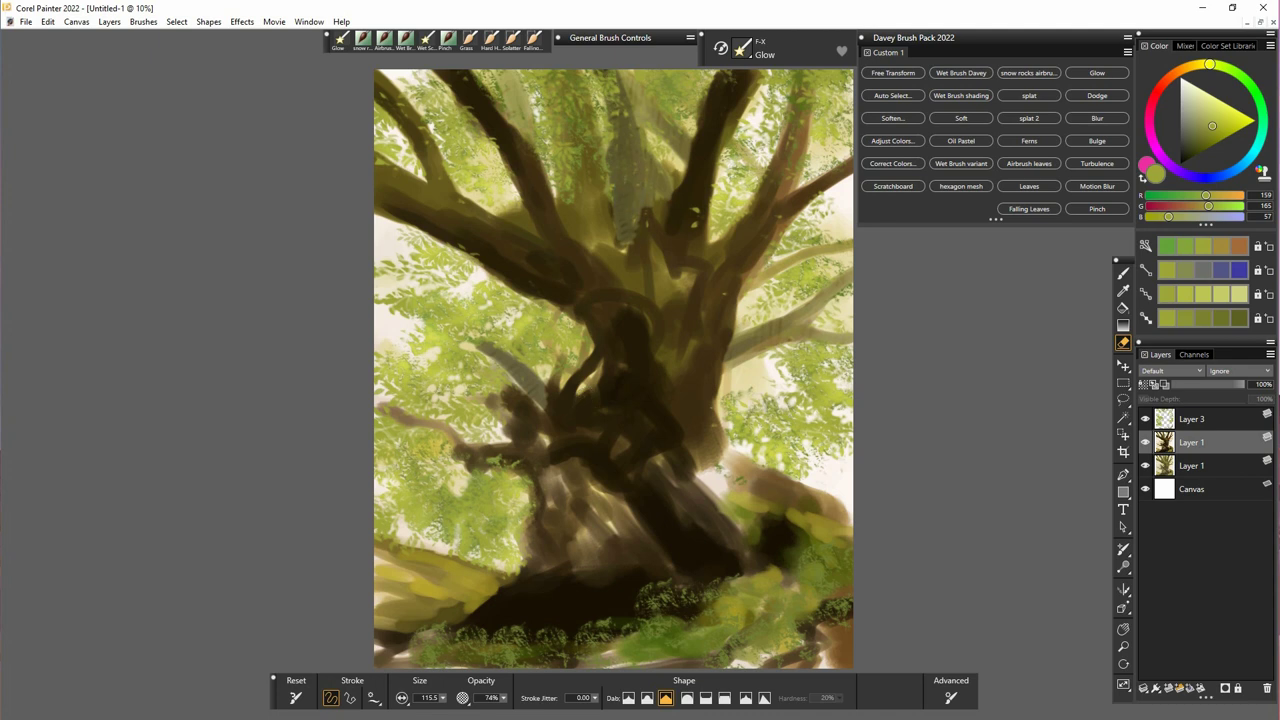
pyautogui.moveTo(751, 100); pyautogui.dragTo(753, 97)
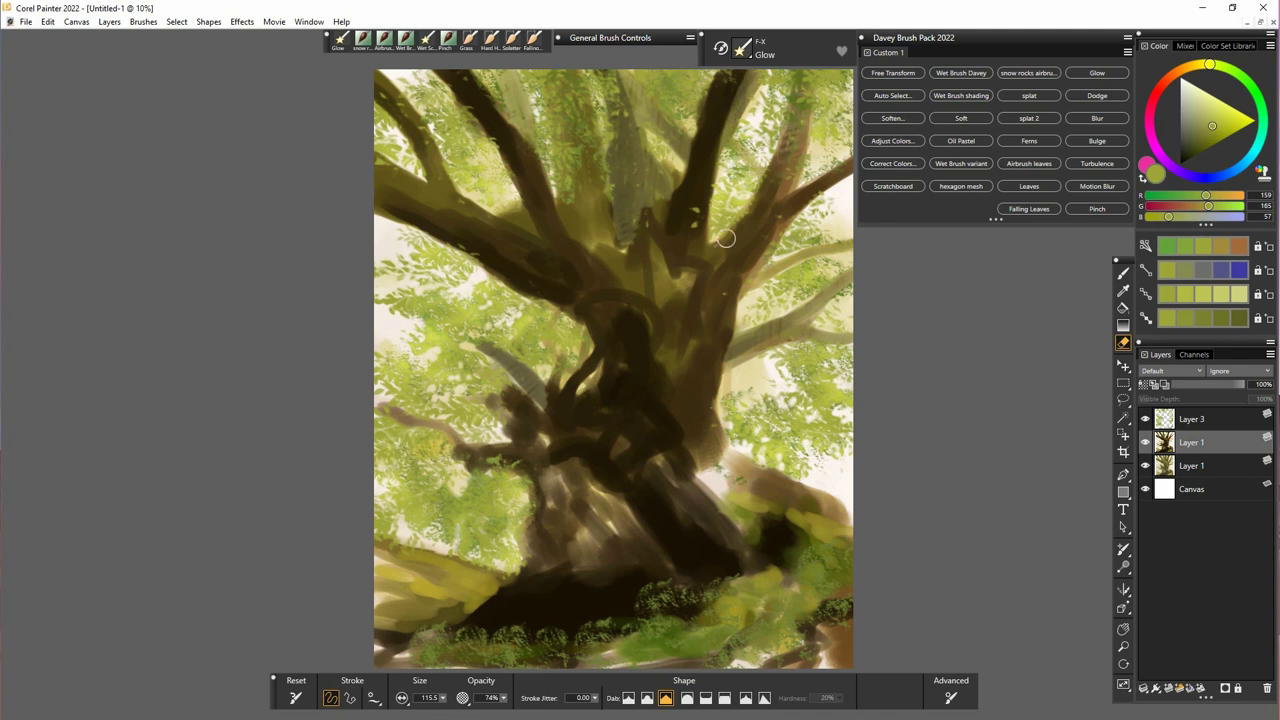
pyautogui.moveTo(514, 218); pyautogui.dragTo(526, 218)
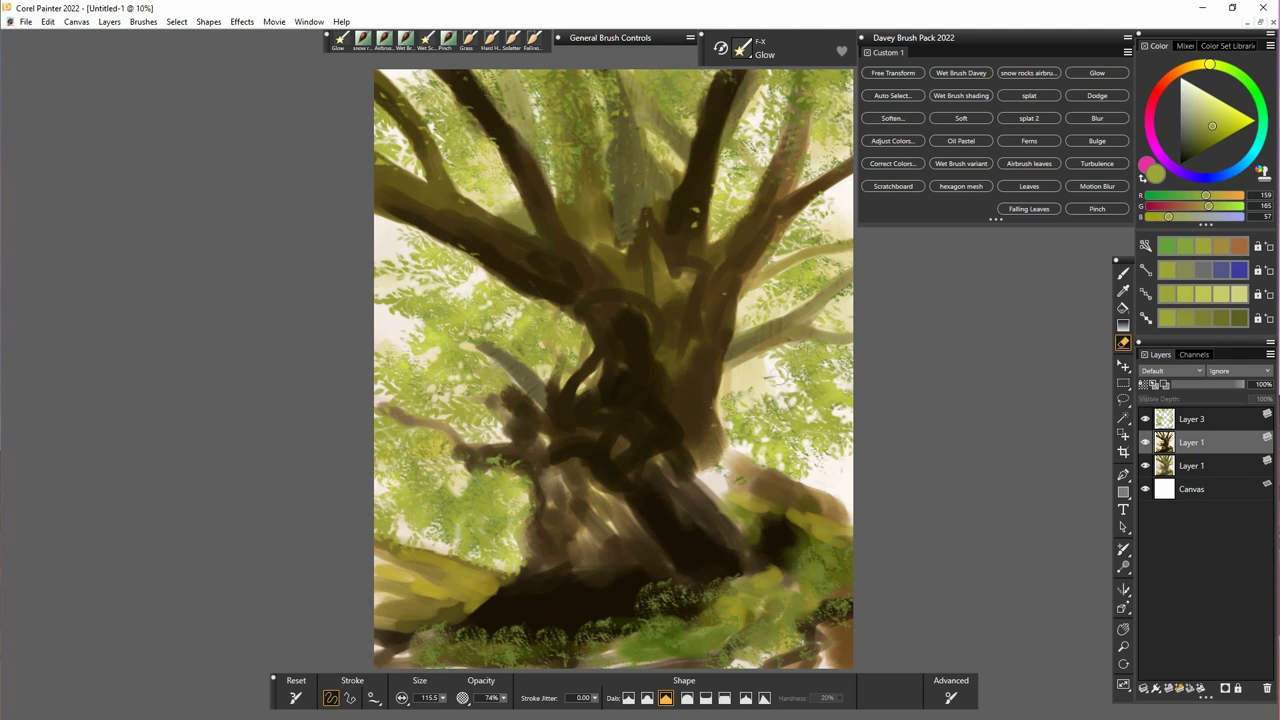
# - Partly erase the upper Layer 1 along the trunk's right edge, the right-hand mound, the mossy roots and the lower-left branch
pyautogui.moveTo(721, 391); pyautogui.dragTo(716, 390)
pyautogui.moveTo(776, 470)
pyautogui.mouseDown()
pyautogui.moveTo(844, 530)
pyautogui.moveTo(812, 538)
pyautogui.moveTo(794, 583)
pyautogui.mouseUp()
pyautogui.moveTo(704, 624)
pyautogui.mouseDown()
pyautogui.moveTo(624, 638)
pyautogui.moveTo(398, 592)
pyautogui.moveTo(452, 575)
pyautogui.moveTo(487, 525)
pyautogui.mouseUp()
pyautogui.moveTo(532, 467)
pyautogui.mouseDown()
pyautogui.moveTo(467, 446)
pyautogui.moveTo(504, 448)
pyautogui.moveTo(426, 438)
pyautogui.mouseUp()
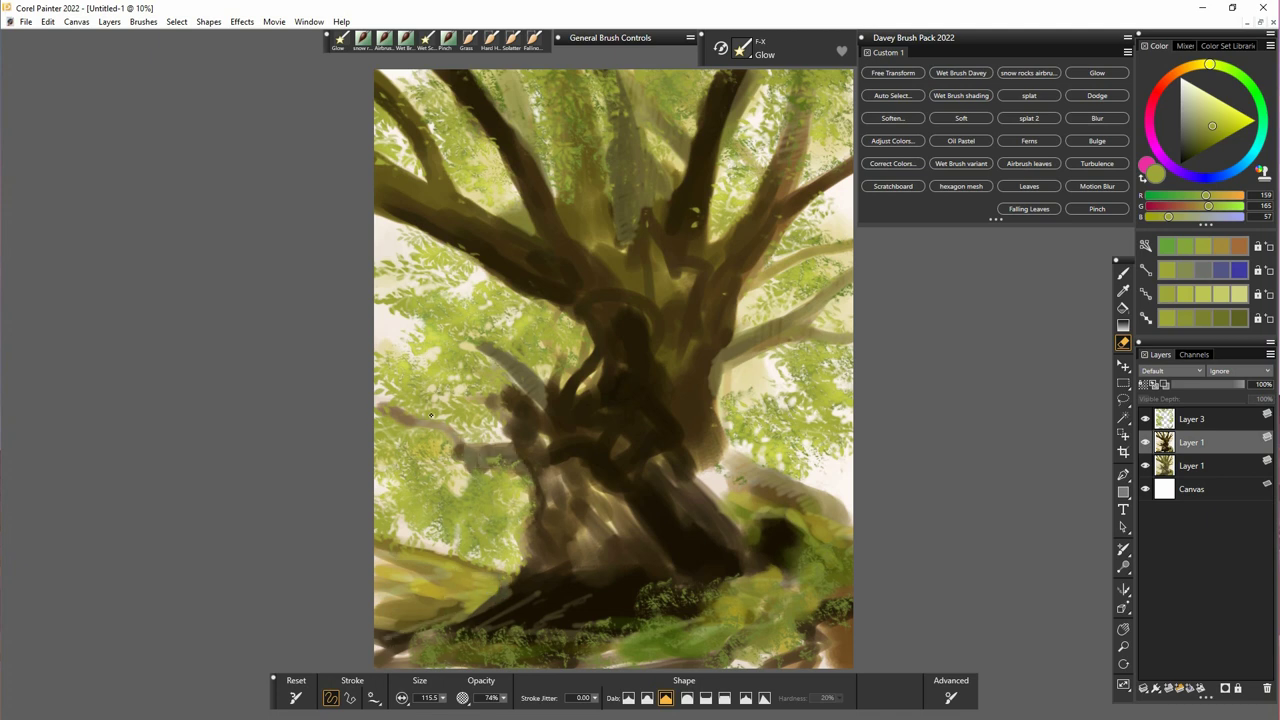
# - Erase pale bark streaks into the trunk base, the right side of the trunk and the left-hand stump
pyautogui.moveTo(530, 505)
pyautogui.mouseDown()
pyautogui.moveTo(571, 509)
pyautogui.moveTo(560, 486)
pyautogui.moveTo(626, 566)
pyautogui.moveTo(623, 502)
pyautogui.moveTo(659, 479)
pyautogui.mouseUp()
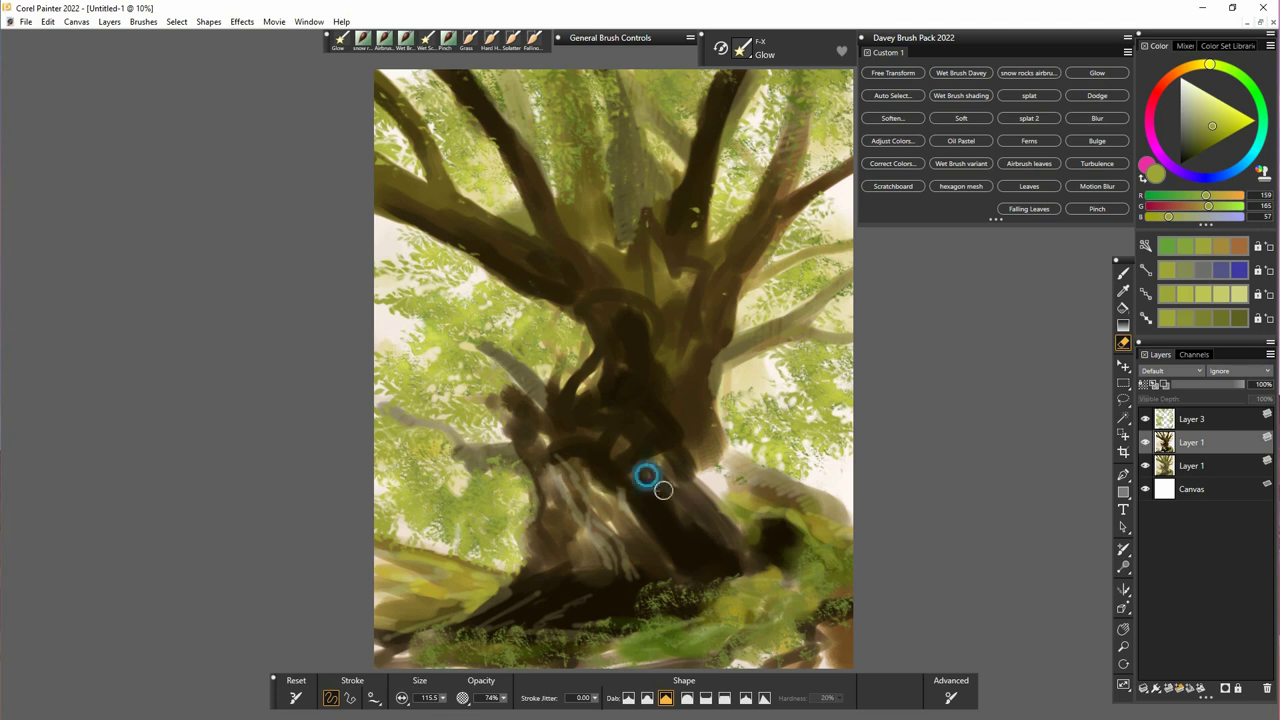
pyautogui.moveTo(705, 528); pyautogui.dragTo(702, 507)
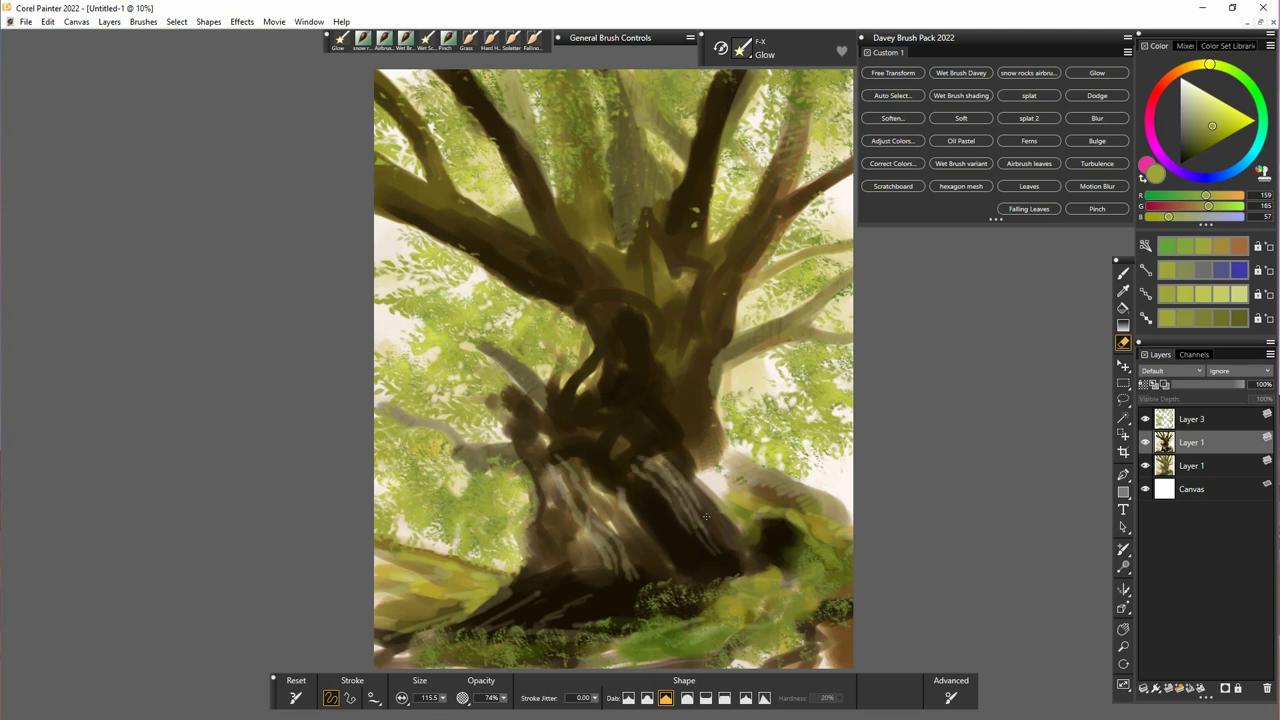
pyautogui.moveTo(724, 549)
pyautogui.mouseDown()
pyautogui.moveTo(720, 566)
pyautogui.moveTo(700, 552)
pyautogui.moveTo(714, 514)
pyautogui.moveTo(691, 393)
pyautogui.moveTo(700, 320)
pyautogui.moveTo(705, 335)
pyautogui.mouseUp()
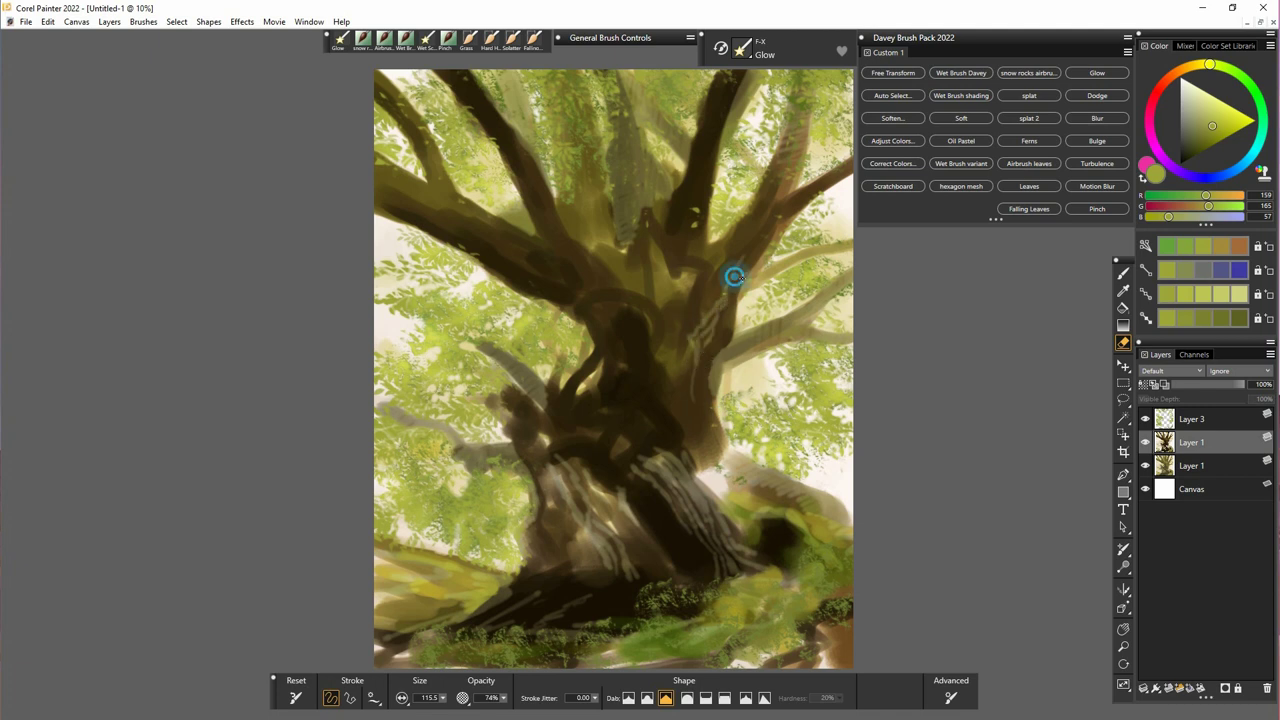
pyautogui.moveTo(519, 456)
pyautogui.mouseDown()
pyautogui.moveTo(658, 419)
pyautogui.moveTo(603, 352)
pyautogui.moveTo(564, 394)
pyautogui.moveTo(589, 395)
pyautogui.moveTo(586, 336)
pyautogui.mouseUp()
# - Collapse the two Layer 1 tree layers into one and check the merged layer by toggling its visibility
pyautogui.press('b')
pyautogui.keyDown('shift'); pyautogui.click(1207, 466); pyautogui.keyUp('shift')
pyautogui.hotkey('ctrl', 'e')
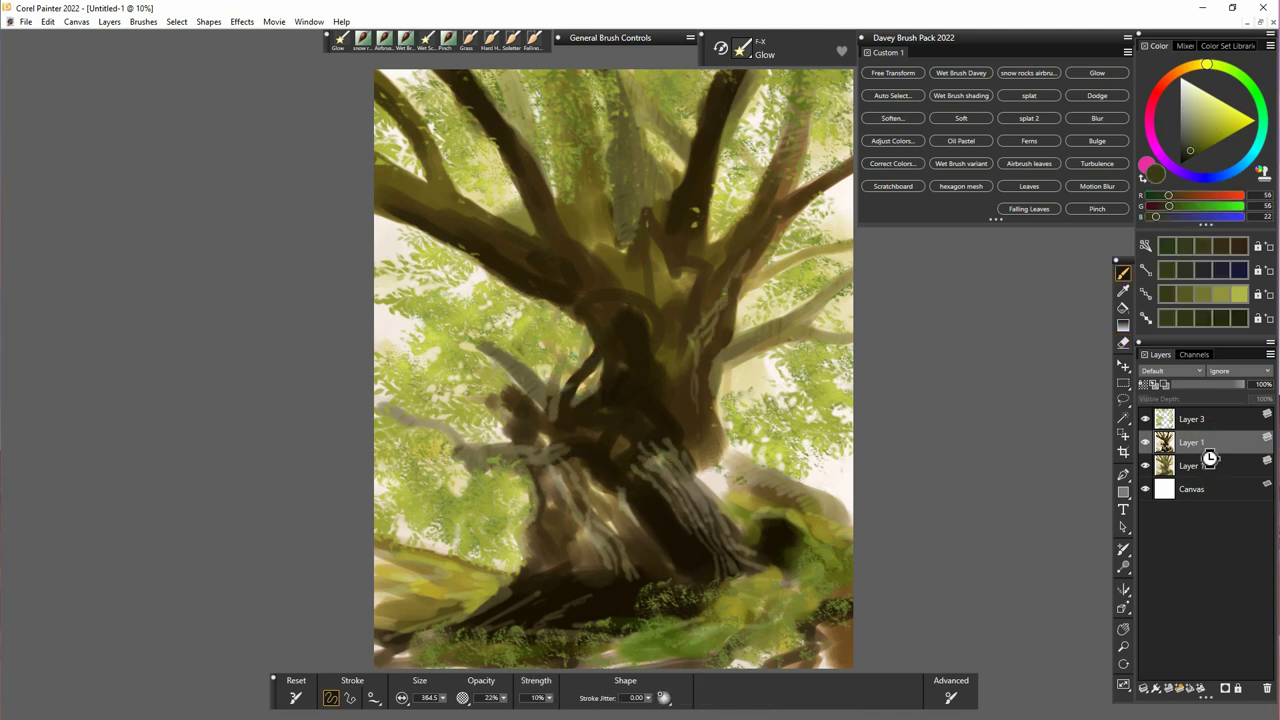
pyautogui.click(1146, 443)
pyautogui.click(1146, 443)
# - Duplicate the Layer 3 foliage layer and apply the Soften effect to the lower copy
pyautogui.click(1194, 427)
pyautogui.rightClick(1198, 427)
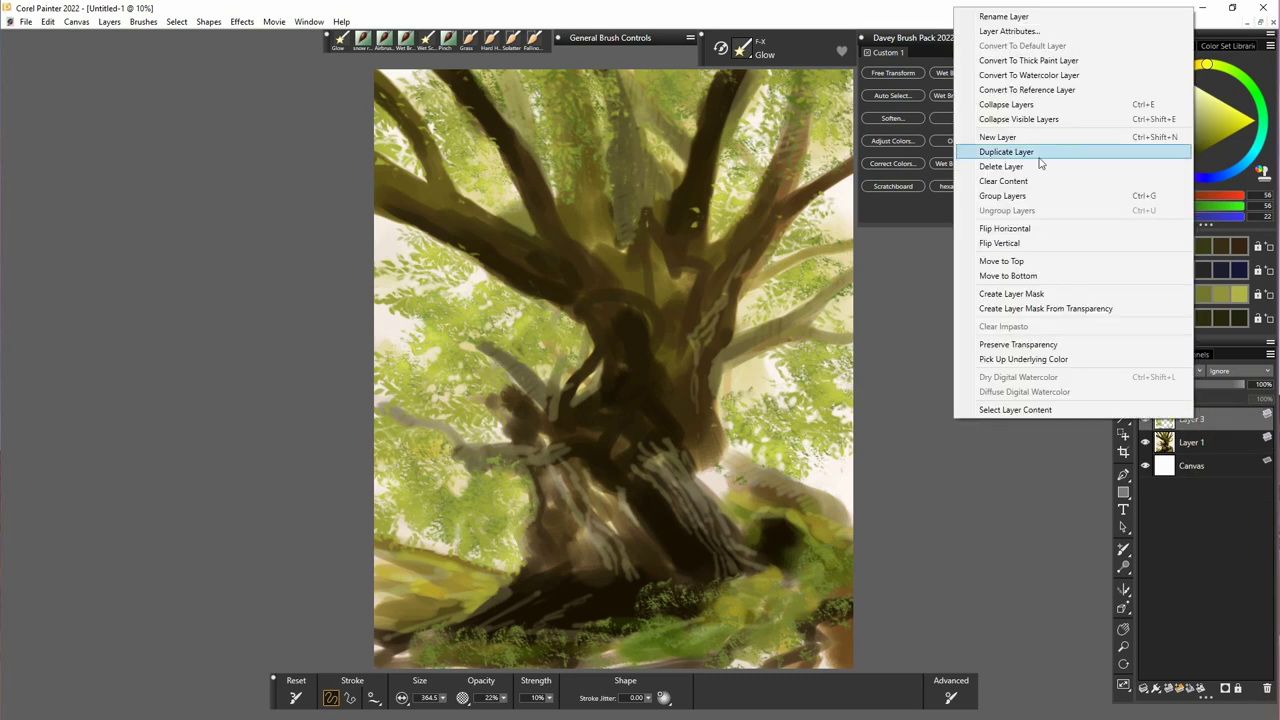
pyautogui.click(1040, 152)
pyautogui.click(1194, 444)
pyautogui.click(893, 118)
pyautogui.click(712, 498)
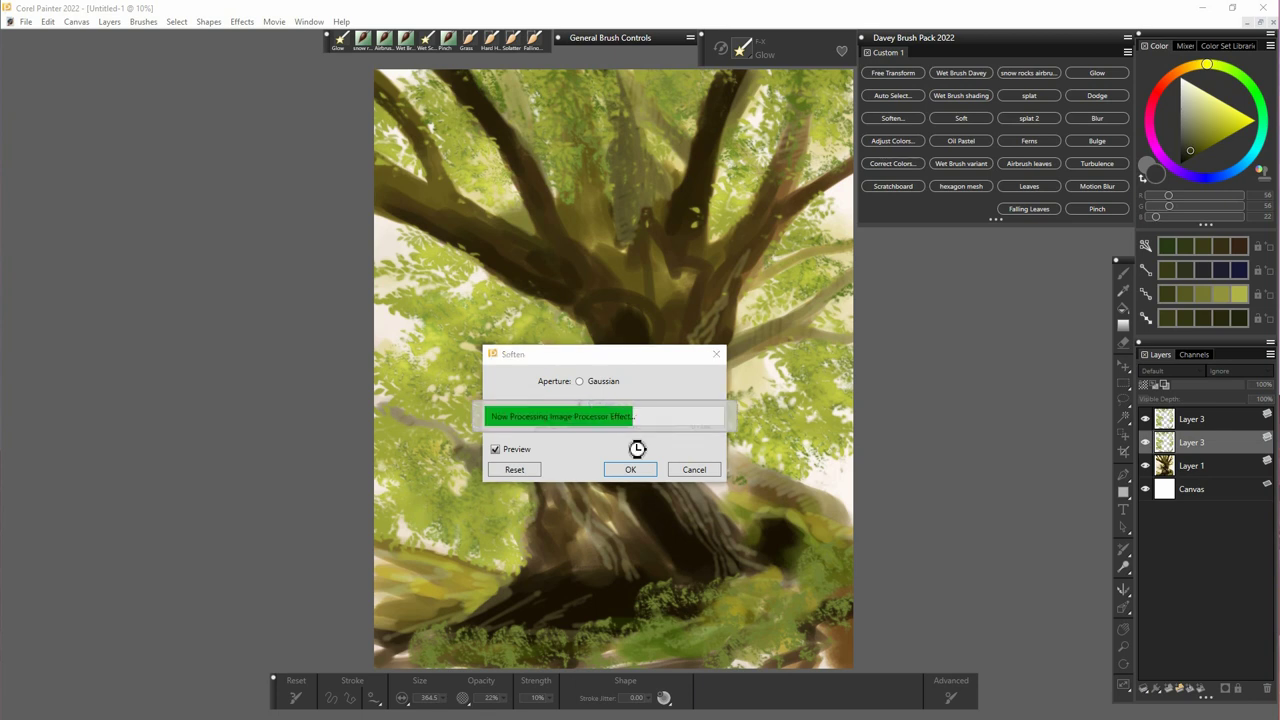
pyautogui.click(634, 474)
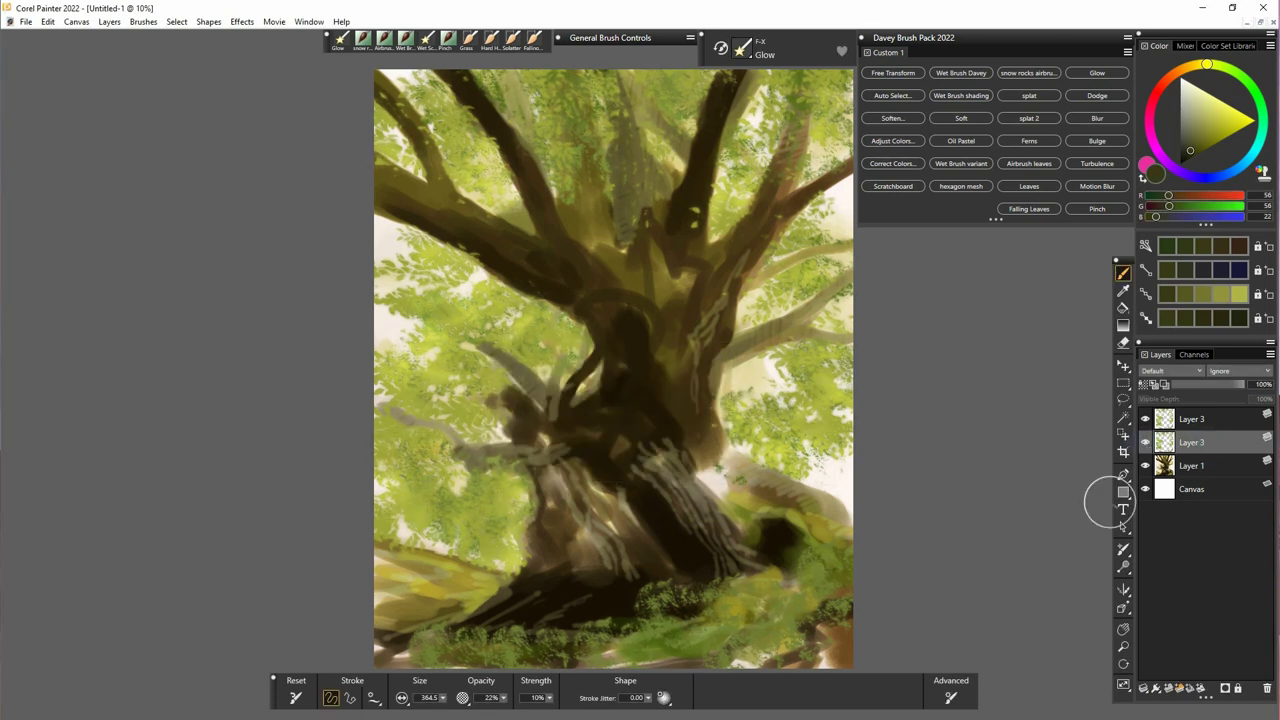
# - Shift the softened lower foliage layer to a bright yellow with Adjust Colors
pyautogui.press('n')
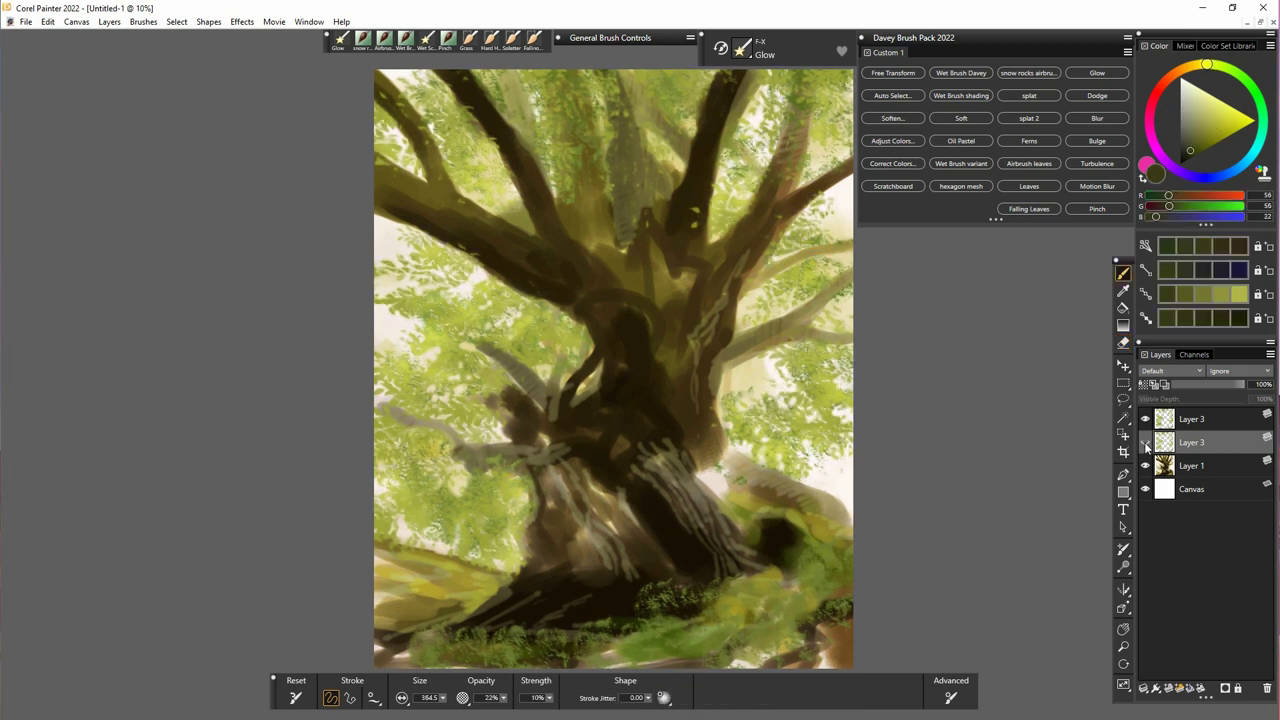
pyautogui.click(892, 141)
pyautogui.moveTo(686, 357); pyautogui.dragTo(1040, 439)
pyautogui.moveTo(978, 482)
pyautogui.mouseDown()
pyautogui.moveTo(973, 495)
pyautogui.moveTo(1041, 506)
pyautogui.moveTo(977, 484)
pyautogui.mouseUp()
pyautogui.moveTo(995, 532)
pyautogui.mouseDown()
pyautogui.moveTo(1007, 535)
pyautogui.moveTo(990, 535)
pyautogui.mouseUp()
pyautogui.click(991, 547)
# - Erase leafy speckles over the mossy ground and roots from the lower and upper Layer 3 foliage layers
pyautogui.press('n')
pyautogui.moveTo(477, 651); pyautogui.dragTo(560, 641)
pyautogui.moveTo(705, 651)
pyautogui.mouseDown()
pyautogui.moveTo(757, 650)
pyautogui.moveTo(796, 602)
pyautogui.mouseUp()
pyautogui.moveTo(668, 620); pyautogui.dragTo(602, 642)
pyautogui.moveTo(846, 598); pyautogui.dragTo(813, 547)
pyautogui.moveTo(604, 632); pyautogui.dragTo(478, 645)
pyautogui.moveTo(508, 632); pyautogui.dragTo(412, 655)
pyautogui.moveTo(496, 661); pyautogui.dragTo(606, 635)
pyautogui.click(1192, 419)
pyautogui.moveTo(468, 642); pyautogui.dragTo(535, 637)
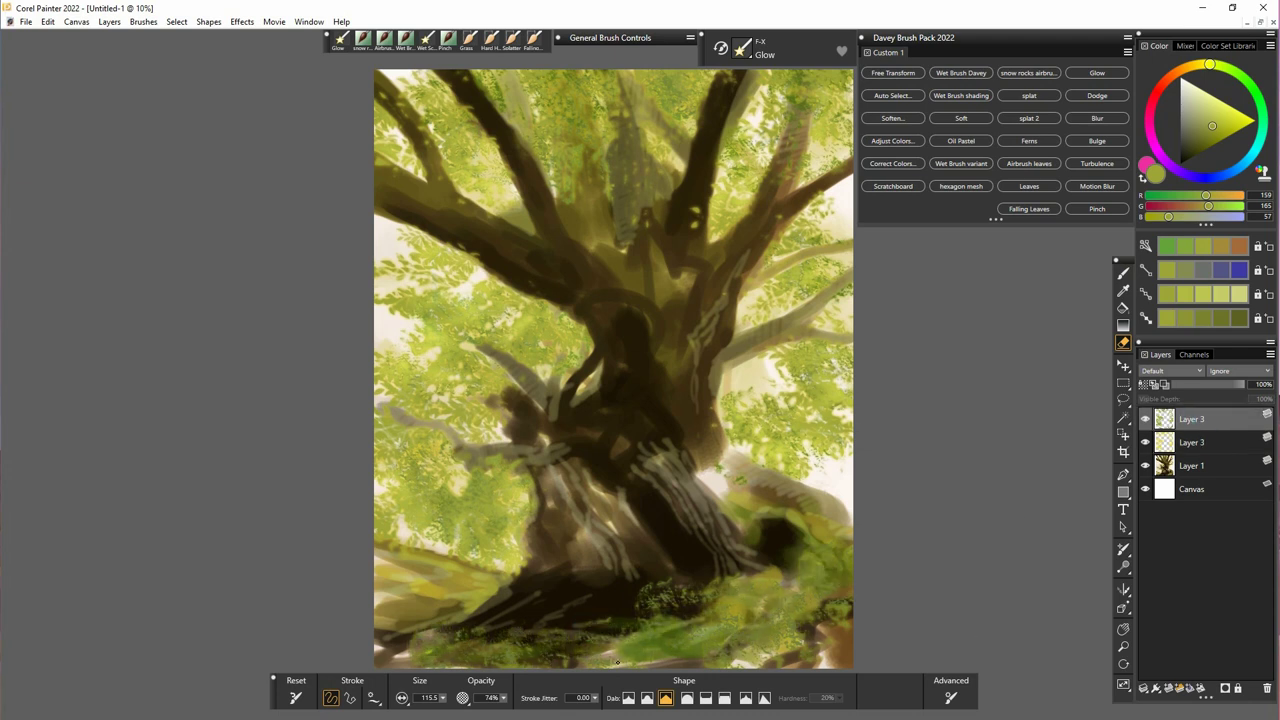
# - Thin the upper foliage layer near the top branches with the Eraser at size 584.6 and 40% opacity, exposing the yellow beneath
pyautogui.press('b')
pyautogui.click(1145, 419)
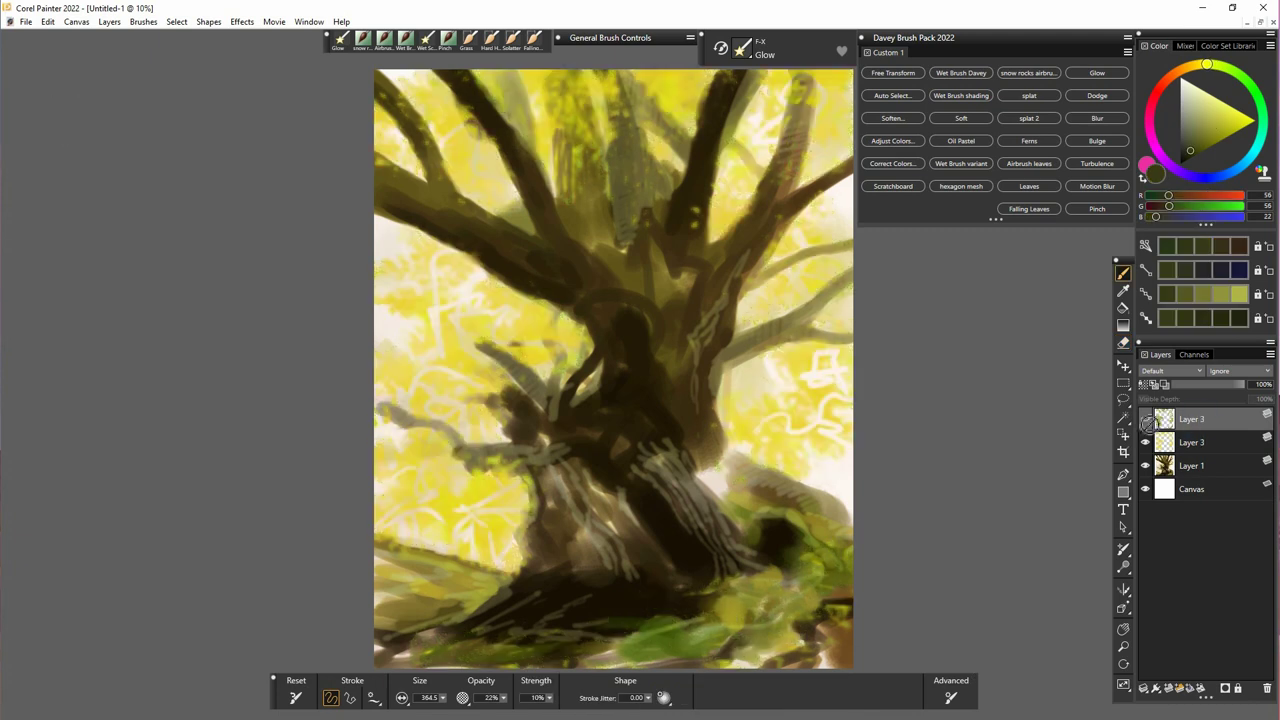
pyautogui.click(1145, 422)
pyautogui.keyDown('alt'); pyautogui.click(449, 372); pyautogui.keyUp('alt')
pyautogui.press('n')
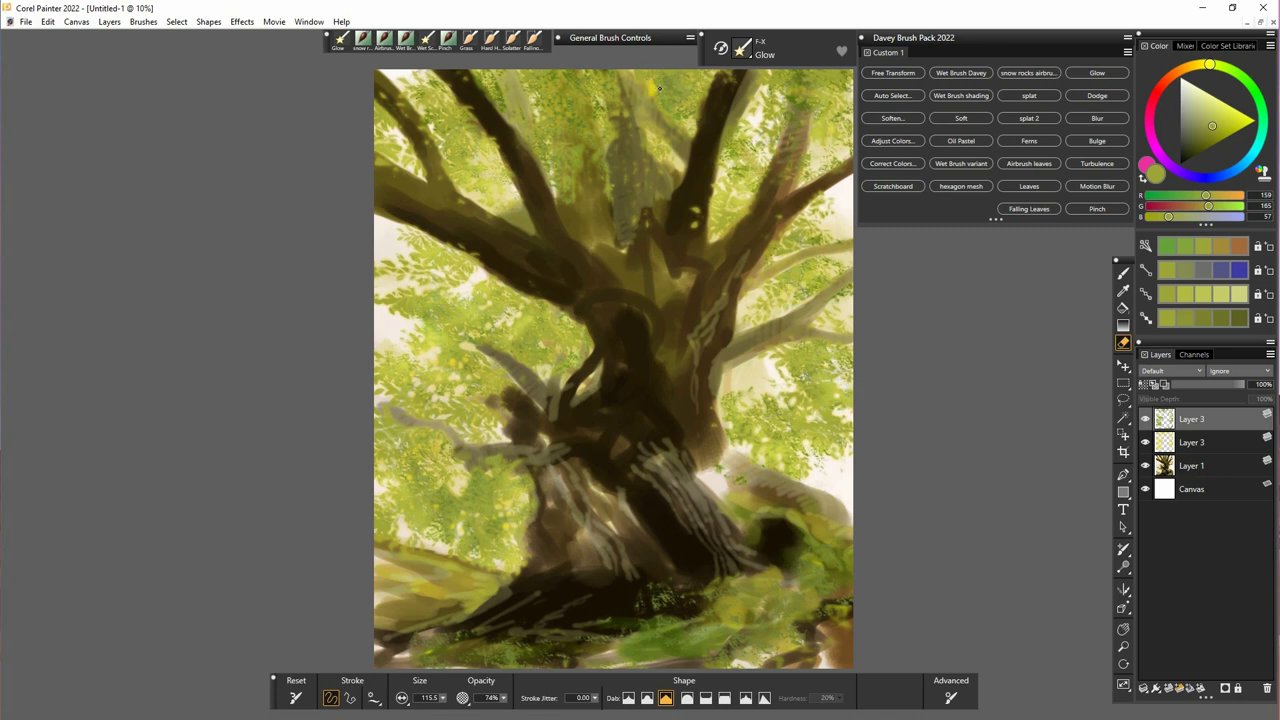
pyautogui.moveTo(609, 86); pyautogui.dragTo(546, 77)
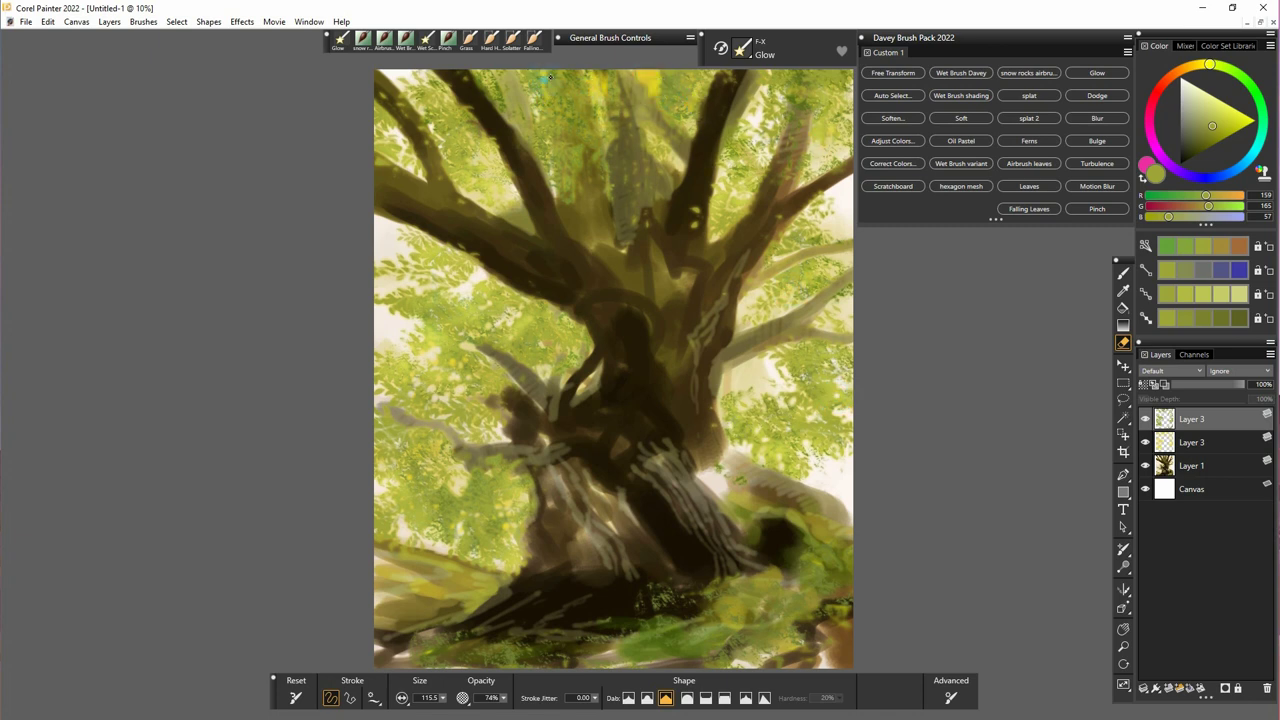
pyautogui.click(439, 124)
pyautogui.click(503, 699)
pyautogui.moveTo(443, 698); pyautogui.dragTo(468, 705)
pyautogui.click(501, 706)
pyautogui.click(440, 128)
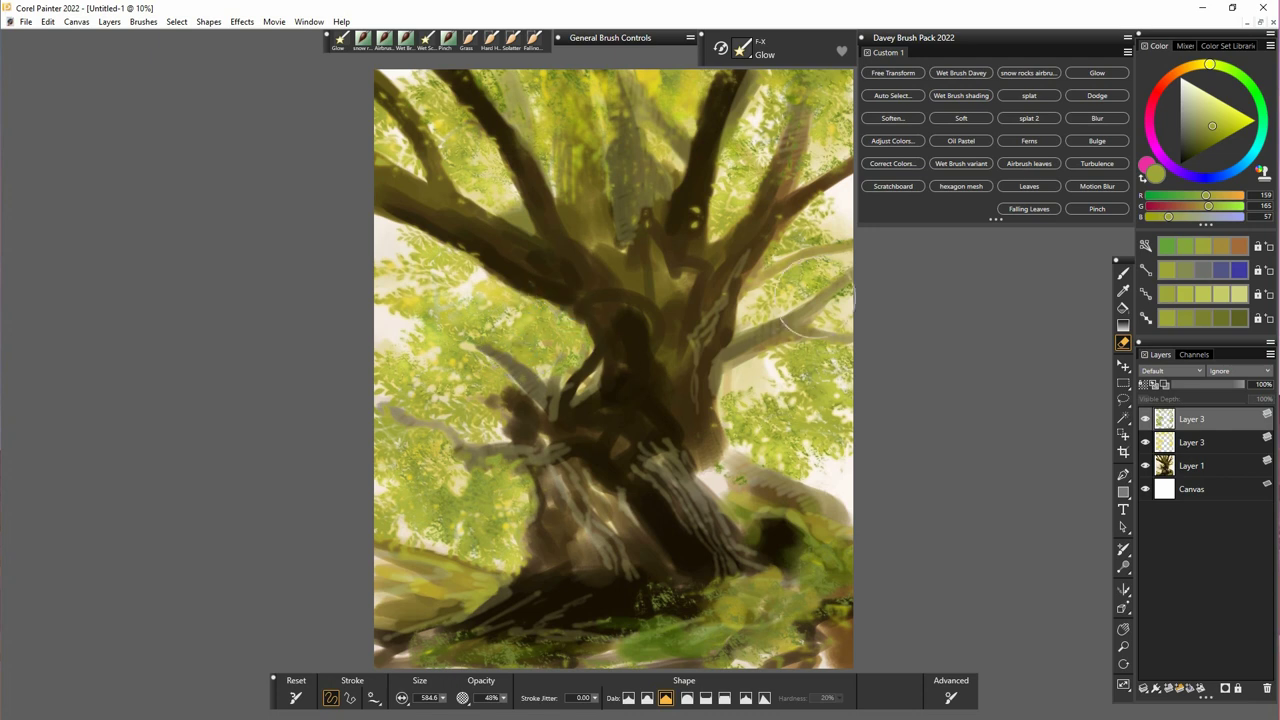
# - Collapse the two Layer 3 layers and erase thin pale branch shapes through the foliage, reducing the Eraser size to 44.2
pyautogui.keyDown('shift'); pyautogui.click(1210, 444); pyautogui.keyUp('shift')
pyautogui.hotkey('ctrl', 'e')
pyautogui.moveTo(443, 698); pyautogui.dragTo(420, 706)
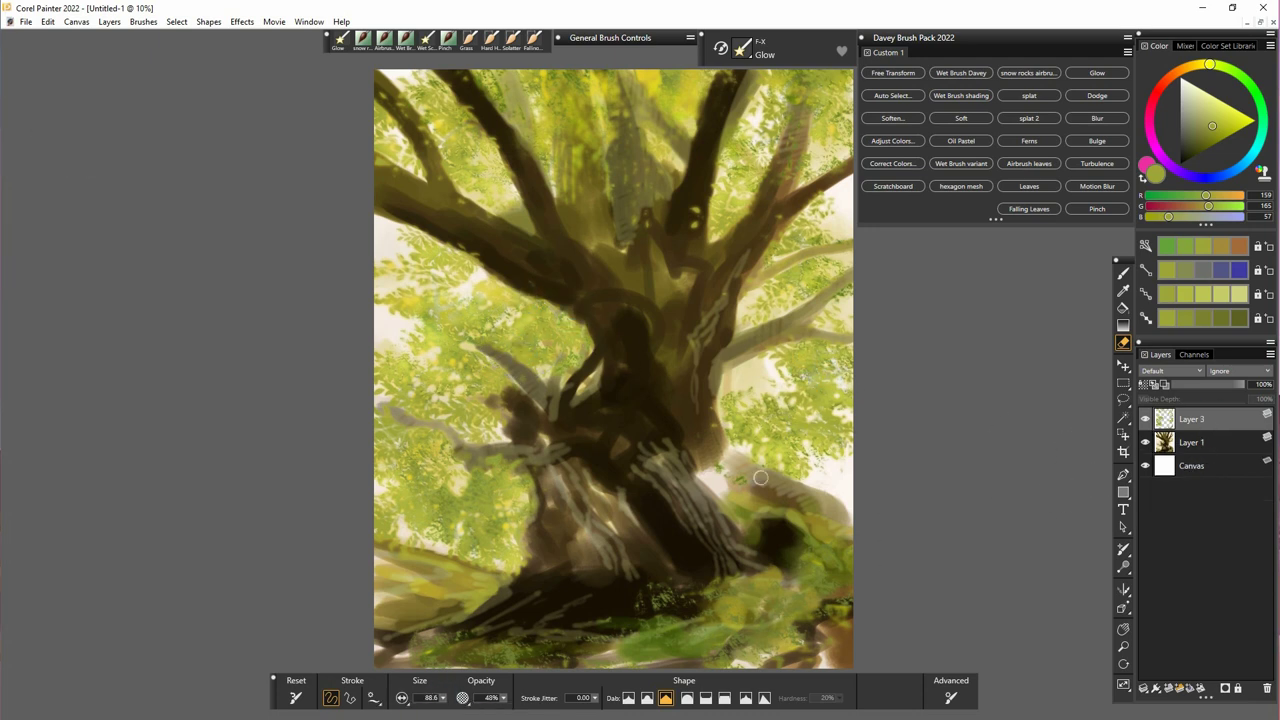
pyautogui.moveTo(518, 292); pyautogui.dragTo(558, 368)
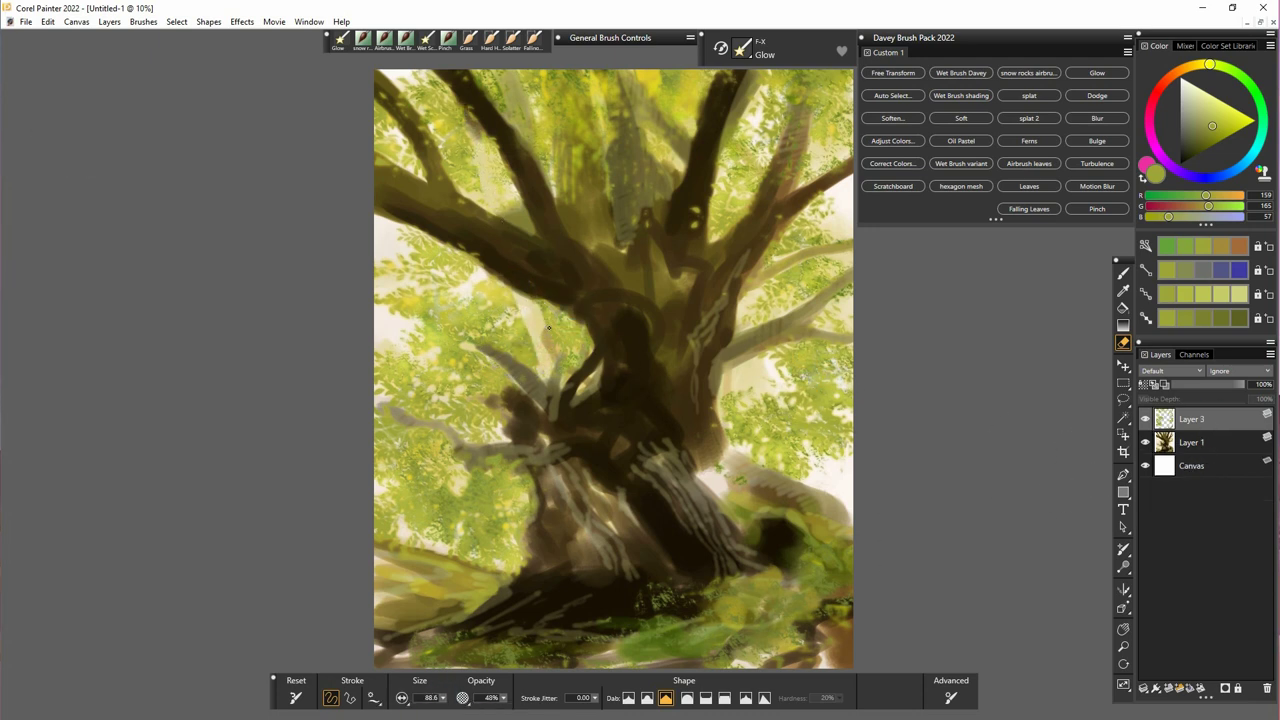
pyautogui.press('[')
pyautogui.press('[')
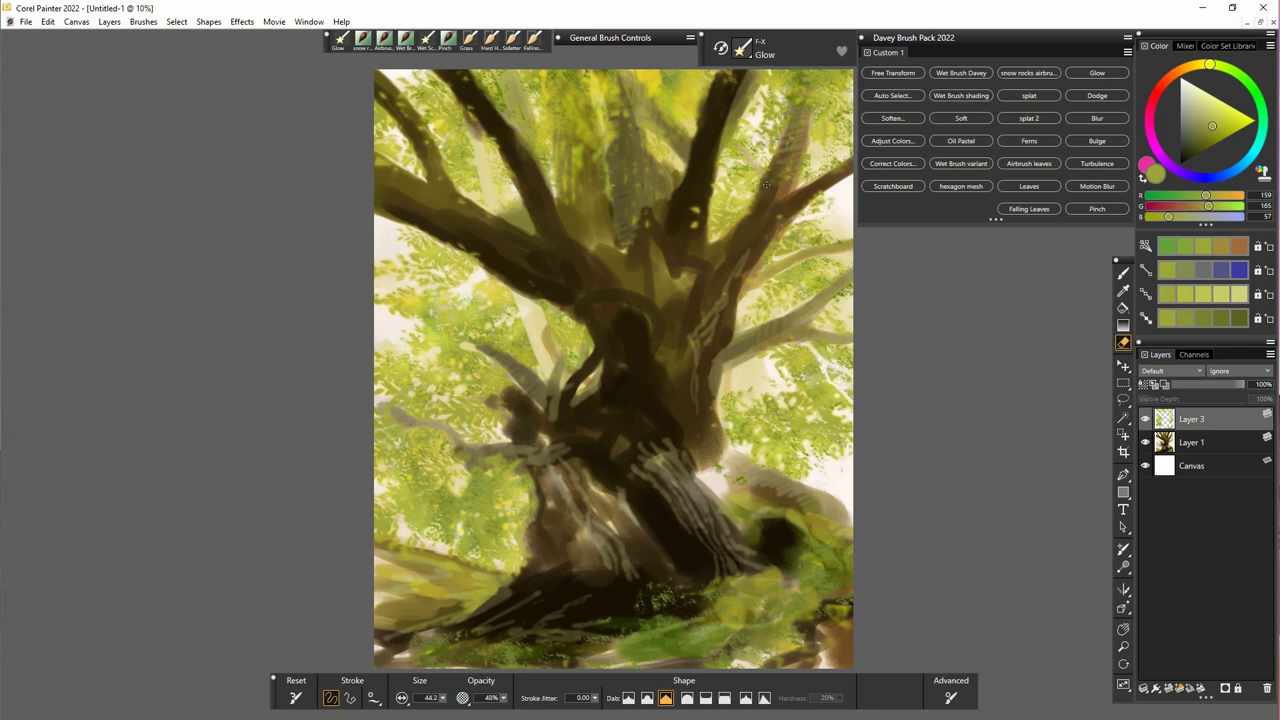
# - Paint over the pale upper-left branches on Layer 1 with Wet Brush Davey in a sampled olive brown
pyautogui.click(1199, 443)
pyautogui.press('b')
pyautogui.keyDown('alt'); pyautogui.click(668, 330); pyautogui.keyUp('alt')
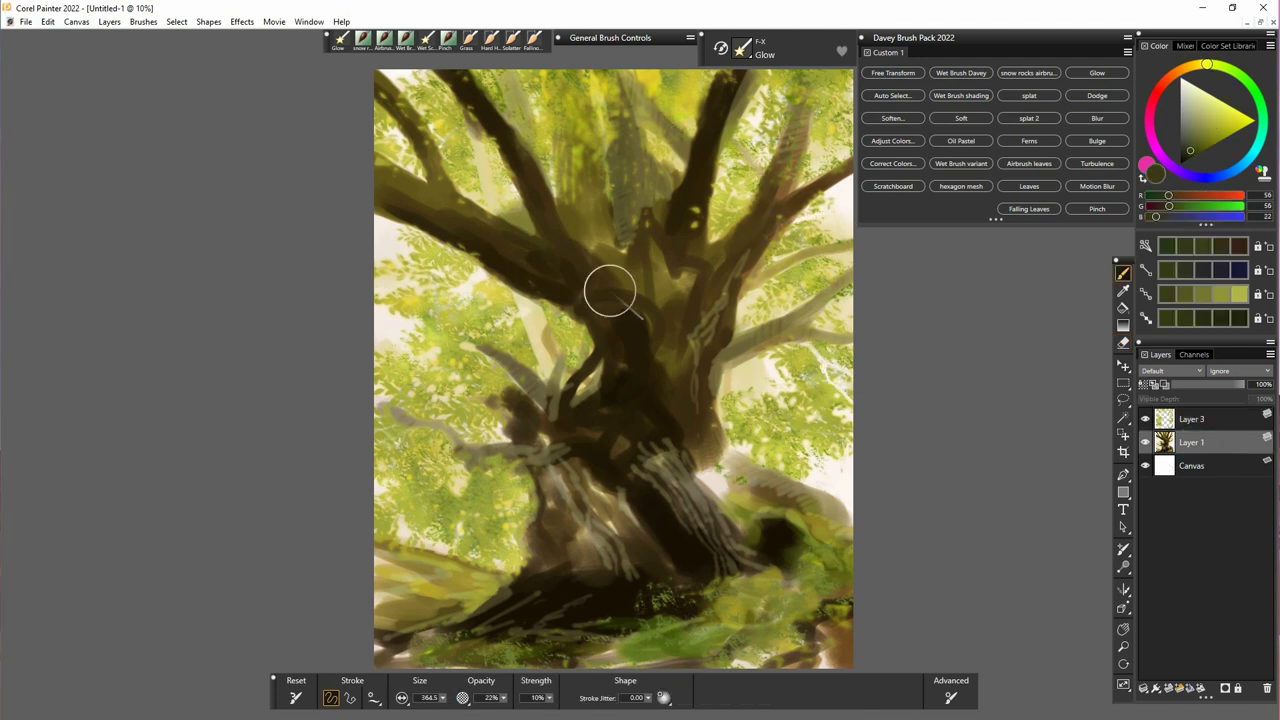
pyautogui.keyDown('alt'); pyautogui.click(492, 210); pyautogui.keyUp('alt')
pyautogui.click(405, 40)
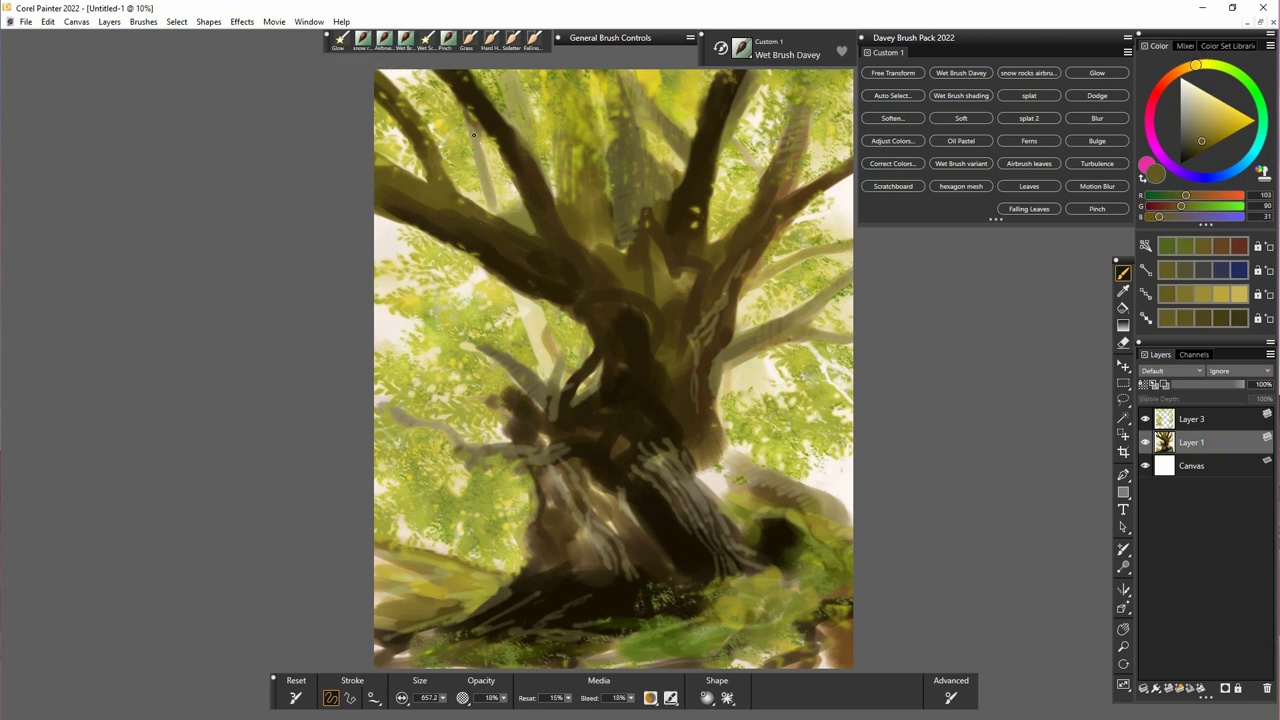
pyautogui.moveTo(518, 296)
pyautogui.mouseDown()
pyautogui.moveTo(550, 362)
pyautogui.moveTo(537, 320)
pyautogui.mouseUp()
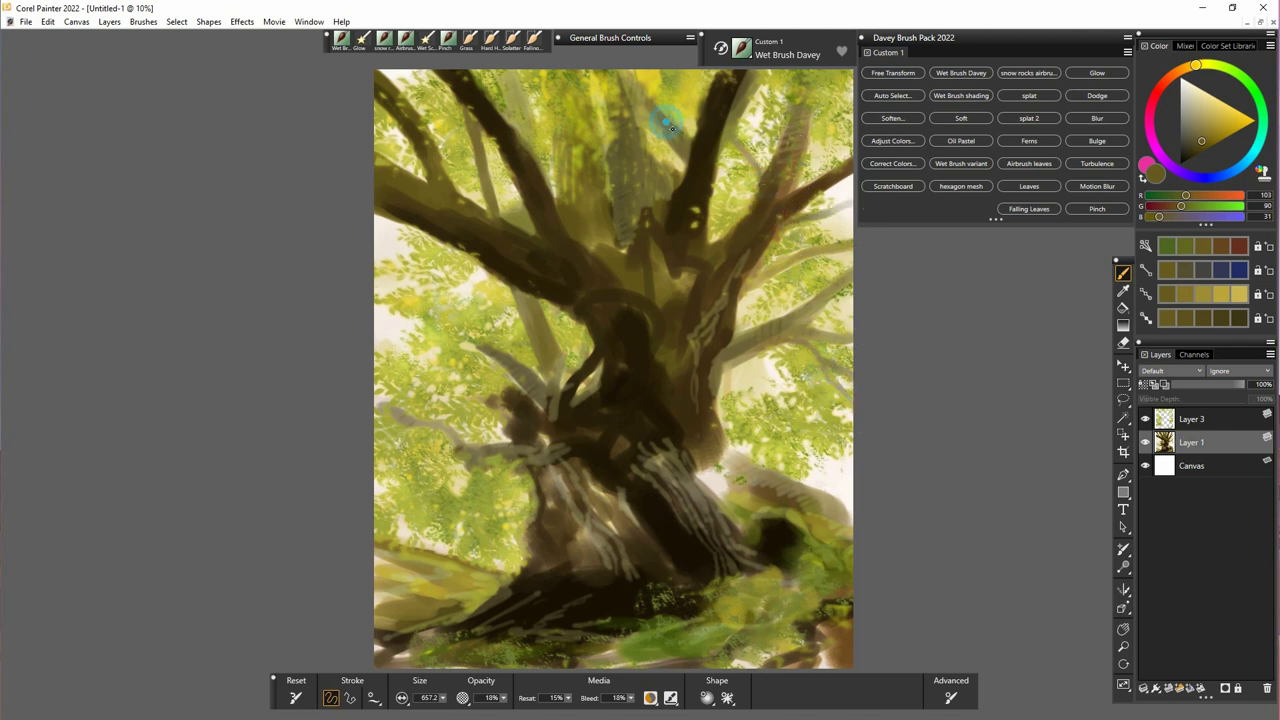
# - Paint thin branches and twigs through the foliage on both sides of the trunk, using brush sizes 90.2 and 206.3
pyautogui.moveTo(443, 698); pyautogui.dragTo(410, 707)
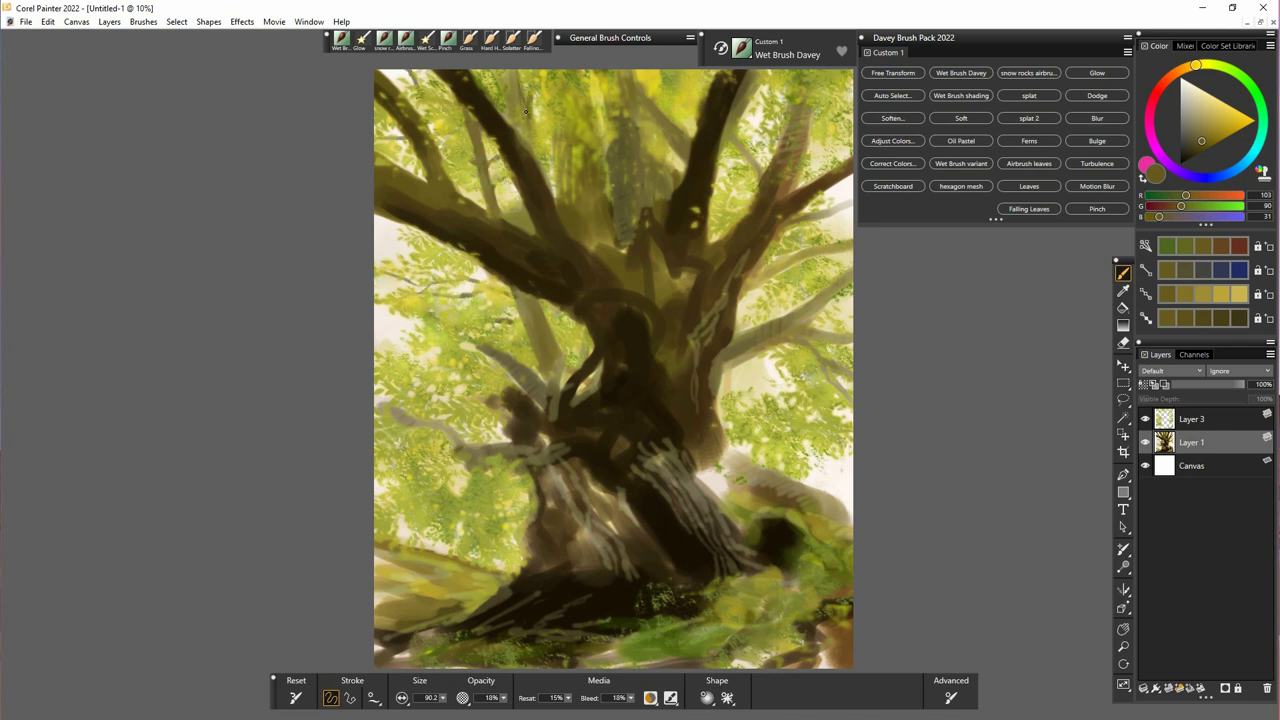
pyautogui.moveTo(790, 226); pyautogui.dragTo(858, 204)
pyautogui.moveTo(443, 698); pyautogui.dragTo(470, 698)
pyautogui.moveTo(802, 220); pyautogui.dragTo(856, 203)
pyautogui.moveTo(750, 279); pyautogui.dragTo(852, 244)
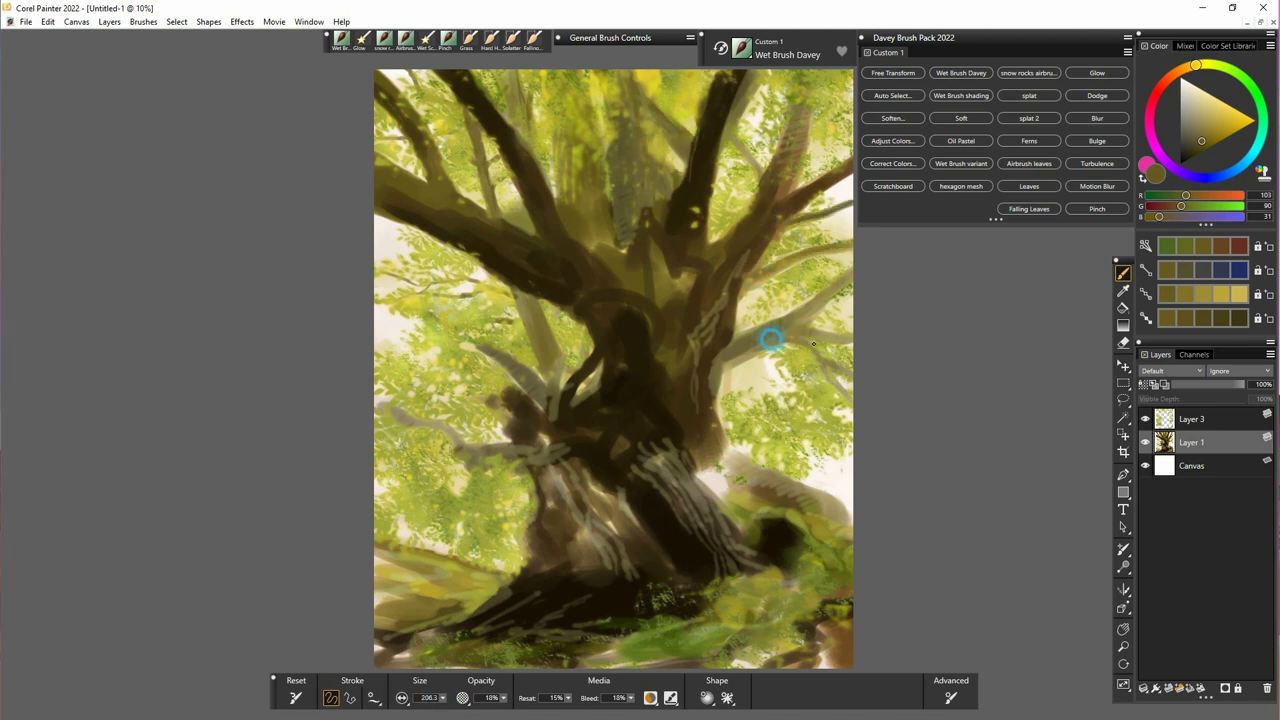
pyautogui.moveTo(833, 376); pyautogui.dragTo(843, 388)
pyautogui.moveTo(729, 364)
pyautogui.mouseDown()
pyautogui.moveTo(748, 416)
pyautogui.moveTo(745, 374)
pyautogui.moveTo(753, 385)
pyautogui.mouseUp()
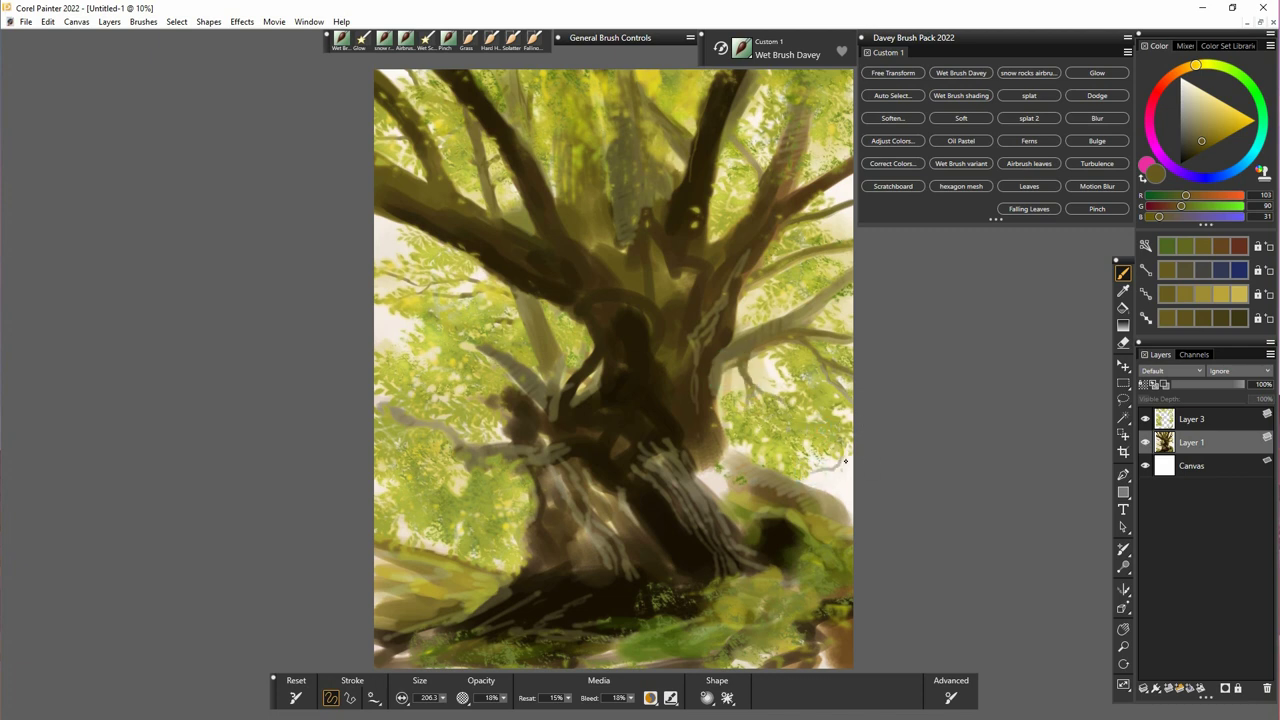
pyautogui.moveTo(410, 334)
pyautogui.mouseDown()
pyautogui.moveTo(375, 324)
pyautogui.moveTo(401, 331)
pyautogui.mouseUp()
pyautogui.moveTo(438, 416); pyautogui.dragTo(472, 380)
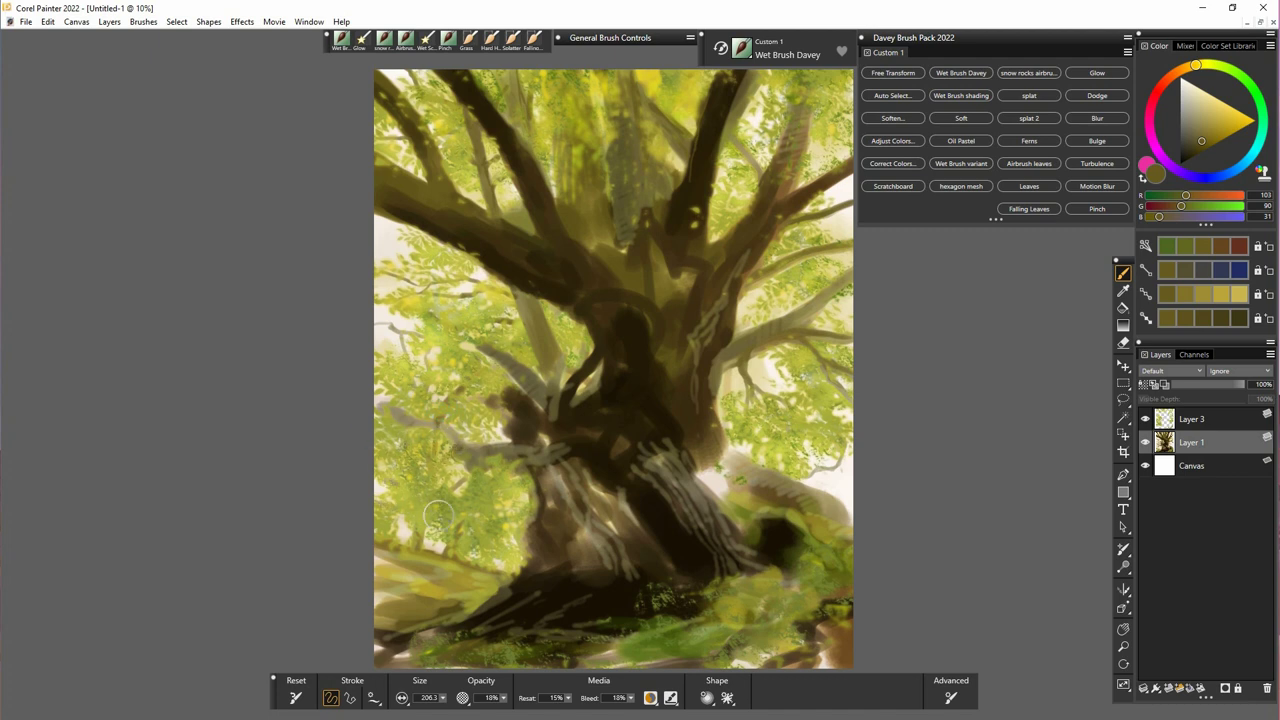
# - Paint strokes over the grassy ground left of the roots and dab sampled pale cream beside the trunk base
pyautogui.moveTo(378, 595); pyautogui.dragTo(482, 580)
pyautogui.moveTo(396, 578); pyautogui.dragTo(464, 591)
pyautogui.moveTo(421, 626); pyautogui.dragTo(500, 598)
pyautogui.keyDown('alt'); pyautogui.click(466, 610); pyautogui.keyUp('alt')
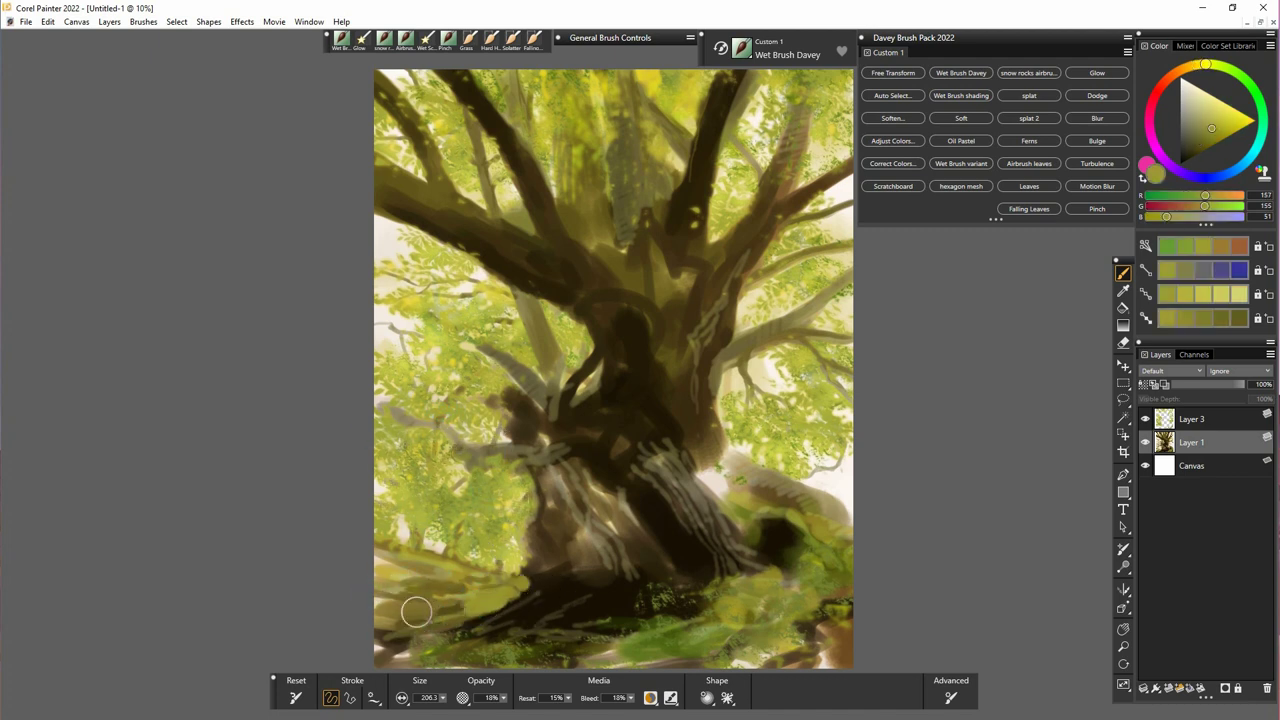
pyautogui.keyDown('alt'); pyautogui.click(402, 540); pyautogui.keyUp('alt')
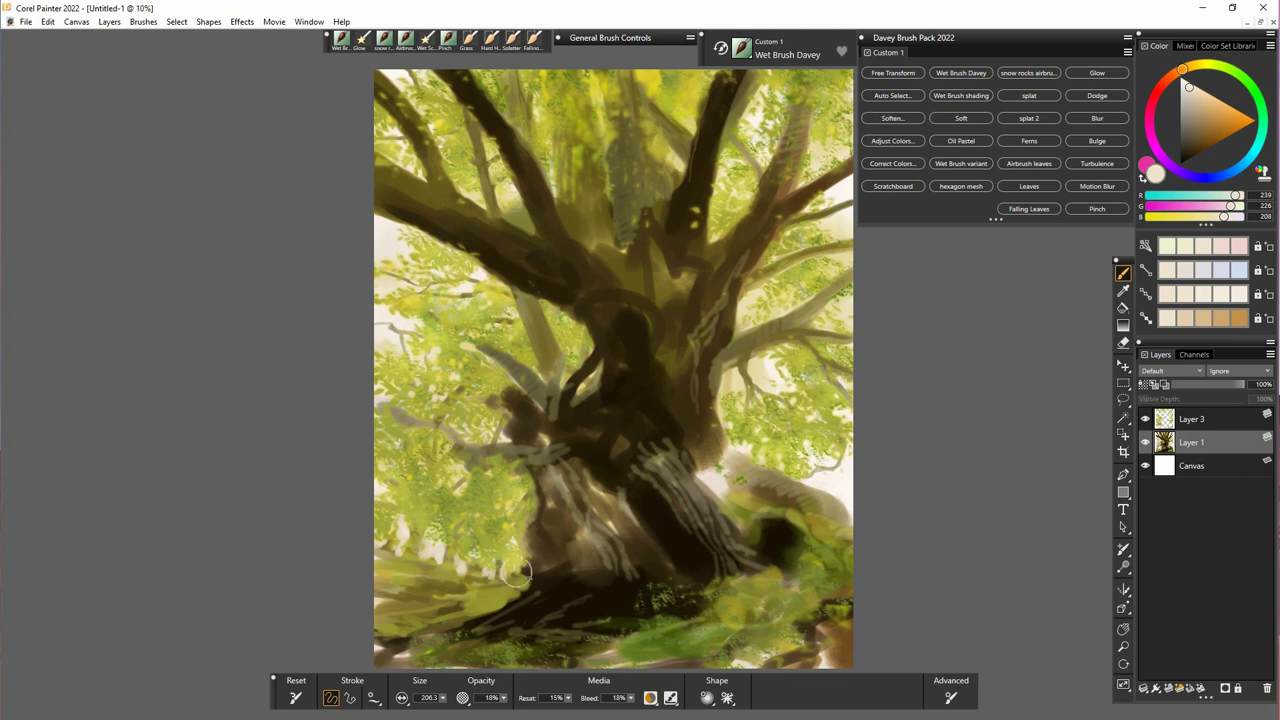
pyautogui.moveTo(516, 573); pyautogui.dragTo(522, 582)
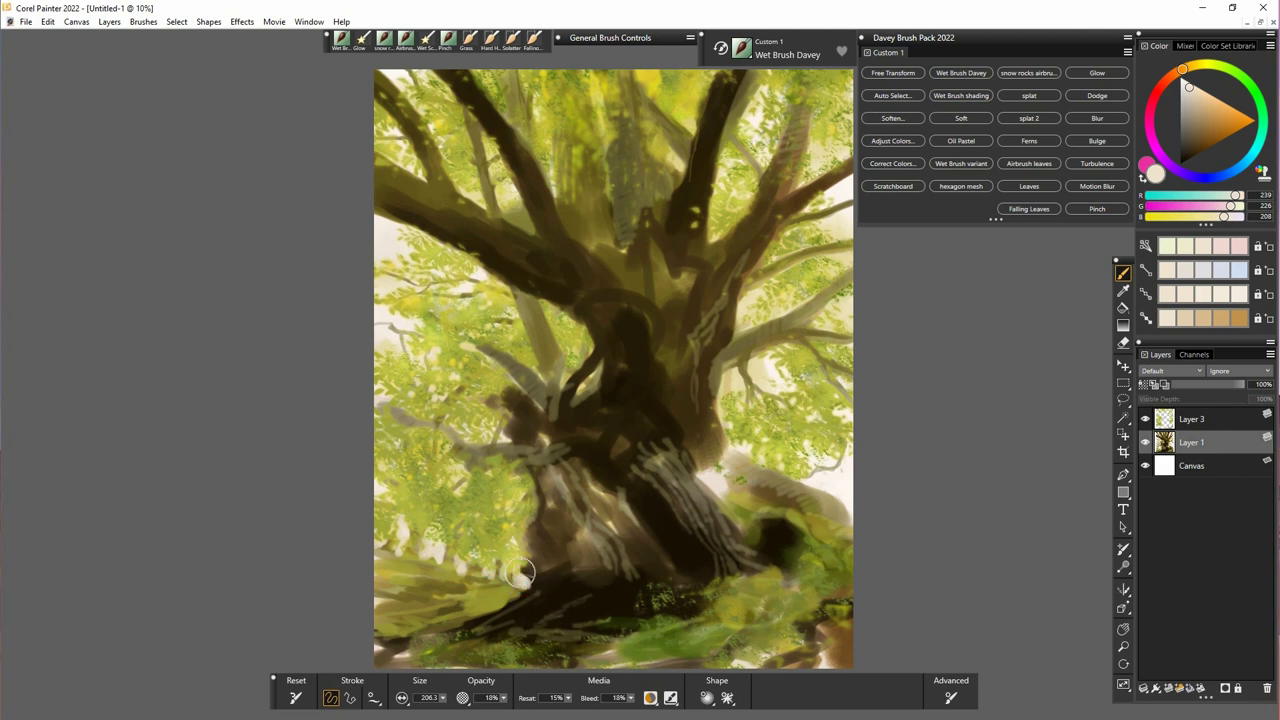
# - Rework the mossy bank right of the roots and darken the trunk base with sampled green, grey-brown and near-black colours
pyautogui.keyDown('alt'); pyautogui.click(819, 548); pyautogui.keyUp('alt')
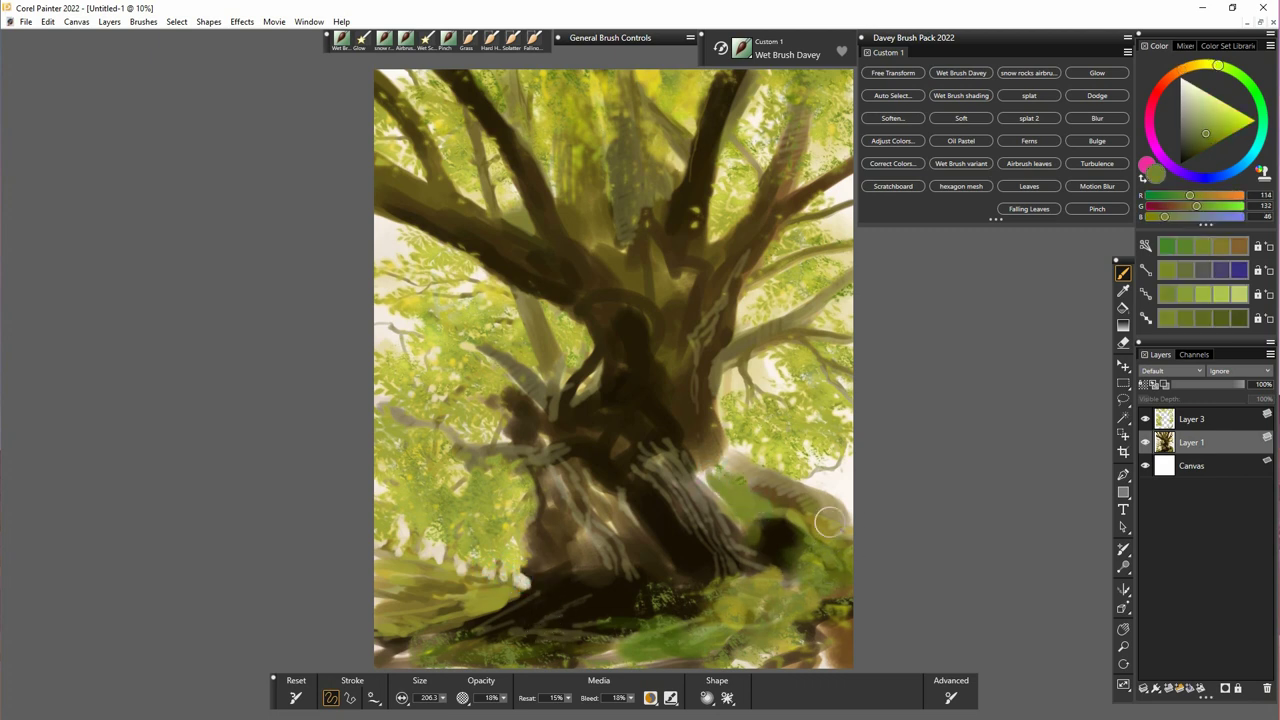
pyautogui.keyDown('alt'); pyautogui.click(757, 551); pyautogui.keyUp('alt')
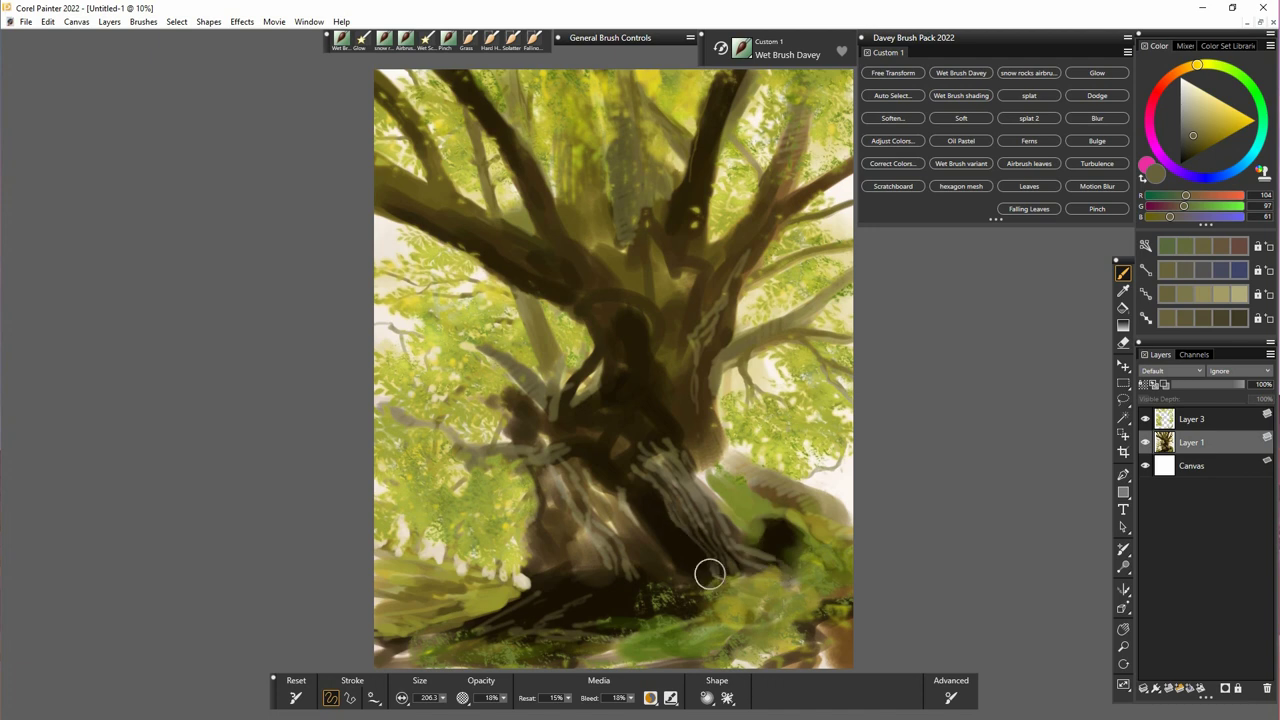
pyautogui.keyDown('alt'); pyautogui.click(589, 546); pyautogui.keyUp('alt')
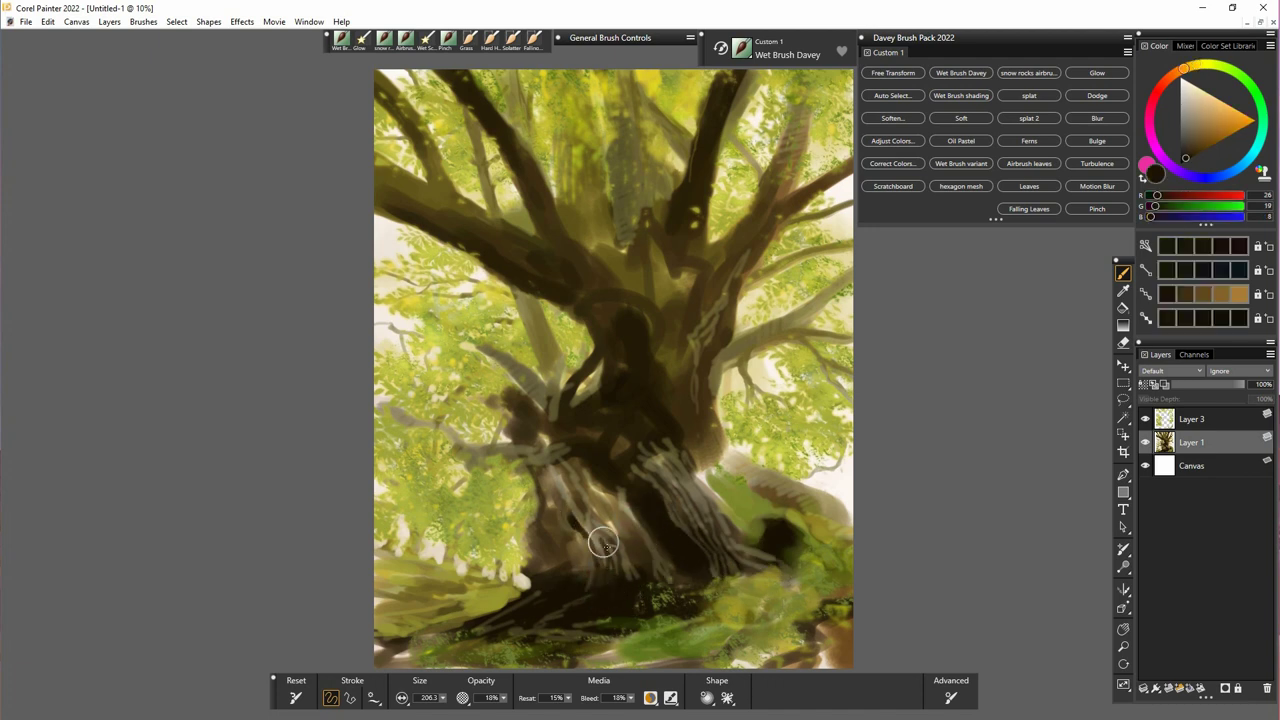
pyautogui.moveTo(542, 553)
pyautogui.mouseDown()
pyautogui.moveTo(538, 568)
pyautogui.moveTo(551, 508)
pyautogui.moveTo(513, 468)
pyautogui.mouseUp()
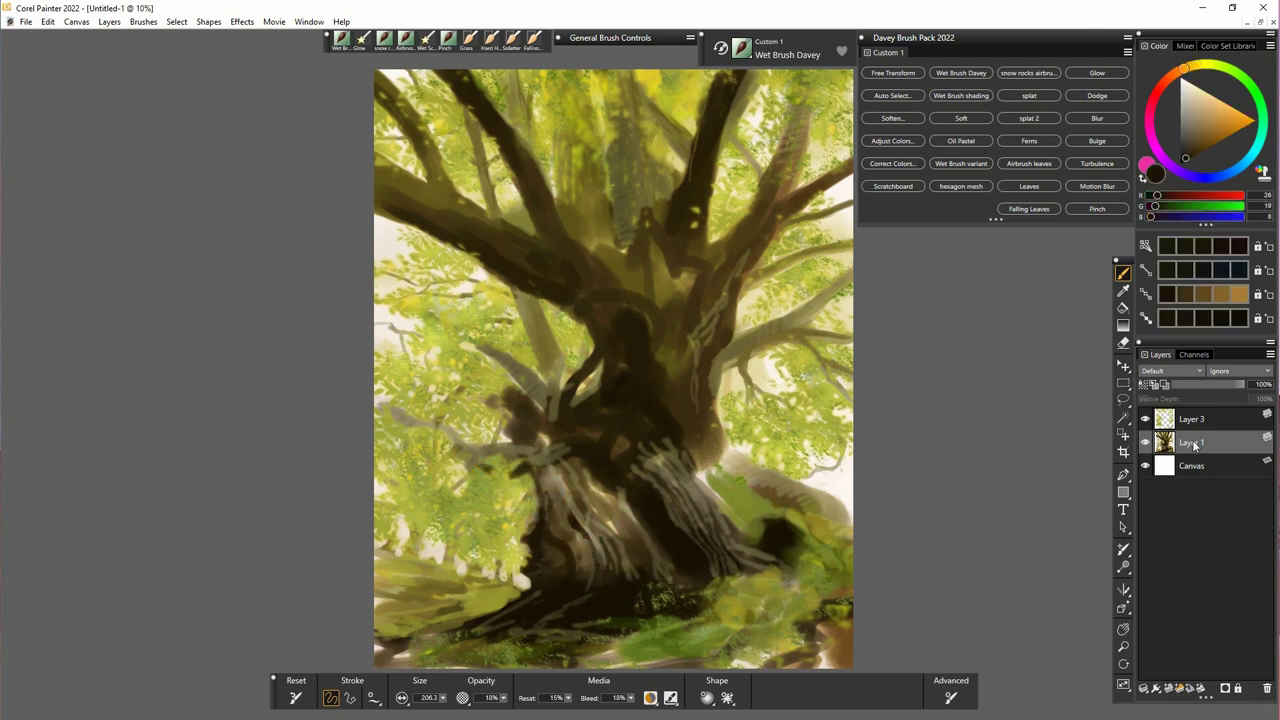
# - Add a new layer above Layer 3 and paint bark strokes over the lower trunk and roots
pyautogui.click(1195, 420)
pyautogui.click(1169, 688)
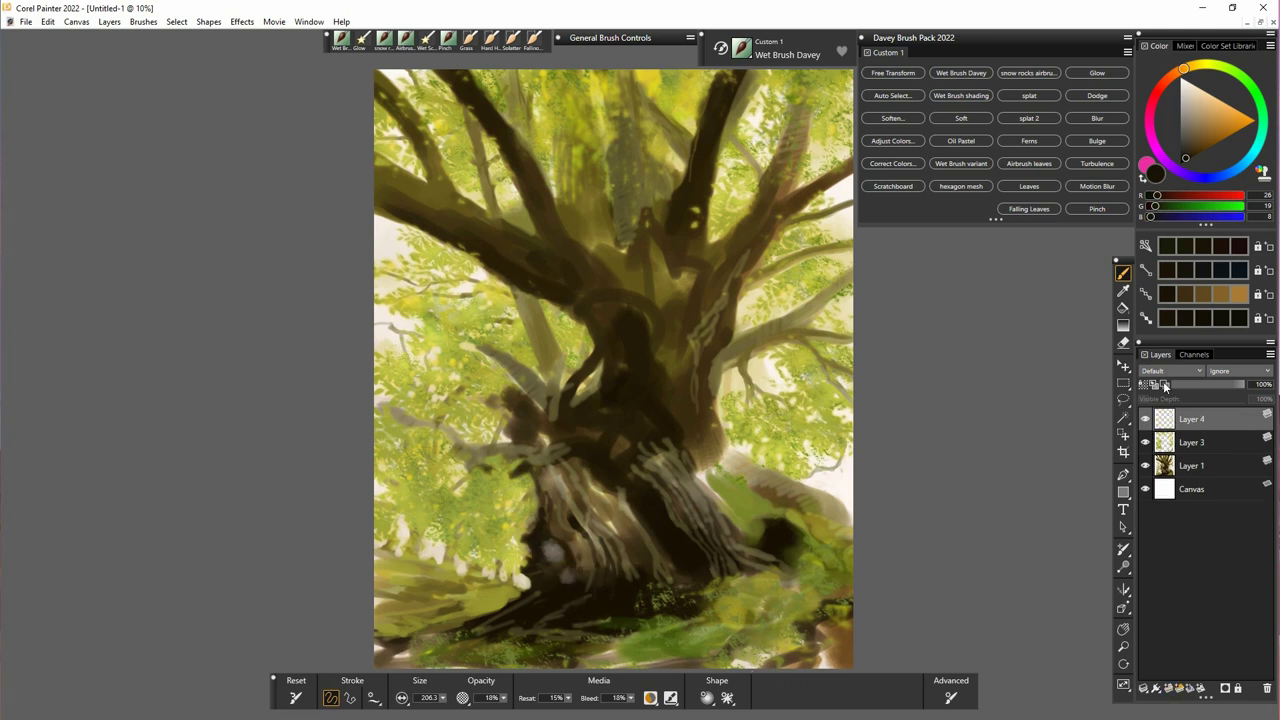
pyautogui.keyDown('alt'); pyautogui.click(591, 611); pyautogui.keyUp('alt')
pyautogui.moveTo(570, 580)
pyautogui.mouseDown()
pyautogui.moveTo(580, 600)
pyautogui.moveTo(649, 520)
pyautogui.moveTo(644, 544)
pyautogui.mouseUp()
# - Paint pale beige (RGB 205, 188, 153) highlights on the roots, the broken left stub and the trunk's right edge
pyautogui.click(1188, 68)
pyautogui.moveTo(1190, 134); pyautogui.dragTo(1195, 103)
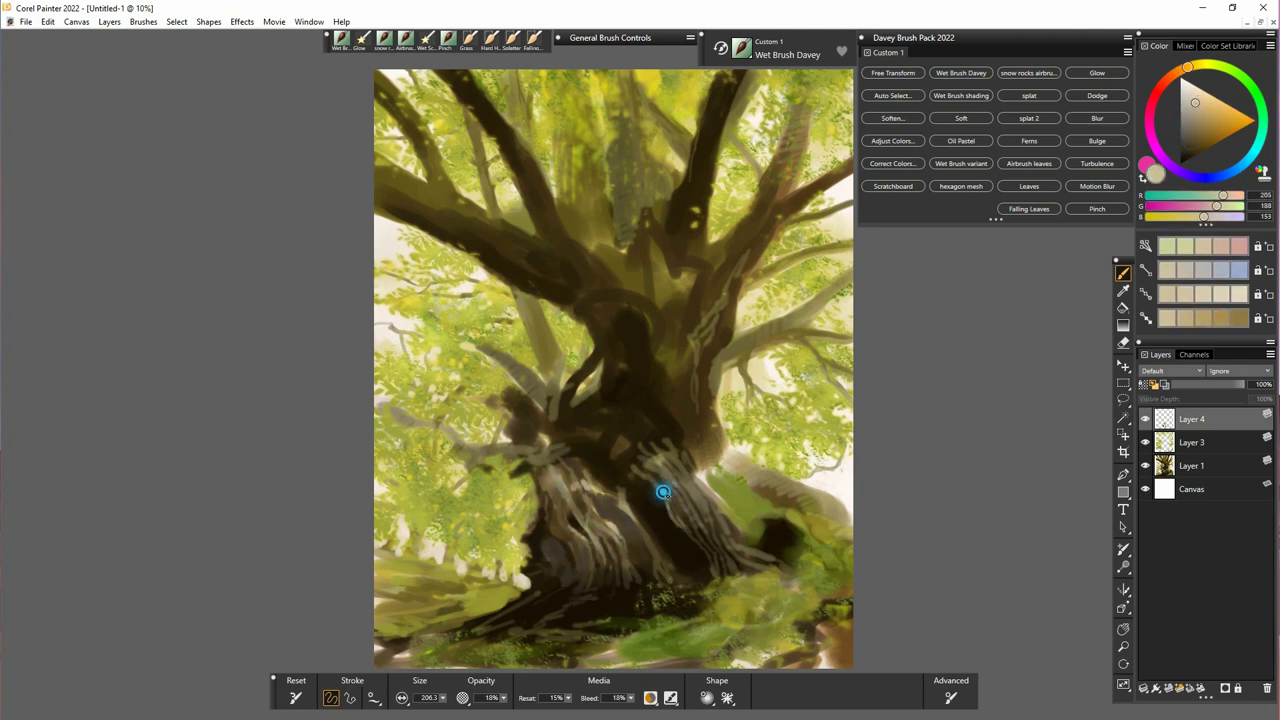
pyautogui.moveTo(691, 537); pyautogui.dragTo(688, 569)
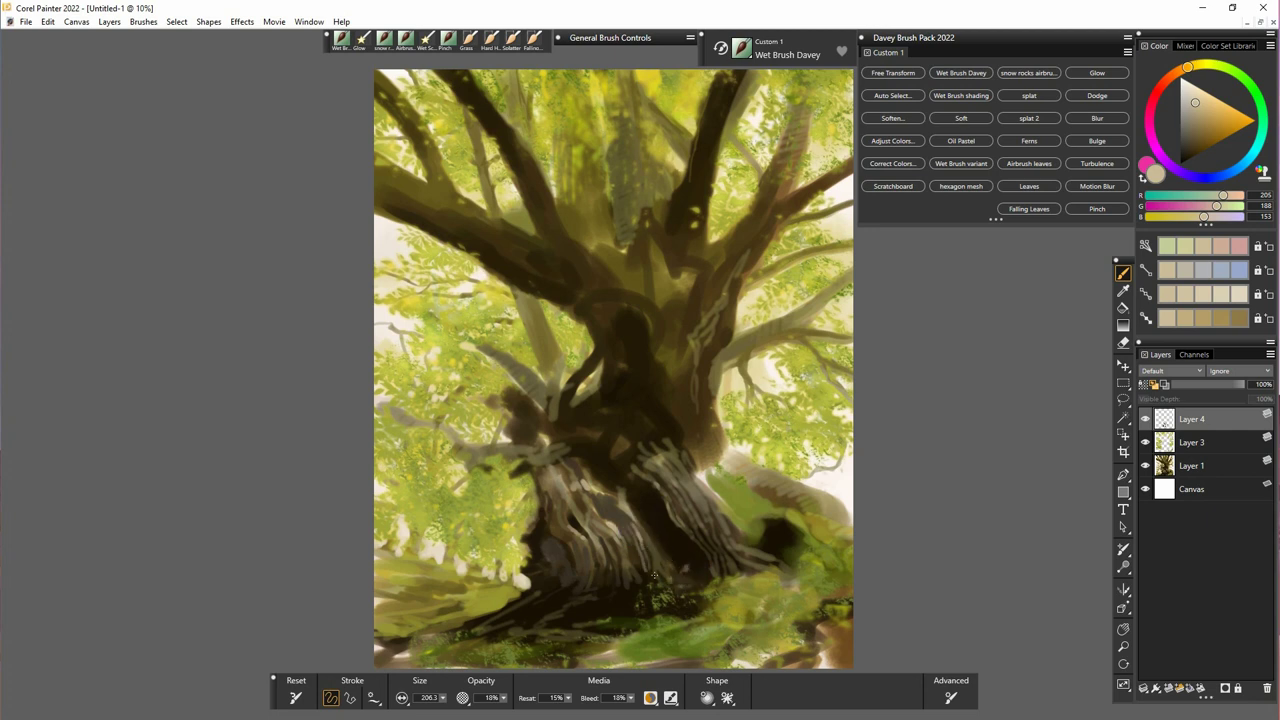
pyautogui.moveTo(611, 478); pyautogui.dragTo(638, 451)
pyautogui.click(585, 432)
pyautogui.moveTo(502, 349); pyautogui.dragTo(549, 391)
pyautogui.moveTo(717, 413)
pyautogui.mouseDown()
pyautogui.moveTo(728, 465)
pyautogui.moveTo(710, 463)
pyautogui.mouseUp()
pyautogui.moveTo(707, 395)
pyautogui.mouseDown()
pyautogui.moveTo(720, 468)
pyautogui.moveTo(718, 453)
pyautogui.mouseUp()
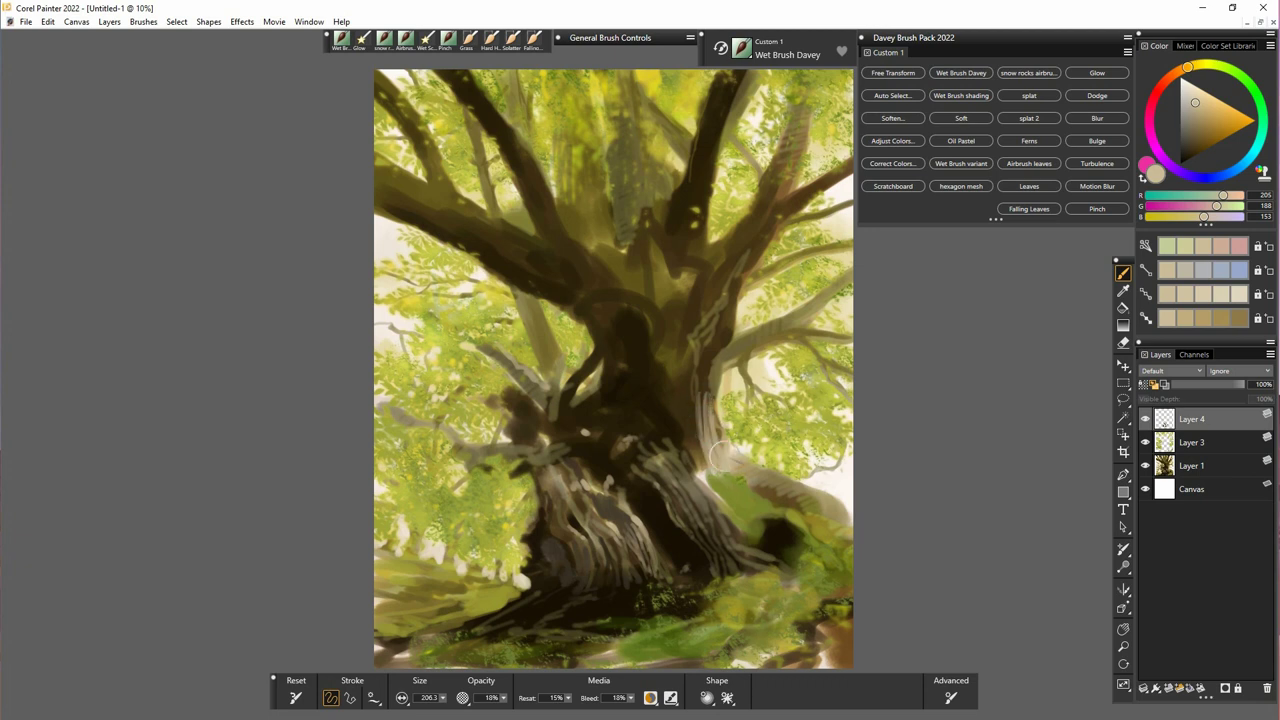
# - Shade the right root and define the gnarled lower-left branch and trunk hollow with sampled dark and grey-brown strokes
pyautogui.keyDown('alt'); pyautogui.click(703, 483); pyautogui.keyUp('alt')
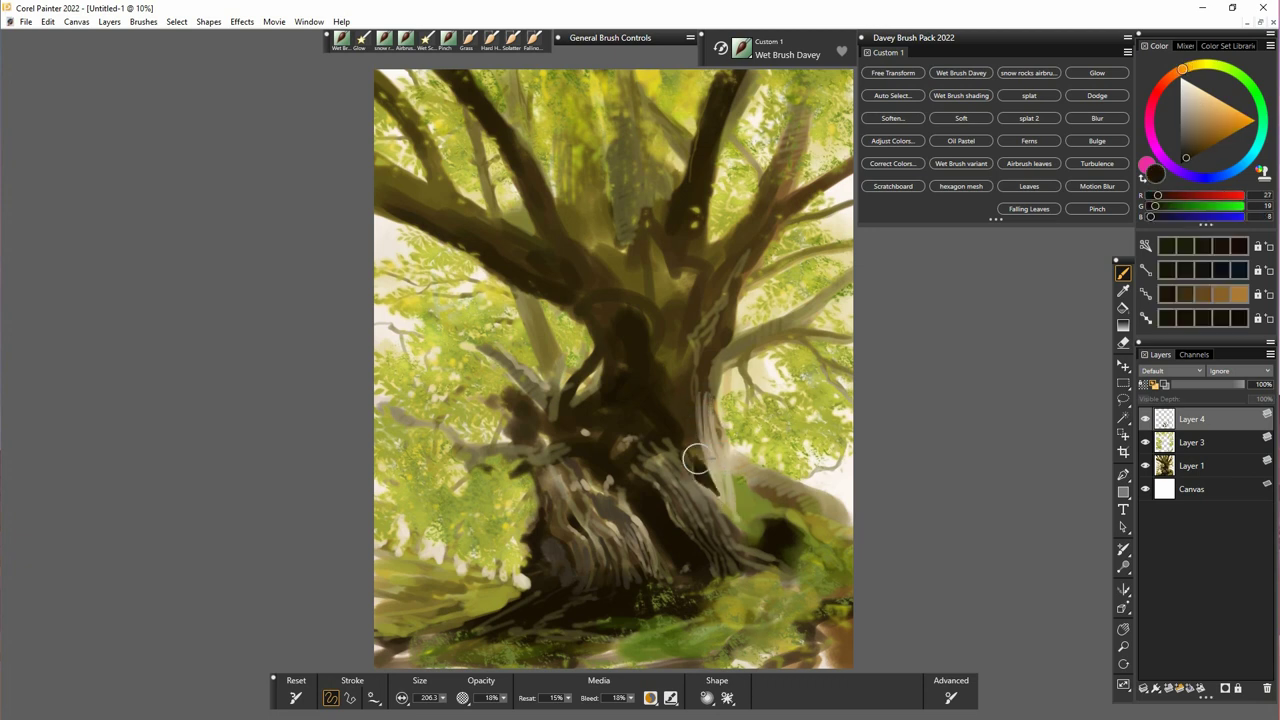
pyautogui.moveTo(505, 487)
pyautogui.mouseDown()
pyautogui.moveTo(473, 467)
pyautogui.moveTo(481, 459)
pyautogui.moveTo(424, 445)
pyautogui.moveTo(505, 482)
pyautogui.moveTo(540, 459)
pyautogui.moveTo(444, 448)
pyautogui.moveTo(391, 422)
pyautogui.mouseUp()
pyautogui.keyDown('alt'); pyautogui.click(520, 462); pyautogui.keyUp('alt')
pyautogui.moveTo(495, 417)
pyautogui.mouseDown()
pyautogui.moveTo(512, 403)
pyautogui.moveTo(546, 437)
pyautogui.mouseUp()
pyautogui.moveTo(602, 310); pyautogui.dragTo(611, 357)
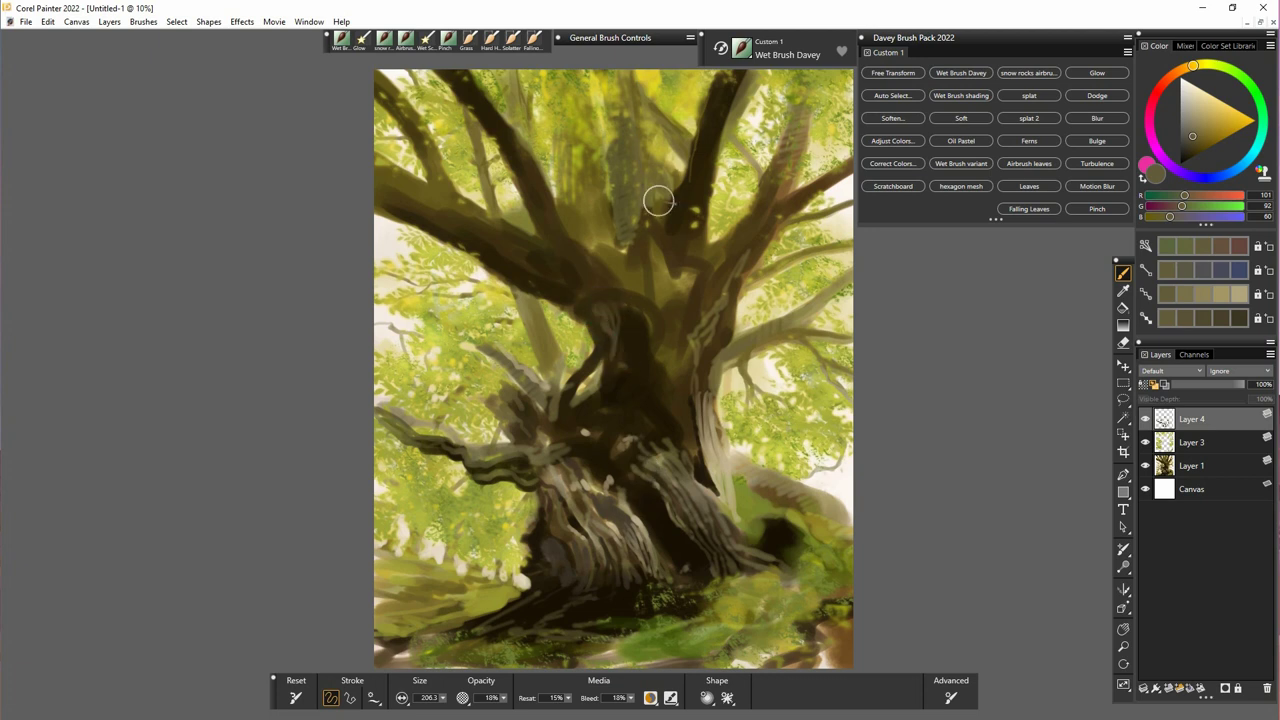
# - Paint fine beige bark lines down the upper central stem with the brush at size 53.1
pyautogui.keyDown('alt'); pyautogui.click(640, 523); pyautogui.keyUp('alt')
pyautogui.moveTo(714, 106); pyautogui.dragTo(690, 168)
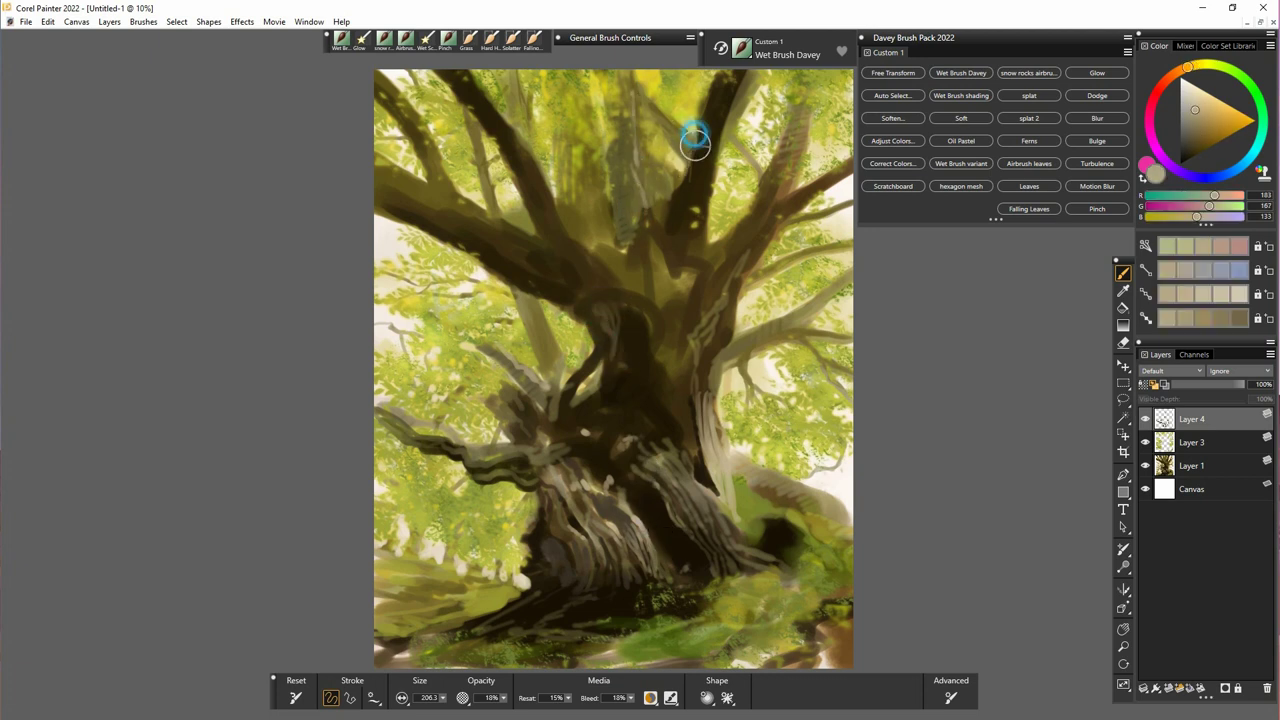
pyautogui.moveTo(443, 698); pyautogui.dragTo(430, 699)
pyautogui.moveTo(638, 136); pyautogui.dragTo(651, 210)
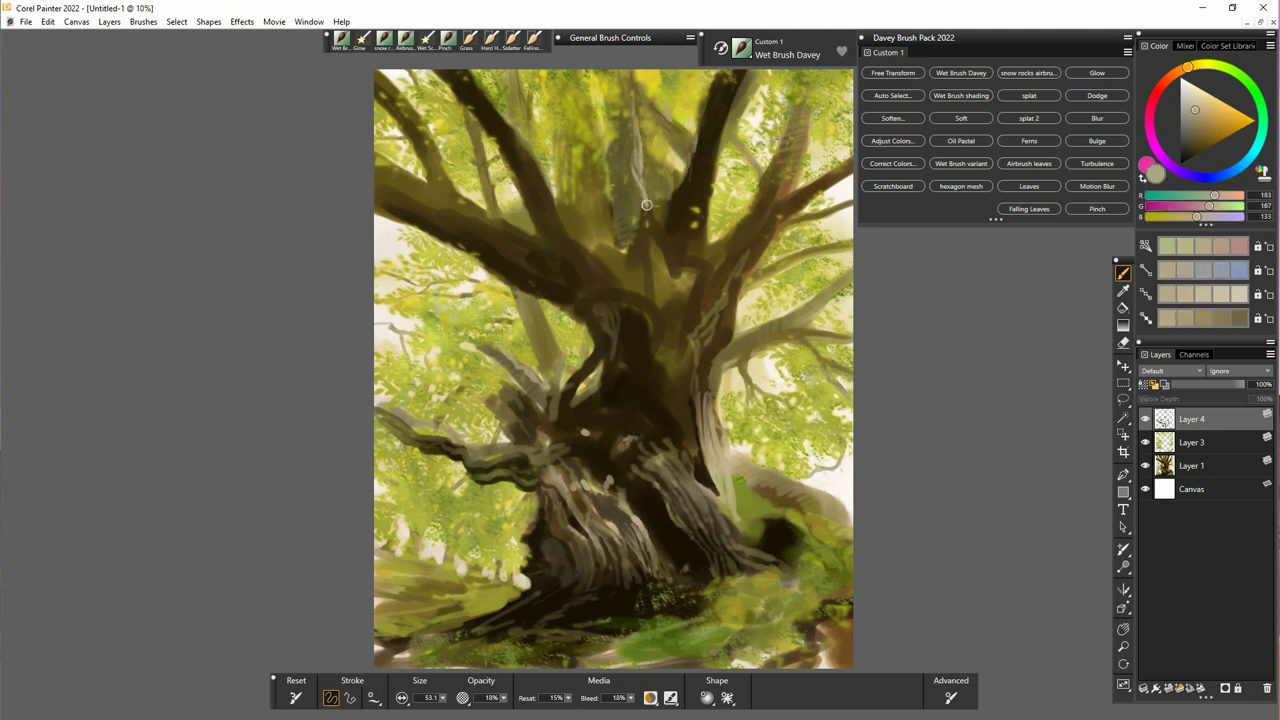
# - Add a new layer and draw bare forked branches right of the trunk with Scratchboard in a sampled near-black brown
pyautogui.click(1168, 688)
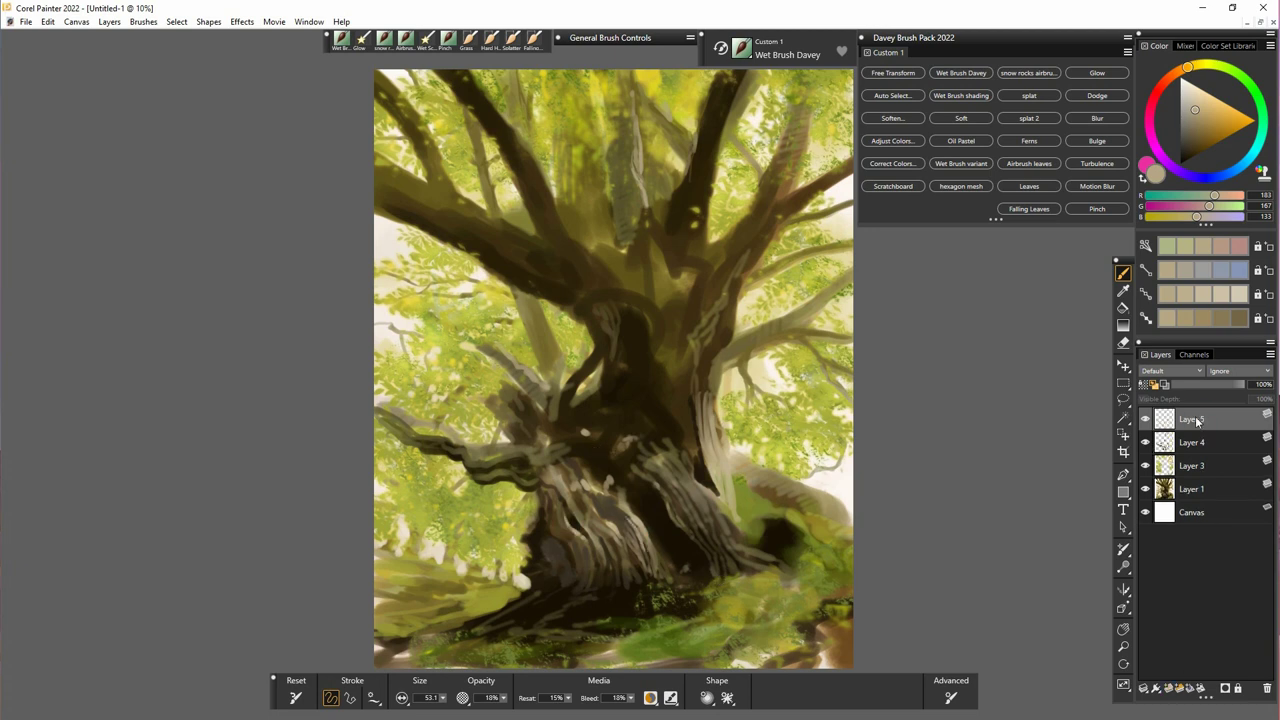
pyautogui.click(897, 188)
pyautogui.keyDown('alt'); pyautogui.click(648, 504); pyautogui.keyUp('alt')
pyautogui.moveTo(692, 443); pyautogui.dragTo(640, 461)
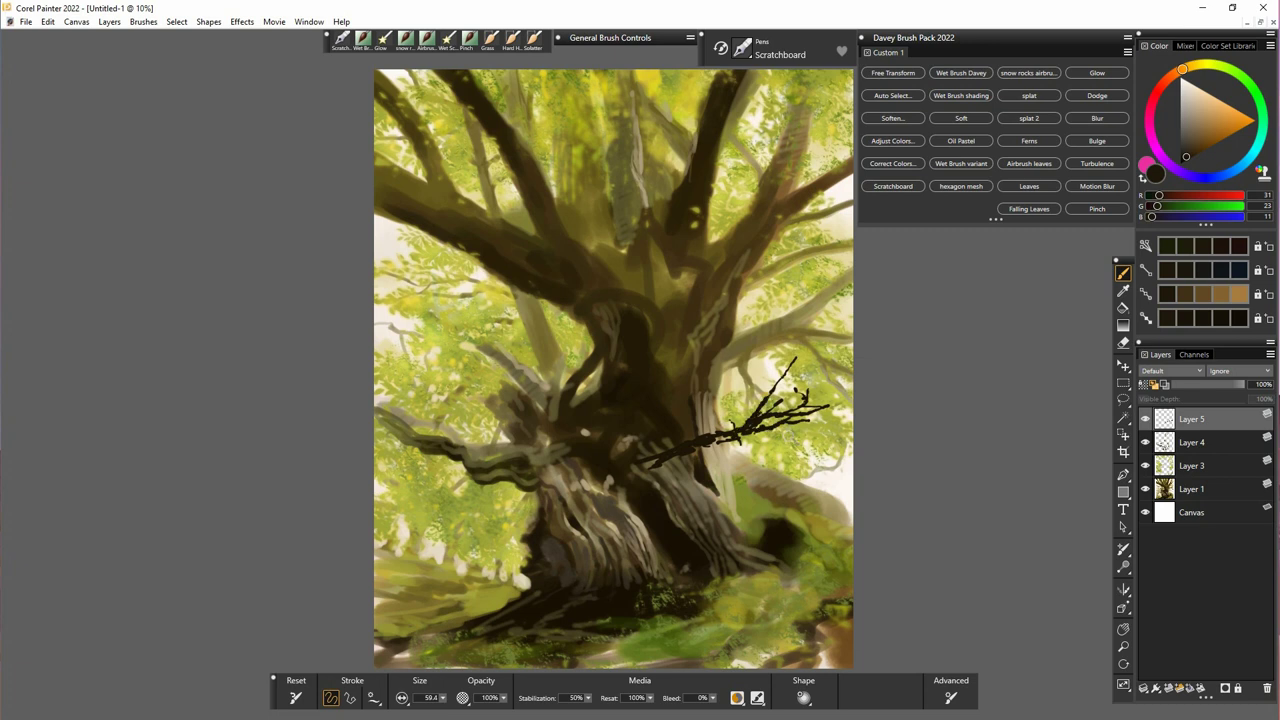
pyautogui.moveTo(730, 452)
pyautogui.mouseDown()
pyautogui.moveTo(762, 463)
pyautogui.moveTo(821, 440)
pyautogui.mouseUp()
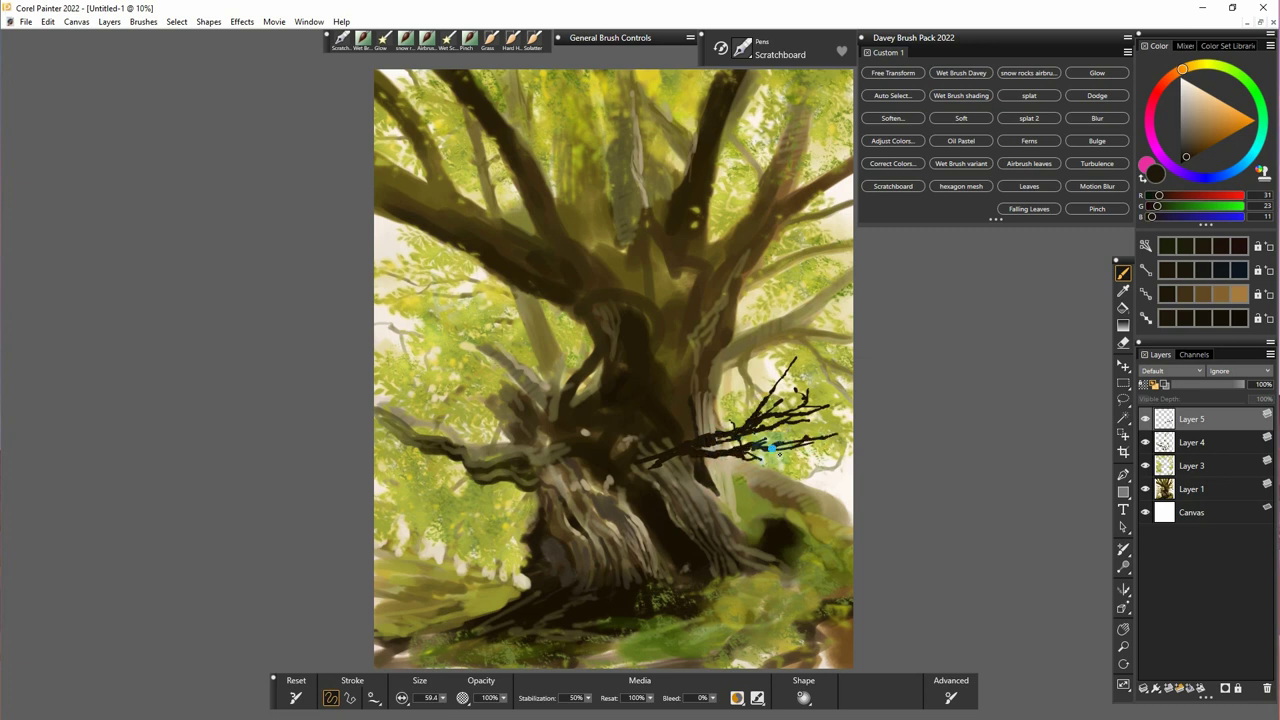
# - Duplicate the Layer 5 branches, move the copy left across the trunk and transform it into place
pyautogui.rightClick(1197, 420)
pyautogui.click(1040, 100)
pyautogui.click(1123, 367)
pyautogui.moveTo(760, 458); pyautogui.dragTo(563, 401)
pyautogui.click(362, 698)
pyautogui.click(436, 698)
pyautogui.moveTo(637, 480); pyautogui.dragTo(615, 375)
pyautogui.press('Return')
# - Duplicate the left branch copy again and transform the new copy into a different shape beside the trunk
pyautogui.rightClick(1196, 420)
pyautogui.click(1046, 200)
pyautogui.click(47, 21)
pyautogui.click(86, 217)
pyautogui.click(472, 697)
pyautogui.moveTo(660, 480); pyautogui.dragTo(535, 444)
pyautogui.press('Return')
# - Duplicate the branches once more, transform the copy over the left stub and collapse the left-side copies together
pyautogui.rightClick(1188, 420)
pyautogui.click(1014, 147)
pyautogui.click(361, 698)
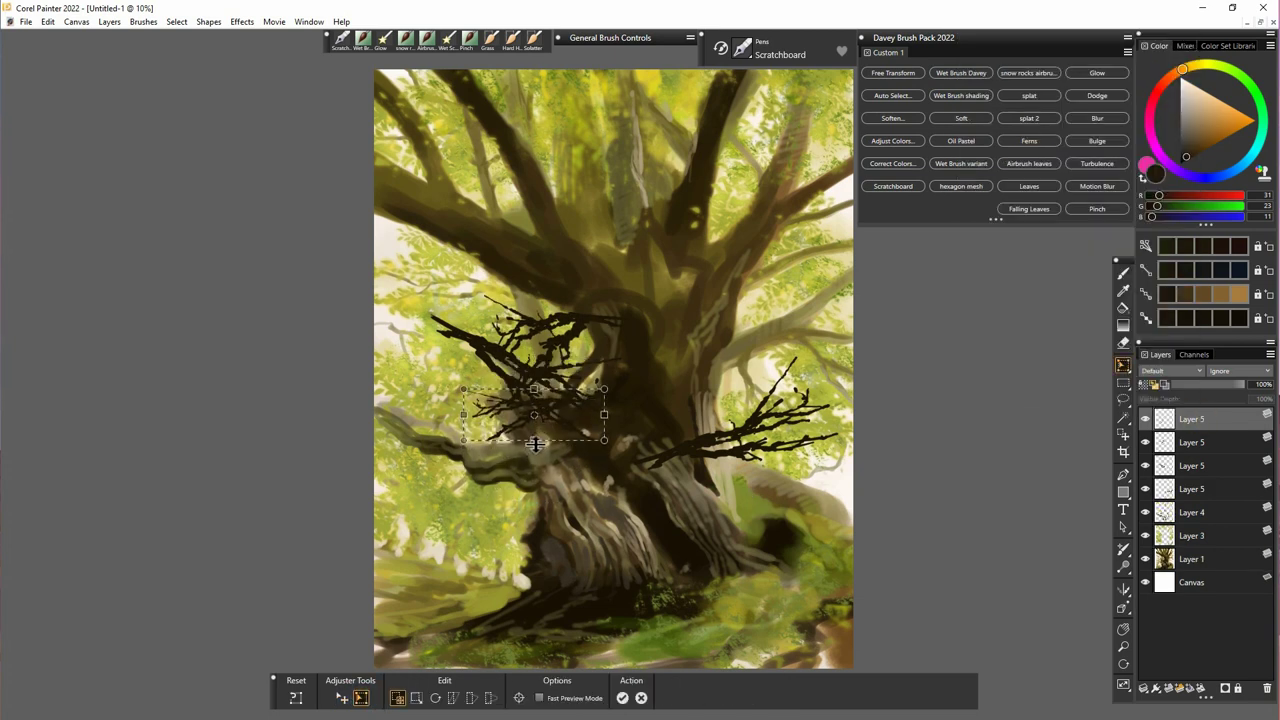
pyautogui.press('Return')
pyautogui.hotkey('ctrl', 'e')
pyautogui.hotkey('ctrl', 'e')
# - Duplicate the collapsed branch cluster, move the copy down over the roots and transform it to fit
pyautogui.rightClick(1203, 418)
pyautogui.click(1016, 147)
pyautogui.moveTo(612, 412); pyautogui.dragTo(614, 546)
pyautogui.click(361, 698)
pyautogui.press('Return')
# - Erase stray twig ends from the two upper Layer 5 clusters with the Eraser at size 101.2 and 80% opacity
pyautogui.press('n')
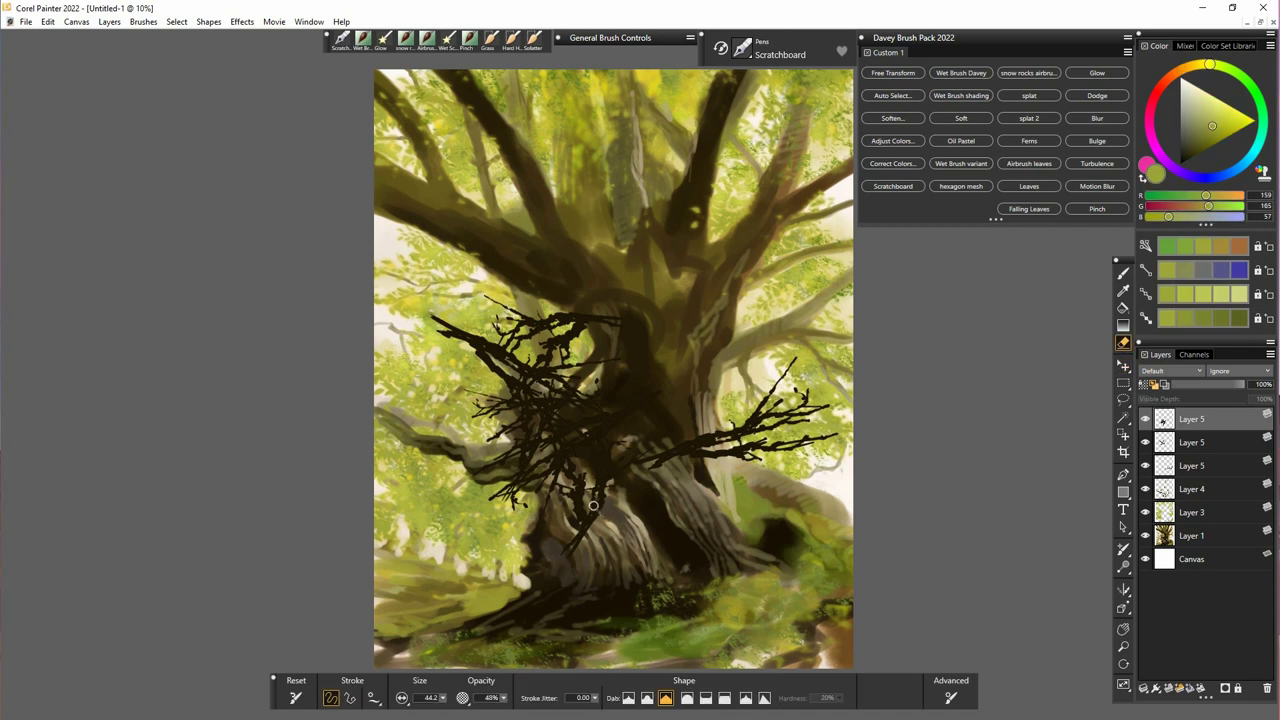
pyautogui.moveTo(574, 504); pyautogui.dragTo(592, 512)
pyautogui.press('8')
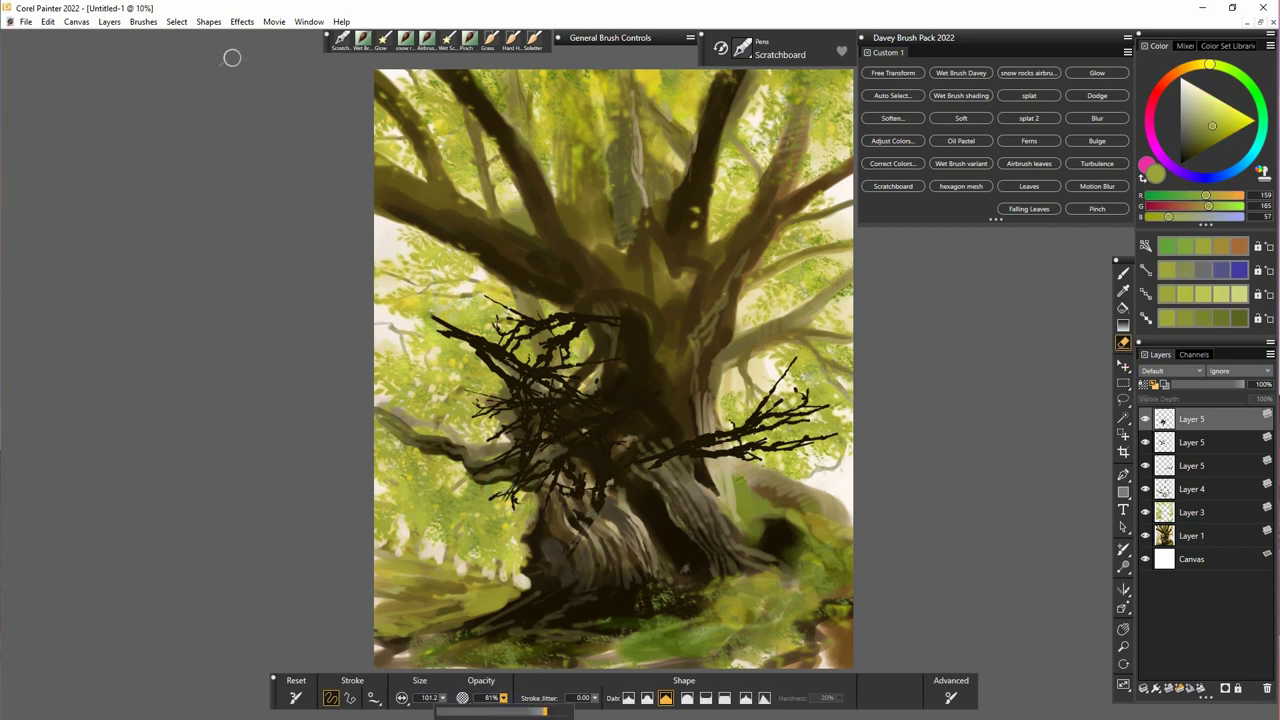
pyautogui.click(1145, 442)
pyautogui.click(1145, 442)
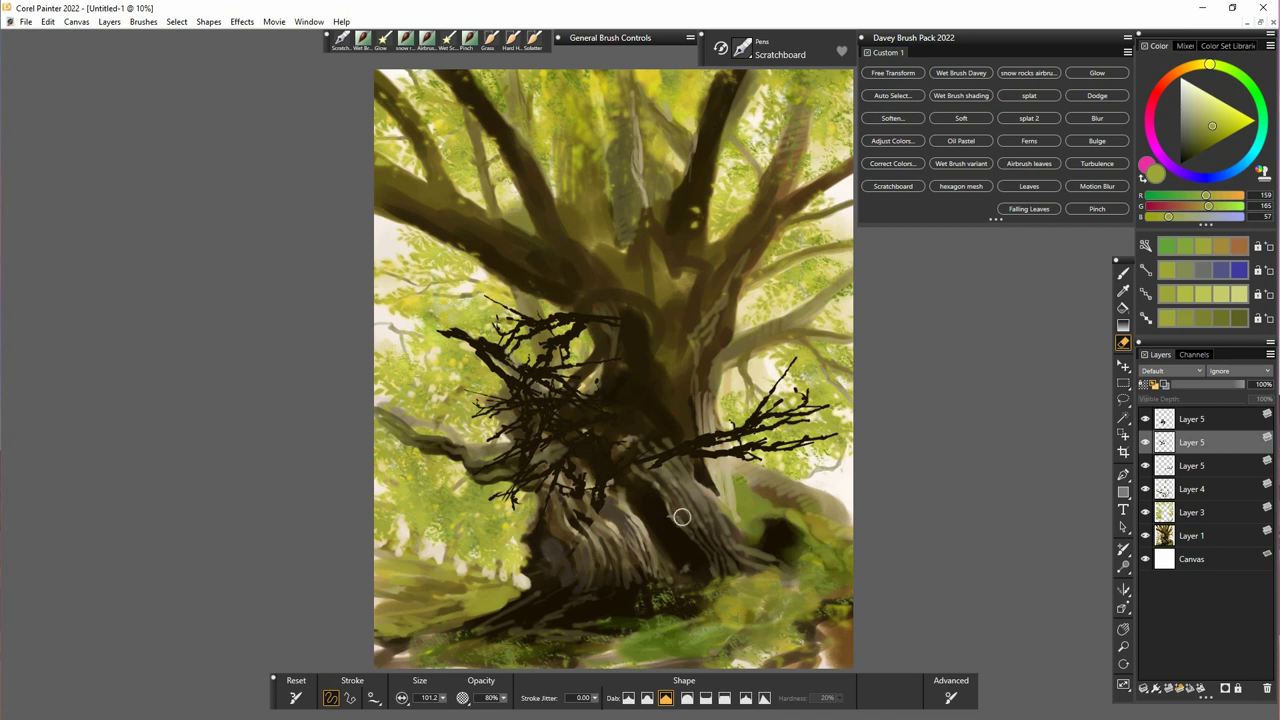
# - Toggle the visibility of the top two Layer 5 clusters and move the topmost one beneath the other
pyautogui.click(1123, 366)
pyautogui.click(1145, 442)
pyautogui.click(1145, 442)
pyautogui.click(1145, 419)
pyautogui.click(1145, 419)
pyautogui.moveTo(1191, 419); pyautogui.dragTo(1193, 446)
# - Tint the lower twig cluster with dark reddish browns using Scratchboard and Wet Brush Davey
pyautogui.click(1123, 273)
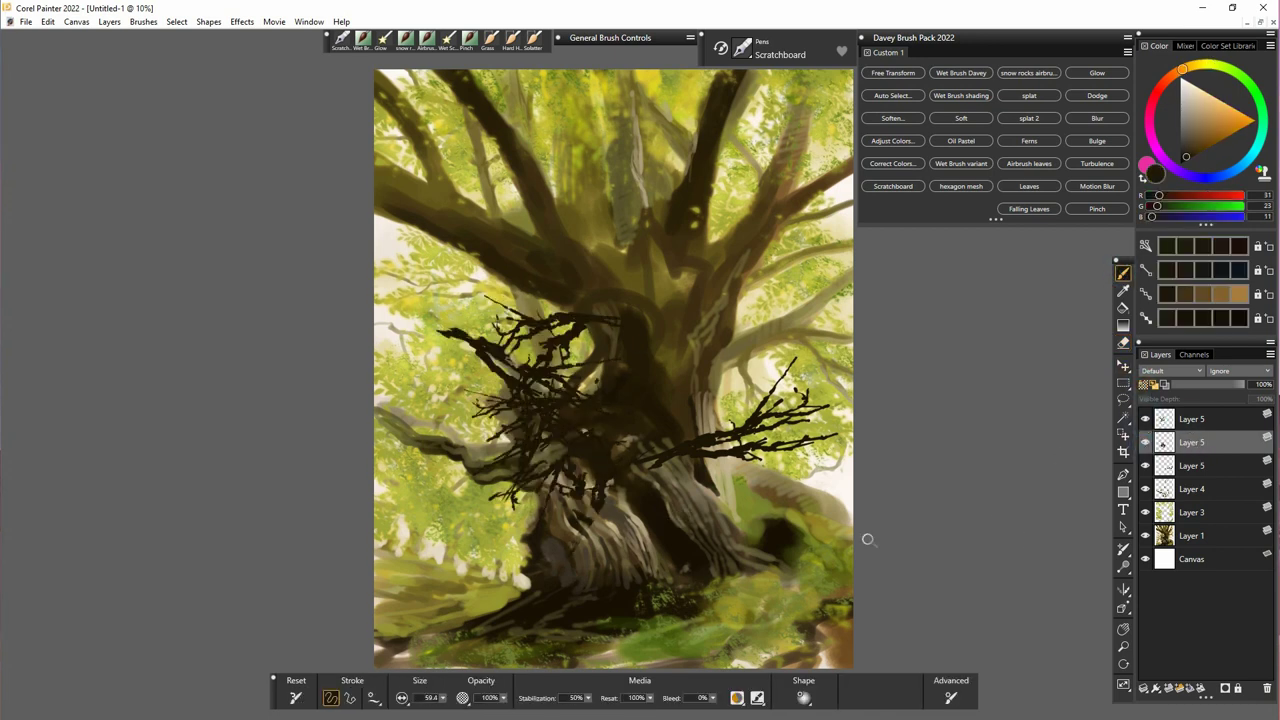
pyautogui.keyDown('alt'); pyautogui.click(530, 443); pyautogui.keyUp('alt')
pyautogui.keyDown('alt'); pyautogui.click(535, 197); pyautogui.keyUp('alt')
pyautogui.click(1193, 151)
pyautogui.moveTo(523, 455)
pyautogui.mouseDown()
pyautogui.moveTo(560, 441)
pyautogui.moveTo(605, 468)
pyautogui.mouseUp()
pyautogui.click(1179, 71)
pyautogui.click(1196, 152)
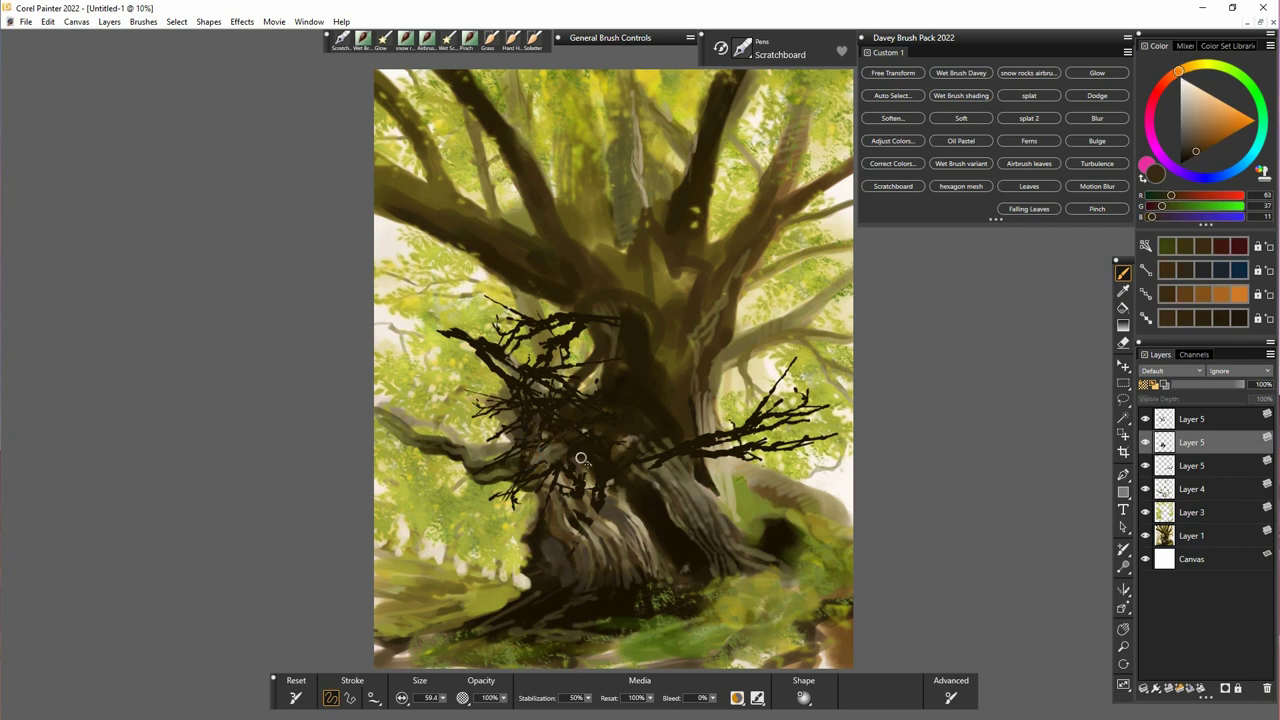
pyautogui.keyDown('alt'); pyautogui.click(595, 497); pyautogui.keyUp('alt')
pyautogui.keyDown('alt'); pyautogui.click(538, 426); pyautogui.keyUp('alt')
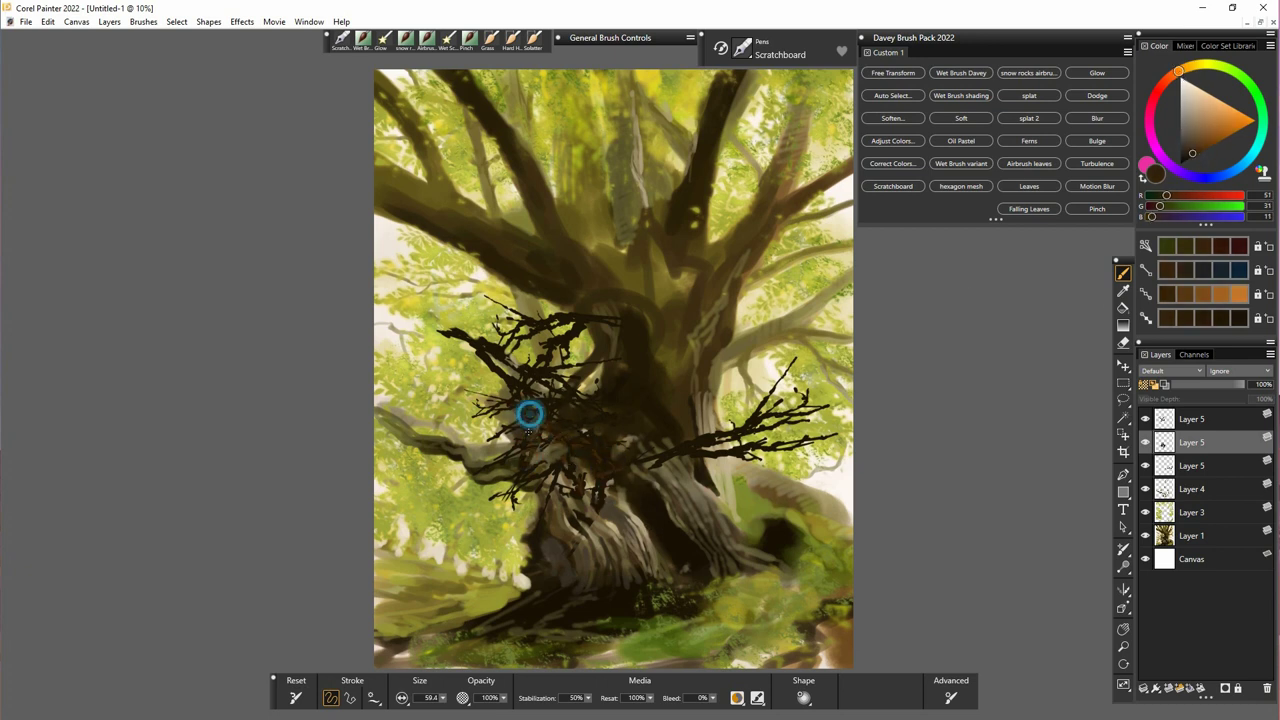
pyautogui.click(367, 44)
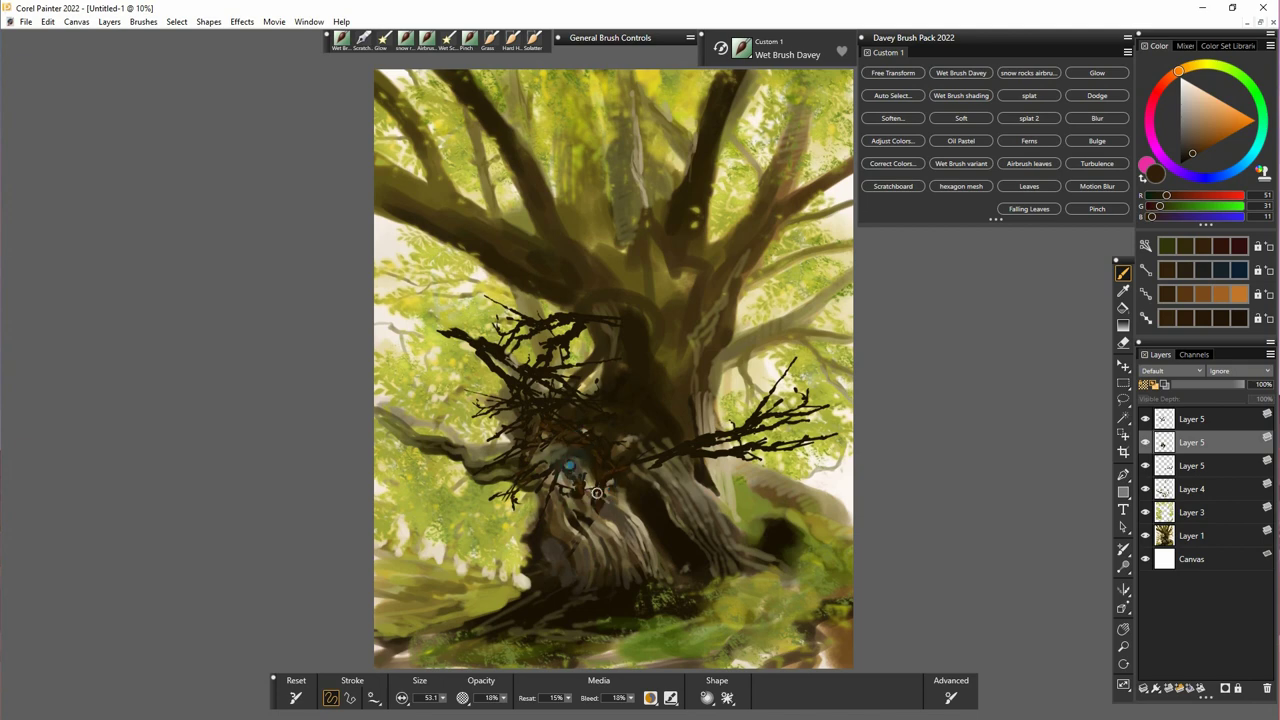
# - Duplicate the tinted twig cluster, move the copy up over the trunk and transform it
pyautogui.rightClick(1203, 443)
pyautogui.click(1015, 174)
pyautogui.click(1123, 366)
pyautogui.moveTo(541, 433); pyautogui.dragTo(602, 354)
pyautogui.click(361, 698)
pyautogui.click(491, 699)
pyautogui.moveTo(522, 444); pyautogui.dragTo(543, 445)
pyautogui.moveTo(686, 266); pyautogui.dragTo(778, 190)
pyautogui.press('Return')
# - Move the twig copy higher up the trunk, then duplicate and transform it across the upper branches
pyautogui.press('f')
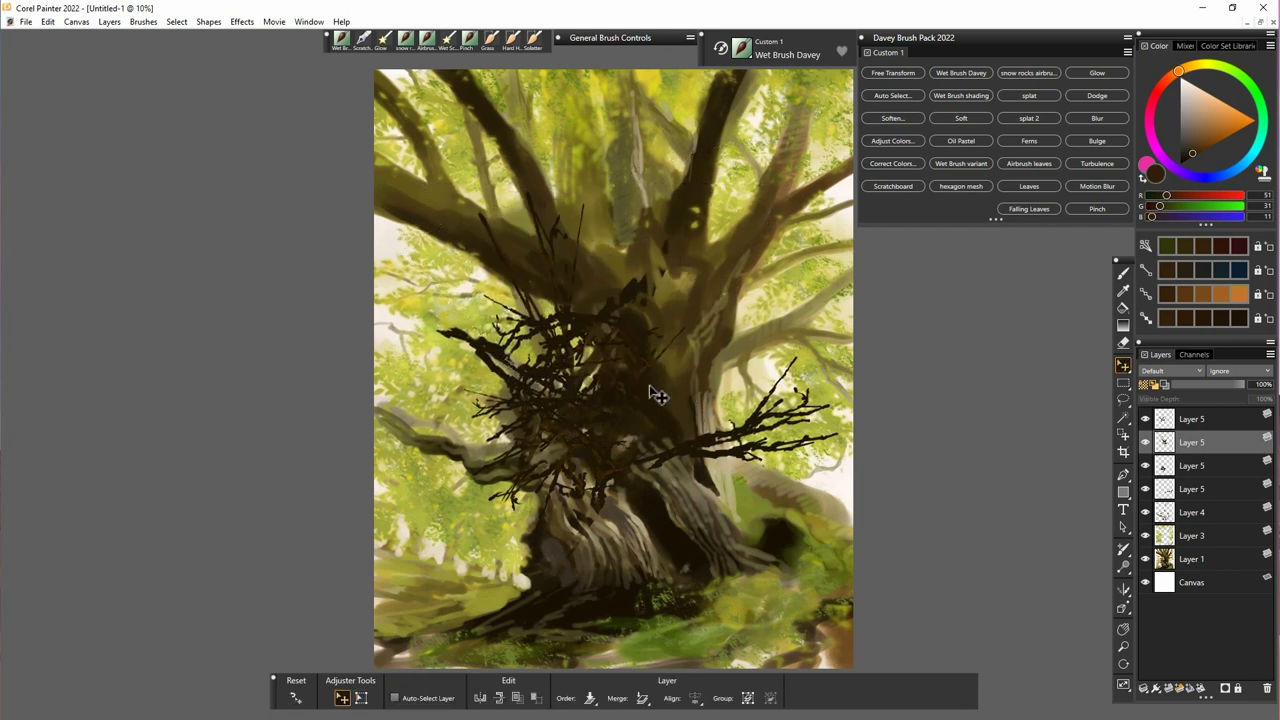
pyautogui.moveTo(639, 394); pyautogui.dragTo(645, 298)
pyautogui.rightClick(1204, 444)
pyautogui.click(1040, 177)
pyautogui.click(48, 22)
pyautogui.click(112, 254)
pyautogui.press('b')
pyautogui.keyDown('alt'); pyautogui.click(650, 135); pyautogui.keyUp('alt')
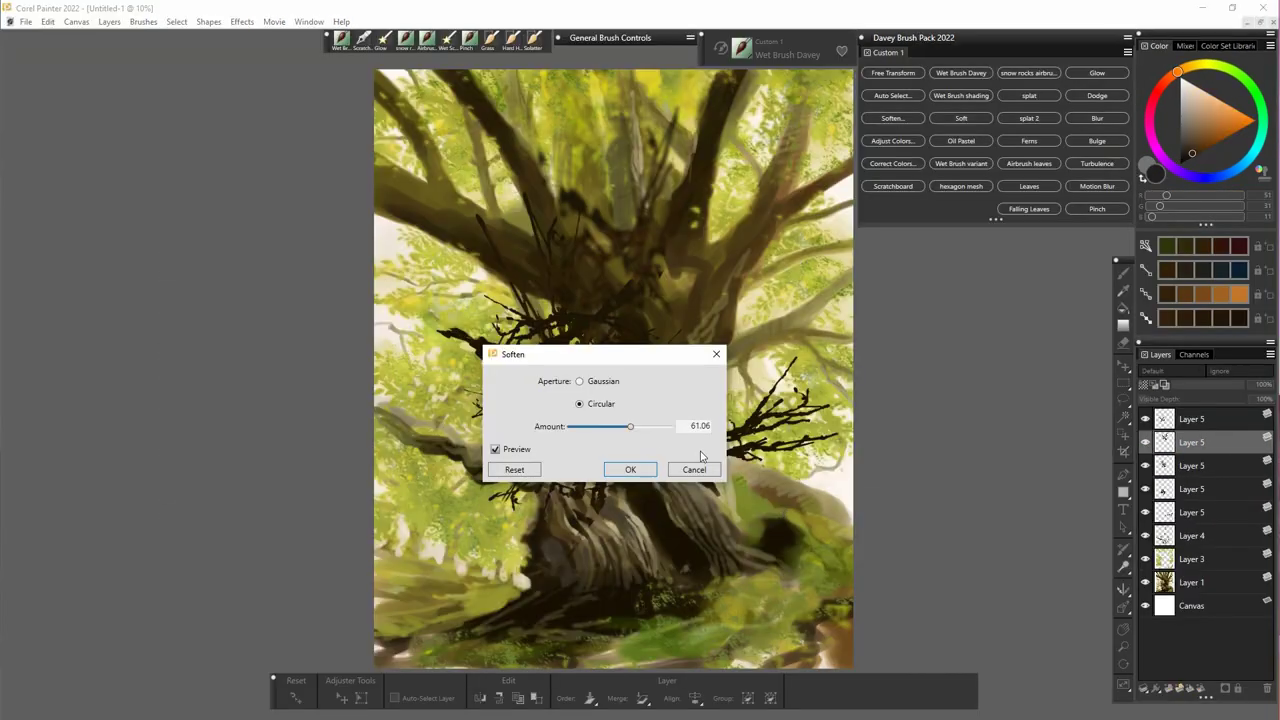
# - Apply Soften to the upper twig cluster, then narrow the twig cluster beside the trunk with a transform
pyautogui.click(643, 472)
pyautogui.click(1144, 513)
pyautogui.click(1144, 514)
pyautogui.click(361, 698)
pyautogui.moveTo(840, 417); pyautogui.dragTo(801, 420)
pyautogui.moveTo(722, 470); pyautogui.dragTo(720, 456)
pyautogui.moveTo(720, 362); pyautogui.dragTo(721, 357)
pyautogui.press('Return')
# - Apply a light circular Soften to the narrowed twig cluster and to the Layer 5 cluster directly above it
pyautogui.click(893, 118)
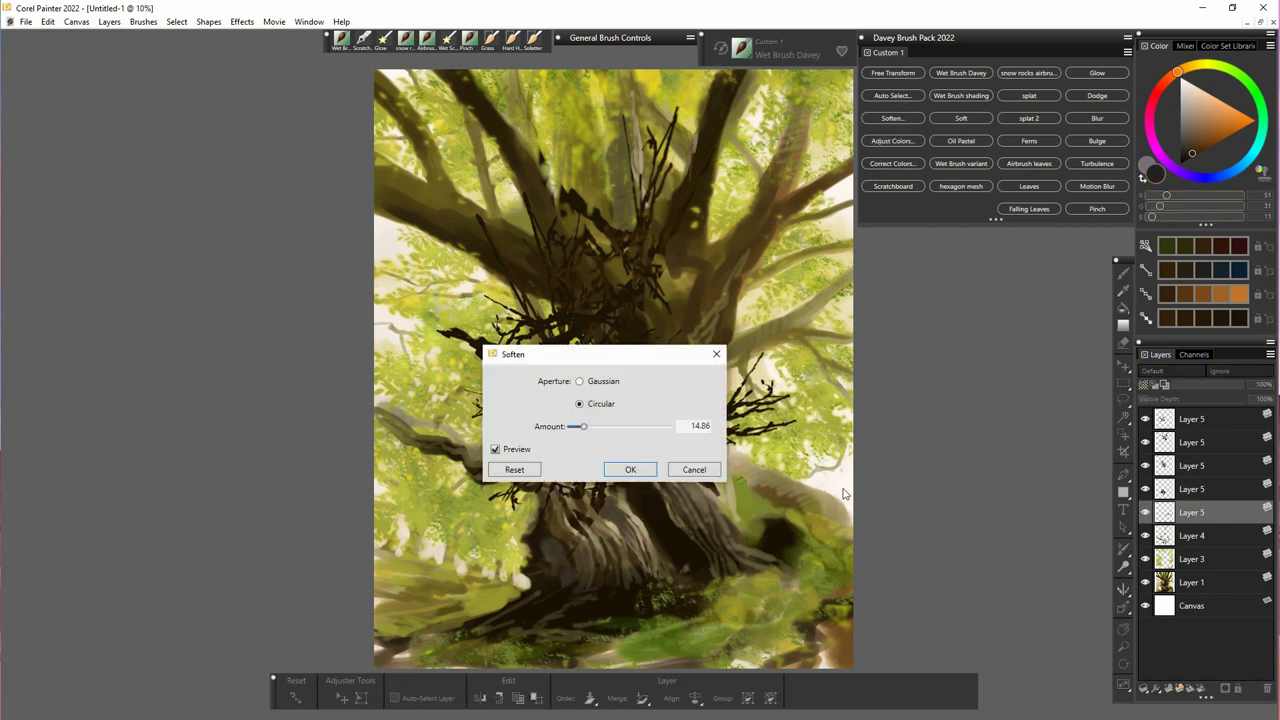
pyautogui.moveTo(600, 354); pyautogui.dragTo(930, 482)
pyautogui.moveTo(910, 556); pyautogui.dragTo(911, 560)
pyautogui.click(959, 597)
pyautogui.click(1149, 491)
pyautogui.hotkey('ctrl', '/')
pyautogui.press('Return')
# - Soften the remaining Layer 5 twig clusters with a circular aperture at 10.24
pyautogui.click(1147, 466)
pyautogui.hotkey('ctrl', '/')
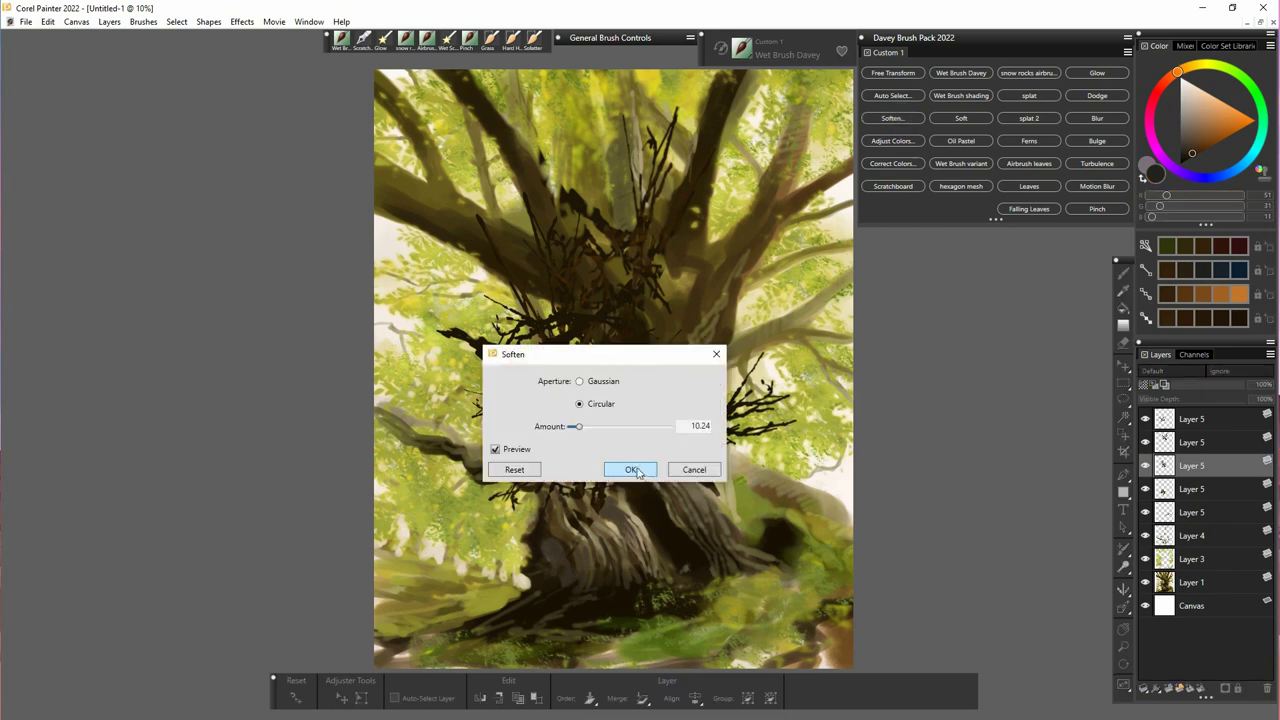
pyautogui.press('Return')
pyautogui.click(1147, 442)
pyautogui.click(1191, 464)
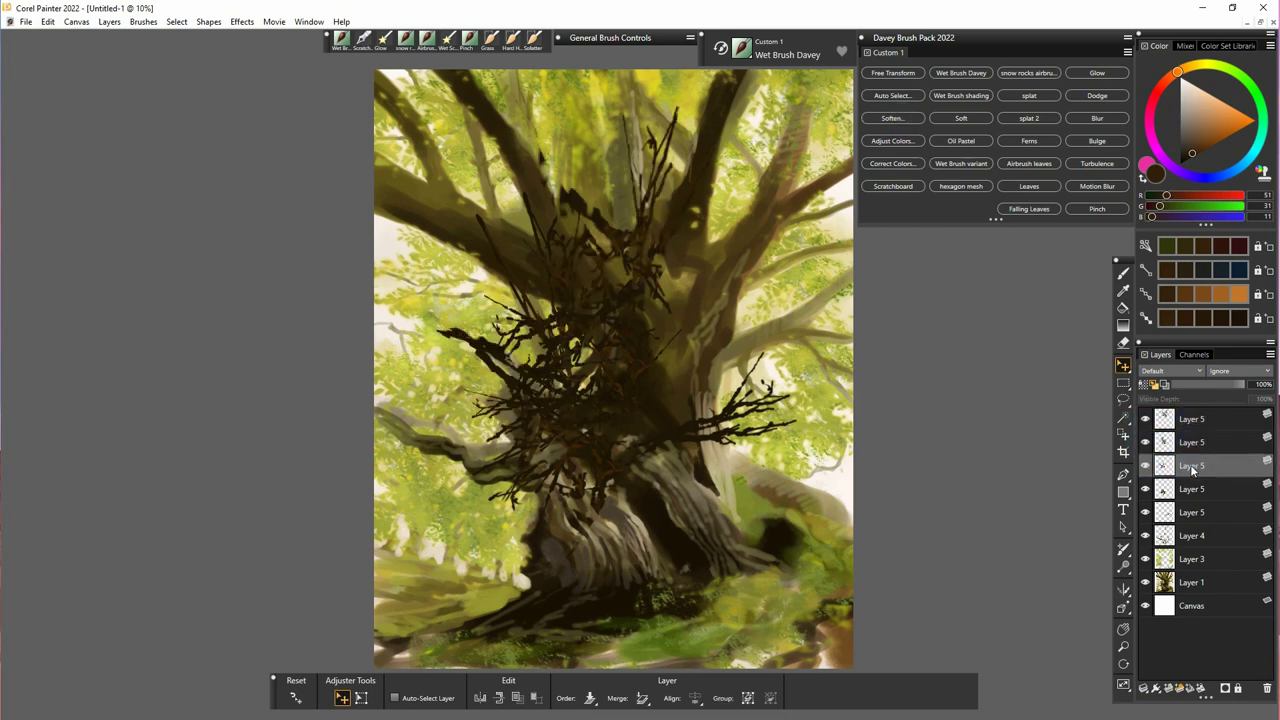
pyautogui.click(893, 120)
pyautogui.press('Return')
# - Distort the middle Layer 5 twig cluster so it spreads wider across the trunk
pyautogui.click(361, 698)
pyautogui.click(473, 699)
pyautogui.moveTo(625, 443); pyautogui.dragTo(665, 434)
pyautogui.moveTo(430, 443); pyautogui.dragTo(410, 460)
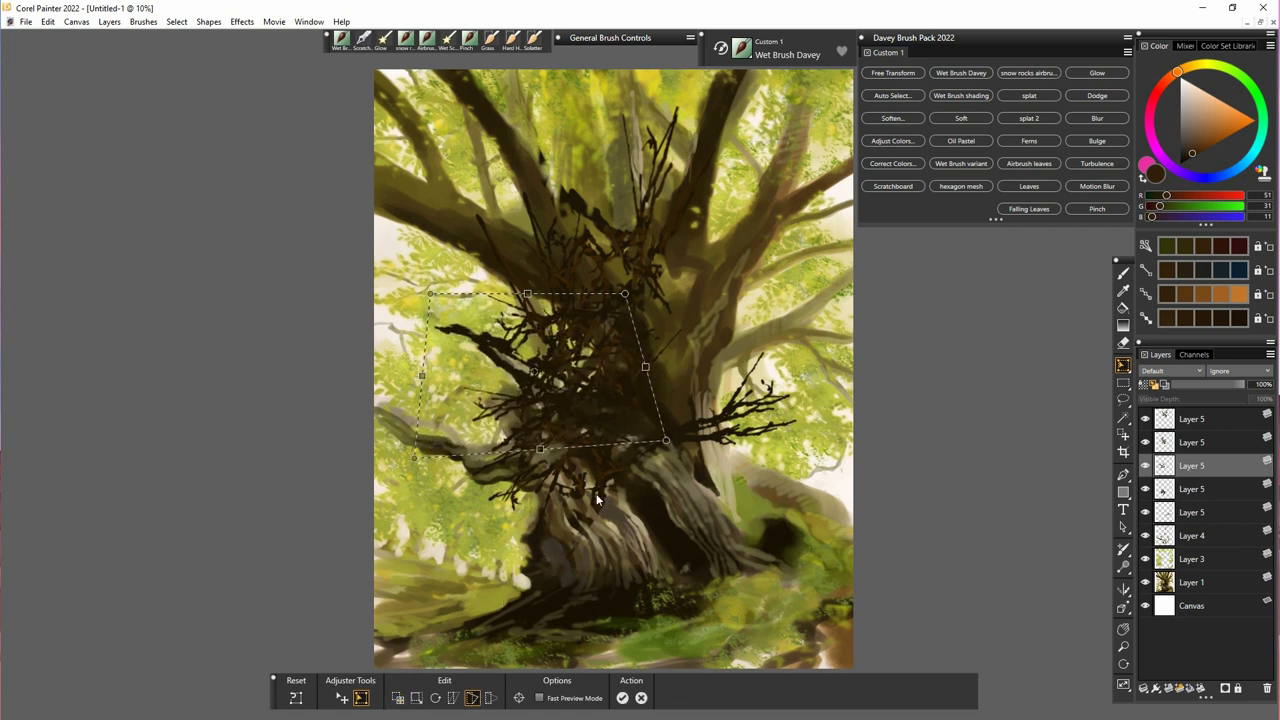
pyautogui.click(622, 698)
pyautogui.press('n')
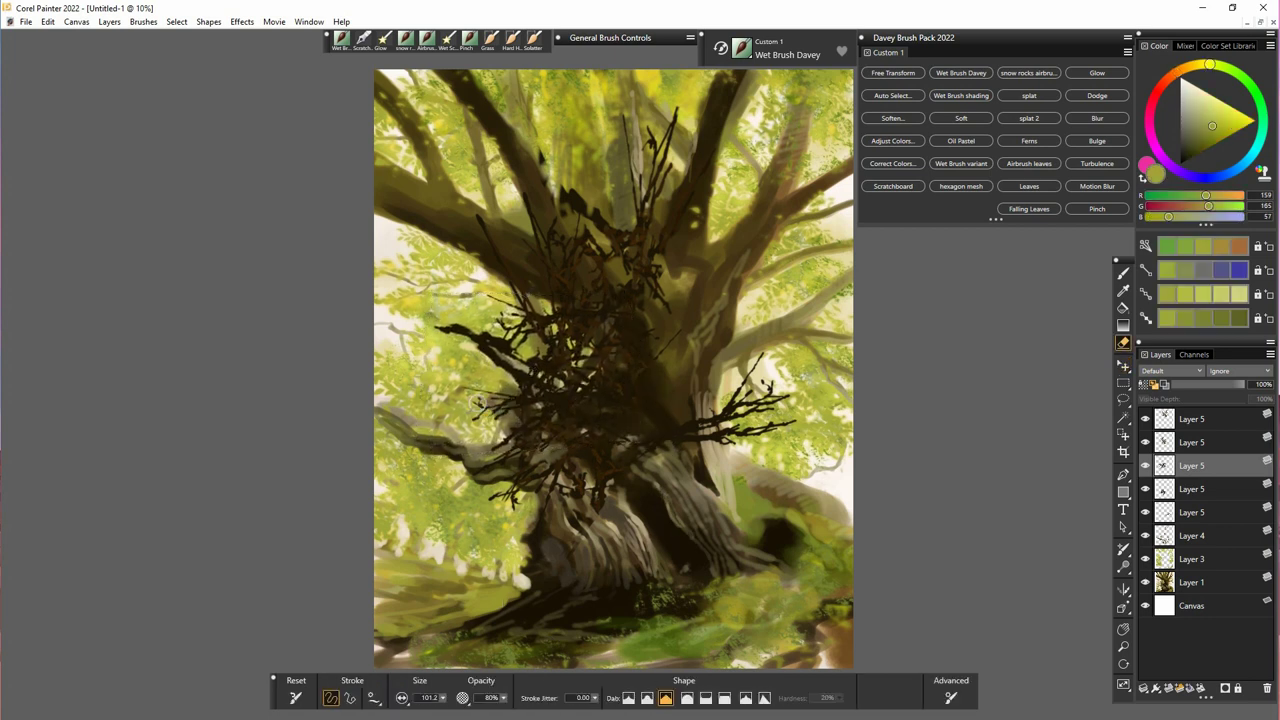
# - Duplicate the Layer 4 bark highlights, move the copy up among the Layer 5 clusters and shift it onto the upper trunk
pyautogui.rightClick(1200, 538)
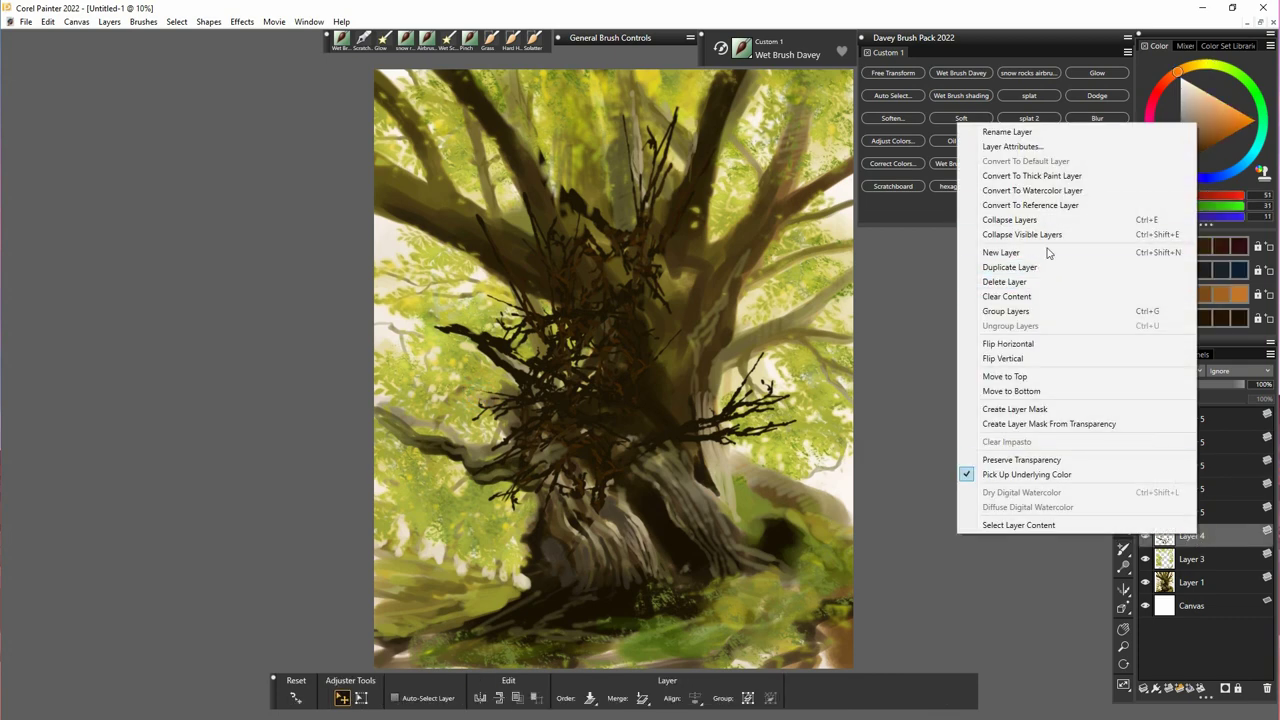
pyautogui.click(1190, 268)
pyautogui.moveTo(1203, 540); pyautogui.dragTo(1203, 462)
pyautogui.moveTo(592, 526); pyautogui.dragTo(656, 385)
# - Rotate the bark highlight copy to follow the trunk and nudge it into position
pyautogui.click(361, 698)
pyautogui.click(435, 699)
pyautogui.moveTo(807, 459); pyautogui.dragTo(669, 541)
pyautogui.click(622, 698)
pyautogui.moveTo(621, 447)
pyautogui.mouseDown()
pyautogui.moveTo(627, 430)
pyautogui.moveTo(620, 440)
pyautogui.moveTo(602, 425)
pyautogui.moveTo(604, 437)
pyautogui.mouseUp()
# - Narrow the bark highlight copy, move it slightly up the trunk and toggle its visibility to check the placement
pyautogui.click(361, 698)
pyautogui.moveTo(456, 249); pyautogui.dragTo(512, 252)
pyautogui.moveTo(873, 253); pyautogui.dragTo(838, 266)
pyautogui.click(622, 698)
pyautogui.moveTo(716, 404)
pyautogui.mouseDown()
pyautogui.moveTo(728, 384)
pyautogui.moveTo(711, 376)
pyautogui.mouseUp()
pyautogui.click(1146, 467)
pyautogui.click(1146, 467)
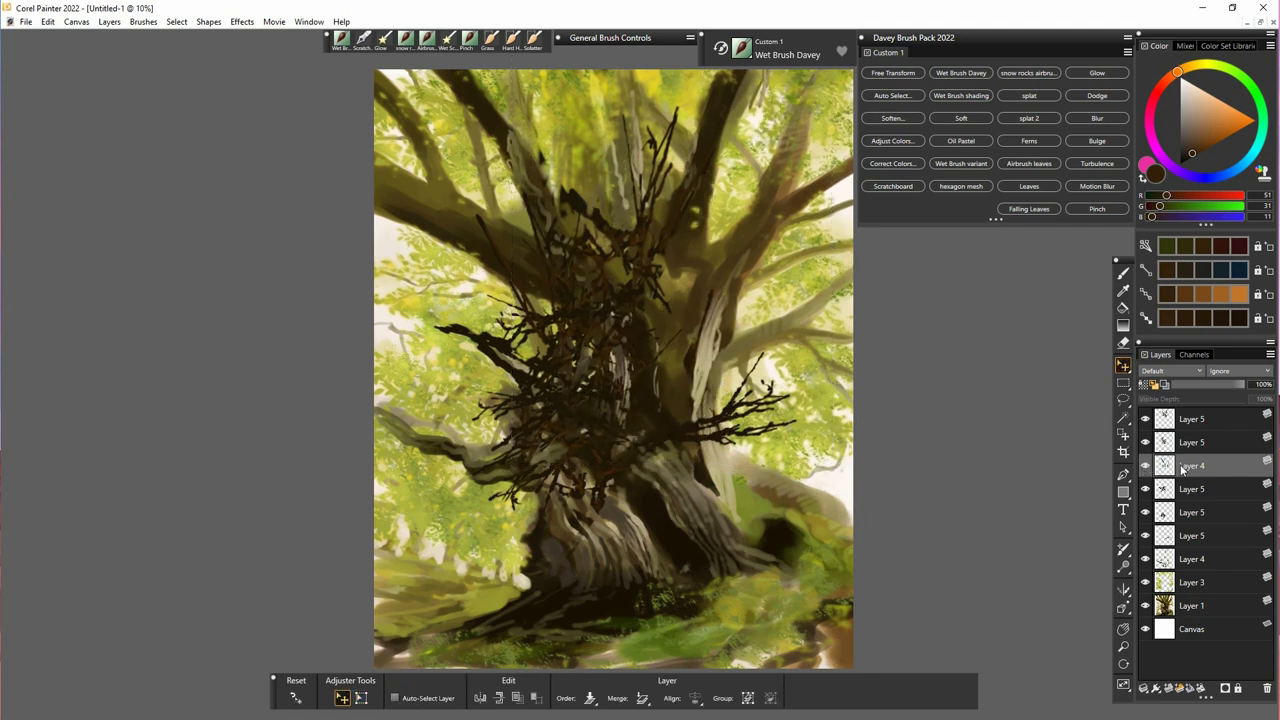
# - Erase the excess bark highlights from the copied layer around the upper branches and over the twigs
pyautogui.press('n')
pyautogui.keyDown('alt'); pyautogui.click(534, 182); pyautogui.keyUp('alt')
pyautogui.moveTo(534, 182); pyautogui.dragTo(570, 195)
pyautogui.moveTo(515, 138); pyautogui.dragTo(549, 238)
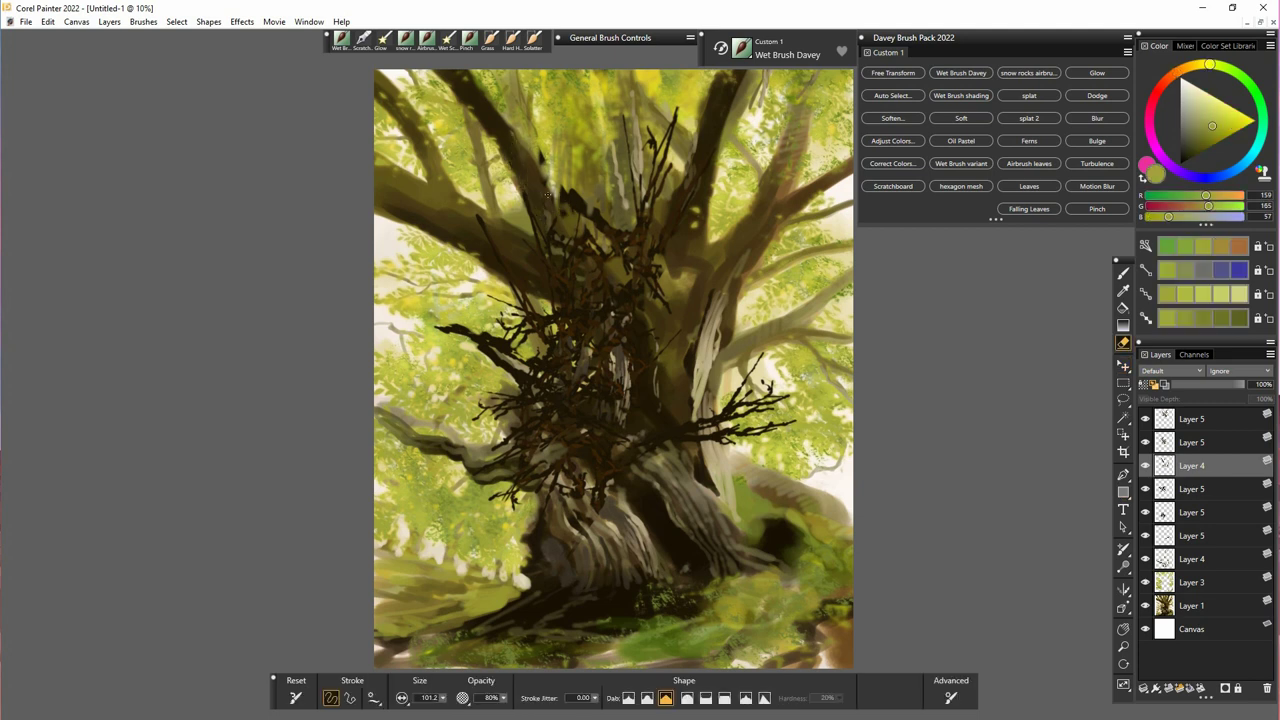
pyautogui.moveTo(699, 419); pyautogui.dragTo(731, 345)
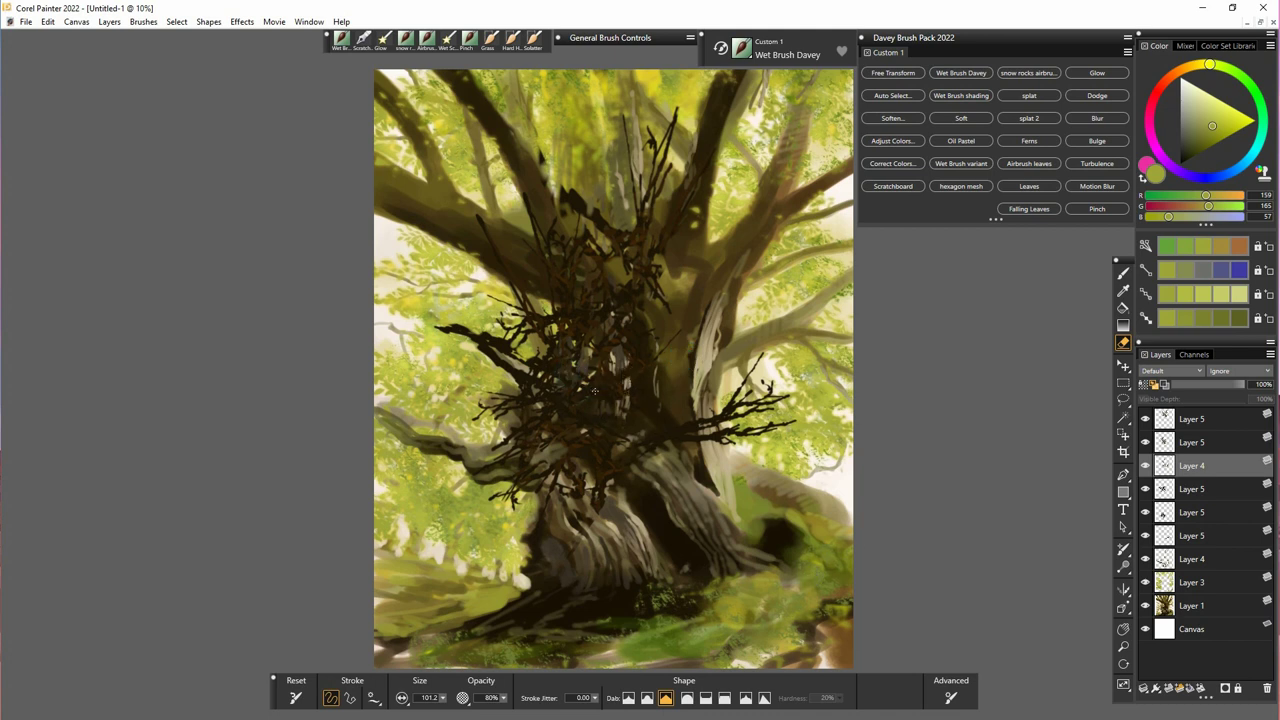
# - Collapse the twig and bark highlight layers into Layer 4 and erase the twigs covering the fork of the trunk
pyautogui.click(1208, 424)
pyautogui.keyDown('shift'); pyautogui.click(1210, 466); pyautogui.keyUp('shift')
pyautogui.hotkey('ctrl', 'g')
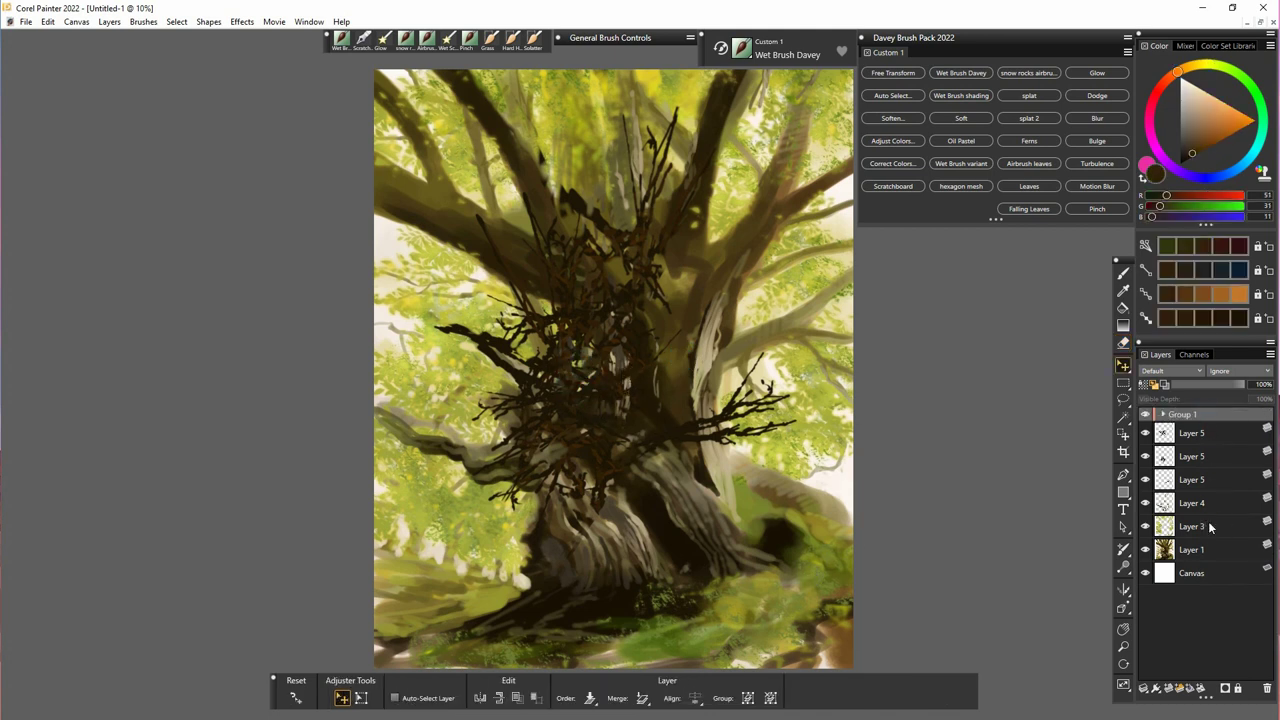
pyautogui.click(1144, 422)
pyautogui.click(1144, 423)
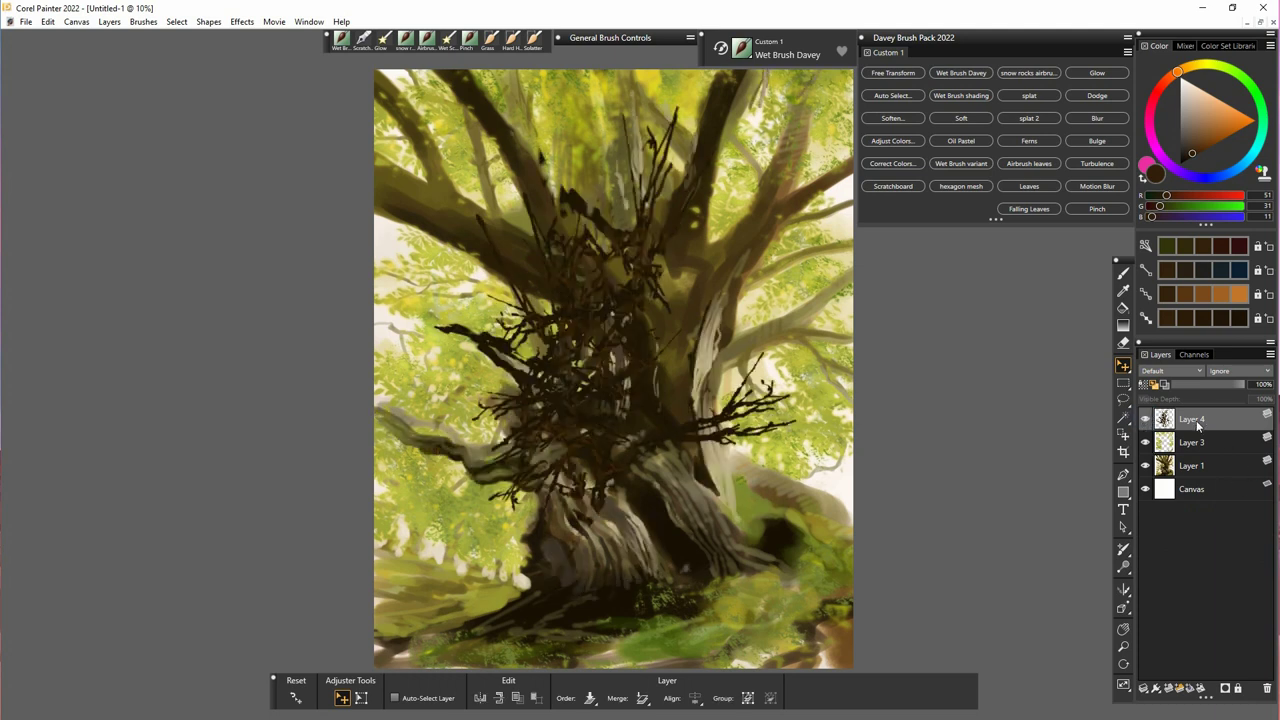
pyautogui.press('n')
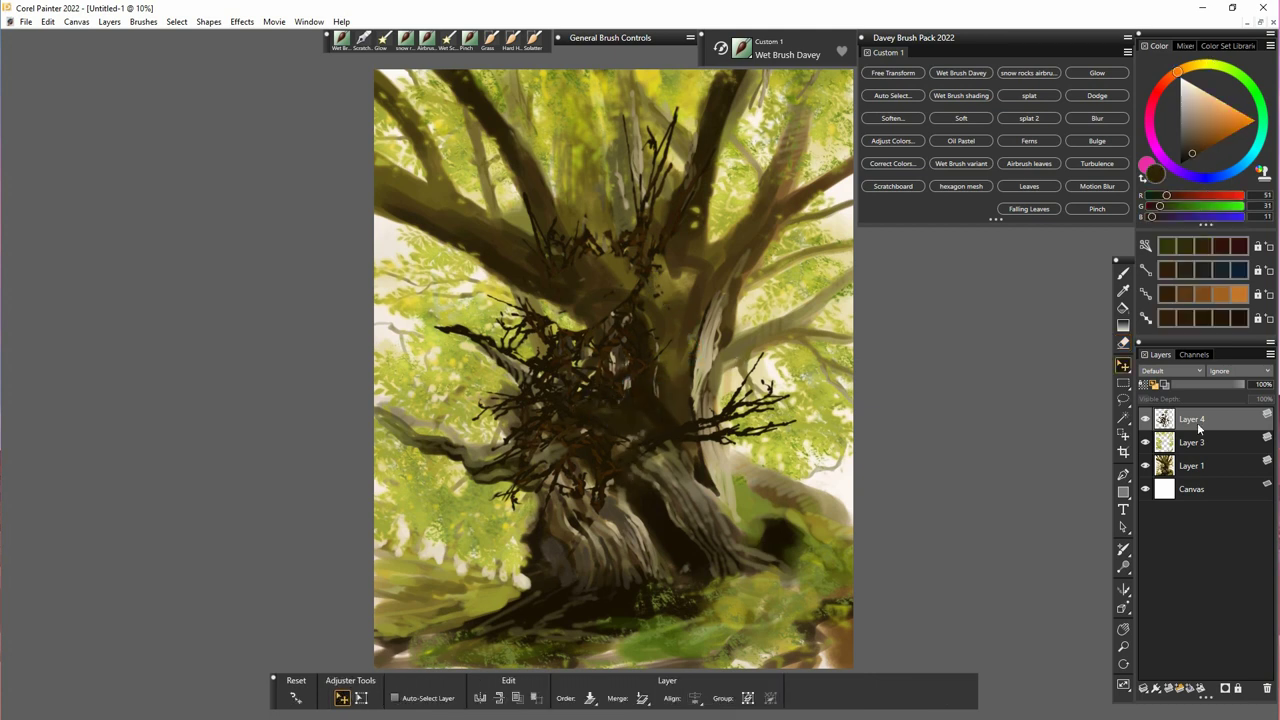
# - Add a new layer and lasso a winding snake-like shape across the upper trunk and branches, adding to the selection
pyautogui.click(1168, 689)
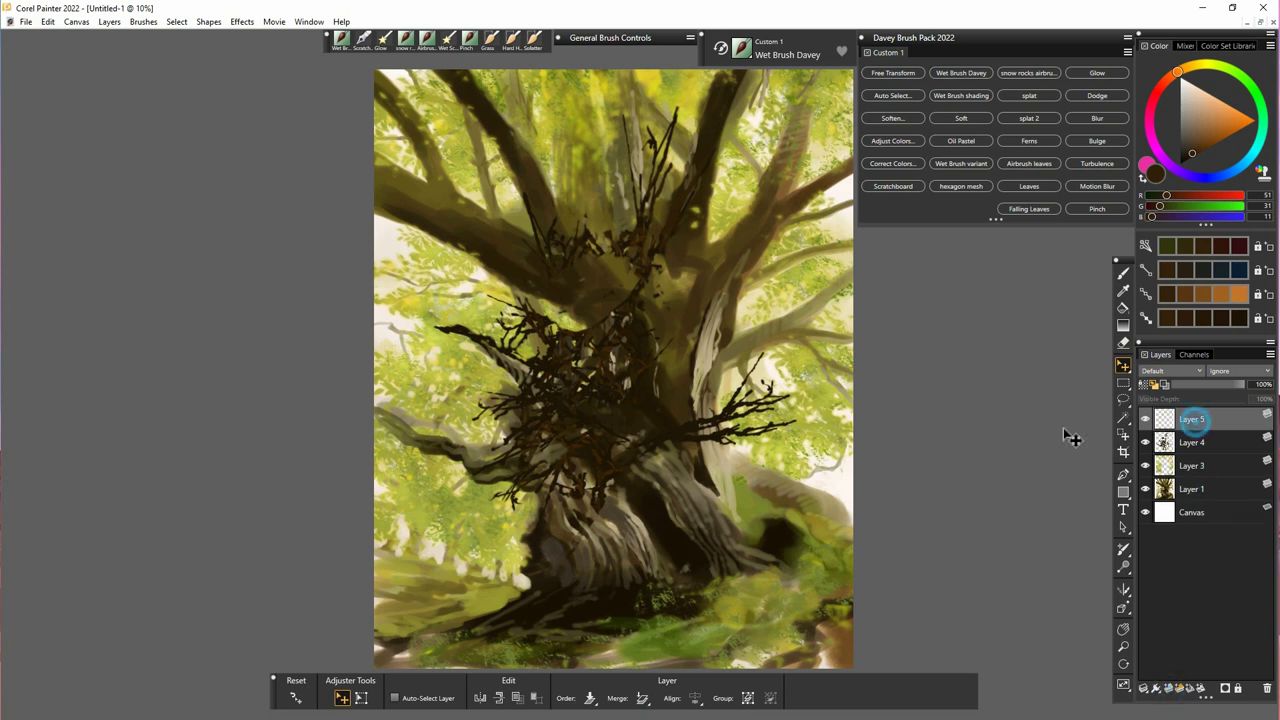
pyautogui.press('l')
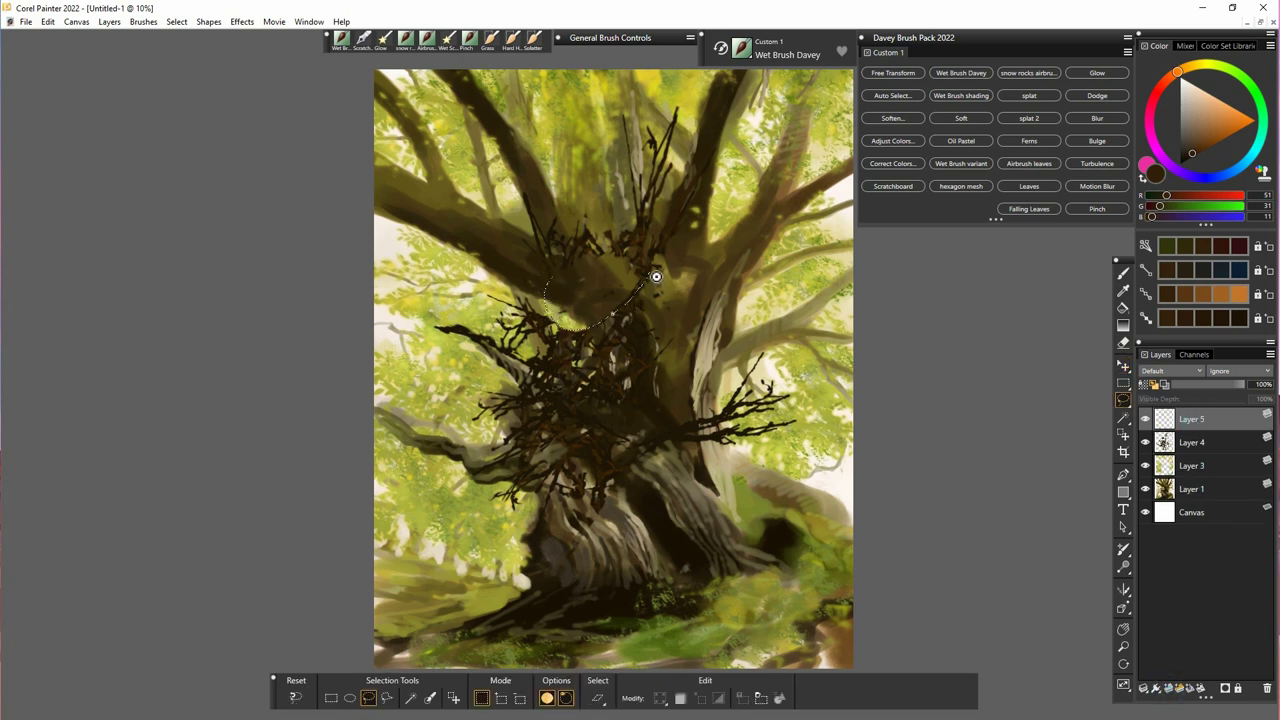
pyautogui.moveTo(576, 262); pyautogui.dragTo(577, 260)
pyautogui.click(500, 697)
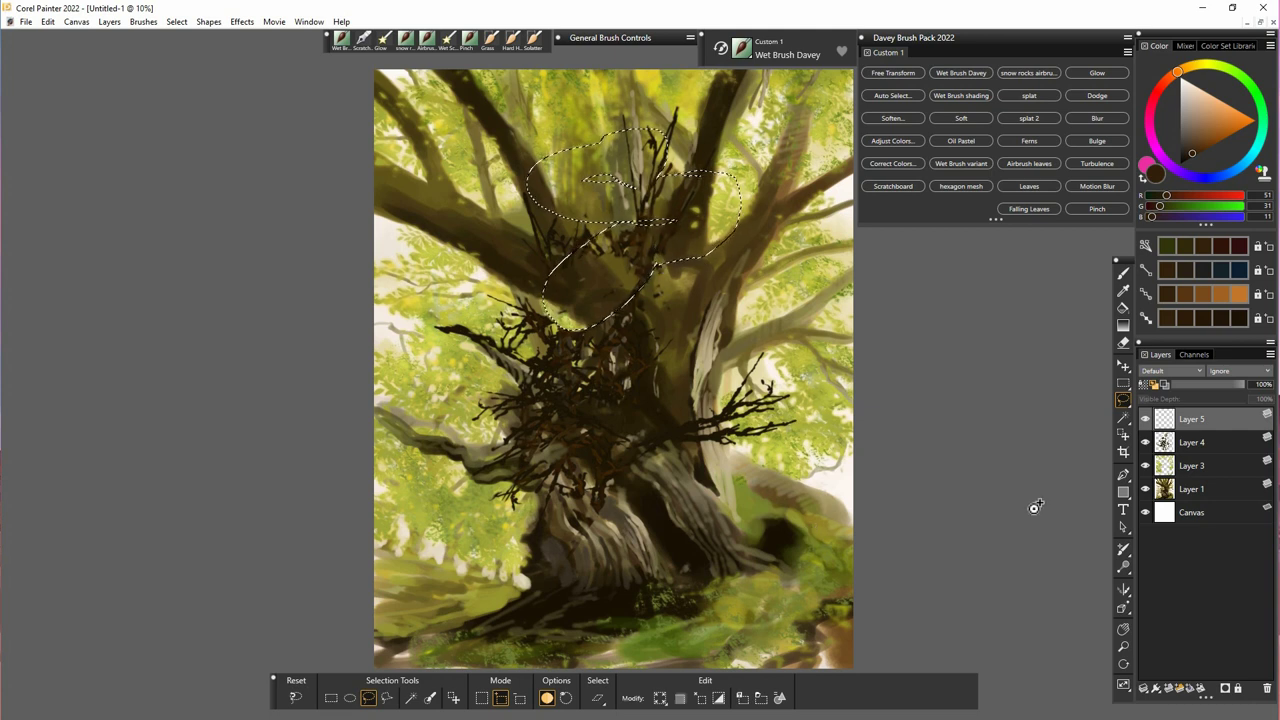
# - Fill the winding selection with dark navy blue (RGB 19, 27, 35) and deselect it
pyautogui.click(1123, 307)
pyautogui.moveTo(1208, 176); pyautogui.dragTo(1234, 170)
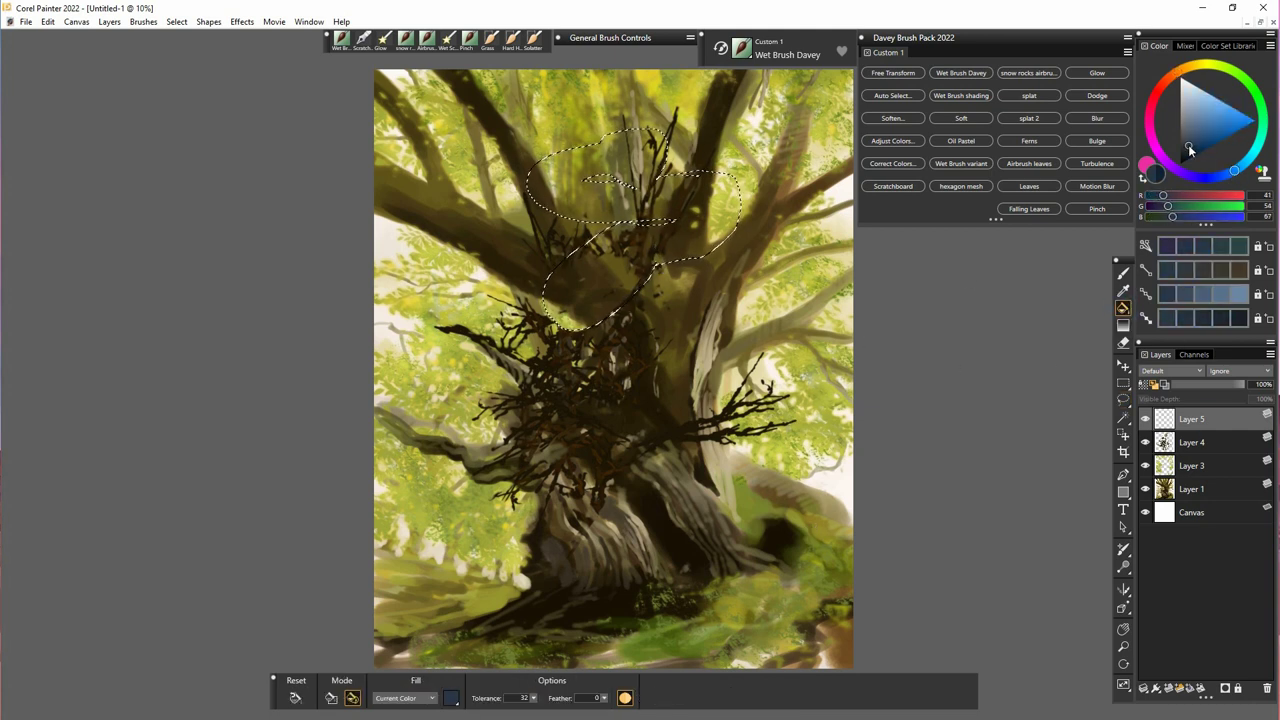
pyautogui.click(1188, 151)
pyautogui.click(646, 274)
pyautogui.click(1186, 155)
pyautogui.click(694, 320)
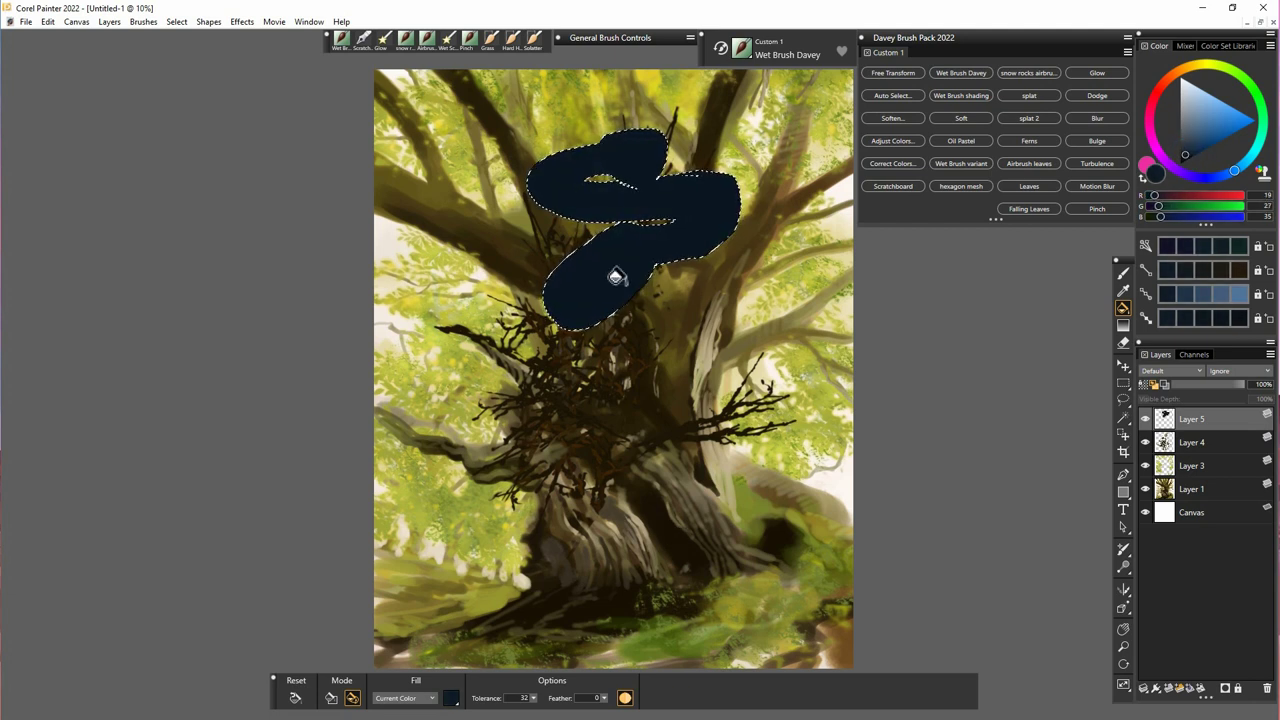
pyautogui.hotkey('ctrl', 'd')
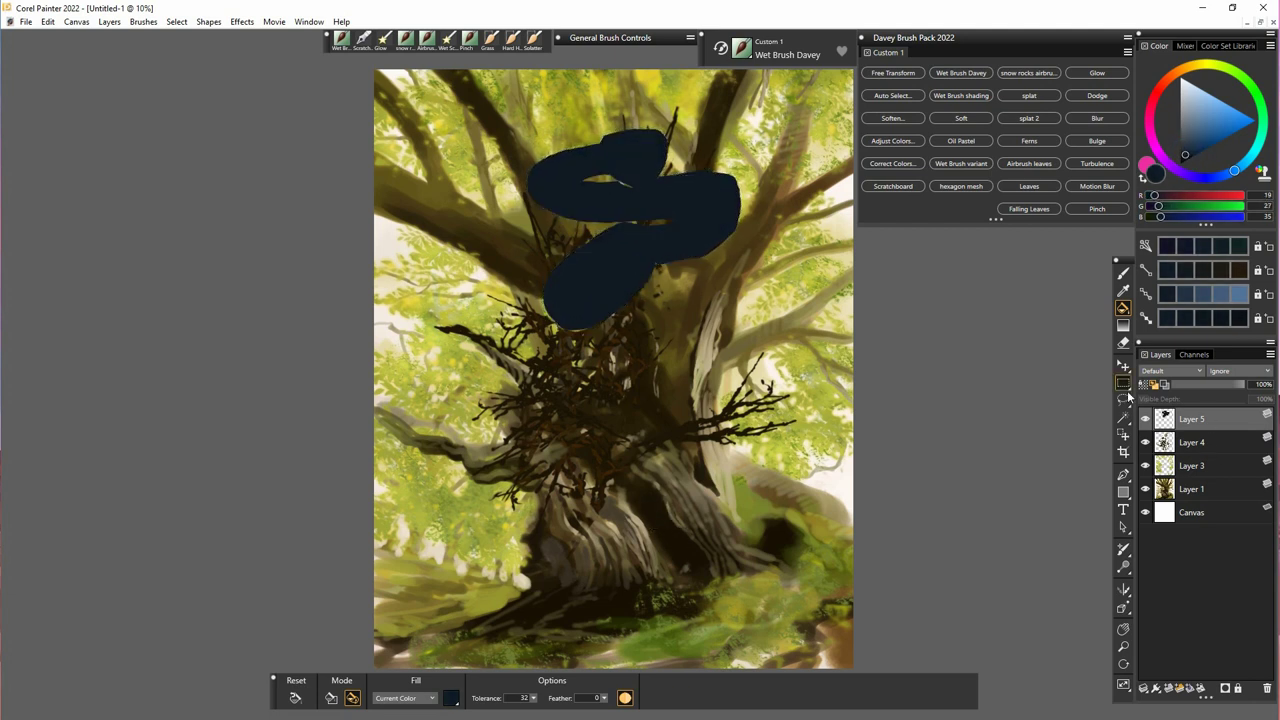
# - Lasso and fill a lower dark navy coil around the trunk on a new layer, then place that layer beneath Layer 4
pyautogui.press('l')
pyautogui.click(1168, 688)
pyautogui.hotkey('ctrl', '[')
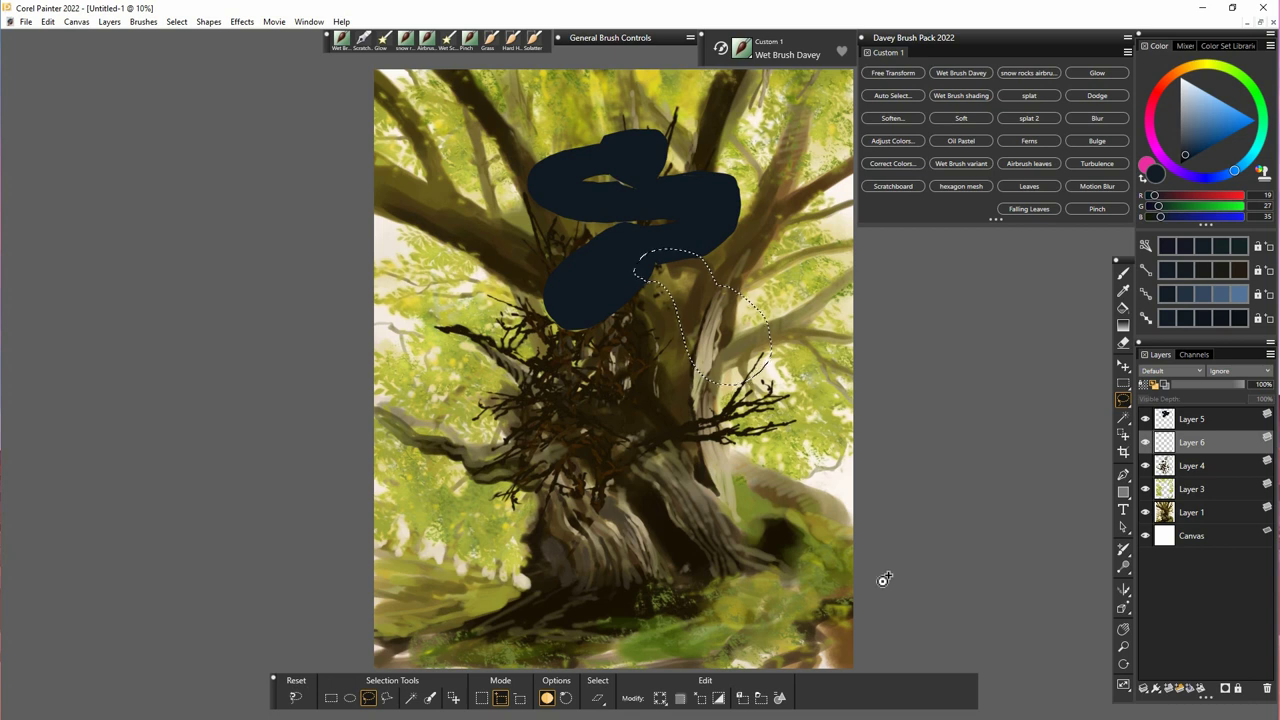
pyautogui.moveTo(702, 380)
pyautogui.mouseDown()
pyautogui.moveTo(660, 420)
pyautogui.moveTo(633, 340)
pyautogui.moveTo(588, 322)
pyautogui.moveTo(610, 455)
pyautogui.moveTo(643, 470)
pyautogui.moveTo(710, 455)
pyautogui.moveTo(734, 393)
pyautogui.mouseUp()
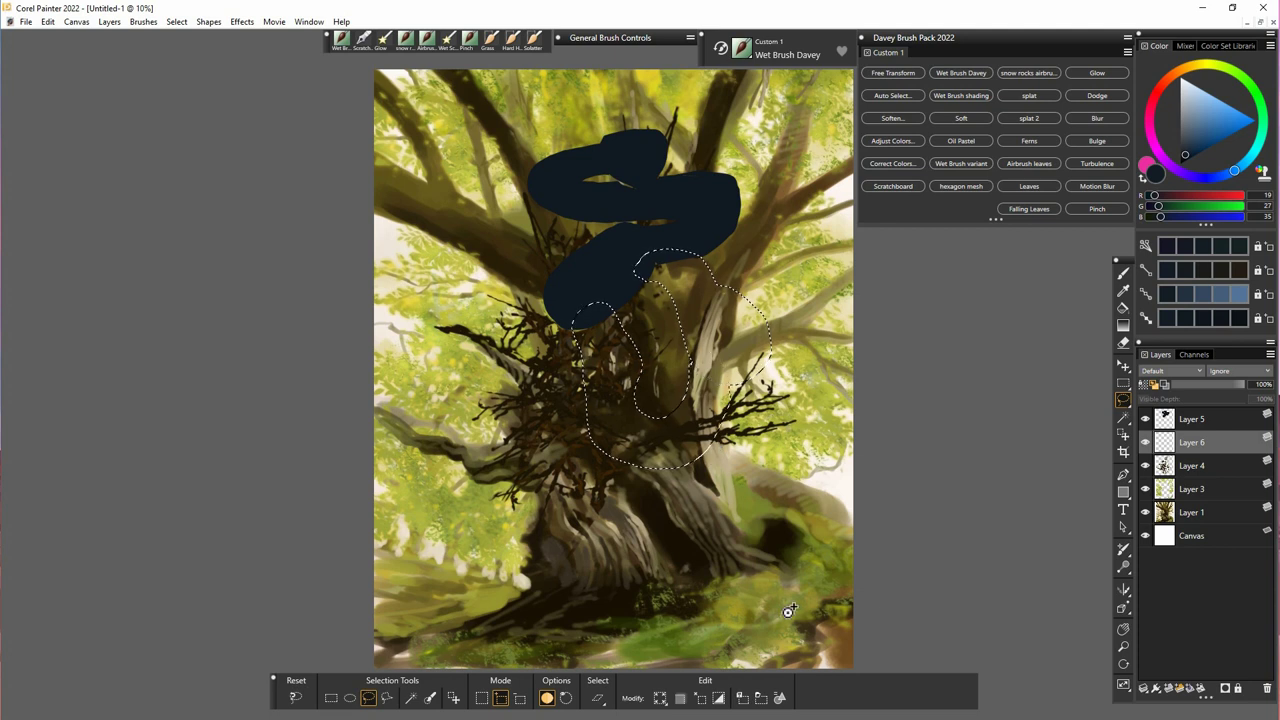
pyautogui.press('k')
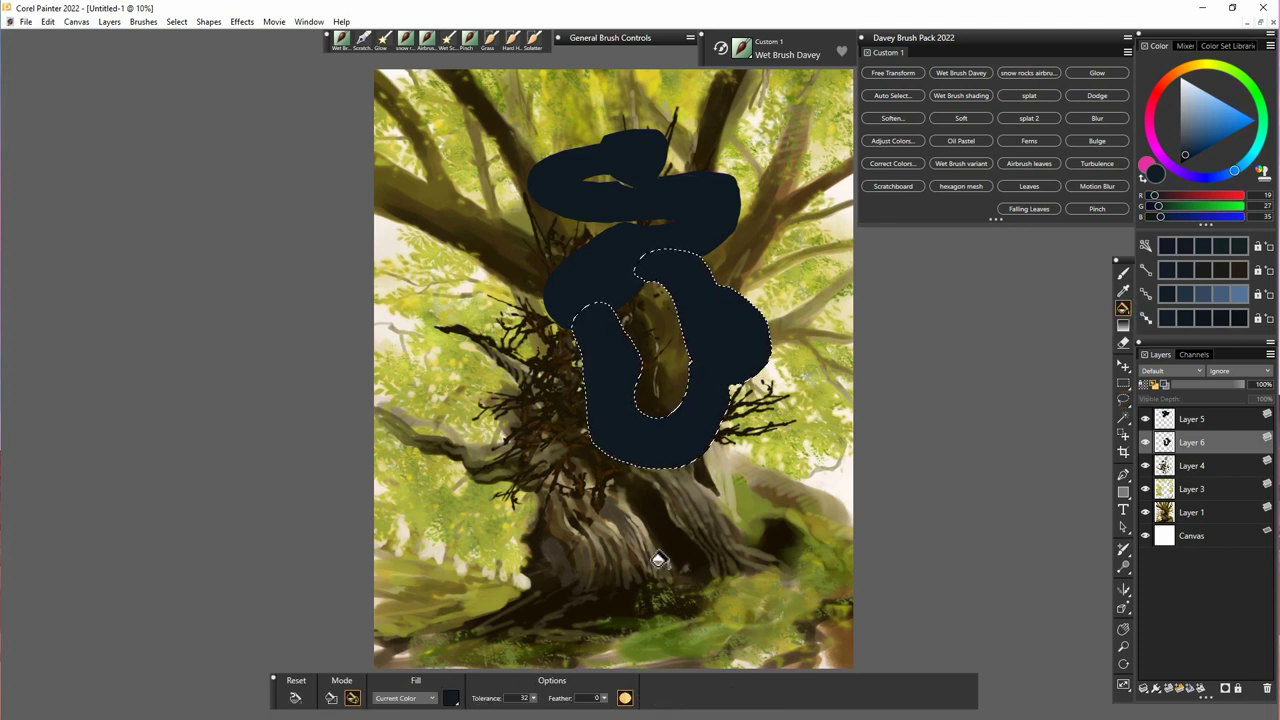
pyautogui.hotkey('ctrl', 'd')
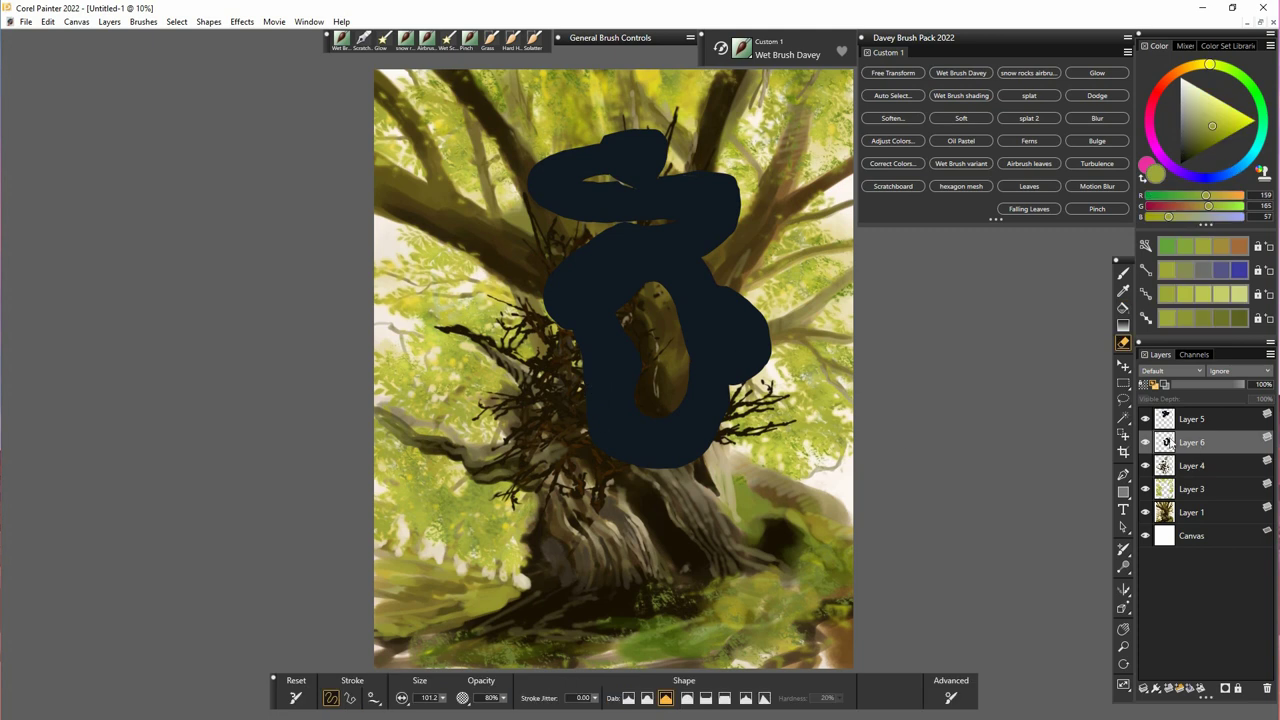
pyautogui.moveTo(1173, 443); pyautogui.dragTo(1197, 476)
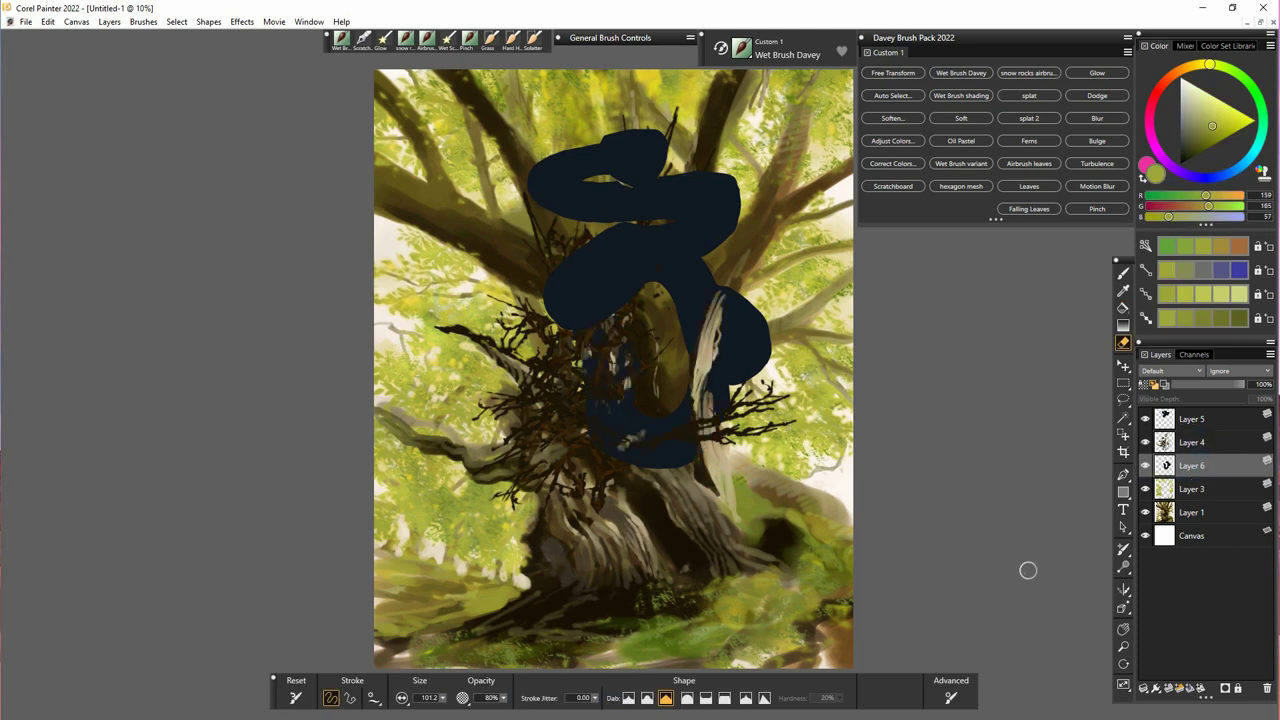
# - Lasso the light bark strip over the lower coil on Layer 4 and move it inward onto the bare trunk
pyautogui.click(1198, 449)
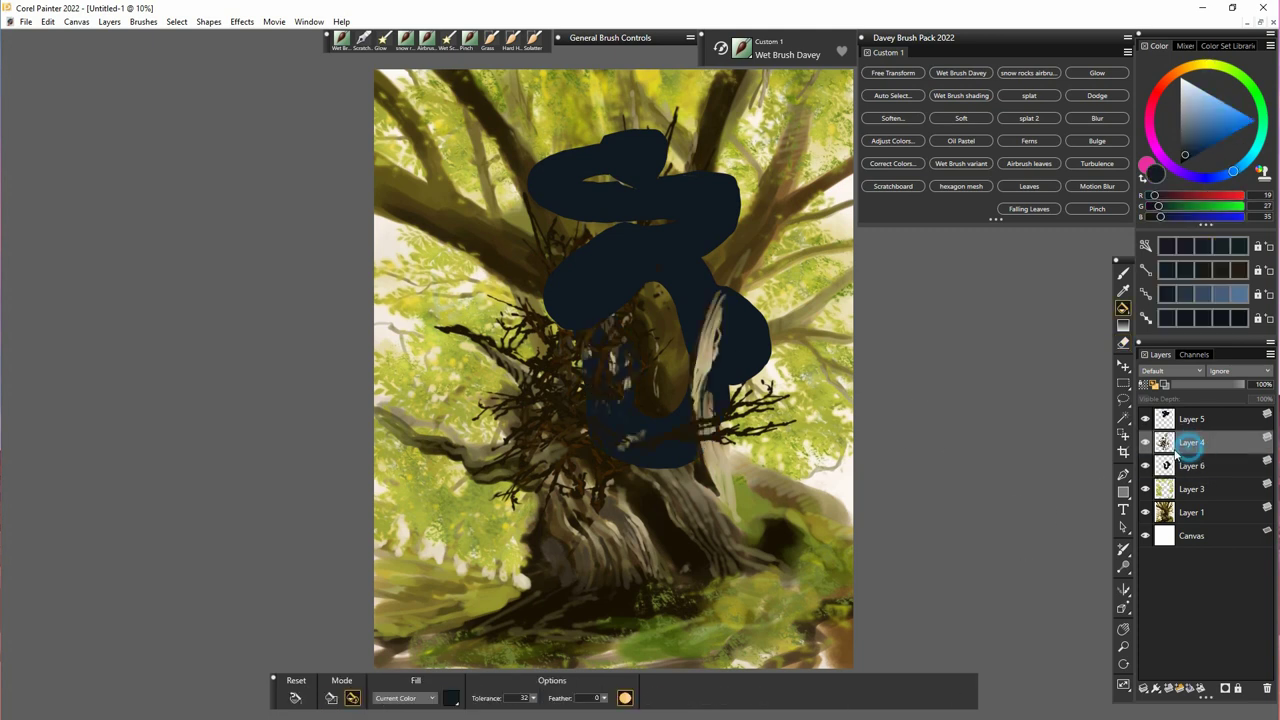
pyautogui.click(1123, 400)
pyautogui.moveTo(692, 460)
pyautogui.mouseDown()
pyautogui.moveTo(728, 419)
pyautogui.moveTo(690, 455)
pyautogui.mouseUp()
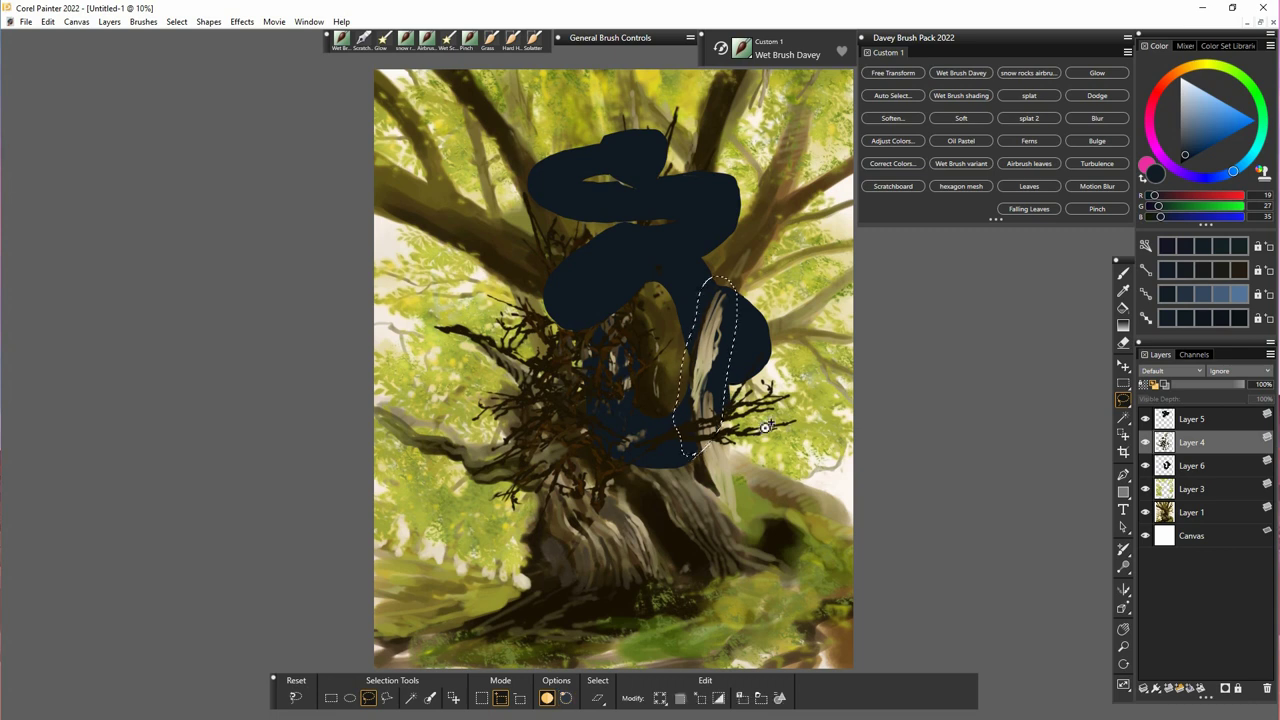
pyautogui.click(453, 697)
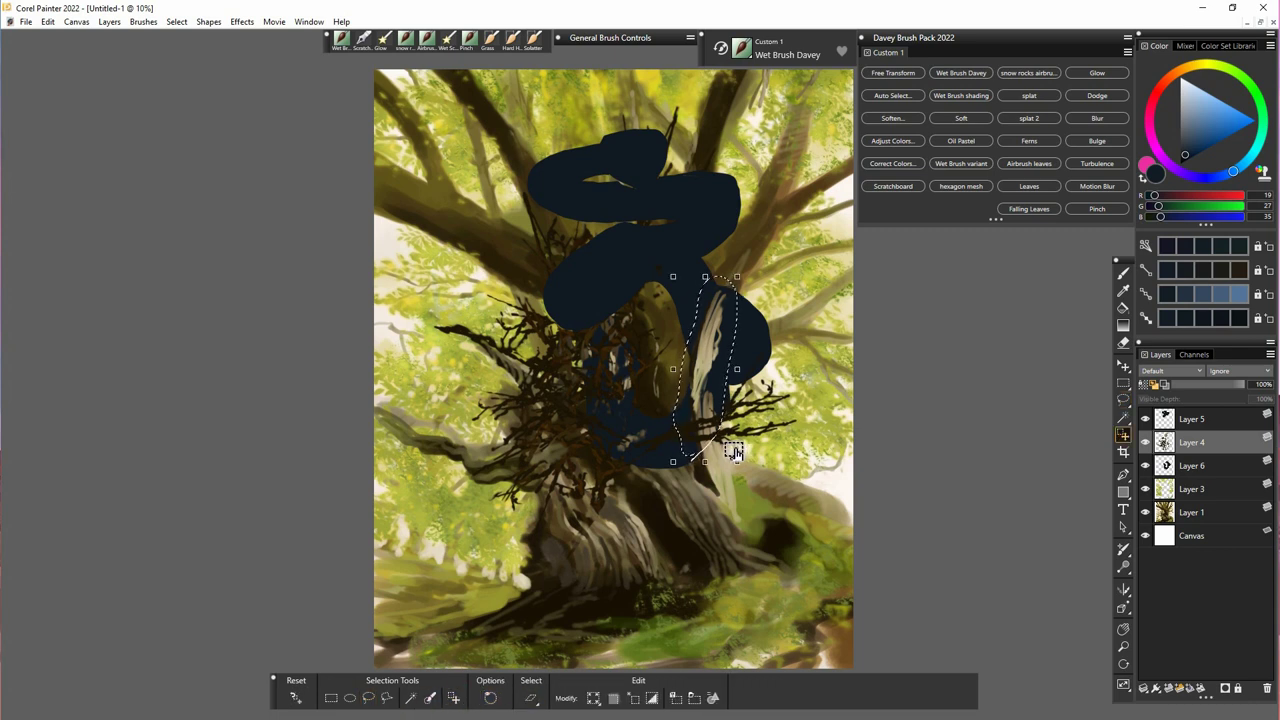
pyautogui.press('f')
pyautogui.moveTo(725, 383); pyautogui.dragTo(686, 360)
# - Erase the overlapping parts of the moved bark strip so it blends into the trunk inside the coil
pyautogui.press('n')
pyautogui.moveTo(690, 284)
pyautogui.mouseDown()
pyautogui.moveTo(672, 312)
pyautogui.moveTo(676, 290)
pyautogui.mouseUp()
pyautogui.hotkey('ctrl', 'd')
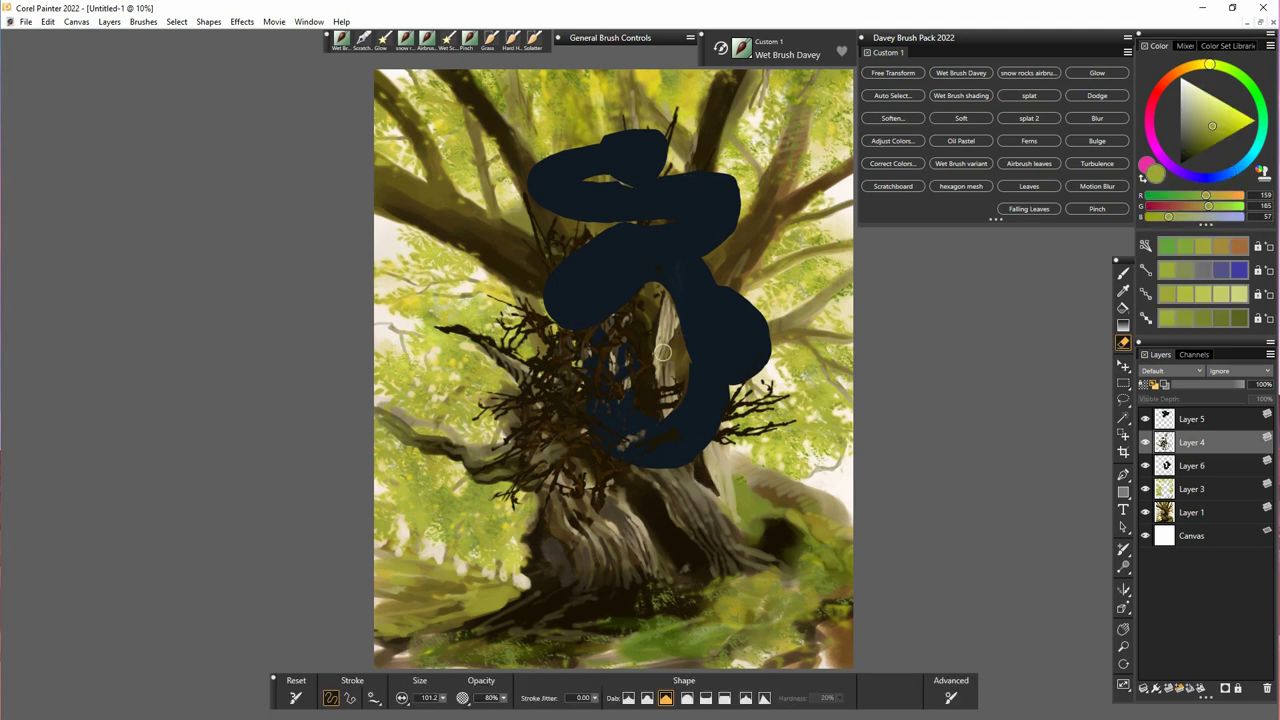
pyautogui.moveTo(671, 368); pyautogui.dragTo(698, 434)
pyautogui.moveTo(685, 390); pyautogui.dragTo(674, 402)
pyautogui.moveTo(443, 698); pyautogui.dragTo(460, 711)
pyautogui.moveTo(667, 308)
pyautogui.mouseDown()
pyautogui.moveTo(664, 445)
pyautogui.moveTo(655, 312)
pyautogui.moveTo(666, 465)
pyautogui.moveTo(628, 344)
pyautogui.moveTo(632, 384)
pyautogui.mouseUp()
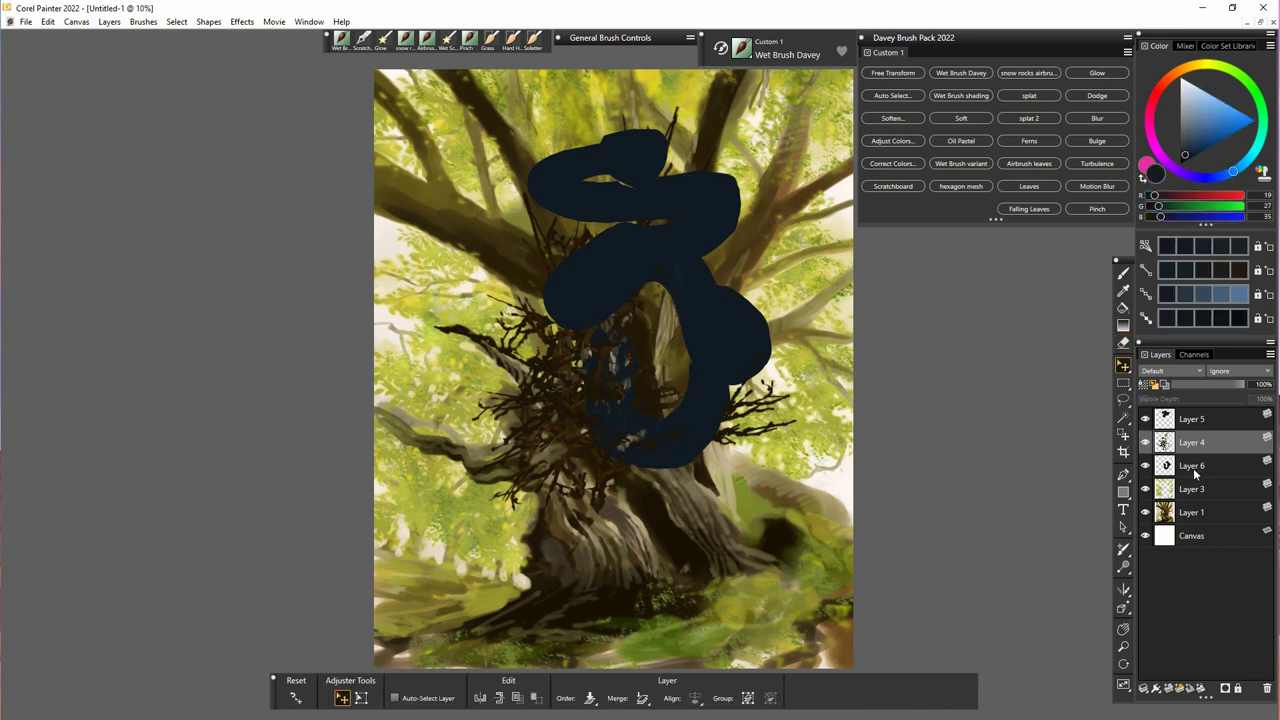
# - Compare the lower coil with the twigs over it by toggling the visibility of Layer 4
pyautogui.click(1194, 474)
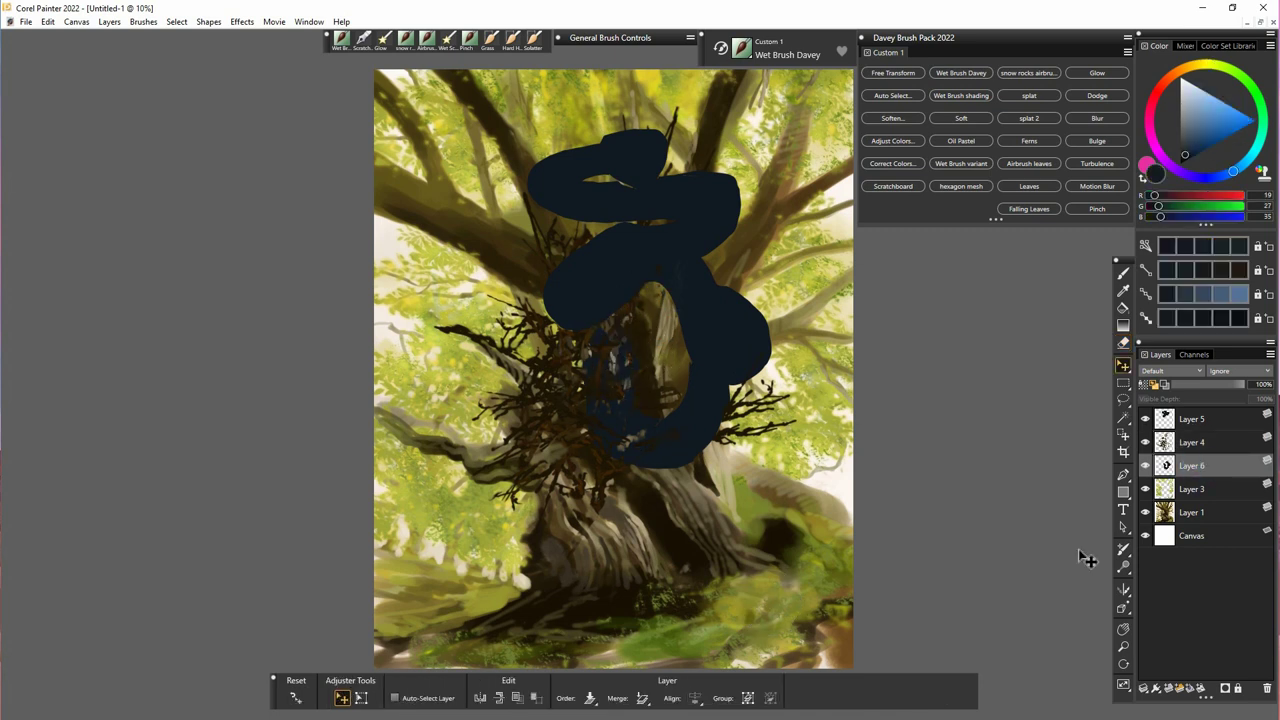
pyautogui.press('n')
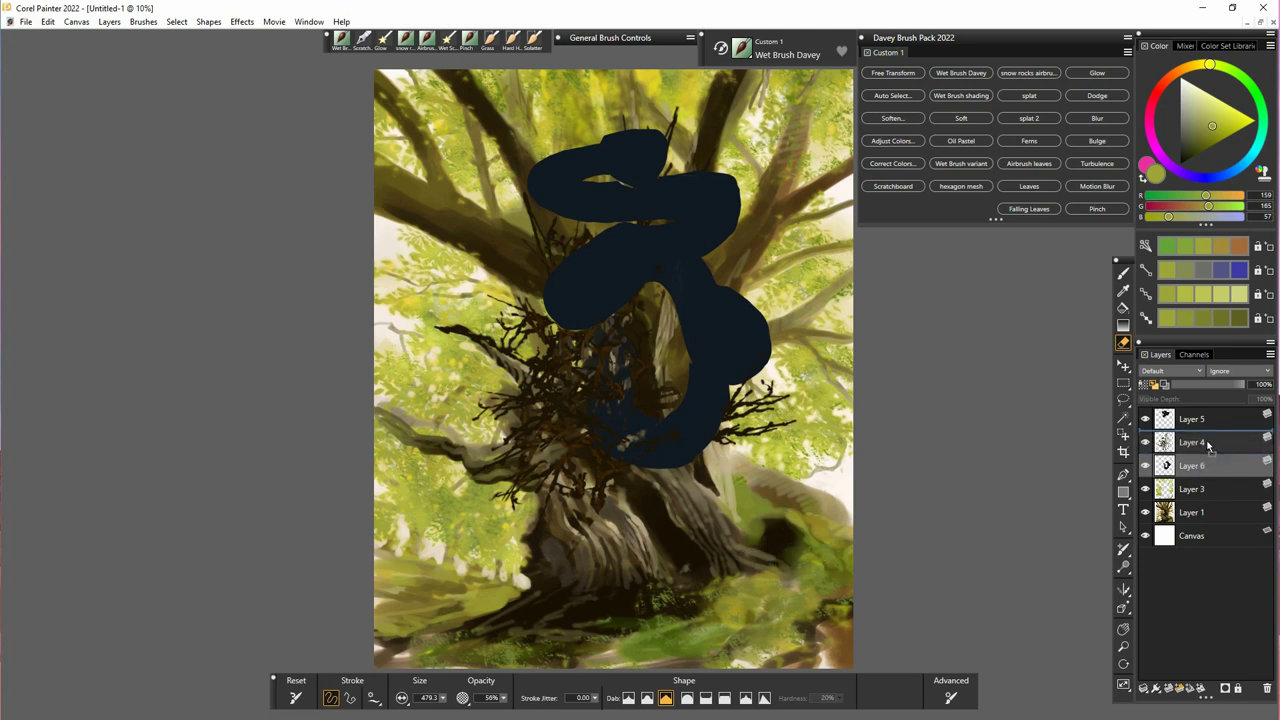
pyautogui.click(1168, 446)
pyautogui.click(1145, 443)
pyautogui.click(1145, 443)
# - Paint dark brown twigs across the lower coil on Layer 4 with Scratchboard, sampling colours from the trunk
pyautogui.click(1123, 274)
pyautogui.click(364, 40)
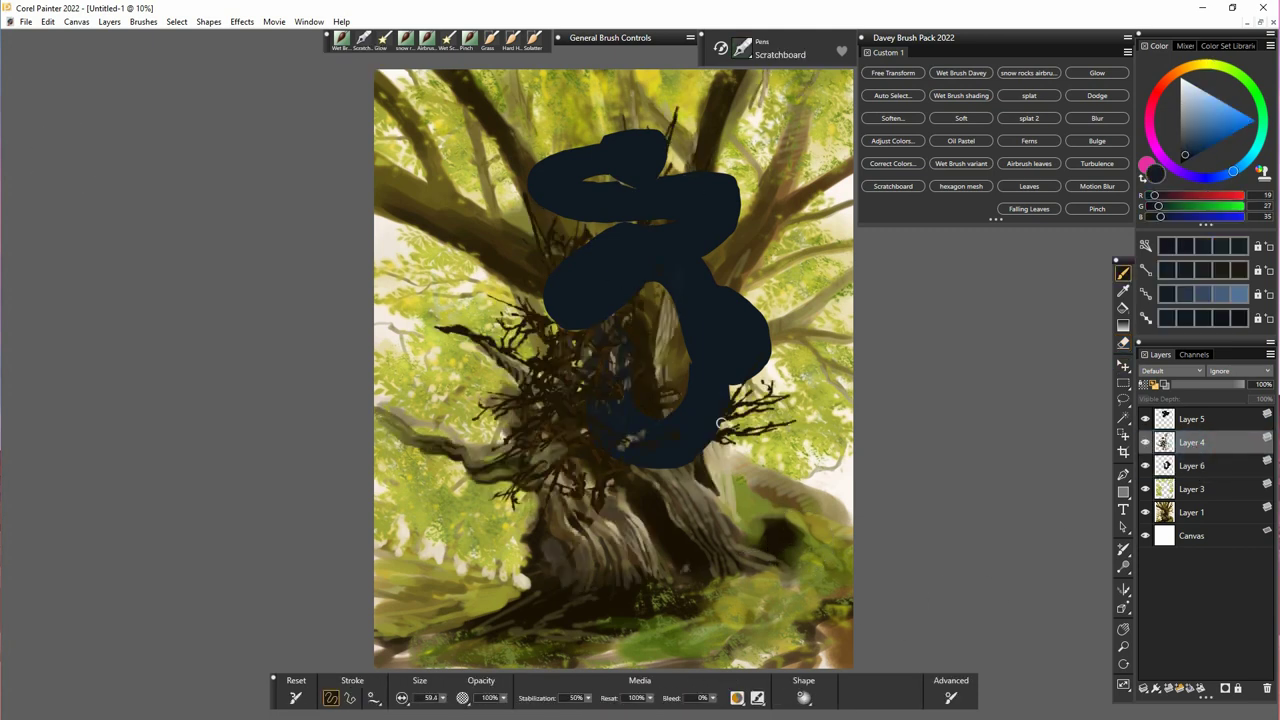
pyautogui.keyDown('alt'); pyautogui.click(638, 462); pyautogui.keyUp('alt')
pyautogui.moveTo(650, 444)
pyautogui.mouseDown()
pyautogui.moveTo(695, 440)
pyautogui.moveTo(722, 414)
pyautogui.mouseUp()
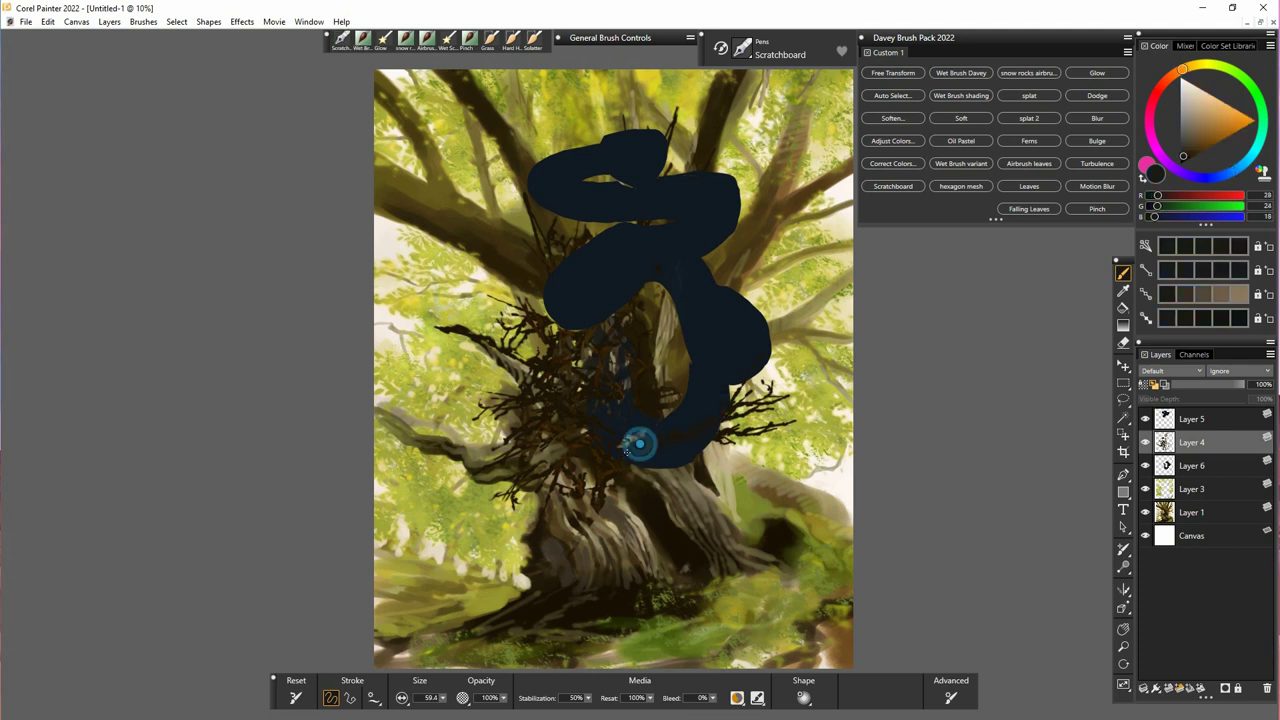
pyautogui.keyDown('alt'); pyautogui.click(682, 524); pyautogui.keyUp('alt')
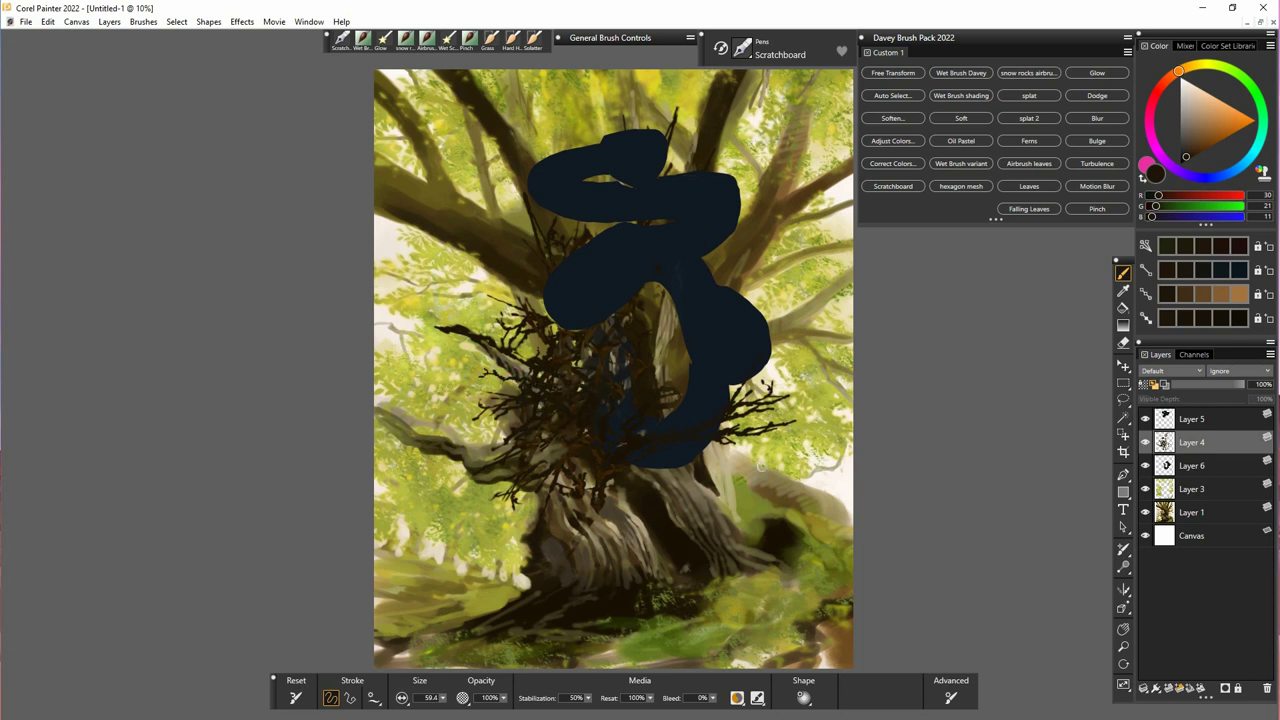
# - Sample the creature's dark navy, then erase the outer edge of the uppermost coil on Layer 5 to slim it
pyautogui.click(1194, 470)
pyautogui.keyDown('alt'); pyautogui.click(670, 276); pyautogui.keyUp('alt')
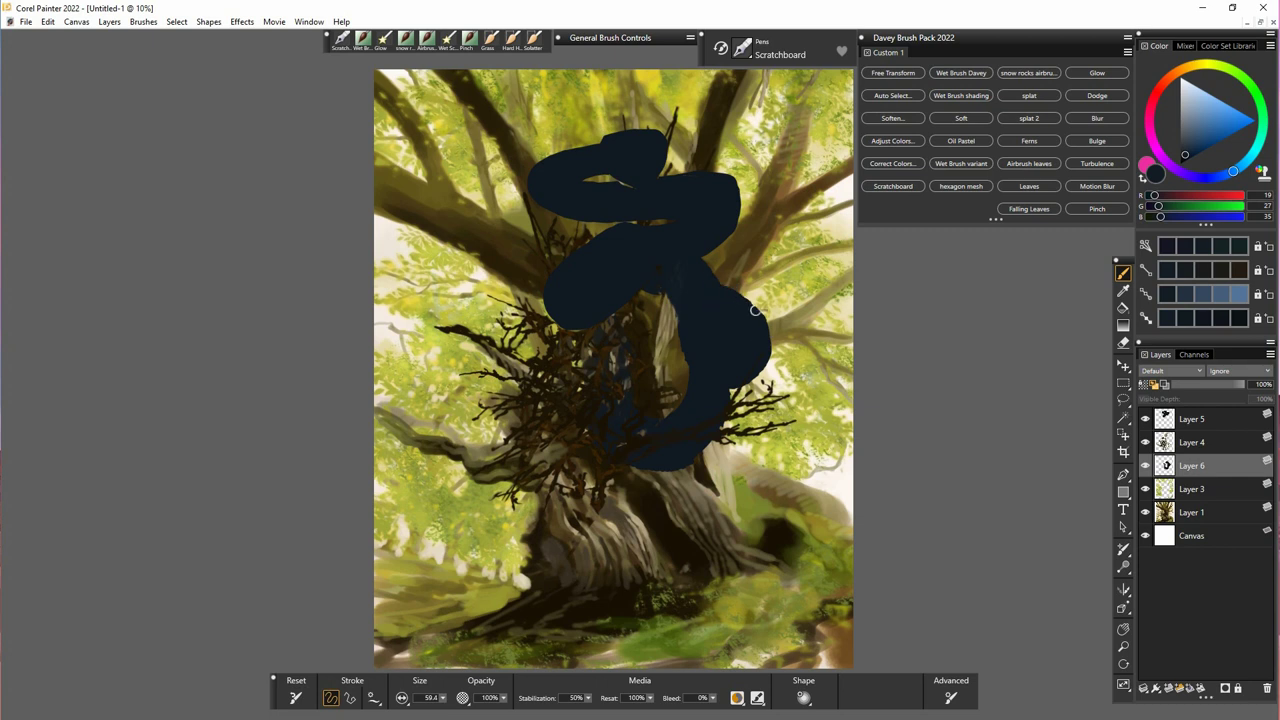
pyautogui.click(1192, 420)
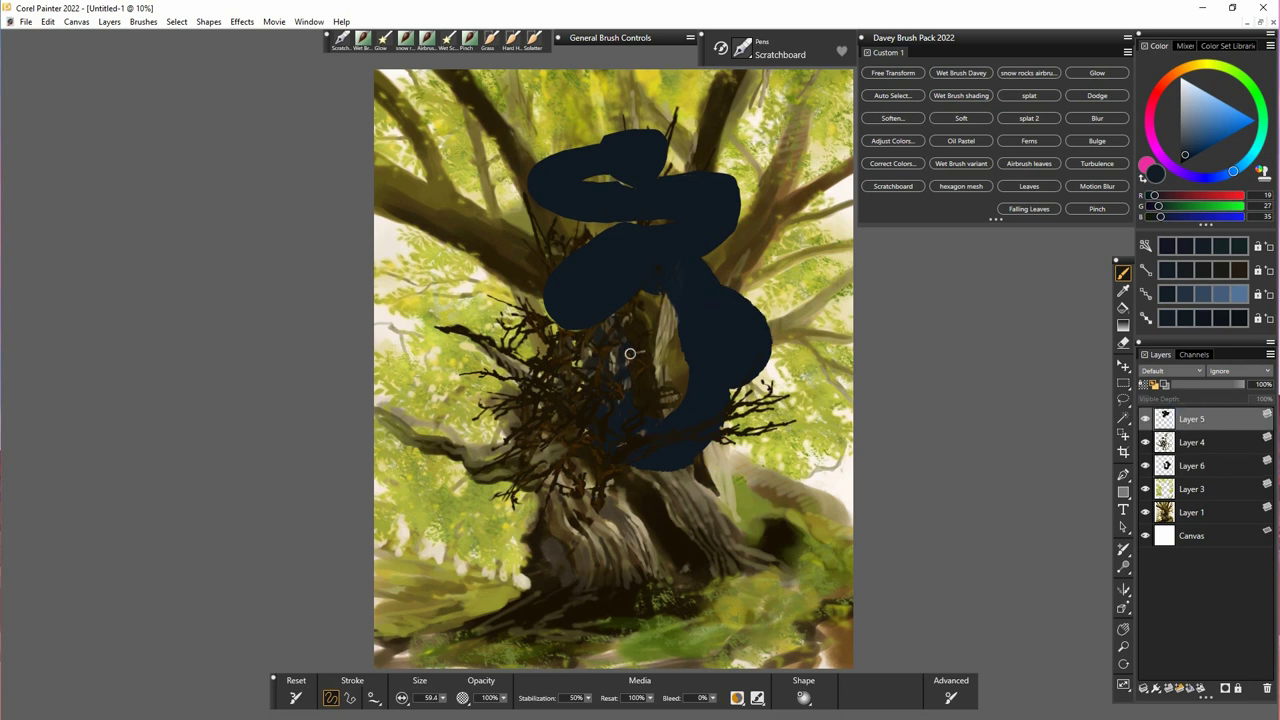
pyautogui.press('n')
pyautogui.moveTo(443, 698); pyautogui.dragTo(430, 698)
pyautogui.moveTo(532, 167); pyautogui.dragTo(559, 228)
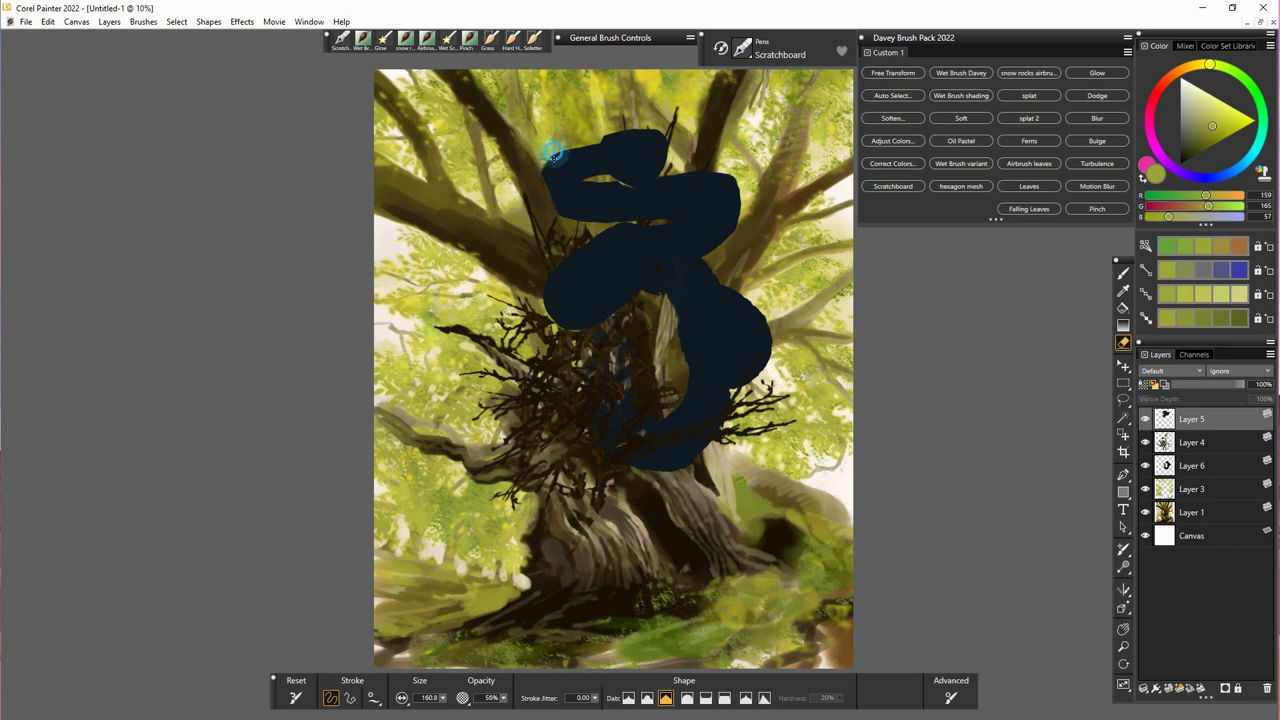
pyautogui.moveTo(572, 149)
pyautogui.mouseDown()
pyautogui.moveTo(542, 174)
pyautogui.moveTo(633, 196)
pyautogui.mouseUp()
# - Repaint the outlines of the upper coils on Layer 5 in dark navy with Scratchboard, narrowing the gap inside the top loop
pyautogui.press('b')
pyautogui.keyDown('alt'); pyautogui.click(589, 174); pyautogui.keyUp('alt')
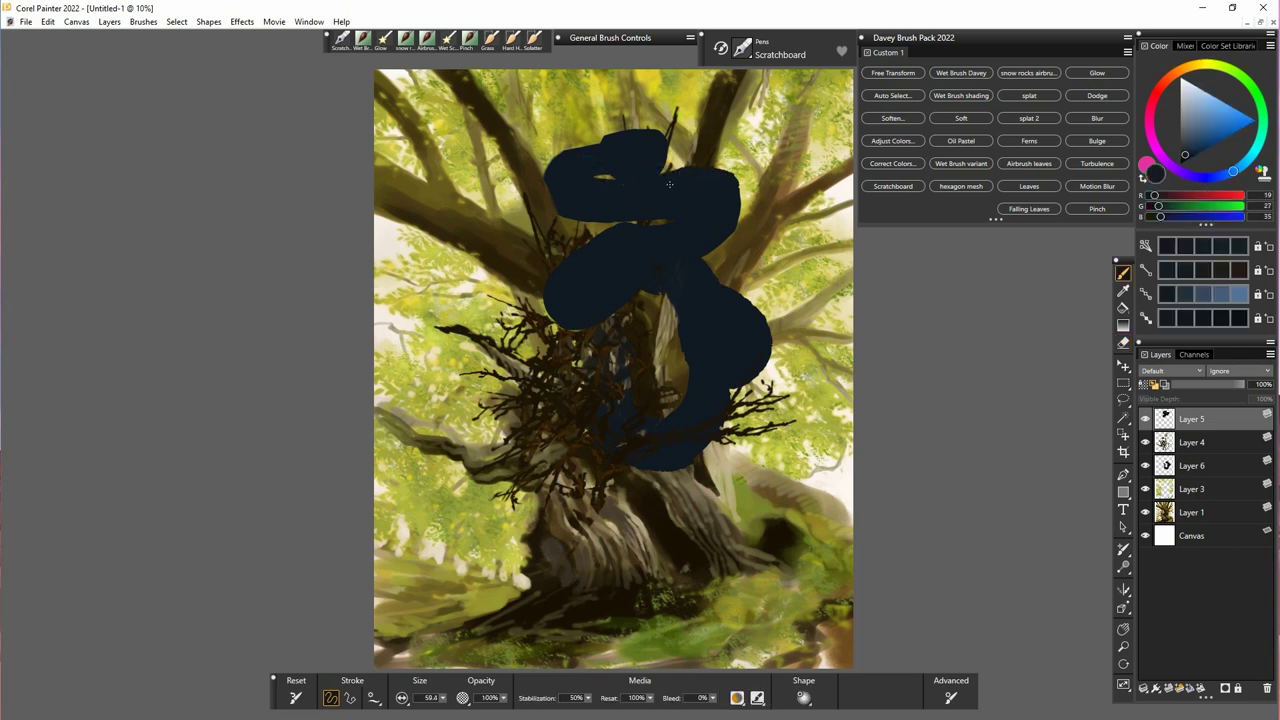
pyautogui.moveTo(647, 133); pyautogui.dragTo(588, 150)
pyautogui.press('n')
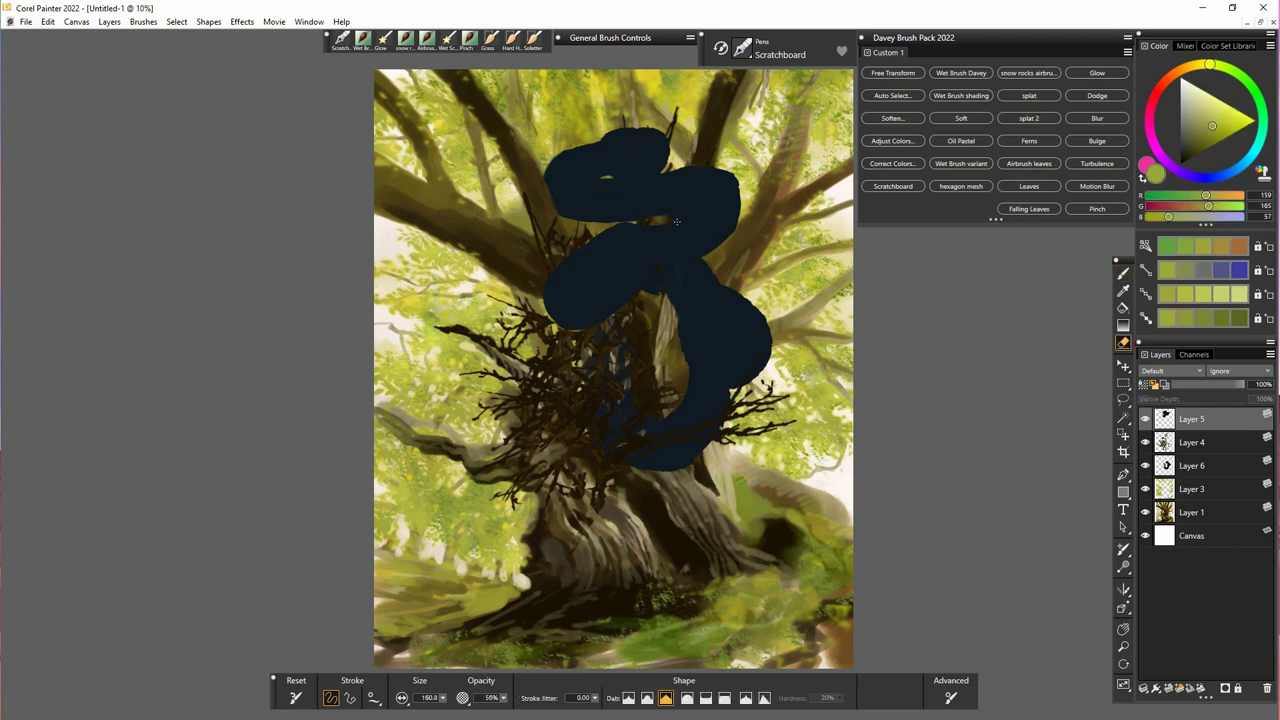
pyautogui.press('b')
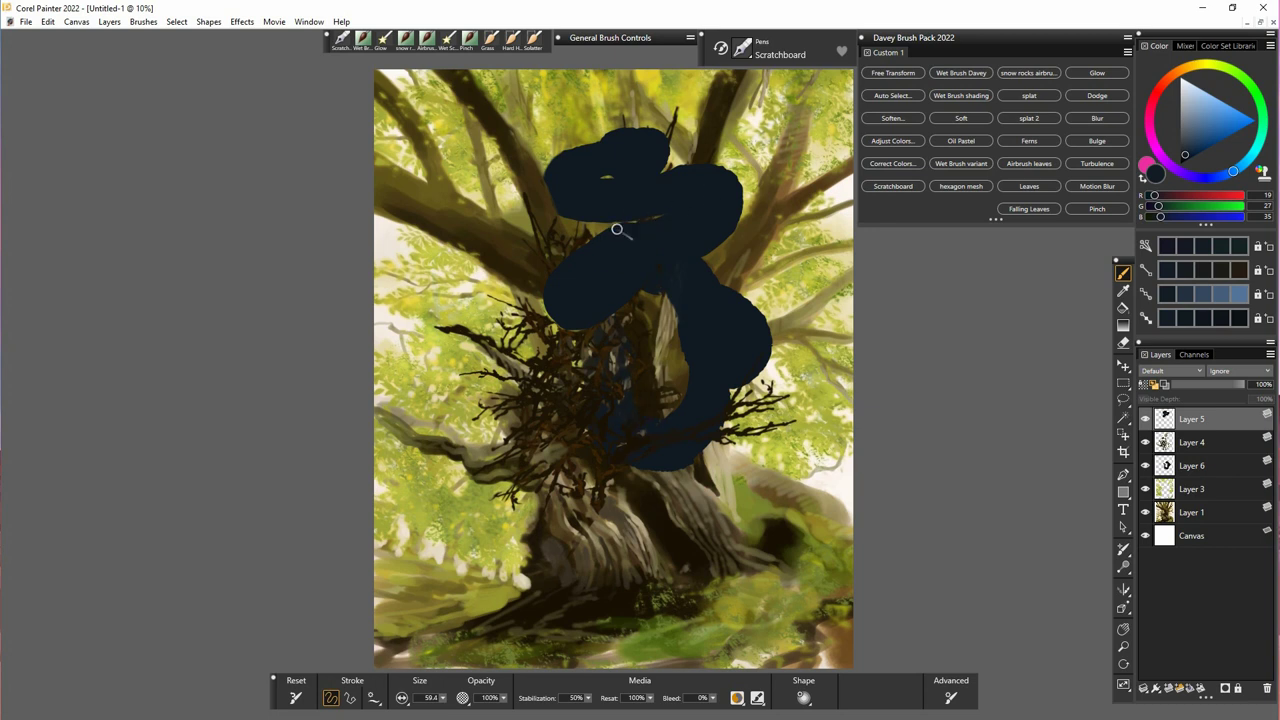
# - Add a new layer below Layer 5 and paint a dark navy tail extending from the middle coil and curling up over the thick left branch
pyautogui.hotkey('ctrl', 'shift', 'n')
pyautogui.moveTo(442, 698); pyautogui.dragTo(451, 699)
pyautogui.moveTo(549, 317)
pyautogui.mouseDown()
pyautogui.moveTo(497, 277)
pyautogui.moveTo(529, 240)
pyautogui.moveTo(550, 328)
pyautogui.mouseUp()
pyautogui.moveTo(533, 226)
pyautogui.mouseDown()
pyautogui.moveTo(547, 310)
pyautogui.moveTo(477, 268)
pyautogui.mouseUp()
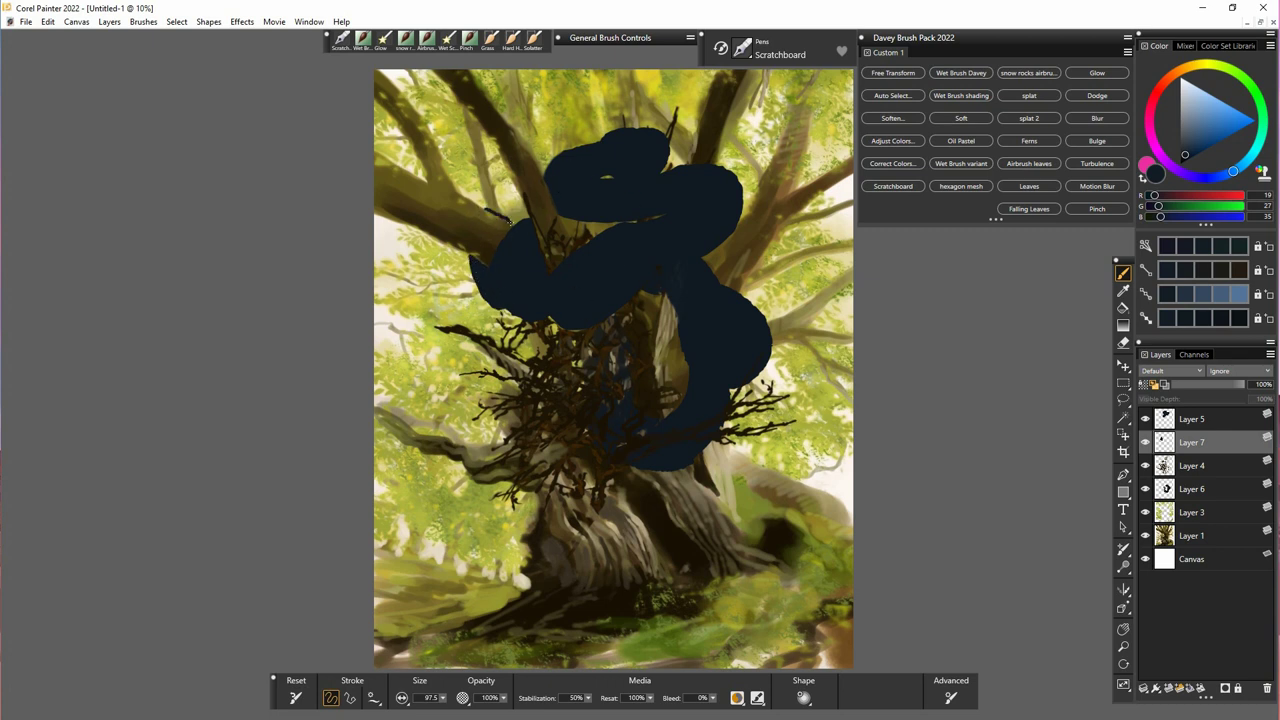
pyautogui.moveTo(486, 209); pyautogui.dragTo(505, 216)
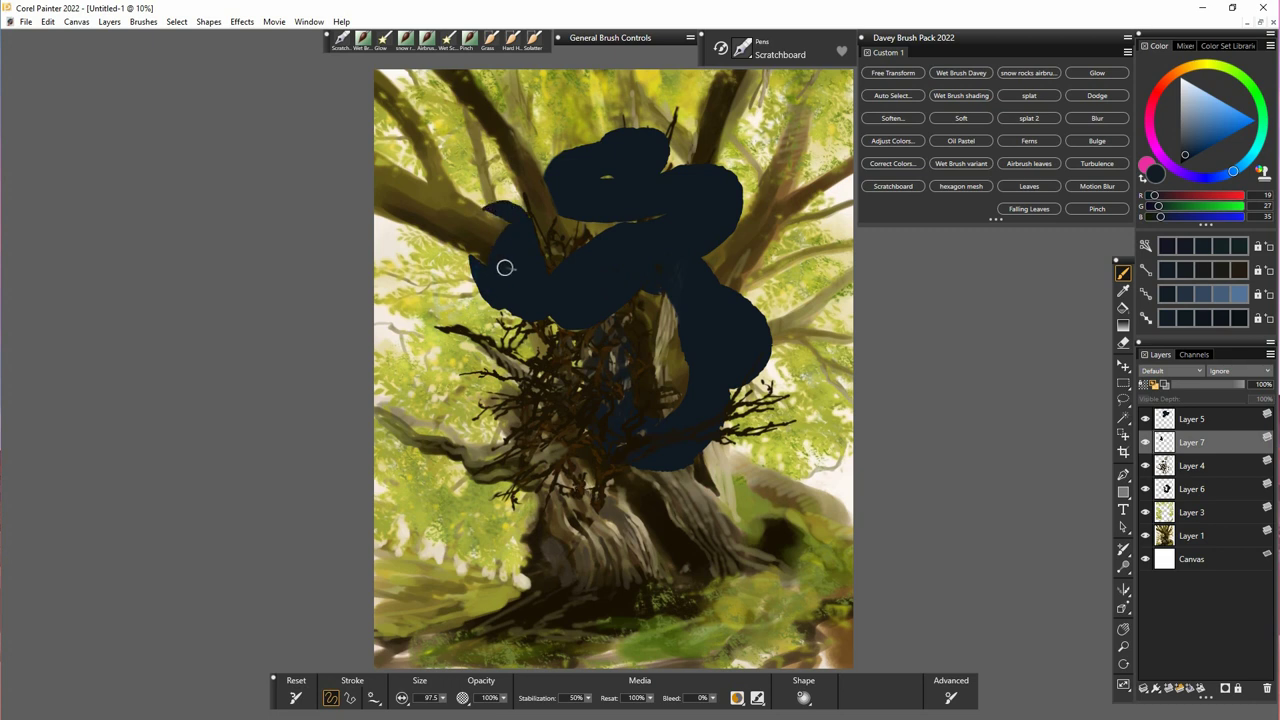
pyautogui.moveTo(501, 300); pyautogui.dragTo(524, 322)
pyautogui.press('n')
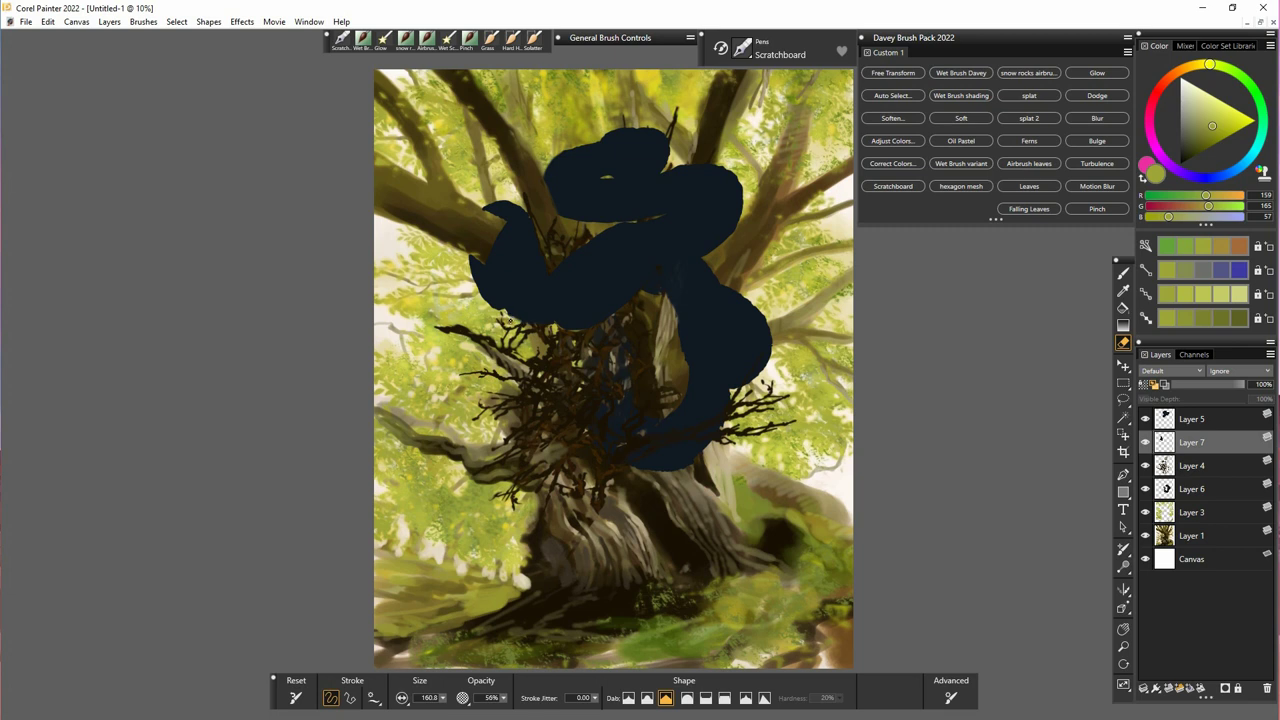
# - Lasso the top coils on Layer 5 and transform them with perspective and distortion so they become slightly narrower and lower
pyautogui.keyDown('alt'); pyautogui.click(568, 253); pyautogui.keyUp('alt')
pyautogui.press('l')
pyautogui.moveTo(609, 226)
pyautogui.mouseDown()
pyautogui.moveTo(713, 264)
pyautogui.moveTo(773, 206)
pyautogui.moveTo(572, 234)
pyautogui.mouseUp()
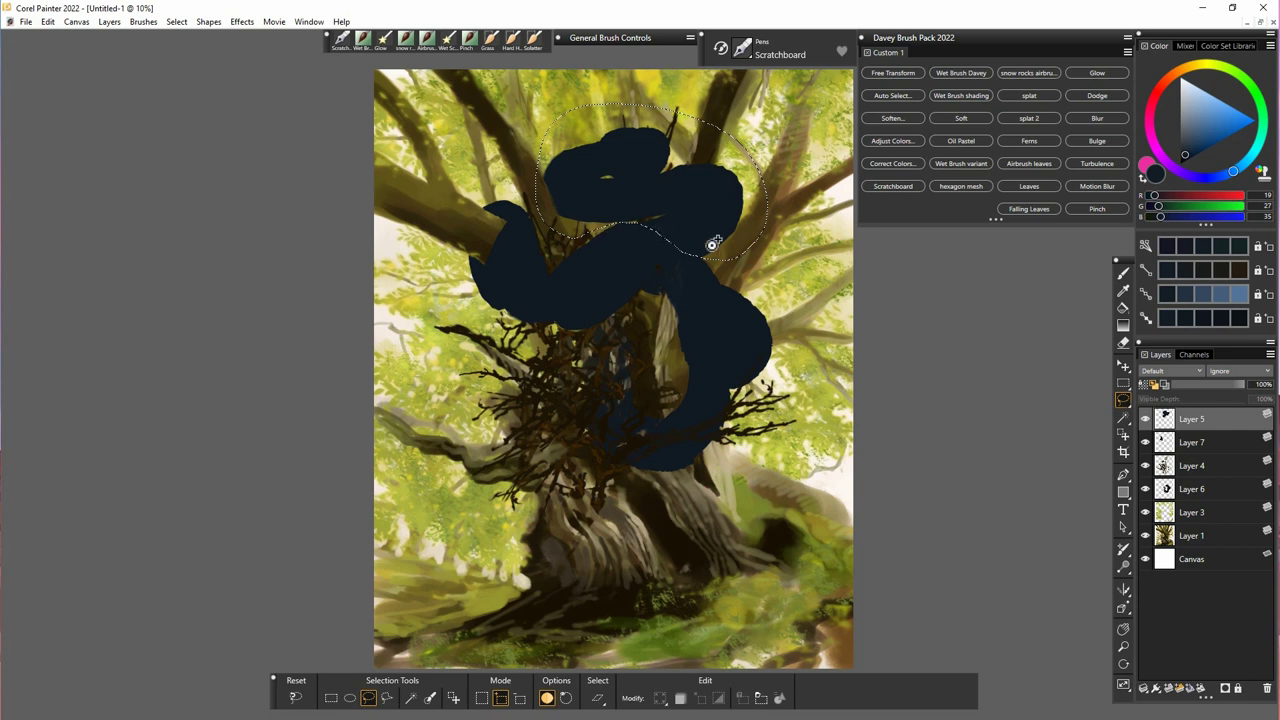
pyautogui.click(1124, 369)
pyautogui.click(362, 699)
pyautogui.moveTo(769, 186); pyautogui.dragTo(756, 195)
pyautogui.click(491, 699)
pyautogui.moveTo(751, 105); pyautogui.dragTo(746, 110)
pyautogui.moveTo(536, 261); pyautogui.dragTo(532, 263)
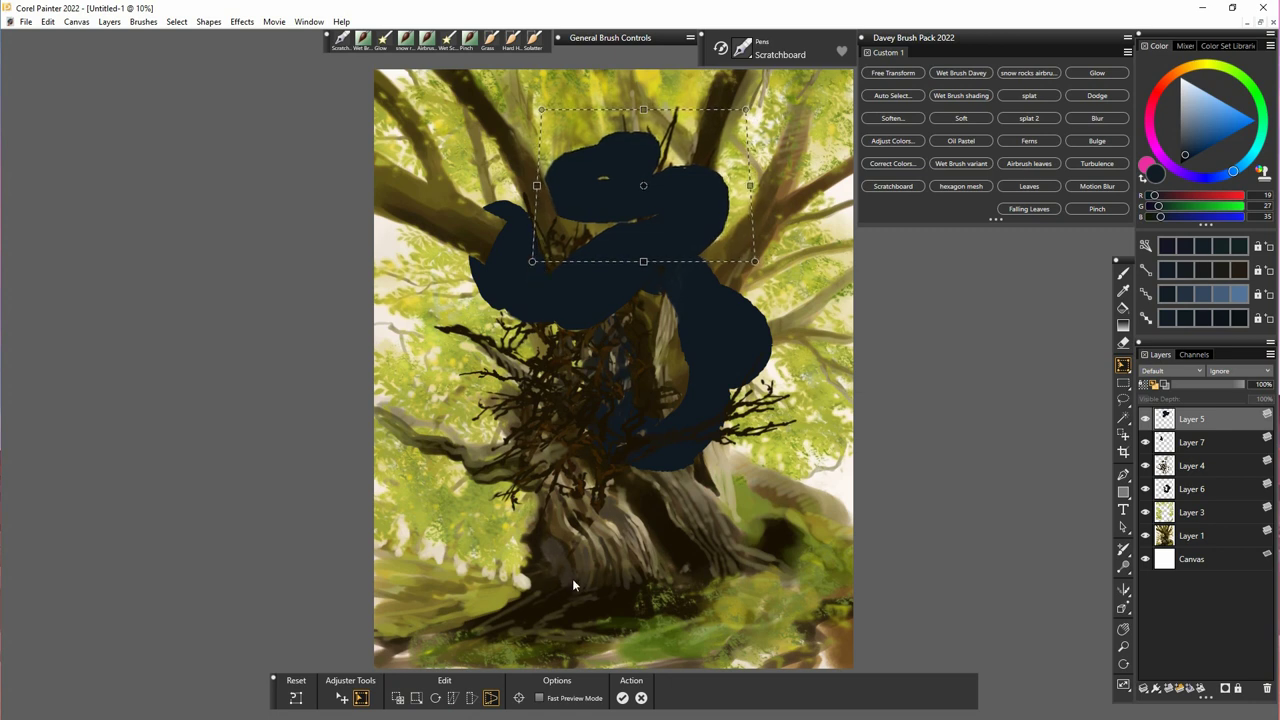
pyautogui.click(472, 697)
pyautogui.moveTo(540, 108); pyautogui.dragTo(541, 112)
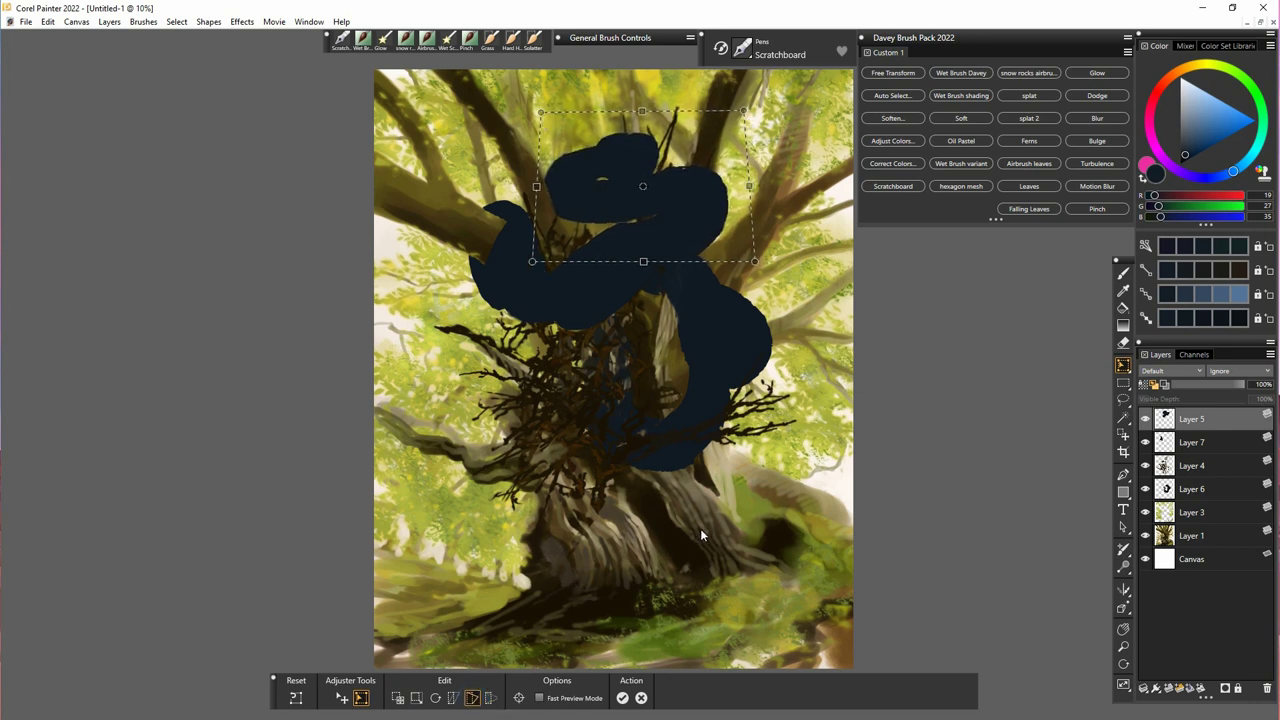
pyautogui.press('Return')
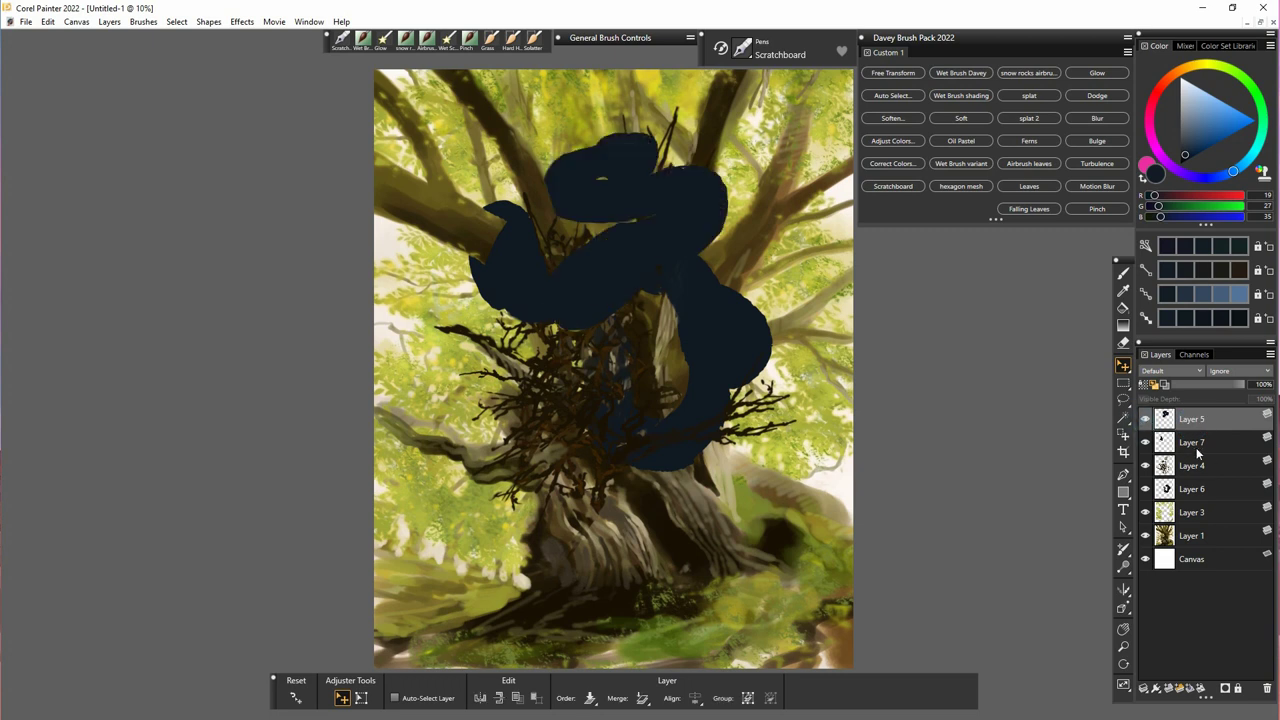
# - Clear the bark overlapping the lower coil's upper bend on Layer 4 and fill that bend with dark navy on Layer 6
pyautogui.click(1191, 489)
pyautogui.click(1145, 489)
pyautogui.click(1145, 489)
pyautogui.click(1185, 466)
pyautogui.press('n')
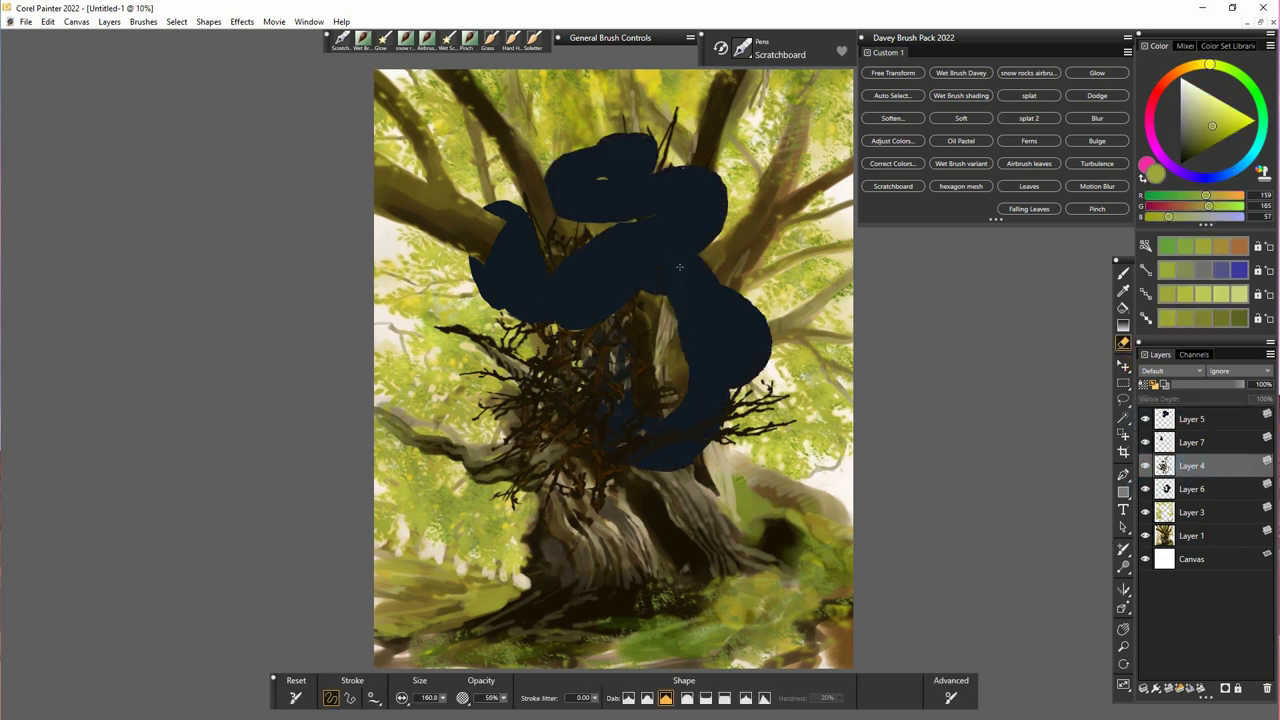
pyautogui.click(1192, 489)
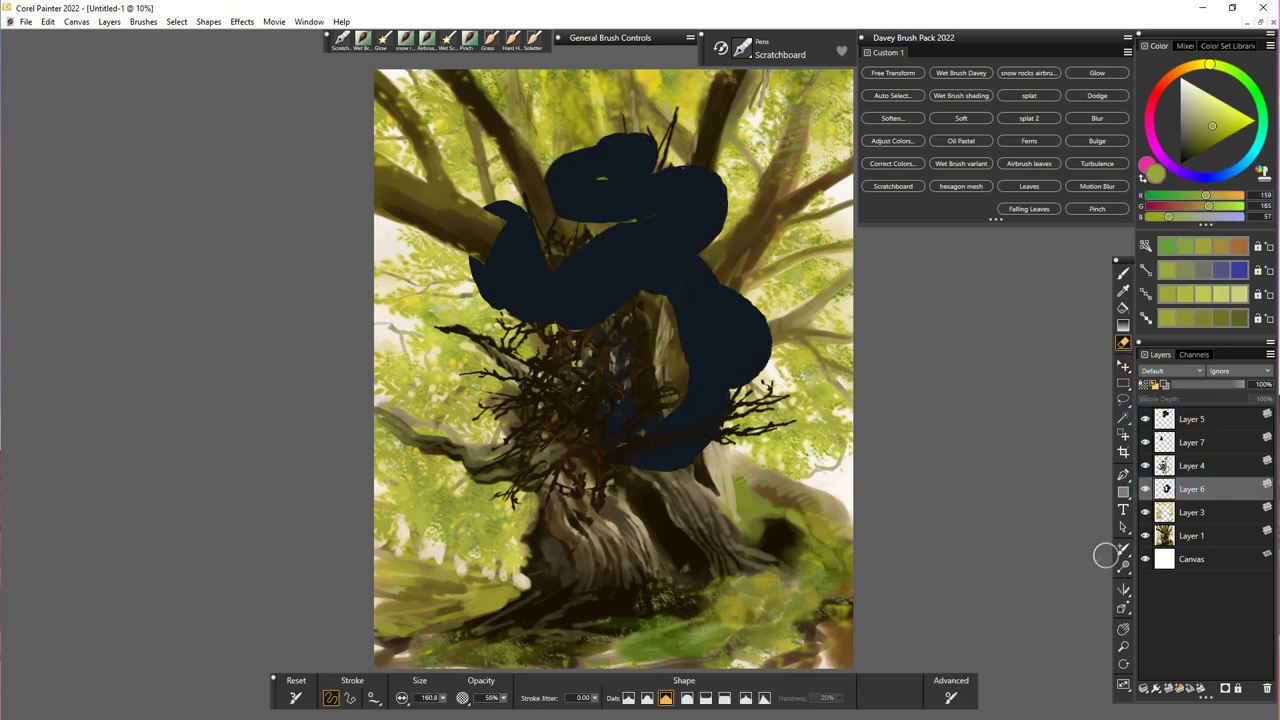
pyautogui.keyDown('alt'); pyautogui.click(686, 334); pyautogui.keyUp('alt')
pyautogui.press('b')
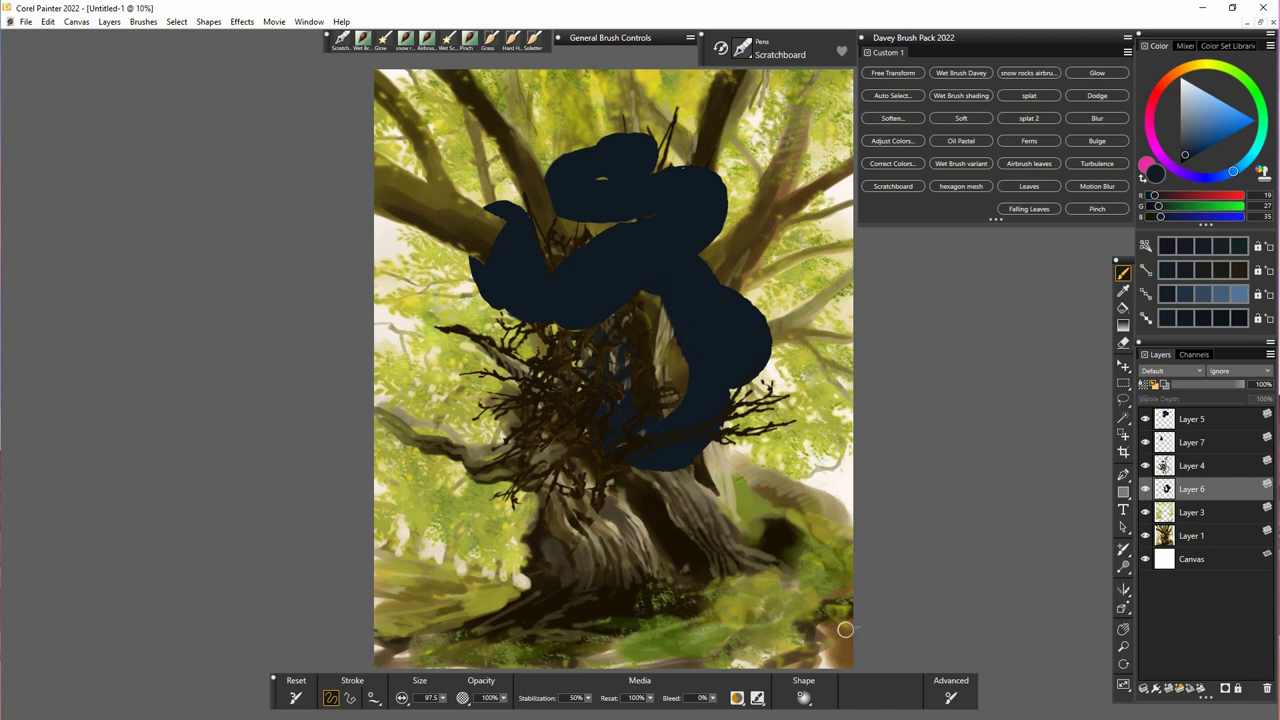
# - Add a new layer above Layer 5 and set up the Wet Scale Davey brush with a medium blue
pyautogui.click(1207, 426)
pyautogui.hotkey('ctrl', 'shift', 'n')
pyautogui.doubleClick(986, 40)
pyautogui.doubleClick(977, 55)
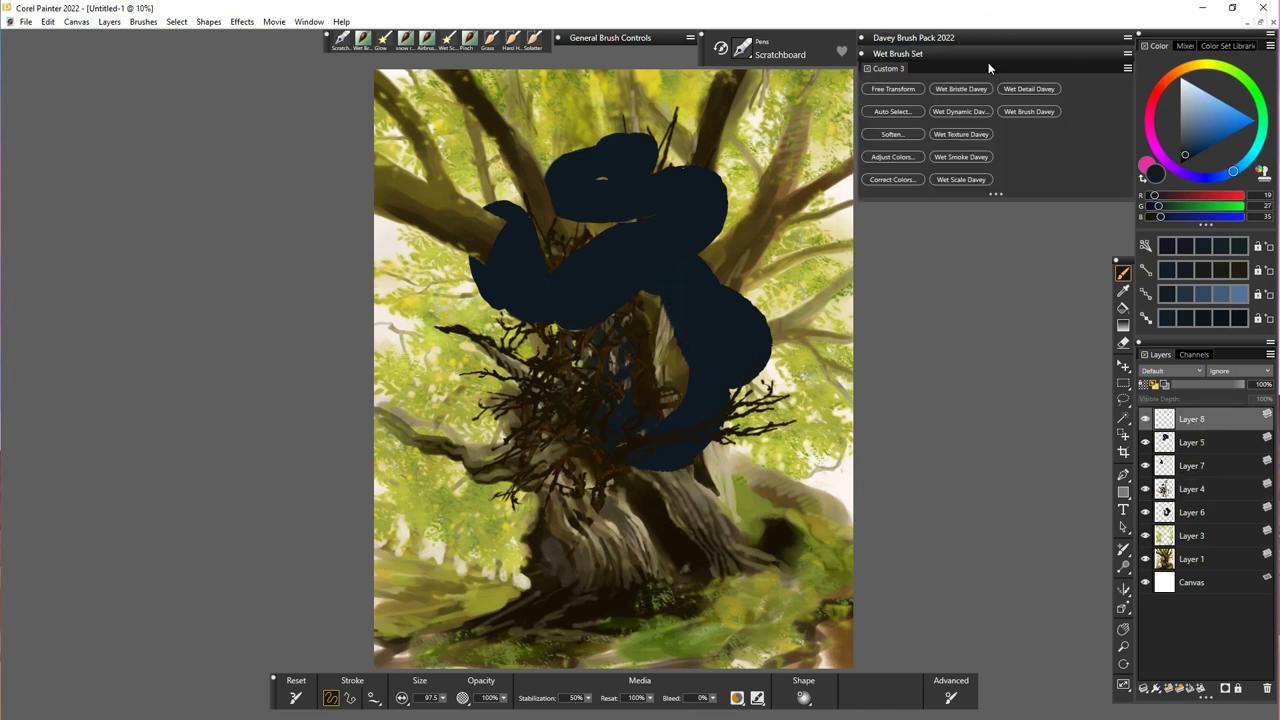
pyautogui.click(962, 181)
pyautogui.doubleClick(988, 55)
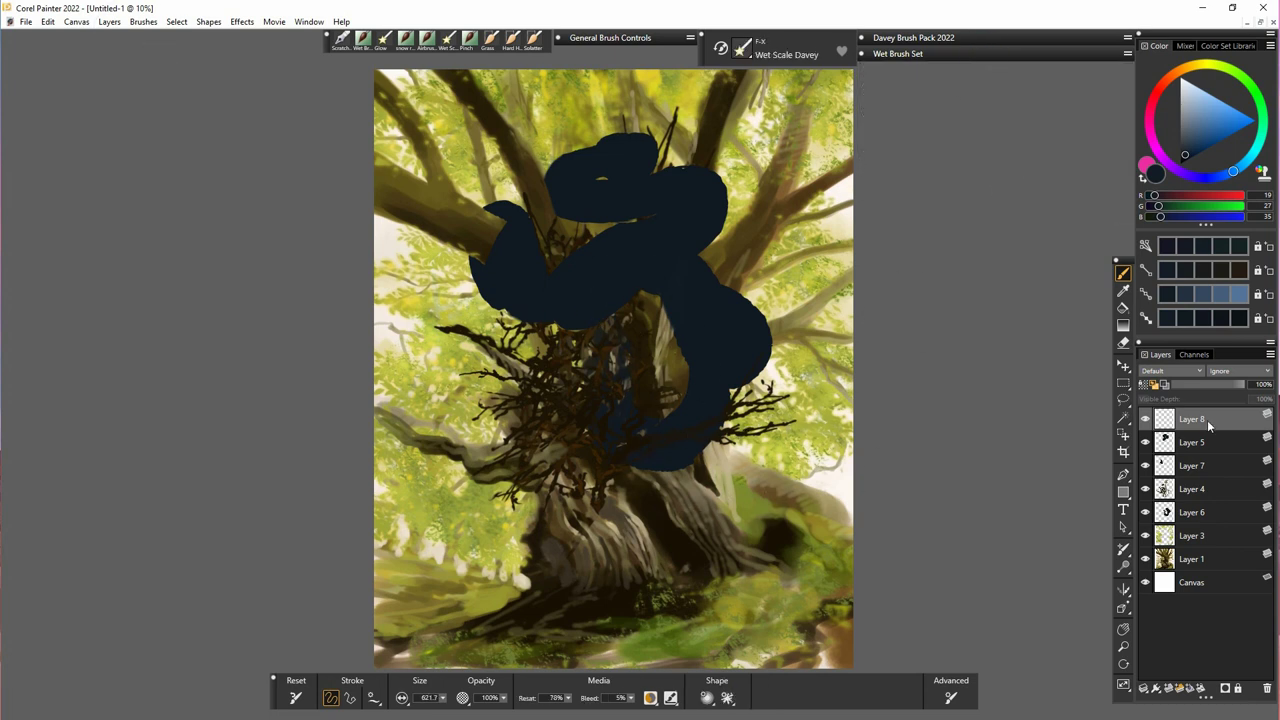
pyautogui.click(1208, 124)
pyautogui.moveTo(605, 552); pyautogui.dragTo(740, 546)
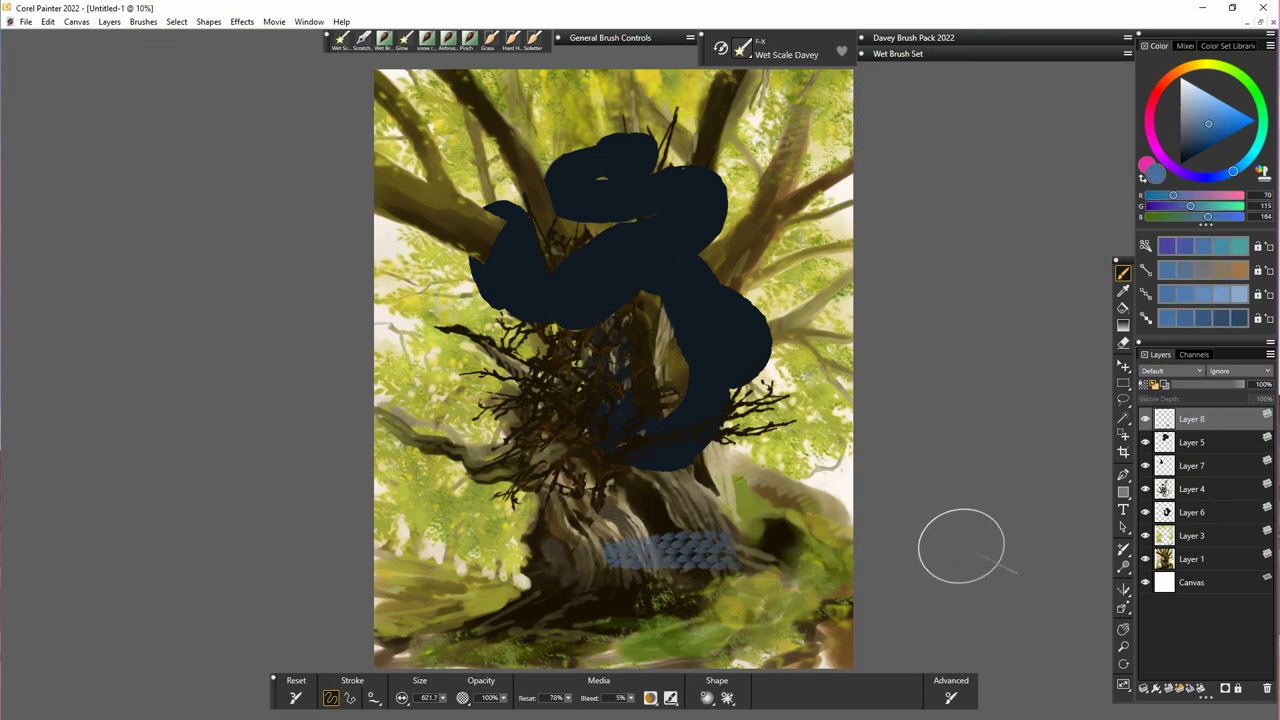
pyautogui.moveTo(600, 566); pyautogui.dragTo(768, 530)
pyautogui.hotkey('ctrl', 'z')
# - Paint a strip of blue scales across the upper part of the trunk base on Layer 8 and erase its small-scaled end
pyautogui.moveTo(605, 476); pyautogui.dragTo(800, 458)
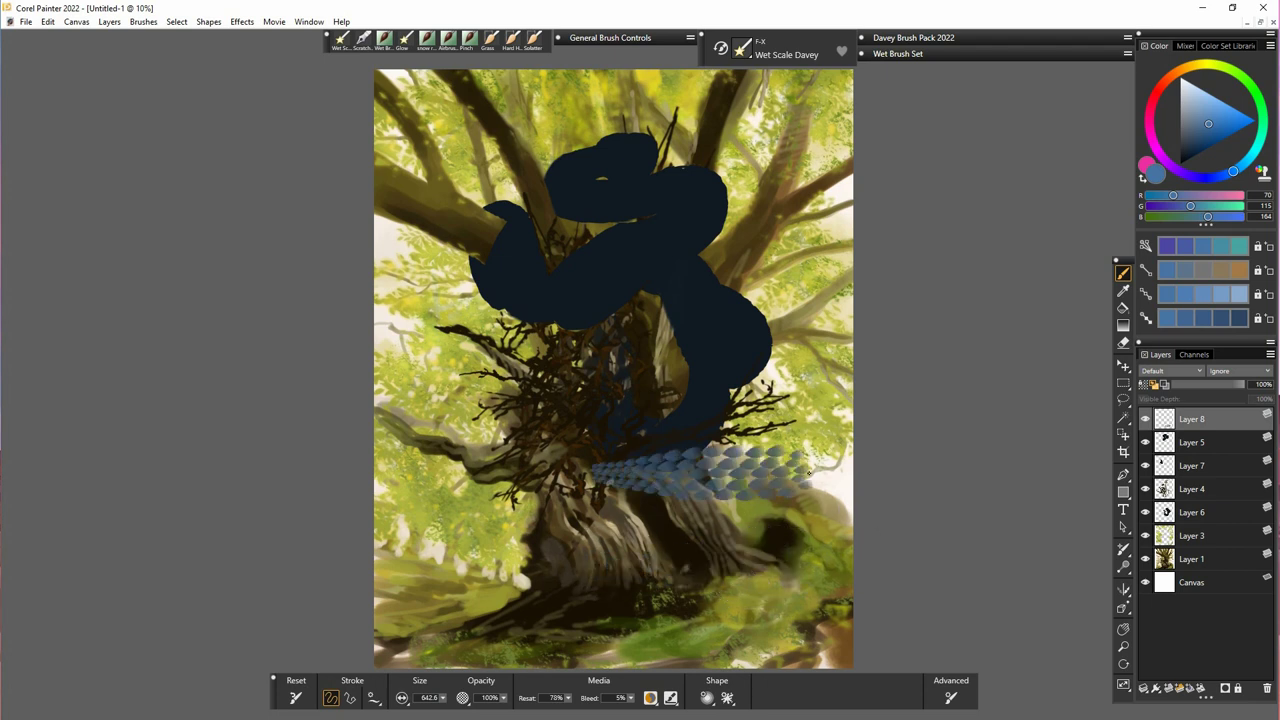
pyautogui.press('n')
pyautogui.moveTo(624, 459)
pyautogui.mouseDown()
pyautogui.moveTo(622, 472)
pyautogui.moveTo(596, 474)
pyautogui.mouseUp()
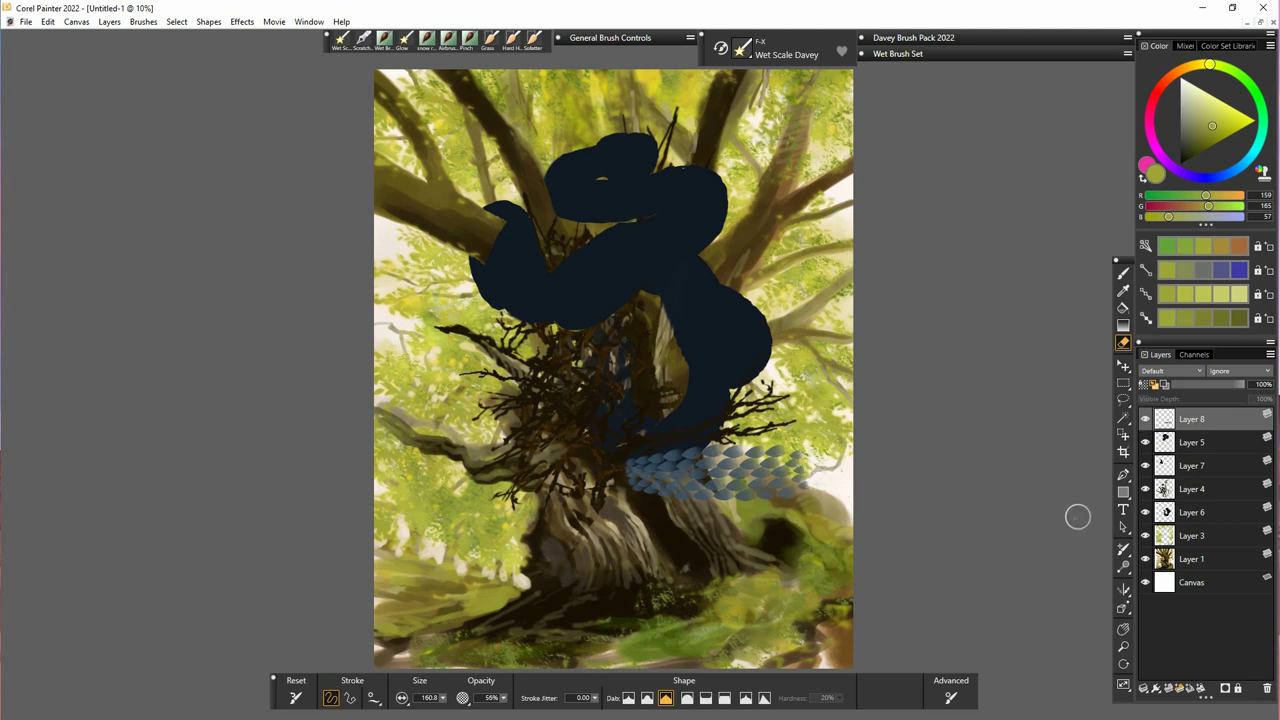
# - Move the blue scale strip onto the creature's middle coil and rotate it to follow the coil's slope
pyautogui.click(1123, 366)
pyautogui.moveTo(745, 486)
pyautogui.mouseDown()
pyautogui.moveTo(657, 303)
pyautogui.moveTo(673, 328)
pyautogui.mouseUp()
pyautogui.click(361, 698)
pyautogui.moveTo(583, 340); pyautogui.dragTo(527, 346)
pyautogui.press('Return')
# - Reposition the scale strip on the middle coil and distort its corners so it fits the coil's shape
pyautogui.moveTo(613, 296); pyautogui.dragTo(619, 305)
pyautogui.click(361, 698)
pyautogui.click(472, 698)
pyautogui.moveTo(711, 216); pyautogui.dragTo(668, 218)
pyautogui.moveTo(500, 333); pyautogui.dragTo(522, 339)
pyautogui.moveTo(500, 216); pyautogui.dragTo(484, 201)
pyautogui.moveTo(708, 342); pyautogui.dragTo(699, 340)
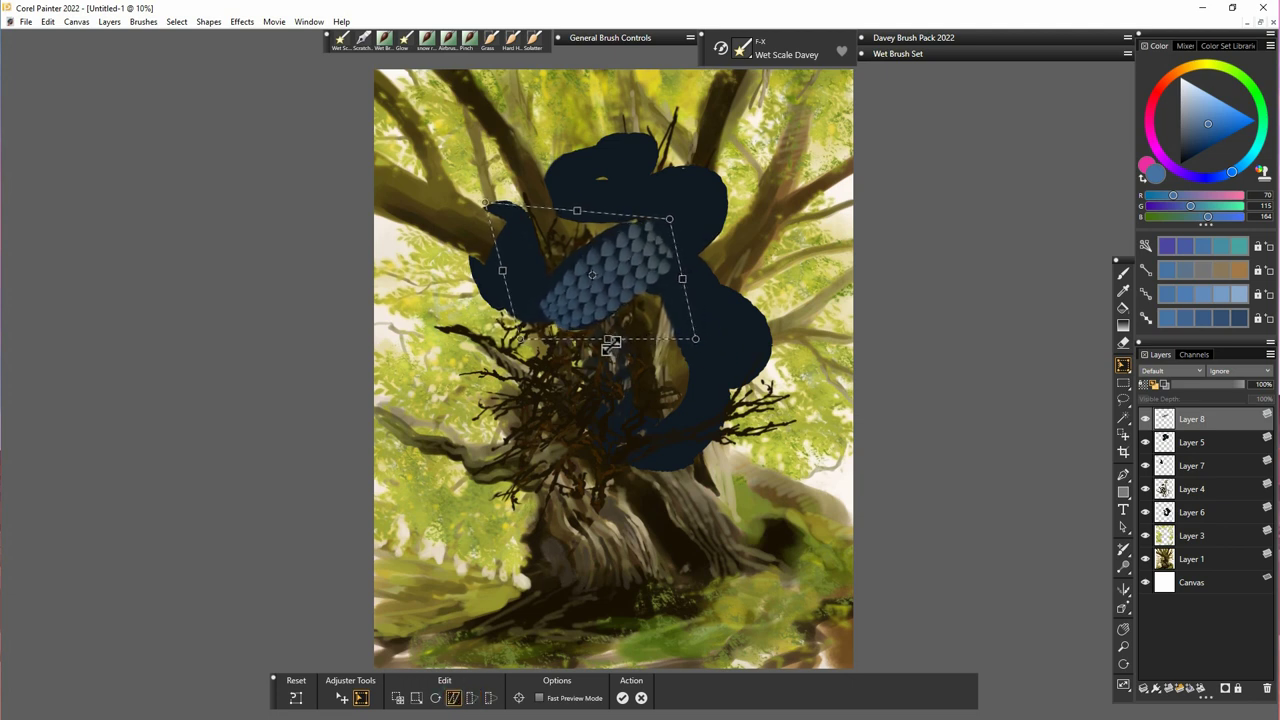
pyautogui.press('Return')
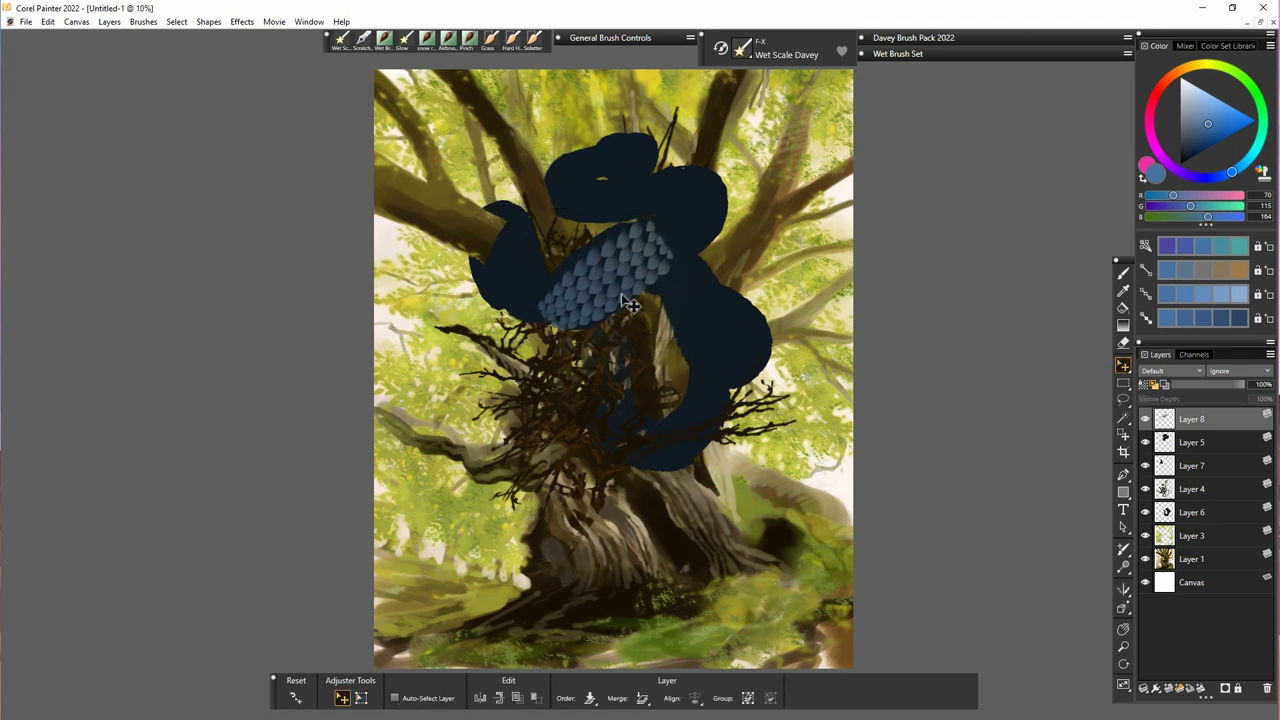
# - Duplicate the scale patch, shift the copy along the coil towards the tail, and place its layer beneath Layer 8
pyautogui.hotkey('ctrl', 'c')
pyautogui.hotkey('ctrl', 'v')
pyautogui.moveTo(640, 292)
pyautogui.mouseDown()
pyautogui.moveTo(701, 355)
pyautogui.moveTo(604, 288)
pyautogui.mouseUp()
pyautogui.click(1200, 424)
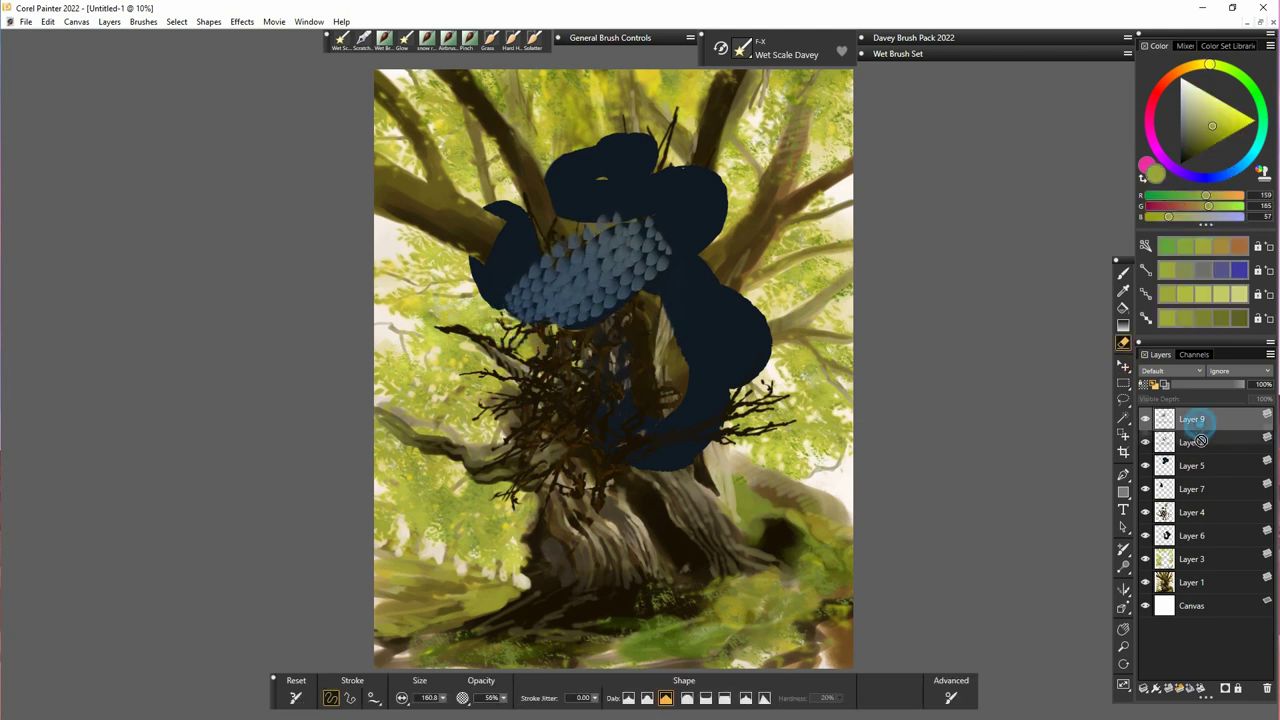
pyautogui.moveTo(1200, 441); pyautogui.dragTo(1200, 444)
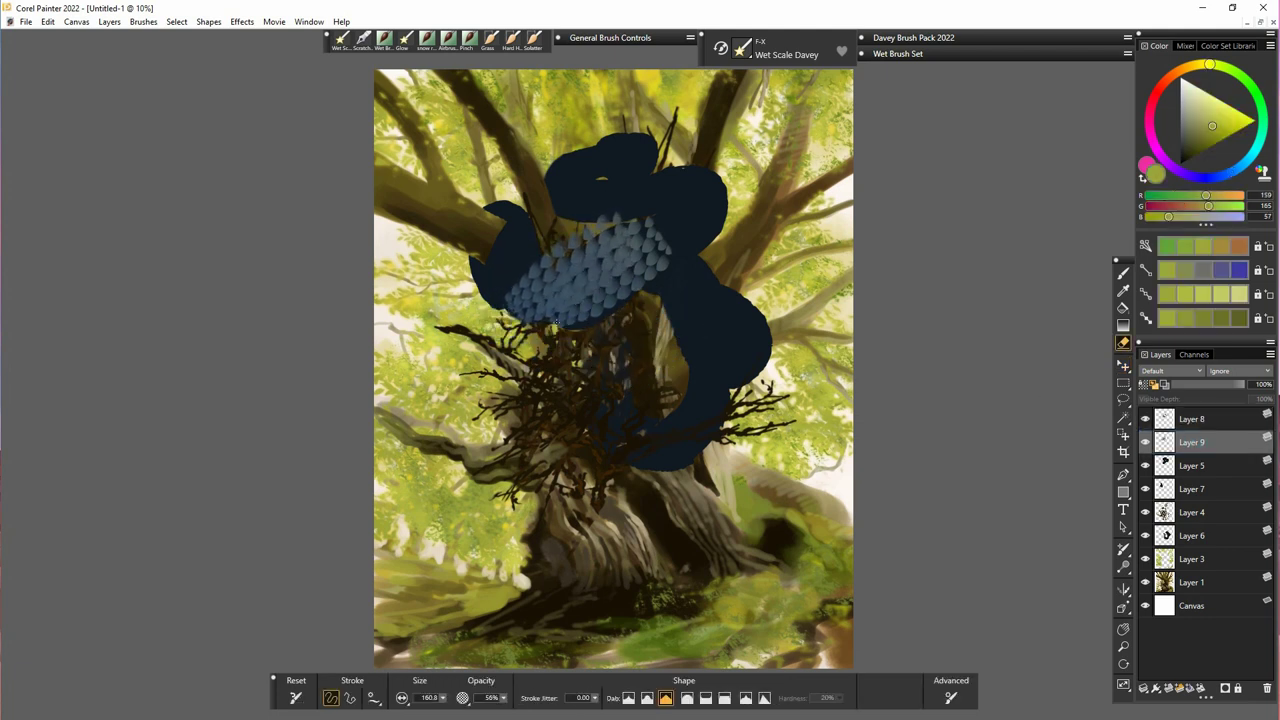
# - Erase the copied scales that overhang the coil on Layer 9, toggling Layer 8 to check the overlap
pyautogui.moveTo(527, 268)
pyautogui.mouseDown()
pyautogui.moveTo(576, 244)
pyautogui.moveTo(563, 299)
pyautogui.moveTo(650, 221)
pyautogui.mouseUp()
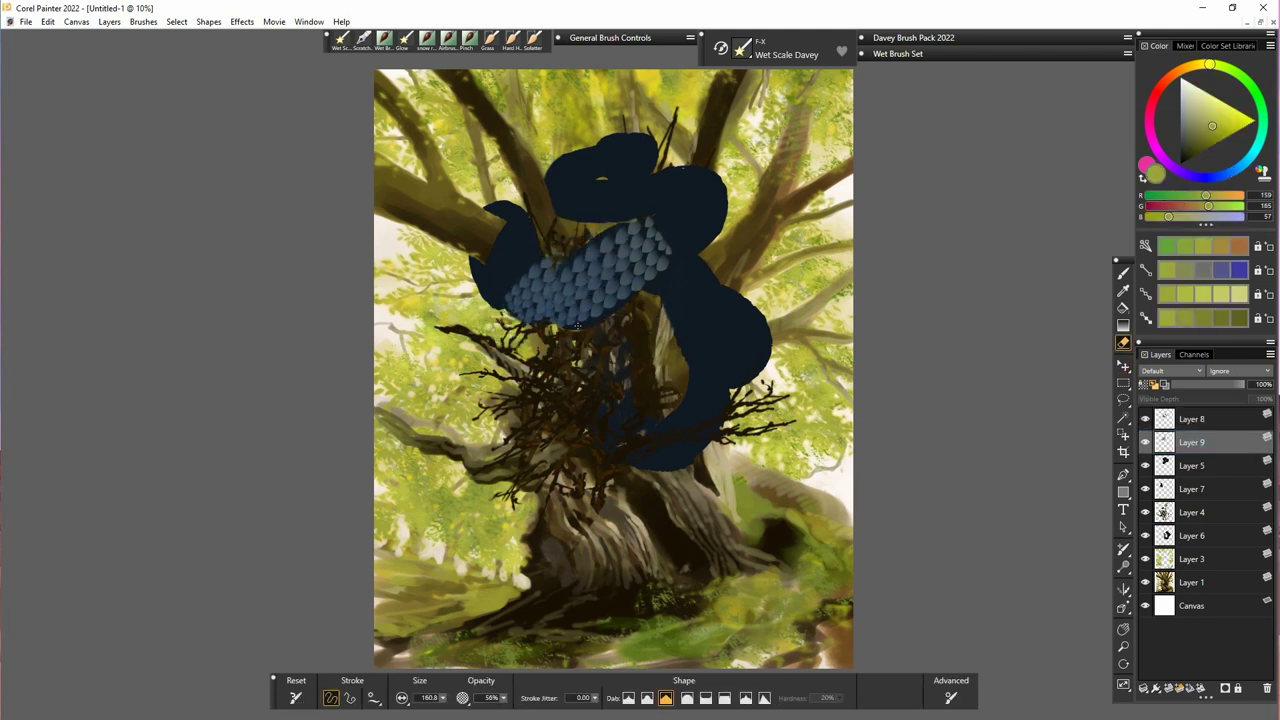
pyautogui.click(1145, 419)
pyautogui.click(1145, 419)
pyautogui.click(1196, 424)
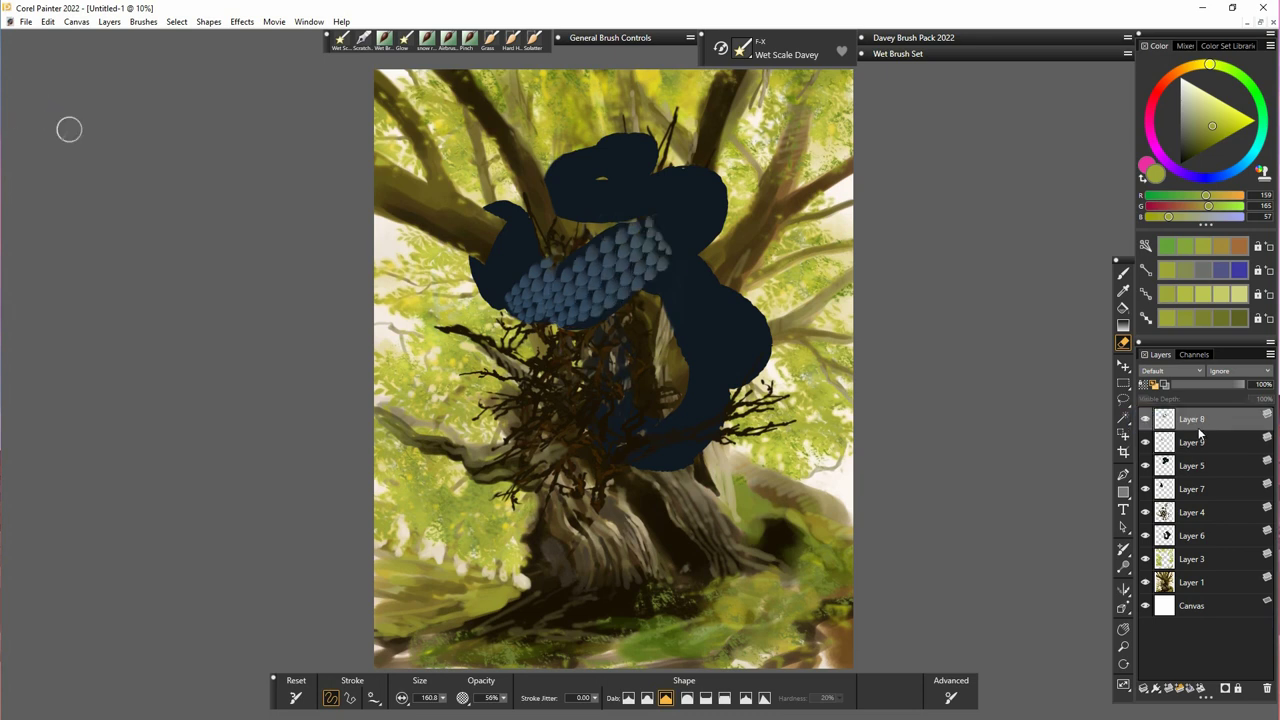
# - Skew the copied scale patch on Layer 9 slightly so it follows the bend of the coil towards the tail
pyautogui.click(1200, 443)
pyautogui.press('f')
pyautogui.click(362, 699)
pyautogui.click(480, 697)
pyautogui.moveTo(563, 210); pyautogui.dragTo(565, 216)
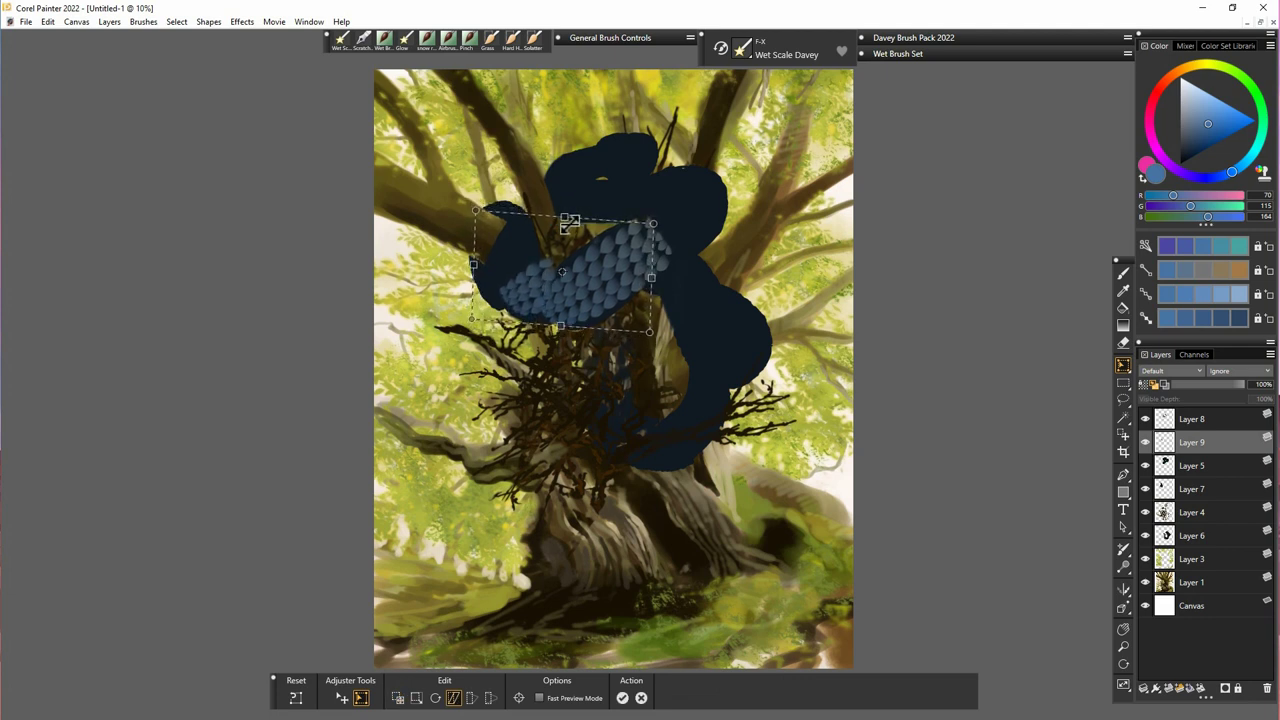
pyautogui.moveTo(651, 278); pyautogui.dragTo(648, 283)
pyautogui.press('Return')
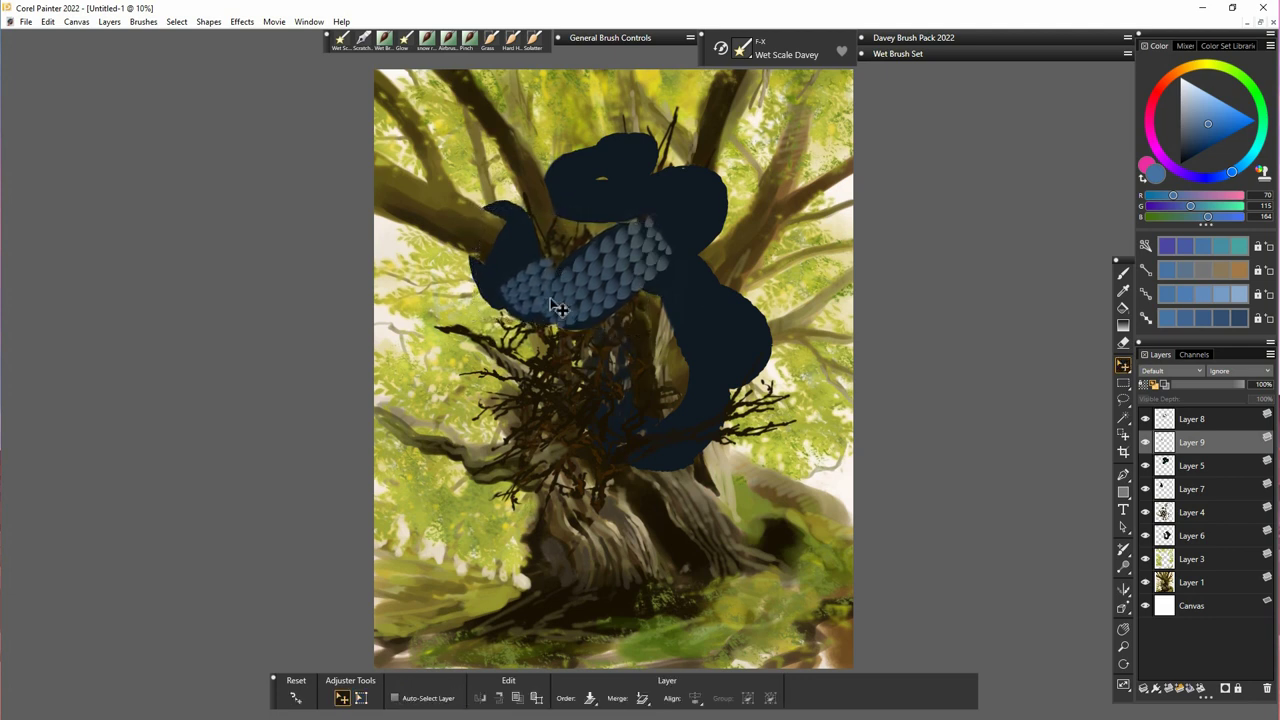
# - Stretch the original scale patch on Layer 8 slightly upward to cover the coil's upper edge
pyautogui.click(1190, 421)
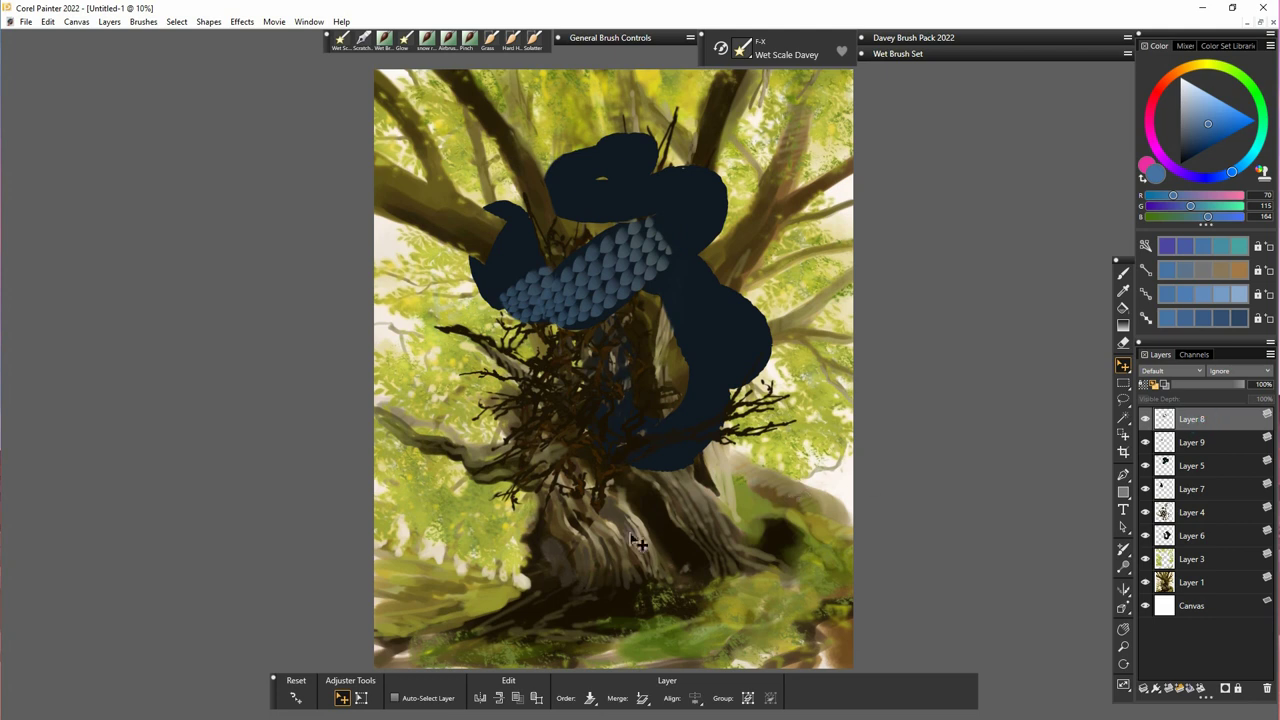
pyautogui.click(361, 698)
pyautogui.moveTo(594, 213); pyautogui.dragTo(594, 208)
pyautogui.press('Return')
# - Swell the scales along the middle of the coil on Layer 8 with the Bulge brush to give the body roundness
pyautogui.click(1000, 40)
pyautogui.click(1097, 140)
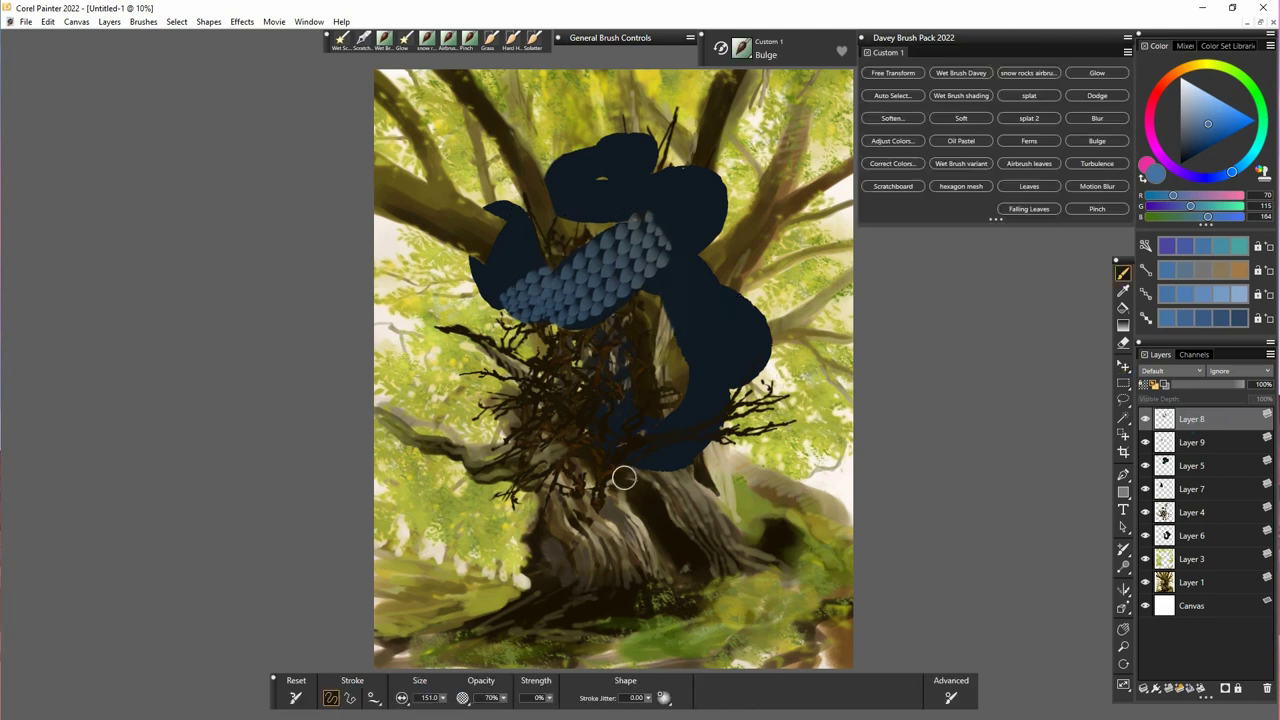
pyautogui.moveTo(599, 283)
pyautogui.mouseDown()
pyautogui.moveTo(649, 243)
pyautogui.moveTo(589, 278)
pyautogui.mouseUp()
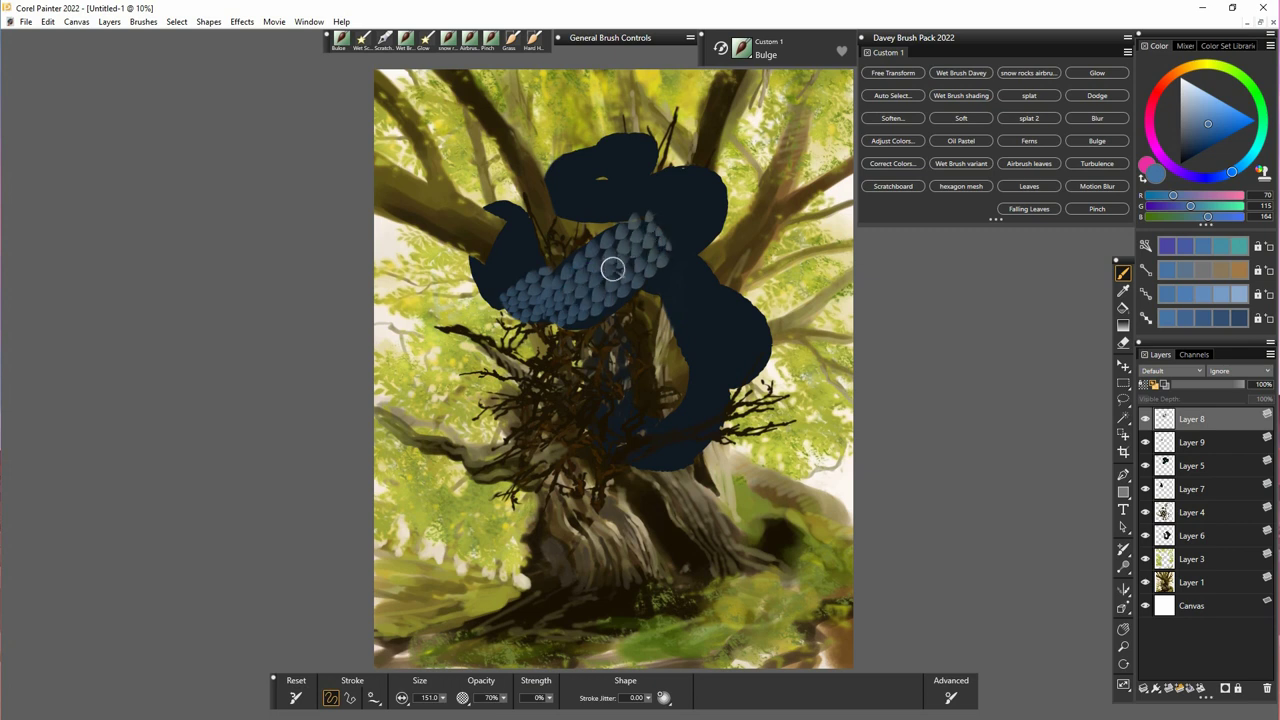
pyautogui.moveTo(633, 245); pyautogui.dragTo(638, 243)
pyautogui.click(621, 261)
pyautogui.moveTo(579, 295)
pyautogui.mouseDown()
pyautogui.moveTo(607, 243)
pyautogui.moveTo(636, 237)
pyautogui.moveTo(643, 264)
pyautogui.moveTo(623, 281)
pyautogui.moveTo(651, 243)
pyautogui.moveTo(567, 287)
pyautogui.moveTo(571, 303)
pyautogui.moveTo(639, 273)
pyautogui.mouseUp()
pyautogui.click(607, 244)
# - Shrink the scales along the coil's edges on Layer 8 with the Pinch brush, enlarging the brush to 90.6 and 148.9
pyautogui.click(1097, 208)
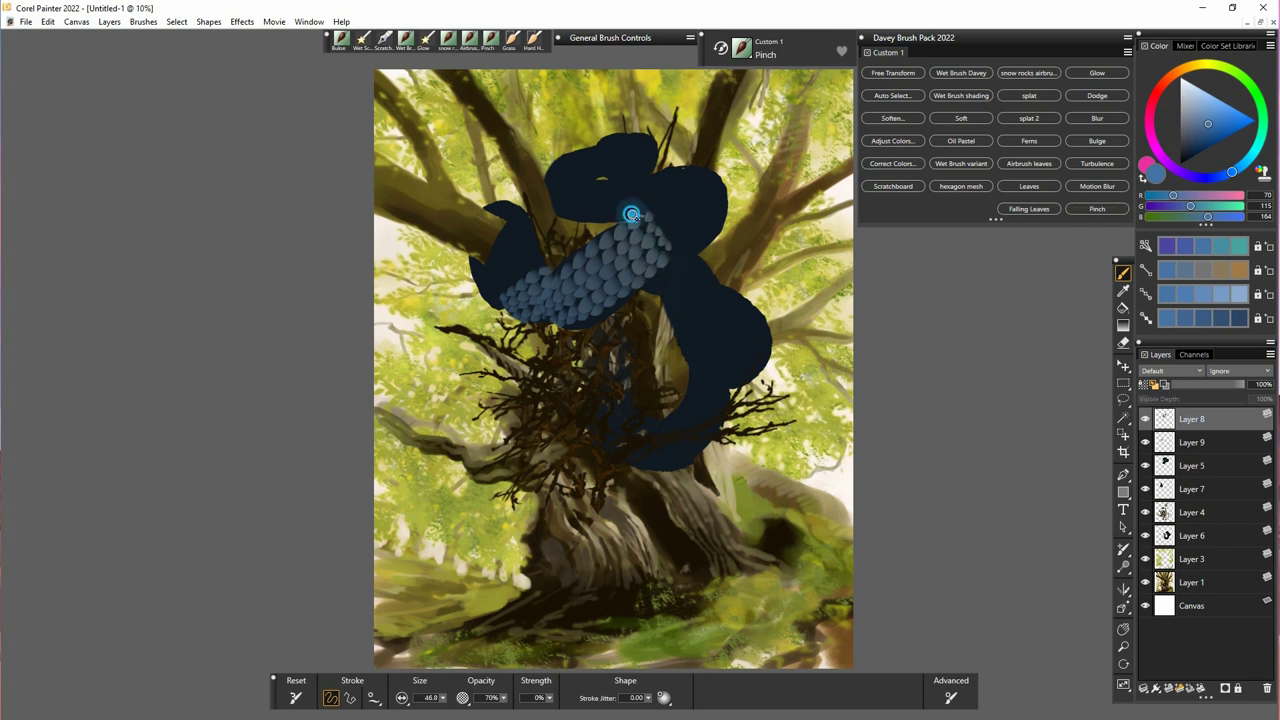
pyautogui.moveTo(643, 225); pyautogui.dragTo(648, 219)
pyautogui.moveTo(443, 698); pyautogui.dragTo(460, 711)
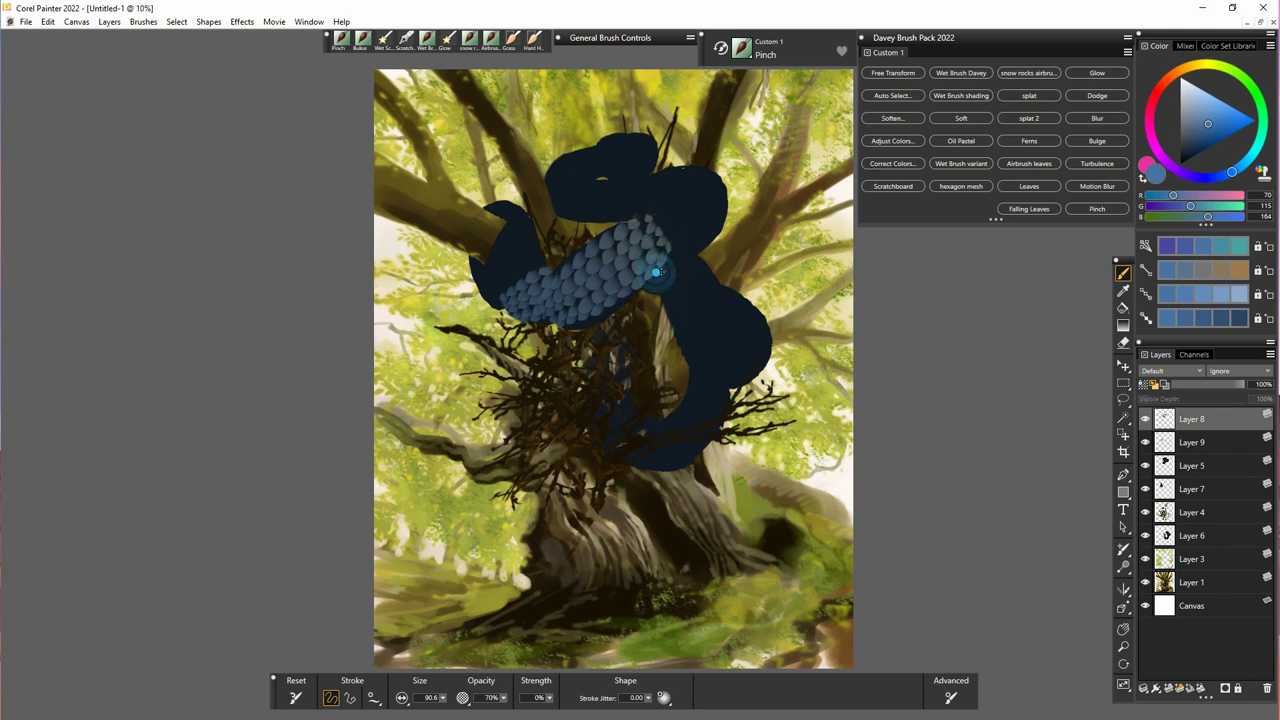
pyautogui.moveTo(443, 698); pyautogui.dragTo(464, 711)
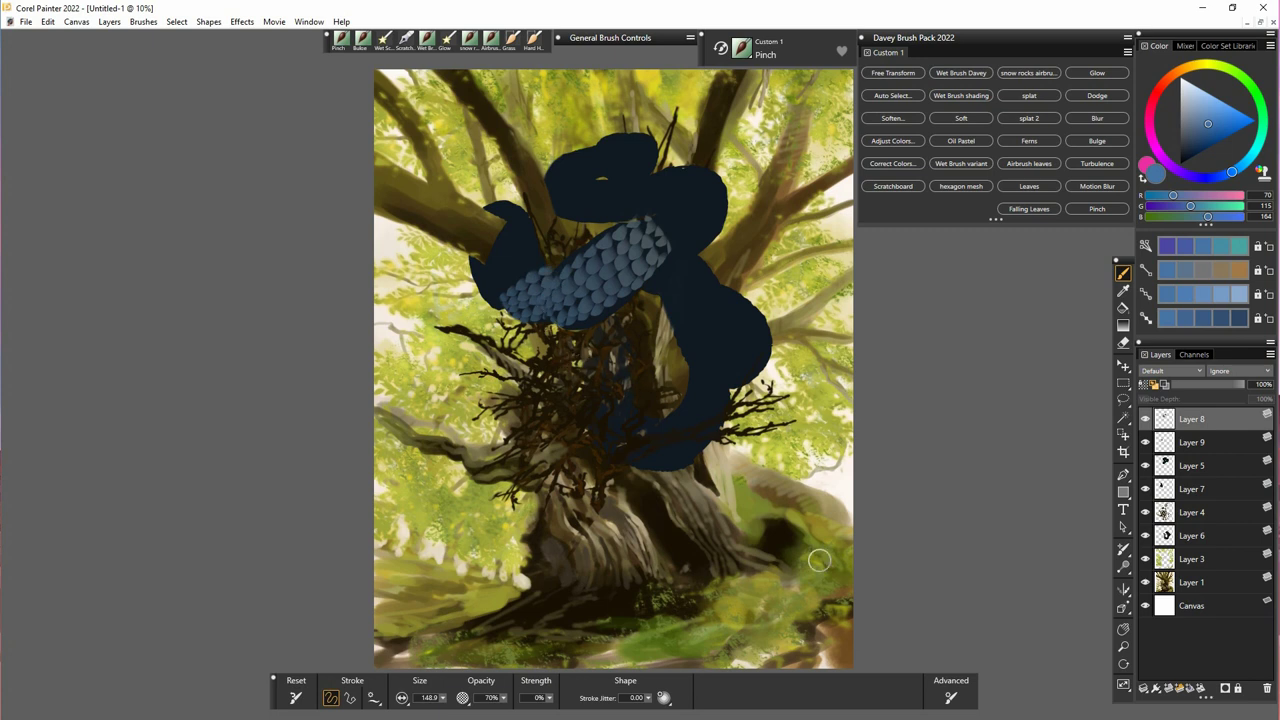
# - Glaze a brighter blue over the scales on Layer 8 with Wet Brush Davey at size 180.7
pyautogui.click(1097, 140)
pyautogui.click(1208, 292)
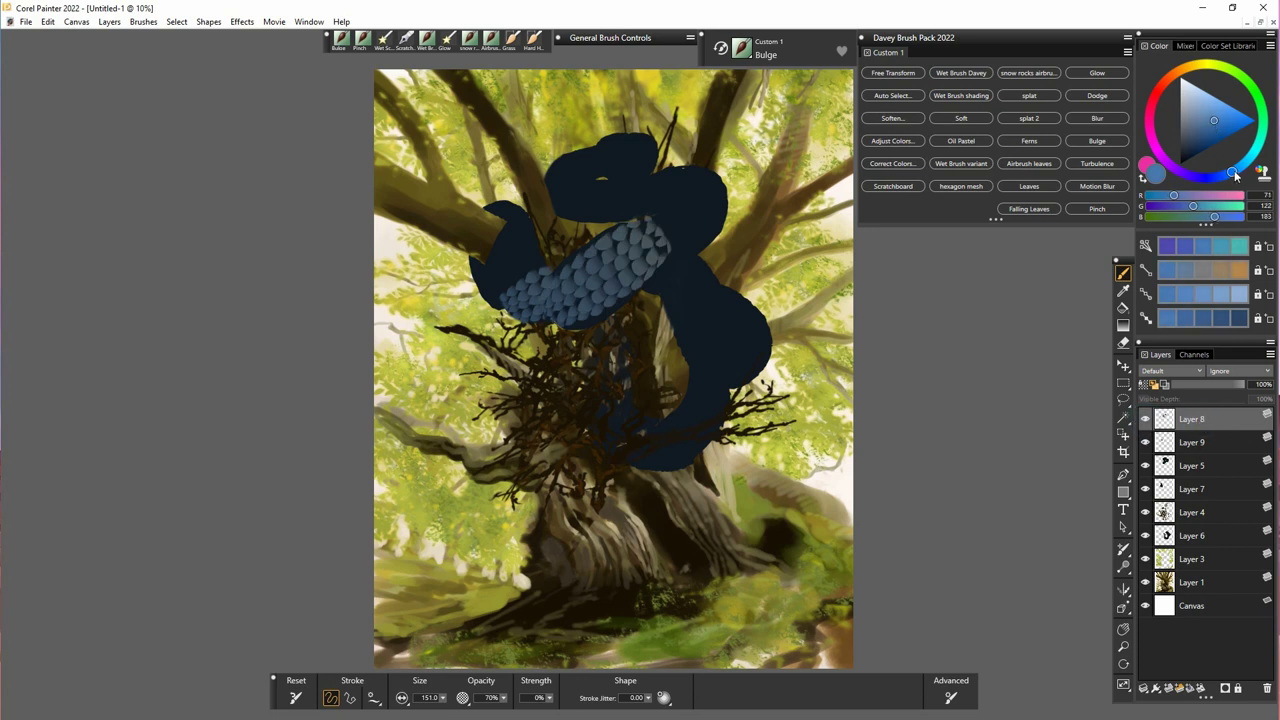
pyautogui.click(427, 42)
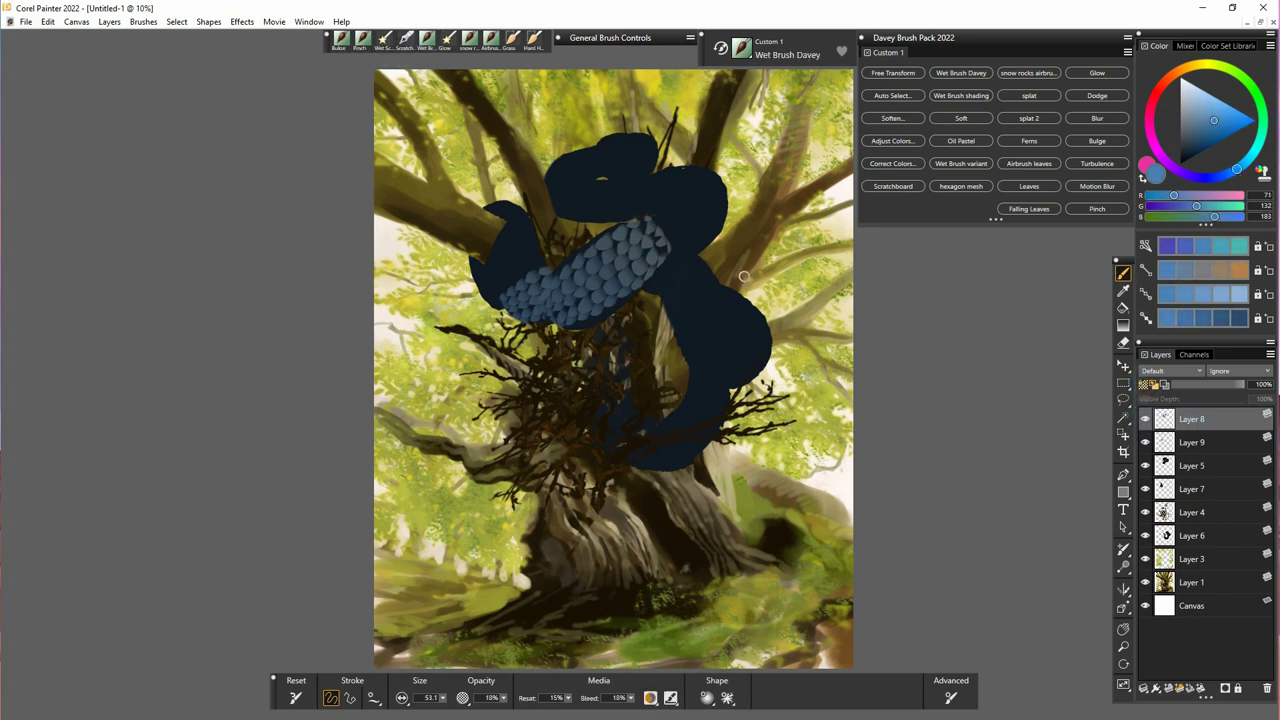
pyautogui.moveTo(445, 701); pyautogui.dragTo(464, 701)
pyautogui.moveTo(603, 293)
pyautogui.mouseDown()
pyautogui.moveTo(659, 247)
pyautogui.moveTo(586, 291)
pyautogui.moveTo(626, 272)
pyautogui.moveTo(614, 264)
pyautogui.moveTo(606, 320)
pyautogui.moveTo(634, 240)
pyautogui.moveTo(586, 271)
pyautogui.mouseUp()
# - Add muted greyish-blue highlights to the scales at the wide end of the patch on Layer 8
pyautogui.click(1204, 121)
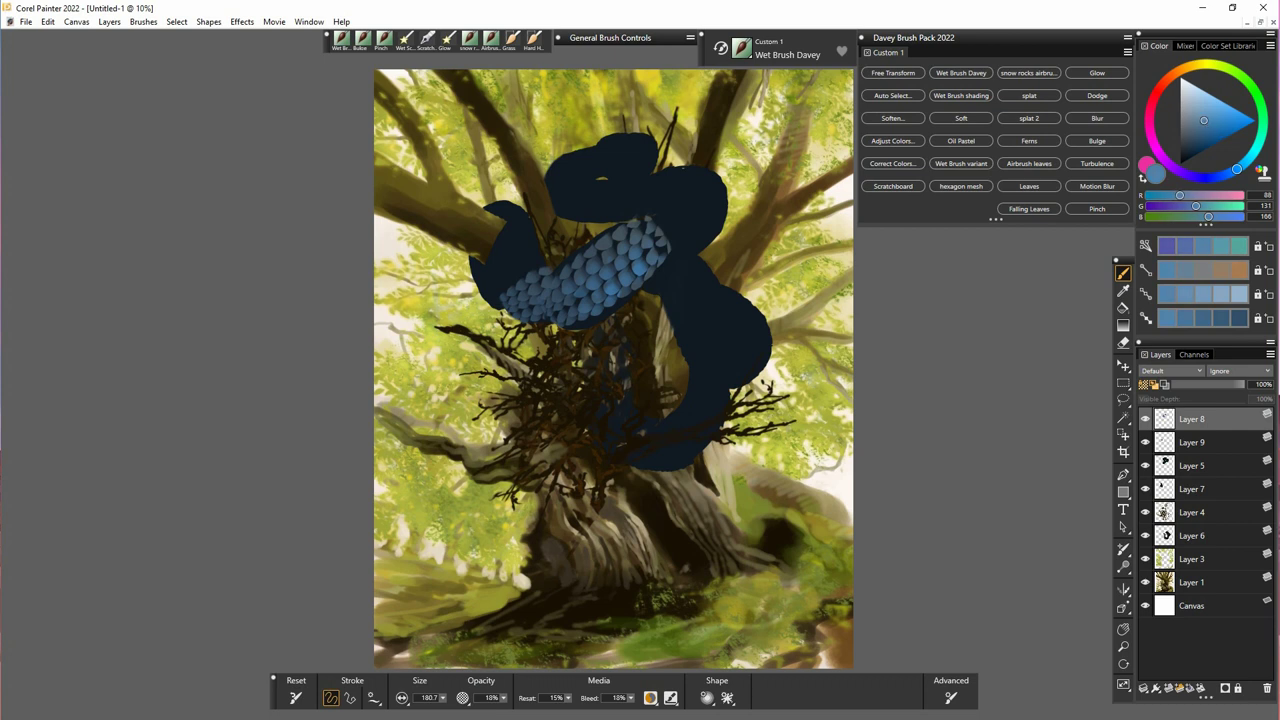
pyautogui.moveTo(663, 247)
pyautogui.mouseDown()
pyautogui.moveTo(655, 276)
pyautogui.moveTo(664, 242)
pyautogui.mouseUp()
pyautogui.click(1199, 116)
pyautogui.click(1196, 121)
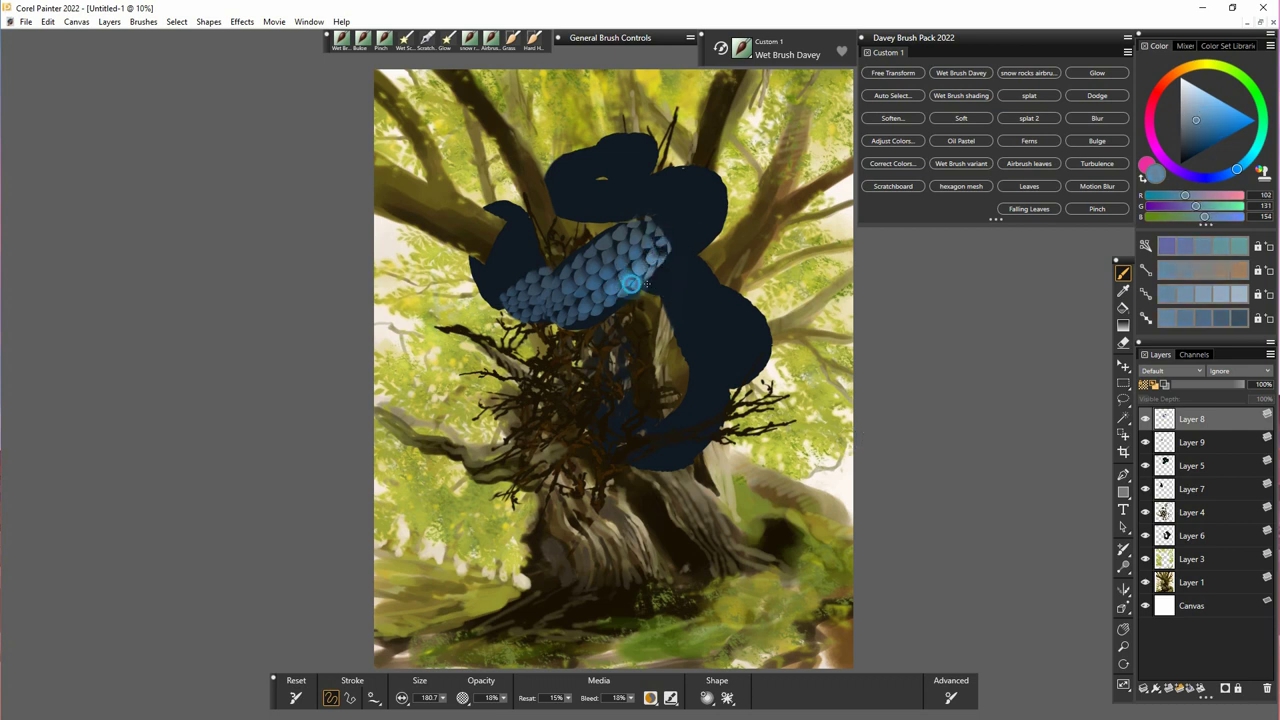
# - Paint a soft blue rim under the lower edge of the scaled coil on Layer 5 at brush size 121.5
pyautogui.click(1171, 466)
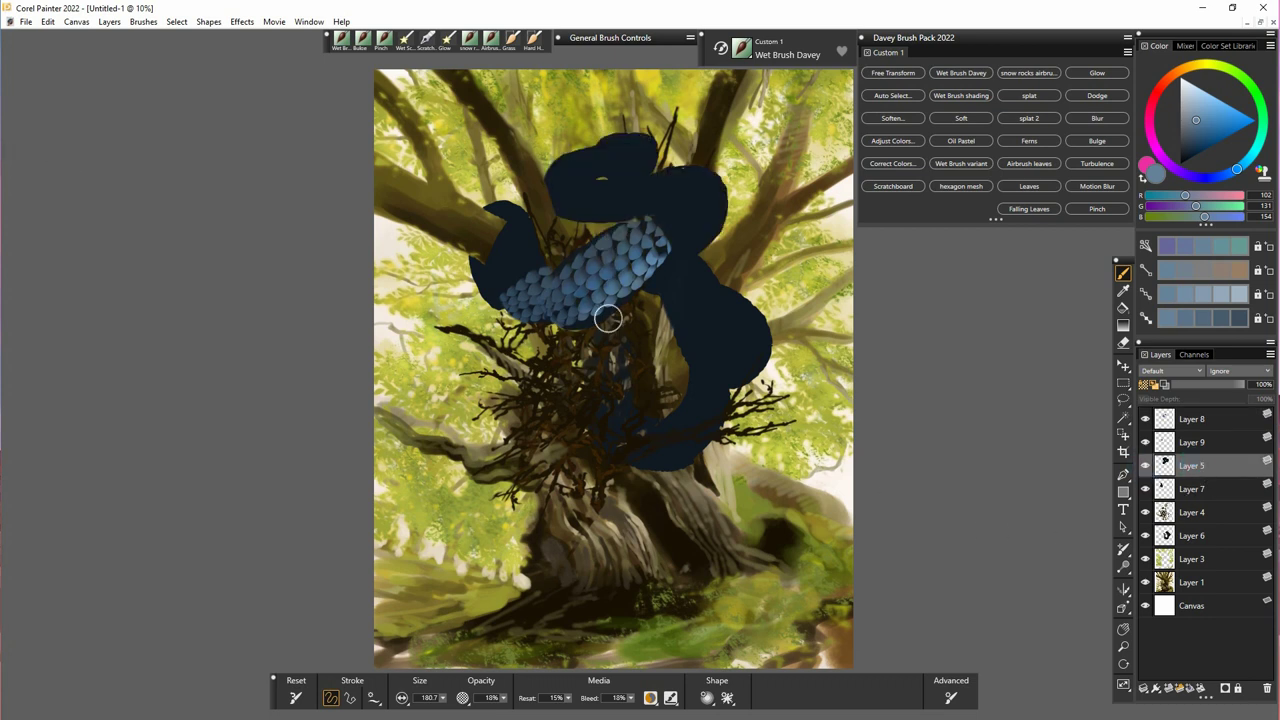
pyautogui.moveTo(572, 328); pyautogui.dragTo(590, 324)
pyautogui.hotkey('ctrl', 'z')
pyautogui.moveTo(443, 698); pyautogui.dragTo(438, 698)
pyautogui.moveTo(573, 328); pyautogui.dragTo(592, 320)
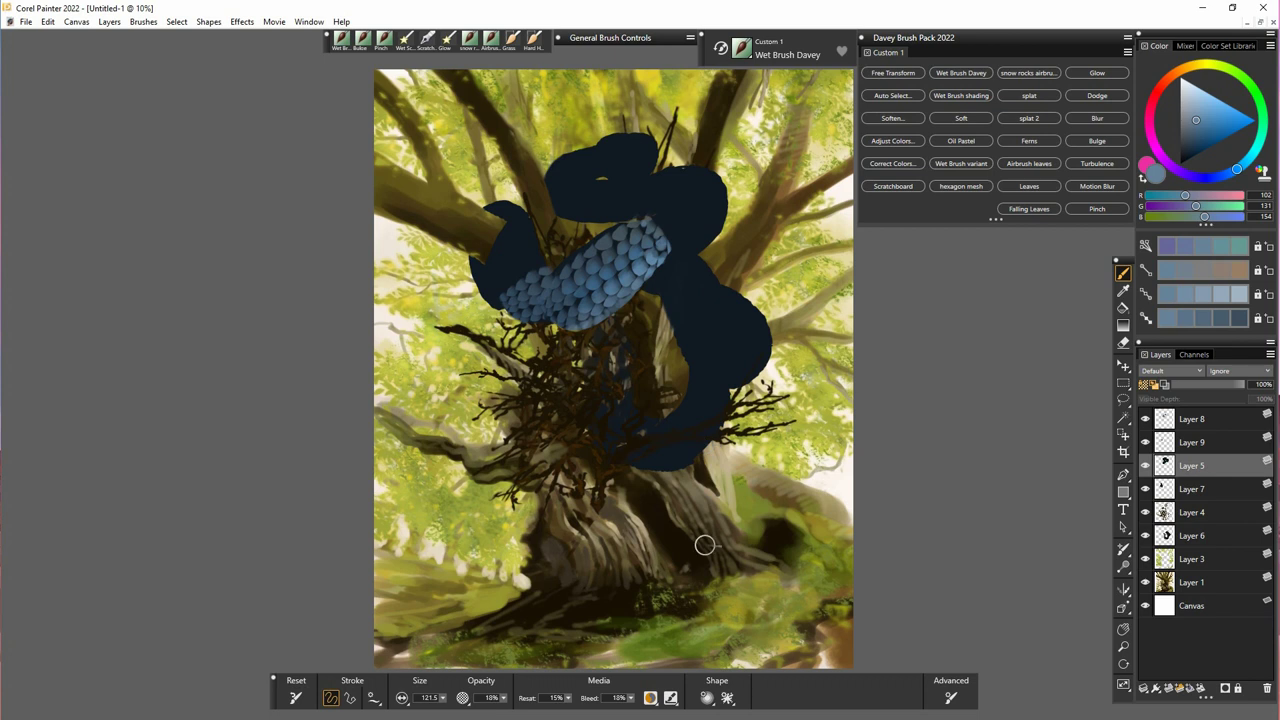
# - Paint lighter belly bands around the bend of the upper coil on Layer 5, reducing the brush to 90.2
pyautogui.moveTo(668, 257); pyautogui.dragTo(708, 249)
pyautogui.moveTo(443, 698); pyautogui.dragTo(437, 698)
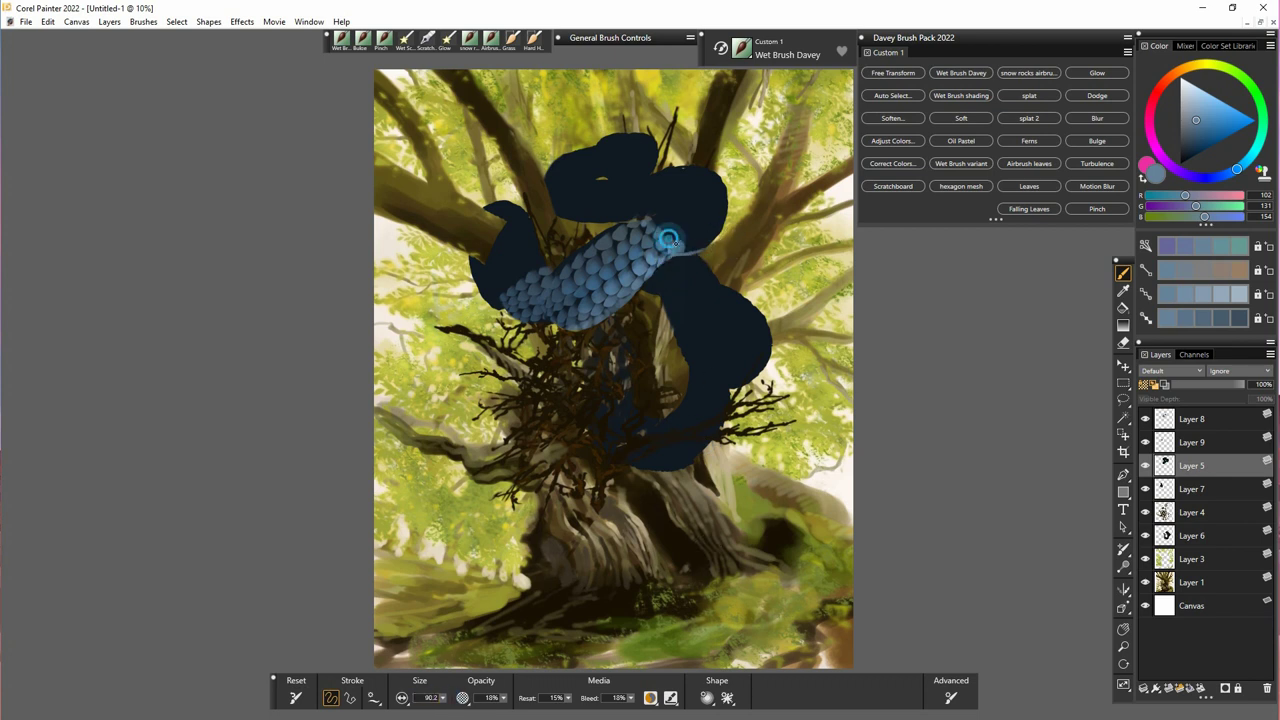
pyautogui.moveTo(689, 238); pyautogui.dragTo(710, 238)
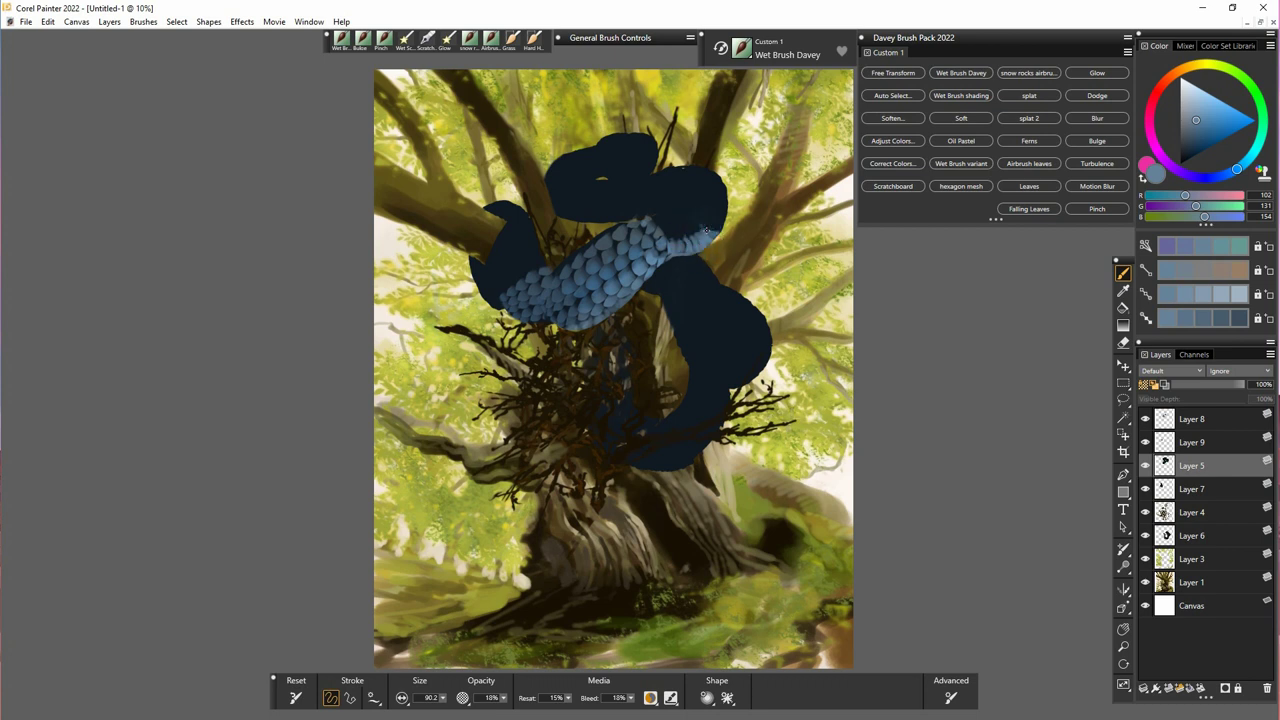
pyautogui.moveTo(694, 231)
pyautogui.mouseDown()
pyautogui.moveTo(694, 204)
pyautogui.moveTo(667, 209)
pyautogui.moveTo(704, 204)
pyautogui.mouseUp()
# - Sample darker blues and extend the belly bands under the creature's neck and along the outer bend on Layer 5
pyautogui.keyDown('alt'); pyautogui.click(563, 207); pyautogui.keyUp('alt')
pyautogui.moveTo(563, 207); pyautogui.dragTo(610, 221)
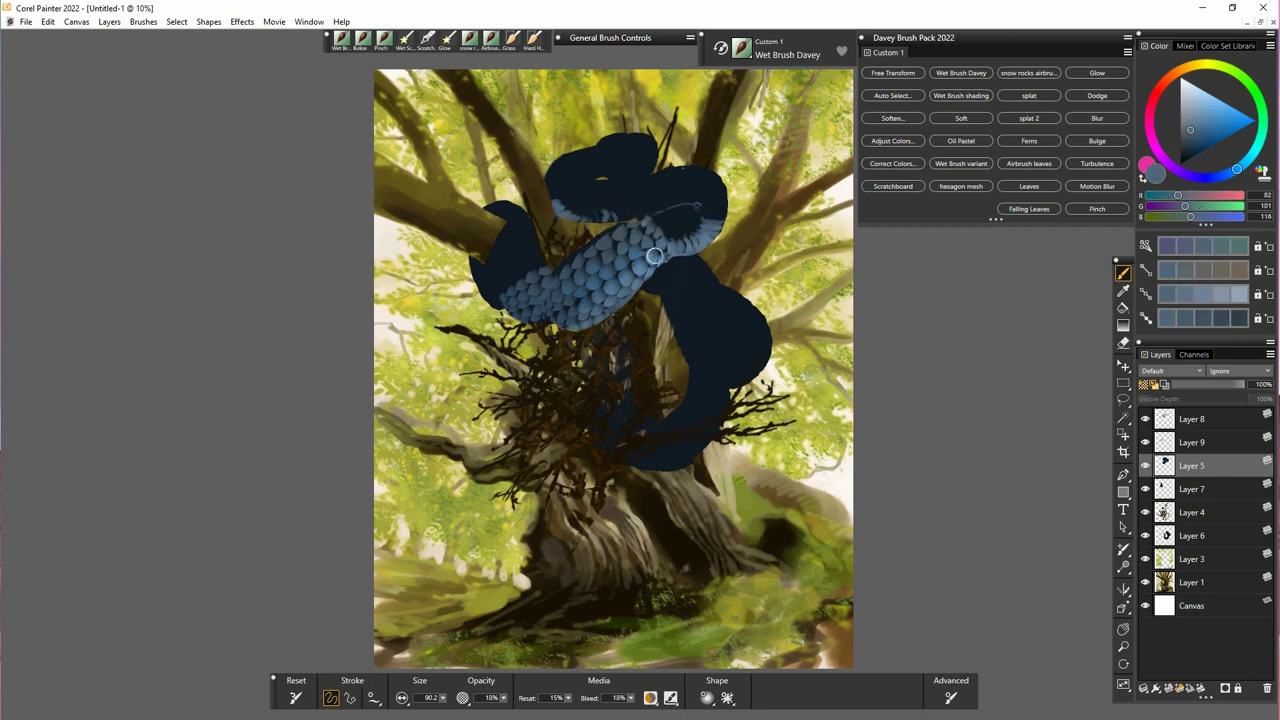
pyautogui.keyDown('alt'); pyautogui.click(618, 213); pyautogui.keyUp('alt')
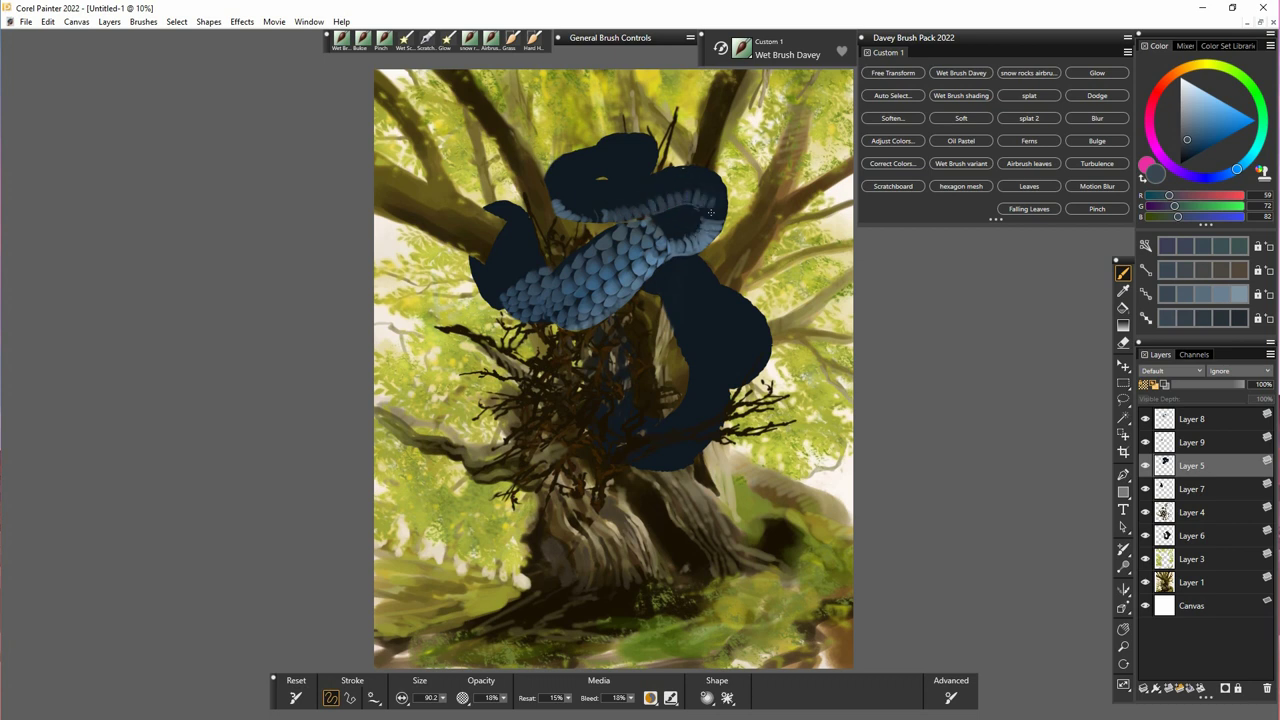
pyautogui.moveTo(709, 203)
pyautogui.mouseDown()
pyautogui.moveTo(726, 192)
pyautogui.moveTo(717, 245)
pyautogui.mouseUp()
# - Soften the wide end of the scale patch on Layer 8 with the eraser, returning to the brush
pyautogui.click(1188, 427)
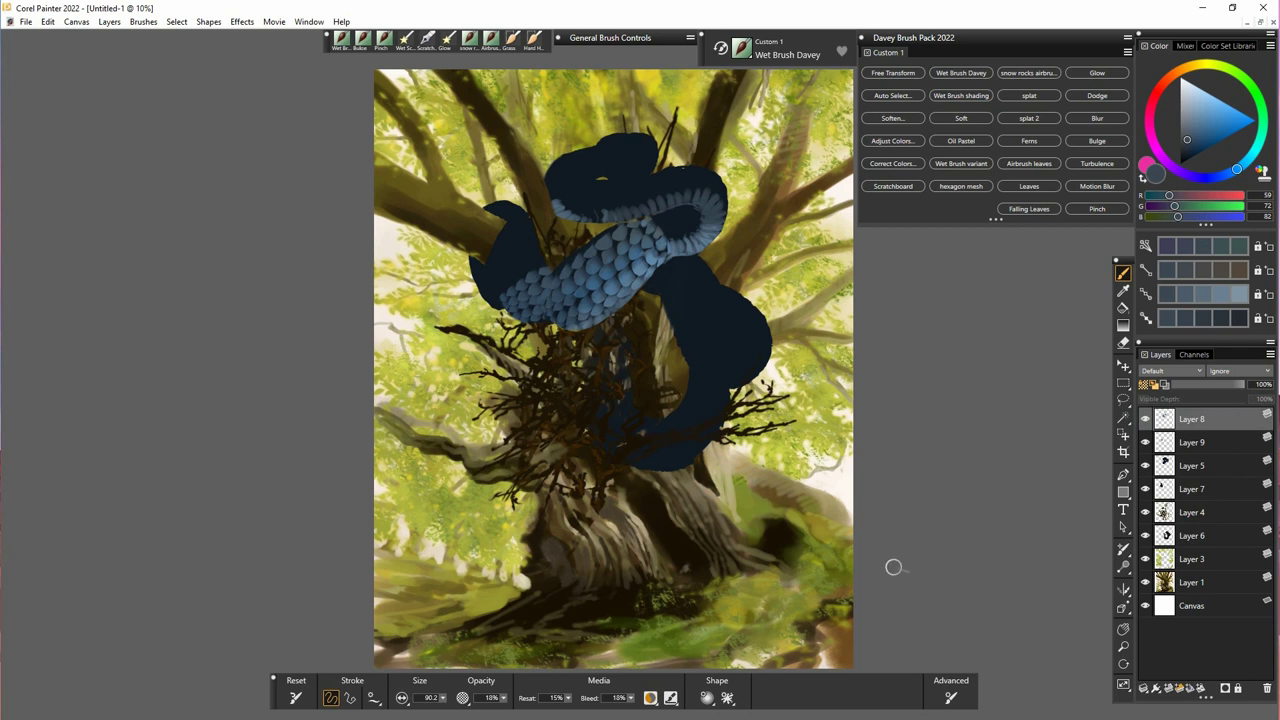
pyautogui.press('n')
pyautogui.moveTo(663, 265); pyautogui.dragTo(669, 265)
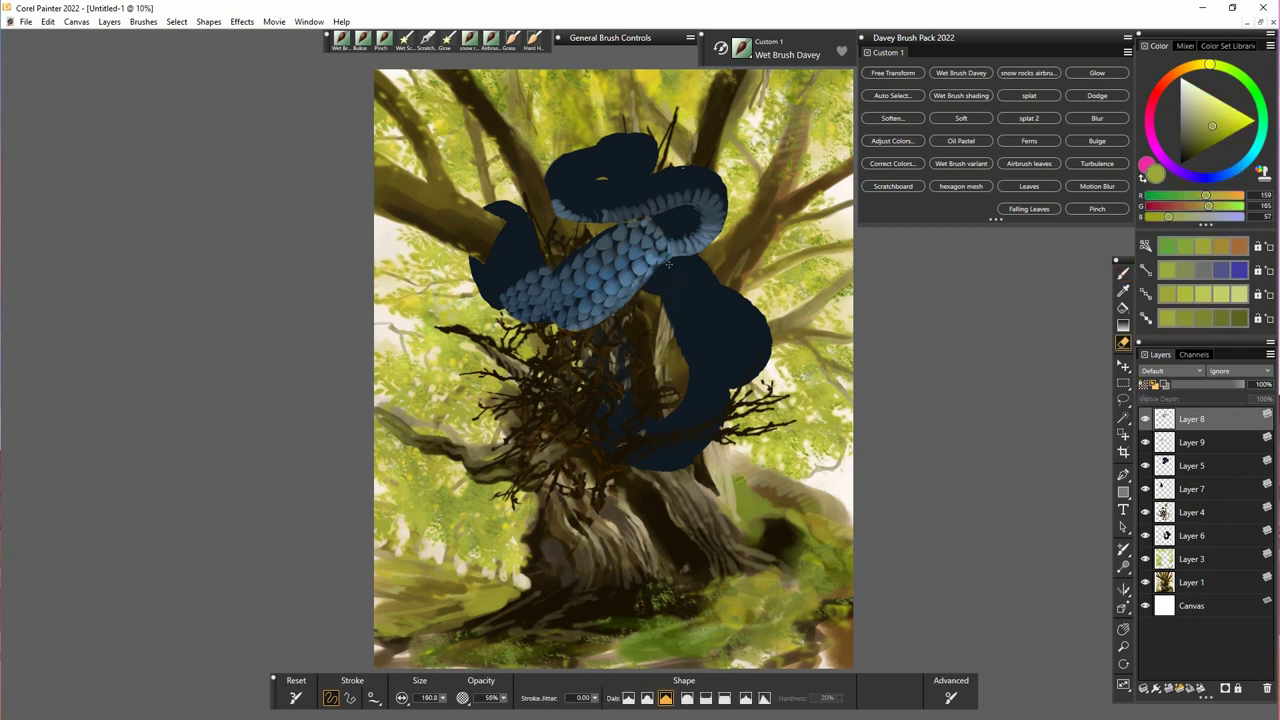
pyautogui.press('b')
pyautogui.keyDown('alt'); pyautogui.click(754, 320); pyautogui.keyUp('alt')
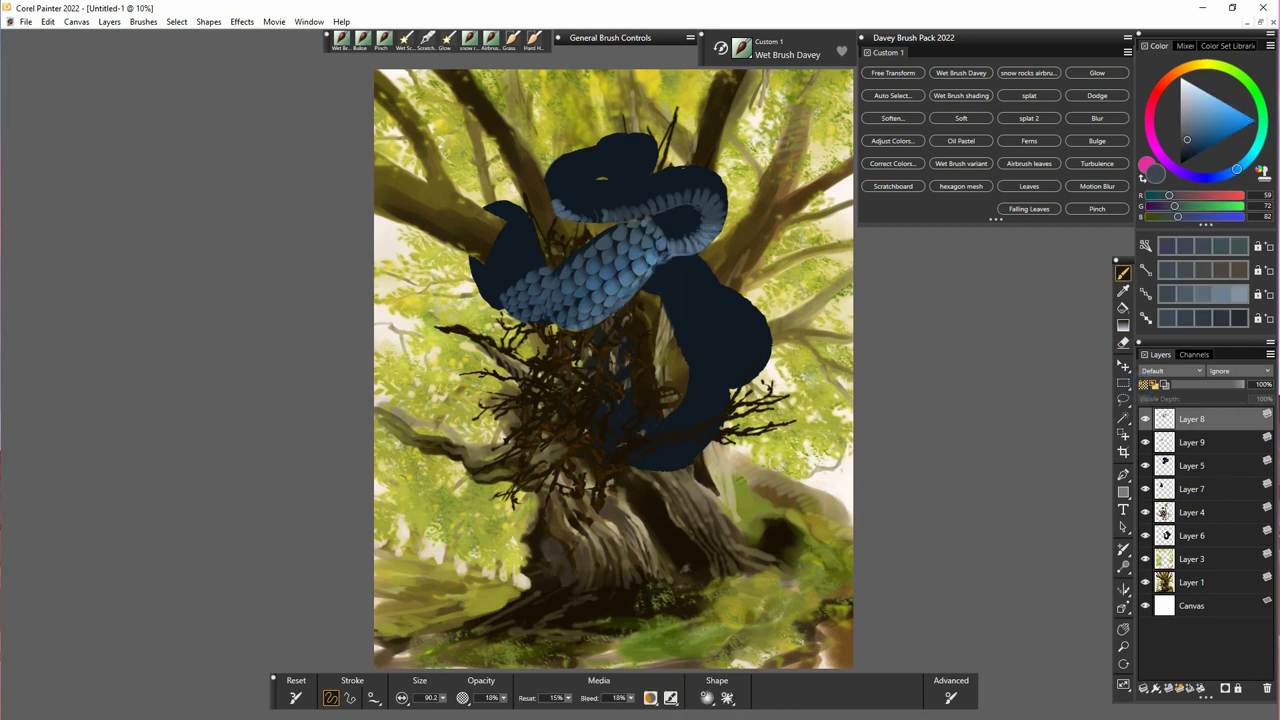
# - Shade the upper side of the scaled coil on Layer 8 with dark navy, enlarging the brush to 158.3
pyautogui.click(1189, 152)
pyautogui.moveTo(573, 285)
pyautogui.mouseDown()
pyautogui.moveTo(560, 297)
pyautogui.moveTo(572, 268)
pyautogui.mouseUp()
pyautogui.moveTo(443, 698); pyautogui.dragTo(450, 698)
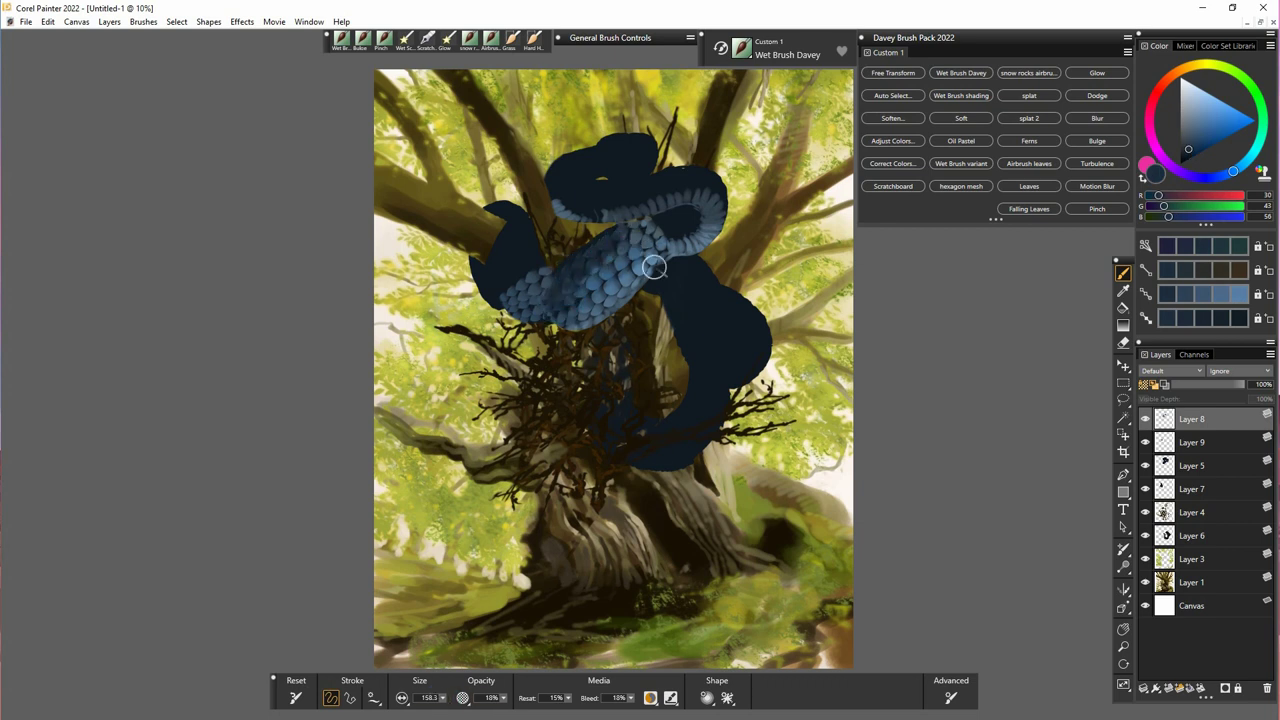
pyautogui.moveTo(603, 265)
pyautogui.mouseDown()
pyautogui.moveTo(583, 287)
pyautogui.moveTo(626, 227)
pyautogui.mouseUp()
pyautogui.moveTo(577, 297)
pyautogui.mouseDown()
pyautogui.moveTo(627, 253)
pyautogui.moveTo(560, 283)
pyautogui.moveTo(553, 302)
pyautogui.moveTo(603, 353)
pyautogui.moveTo(603, 306)
pyautogui.moveTo(572, 314)
pyautogui.moveTo(697, 340)
pyautogui.moveTo(647, 278)
pyautogui.moveTo(592, 290)
pyautogui.moveTo(638, 242)
pyautogui.moveTo(610, 259)
pyautogui.mouseUp()
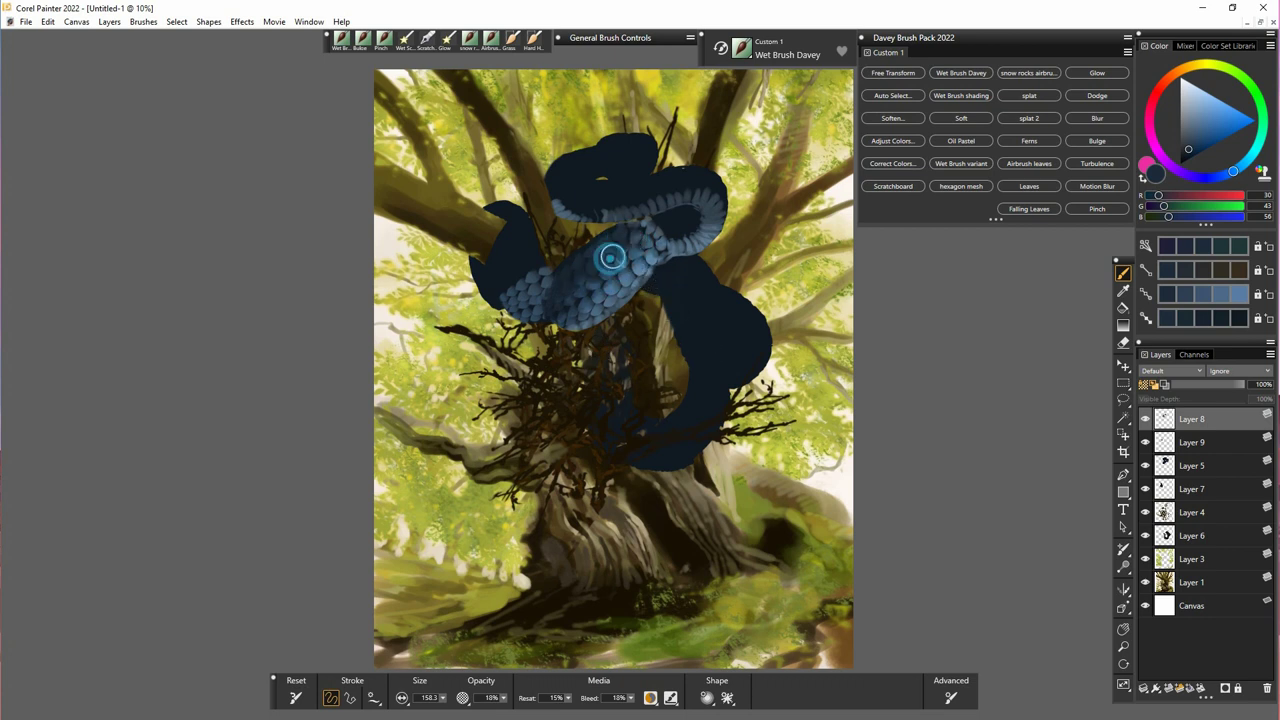
# - Erase the seam of the tail scale patch on Layer 9 and set the layer's opacity to 42%
pyautogui.click(1189, 445)
pyautogui.press('n')
pyautogui.click(1143, 385)
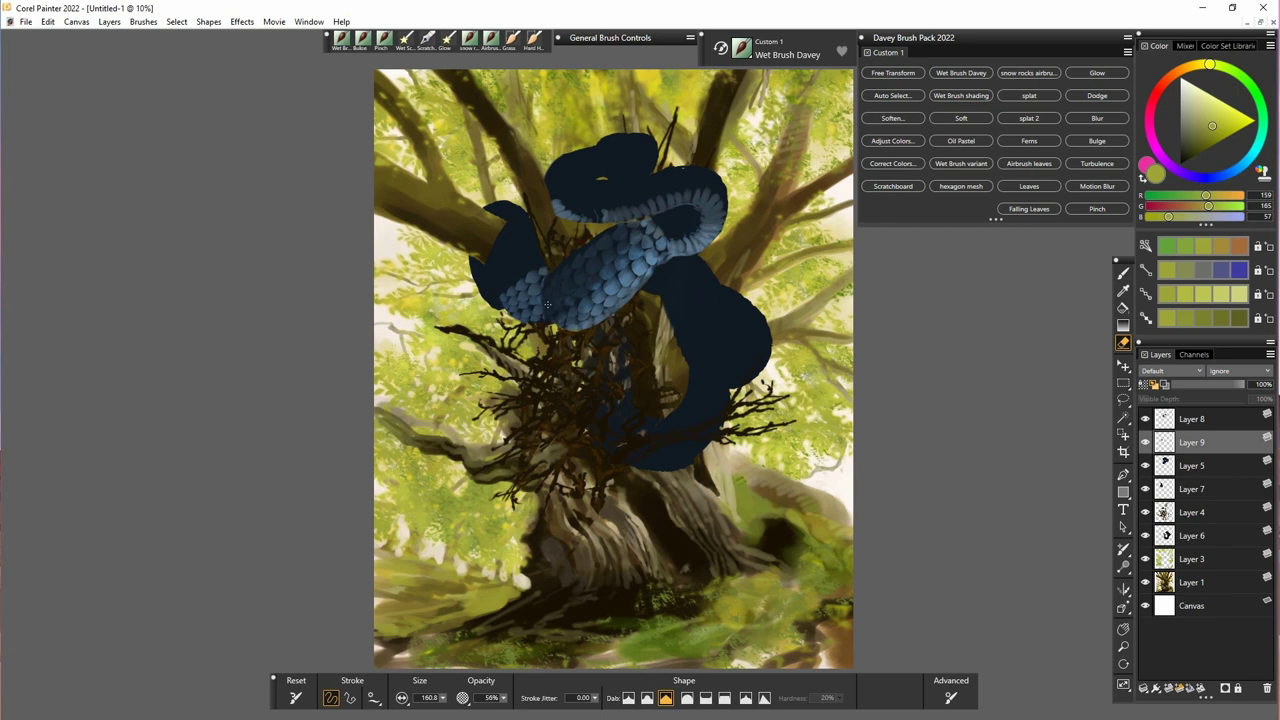
pyautogui.moveTo(537, 268); pyautogui.dragTo(549, 272)
pyautogui.press('b')
pyautogui.moveTo(1222, 388); pyautogui.dragTo(1202, 388)
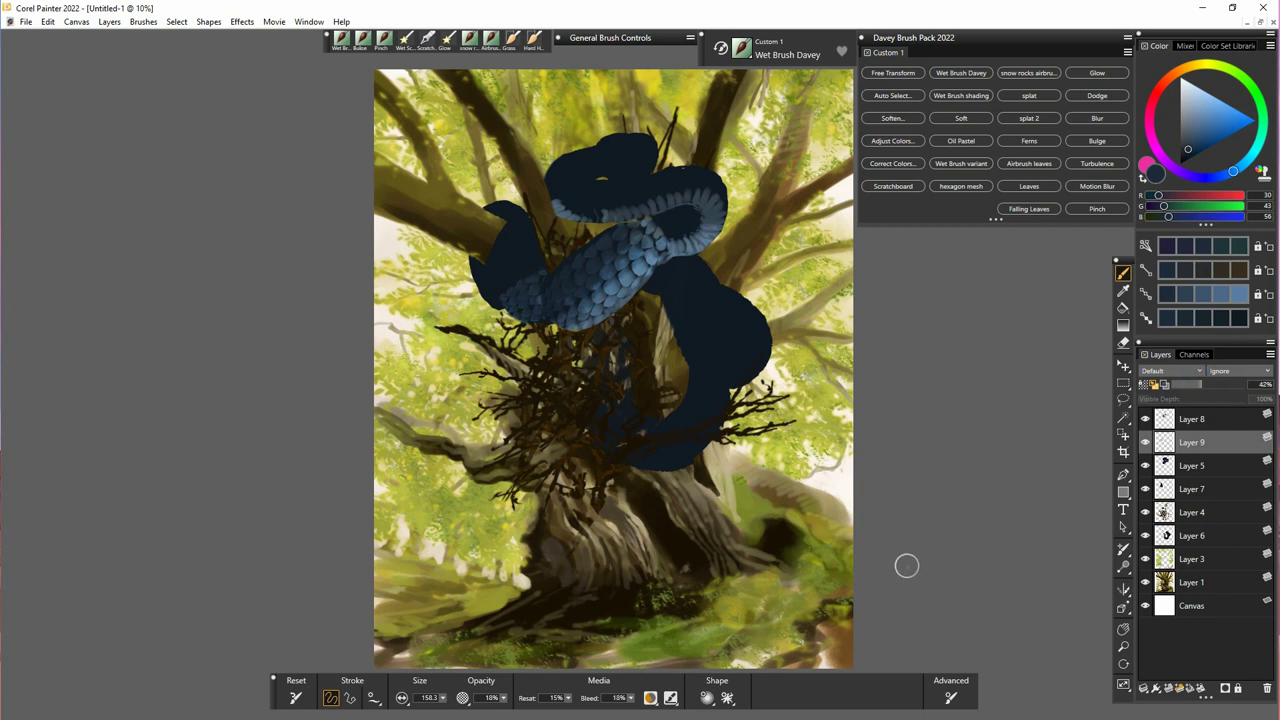
# - Duplicate the Layer 8 scale patch, rotate the copy downward, and place it on the descending coil
pyautogui.rightClick(1207, 443)
pyautogui.click(1000, 152)
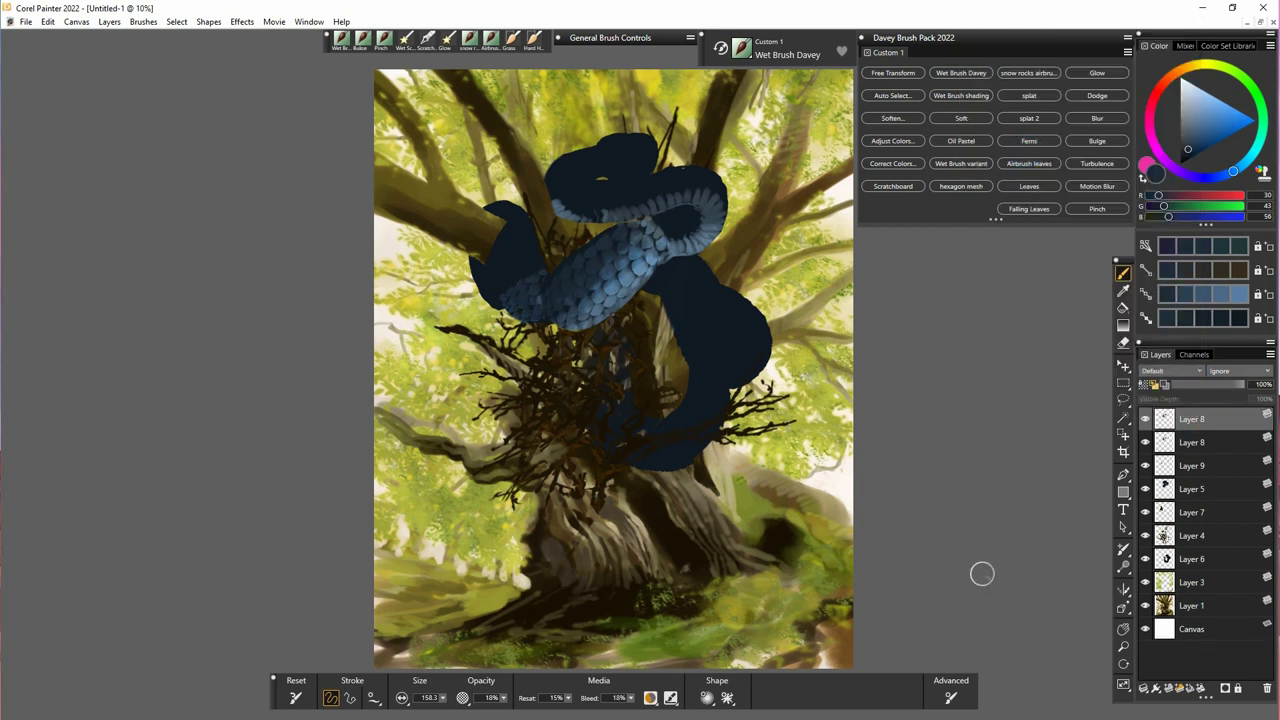
pyautogui.click(1123, 367)
pyautogui.moveTo(622, 308); pyautogui.dragTo(666, 332)
pyautogui.click(361, 698)
pyautogui.click(434, 699)
pyautogui.moveTo(733, 208); pyautogui.dragTo(747, 222)
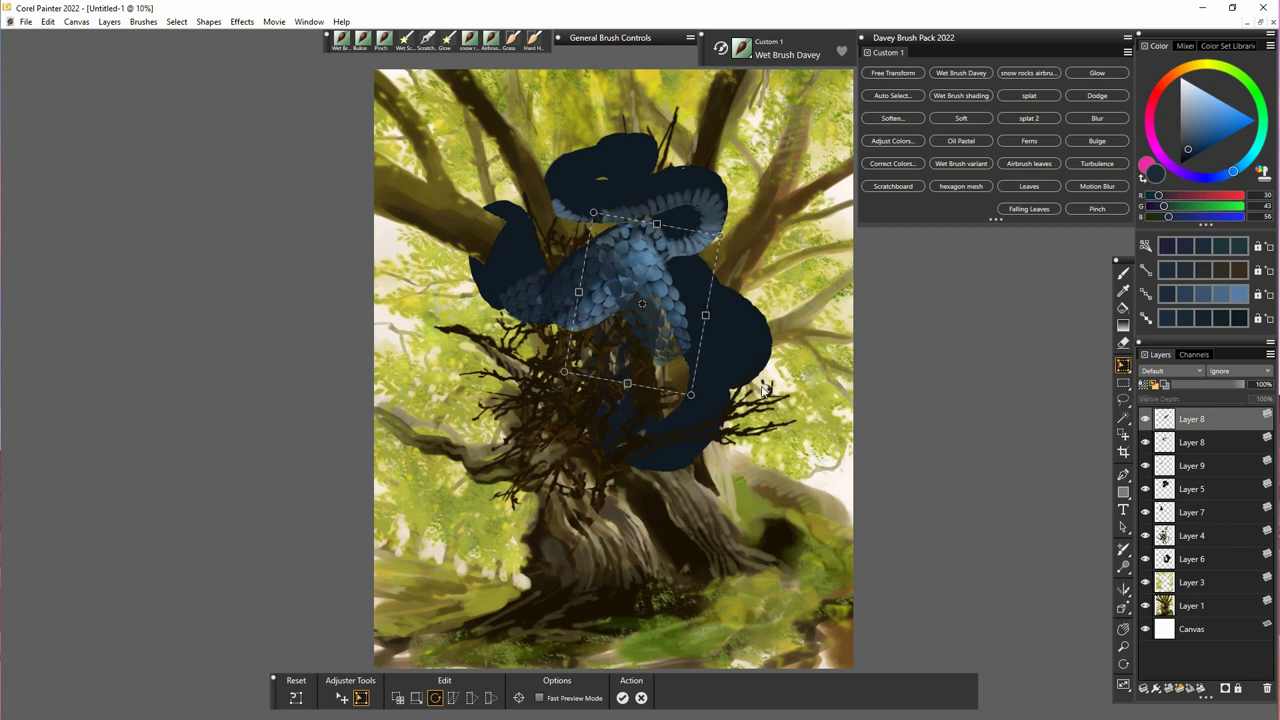
pyautogui.press('Return')
pyautogui.moveTo(666, 341)
pyautogui.mouseDown()
pyautogui.moveTo(723, 367)
pyautogui.moveTo(749, 337)
pyautogui.mouseUp()
# - Skew the duplicated scale patch slightly so it follows the descending coil
pyautogui.press('n')
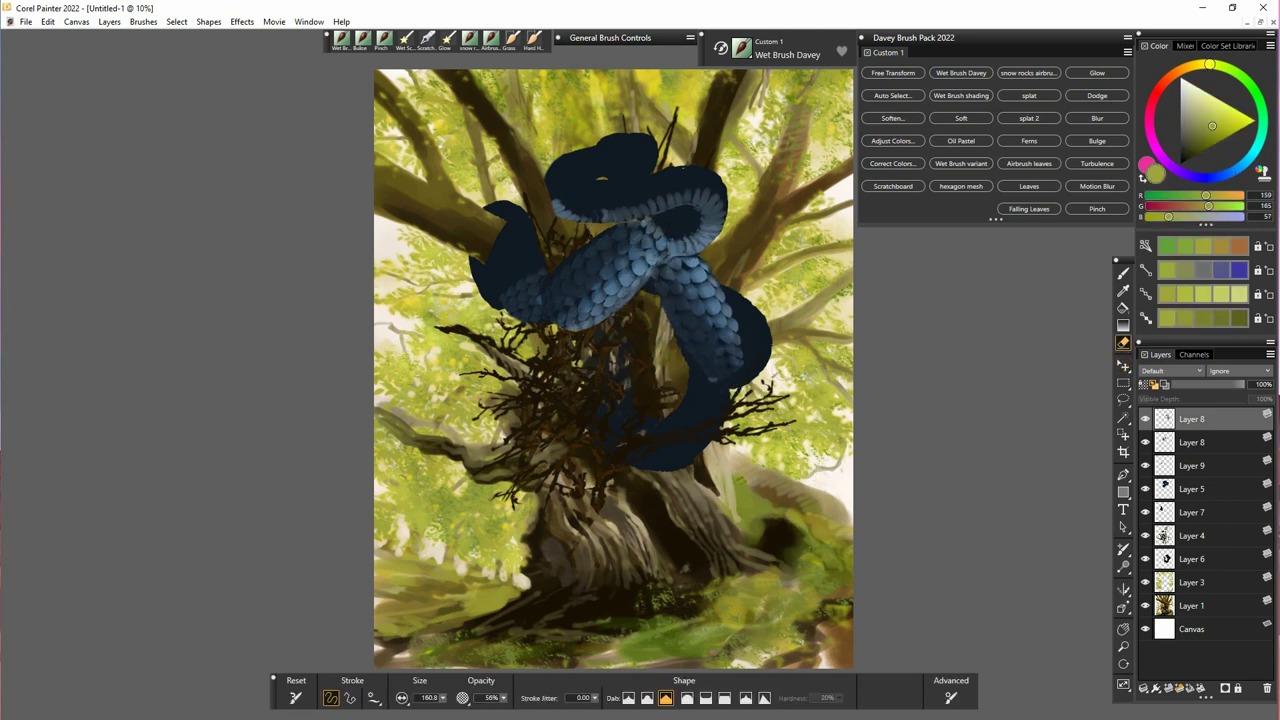
pyautogui.hotkey('ctrl', 'alt', 't')
pyautogui.click(454, 698)
pyautogui.moveTo(748, 325)
pyautogui.mouseDown()
pyautogui.moveTo(743, 309)
pyautogui.moveTo(751, 328)
pyautogui.mouseUp()
pyautogui.press('Return')
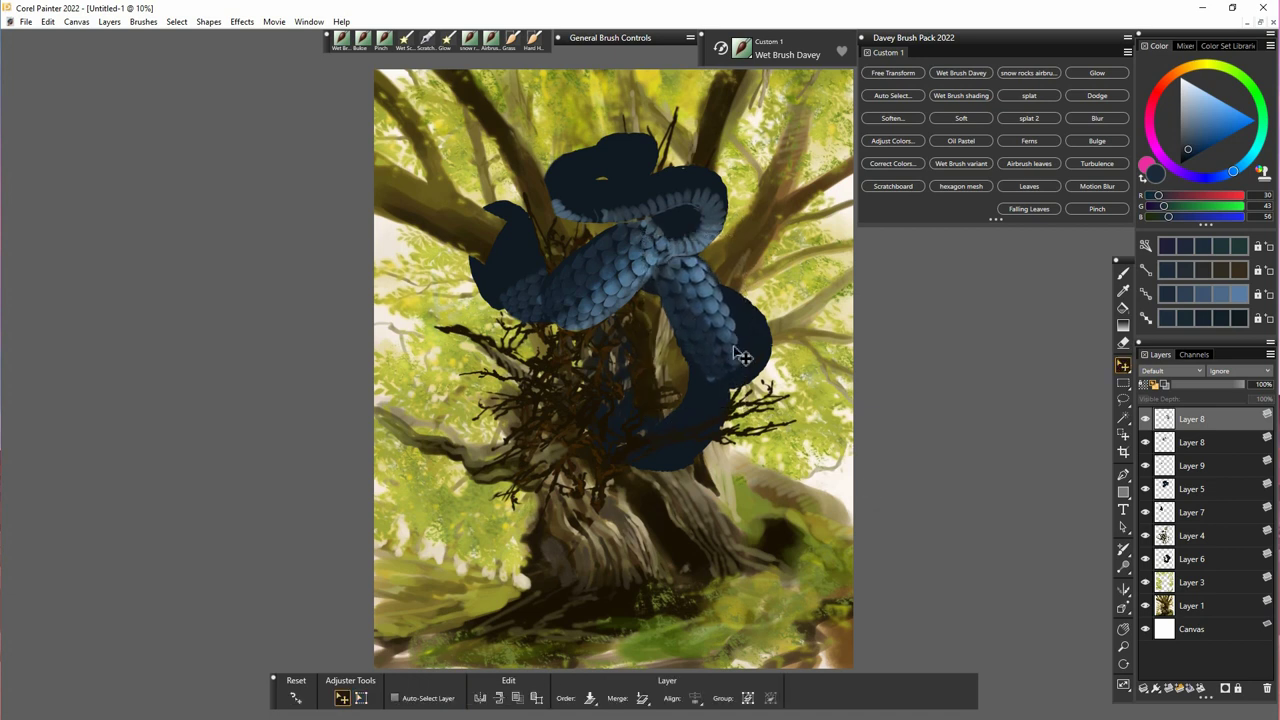
# - Erase the overhanging edges of the duplicated scale patch and squeeze it slightly narrower with Free Transform
pyautogui.press('n')
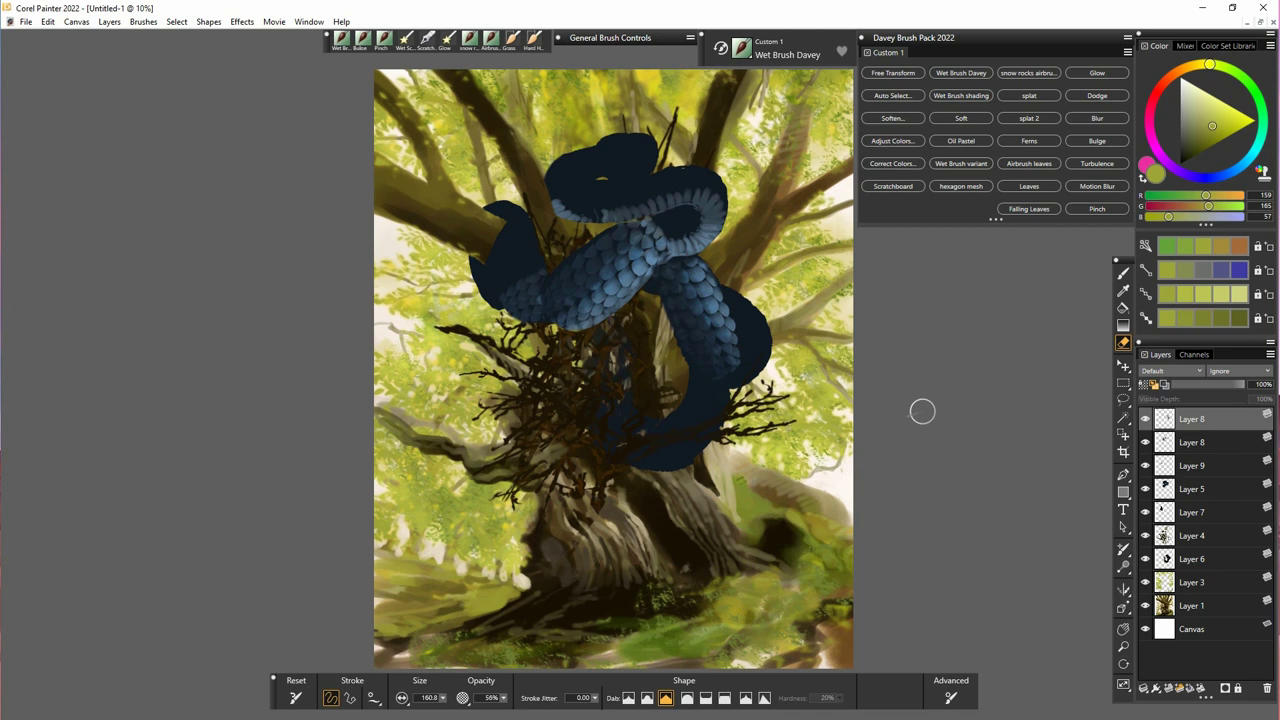
pyautogui.click(893, 73)
pyautogui.moveTo(752, 327); pyautogui.dragTo(737, 330)
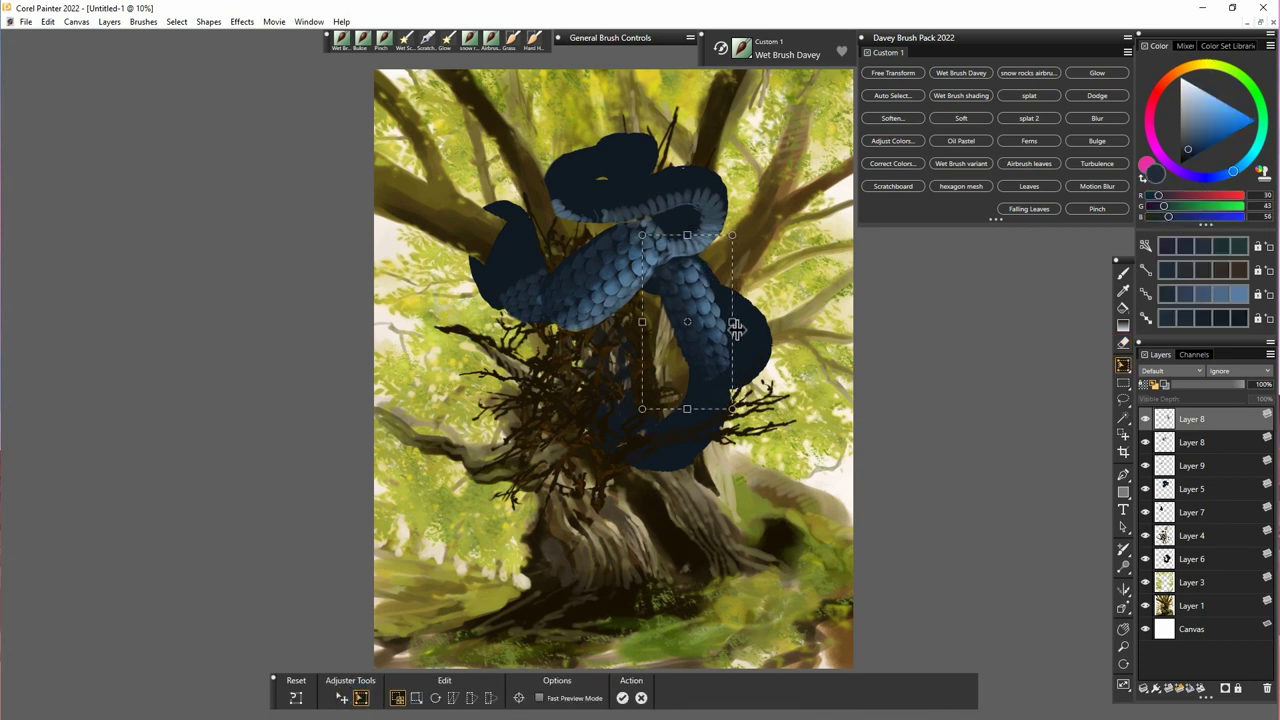
pyautogui.press('Return')
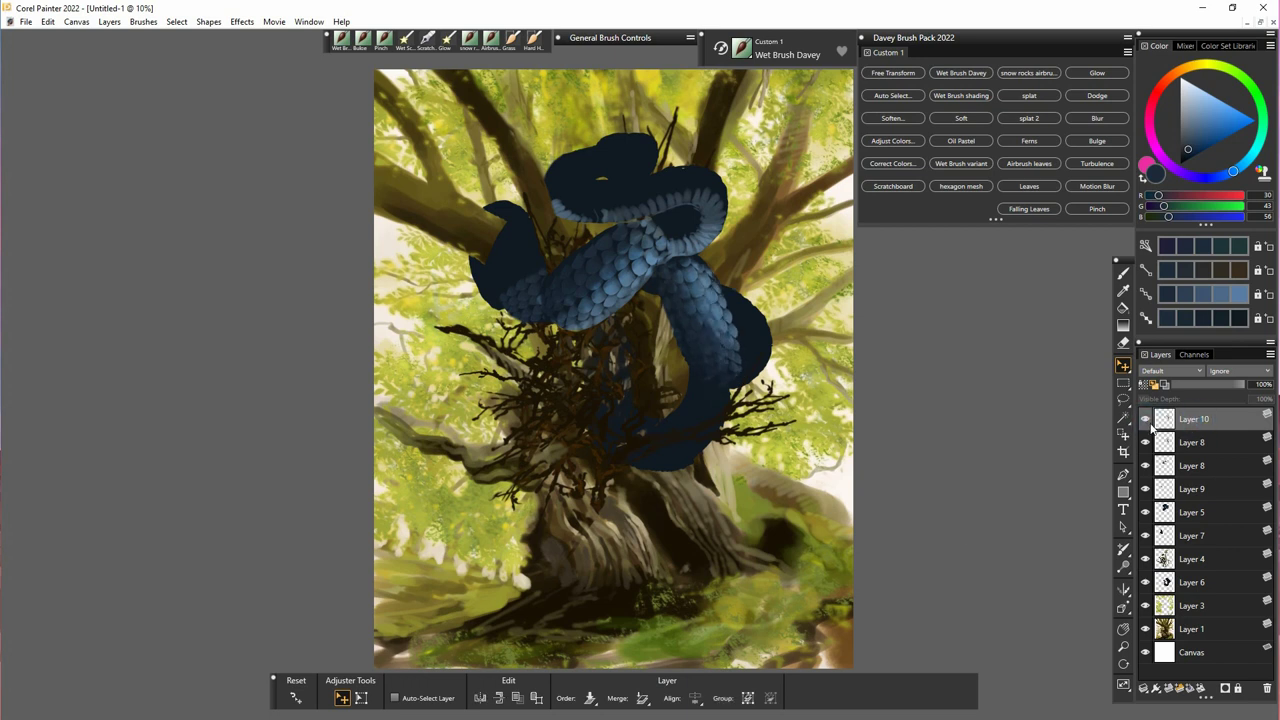
# - Lasso and copy a piece of scales from Layer 10, rotate the pasted piece, and move its layer below Layer 10
pyautogui.click(1124, 399)
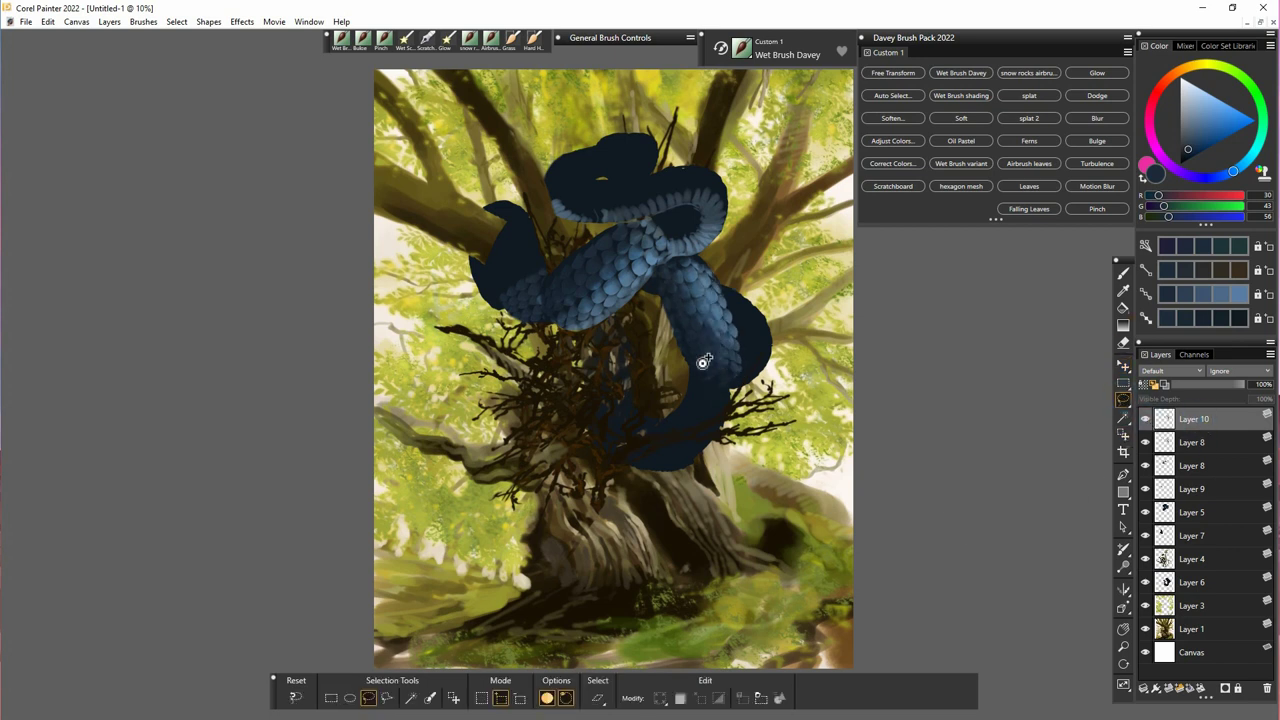
pyautogui.hotkey('ctrl', 'c')
pyautogui.hotkey('ctrl', 'v')
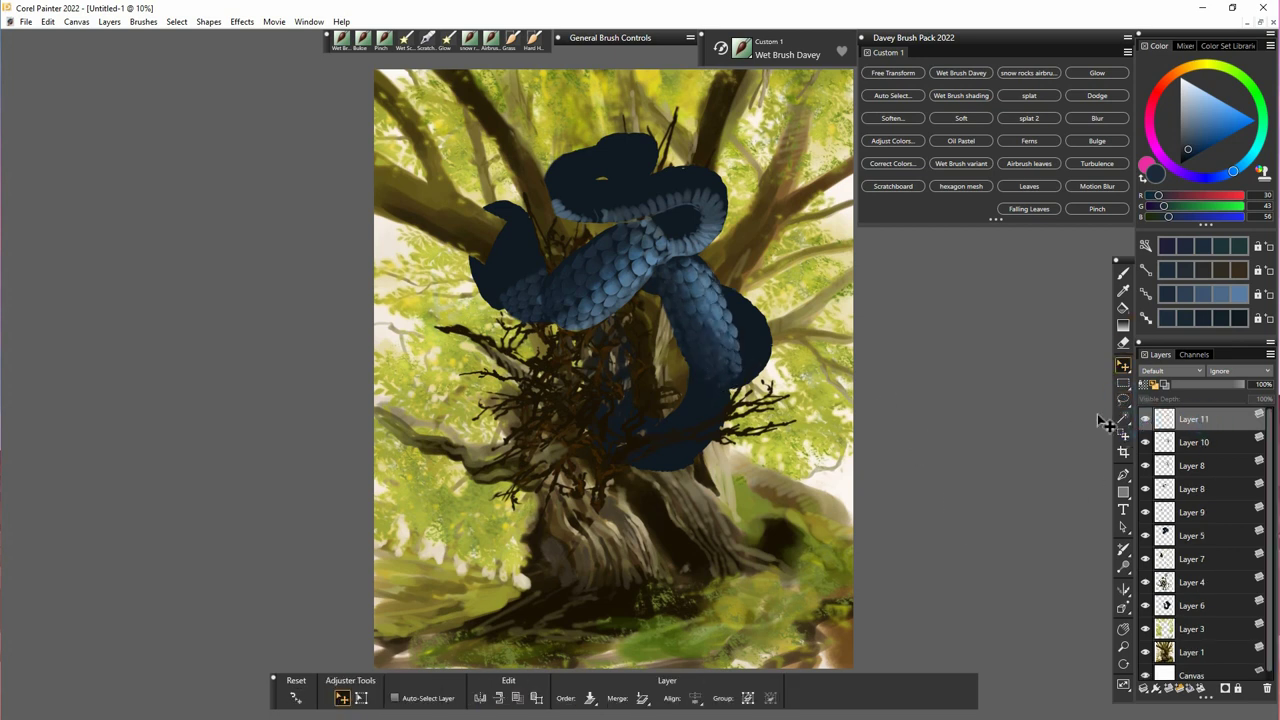
pyautogui.click(361, 698)
pyautogui.click(435, 698)
pyautogui.moveTo(770, 403); pyautogui.dragTo(783, 385)
pyautogui.press('Return')
pyautogui.moveTo(1193, 421); pyautogui.dragTo(1203, 447)
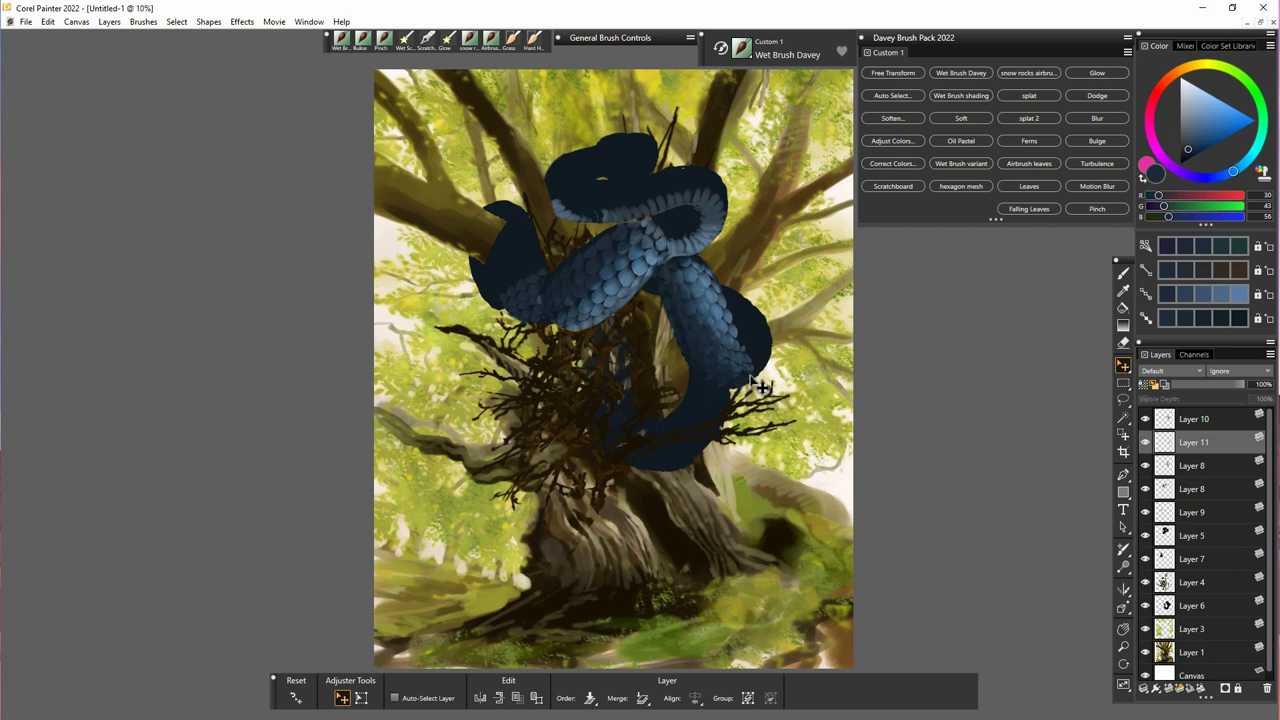
# - Paste another scale piece, move it to the outer bend of the descending coil, and rotate it into line
pyautogui.hotkey('ctrl', 'shift', 'v')
pyautogui.moveTo(750, 352); pyautogui.dragTo(789, 380)
pyautogui.click(361, 698)
pyautogui.click(435, 698)
pyautogui.press('Return')
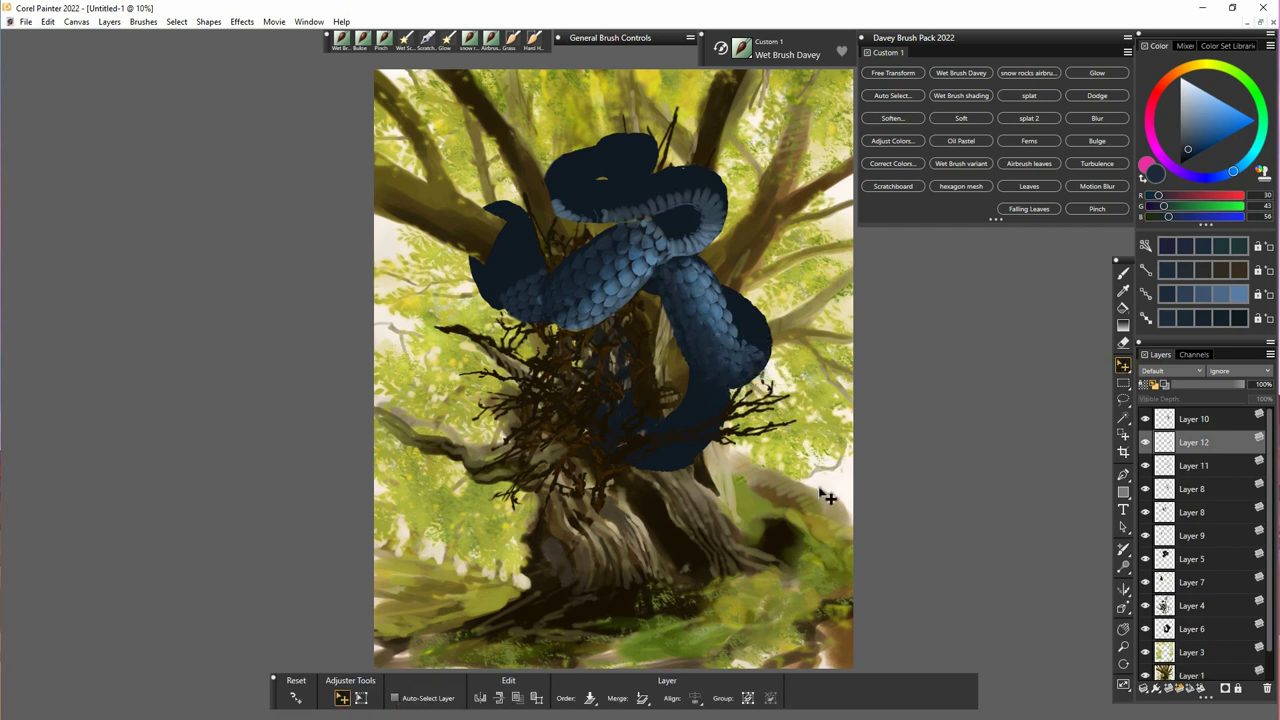
# - Trim the pasted scale piece and add two more pieces above Layer 8 to extend scales around the outer bend
pyautogui.press('n')
pyautogui.press('f')
pyautogui.keyDown('alt'); pyautogui.click(770, 370); pyautogui.keyUp('alt')
pyautogui.click(1192, 489)
pyautogui.hotkey('ctrl', 'shift', 'n')
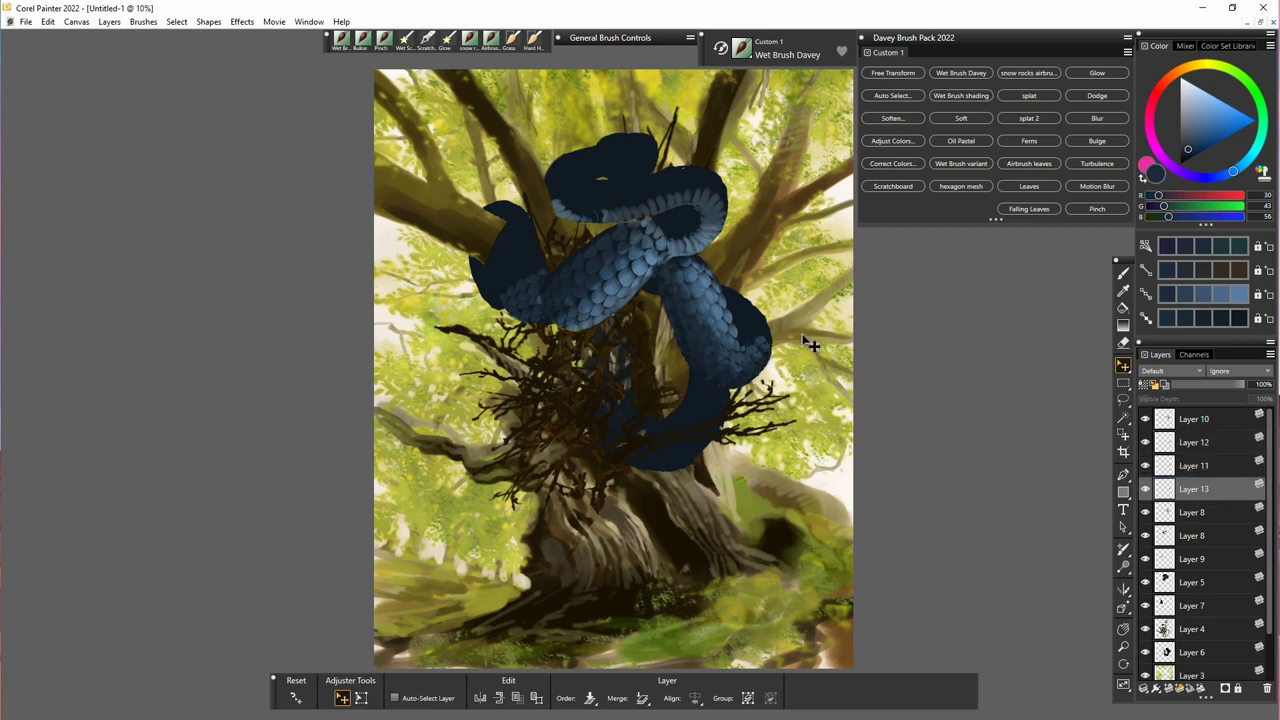
pyautogui.hotkey('ctrl', 'shift', 'n')
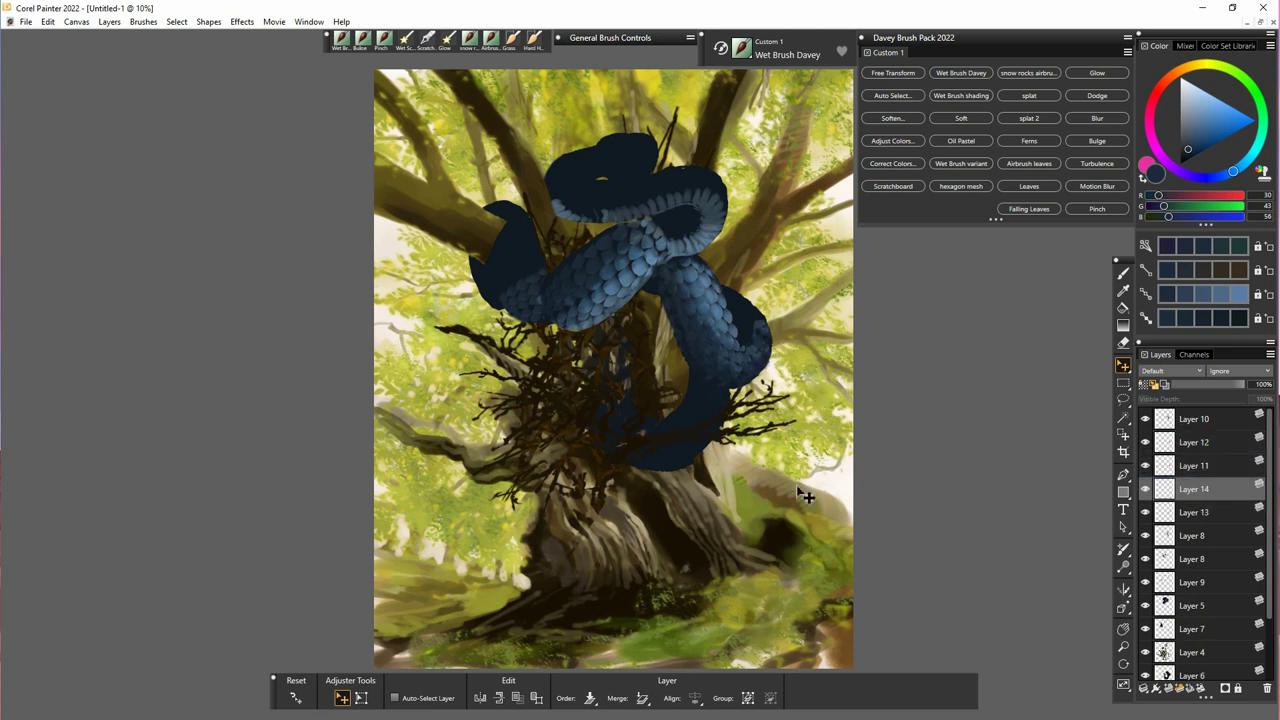
# - Erase the newest piece's rough edge and fill the top of the outer bend with two further scale pieces
pyautogui.press('n')
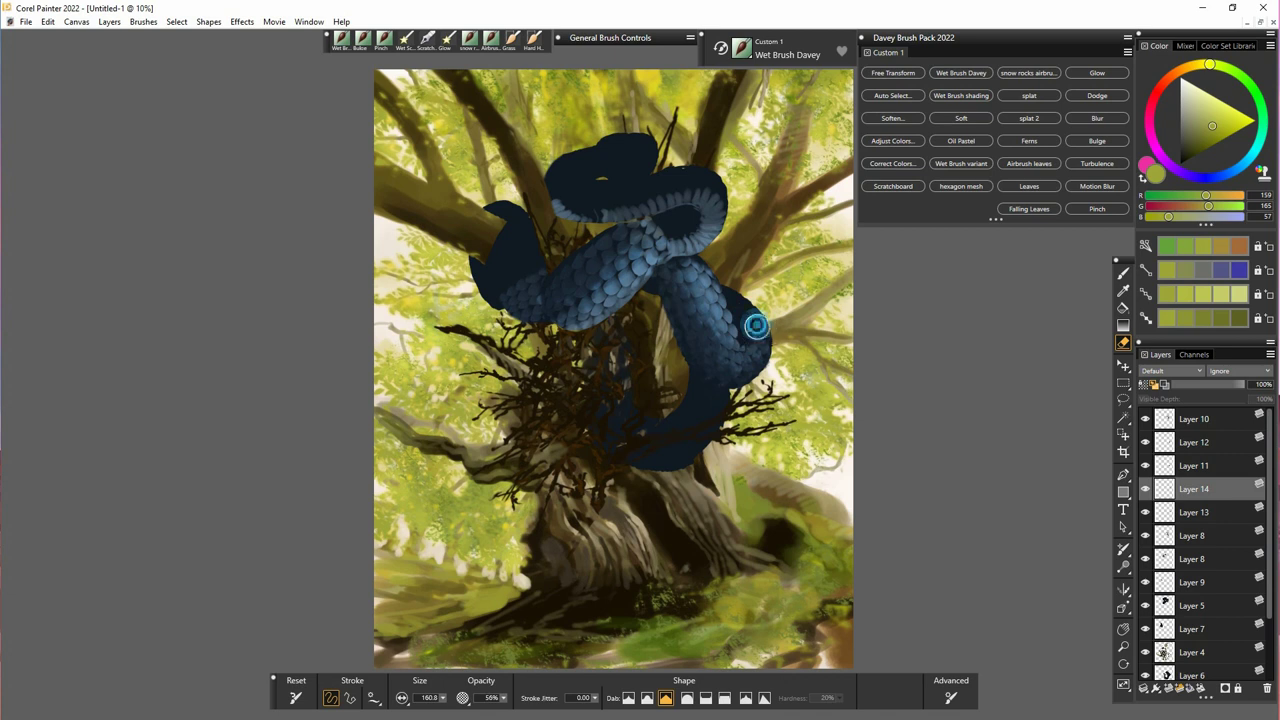
pyautogui.hotkey('ctrl', 'shift', 'n')
pyautogui.press('f')
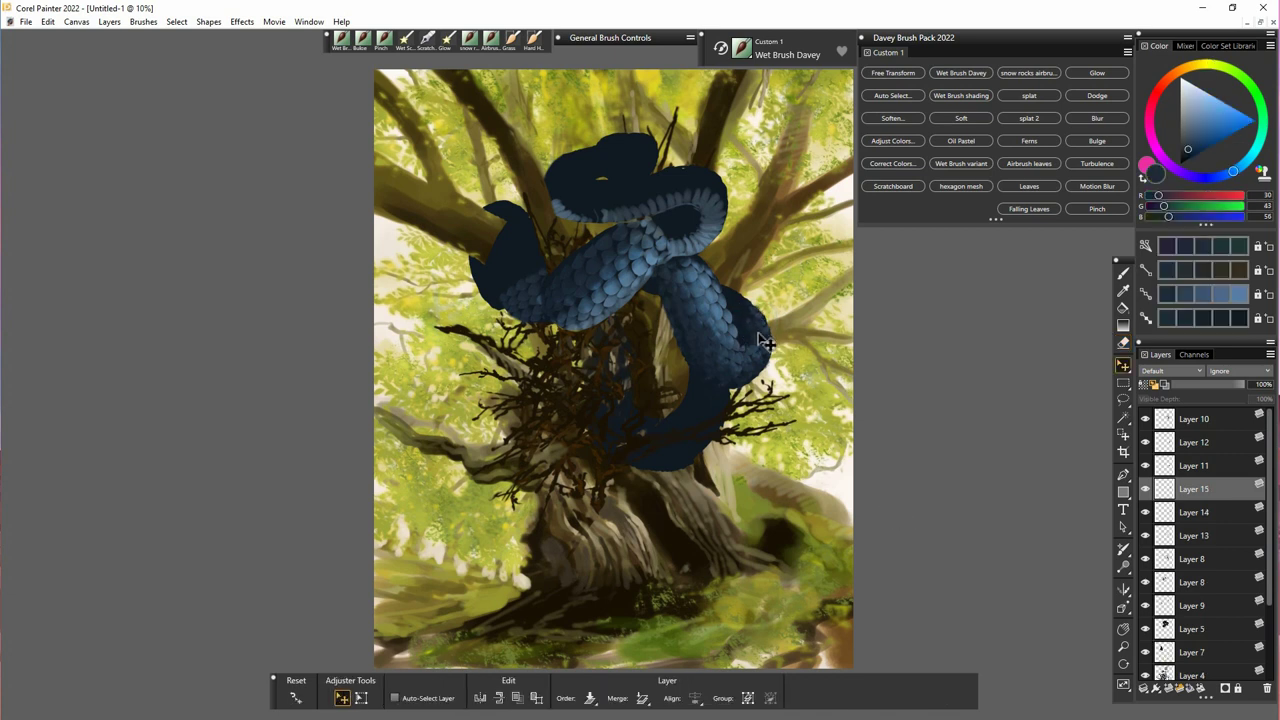
pyautogui.hotkey('ctrl', 'shift', 'n')
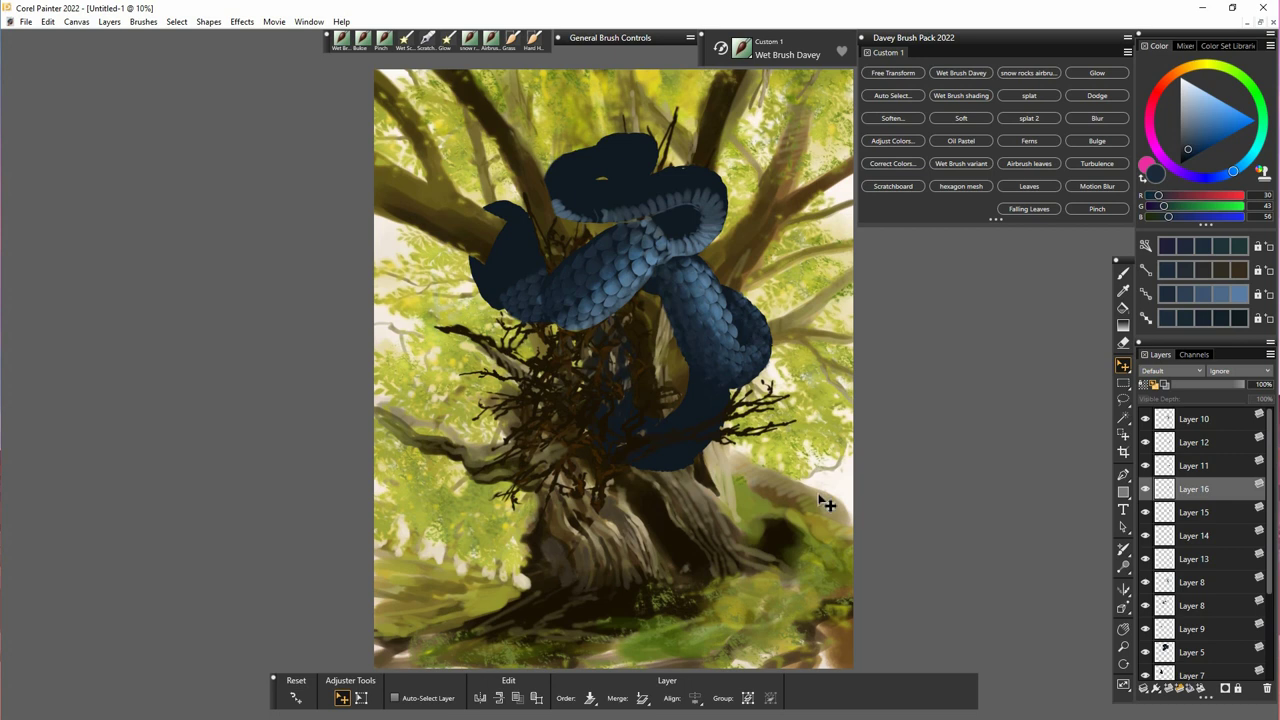
# - Merge the small outer-bend scale pieces into a single layer and toggle its visibility to check it
pyautogui.click(1200, 423)
pyautogui.click(1145, 444)
pyautogui.hotkey('ctrl', 'e')
pyautogui.hotkey('ctrl', 'e')
pyautogui.hotkey('ctrl', 'e')
pyautogui.hotkey('ctrl', 'e')
pyautogui.hotkey('ctrl', 'e')
pyautogui.click(1145, 443)
pyautogui.click(1145, 443)
# - Place a scale piece over the coil behind the twigs, move its layer beneath Layer 4, and select Layer 9
pyautogui.moveTo(744, 368); pyautogui.dragTo(617, 423)
pyautogui.moveTo(1199, 452); pyautogui.dragTo(1199, 605)
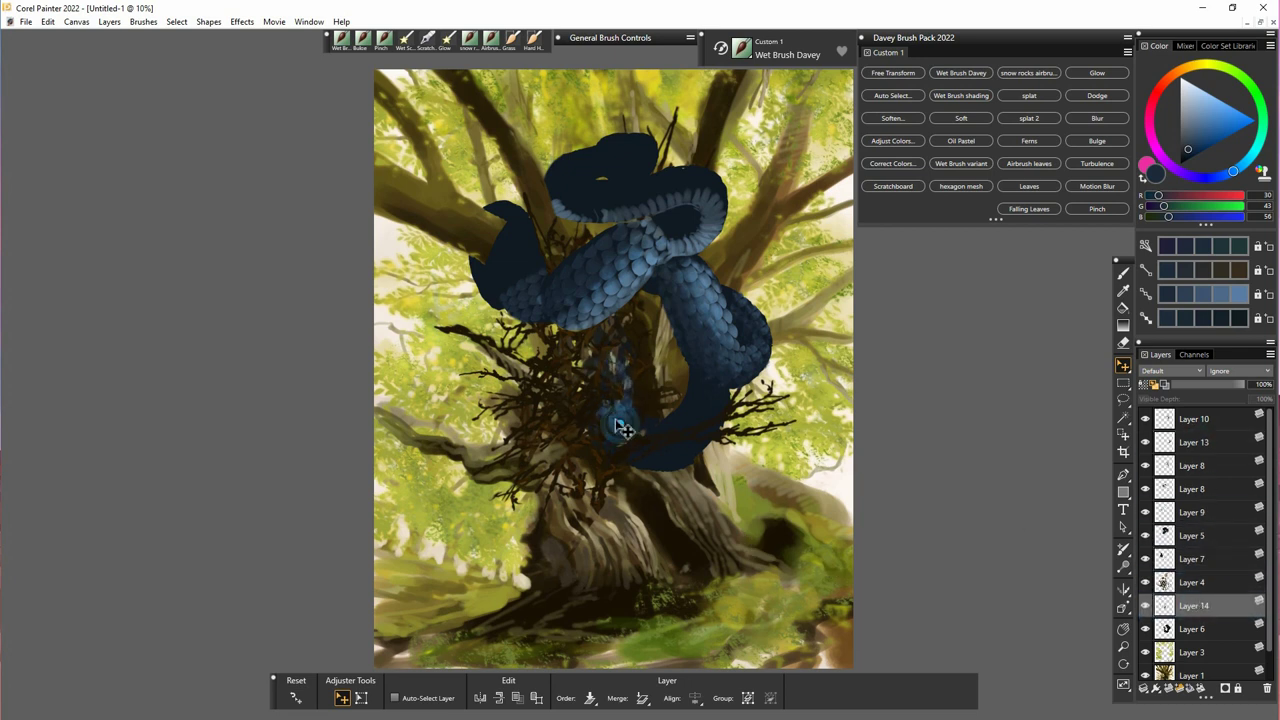
pyautogui.click(1192, 512)
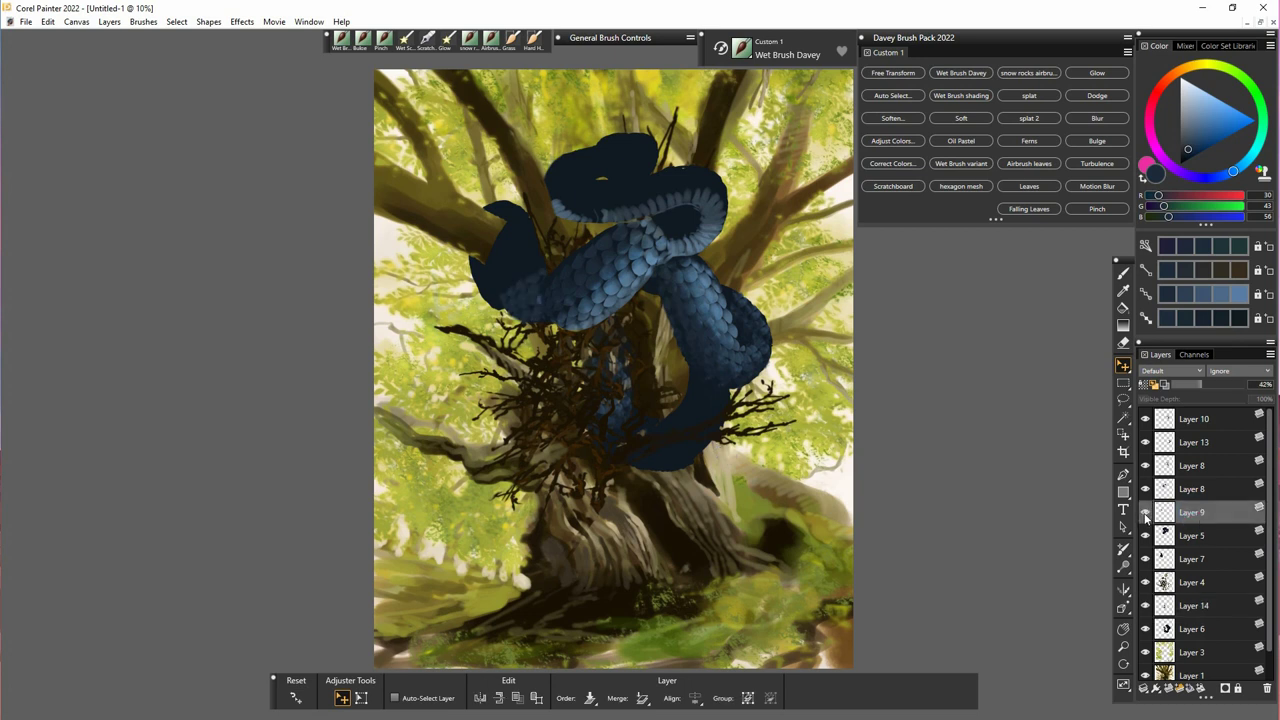
# - Copy the scale patch on the Layer 8 directly above Layer 9, paste it, and move the copy onto the lower coil
pyautogui.click(1192, 386)
pyautogui.moveTo(1192, 389); pyautogui.dragTo(1197, 393)
pyautogui.click(1197, 490)
pyautogui.click(1145, 489)
pyautogui.click(1145, 489)
pyautogui.click(1193, 490)
pyautogui.hotkey('ctrl', 'c')
pyautogui.hotkey('ctrl', 'shift', 'v')
pyautogui.moveTo(630, 290); pyautogui.dragTo(703, 434)
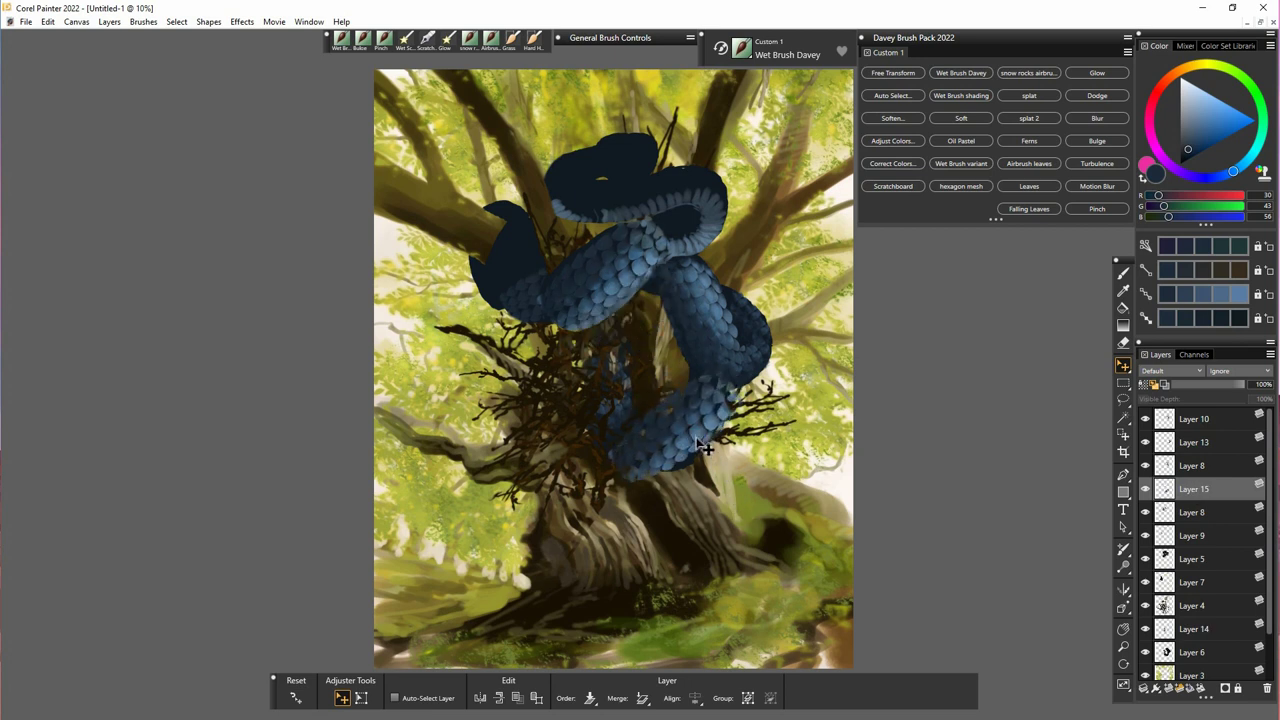
# - Flip the pasted scale patch horizontally and vertically to follow the lower coil's direction
pyautogui.click(48, 21)
pyautogui.click(100, 251)
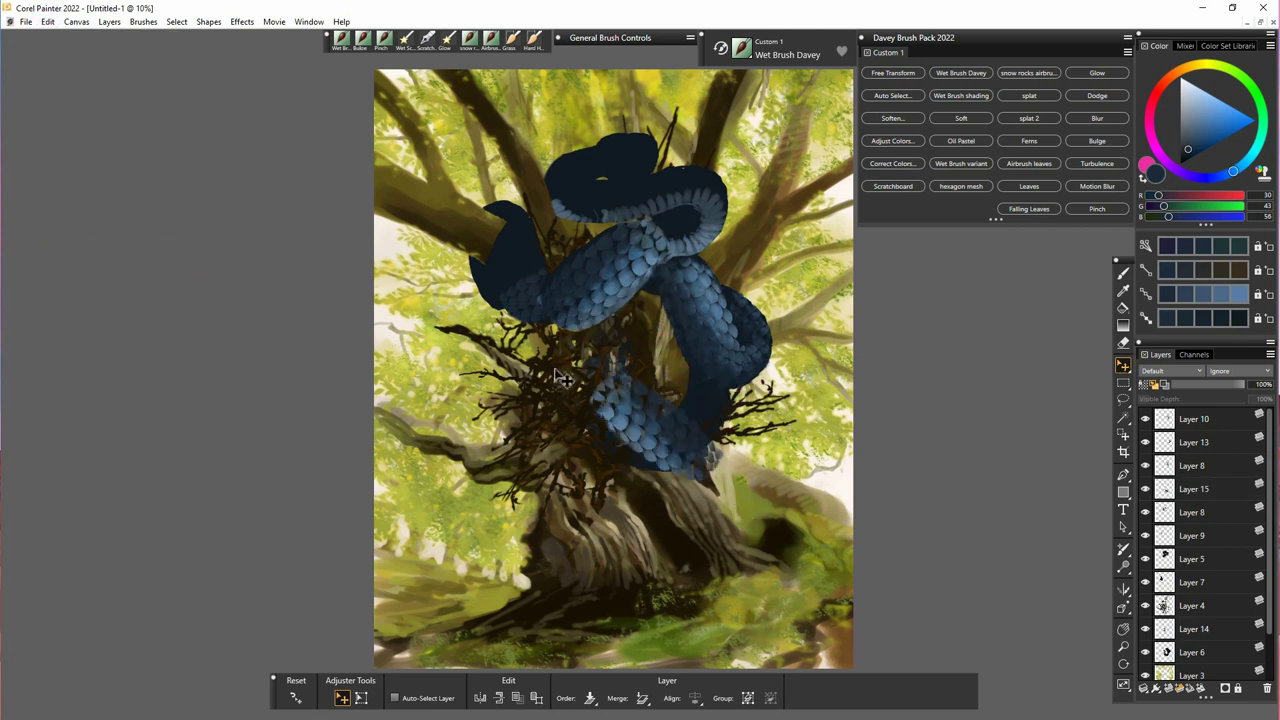
pyautogui.click(48, 21)
pyautogui.click(140, 251)
pyautogui.hotkey('alt', 'e')
pyautogui.click(132, 251)
pyautogui.hotkey('alt', 'e')
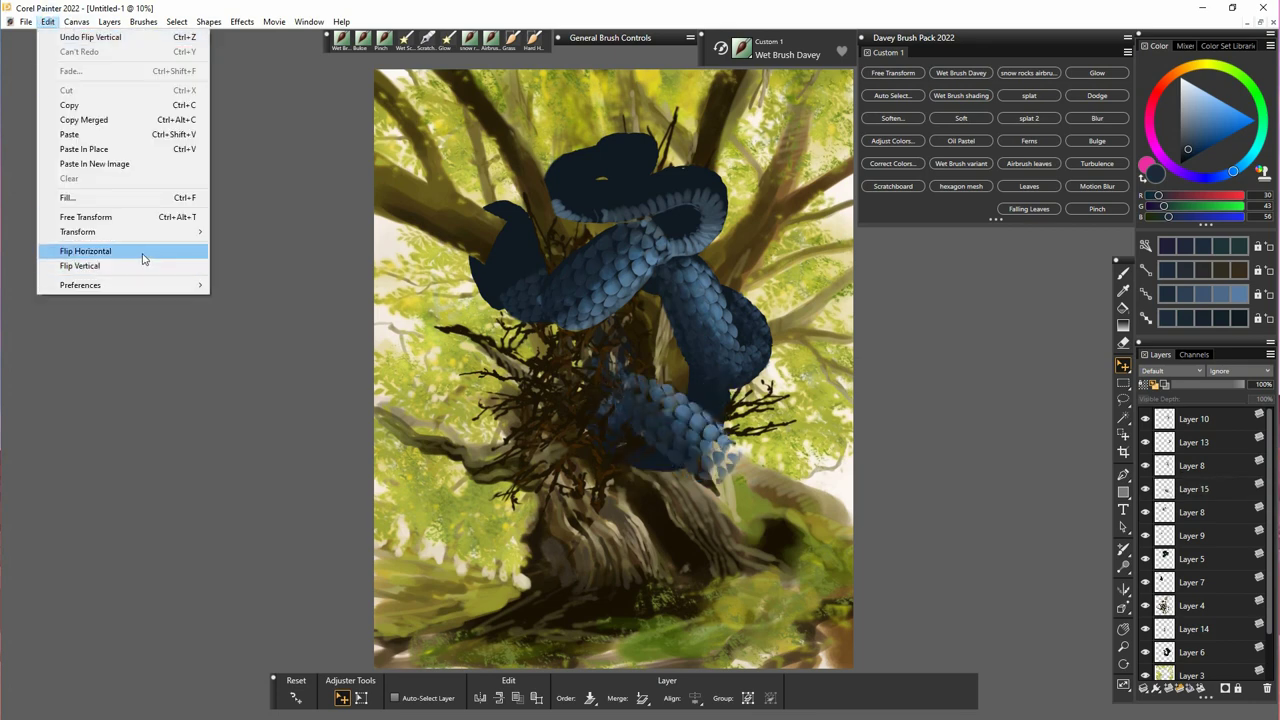
pyautogui.click(85, 251)
pyautogui.hotkey('alt', 'e')
pyautogui.click(134, 251)
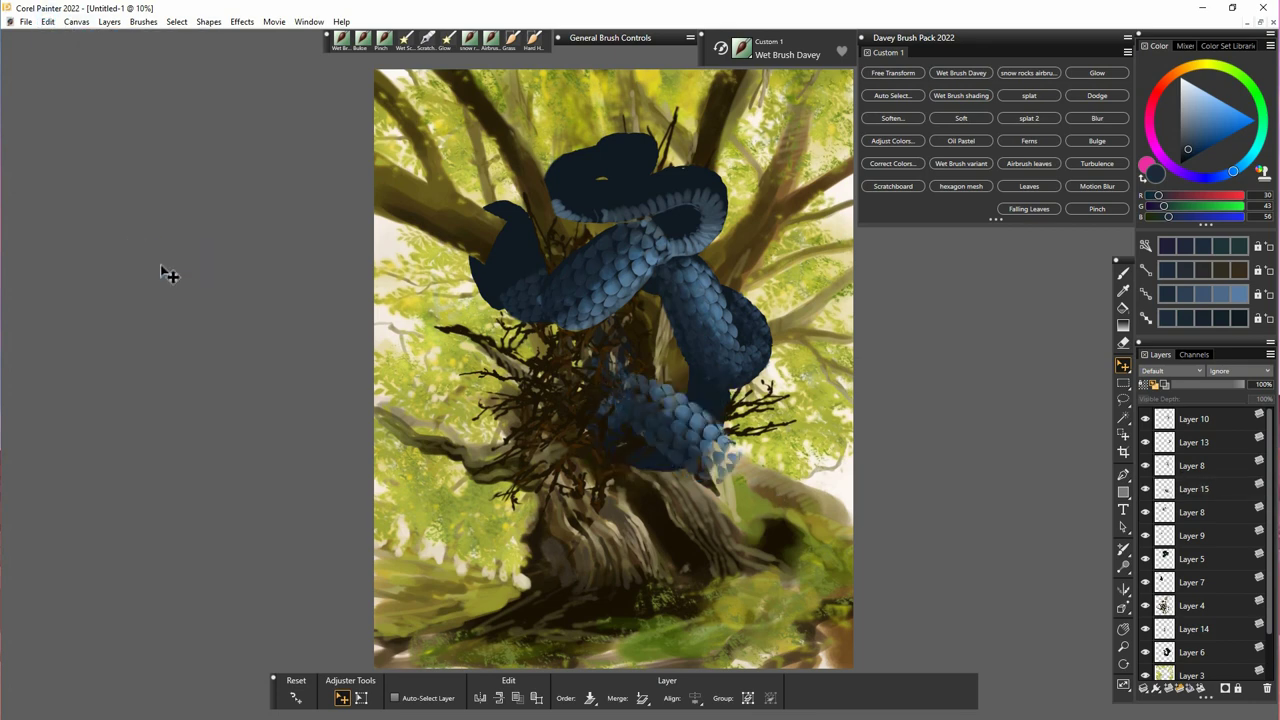
# - Rotate the lower-coil scale patch with Free Transform and distort its corners to narrow it towards the coil's end
pyautogui.hotkey('ctrl', 'alt', 't')
pyautogui.moveTo(700, 526); pyautogui.dragTo(713, 520)
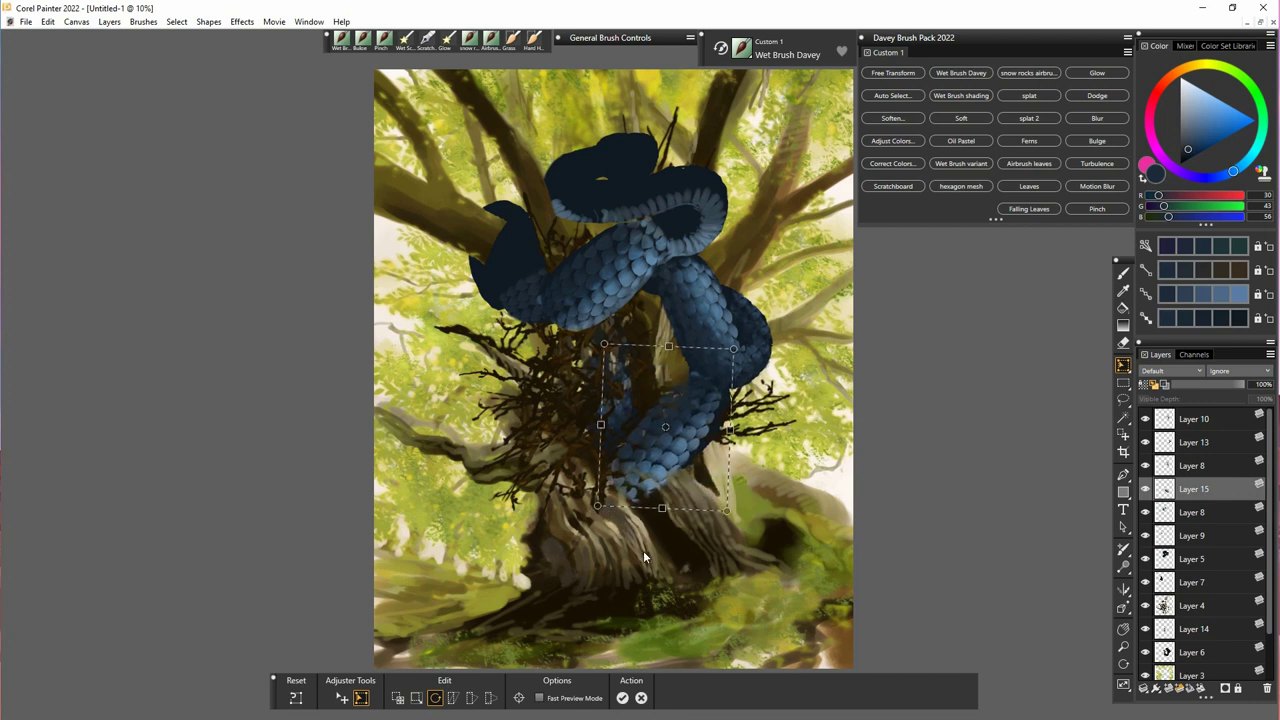
pyautogui.click(469, 705)
pyautogui.moveTo(598, 506); pyautogui.dragTo(617, 476)
pyautogui.moveTo(734, 349); pyautogui.dragTo(754, 352)
pyautogui.moveTo(604, 344); pyautogui.dragTo(613, 351)
pyautogui.moveTo(727, 511); pyautogui.dragTo(738, 509)
pyautogui.moveTo(617, 476); pyautogui.dragTo(622, 469)
pyautogui.moveTo(754, 352); pyautogui.dragTo(749, 352)
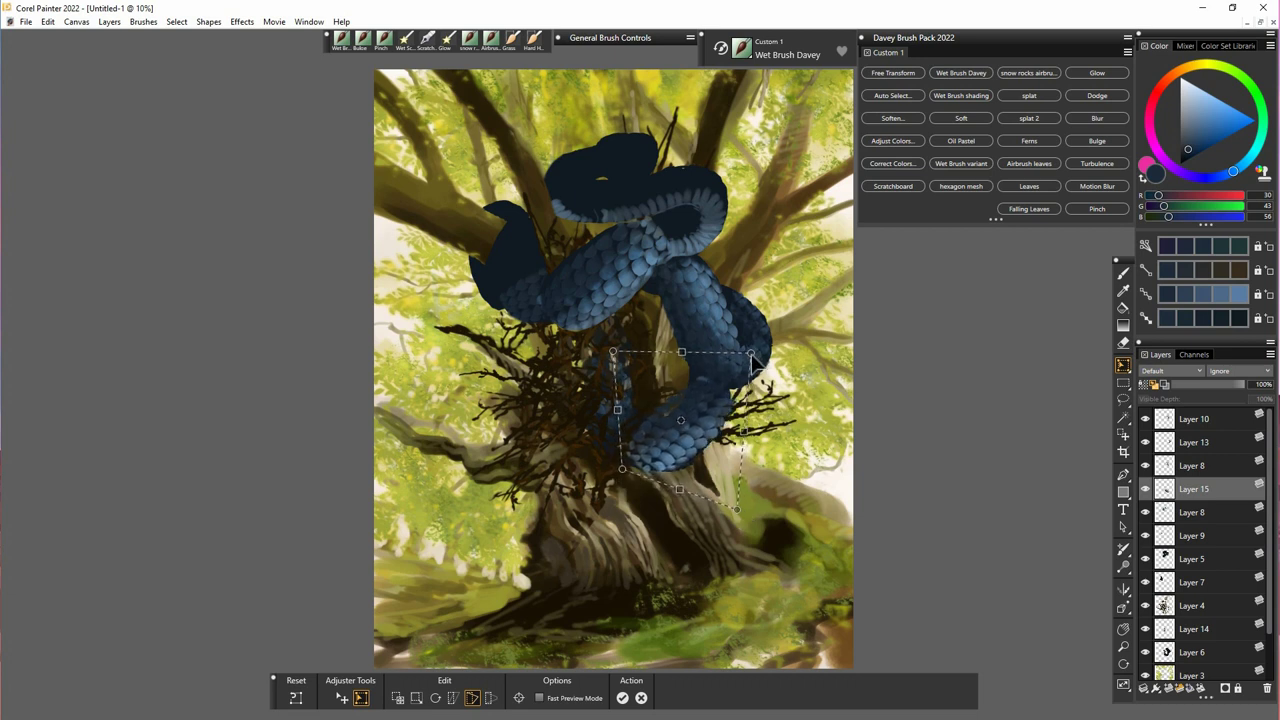
# - Refine the lower-coil patch's upper corners, skew it slightly to fit the bend, and apply the transform
pyautogui.moveTo(613, 351); pyautogui.dragTo(602, 335)
pyautogui.moveTo(749, 351); pyautogui.dragTo(753, 348)
pyautogui.click(453, 697)
pyautogui.moveTo(749, 434); pyautogui.dragTo(744, 439)
pyautogui.press('Return')
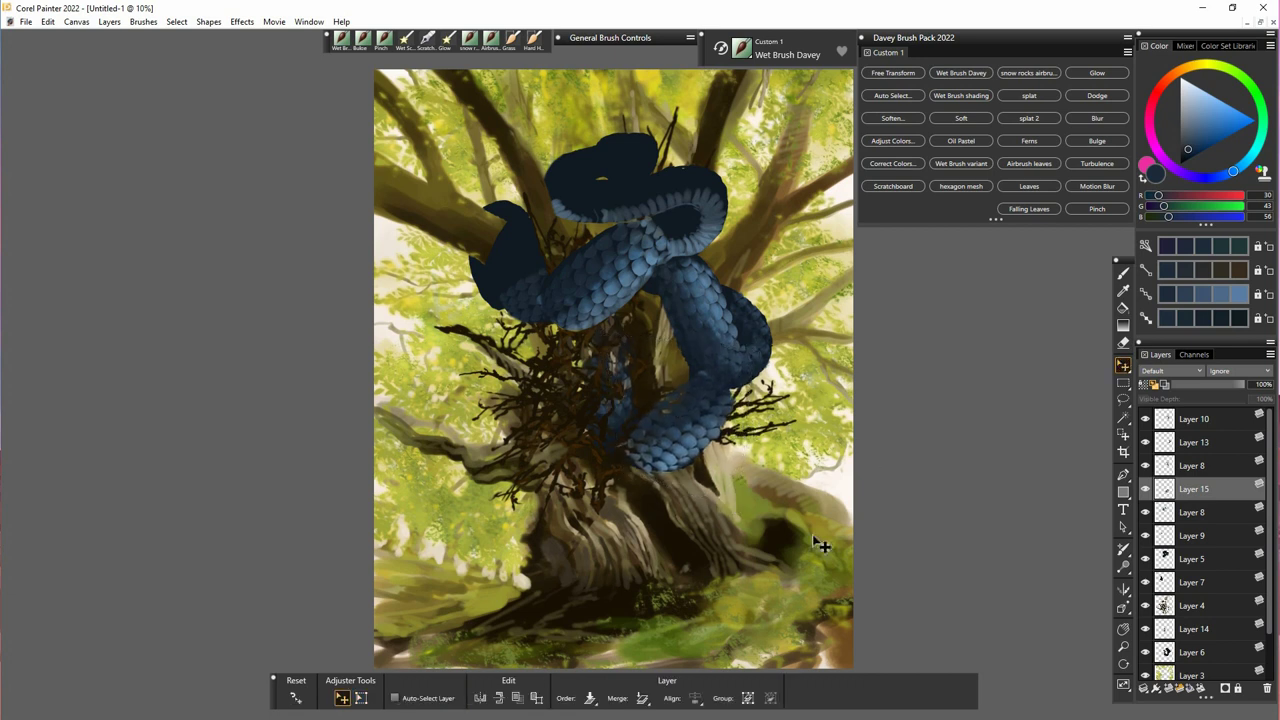
# - Move Layer 15 beneath Layer 4 and shade the lower coil's scales with dark blue using the Wet Brush
pyautogui.moveTo(1193, 488); pyautogui.dragTo(1197, 620)
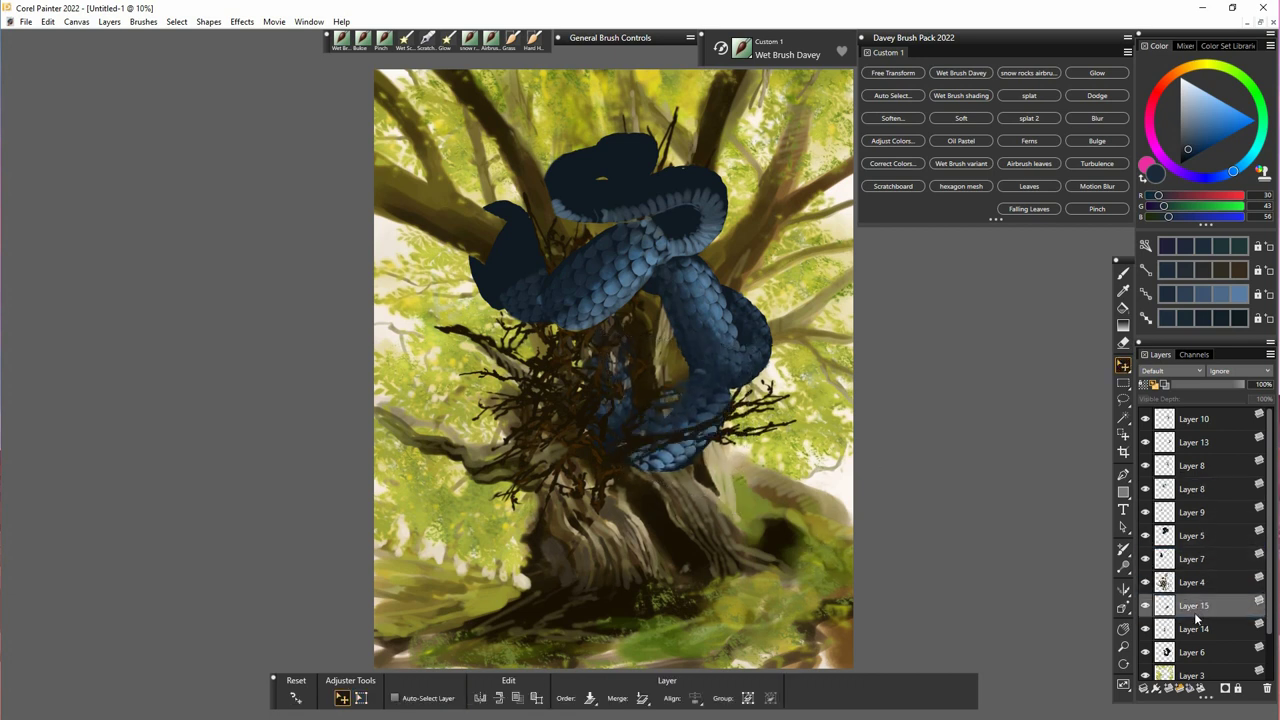
pyautogui.press('b')
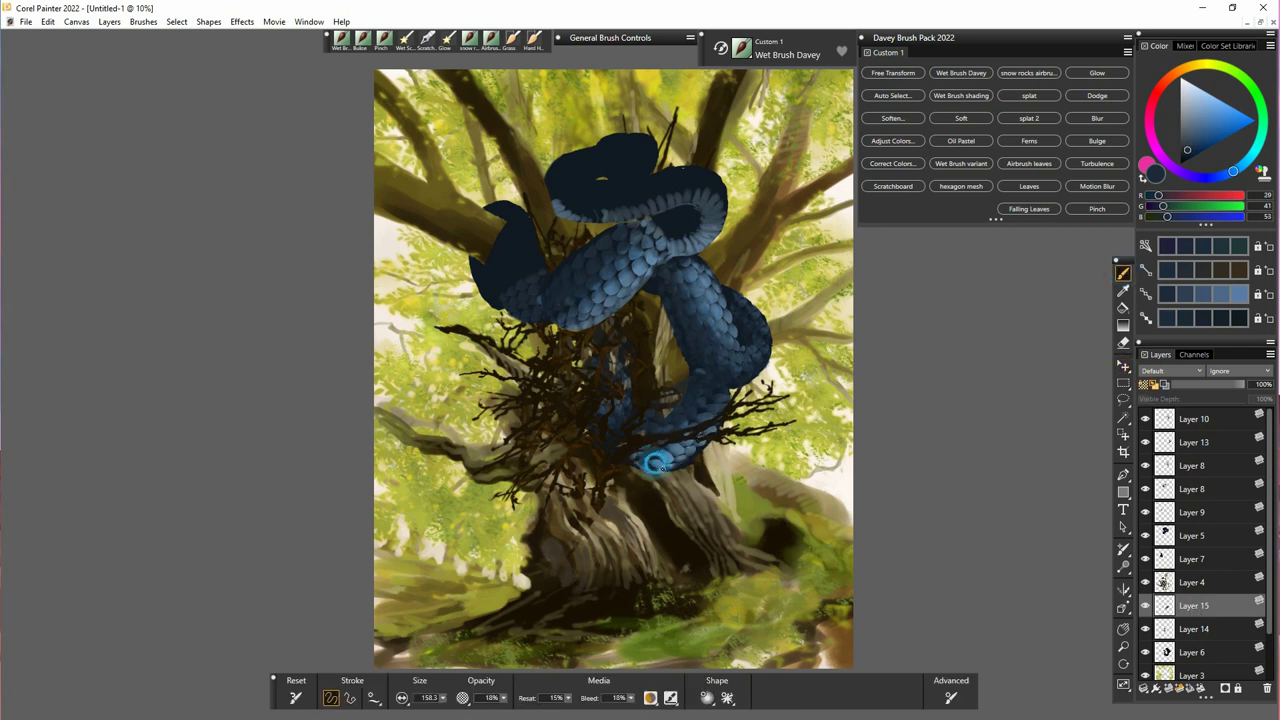
pyautogui.moveTo(660, 451)
pyautogui.mouseDown()
pyautogui.moveTo(678, 450)
pyautogui.moveTo(657, 432)
pyautogui.mouseUp()
# - Brighten the lower coil's scales around the twigs on Layers 14 and 15 with lighter, more saturated blues
pyautogui.keyDown('alt'); pyautogui.click(641, 267); pyautogui.keyUp('alt')
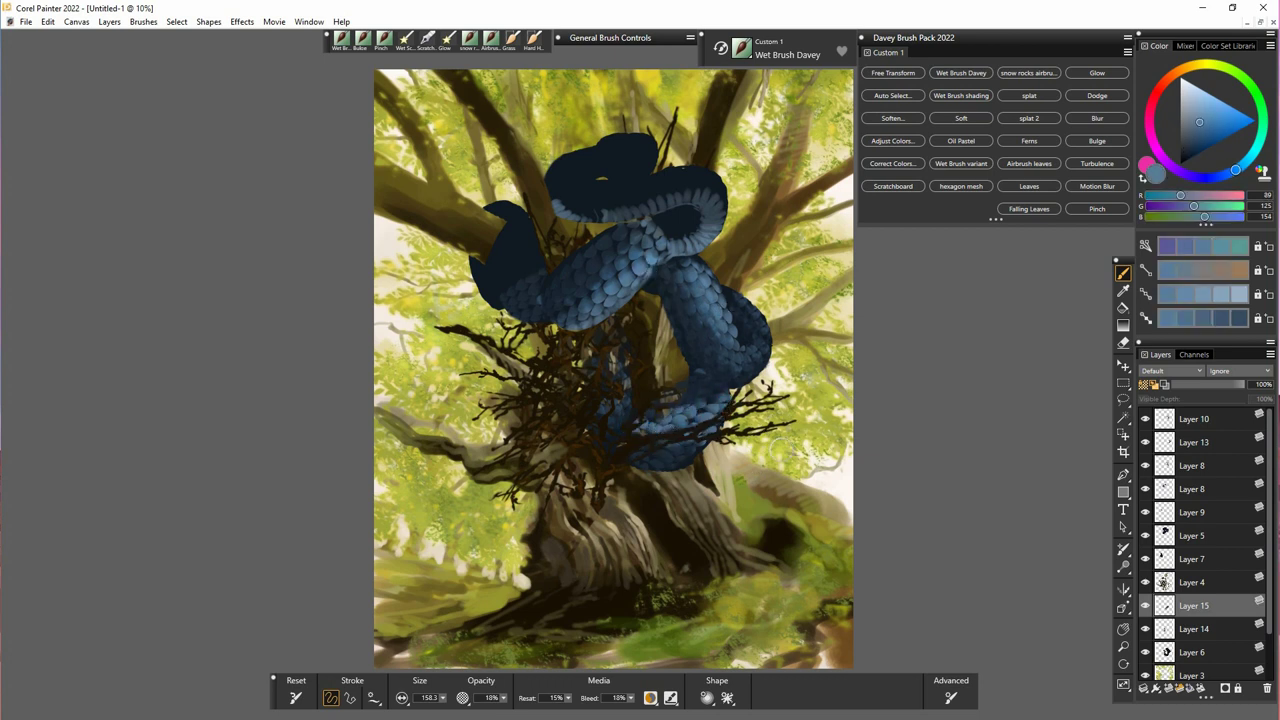
pyautogui.click(1195, 629)
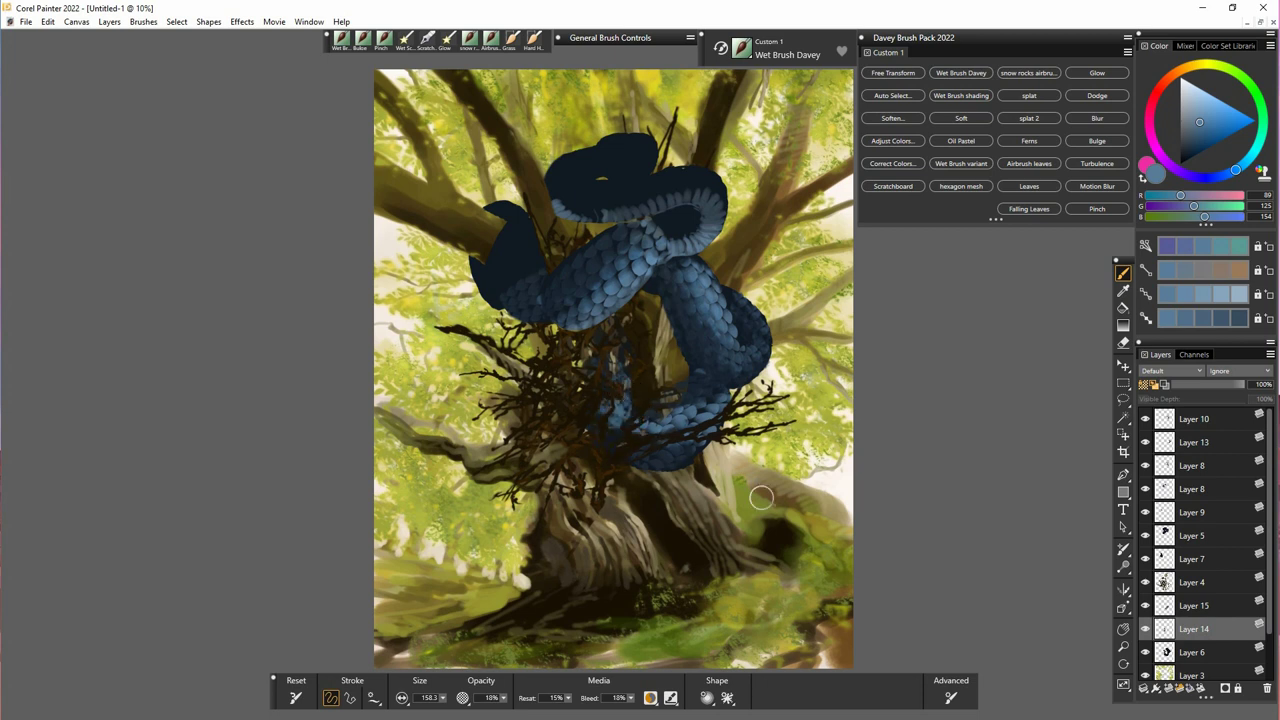
pyautogui.click(1172, 600)
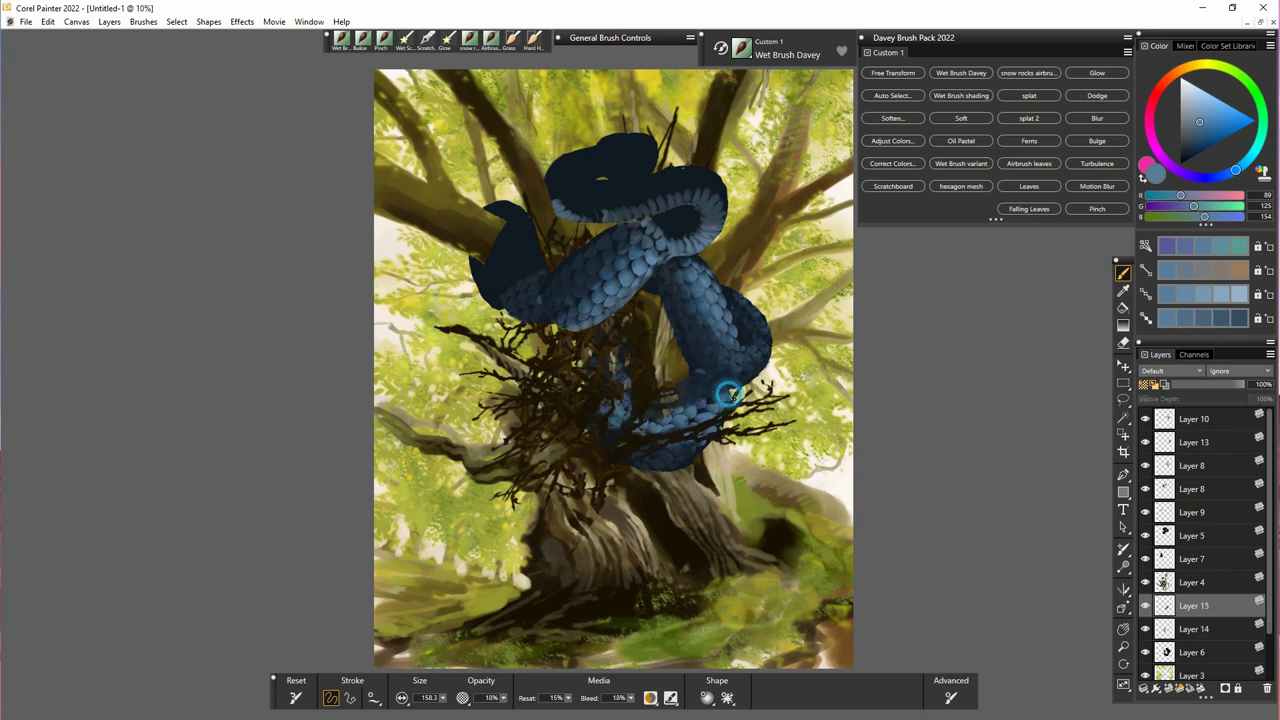
pyautogui.click(1205, 124)
pyautogui.click(1212, 124)
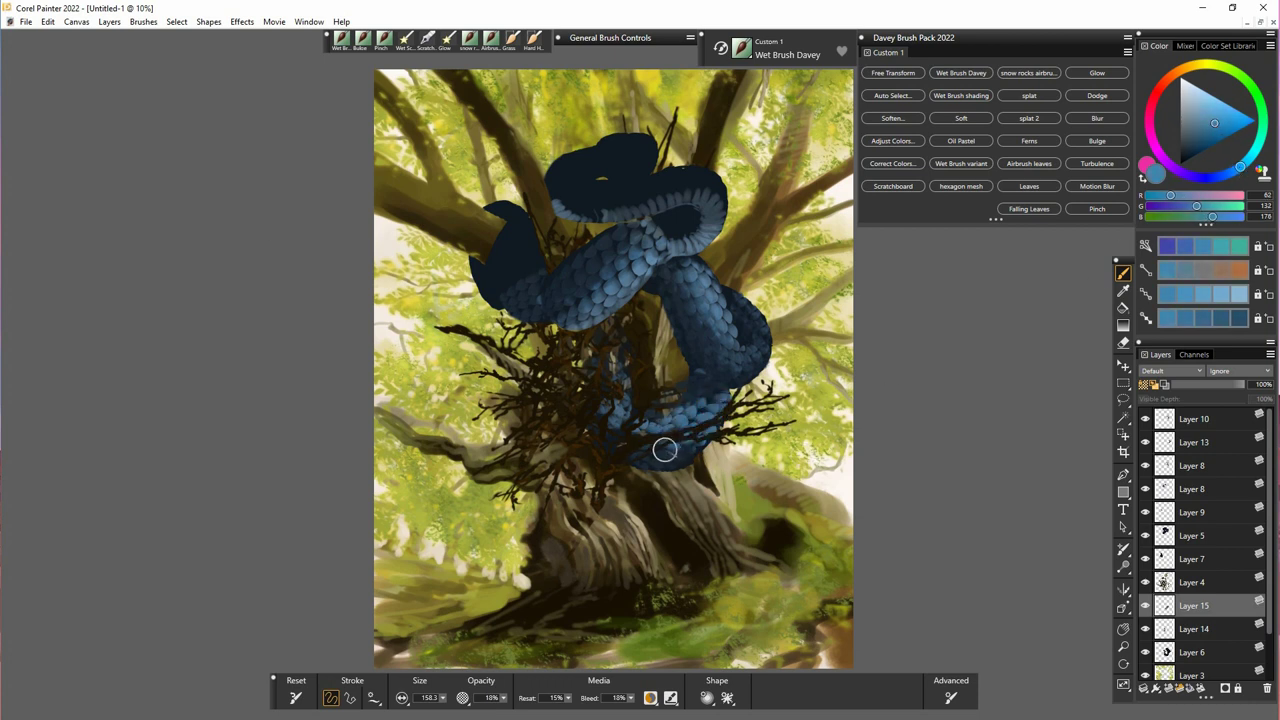
pyautogui.moveTo(662, 452); pyautogui.dragTo(681, 449)
pyautogui.keyDown('alt'); pyautogui.click(690, 414); pyautogui.keyUp('alt')
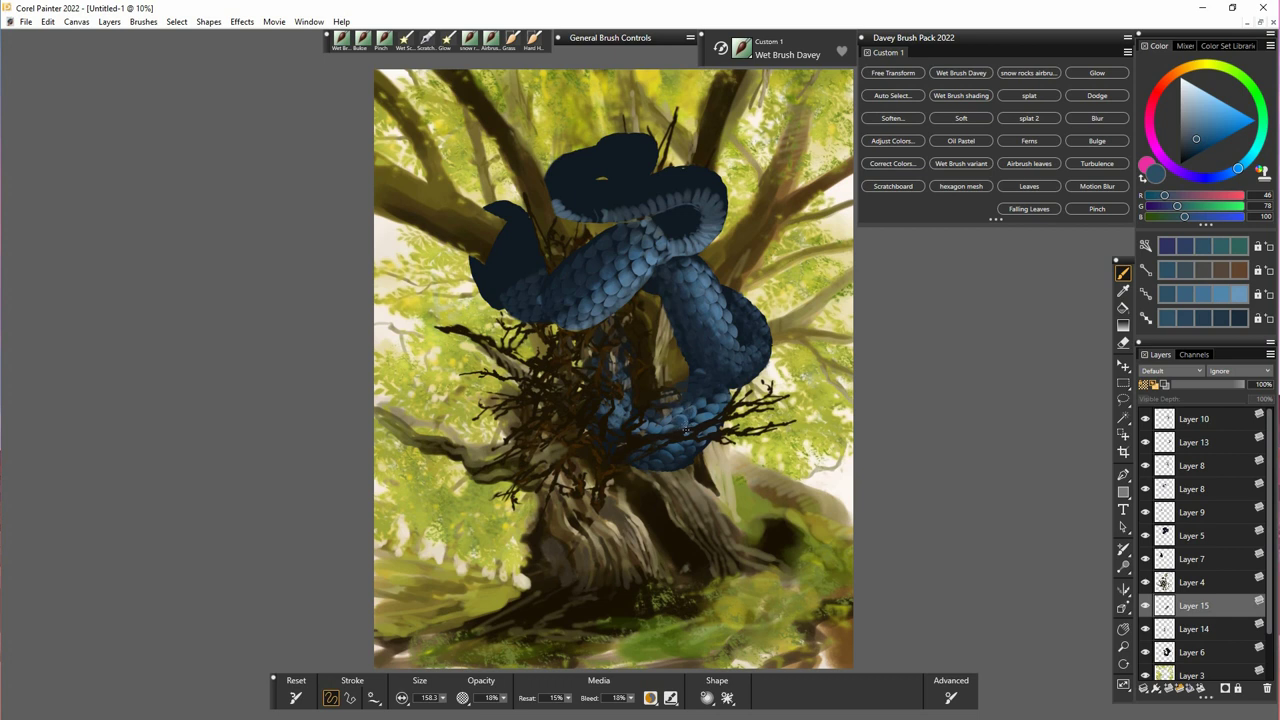
pyautogui.moveTo(657, 427); pyautogui.dragTo(675, 412)
# - Strongly desaturate the coil base on Layer 6 with a Uniform Color adjustment, keeping the hue shift at 0%
pyautogui.click(1148, 653)
pyautogui.click(893, 141)
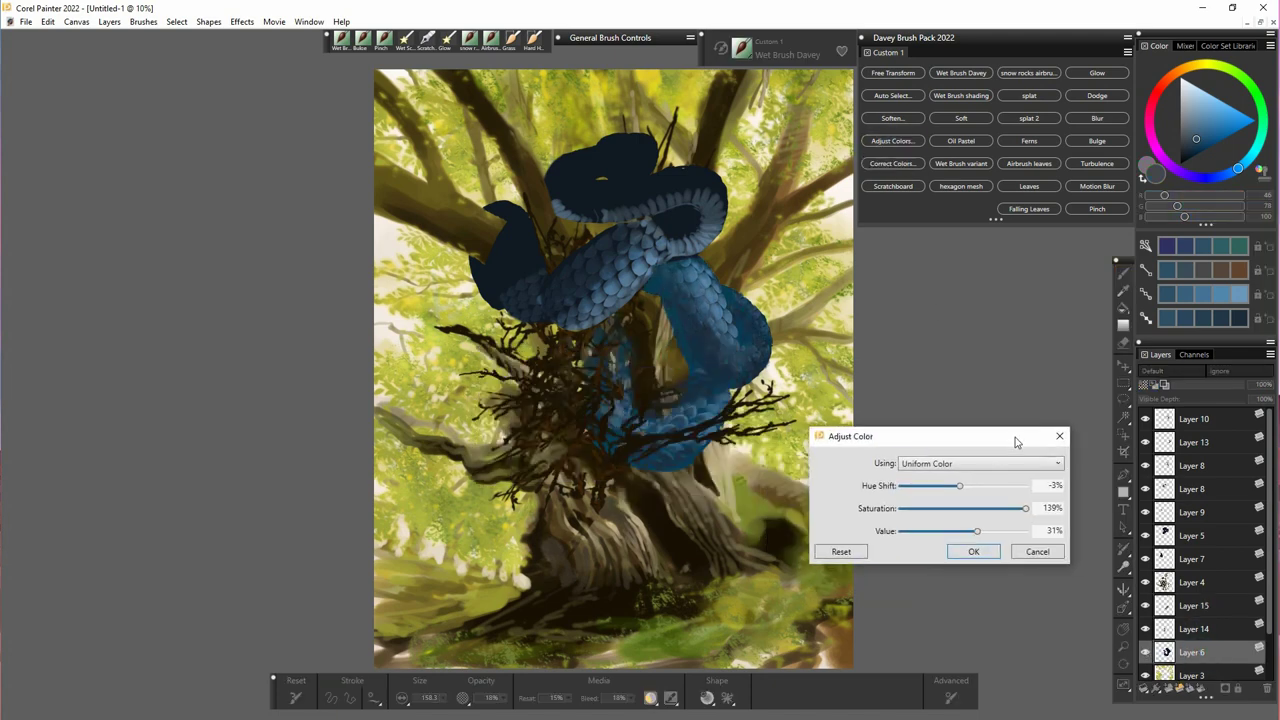
pyautogui.moveTo(961, 511); pyautogui.dragTo(924, 527)
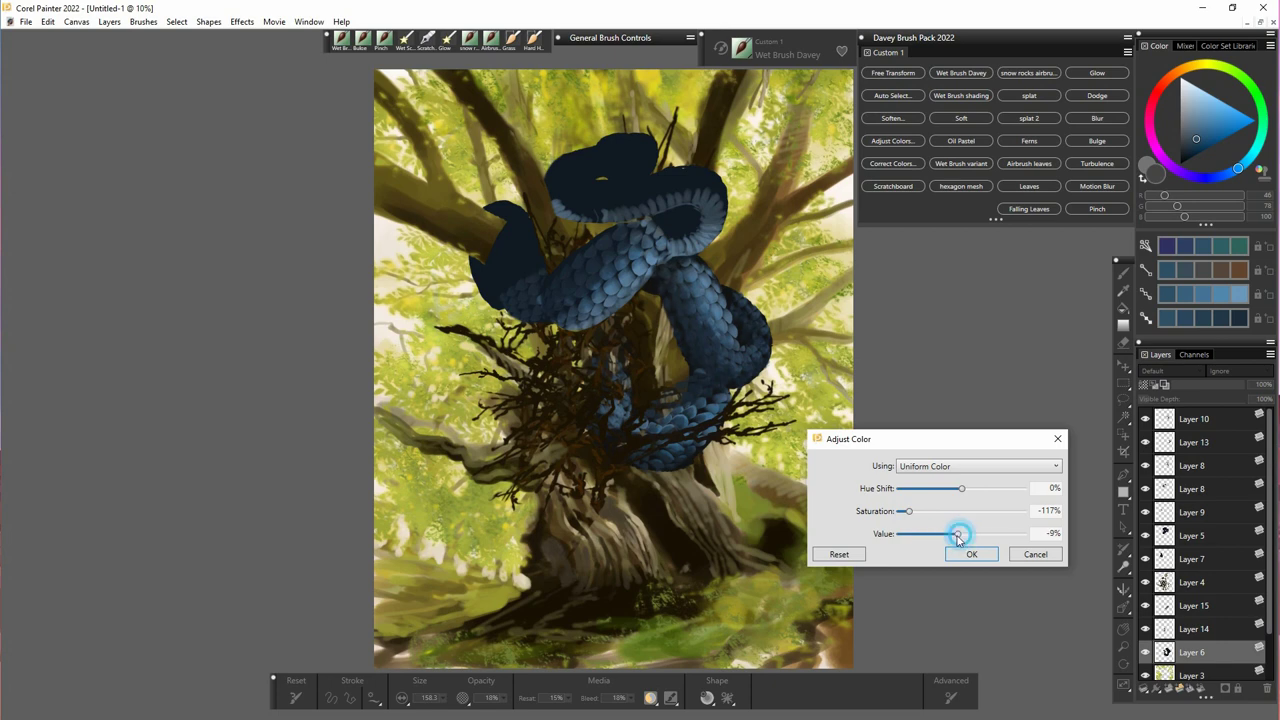
pyautogui.moveTo(909, 511); pyautogui.dragTo(901, 511)
pyautogui.click(975, 556)
# - Apply the same desaturating colour adjustment to Layers 7 and 5, toggling Layer 5's visibility to compare
pyautogui.click(1192, 559)
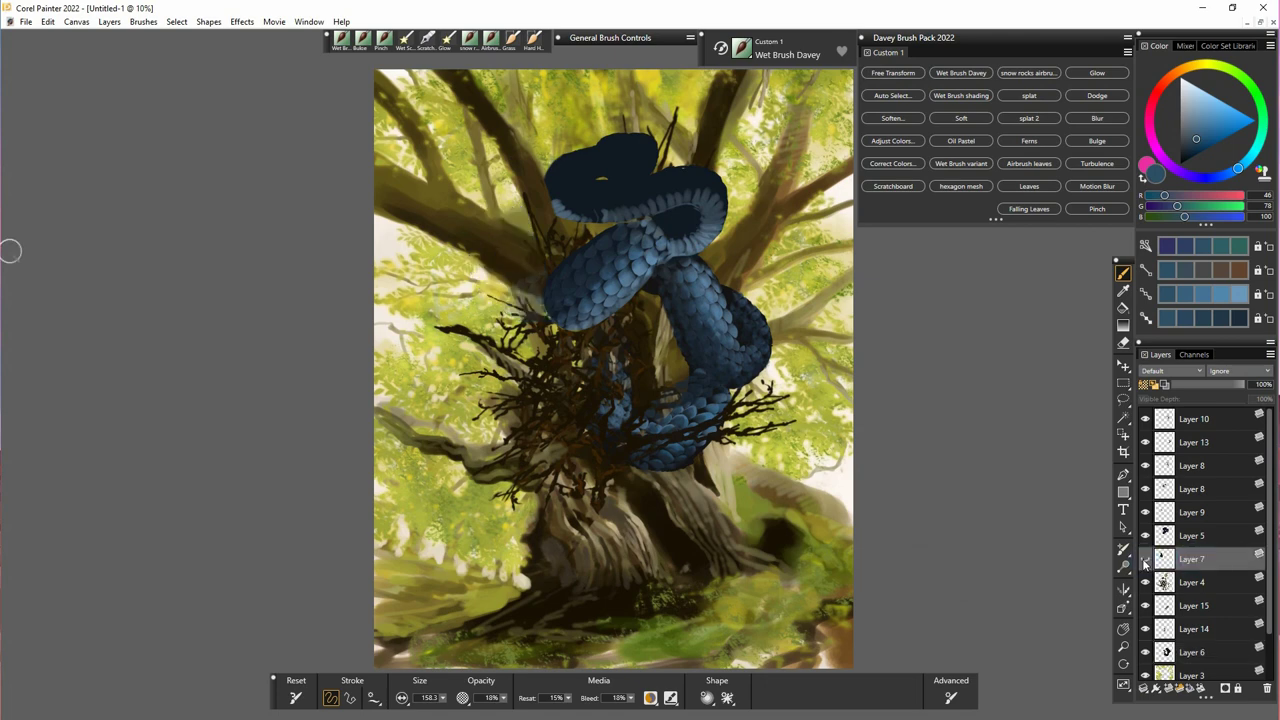
pyautogui.click(903, 146)
pyautogui.click(643, 469)
pyautogui.click(1195, 537)
pyautogui.click(900, 144)
pyautogui.click(643, 469)
pyautogui.click(1145, 536)
pyautogui.click(1145, 536)
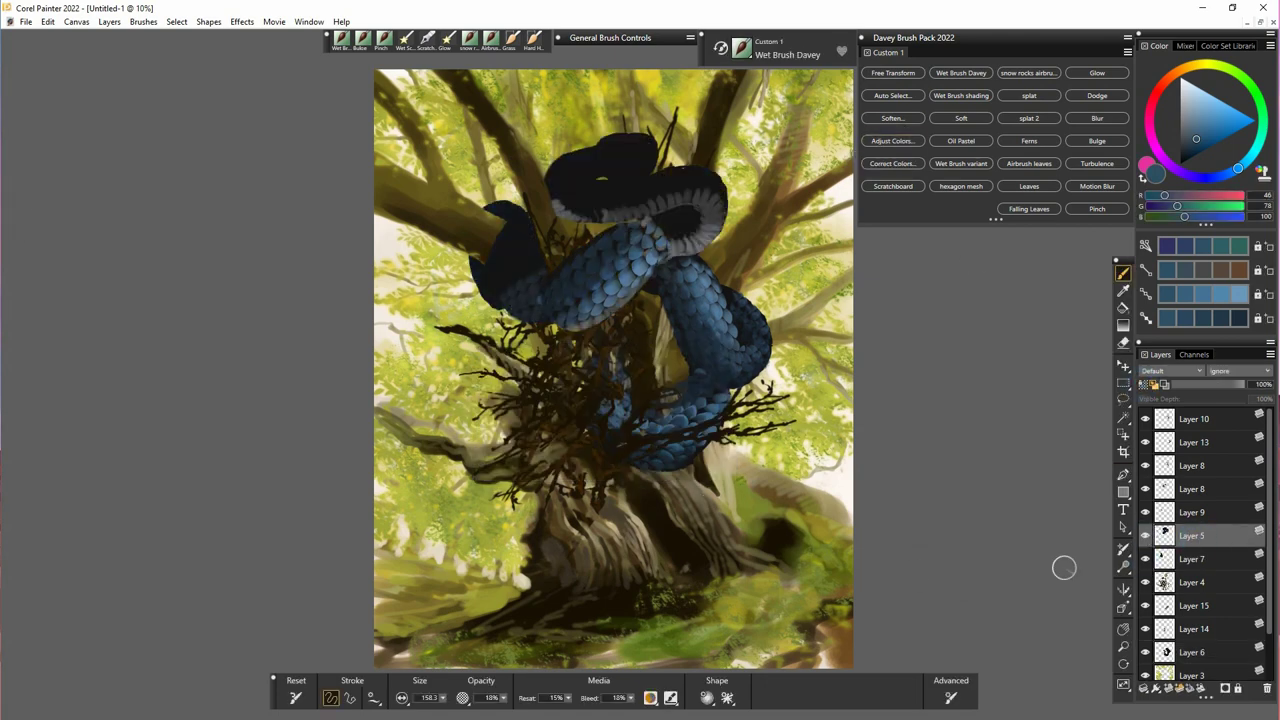
# - Nudge the grey head and upper-body shape on Layer 5 slightly and switch to the Eraser
pyautogui.click(1123, 366)
pyautogui.moveTo(589, 342); pyautogui.dragTo(586, 346)
pyautogui.click(1123, 343)
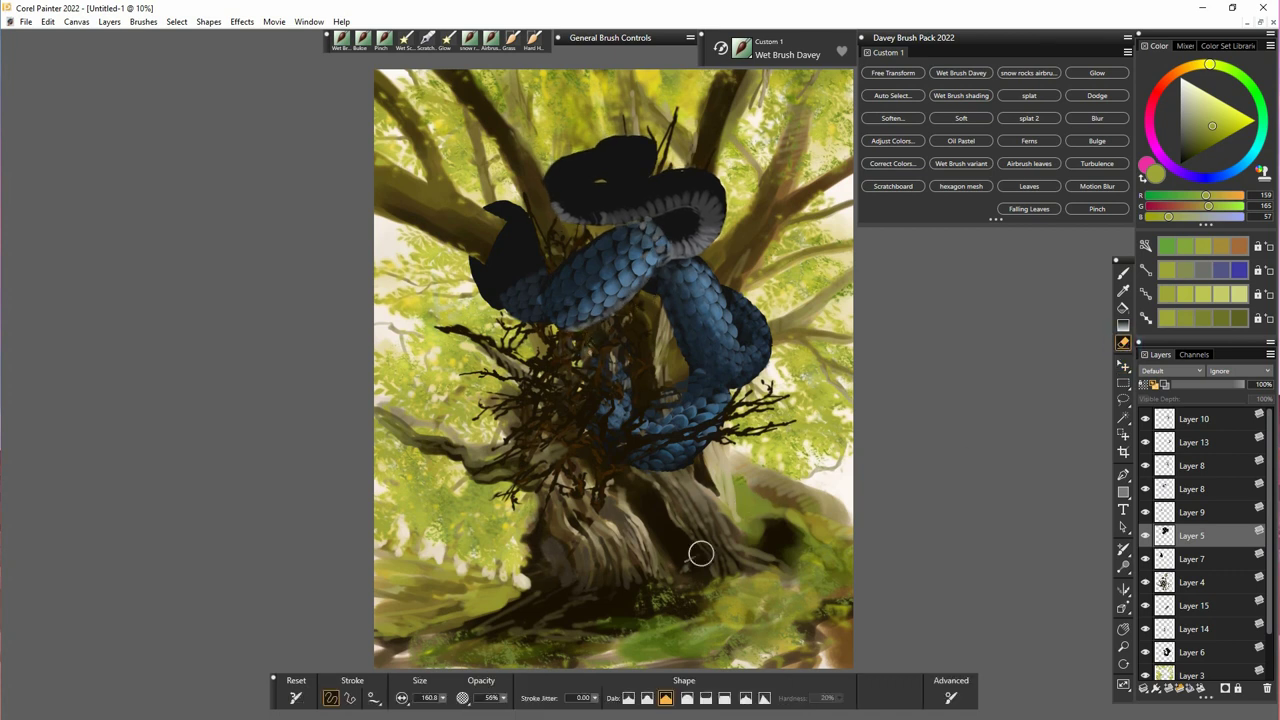
# - Sample muted blues from the middle coil and paint along its lower edge and the upper coil's belly scales
pyautogui.press('b')
pyautogui.keyDown('alt'); pyautogui.click(589, 325); pyautogui.keyUp('alt')
pyautogui.keyDown('alt'); pyautogui.click(597, 315); pyautogui.keyUp('alt')
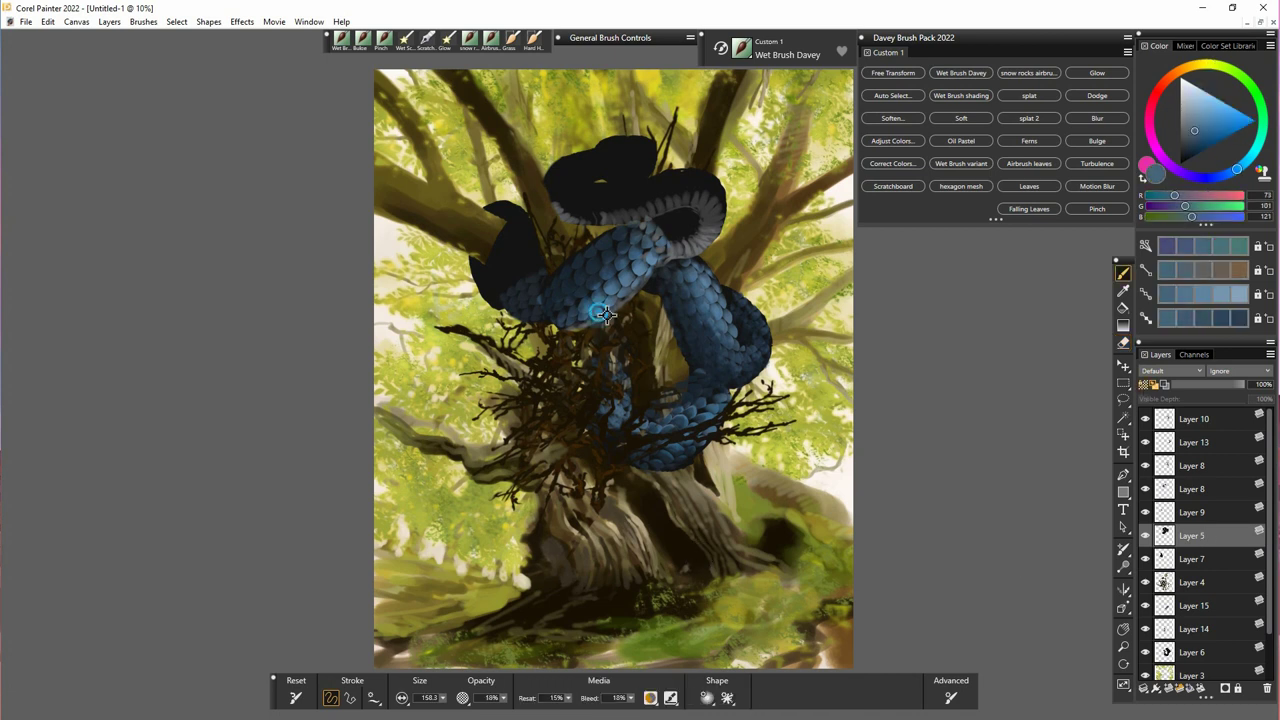
pyautogui.keyDown('alt'); pyautogui.click(600, 316); pyautogui.keyUp('alt')
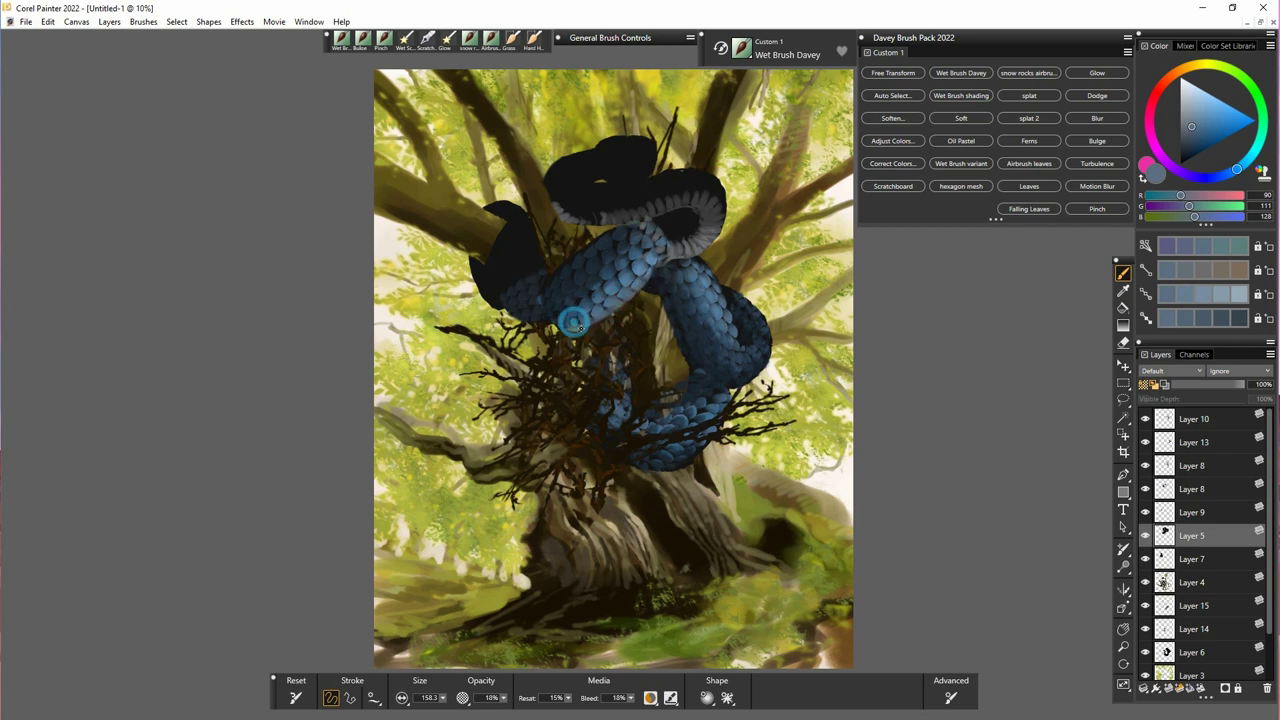
pyautogui.moveTo(618, 310)
pyautogui.mouseDown()
pyautogui.moveTo(586, 319)
pyautogui.moveTo(618, 307)
pyautogui.mouseUp()
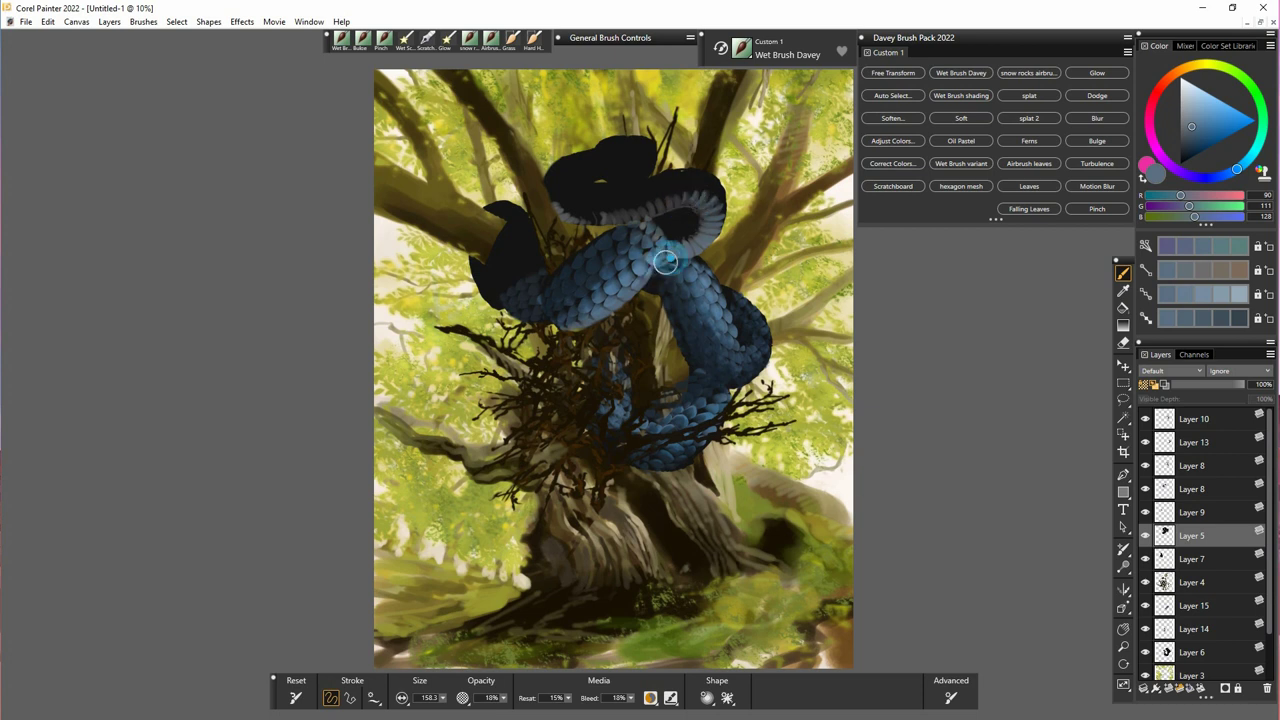
# - Paste two copies of the scale patch above the lower Layer 8 and move one onto the upper coil's bend
pyautogui.click(1195, 512)
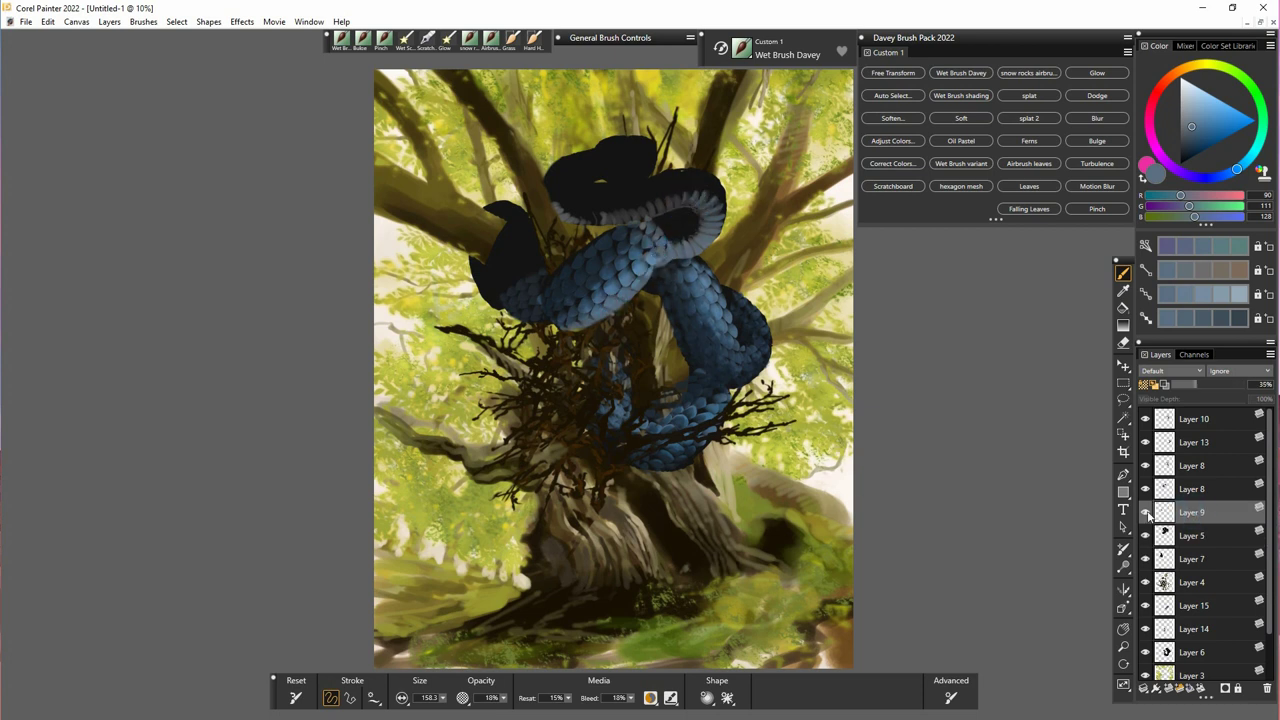
pyautogui.click(1163, 490)
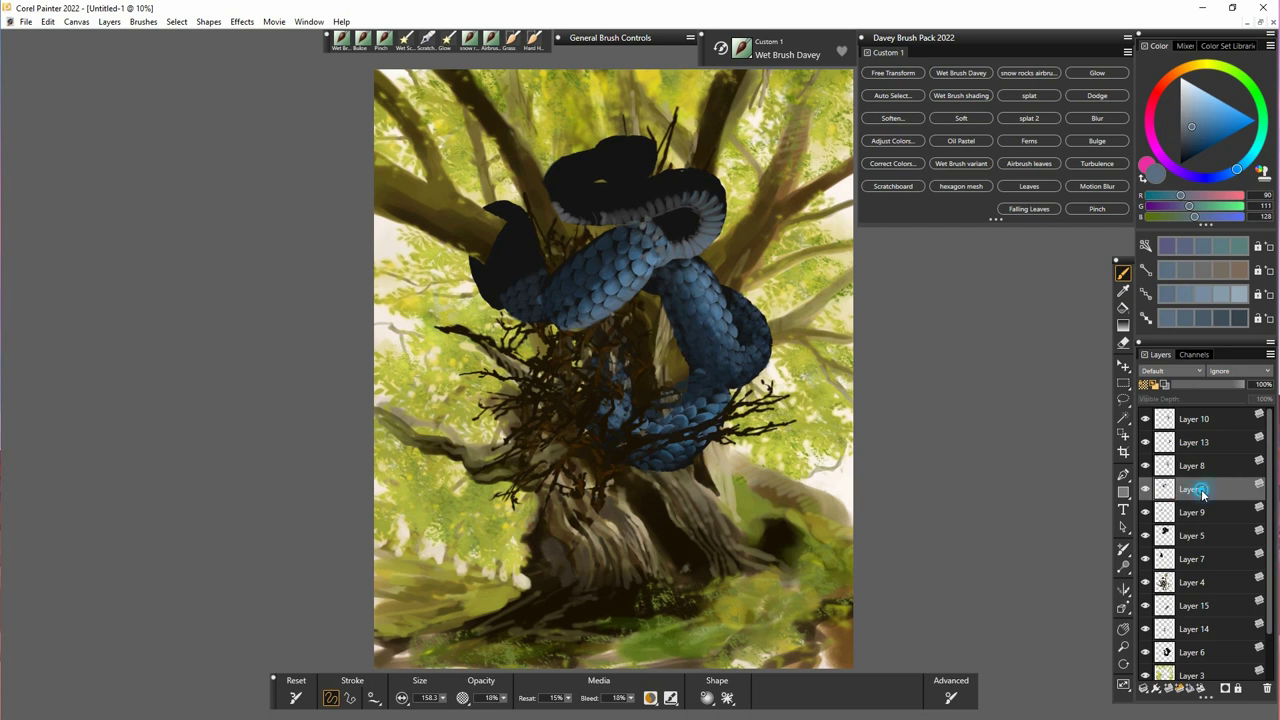
pyautogui.hotkey('ctrl', 'shift', 'v')
pyautogui.hotkey('ctrl', 'shift', 'v')
pyautogui.moveTo(602, 294); pyautogui.dragTo(709, 236)
# - Scale down and reposition the pasted patch with Free Transform to fit the upper coil's bend
pyautogui.hotkey('ctrl', 'alt', 't')
pyautogui.moveTo(670, 290); pyautogui.dragTo(676, 275)
pyautogui.moveTo(752, 220); pyautogui.dragTo(750, 232)
pyautogui.moveTo(588, 218); pyautogui.dragTo(607, 220)
pyautogui.moveTo(749, 220); pyautogui.dragTo(743, 231)
pyautogui.moveTo(675, 162); pyautogui.dragTo(675, 176)
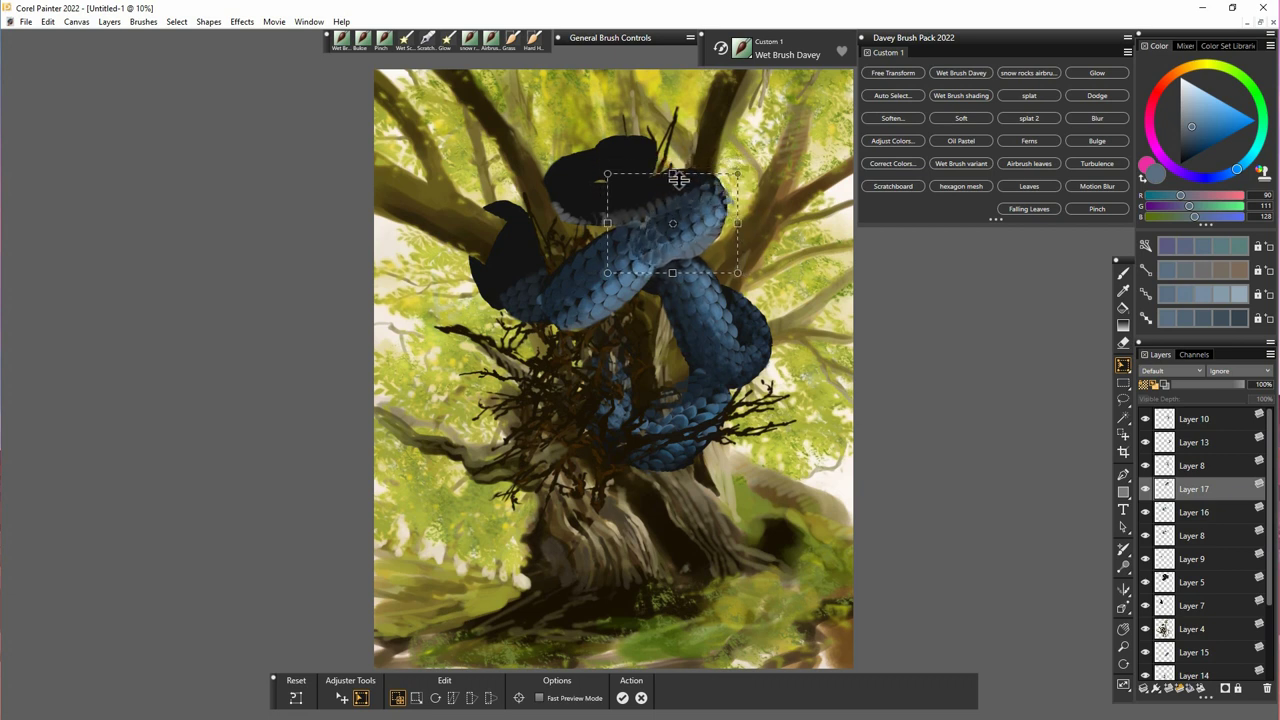
# - Skew the patch to follow the upper bend, apply the transform, and erase its overlap with the belly scales
pyautogui.click(472, 699)
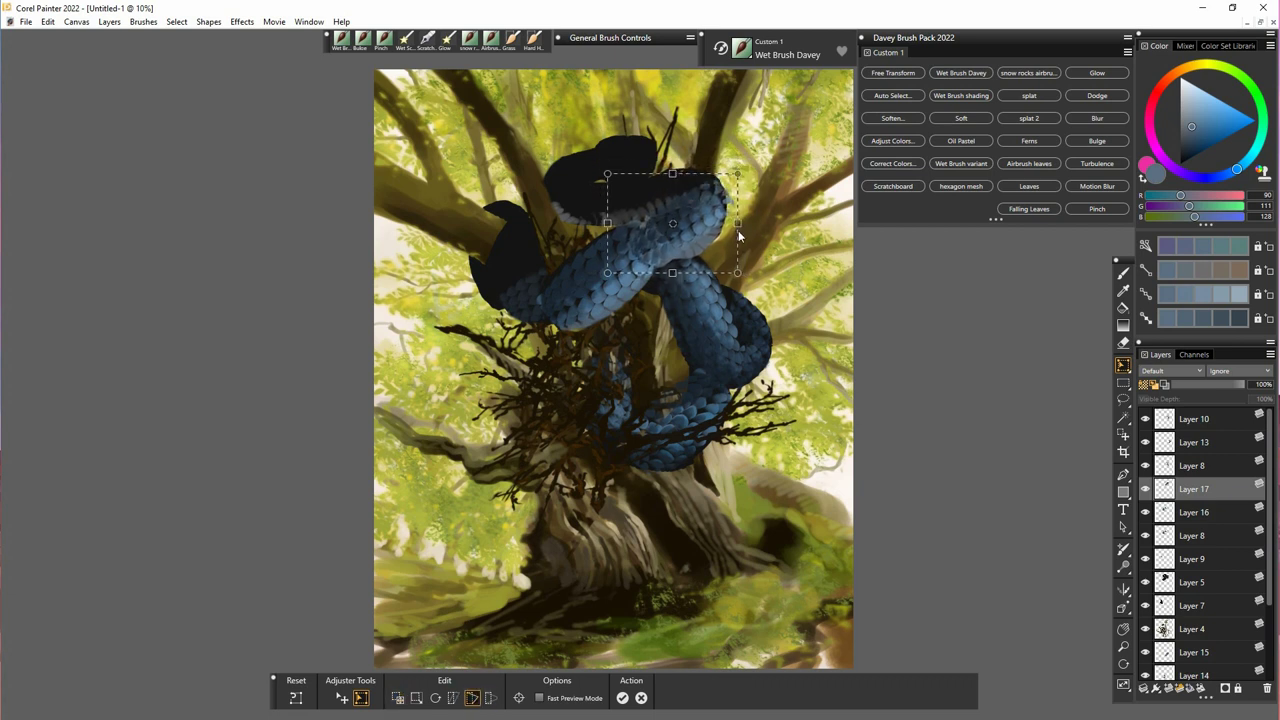
pyautogui.click(454, 700)
pyautogui.moveTo(741, 228); pyautogui.dragTo(743, 244)
pyautogui.moveTo(678, 277); pyautogui.dragTo(711, 253)
pyautogui.press('Return')
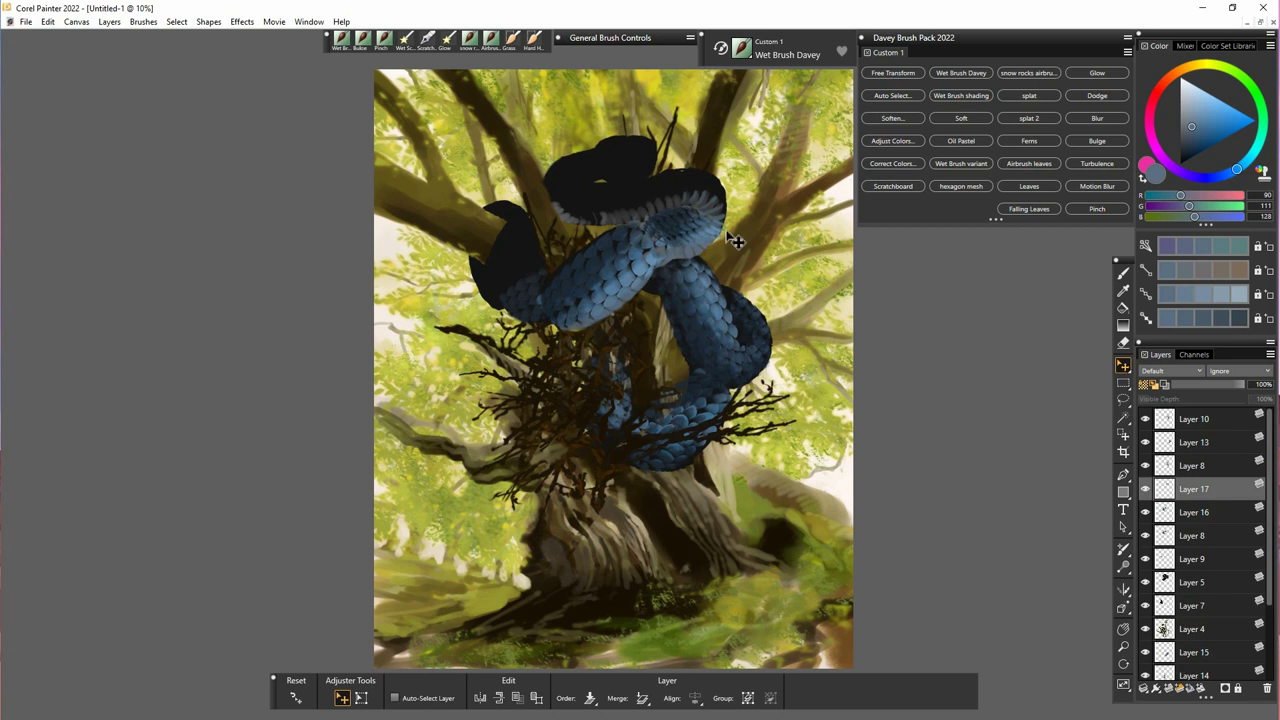
pyautogui.press('n')
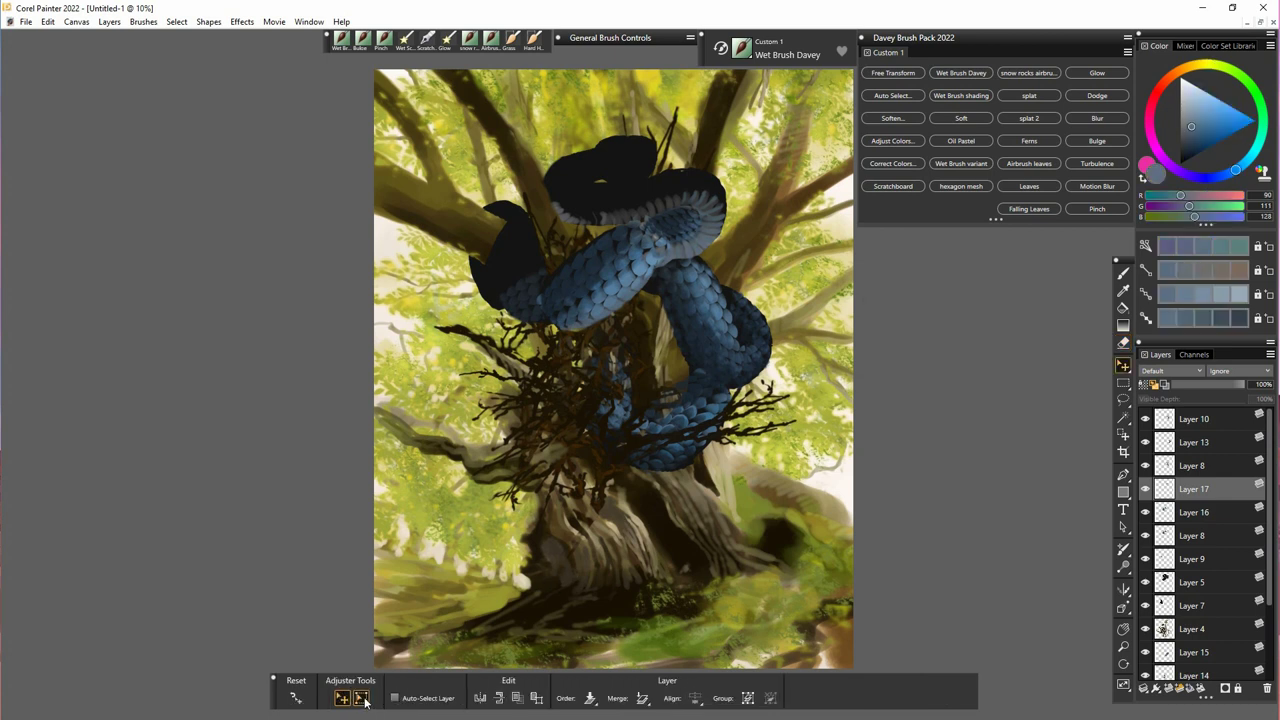
# - Adjust the trimmed upper-bend patch again with Free Transform, apply it, and select Layer 5
pyautogui.click(361, 698)
pyautogui.moveTo(686, 209); pyautogui.dragTo(740, 228)
pyautogui.click(436, 698)
pyautogui.click(454, 698)
pyautogui.press('Return')
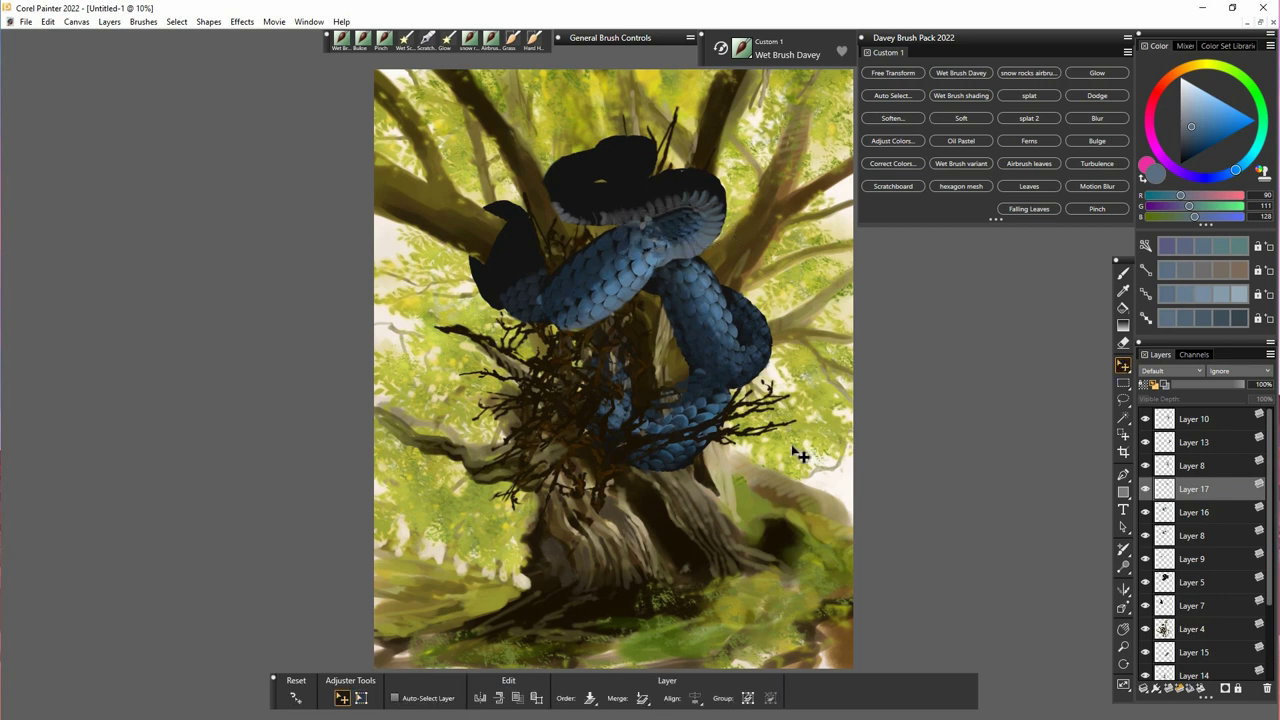
pyautogui.press('b')
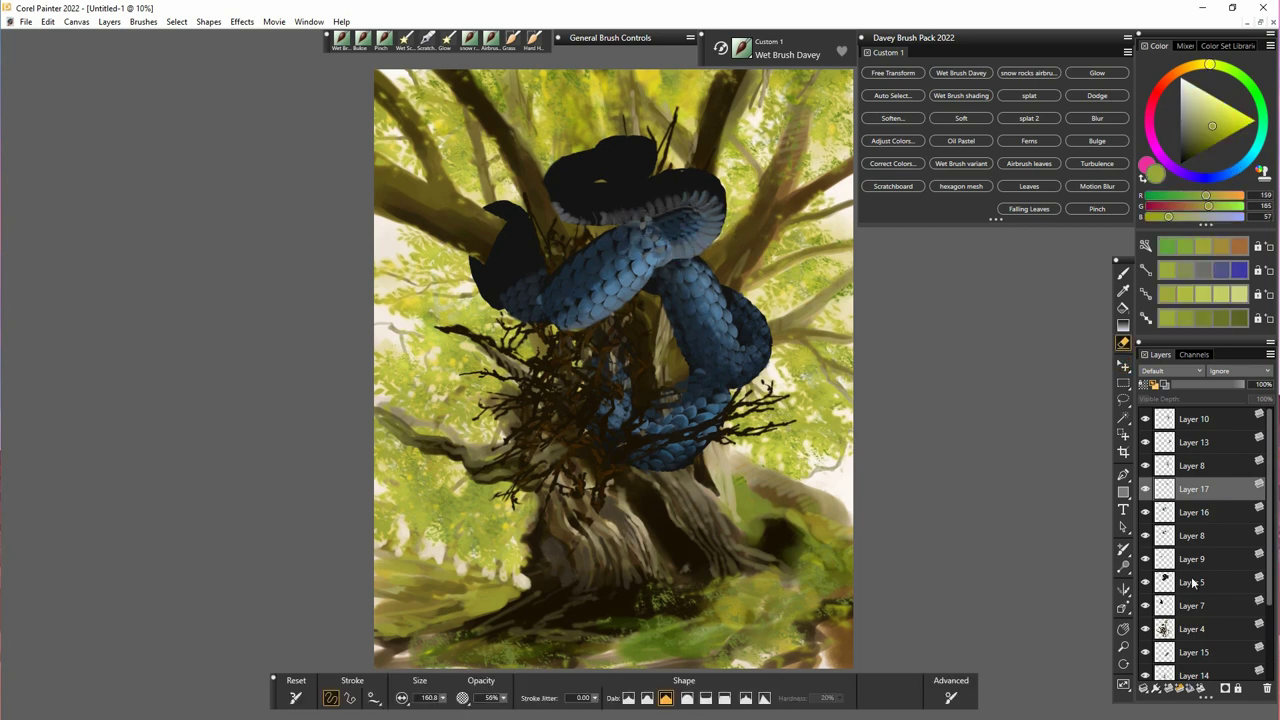
pyautogui.click(1200, 578)
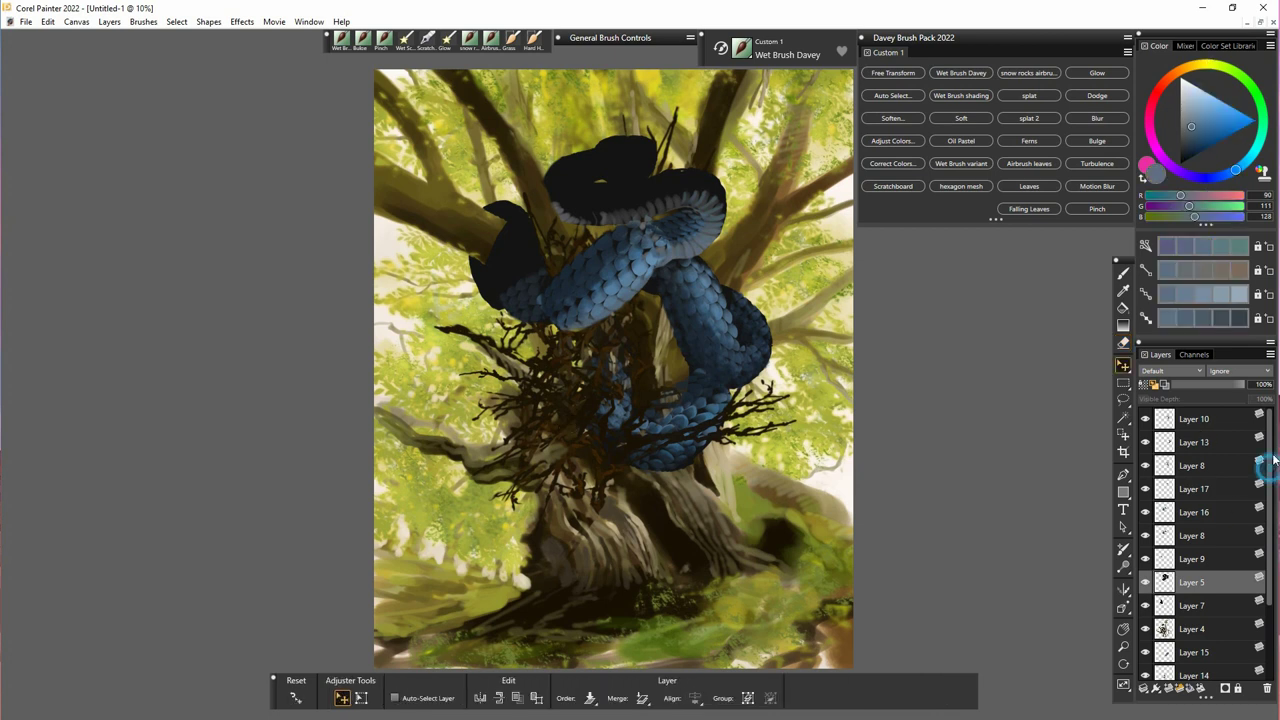
# - Toggle Layer 10's visibility to check its scale piece, move the piece sideways across the vertical coil, and switch to the Eraser
pyautogui.click(1192, 420)
pyautogui.click(1145, 420)
pyautogui.click(1145, 420)
pyautogui.click(1145, 420)
pyautogui.click(1145, 422)
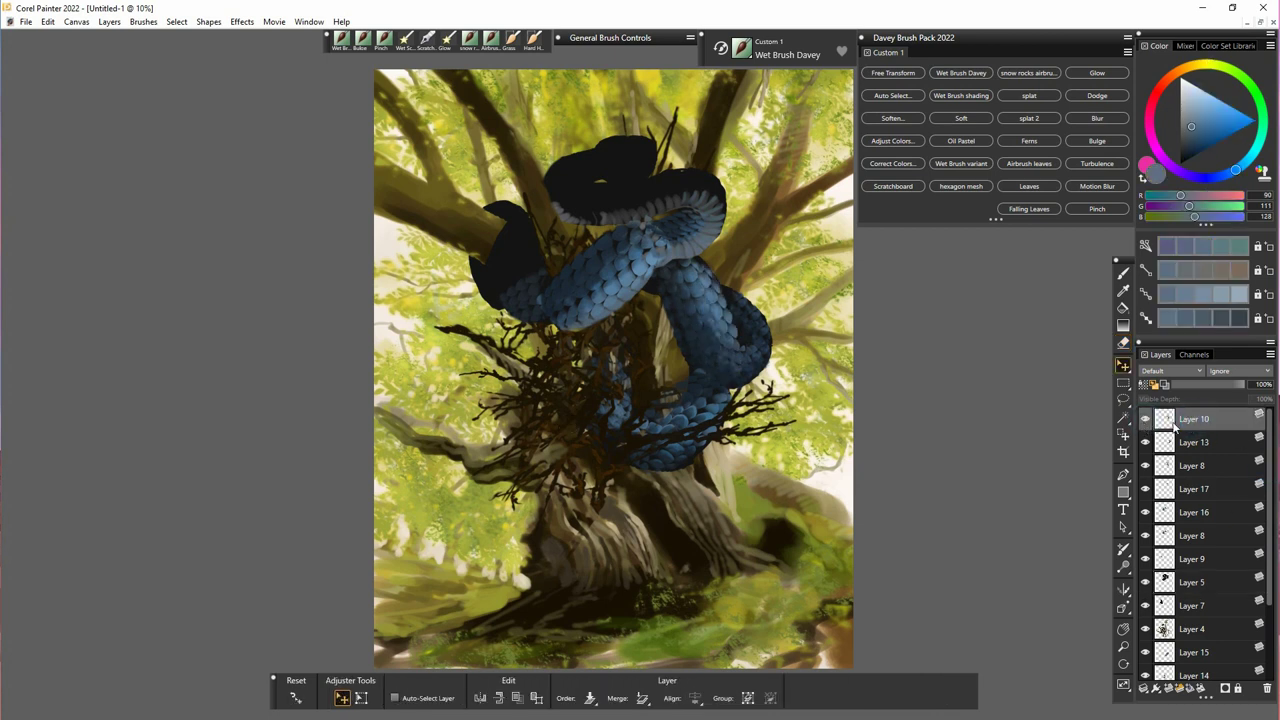
pyautogui.click(363, 698)
pyautogui.moveTo(652, 323); pyautogui.dragTo(679, 327)
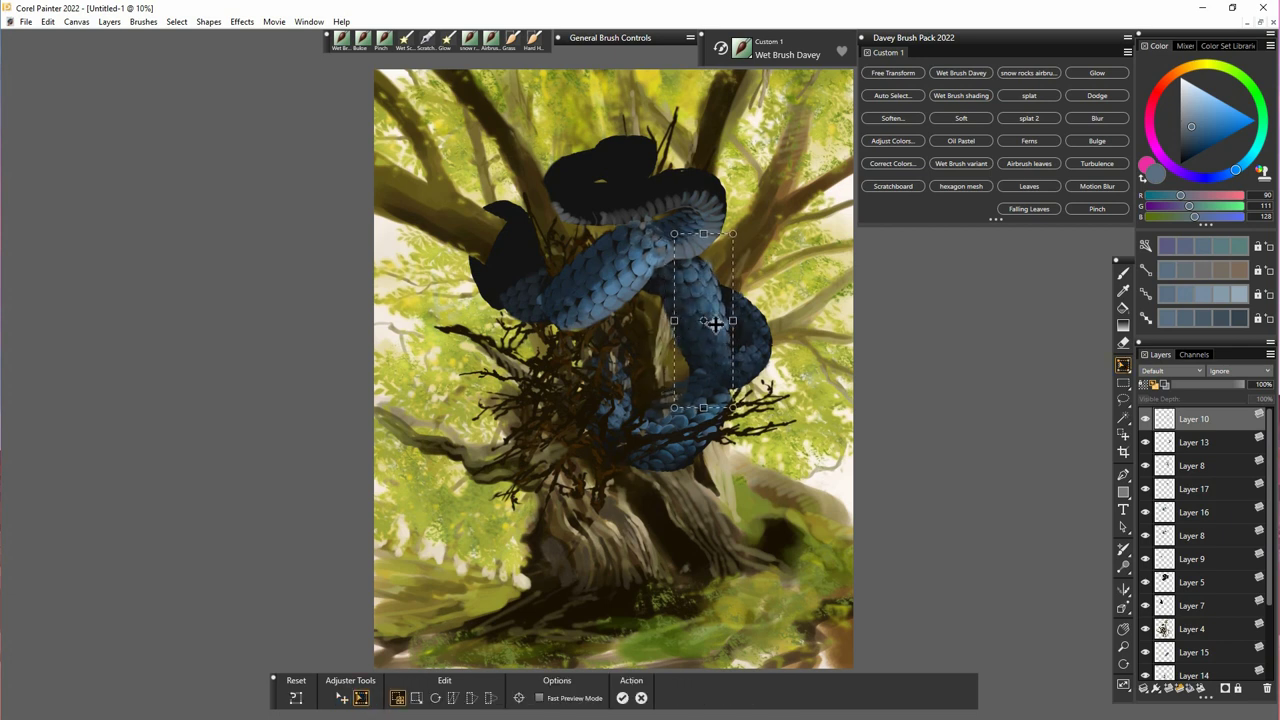
pyautogui.press('Return')
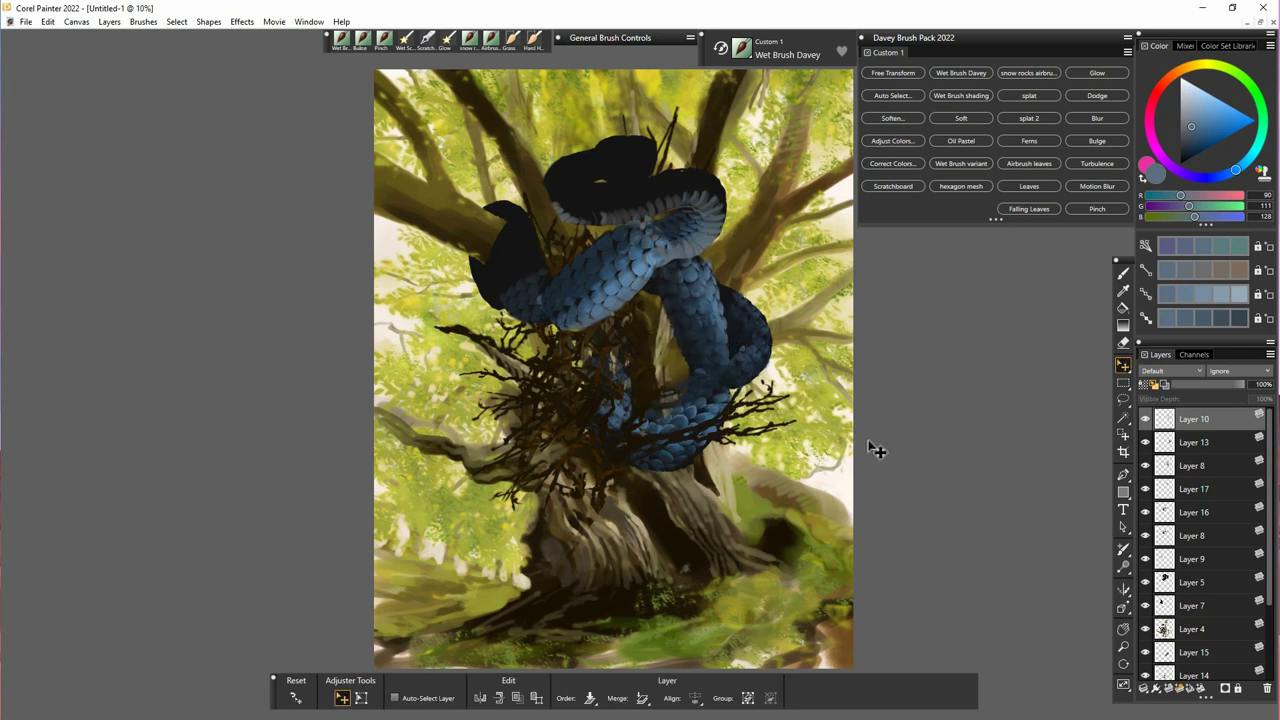
pyautogui.press('n')
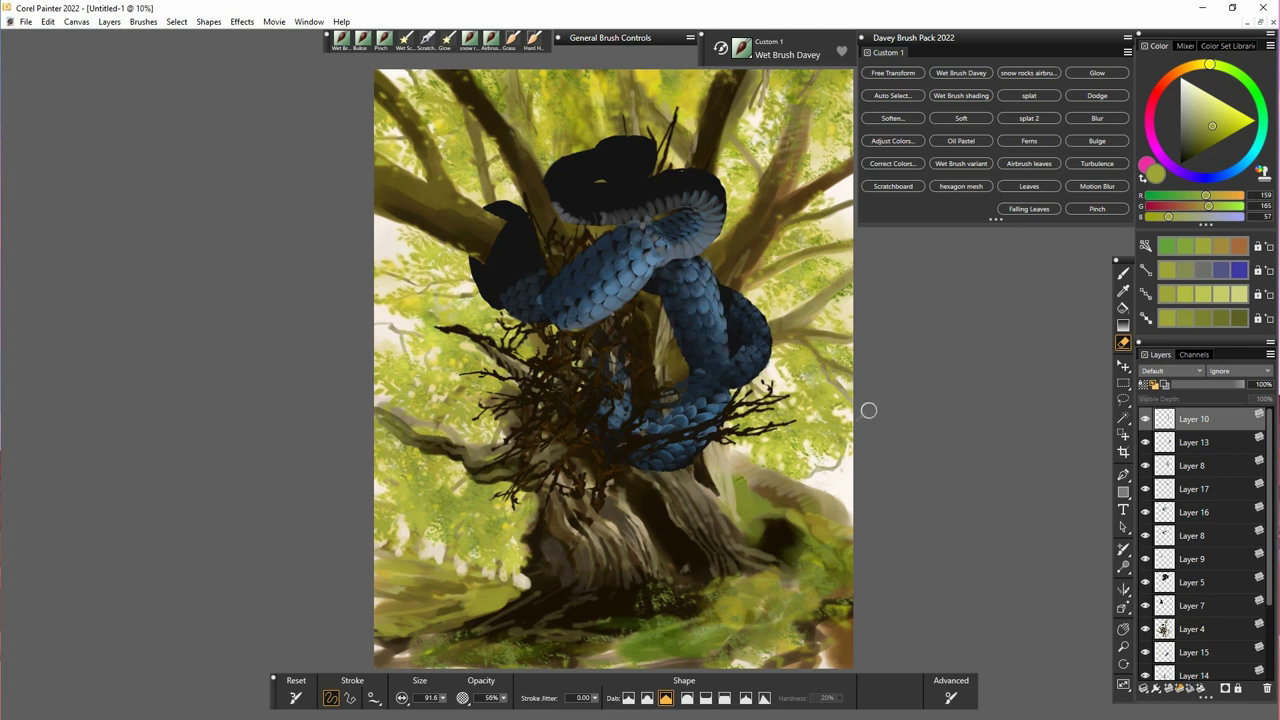
# - Place Layer 13 below Layer 8 after checking its right-coil scales, and add another scale-patch layer above Layer 10
pyautogui.press('f')
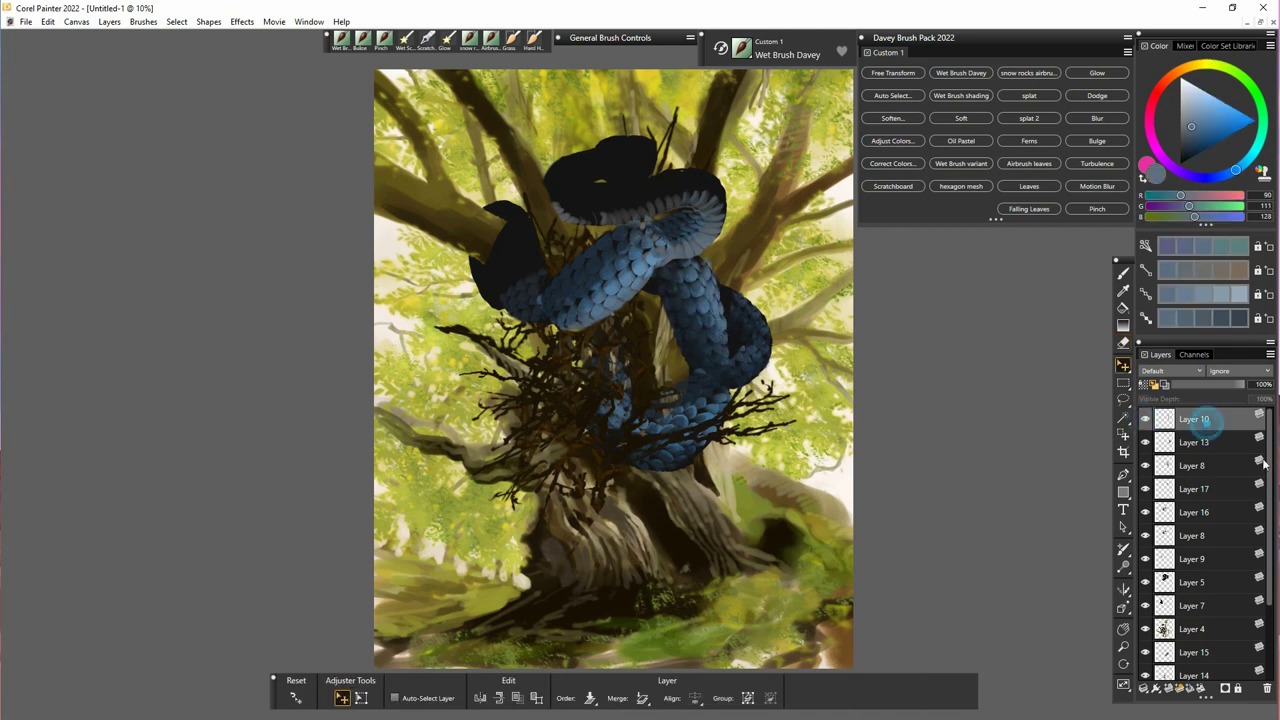
pyautogui.click(1193, 428)
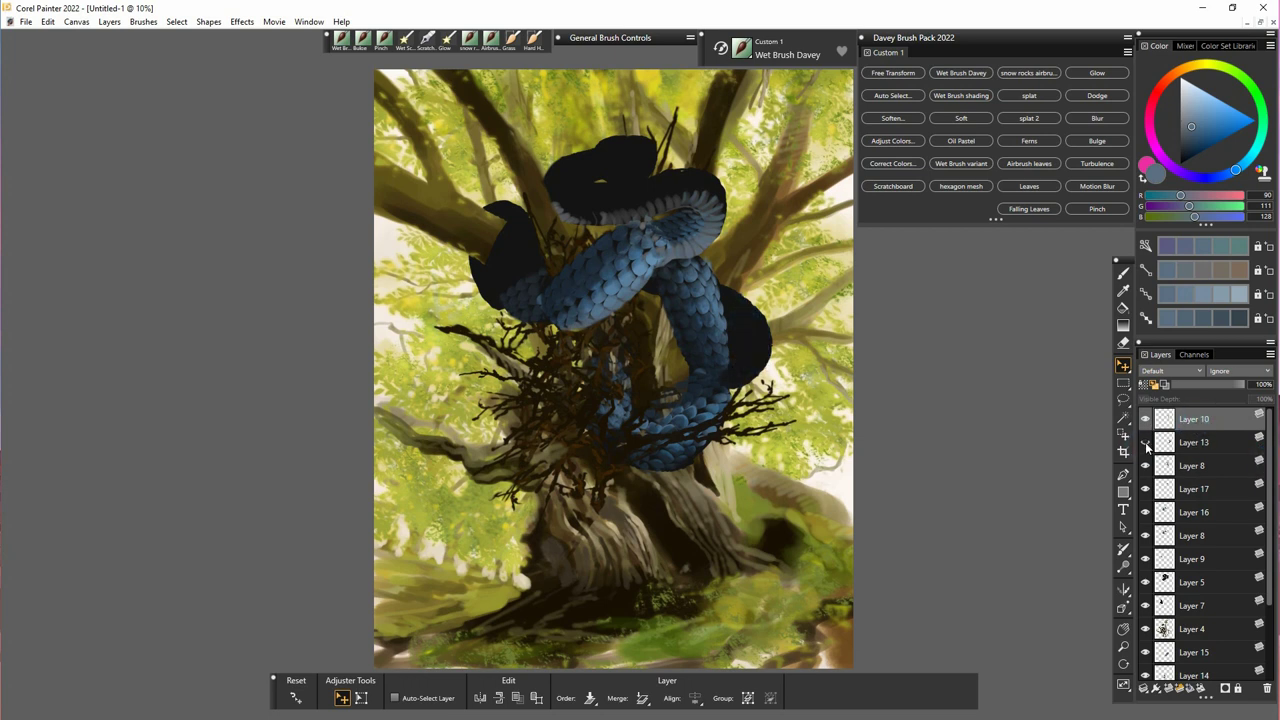
pyautogui.moveTo(1191, 459); pyautogui.dragTo(1199, 412)
pyautogui.click(1193, 443)
pyautogui.click(1145, 443)
pyautogui.click(1145, 443)
pyautogui.hotkey('ctrl', 'j')
pyautogui.click(1147, 445)
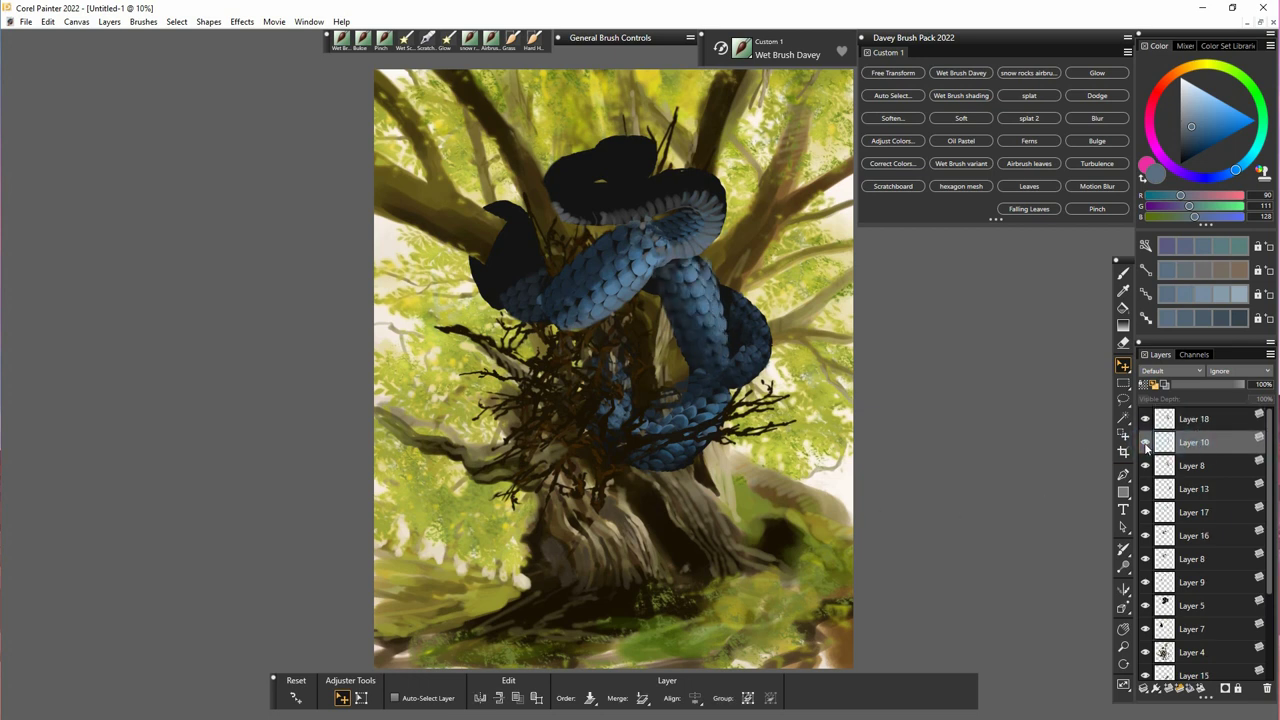
# - Distort Layer 10's scale patch to follow the vertical coil, apply the transform, and erase its overlap at the right coil
pyautogui.hotkey('ctrl', 'alt', 't')
pyautogui.click(473, 699)
pyautogui.moveTo(731, 408); pyautogui.dragTo(745, 441)
pyautogui.moveTo(732, 238); pyautogui.dragTo(716, 252)
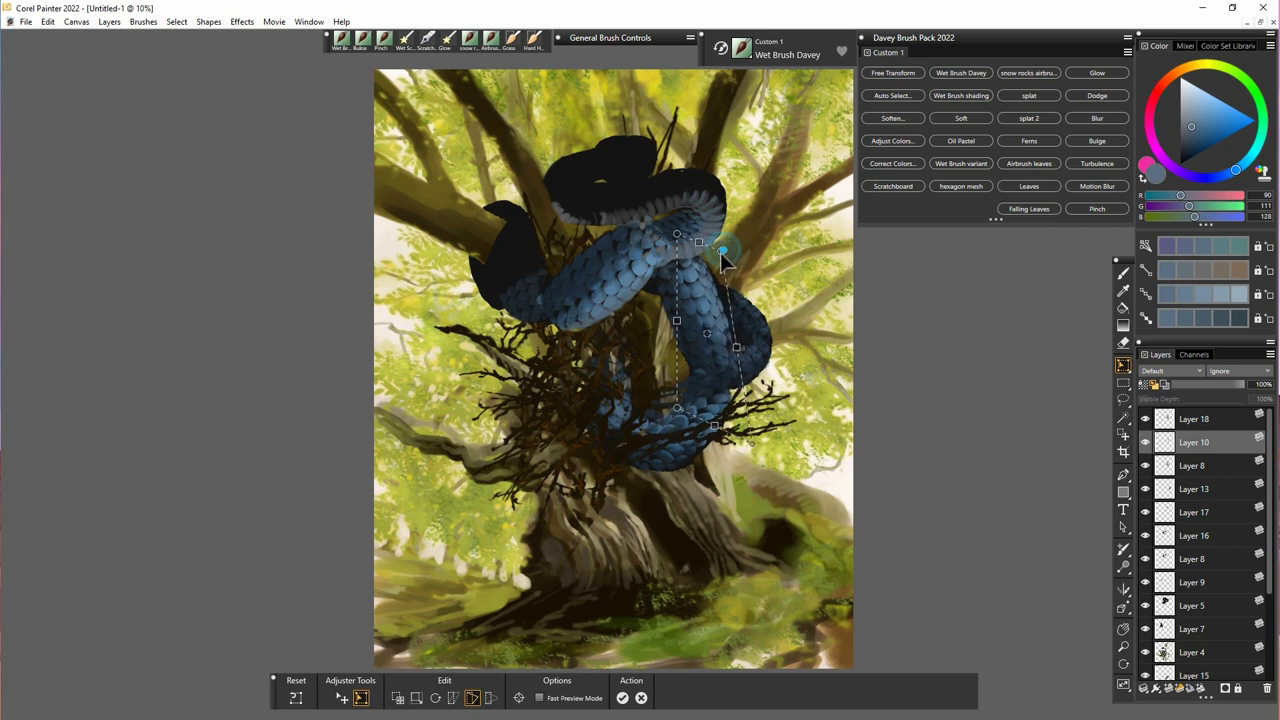
pyautogui.moveTo(681, 409); pyautogui.dragTo(722, 394)
pyautogui.press('Return')
pyautogui.press('n')
pyautogui.moveTo(732, 326); pyautogui.dragTo(736, 341)
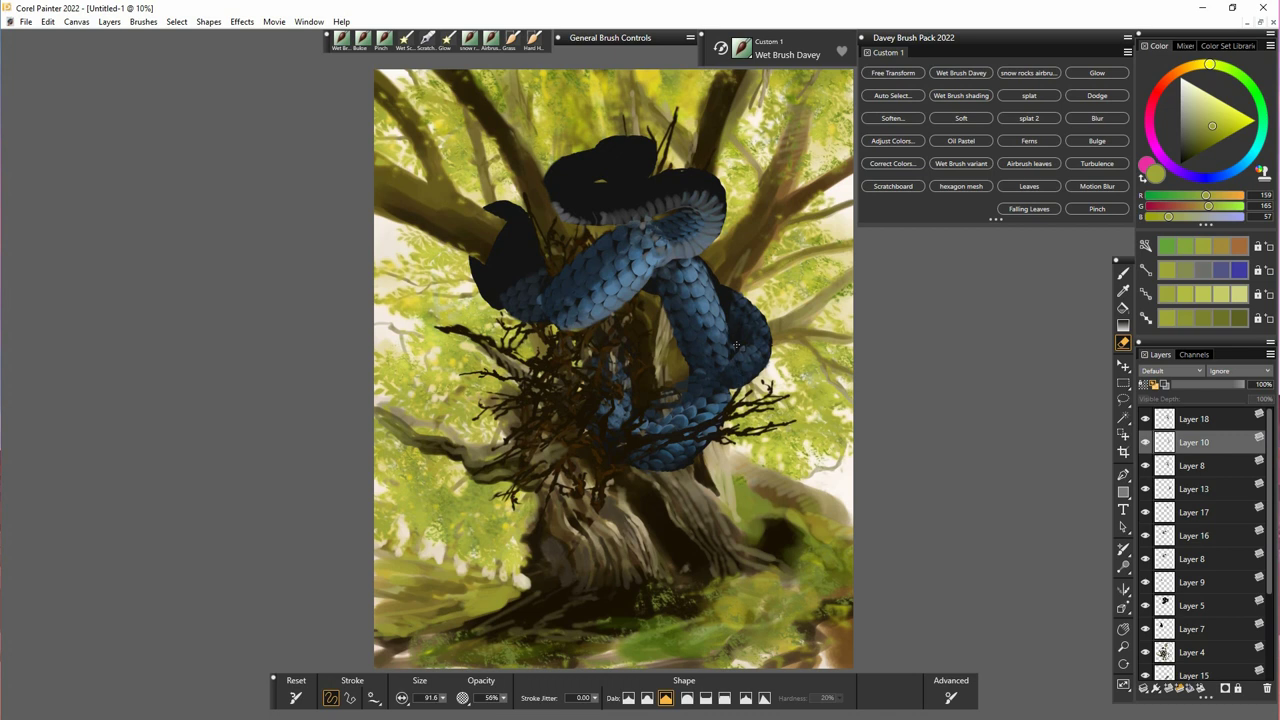
# - Paste a scale patch above Layer 18, rotate it to lie along the upper coil, and apply the transform
pyautogui.press('f')
pyautogui.click(1146, 422)
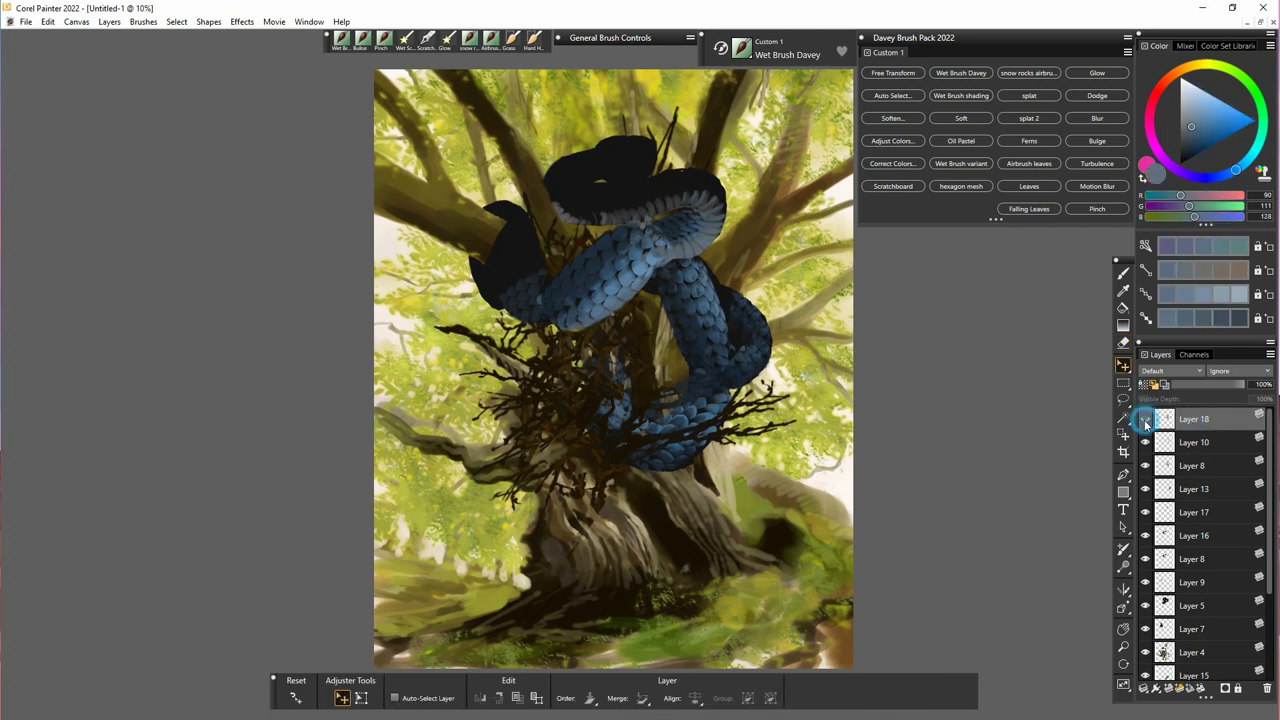
pyautogui.hotkey('ctrl', 'v')
pyautogui.click(361, 697)
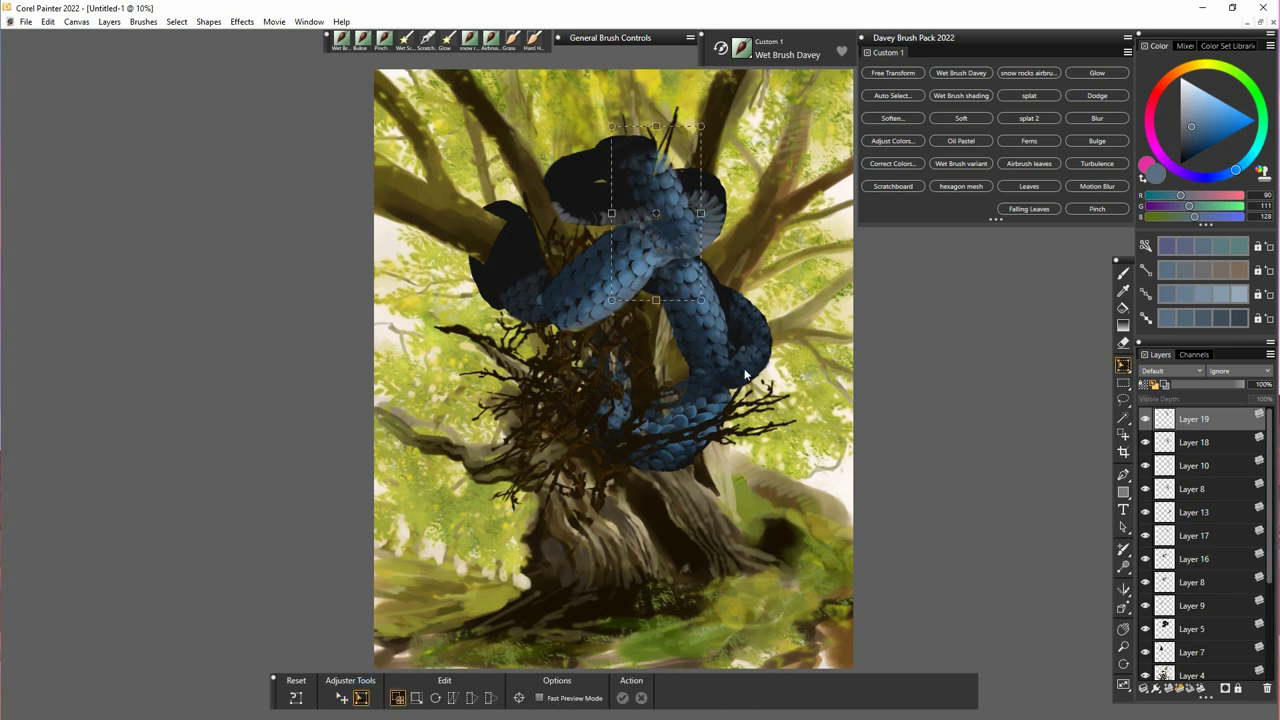
pyautogui.click(436, 699)
pyautogui.moveTo(701, 300); pyautogui.dragTo(767, 177)
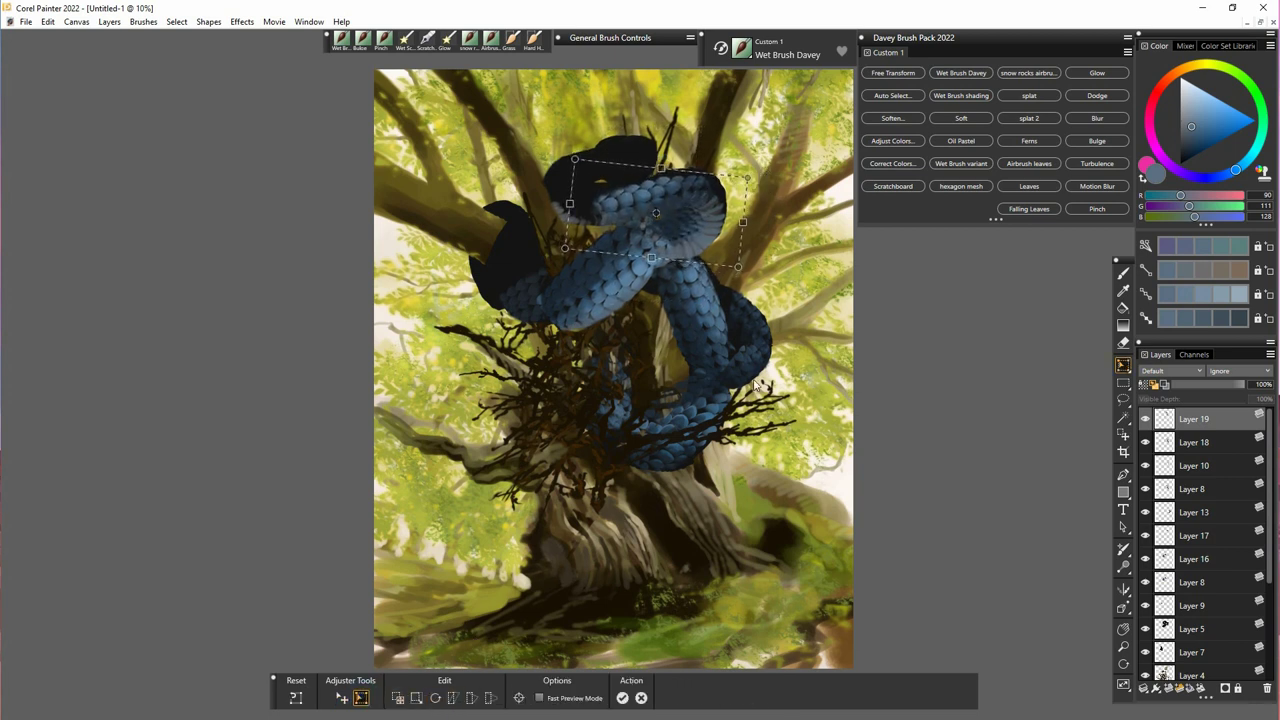
pyautogui.click(622, 698)
# - Reposition the rotated patch on the upper coil, adjust its fit with Free Transform, and apply it
pyautogui.moveTo(699, 211); pyautogui.dragTo(705, 205)
pyautogui.click(361, 697)
pyautogui.moveTo(578, 207); pyautogui.dragTo(631, 204)
pyautogui.moveTo(755, 207); pyautogui.dragTo(606, 149)
pyautogui.click(622, 698)
# - Add more scale patches along the upper coil, rotating and skewing the Layer 21 patch over the left bend
pyautogui.hotkey('ctrl', 'shift', 'n')
pyautogui.click(435, 698)
pyautogui.press('Return')
pyautogui.click(361, 698)
pyautogui.click(436, 699)
pyautogui.click(454, 698)
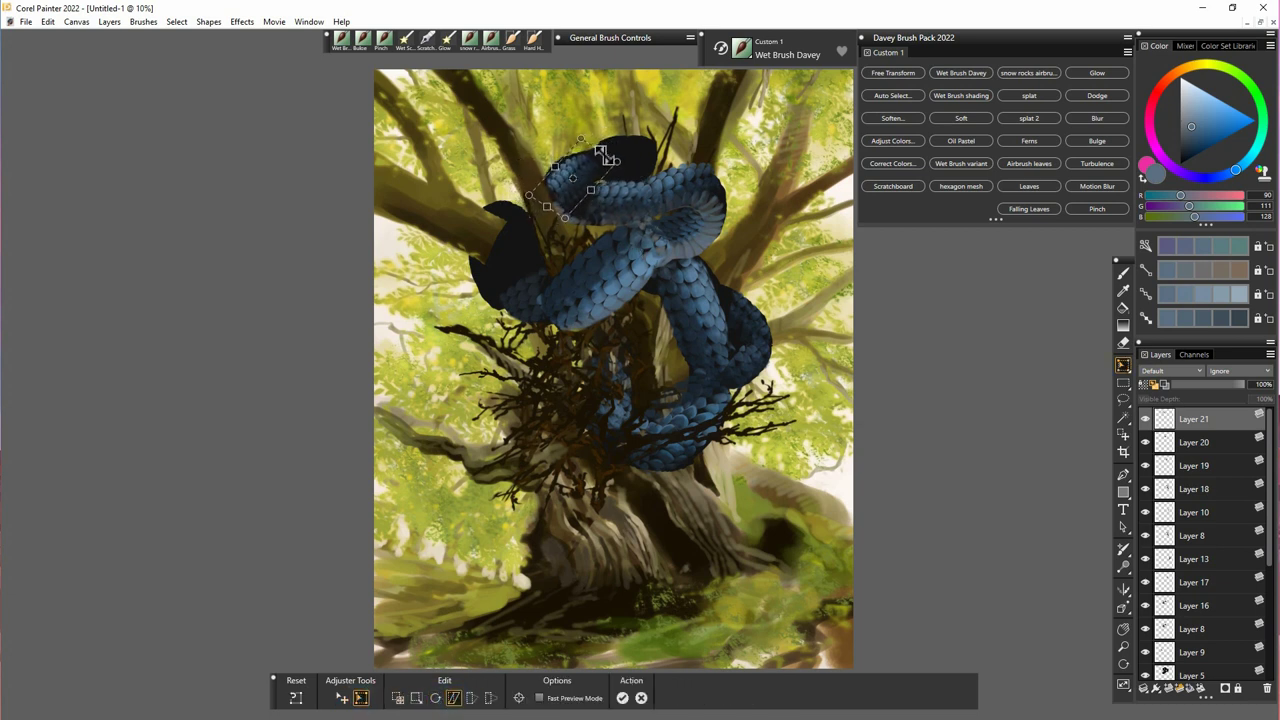
pyautogui.press('Return')
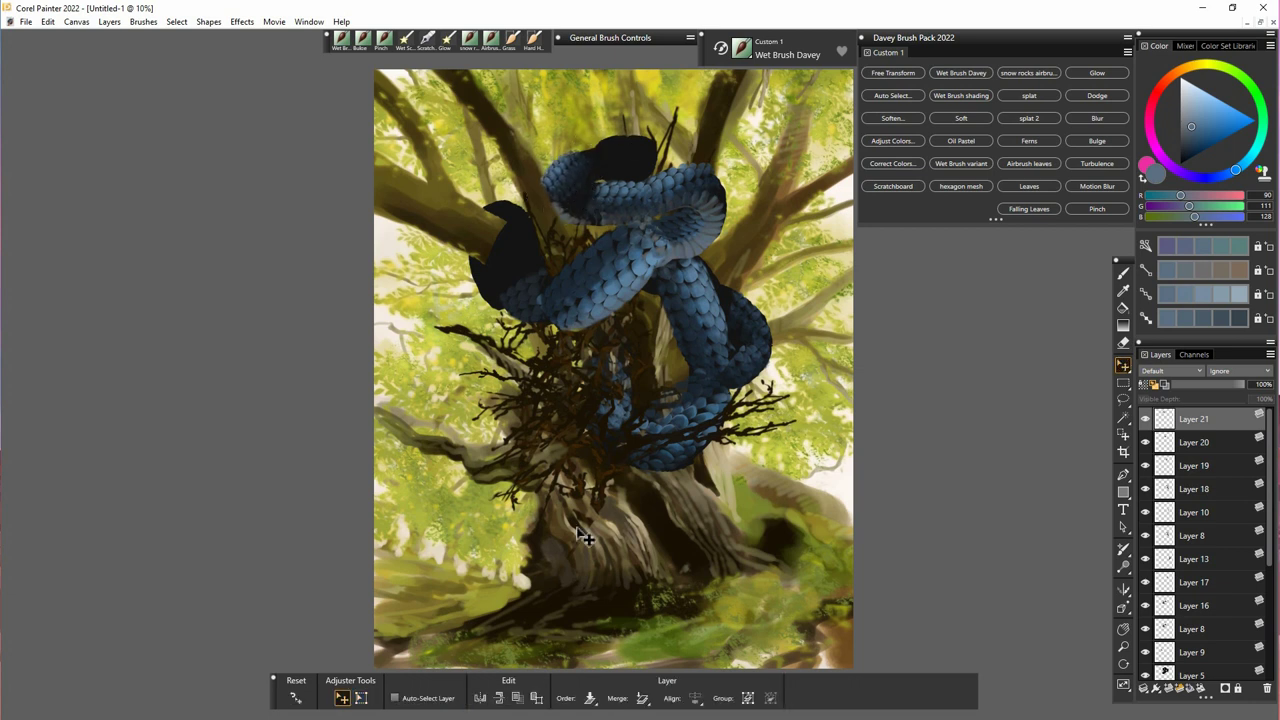
# - Skew and distort the Layer 21 patch by its corners to match the left bend's outline, then apply the transform
pyautogui.click(361, 698)
pyautogui.click(455, 699)
pyautogui.moveTo(601, 179); pyautogui.dragTo(602, 165)
pyautogui.click(472, 699)
pyautogui.moveTo(532, 229); pyautogui.dragTo(542, 218)
pyautogui.moveTo(602, 130); pyautogui.dragTo(616, 130)
pyautogui.moveTo(532, 160); pyautogui.dragTo(517, 144)
pyautogui.moveTo(602, 199); pyautogui.dragTo(594, 198)
pyautogui.moveTo(616, 129); pyautogui.dragTo(614, 136)
pyautogui.press('Return')
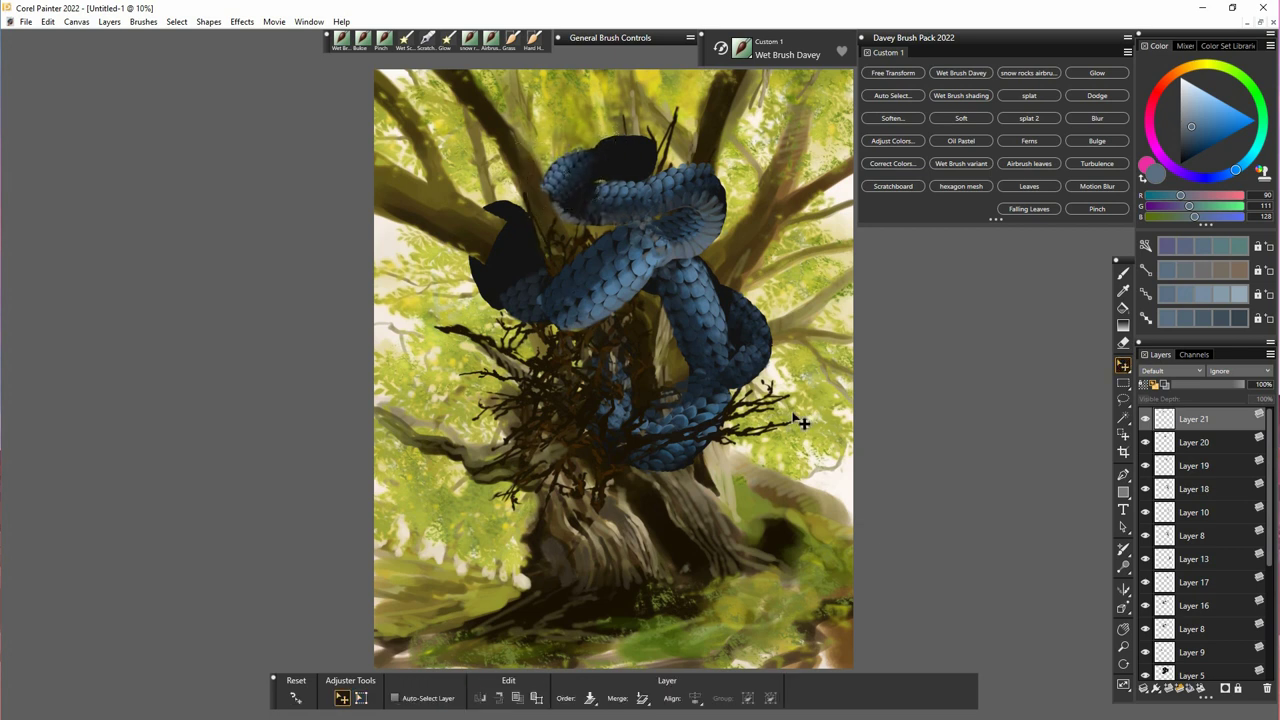
# - Erase the excess scales inside the left bend on Layer 21 and blend the upper-coil patches on Layers 20 and 19
pyautogui.press('n')
pyautogui.keyDown('alt'); pyautogui.click(551, 158); pyautogui.keyUp('alt')
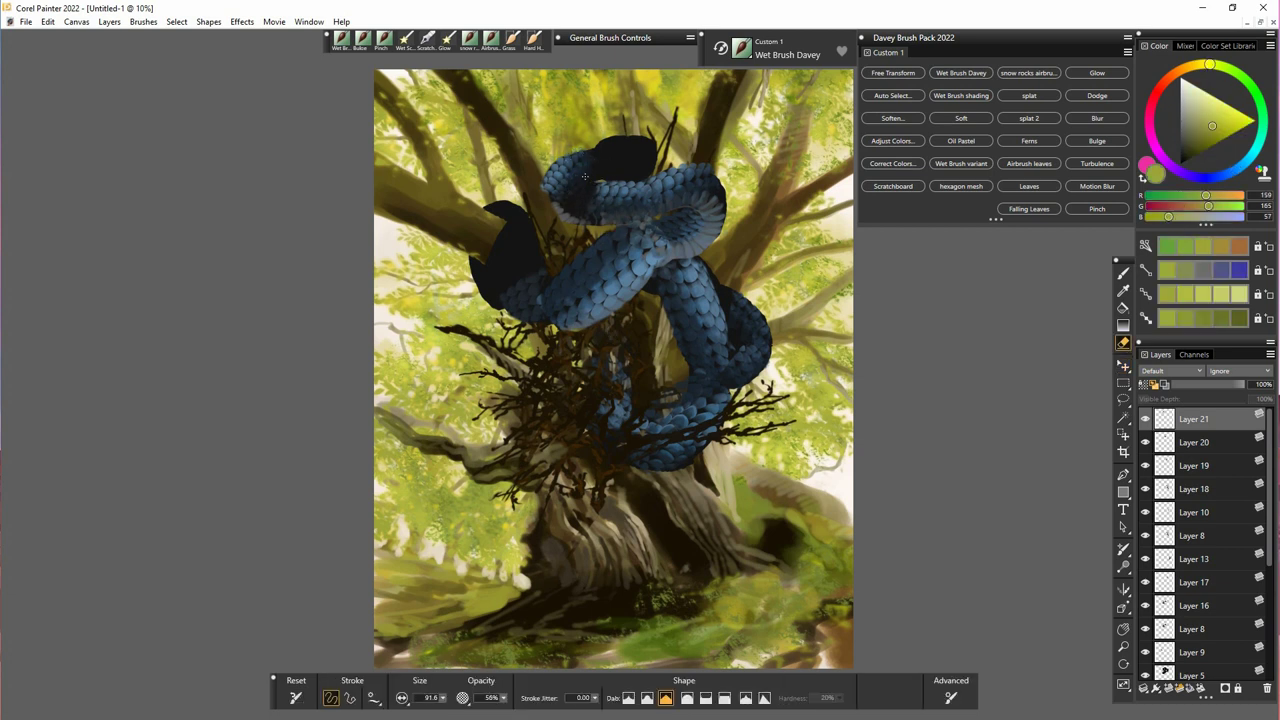
pyautogui.moveTo(577, 202); pyautogui.dragTo(550, 187)
pyautogui.click(1197, 441)
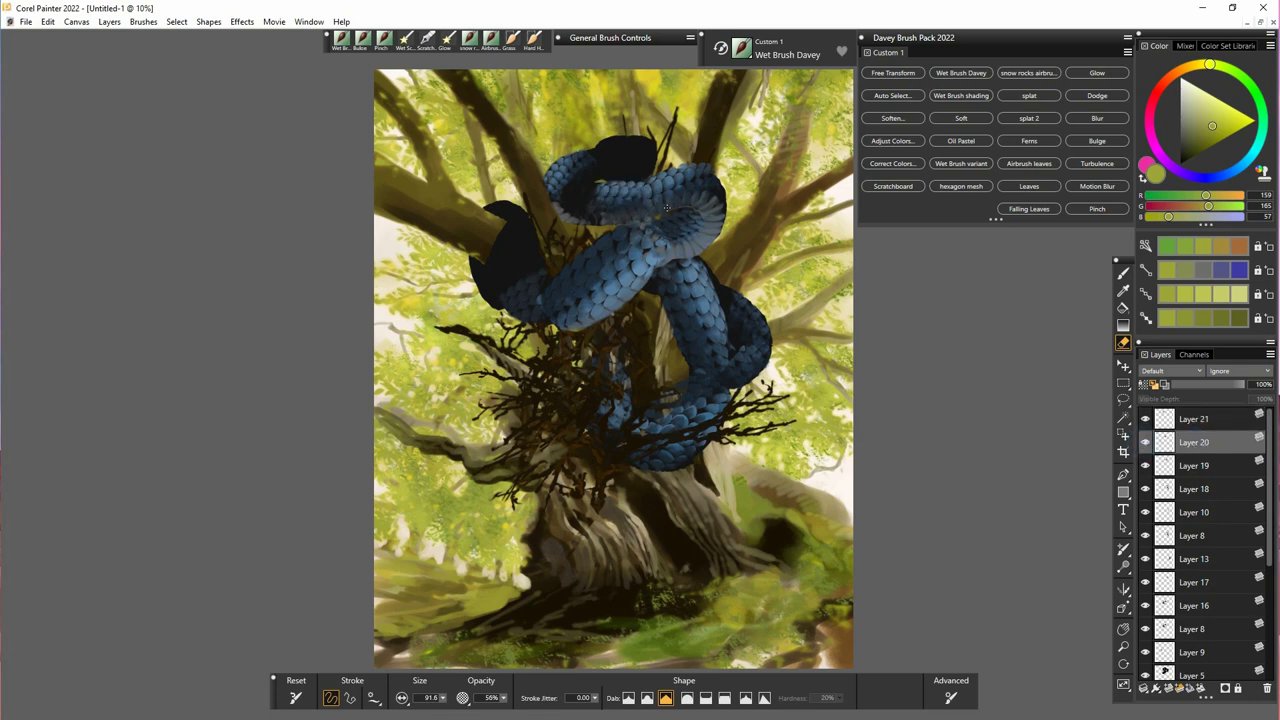
pyautogui.click(1195, 465)
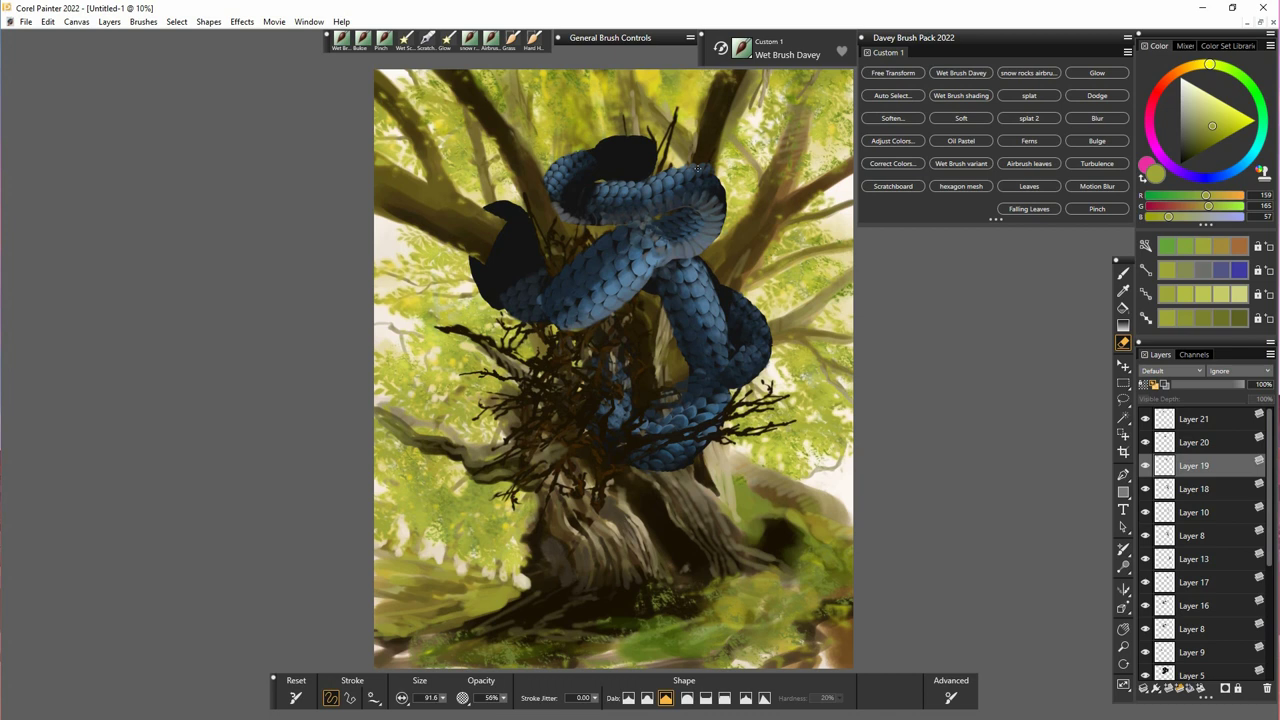
# - Reduce the height of Layer 19's upper-coil patch with Free Transform and apply it
pyautogui.click(1197, 466)
pyautogui.click(361, 698)
pyautogui.moveTo(679, 246); pyautogui.dragTo(683, 229)
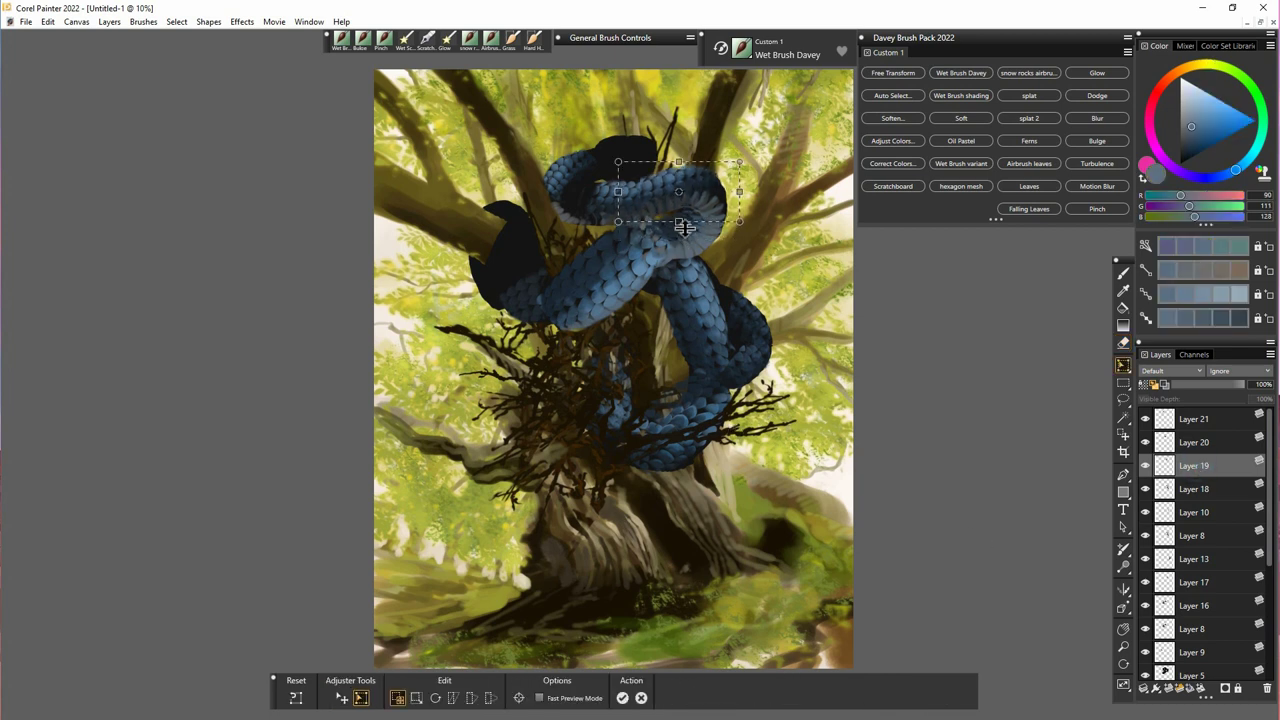
pyautogui.press('Return')
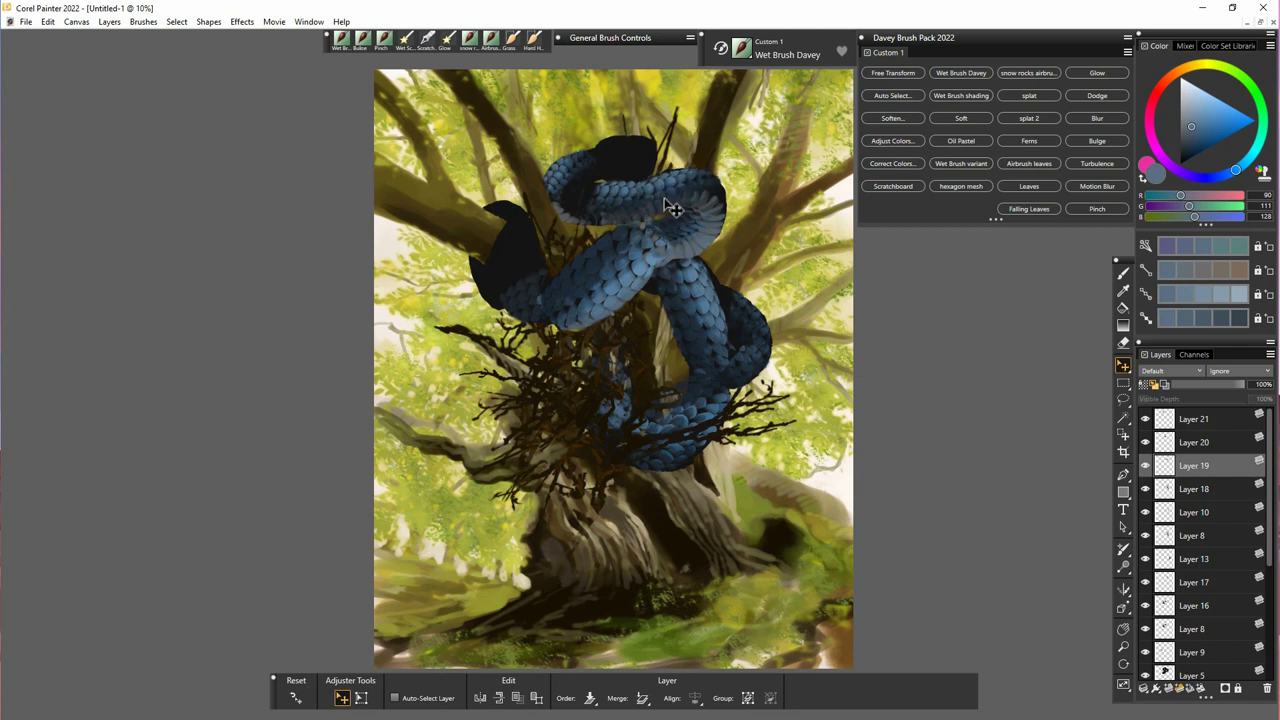
# - Duplicate Layer 20's scale patch, move the copy to the lower part of the left bend, and trim it with the Eraser
pyautogui.click(1192, 443)
pyautogui.moveTo(668, 244); pyautogui.dragTo(600, 208)
pyautogui.press('b')
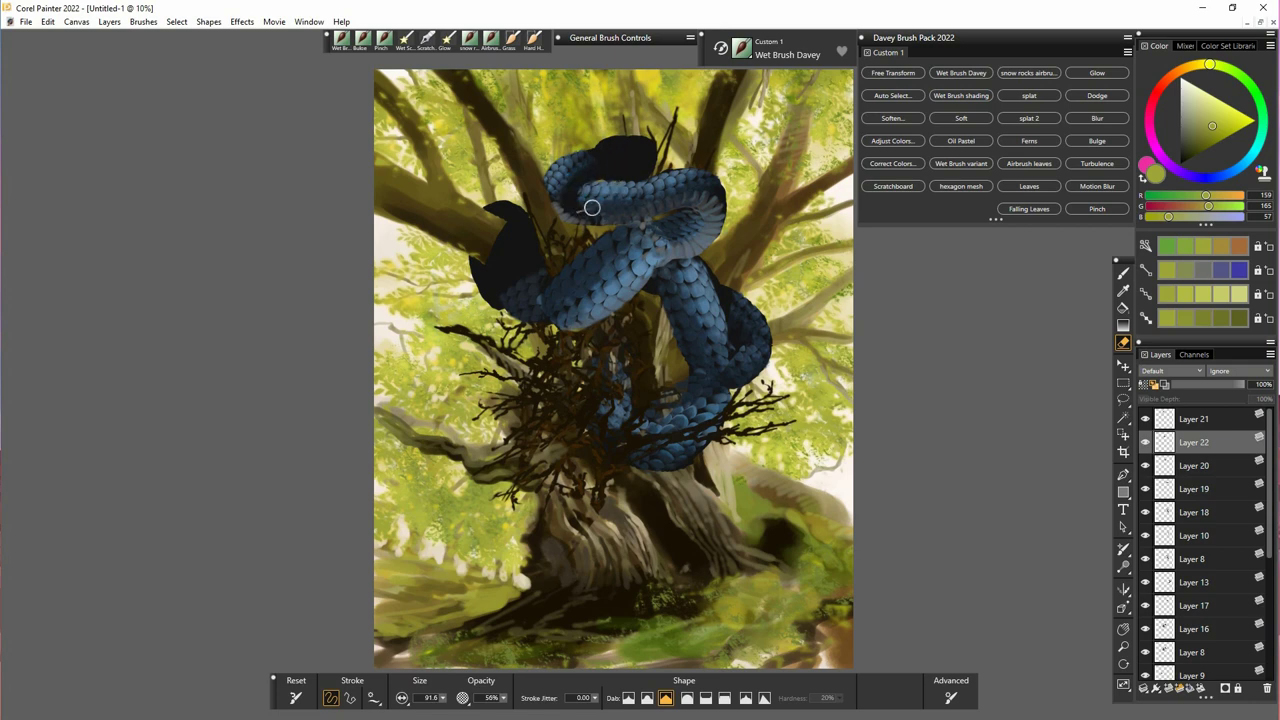
pyautogui.keyDown('alt'); pyautogui.click(698, 246); pyautogui.keyUp('alt')
# - Check the Layer 22 patch by toggling its visibility, then resize it with Free Transform to fit the left bend
pyautogui.press('f')
pyautogui.click(1145, 443)
pyautogui.click(1145, 443)
pyautogui.click(361, 698)
pyautogui.moveTo(608, 227); pyautogui.dragTo(655, 204)
pyautogui.press('Return')
pyautogui.press('n')
# - Reshape Layer 20's patch with Free Transform to fit the narrow part of the upper coil and apply it
pyautogui.press('f')
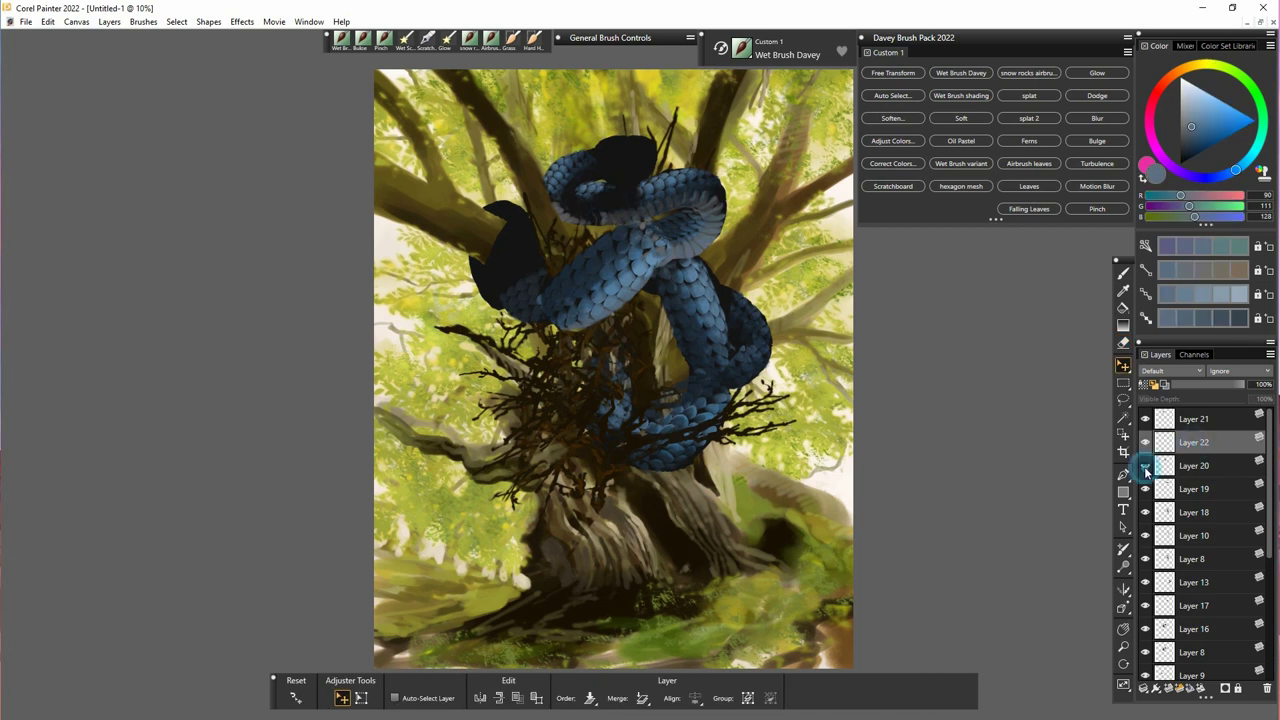
pyautogui.click(1192, 464)
pyautogui.hotkey('ctrl', 'alt', 't')
pyautogui.moveTo(632, 232); pyautogui.dragTo(631, 188)
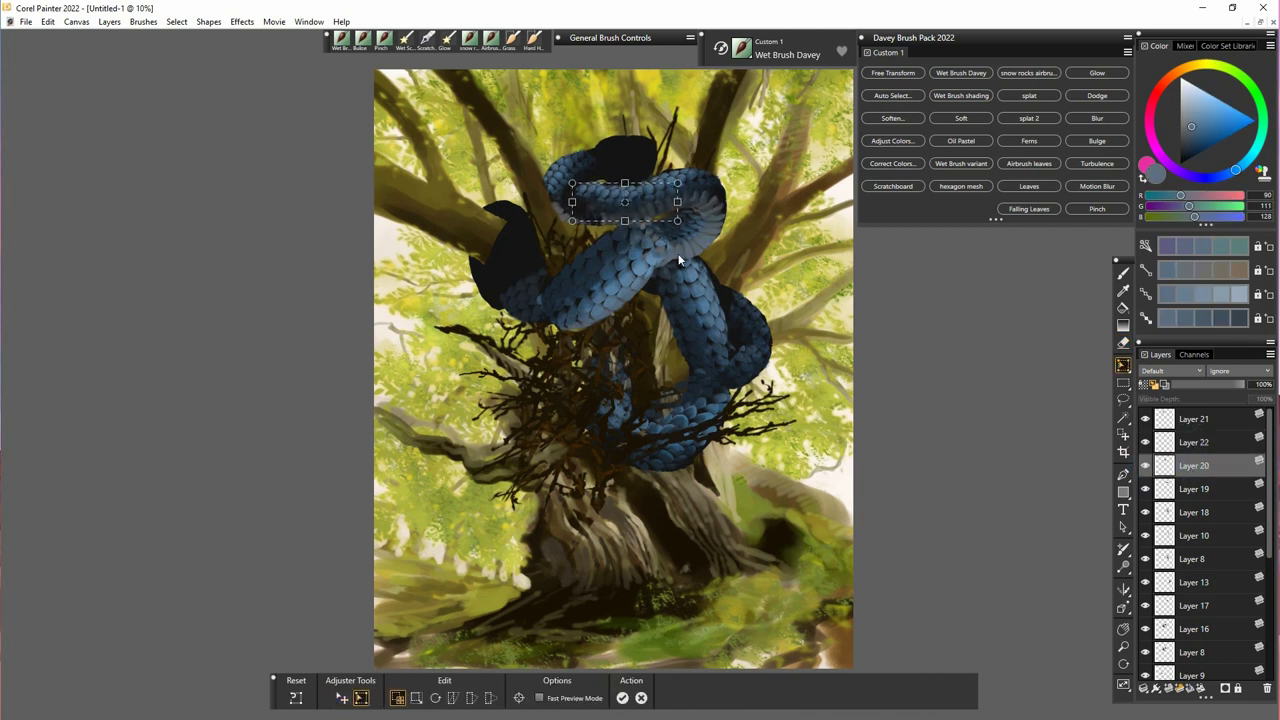
pyautogui.press('Return')
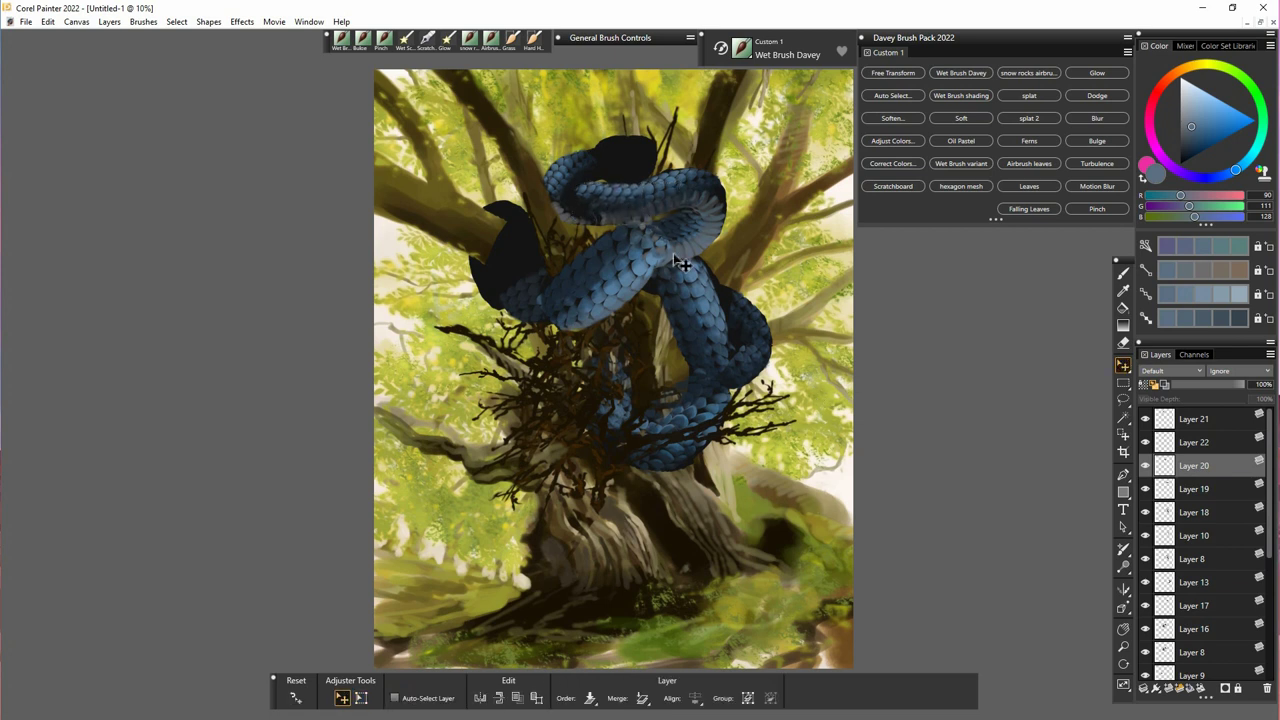
# - Merge the upper-coil scale patches down into Layer 19
pyautogui.click(1157, 422)
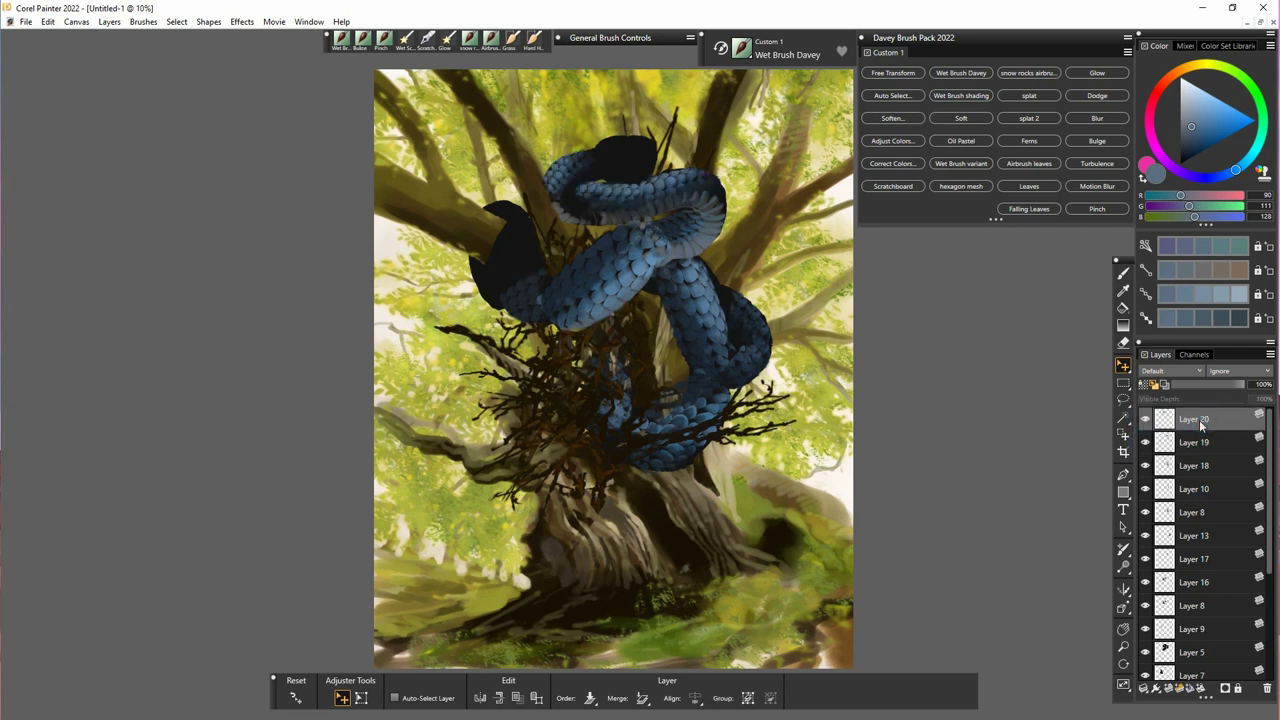
pyautogui.click(1200, 422)
pyautogui.hotkey('ctrl', 'e')
# - Check the vertical-coil patches by toggling their visibility, combine Layers 18 and 10 into Layer 8, and select Layer 13
pyautogui.click(1145, 443)
pyautogui.click(1145, 443)
pyautogui.click(1145, 443)
pyautogui.click(1145, 443)
pyautogui.keyDown('shift'); pyautogui.click(1166, 465); pyautogui.keyUp('shift')
pyautogui.hotkey('ctrl', 'g')
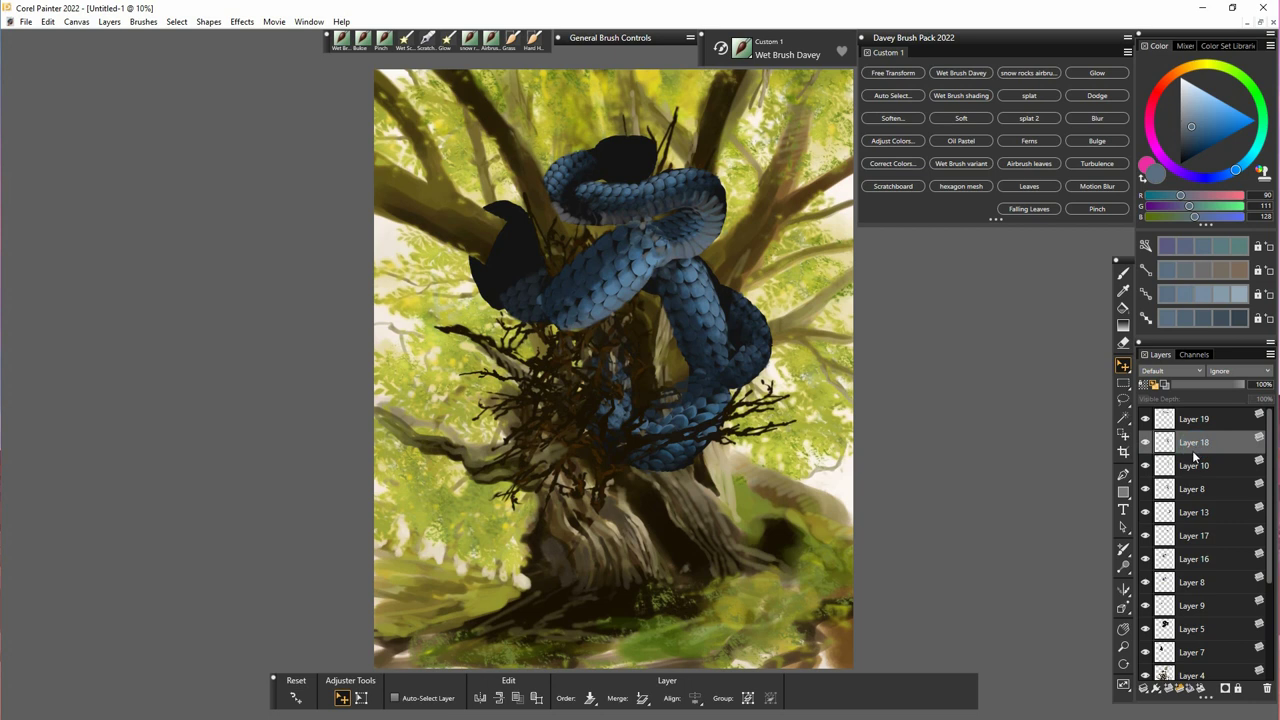
pyautogui.click(1145, 466)
pyautogui.click(1145, 466)
pyautogui.press('n')
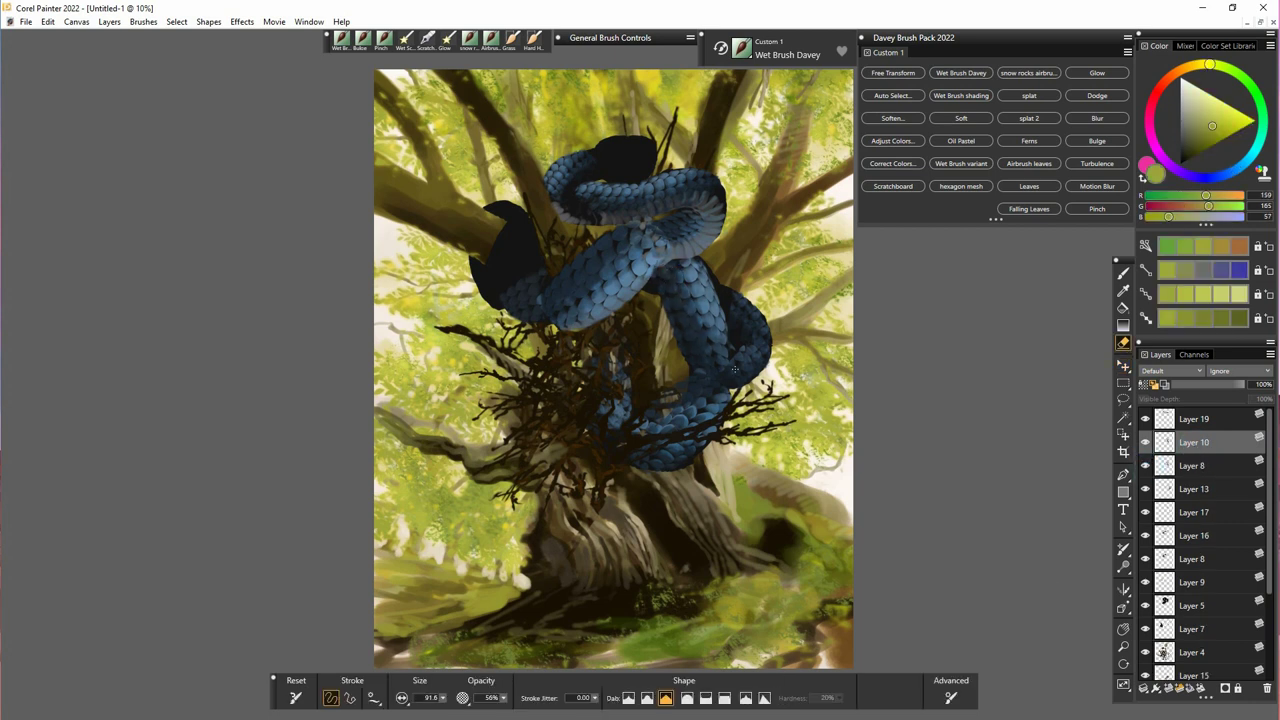
pyautogui.press('Delete')
pyautogui.click(1195, 467)
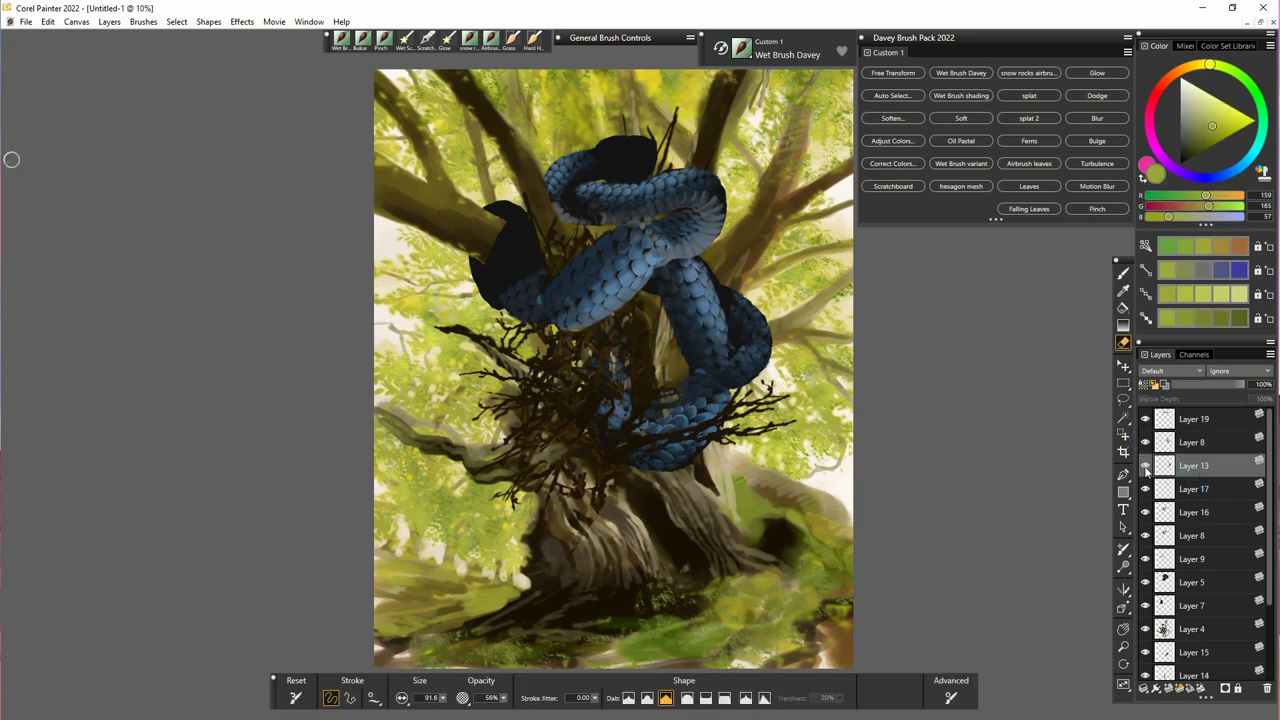
# - Paste a copy of Layer 13's scale patch and move it over the dark tail beside the left branch
pyautogui.hotkey('ctrl', 'c')
pyautogui.hotkey('ctrl', 'v')
pyautogui.moveTo(690, 347); pyautogui.dragTo(513, 263)
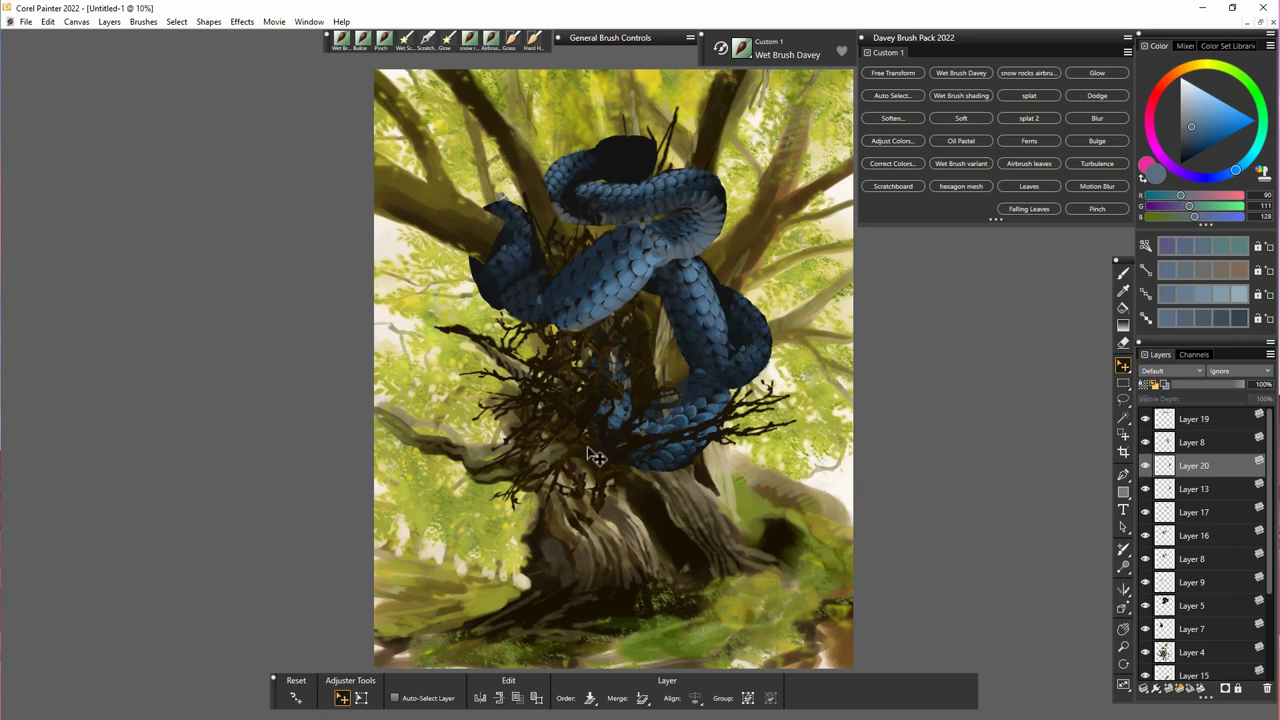
# - Flip the tail patch horizontally, reposition it over the tail's curve, and switch to the Eraser
pyautogui.click(47, 21)
pyautogui.click(143, 251)
pyautogui.moveTo(533, 282); pyautogui.dragTo(537, 305)
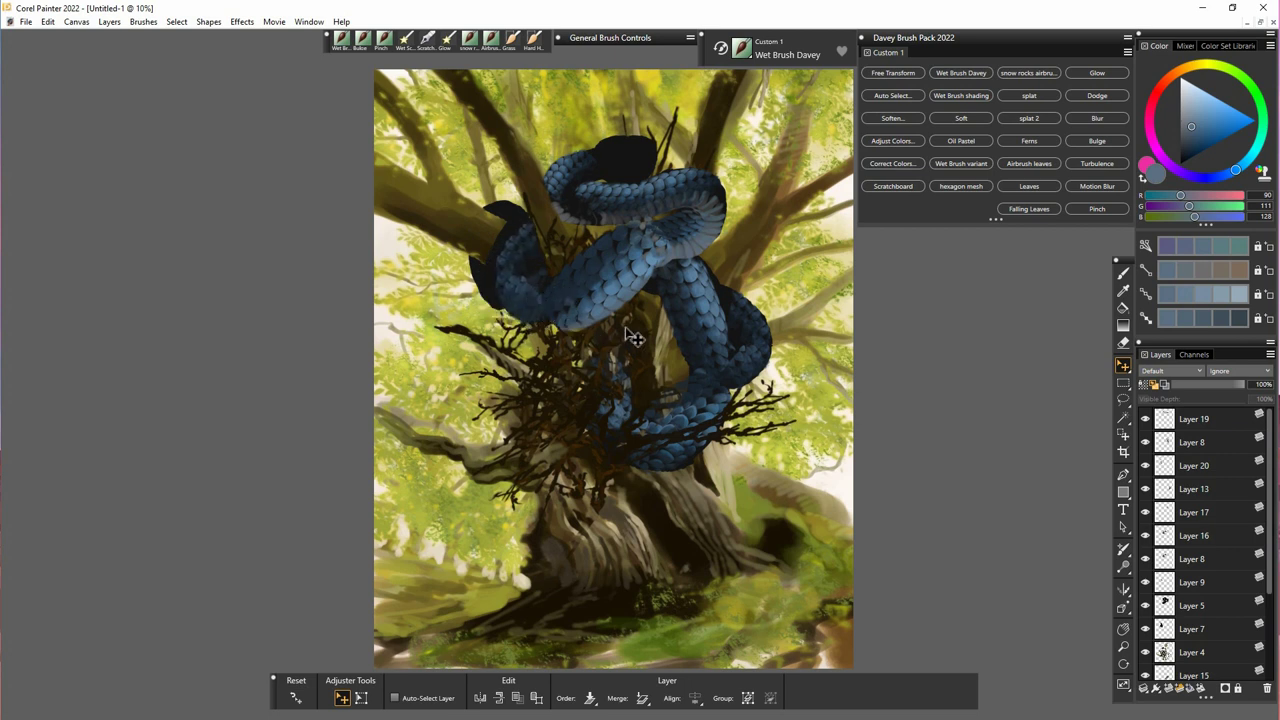
pyautogui.press('n')
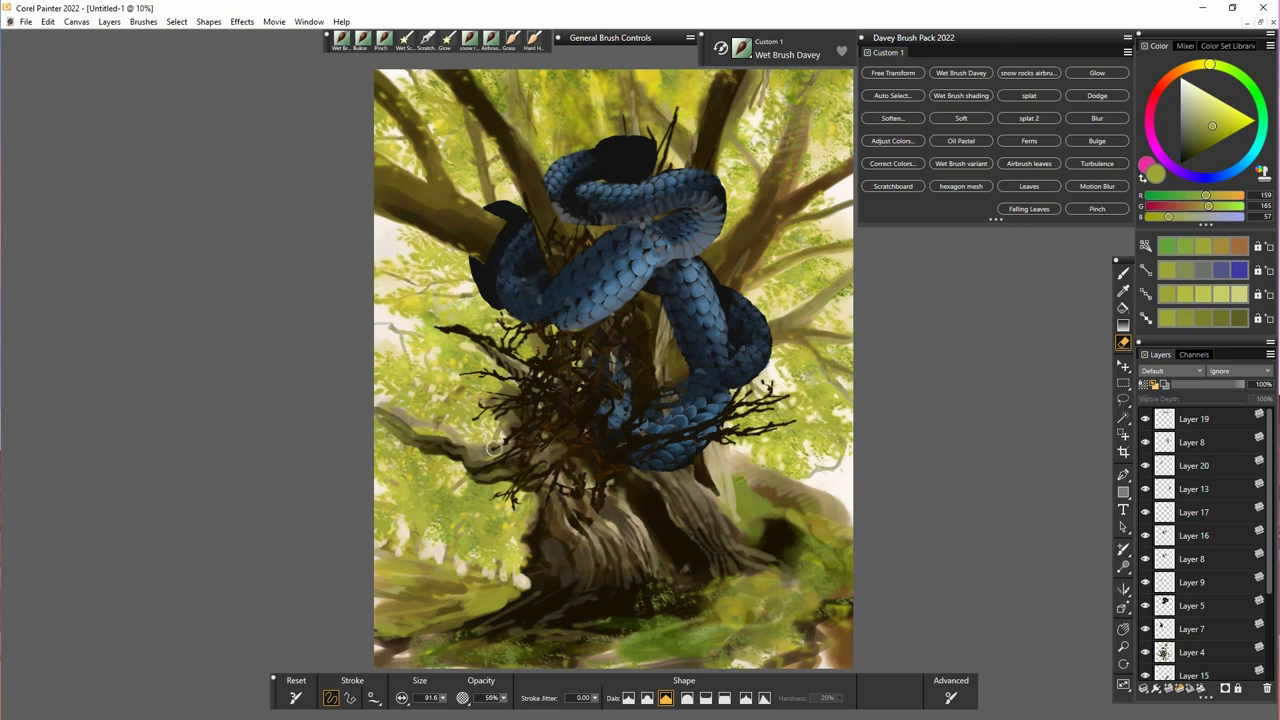
# - Stretch the scale patch on Layer 20 wider and taller so it covers the snake's leftmost coil
pyautogui.click(520, 280)
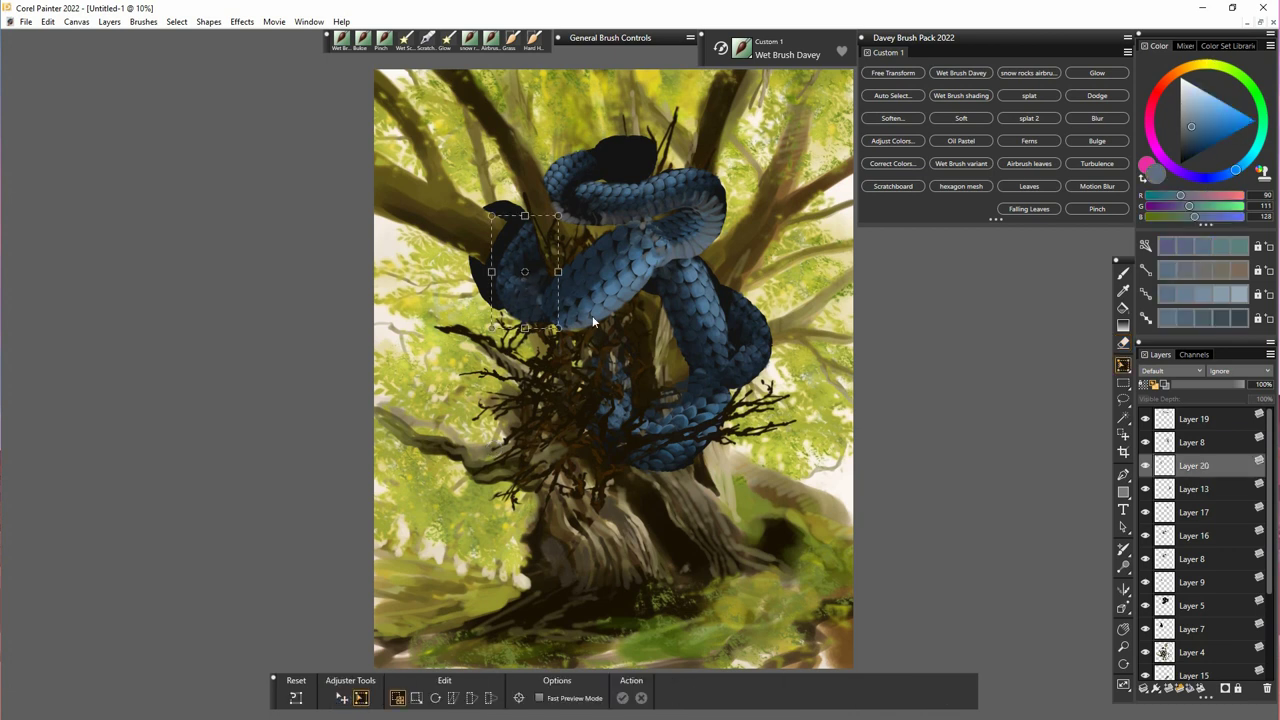
pyautogui.moveTo(498, 272); pyautogui.dragTo(481, 272)
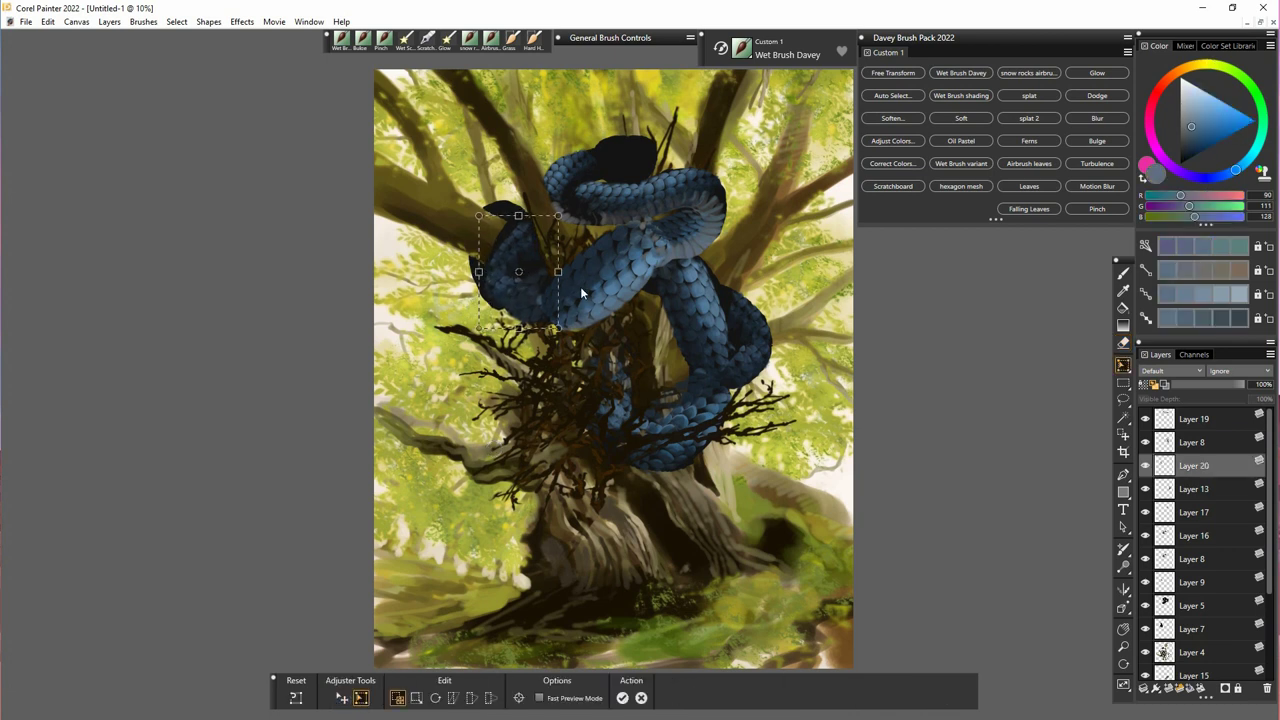
pyautogui.moveTo(522, 221); pyautogui.dragTo(524, 200)
pyautogui.moveTo(483, 267); pyautogui.dragTo(485, 267)
pyautogui.moveTo(526, 334); pyautogui.dragTo(526, 341)
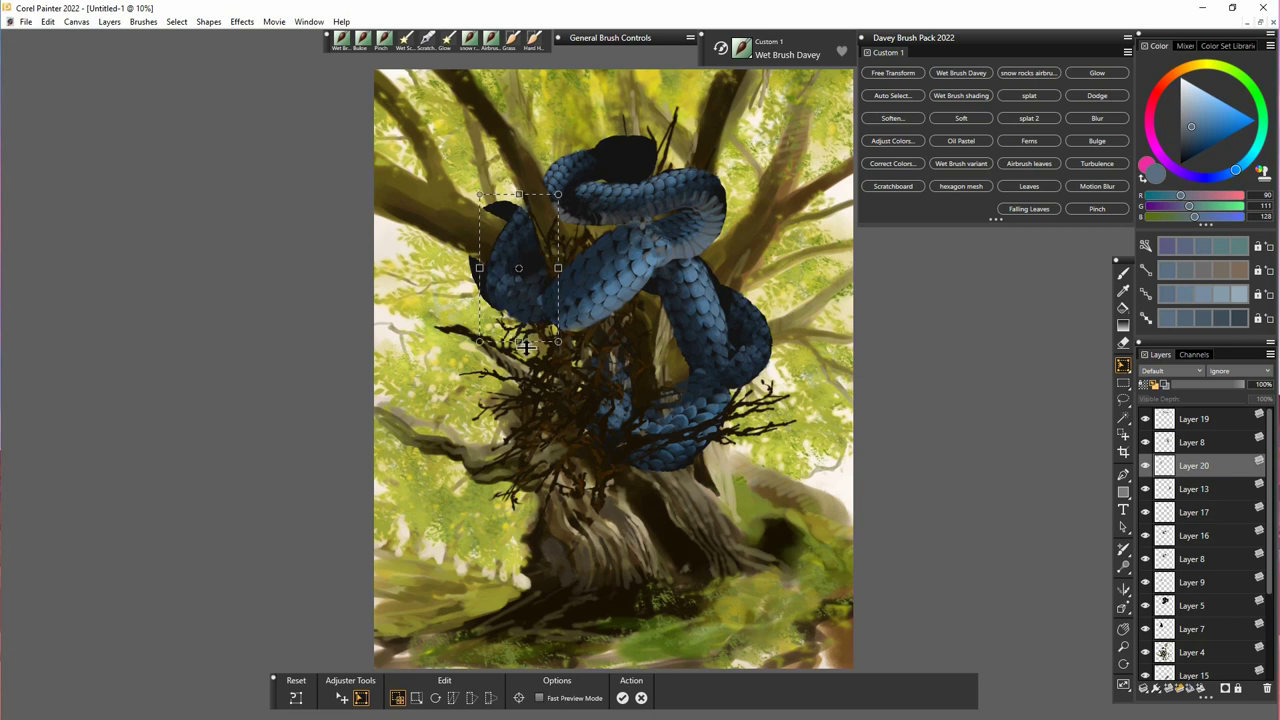
pyautogui.press('Return')
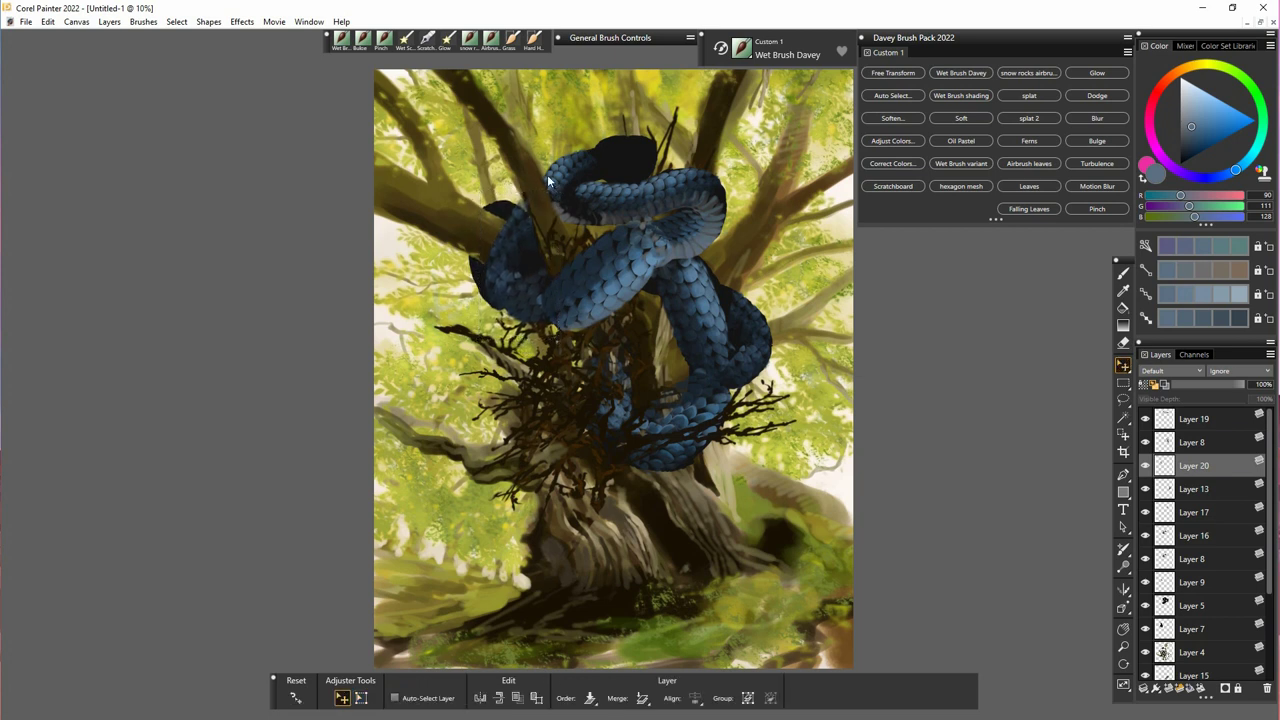
# - Paste another copy of the scale patch and position it over the outer side of the snake's leftmost coil
pyautogui.press('b')
pyautogui.keyDown('alt'); pyautogui.click(492, 287); pyautogui.keyUp('alt')
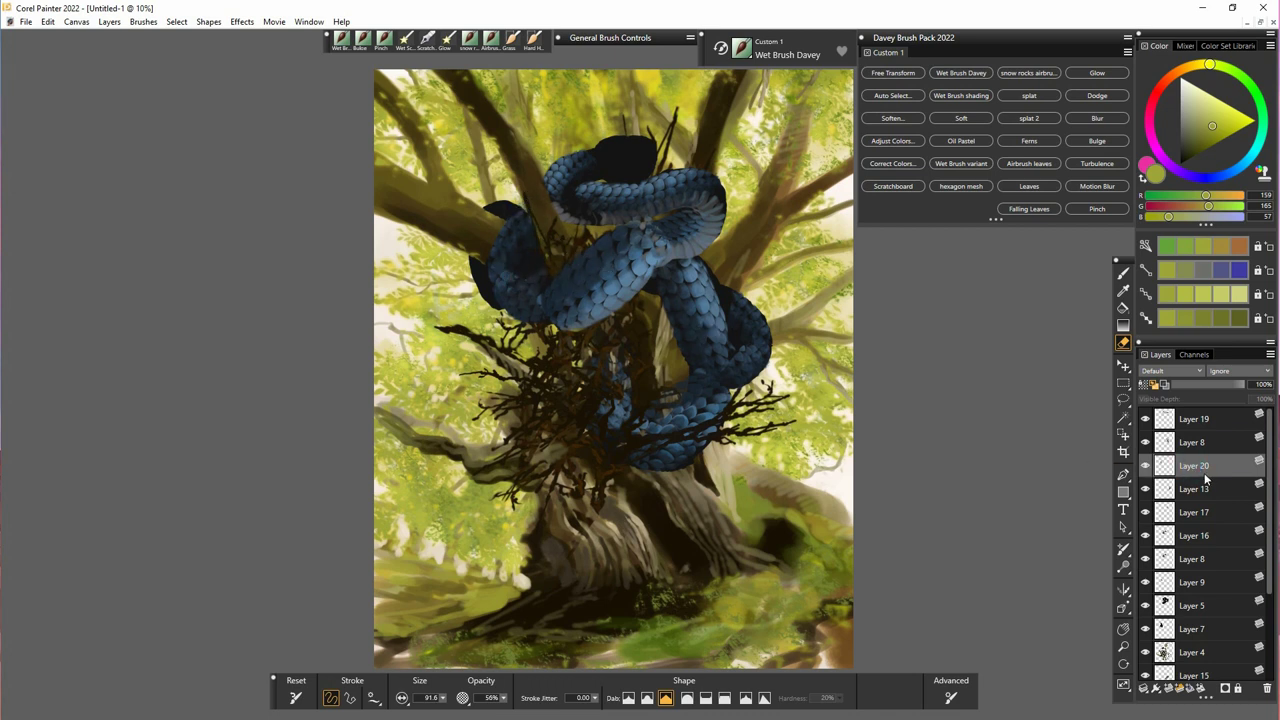
pyautogui.hotkey('ctrl', 'v')
pyautogui.moveTo(501, 312); pyautogui.dragTo(534, 299)
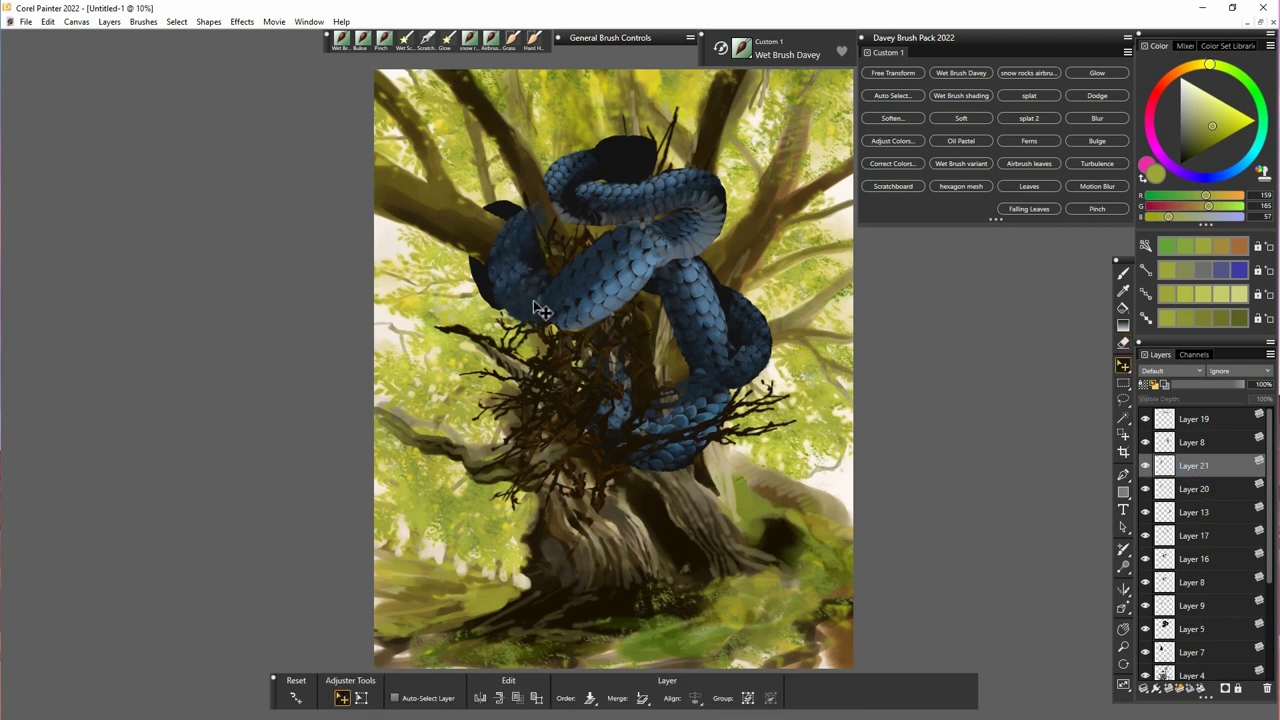
# - Move the new scale patch, Layer 21, below Layer 20 and set its opacity to 50%
pyautogui.moveTo(1195, 466); pyautogui.dragTo(1198, 493)
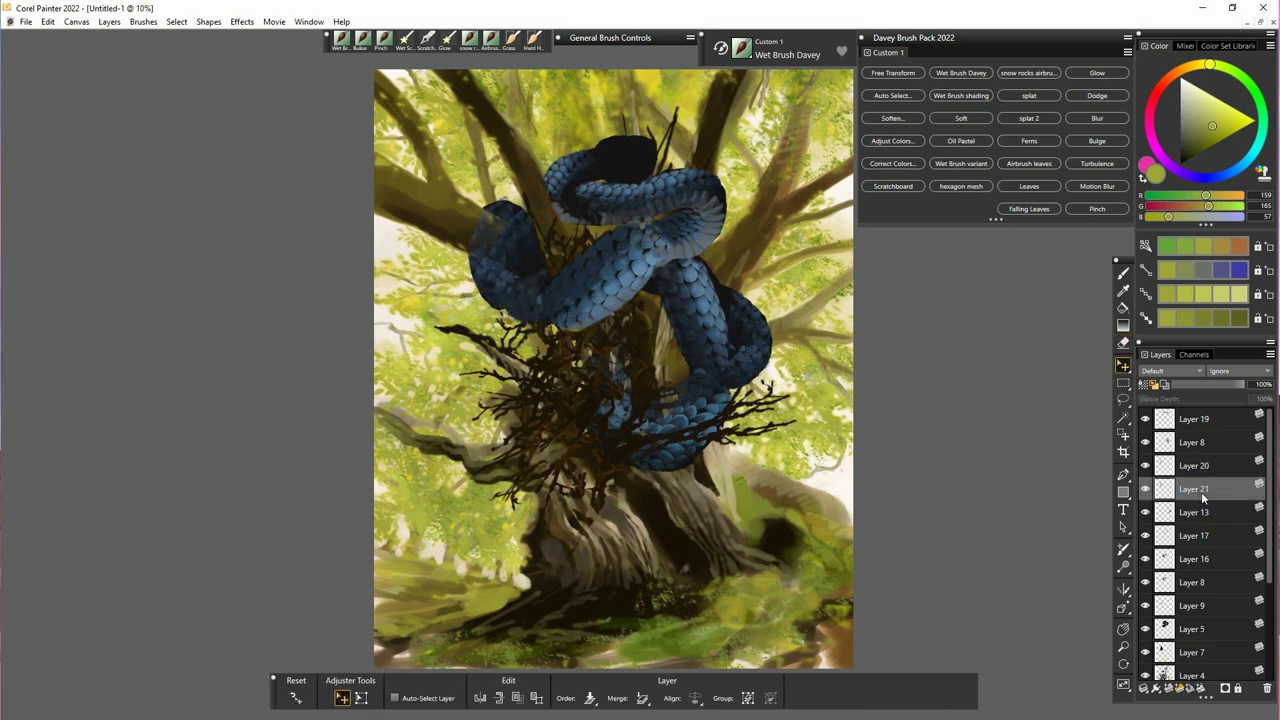
pyautogui.press('b')
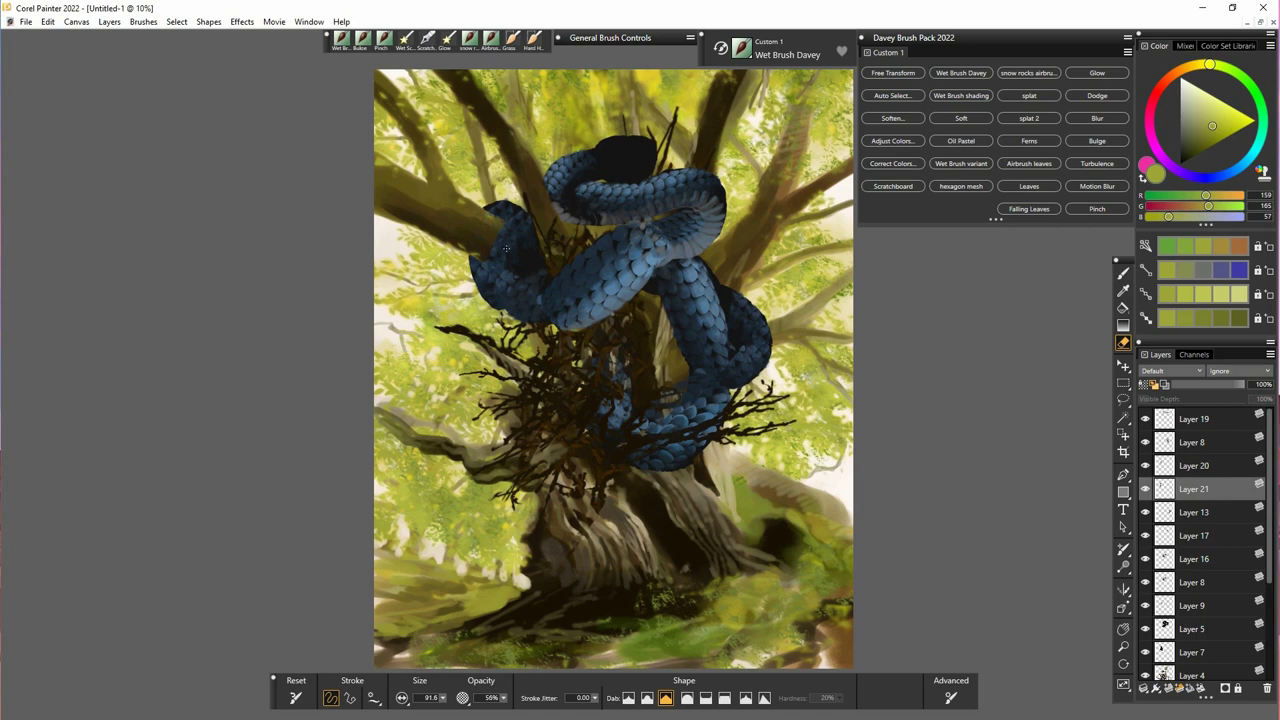
pyautogui.click(1216, 386)
# - Identify the leftmost coil's base as Layer 7 and paint a lighter sampled blue over it with Wet Brush Davey
pyautogui.click(1123, 366)
pyautogui.scroll(-1, 1240, 574)
pyautogui.click(1200, 561)
pyautogui.click(1145, 560)
pyautogui.click(1145, 560)
pyautogui.click(1192, 583)
pyautogui.click(1145, 583)
pyautogui.click(1145, 583)
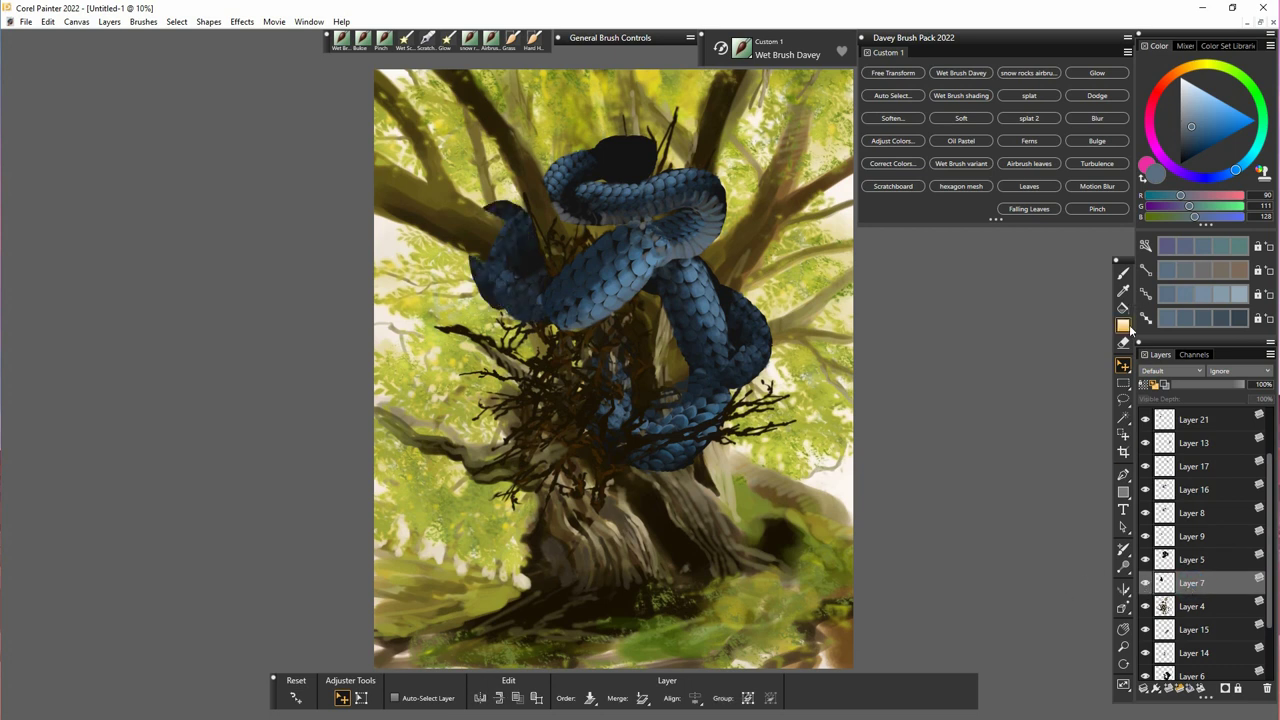
pyautogui.press('b')
pyautogui.keyDown('alt'); pyautogui.click(671, 291); pyautogui.keyUp('alt')
pyautogui.moveTo(509, 264)
pyautogui.mouseDown()
pyautogui.moveTo(521, 245)
pyautogui.moveTo(520, 272)
pyautogui.moveTo(526, 242)
pyautogui.moveTo(502, 273)
pyautogui.moveTo(526, 221)
pyautogui.moveTo(539, 244)
pyautogui.mouseUp()
pyautogui.click(1146, 583)
pyautogui.click(1146, 583)
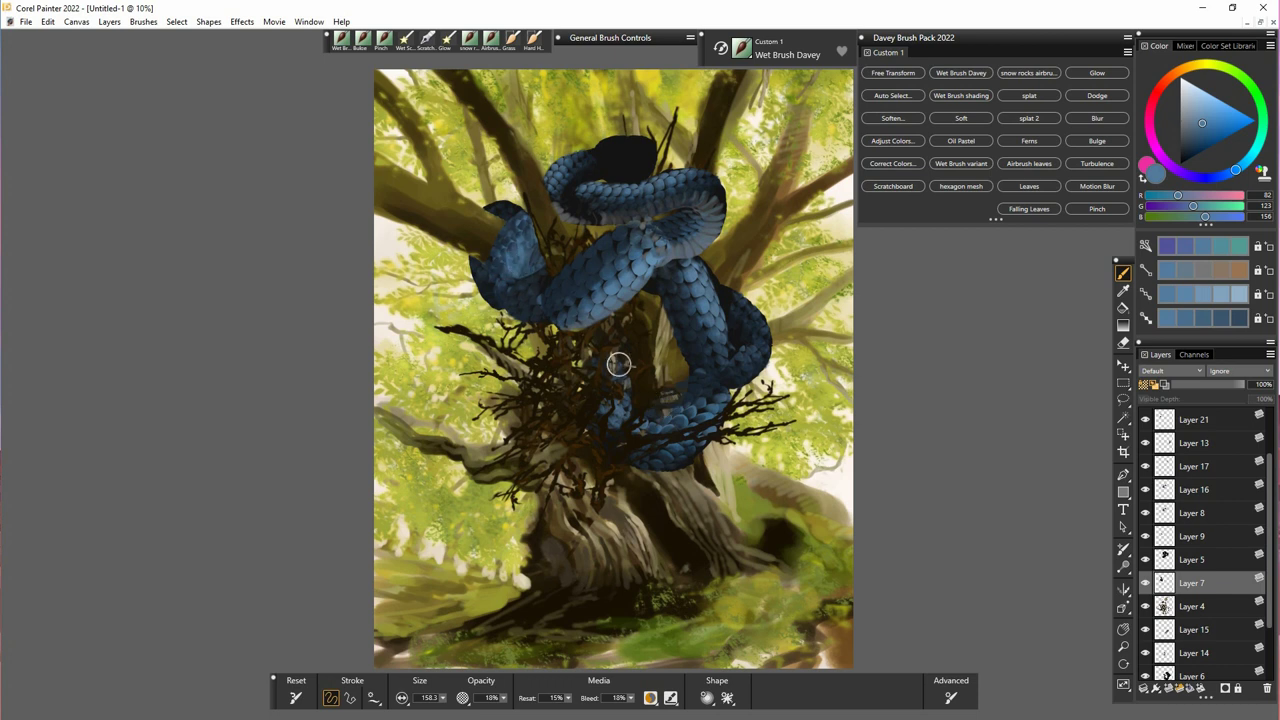
# - Blend dark and mid blues sampled from the snake into the leftmost coil on Layer 7
pyautogui.keyDown('alt'); pyautogui.click(510, 279); pyautogui.keyUp('alt')
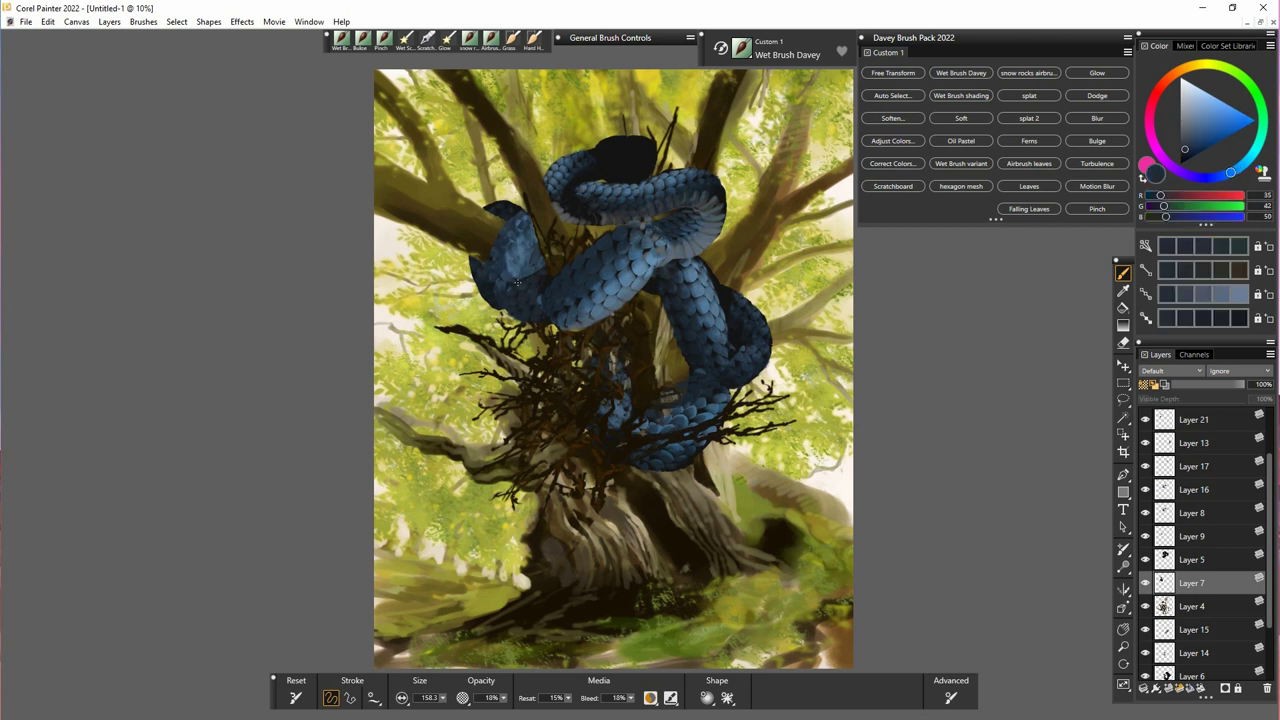
pyautogui.moveTo(533, 215); pyautogui.dragTo(516, 232)
pyautogui.keyDown('alt'); pyautogui.click(531, 269); pyautogui.keyUp('alt')
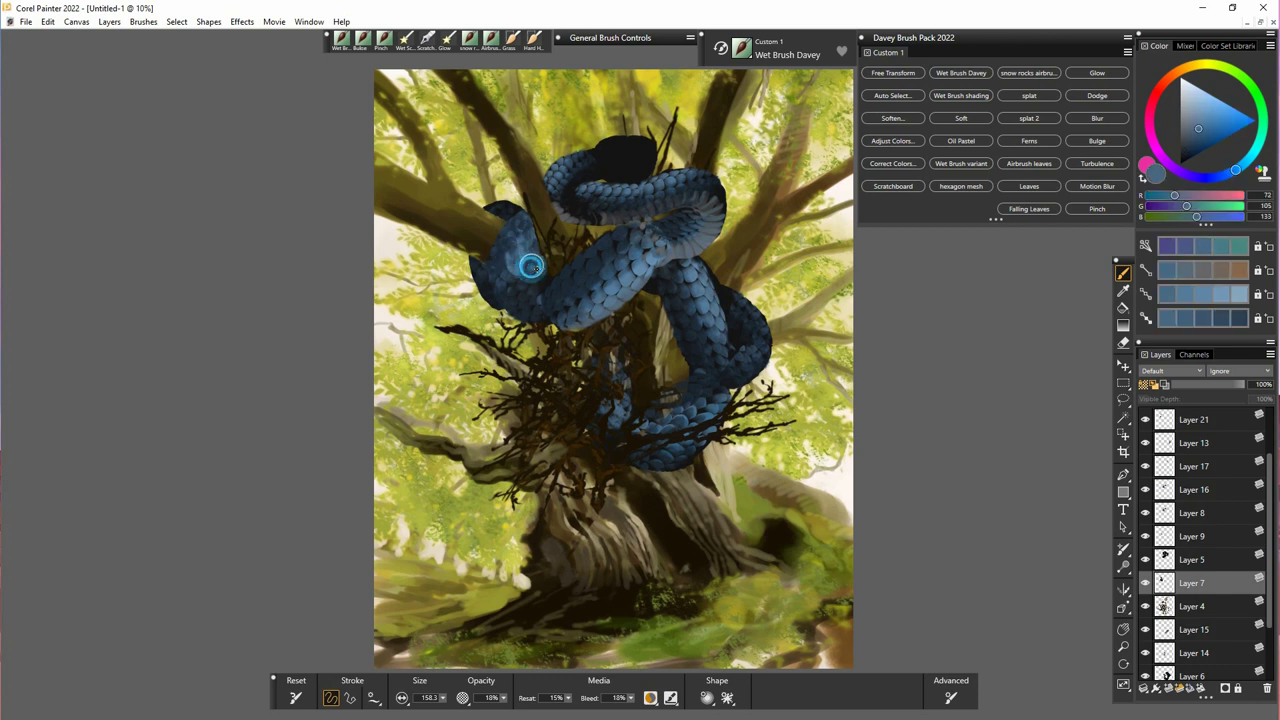
pyautogui.moveTo(521, 266); pyautogui.dragTo(520, 243)
pyautogui.keyDown('alt'); pyautogui.click(532, 228); pyautogui.keyUp('alt')
pyautogui.keyDown('alt'); pyautogui.click(539, 284); pyautogui.keyUp('alt')
pyautogui.keyDown('alt'); pyautogui.click(511, 268); pyautogui.keyUp('alt')
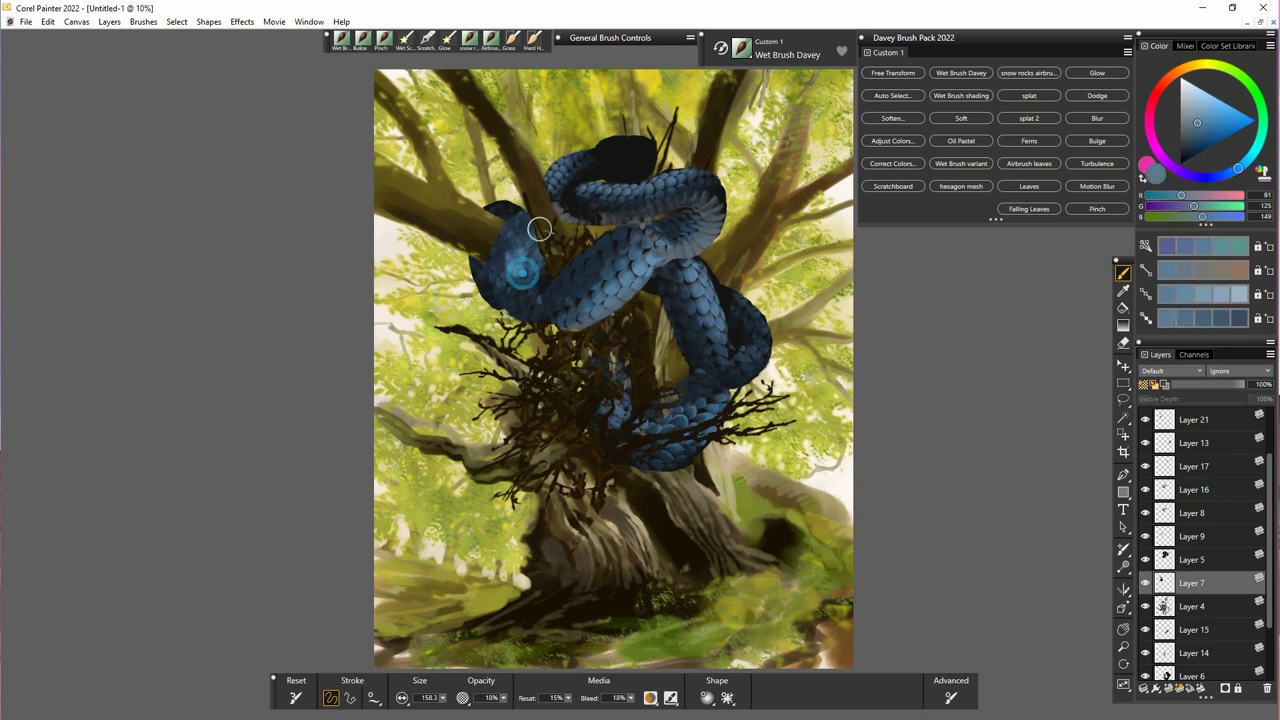
# - Paint brighter blue highlights on the leftmost coil and its upper tip on Layer 7
pyautogui.click(1200, 119)
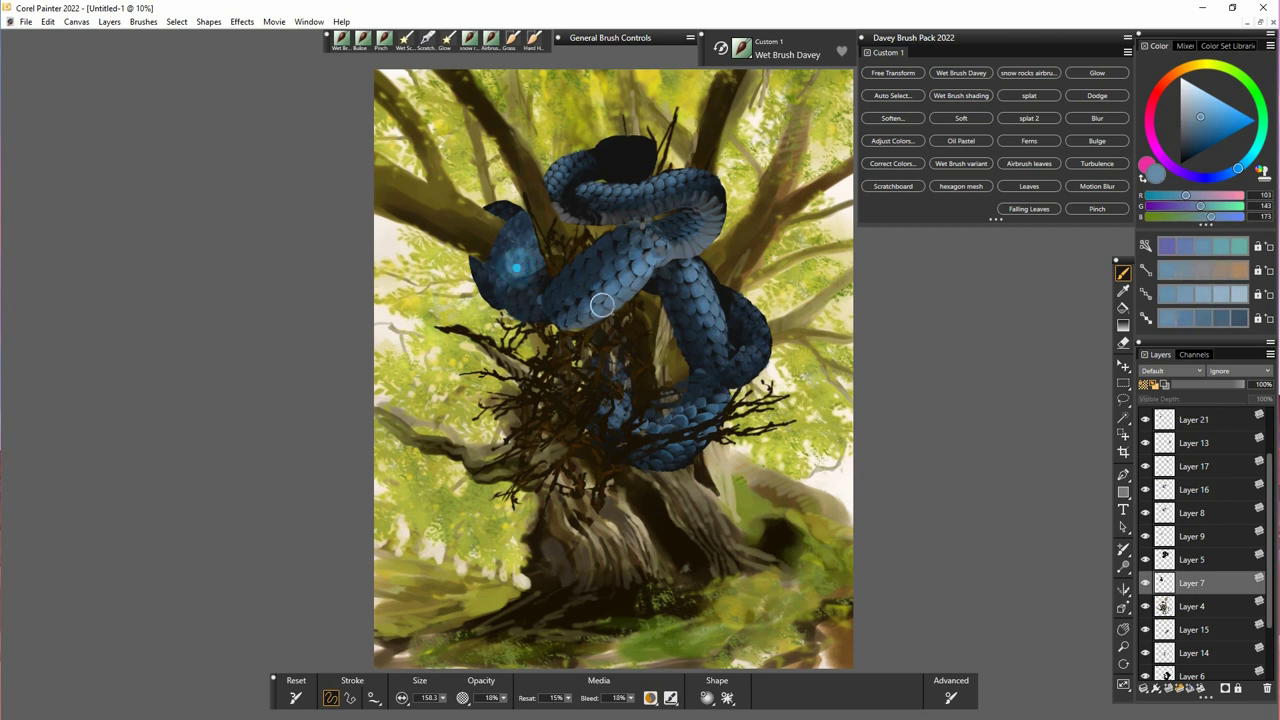
pyautogui.keyDown('alt'); pyautogui.click(533, 279); pyautogui.keyUp('alt')
pyautogui.moveTo(531, 269); pyautogui.dragTo(516, 264)
pyautogui.moveTo(500, 207)
pyautogui.mouseDown()
pyautogui.moveTo(534, 206)
pyautogui.moveTo(509, 206)
pyautogui.moveTo(486, 274)
pyautogui.moveTo(474, 268)
pyautogui.moveTo(488, 292)
pyautogui.moveTo(480, 280)
pyautogui.moveTo(506, 207)
pyautogui.moveTo(493, 207)
pyautogui.mouseUp()
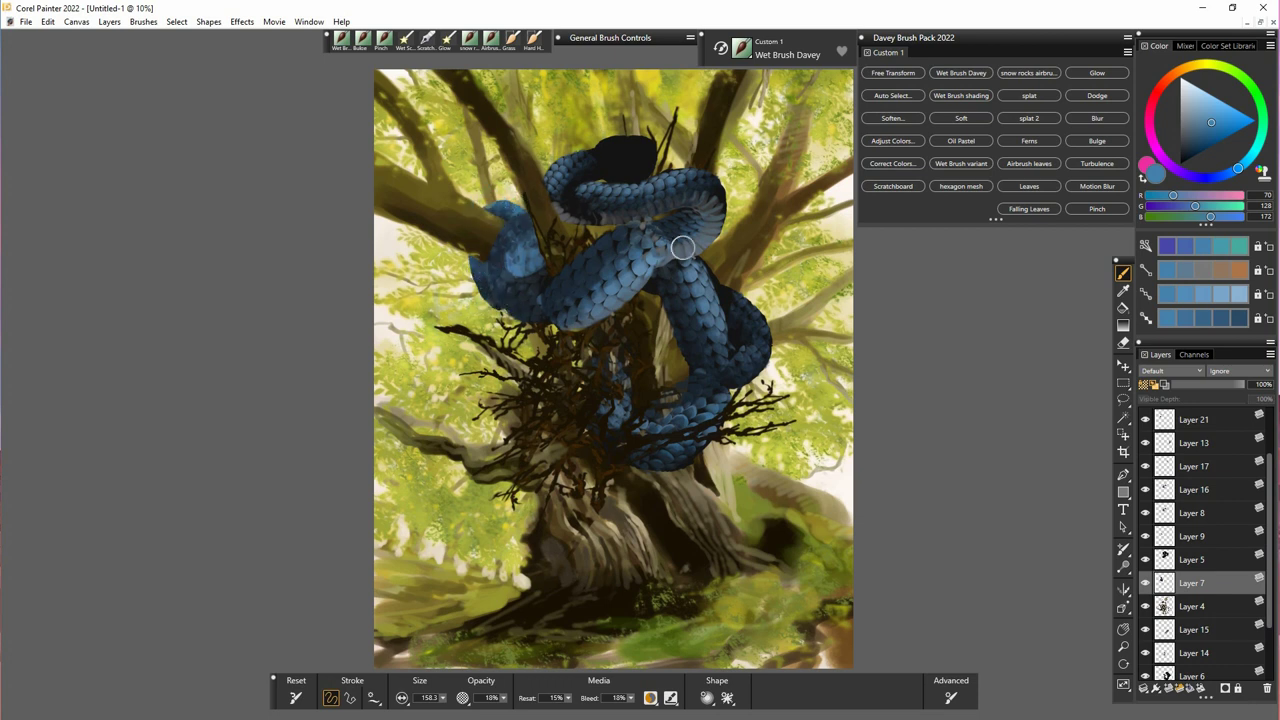
# - Paint blues sampled from the scales over the snake's middle and upper coils on Layer 5
pyautogui.click(1185, 563)
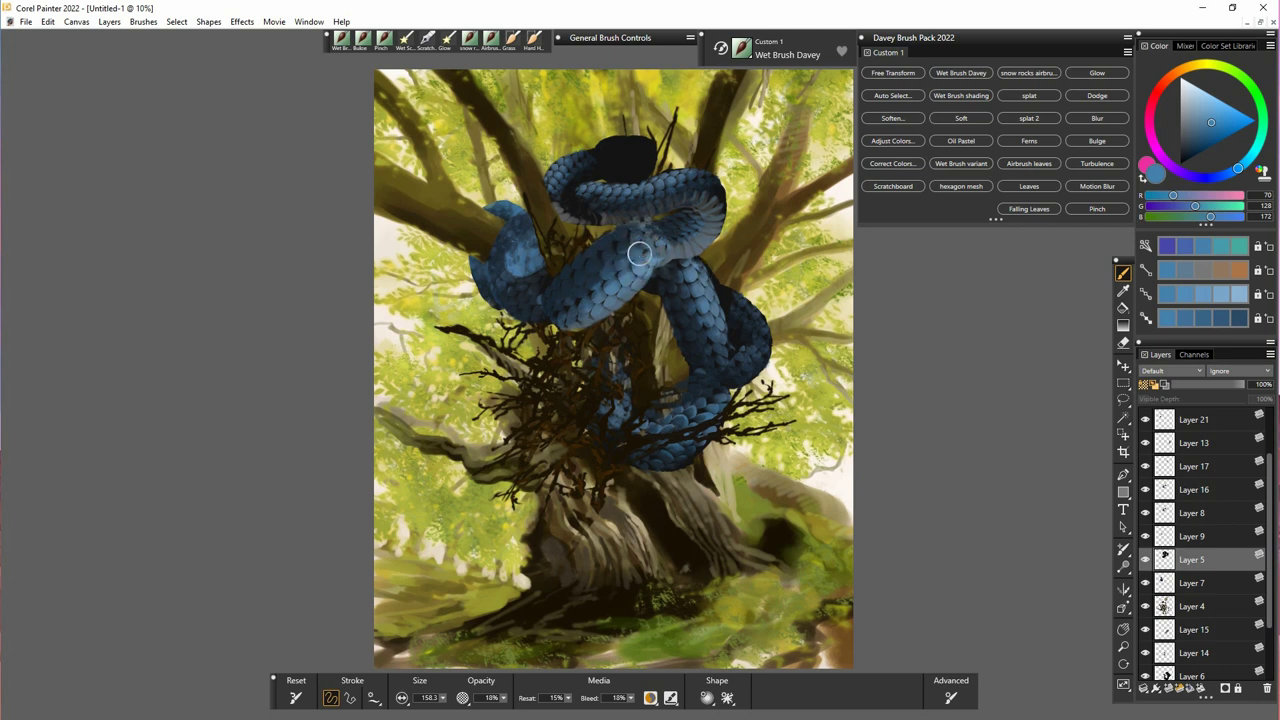
pyautogui.keyDown('alt'); pyautogui.click(648, 248); pyautogui.keyUp('alt')
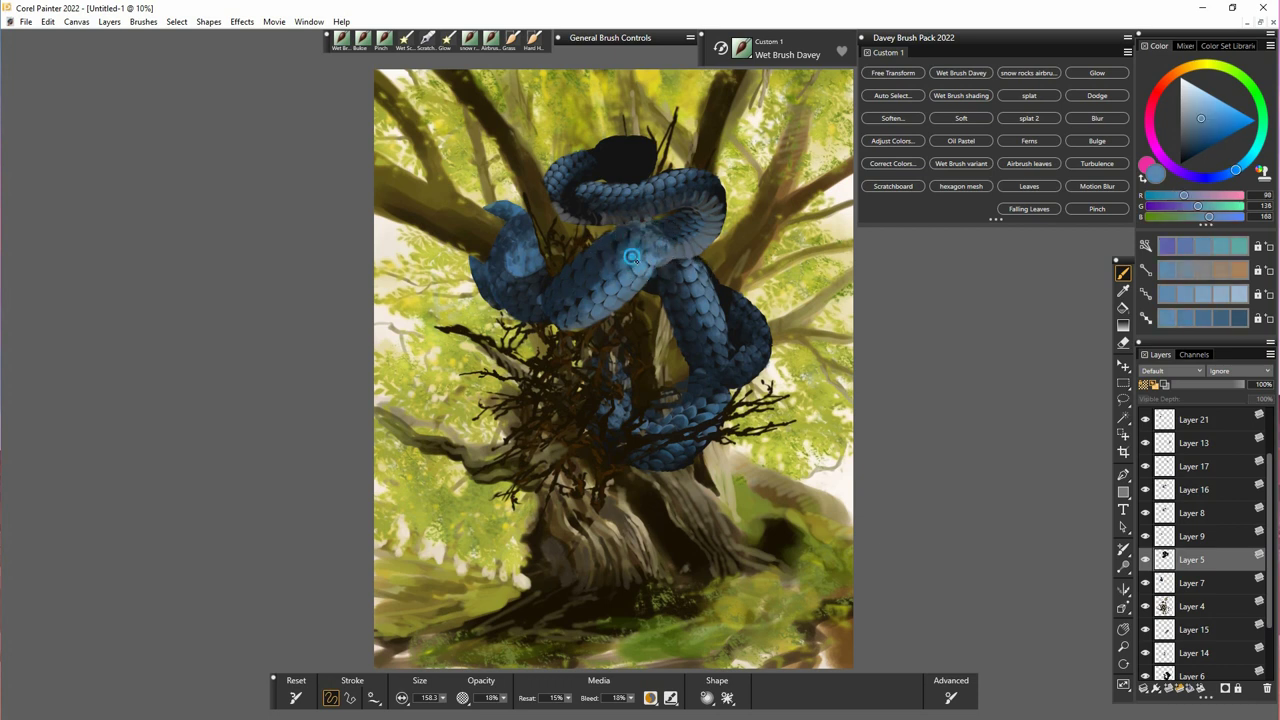
pyautogui.keyDown('alt'); pyautogui.click(639, 242); pyautogui.keyUp('alt')
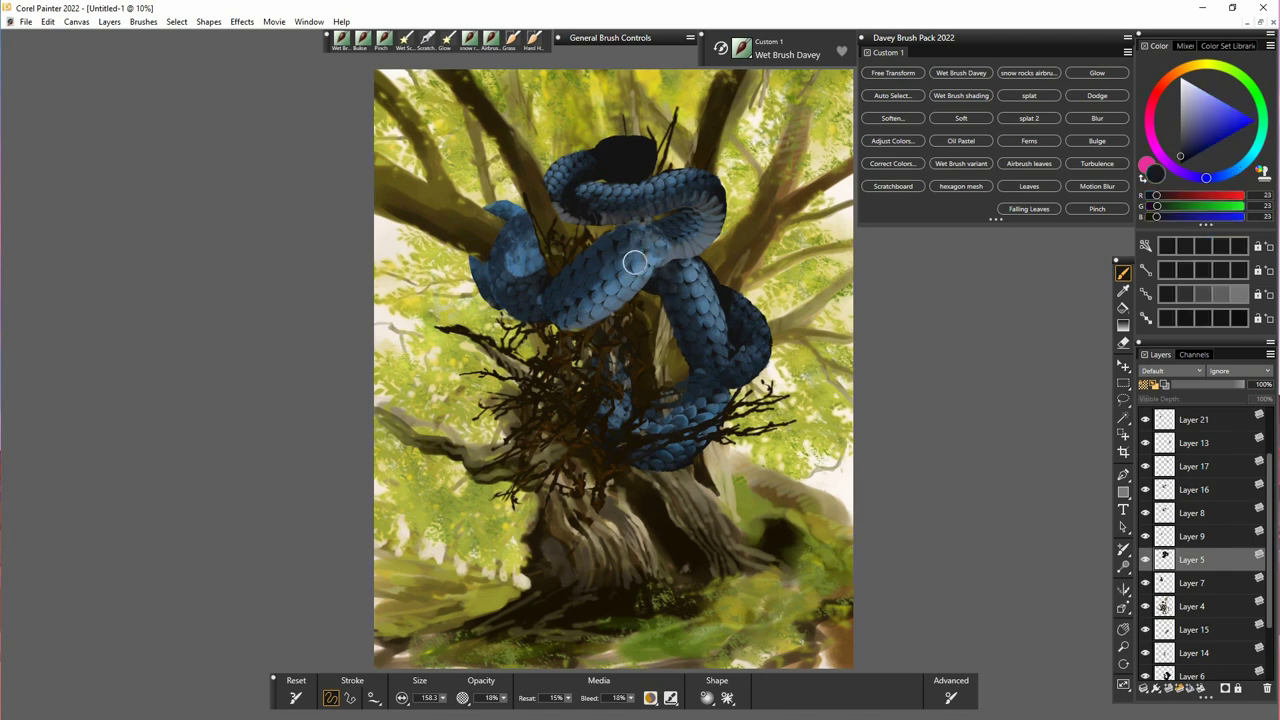
pyautogui.keyDown('alt'); pyautogui.click(595, 193); pyautogui.keyUp('alt')
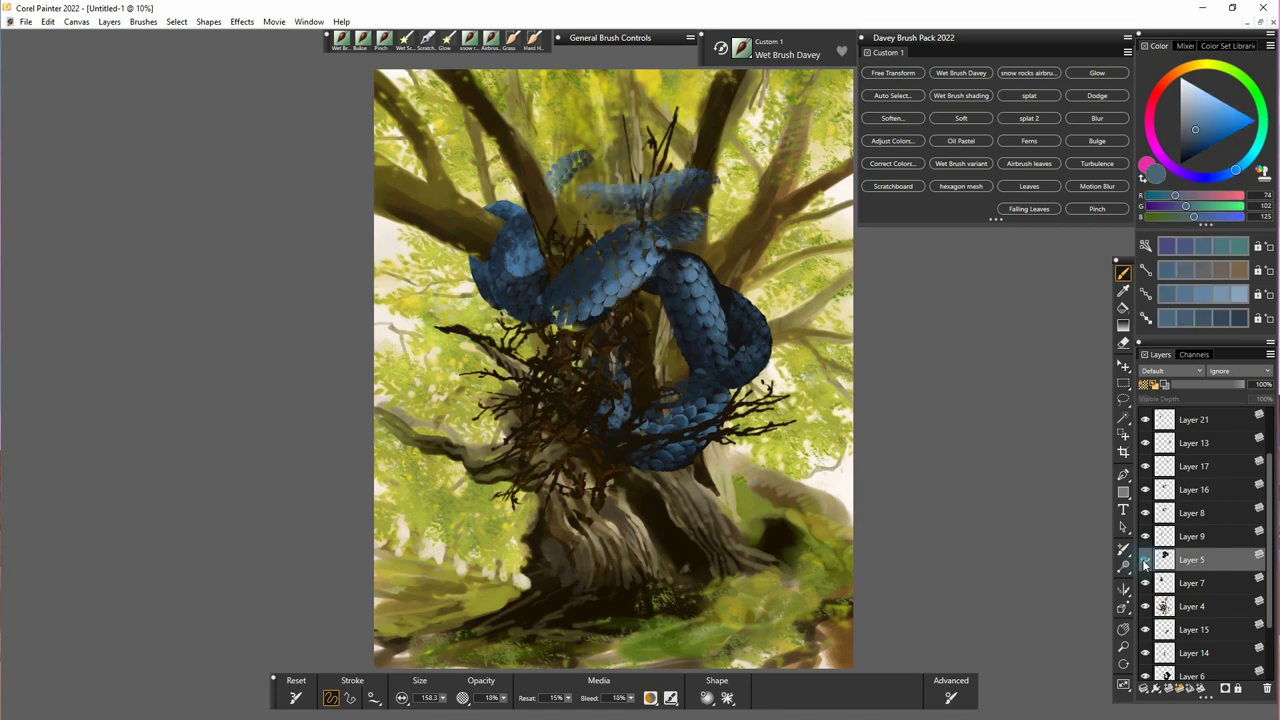
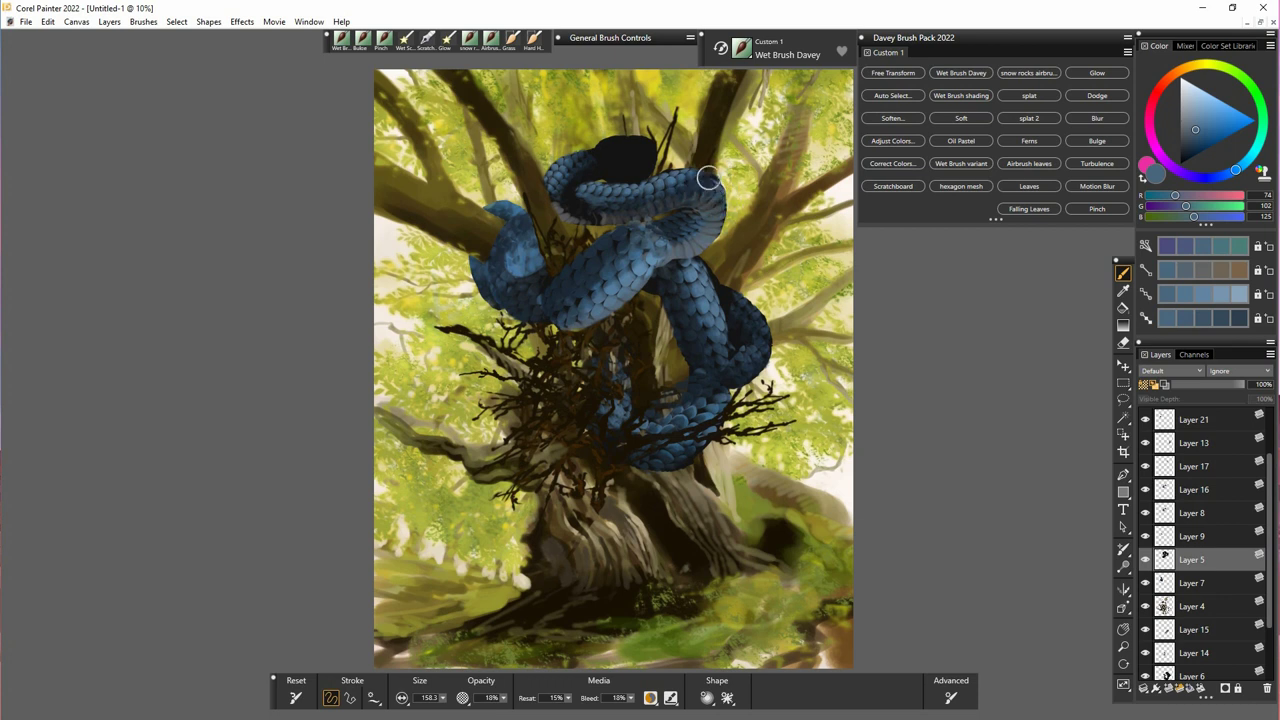
# - On Layer 17, brighten the scales at the upper coil's bend using the Glow brush and a sampled dark blue
pyautogui.click(1150, 540)
pyautogui.click(1162, 512)
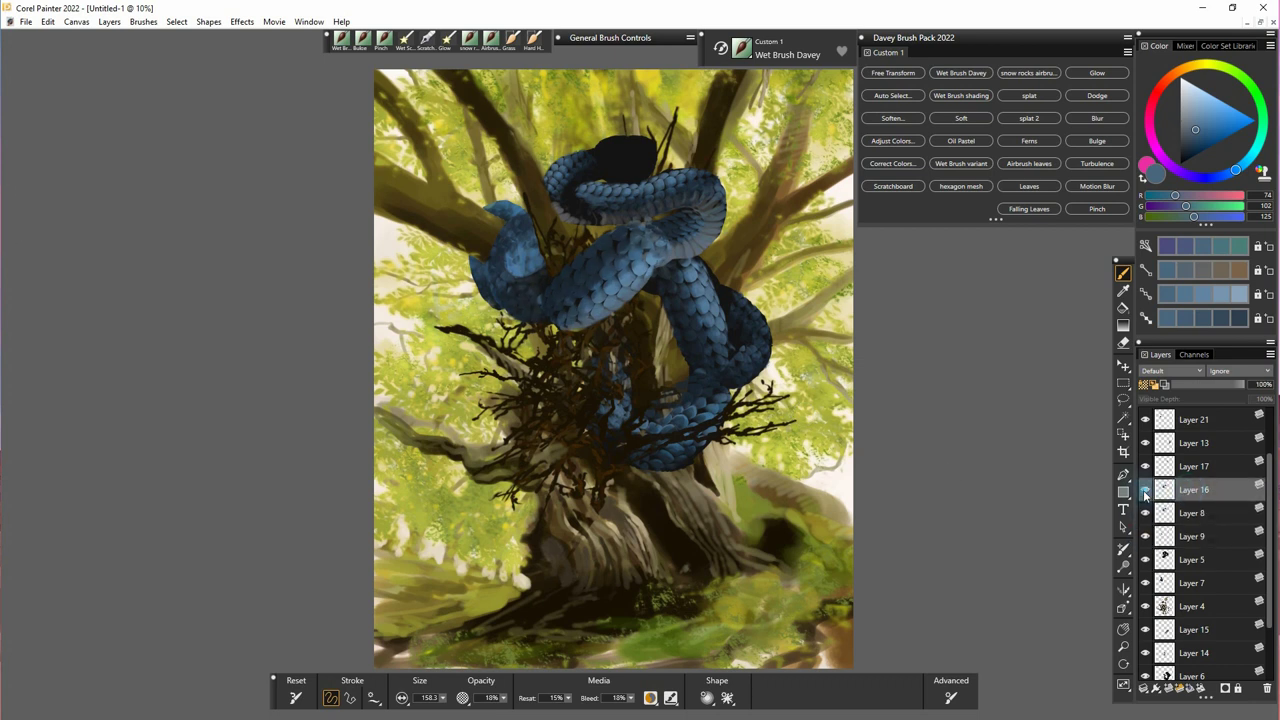
pyautogui.click(1150, 466)
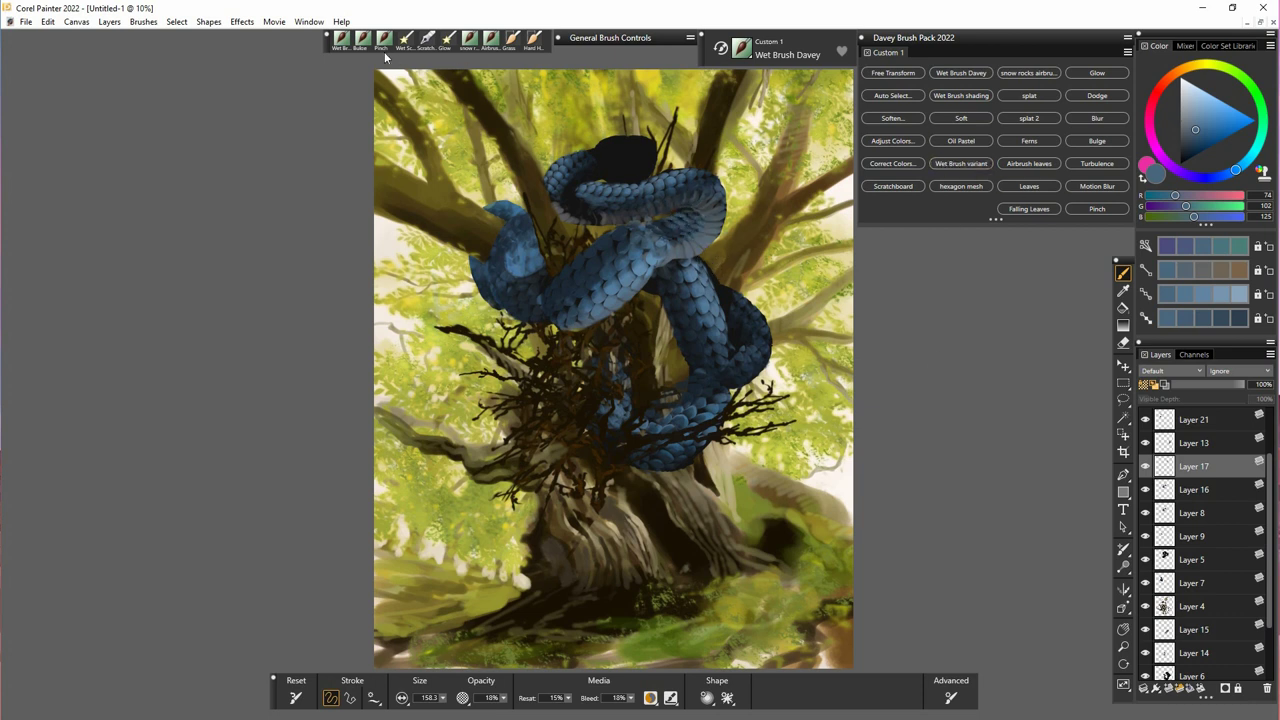
pyautogui.click(448, 42)
pyautogui.keyDown('alt'); pyautogui.click(686, 230); pyautogui.keyUp('alt')
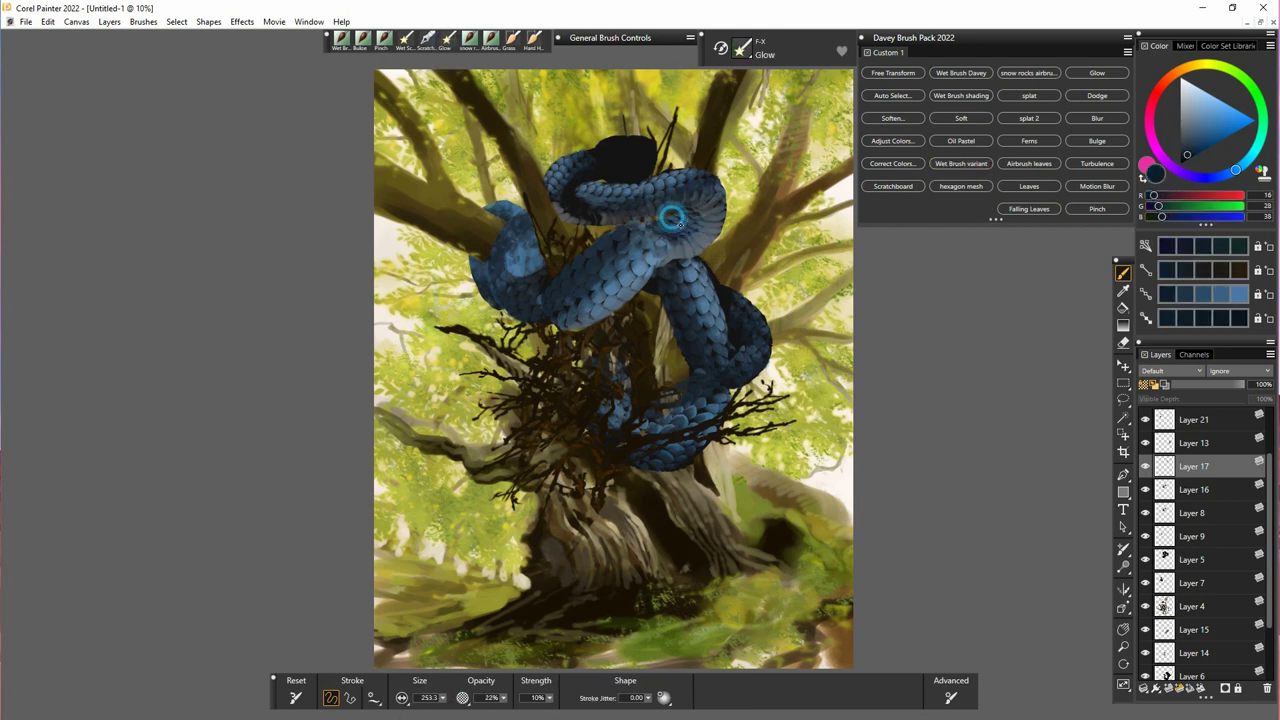
# - Apply the glow to the right-hand coil's scales on Layer 13 and the leftmost coil's scales on Layer 21
pyautogui.click(1146, 445)
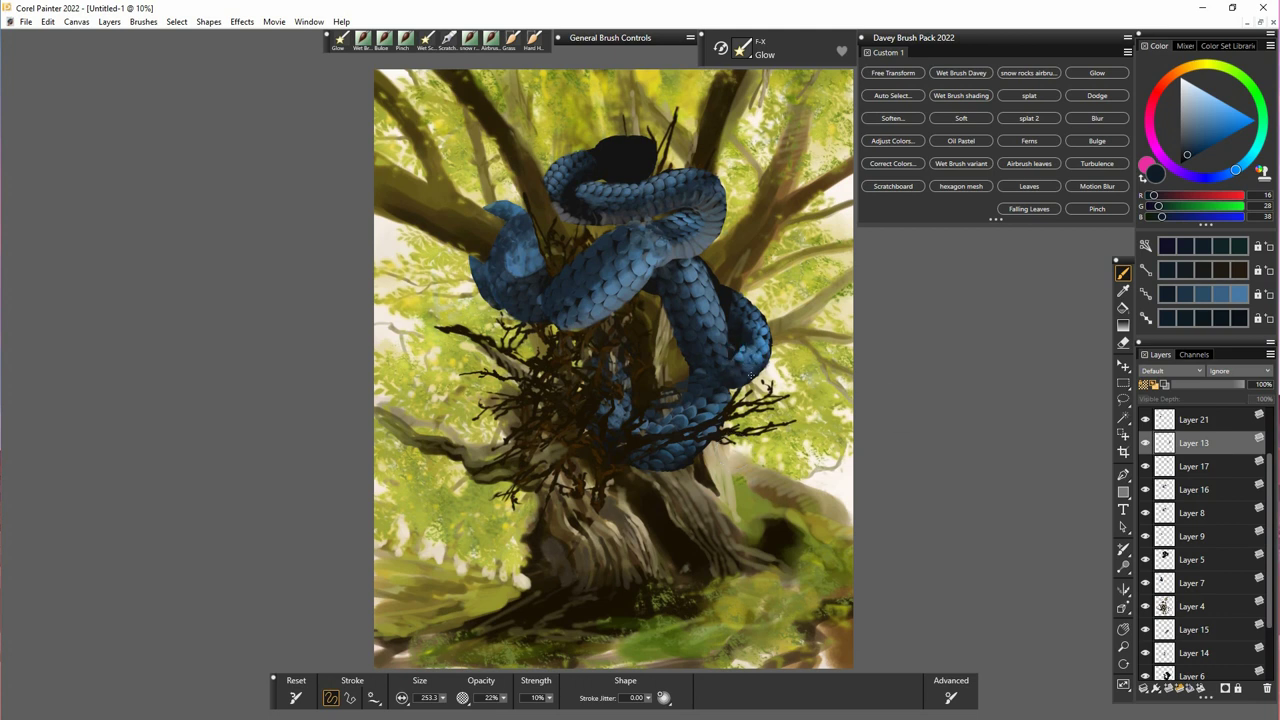
pyautogui.click(1194, 420)
pyautogui.click(494, 218)
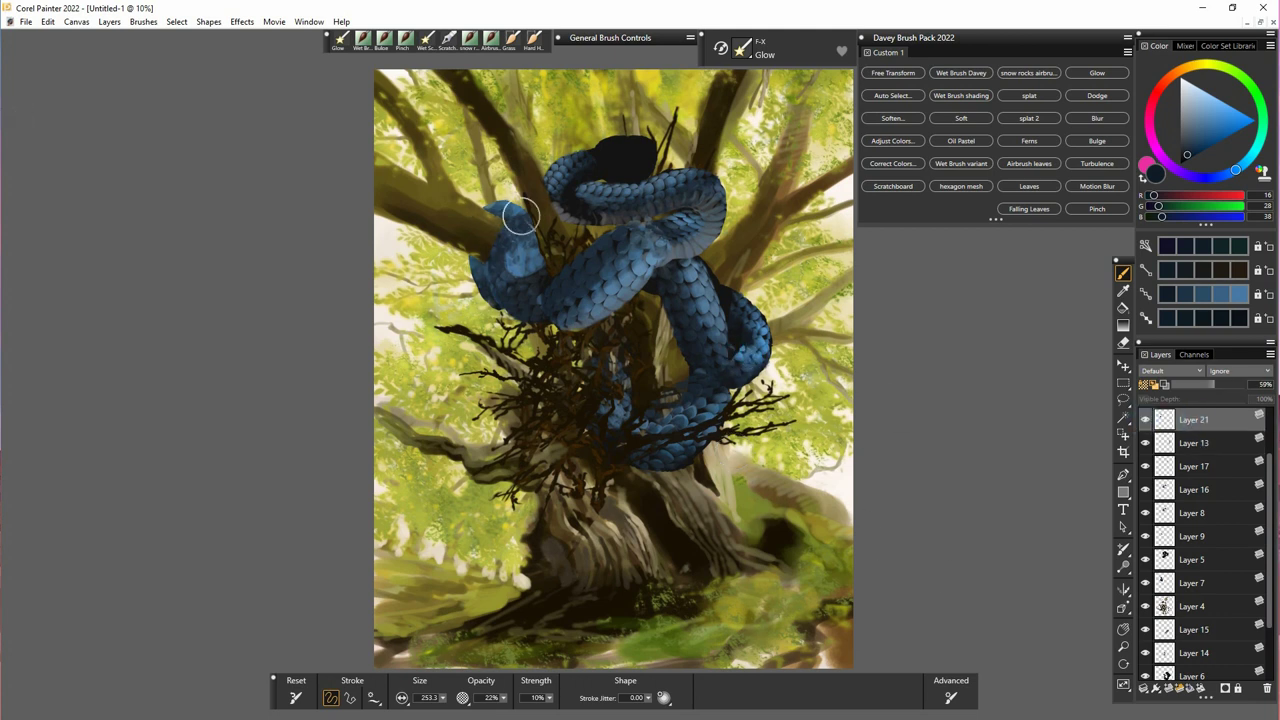
# - Check what Layers 5 and 9 hold, and apply the glow to the large middle coil's scales on Layer 8
pyautogui.click(1196, 564)
pyautogui.click(1146, 561)
pyautogui.click(1146, 561)
pyautogui.click(1190, 537)
pyautogui.click(1146, 538)
pyautogui.click(1146, 538)
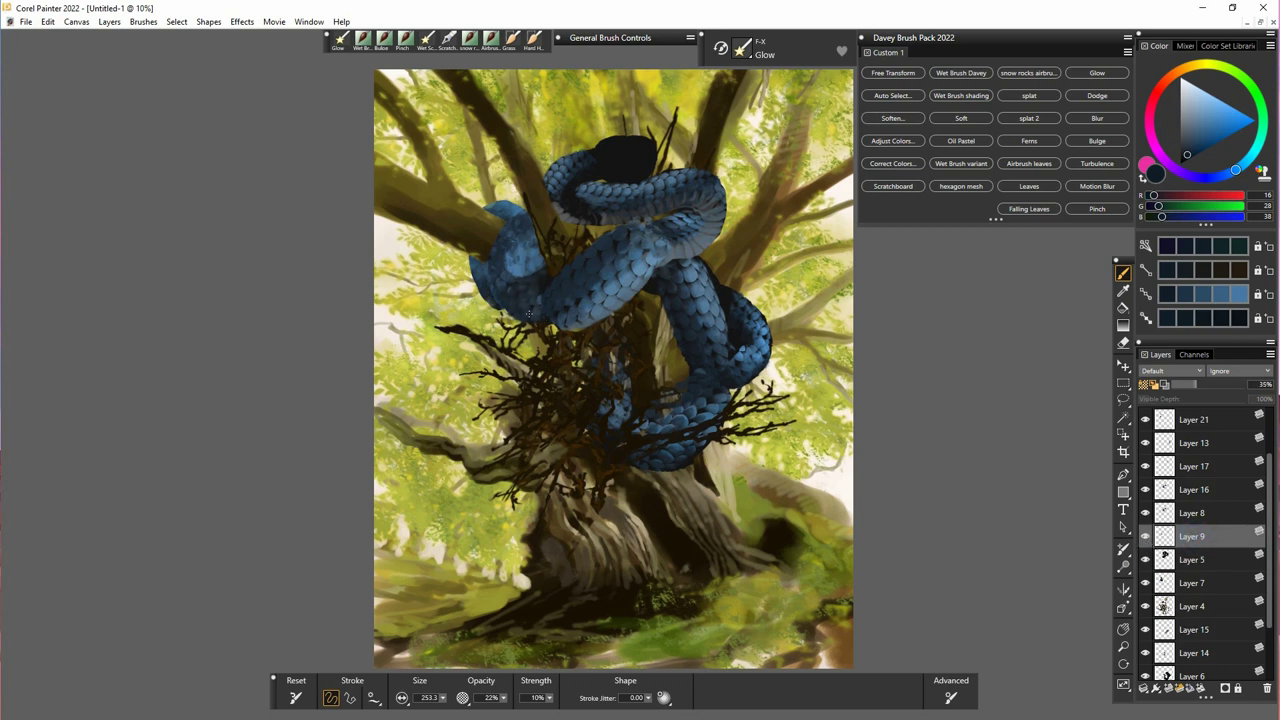
pyautogui.click(1191, 513)
pyautogui.click(1146, 514)
pyautogui.click(1146, 514)
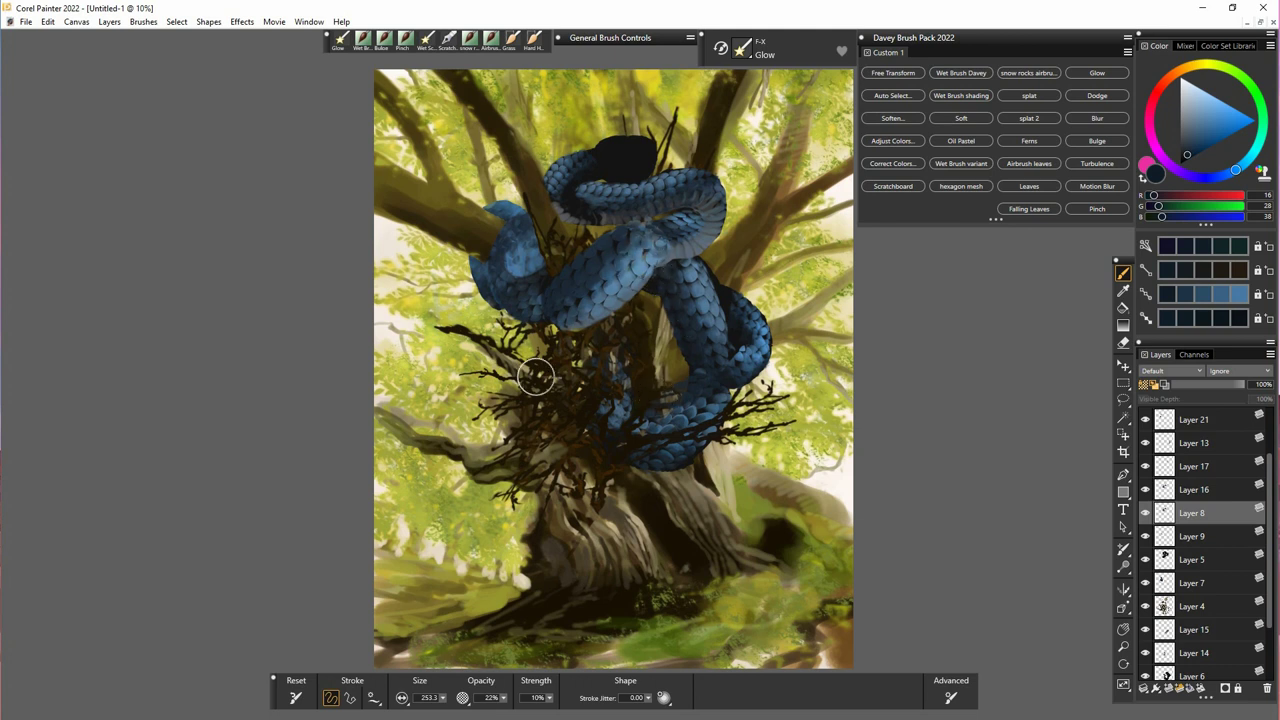
# - Intensify the glow on the middle coil's scales on Layer 16 and on the upper bend's scales on Layer 17
pyautogui.click(1149, 491)
pyautogui.click(1146, 490)
pyautogui.click(1146, 490)
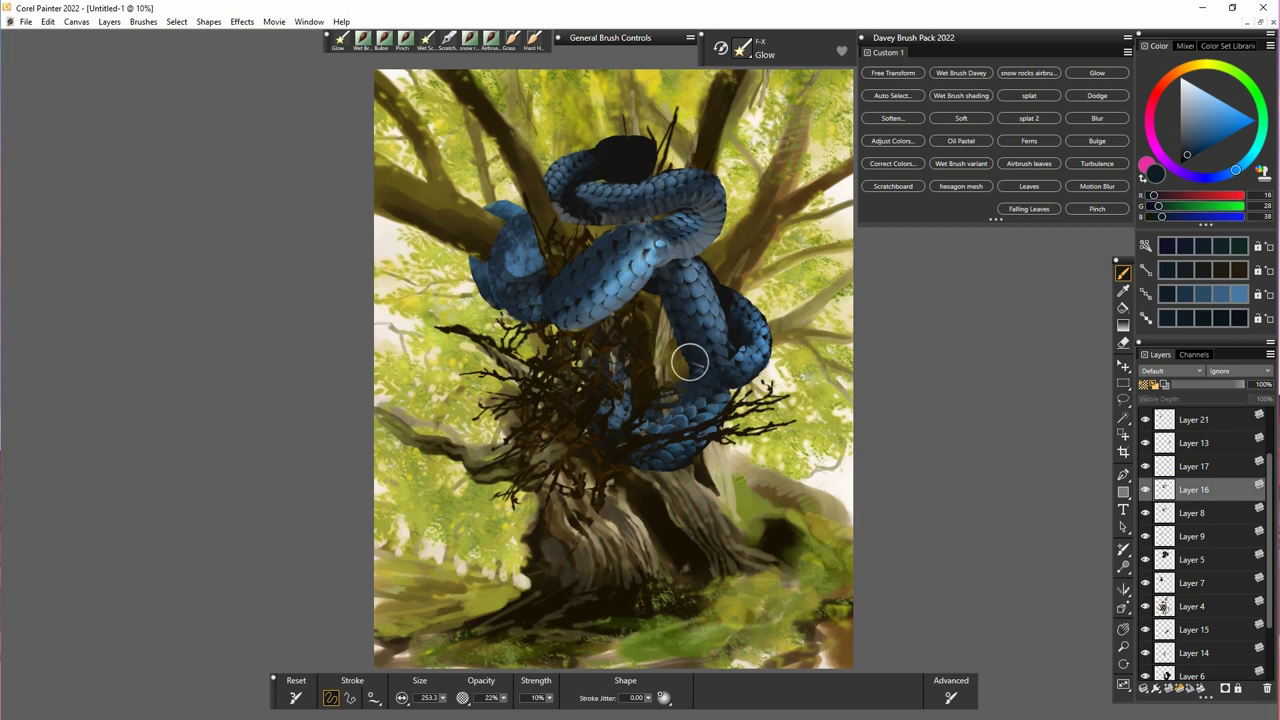
pyautogui.click(1146, 468)
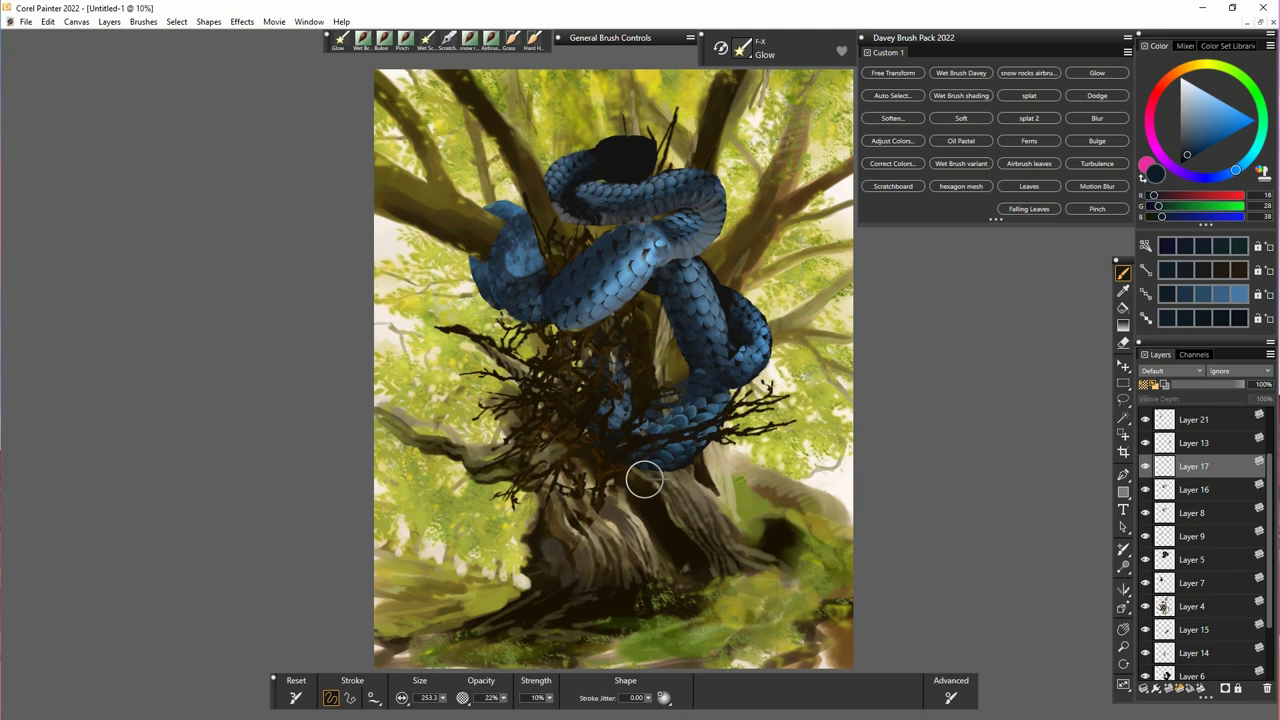
# - Examine which scales Layer 20, the upper Layer 8 and Layer 19 hold by hiding and showing each one
pyautogui.moveTo(1269, 472); pyautogui.dragTo(1269, 420)
pyautogui.click(1191, 468)
pyautogui.click(1145, 467)
pyautogui.click(1145, 467)
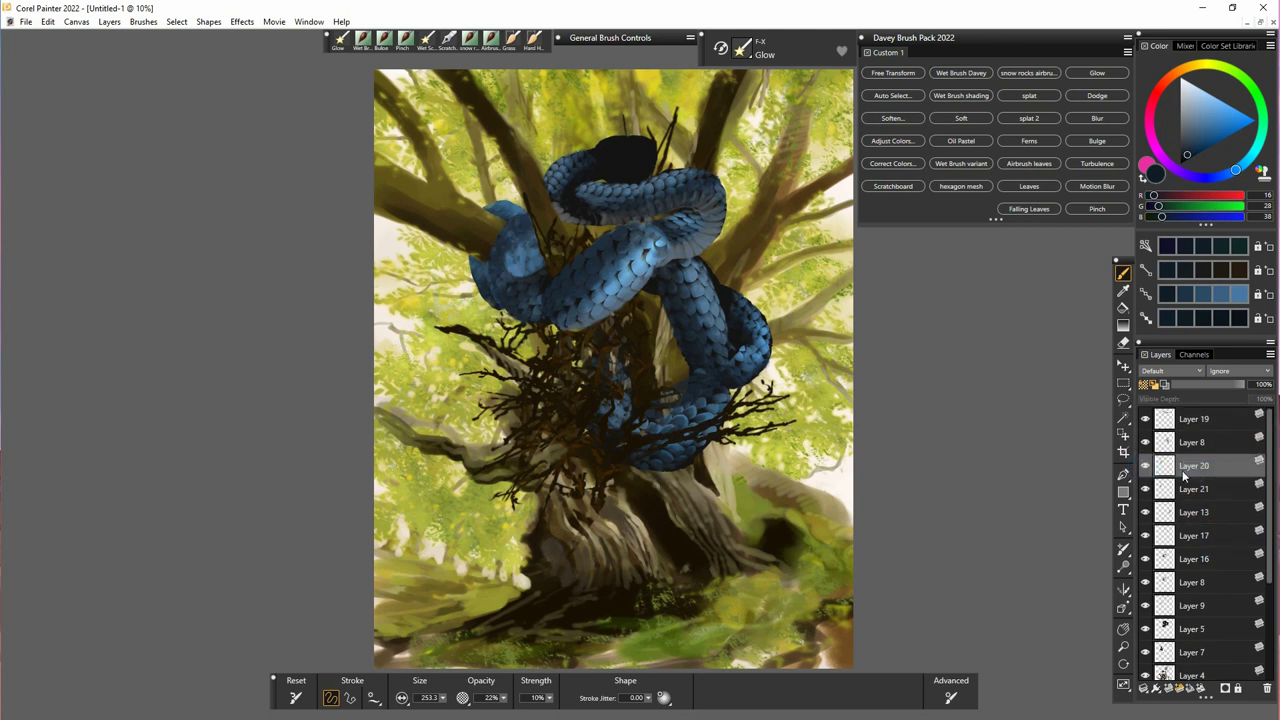
pyautogui.click(1190, 442)
pyautogui.click(1145, 442)
pyautogui.click(1145, 442)
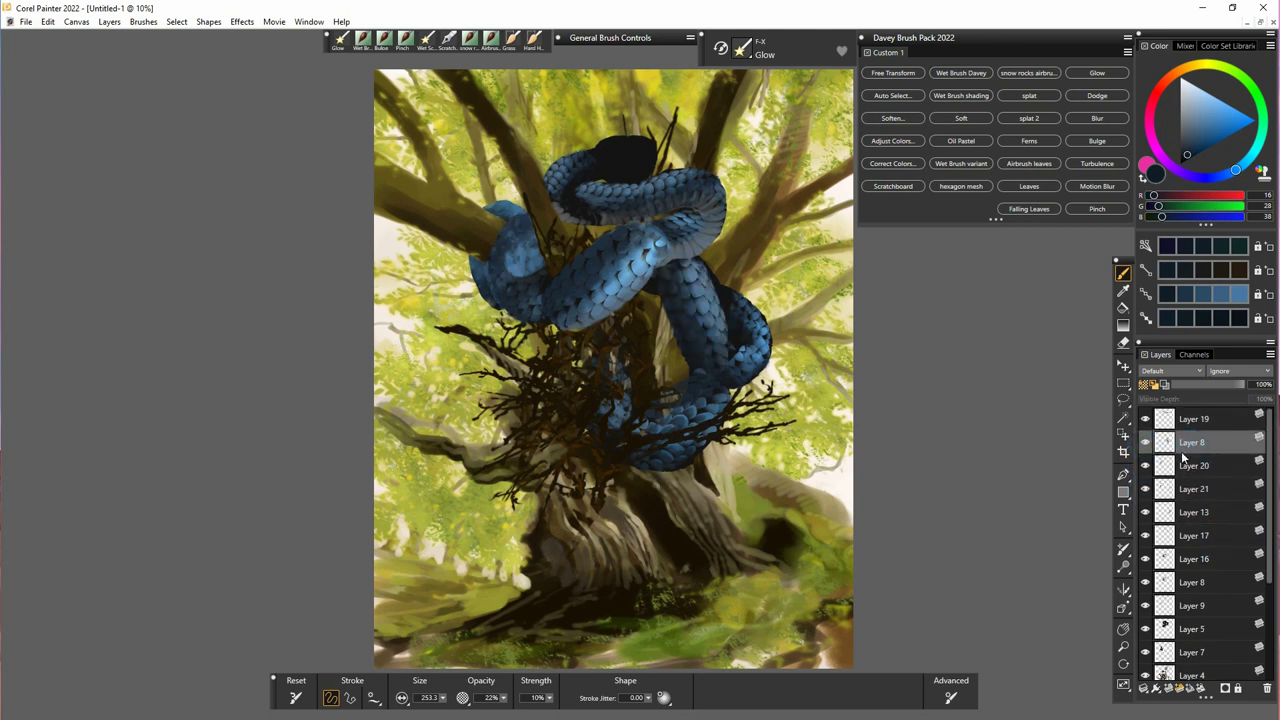
pyautogui.click(1192, 420)
pyautogui.click(1145, 420)
pyautogui.click(1145, 420)
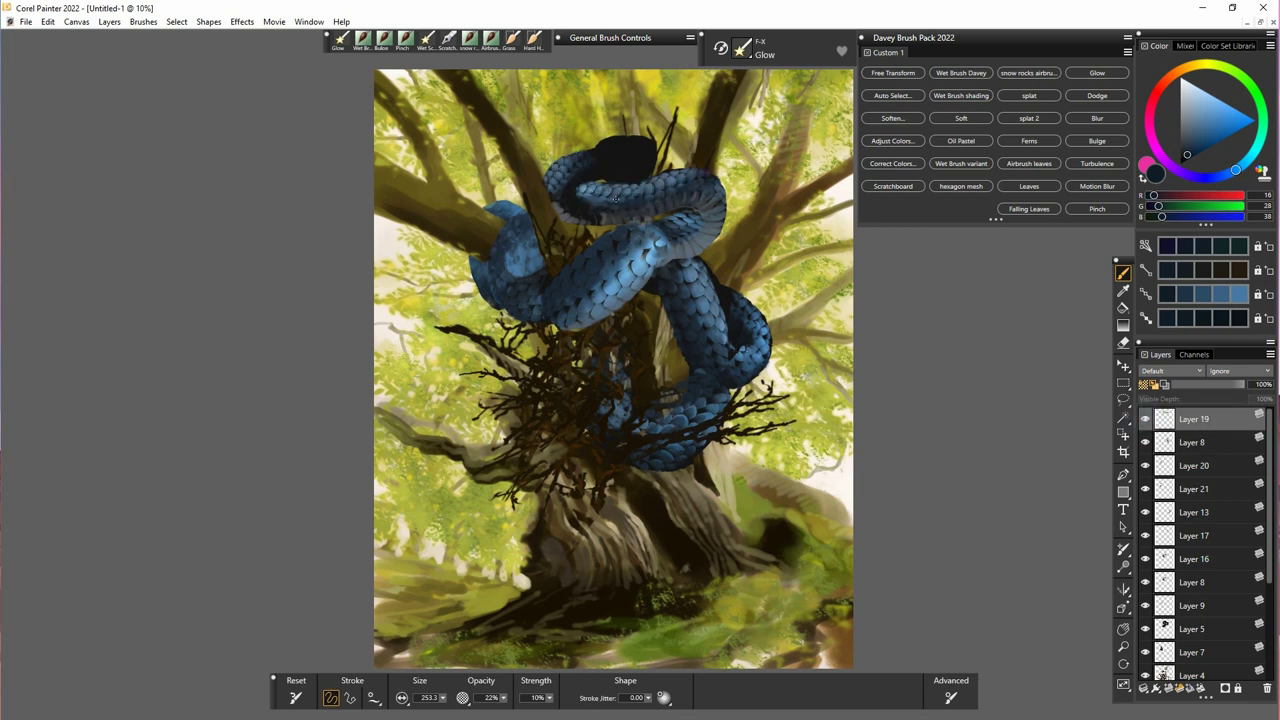
# - Brighten the uppermost coil's scales on Layer 19 with the glow, undoing unwanted strokes and sampling a darker blue
pyautogui.moveTo(667, 200)
pyautogui.mouseDown()
pyautogui.moveTo(611, 199)
pyautogui.moveTo(684, 193)
pyautogui.mouseUp()
pyautogui.hotkey('ctrl', 'z')
pyautogui.hotkey('ctrl', 'z')
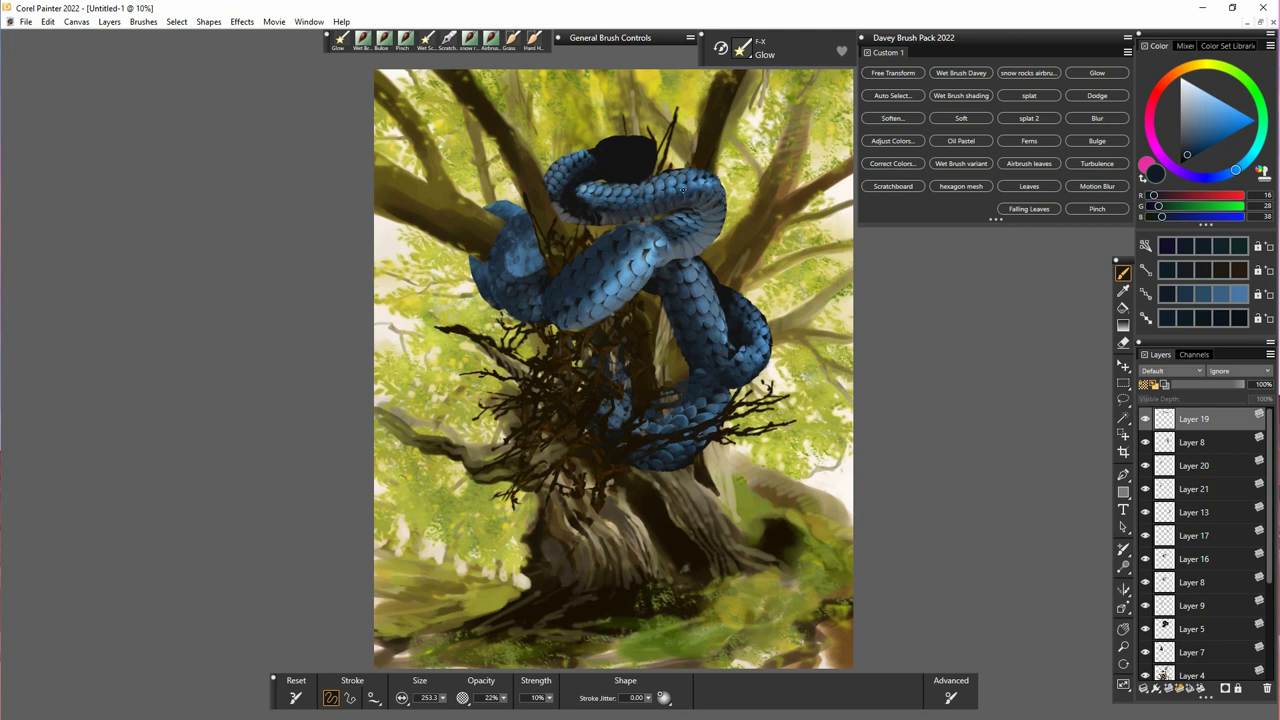
pyautogui.keyDown('alt'); pyautogui.click(620, 208); pyautogui.keyUp('alt')
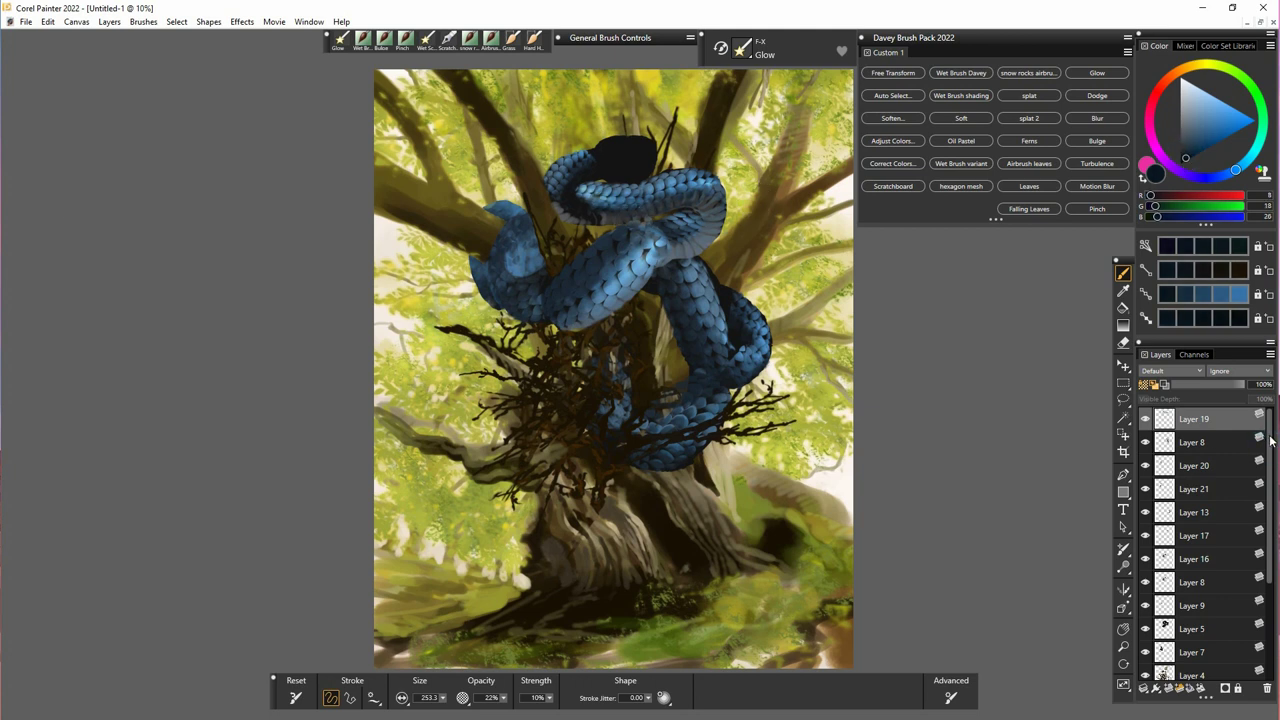
# - Brighten the lower coils' scales behind the branches on Layers 14 and 15 with the glow, and pick a near-black paint colour
pyautogui.scroll(-3, 1270, 438)
pyautogui.click(1188, 578)
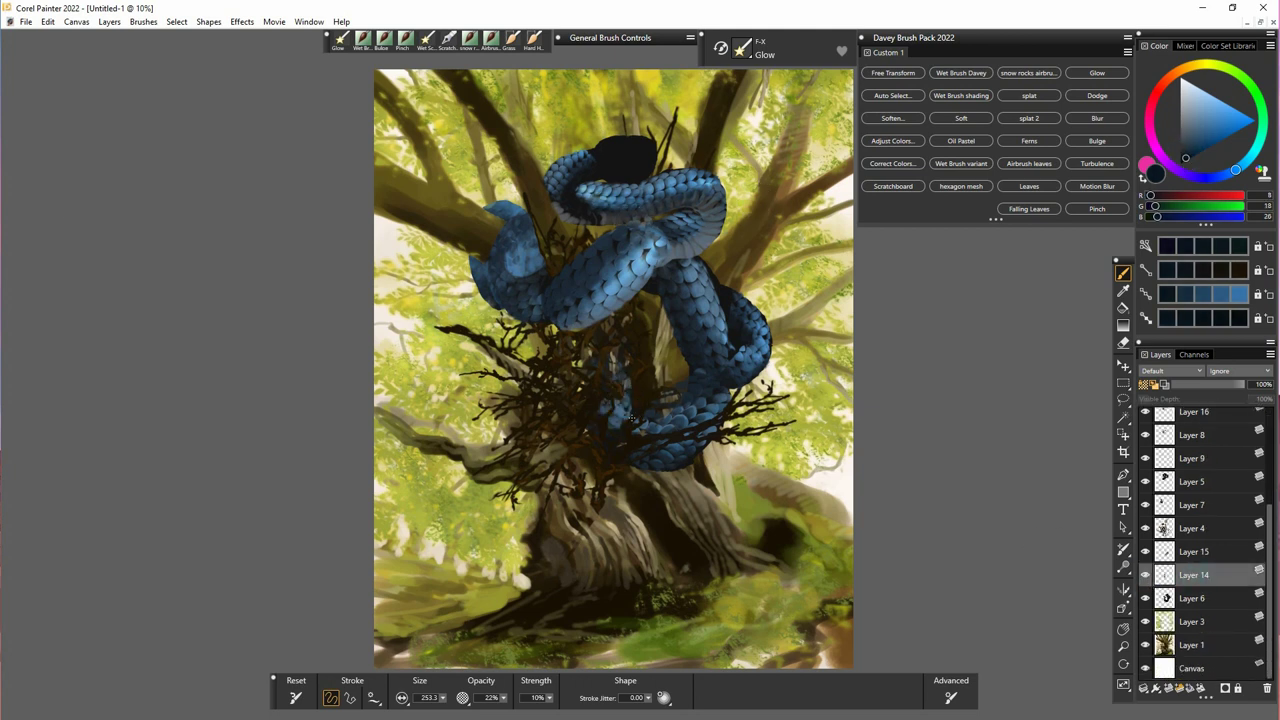
pyautogui.click(1193, 556)
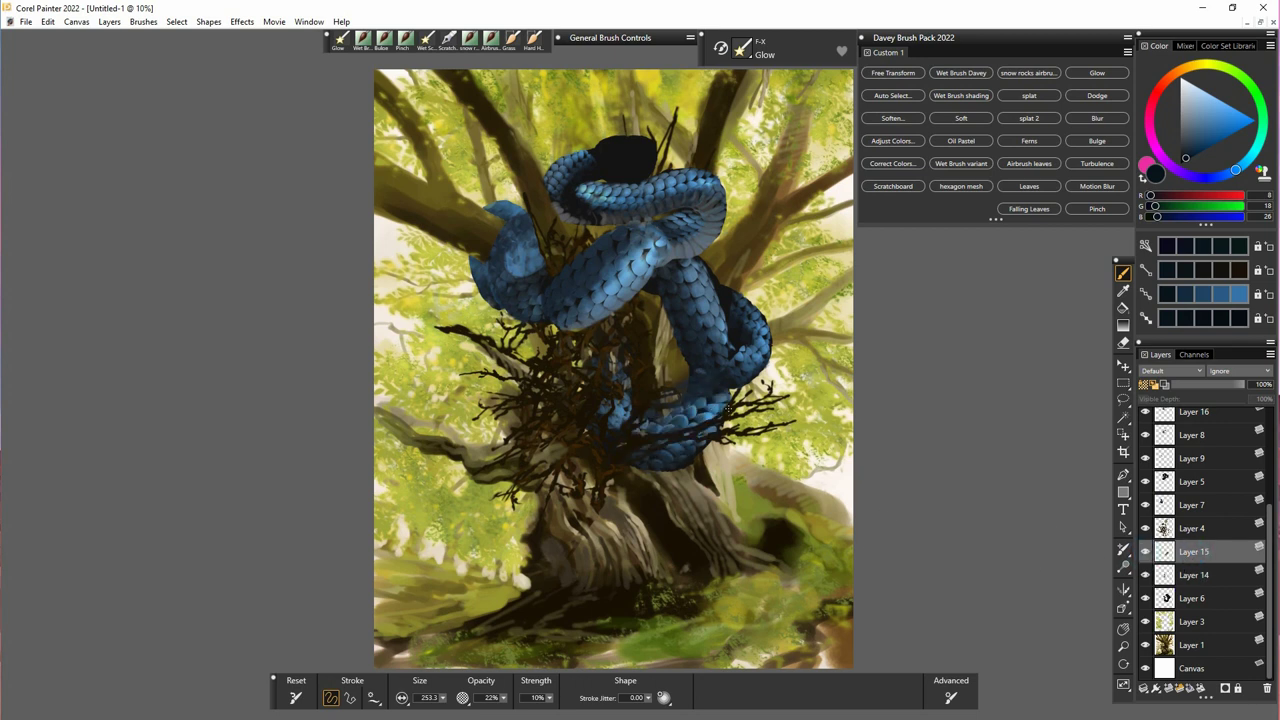
pyautogui.click(1184, 162)
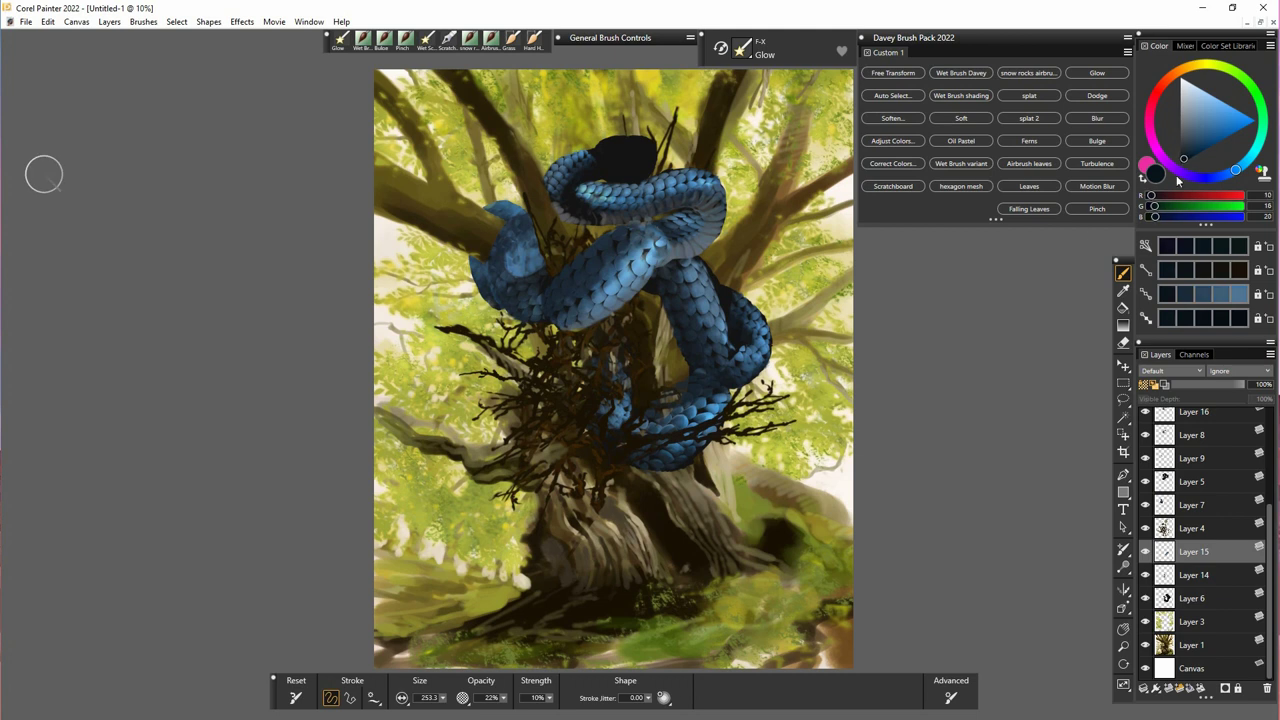
# - Erase stray scale texture where the upper bend meets the middle coil, working on Layers 17, 16 and 8
pyautogui.click(1190, 458)
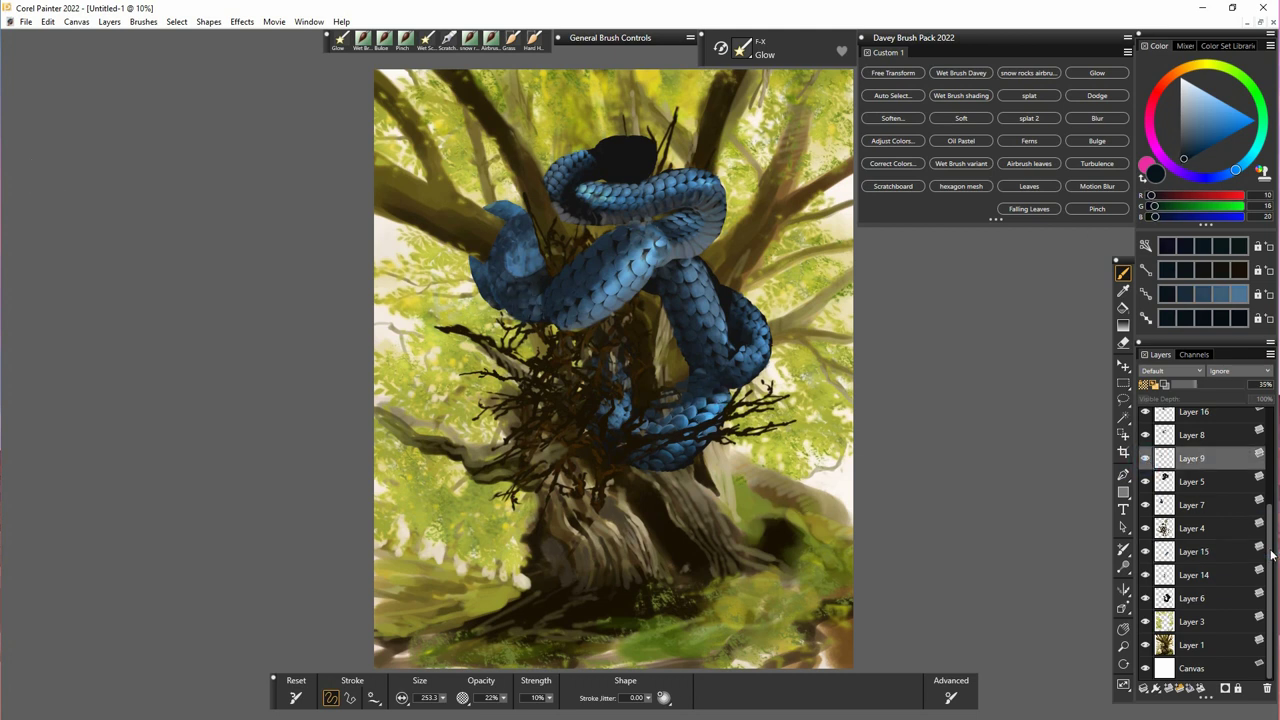
pyautogui.scroll(3, 1272, 553)
pyautogui.click(1190, 490)
pyautogui.click(1144, 489)
pyautogui.click(1144, 489)
pyautogui.click(1123, 343)
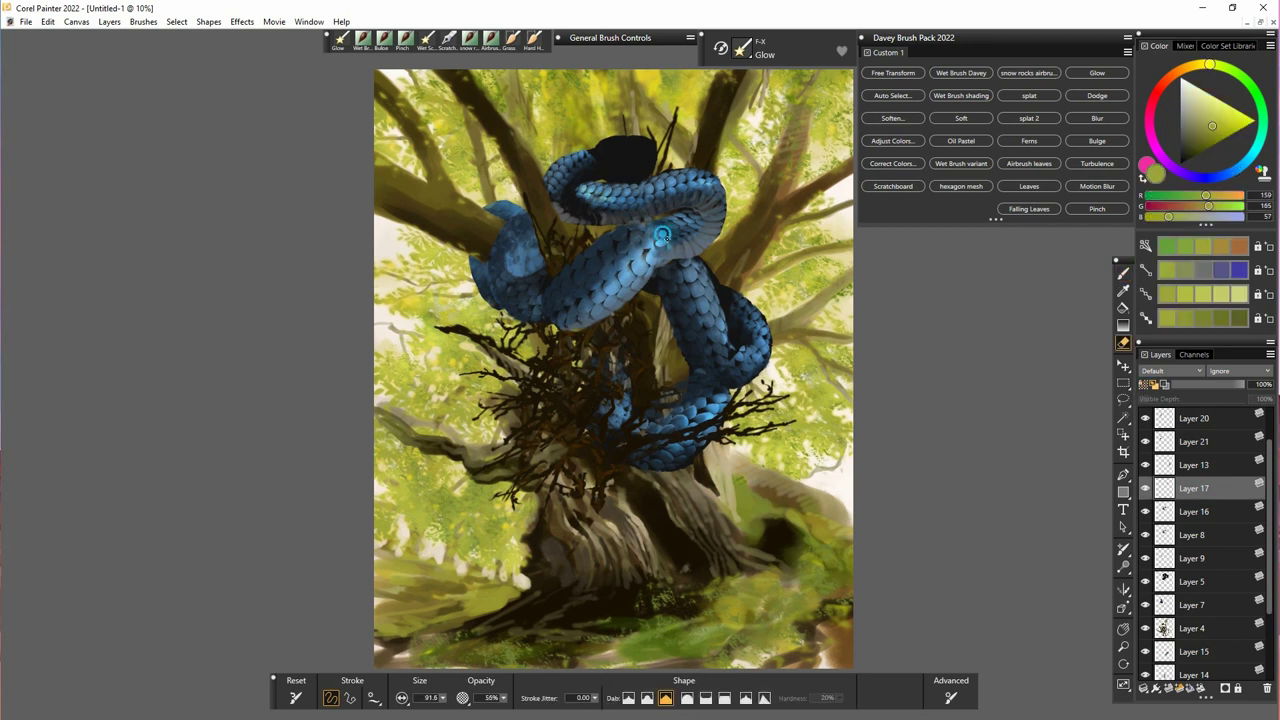
pyautogui.click(1159, 513)
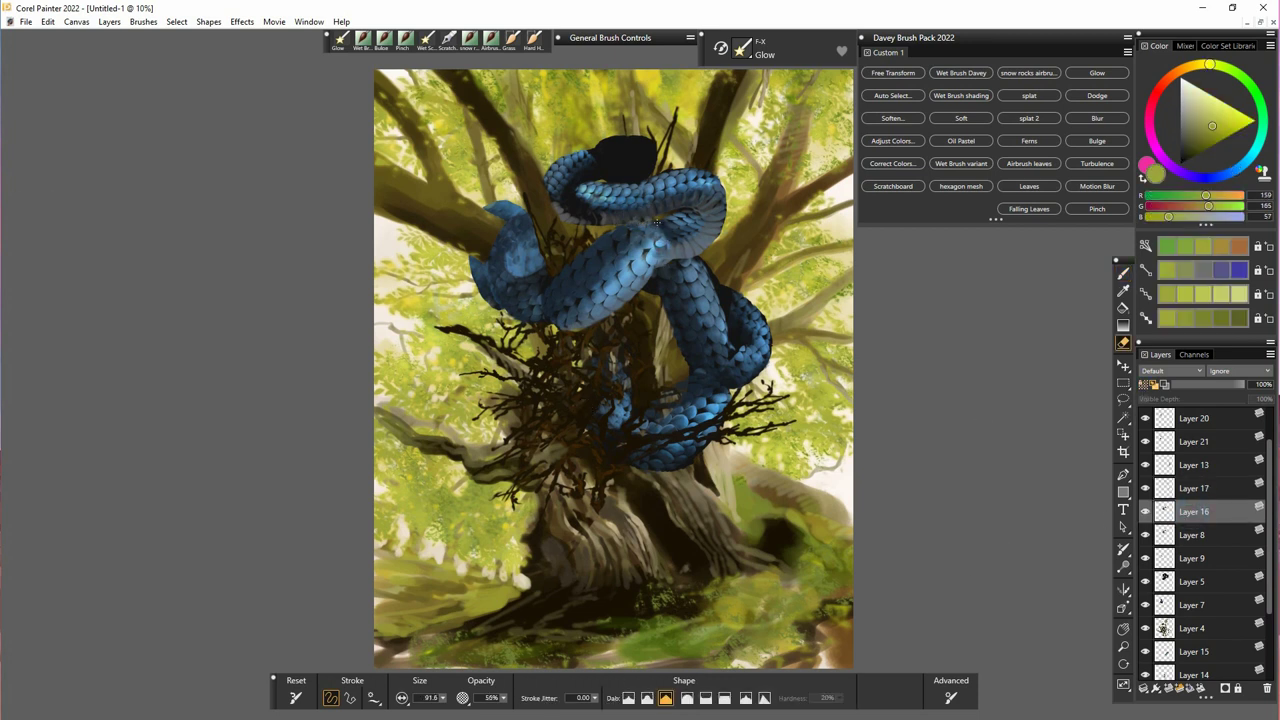
pyautogui.click(1190, 539)
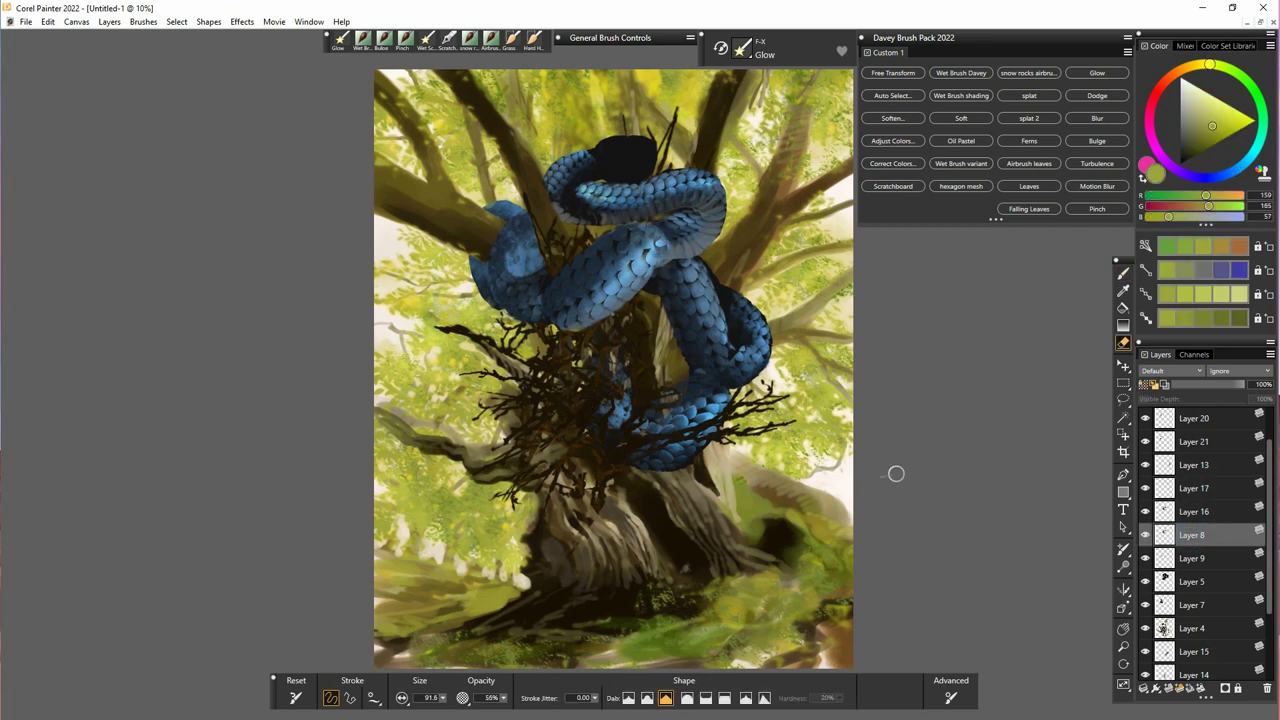
# - Glow the snake's neck and upper coils on Layer 5, undo an unwanted stroke, and reduce the brush size to 114.4
pyautogui.press('b')
pyautogui.scroll(-2, 1193, 530)
pyautogui.click(1193, 530)
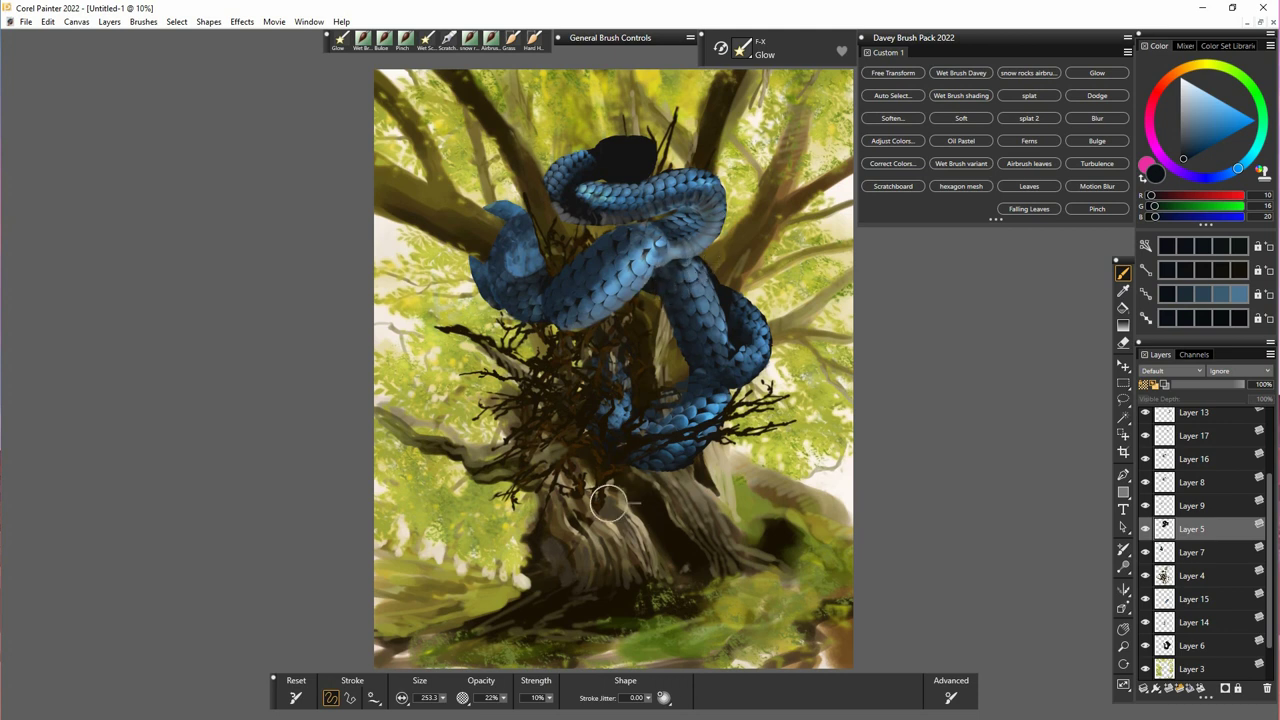
pyautogui.moveTo(560, 197)
pyautogui.mouseDown()
pyautogui.moveTo(586, 238)
pyautogui.moveTo(584, 181)
pyautogui.moveTo(602, 178)
pyautogui.moveTo(666, 236)
pyautogui.moveTo(587, 160)
pyautogui.mouseUp()
pyautogui.hotkey('ctrl', 'z')
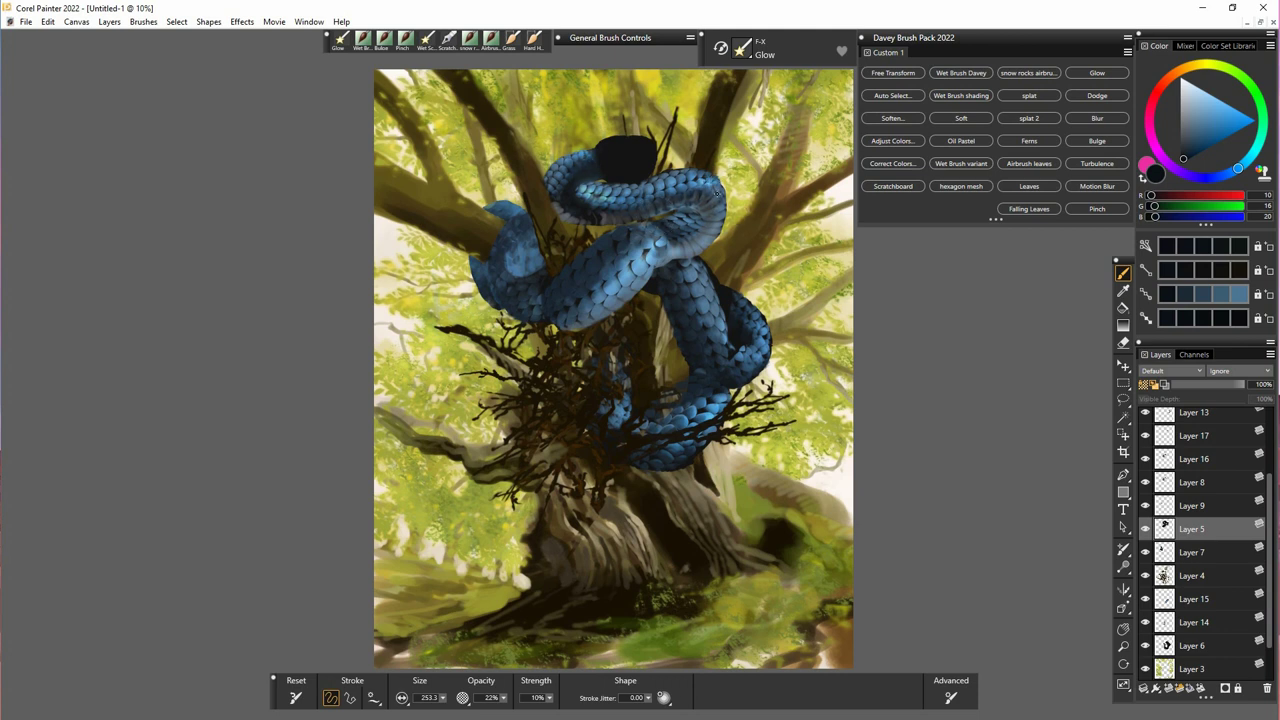
pyautogui.moveTo(443, 698); pyautogui.dragTo(433, 709)
pyautogui.click(1146, 530)
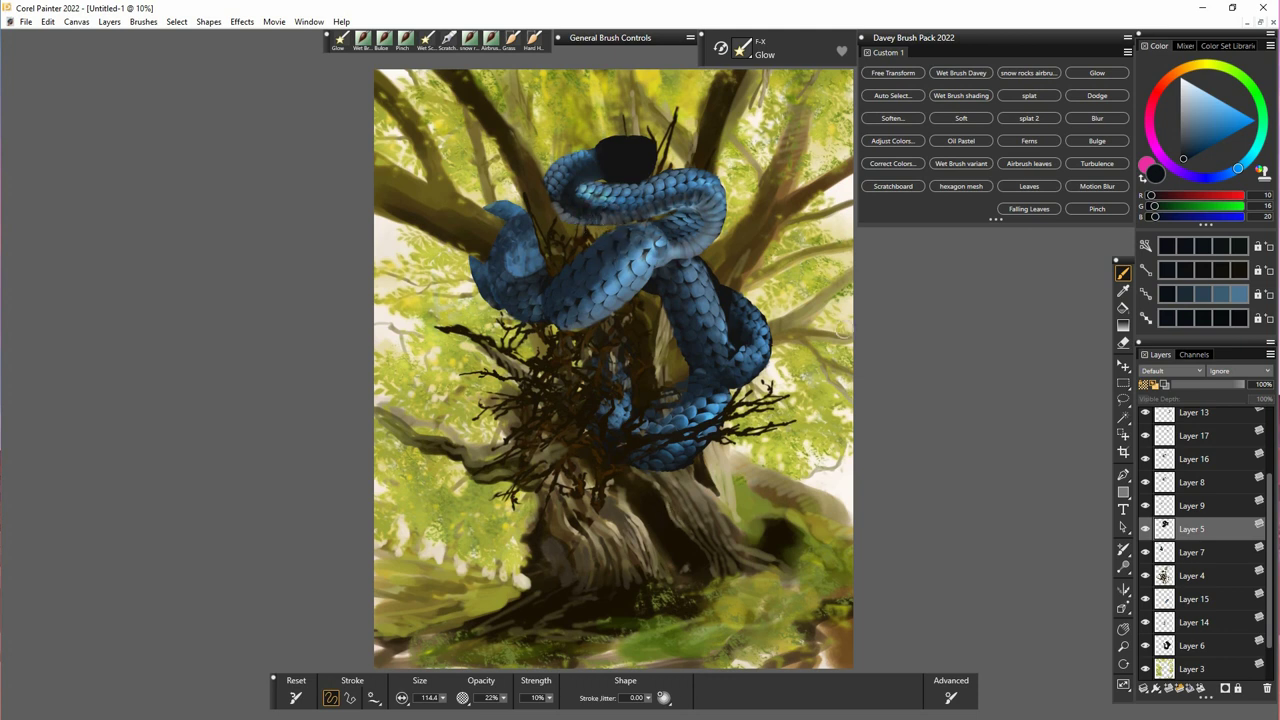
# - Add a finer glow to the upper bend's scales on Layer 17 with a brush size of 51.7
pyautogui.click(1196, 509)
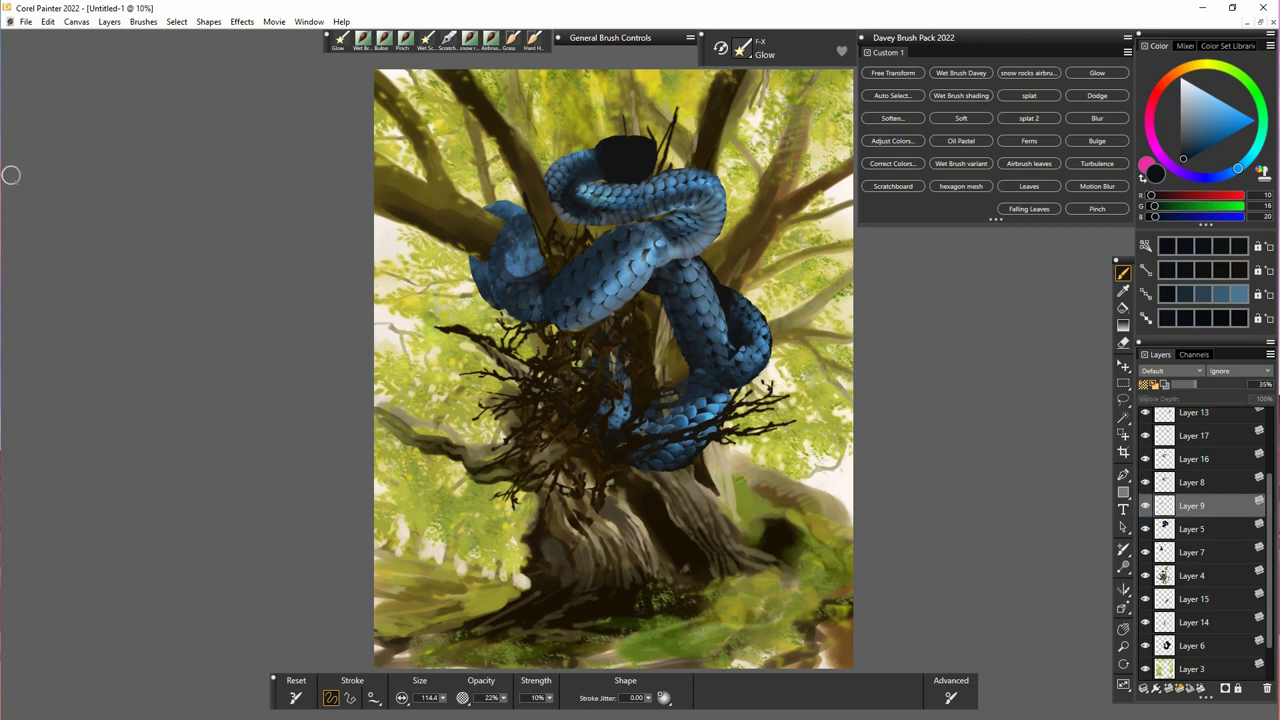
pyautogui.moveTo(1146, 437); pyautogui.dragTo(1196, 438)
pyautogui.moveTo(443, 698); pyautogui.dragTo(432, 698)
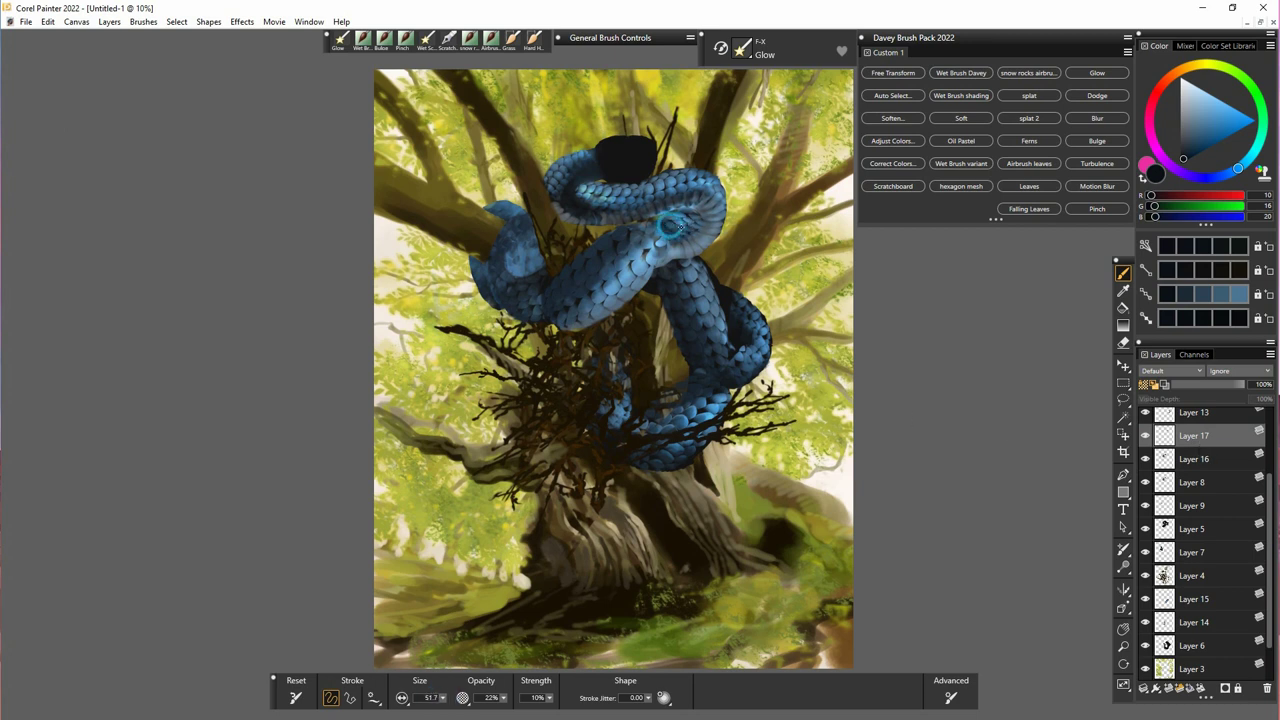
# - Paint grey-blue light onto the upper coils' edges on Layer 5 using Wet Brush Davey with a colour sampled from the snake
pyautogui.click(1191, 528)
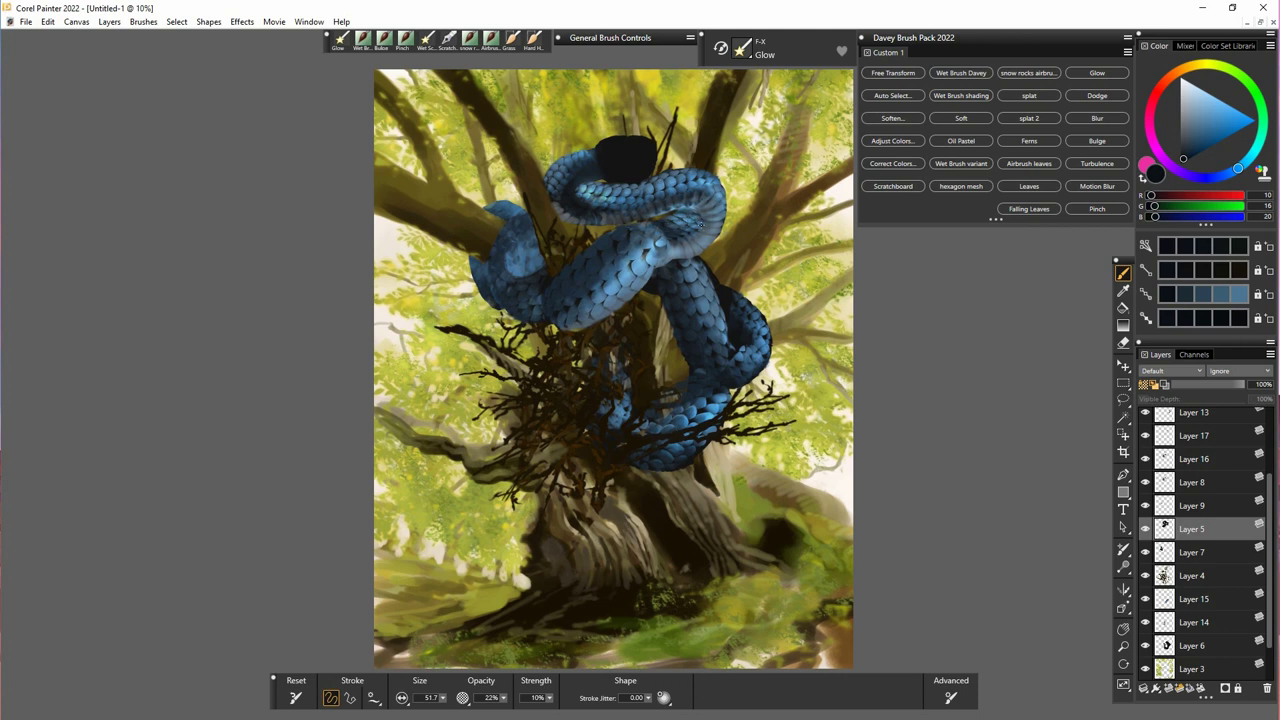
pyautogui.click(362, 42)
pyautogui.keyDown('alt'); pyautogui.click(690, 266); pyautogui.keyUp('alt')
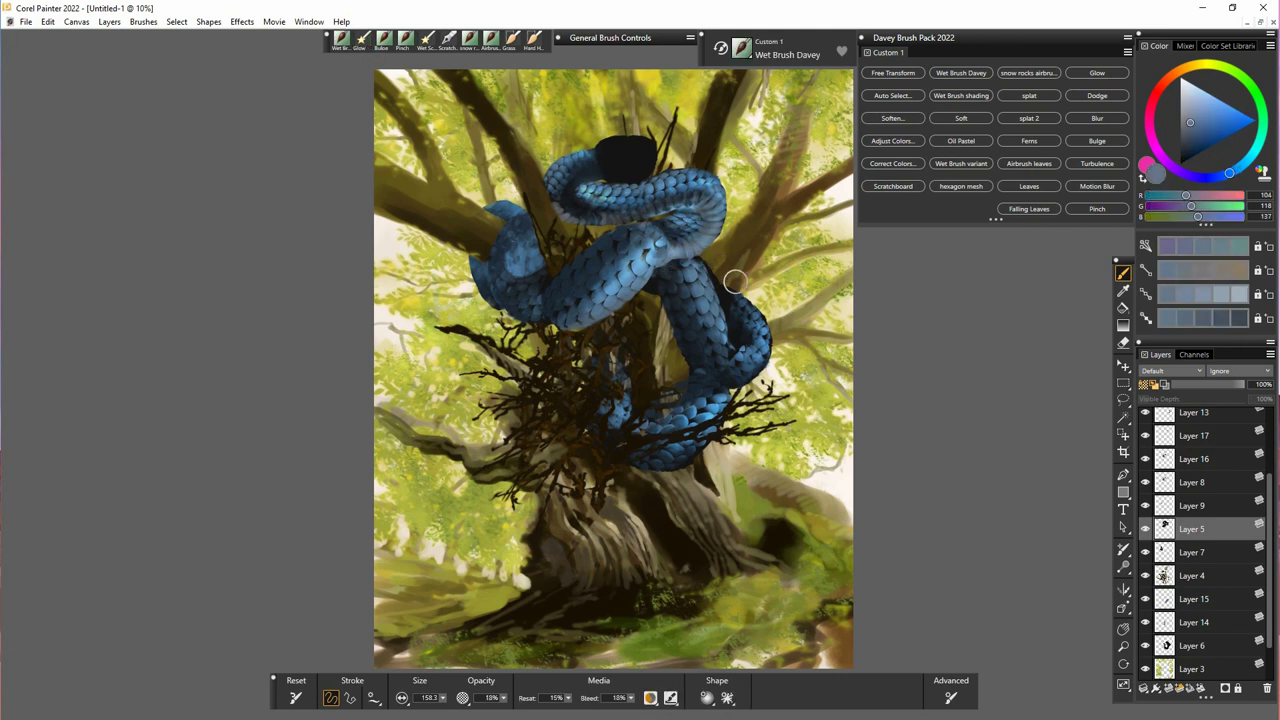
pyautogui.moveTo(591, 210); pyautogui.dragTo(581, 218)
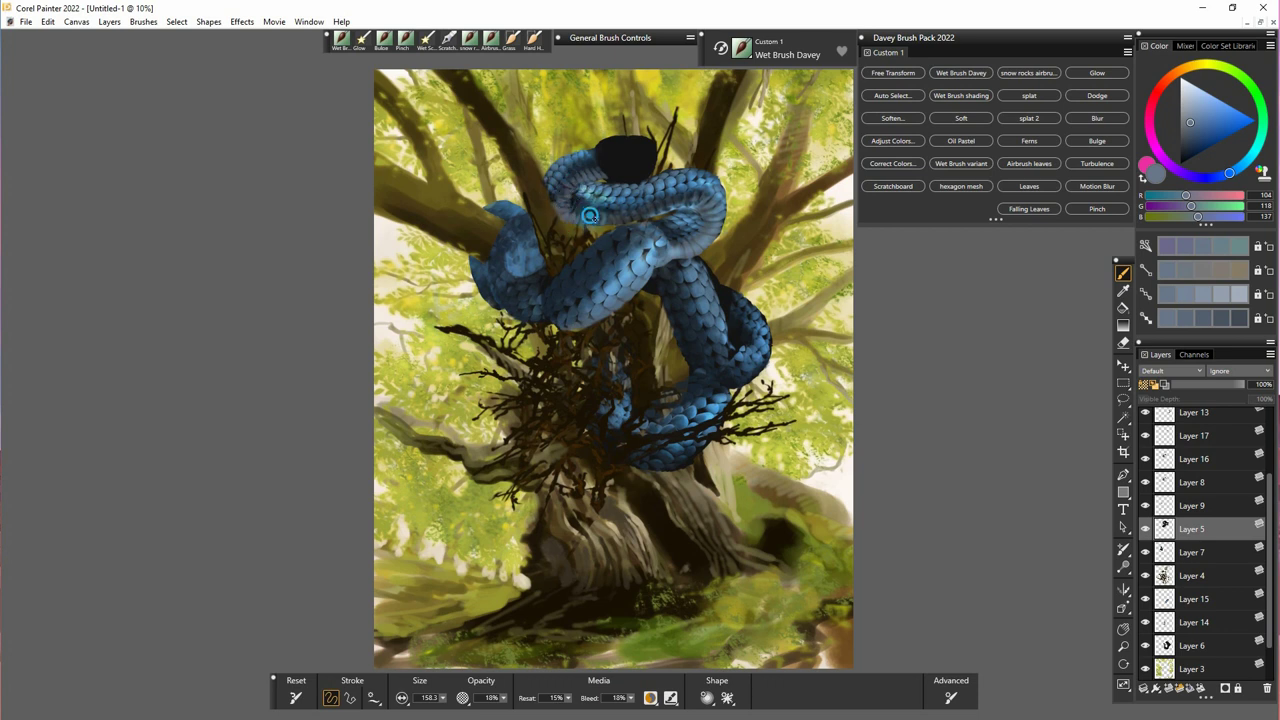
pyautogui.moveTo(583, 200)
pyautogui.mouseDown()
pyautogui.moveTo(594, 211)
pyautogui.moveTo(574, 211)
pyautogui.mouseUp()
pyautogui.moveTo(600, 207); pyautogui.dragTo(595, 224)
# - Lasso the snake's black head, copy it to a new layer, and place that layer above all others
pyautogui.press('l')
pyautogui.moveTo(603, 135)
pyautogui.mouseDown()
pyautogui.moveTo(612, 180)
pyautogui.moveTo(655, 185)
pyautogui.moveTo(630, 128)
pyautogui.mouseUp()
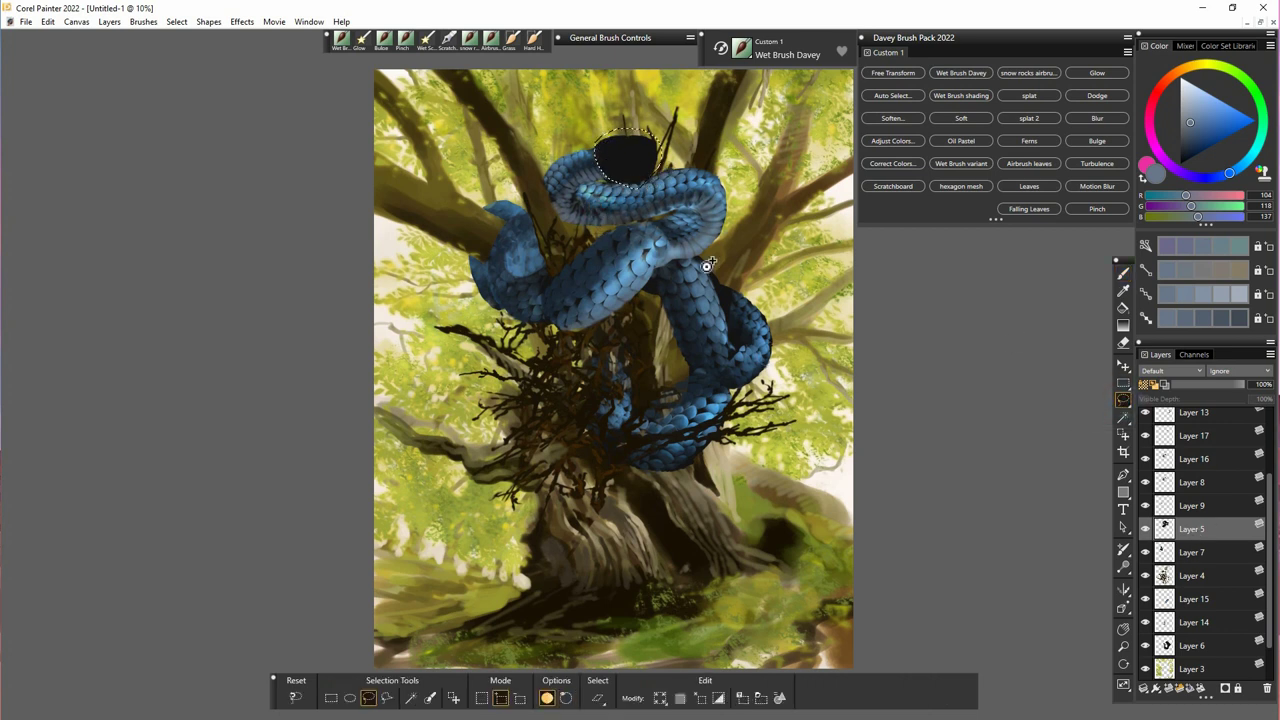
pyautogui.hotkey('ctrl', 'c')
pyautogui.hotkey('ctrl', 'shift', 'v')
pyautogui.moveTo(1203, 530)
pyautogui.mouseDown()
pyautogui.moveTo(1206, 414)
pyautogui.moveTo(1203, 428)
pyautogui.mouseUp()
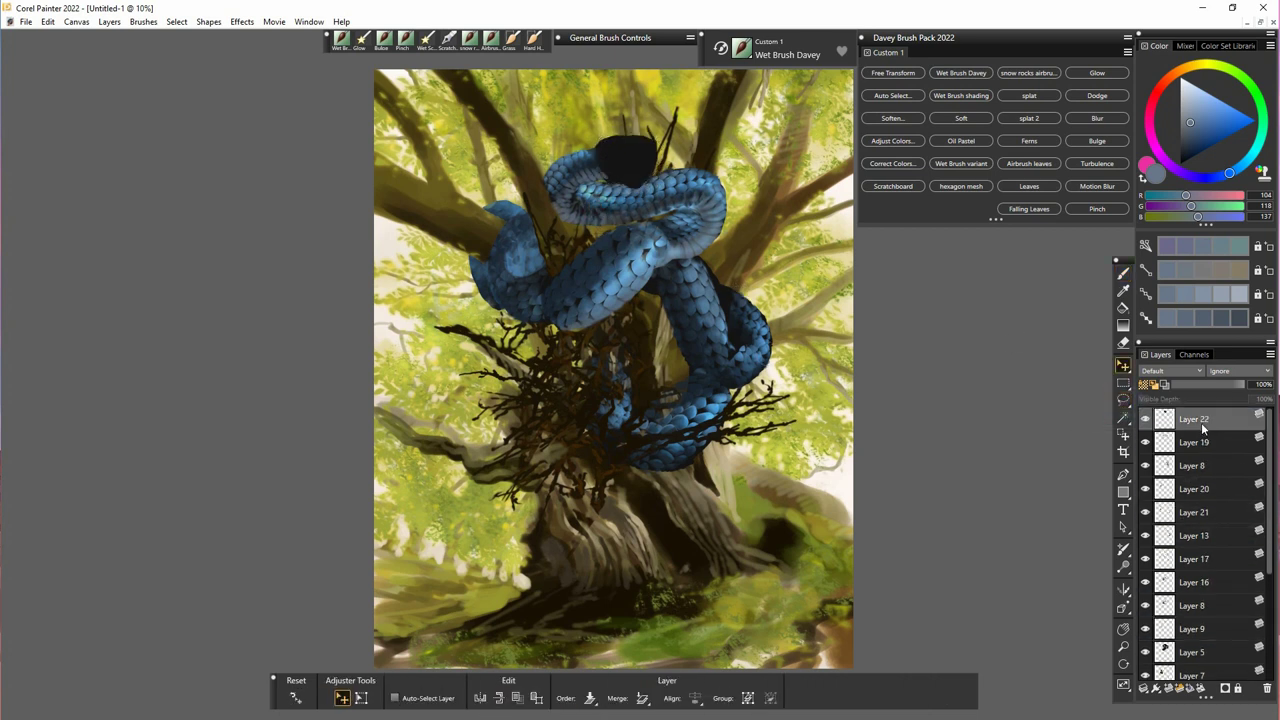
# - Draw a thin forked tongue hanging below the head with the Scratchboard brush in the head's near-black colour
pyautogui.click(1123, 274)
pyautogui.click(448, 41)
pyautogui.keyDown('alt'); pyautogui.click(634, 178); pyautogui.keyUp('alt')
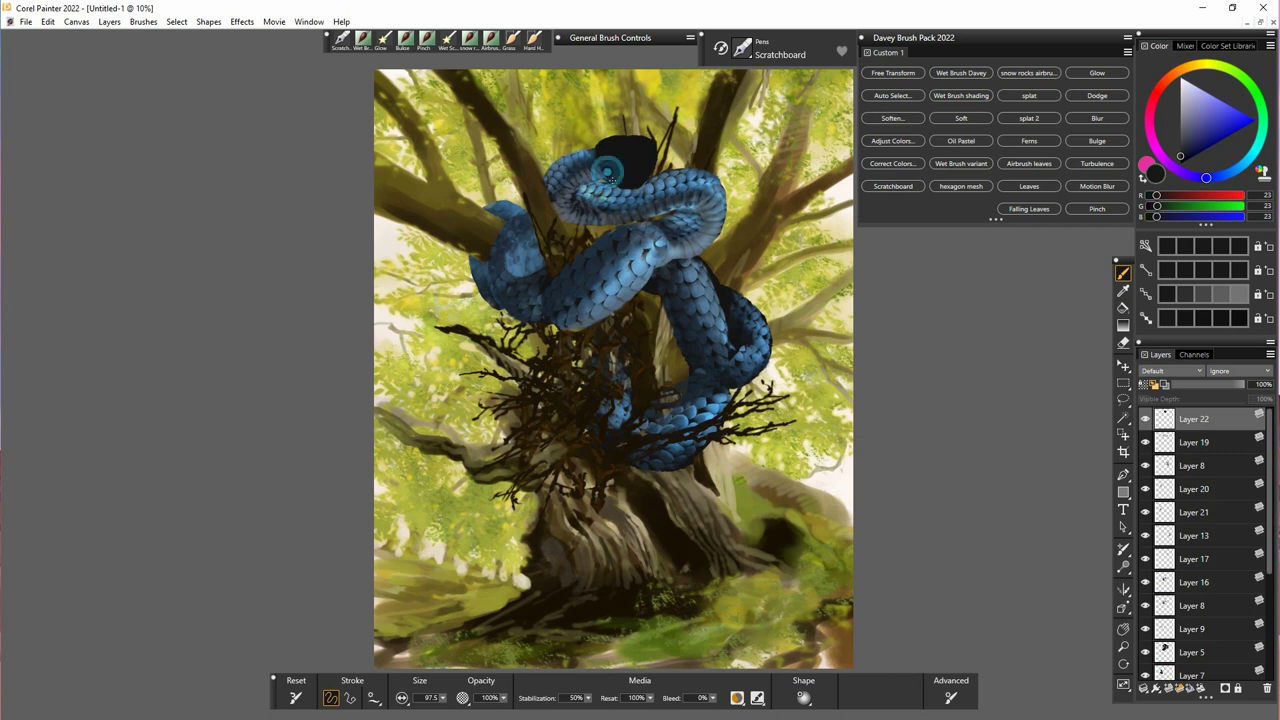
pyautogui.moveTo(608, 176)
pyautogui.mouseDown()
pyautogui.moveTo(643, 190)
pyautogui.moveTo(622, 180)
pyautogui.moveTo(626, 218)
pyautogui.mouseUp()
pyautogui.moveTo(634, 188); pyautogui.dragTo(627, 193)
# - Lasso the forked tongue on Layer 22, adjust its placement and angle with a free transform, and clear the selection
pyautogui.click(1123, 399)
pyautogui.moveTo(608, 197)
pyautogui.mouseDown()
pyautogui.moveTo(643, 197)
pyautogui.moveTo(606, 202)
pyautogui.moveTo(640, 187)
pyautogui.mouseUp()
pyautogui.click(520, 698)
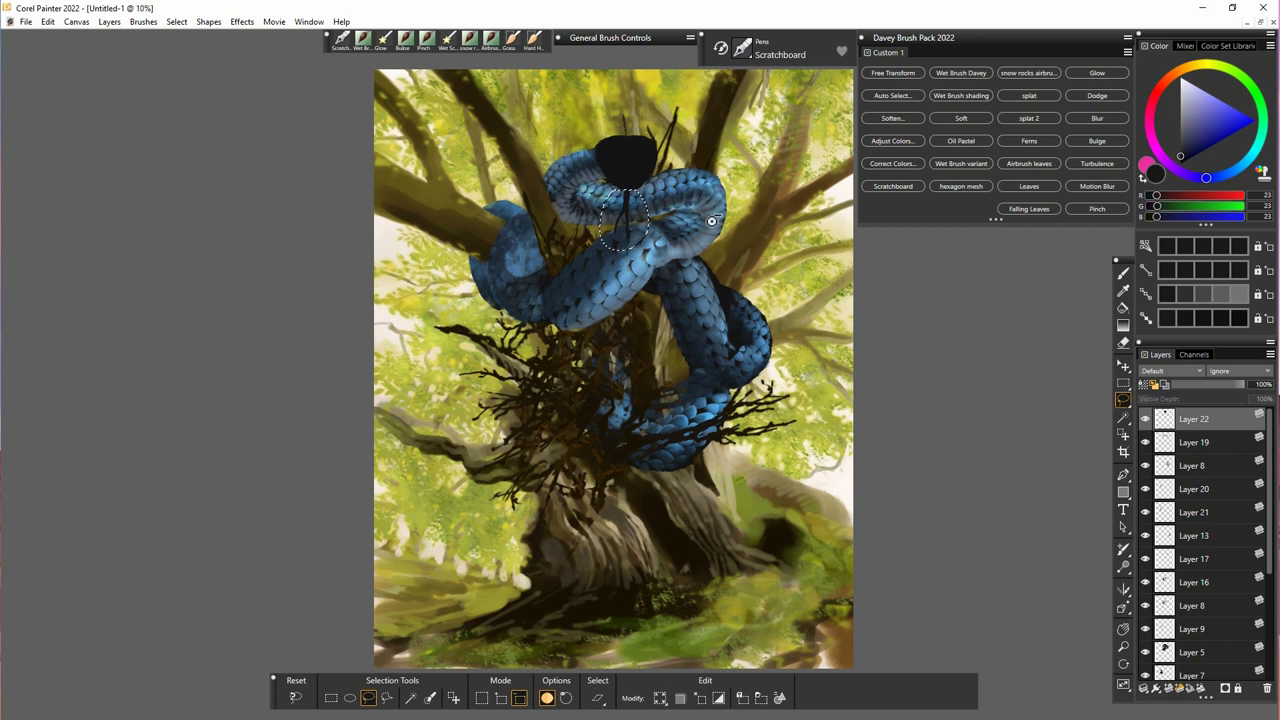
pyautogui.hotkey('ctrl', 't')
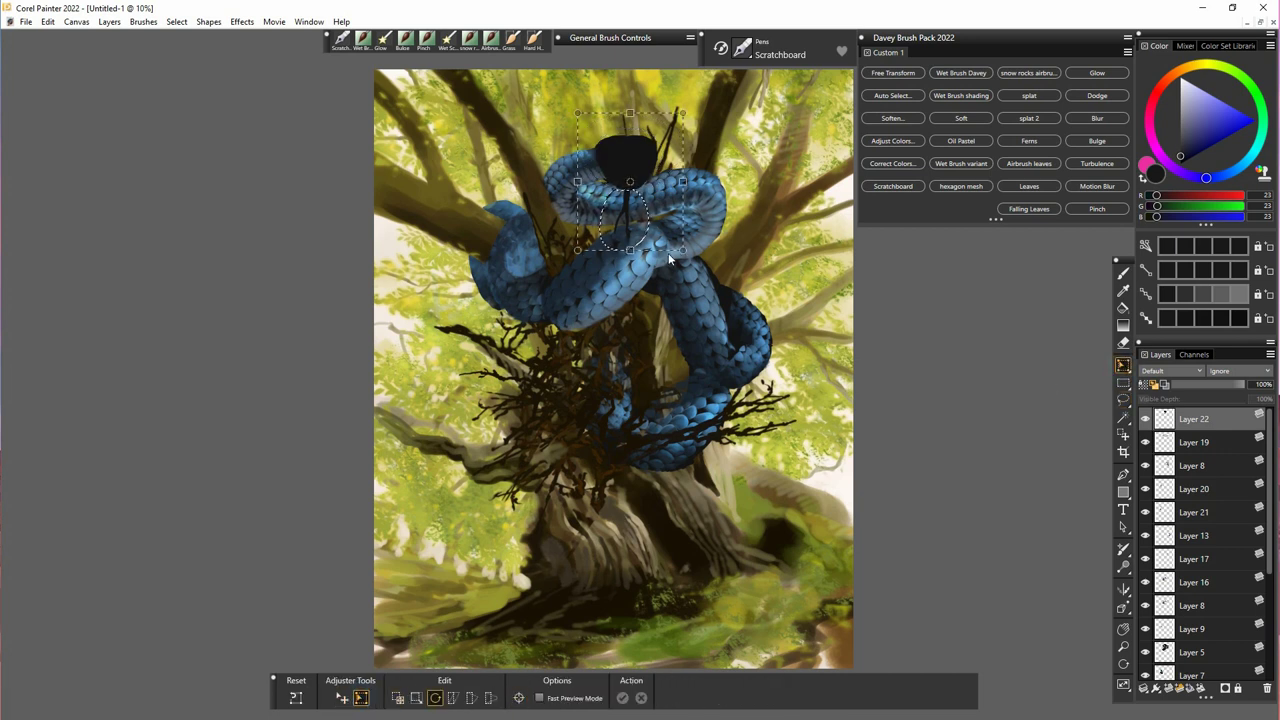
pyautogui.click(397, 697)
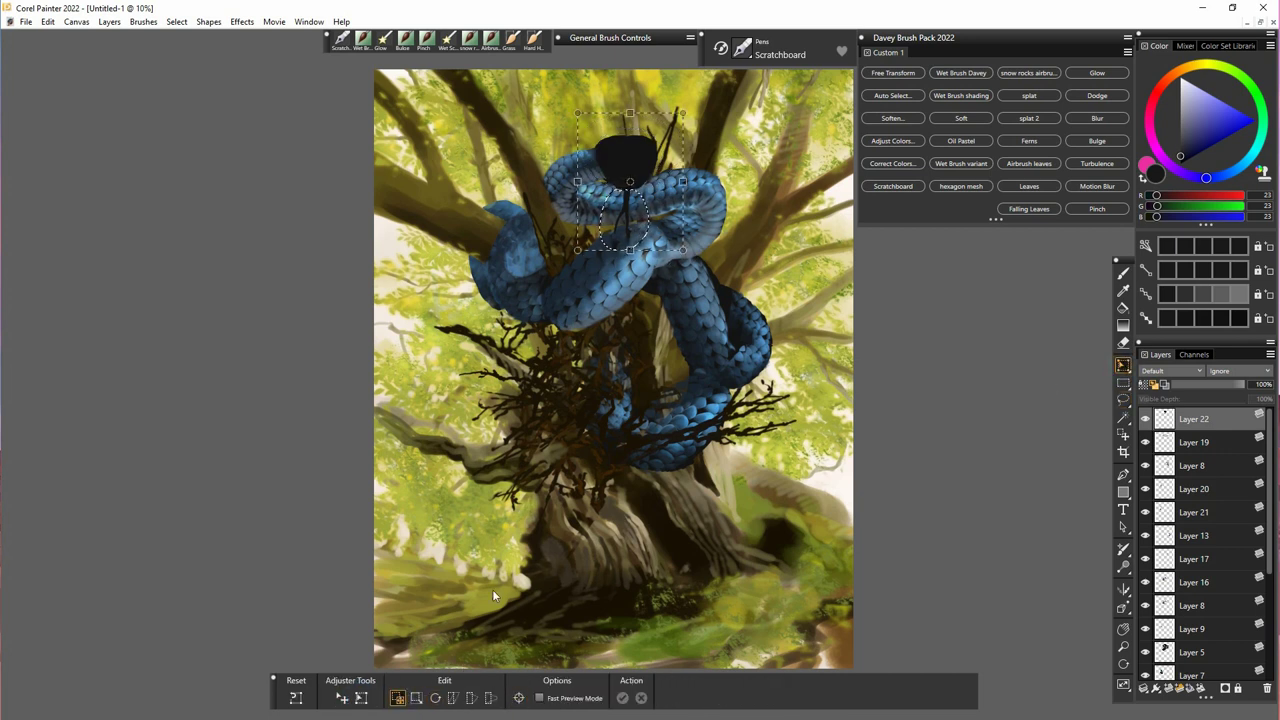
pyautogui.moveTo(634, 229); pyautogui.dragTo(637, 232)
pyautogui.click(435, 697)
pyautogui.moveTo(545, 598); pyautogui.dragTo(589, 593)
pyautogui.press('f')
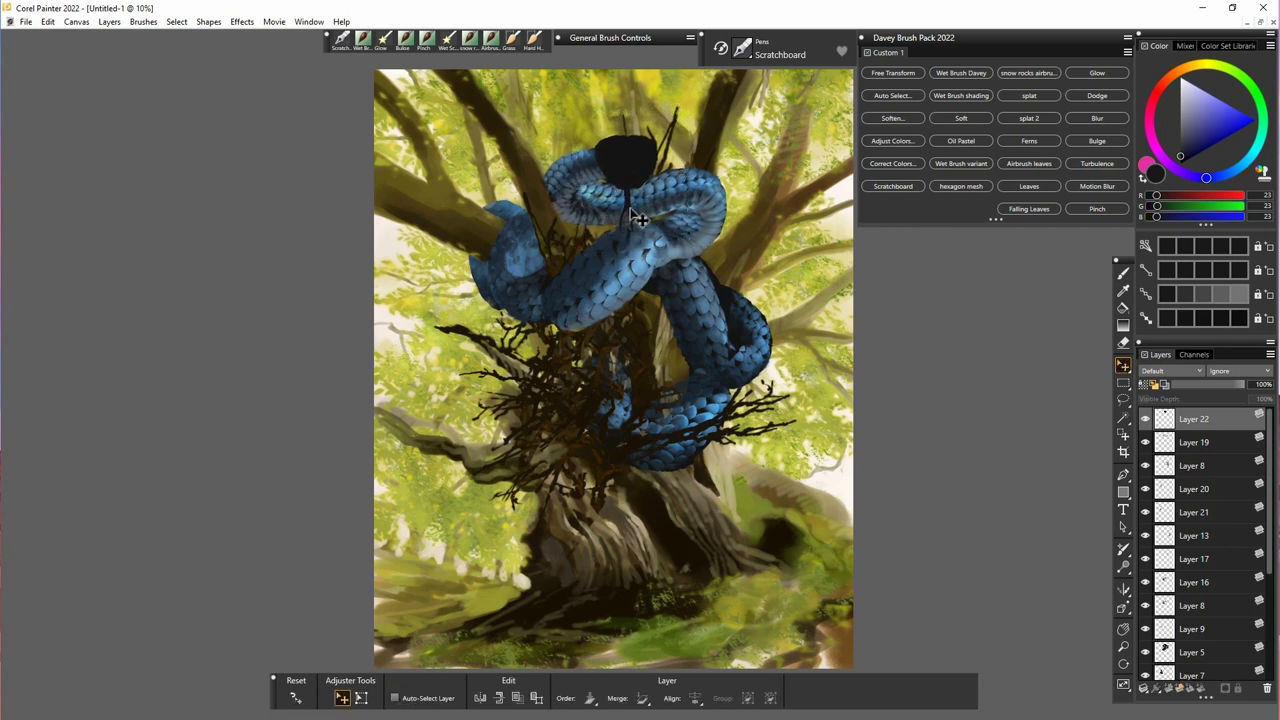
pyautogui.hotkey('ctrl', 'd')
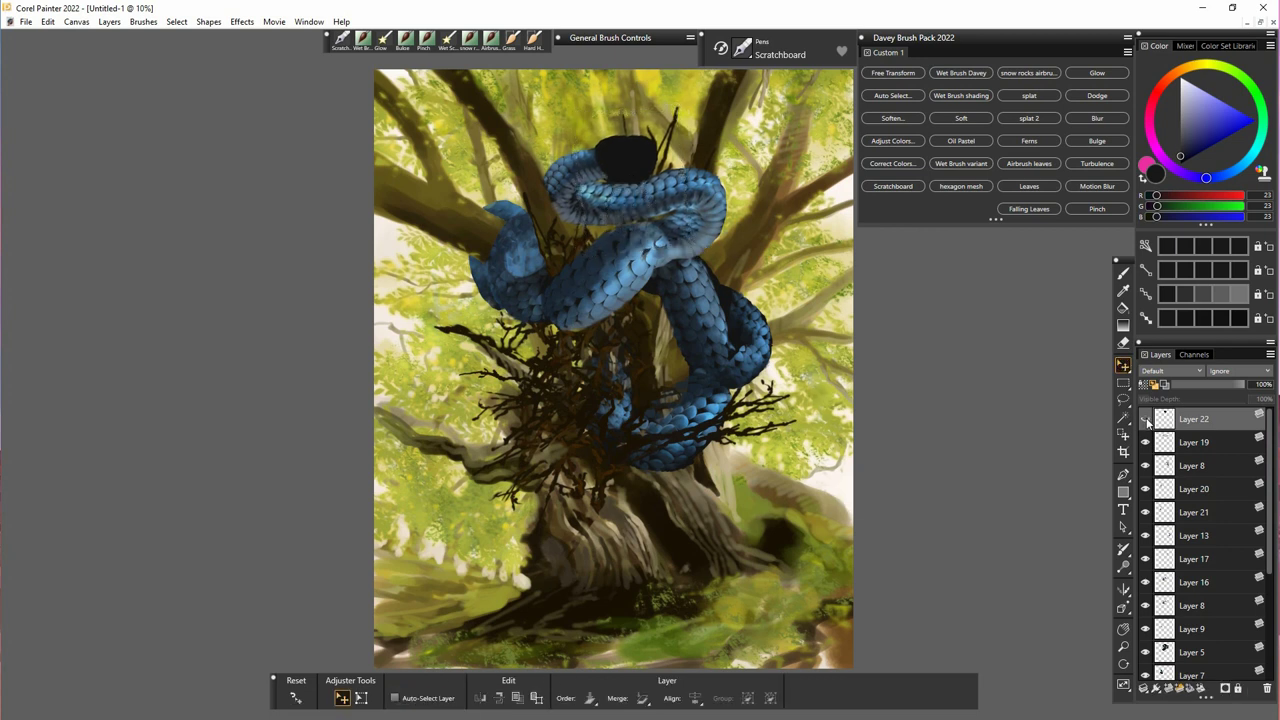
# - Add a new layer above the head and shade the head's lower and outer edges with Wet Brush Davey in sampled dark blues
pyautogui.click(362, 40)
pyautogui.hotkey('ctrl', 'shift', 'n')
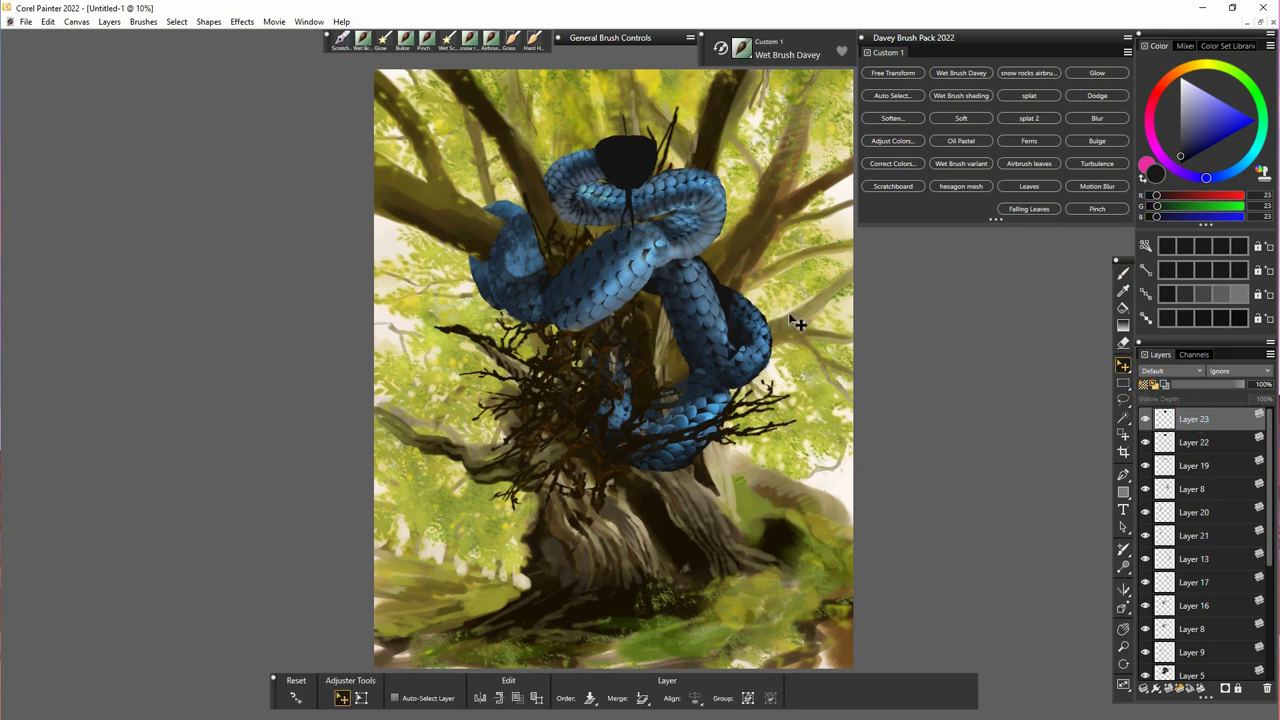
pyautogui.press('b')
pyautogui.keyDown('alt'); pyautogui.click(626, 267); pyautogui.keyUp('alt')
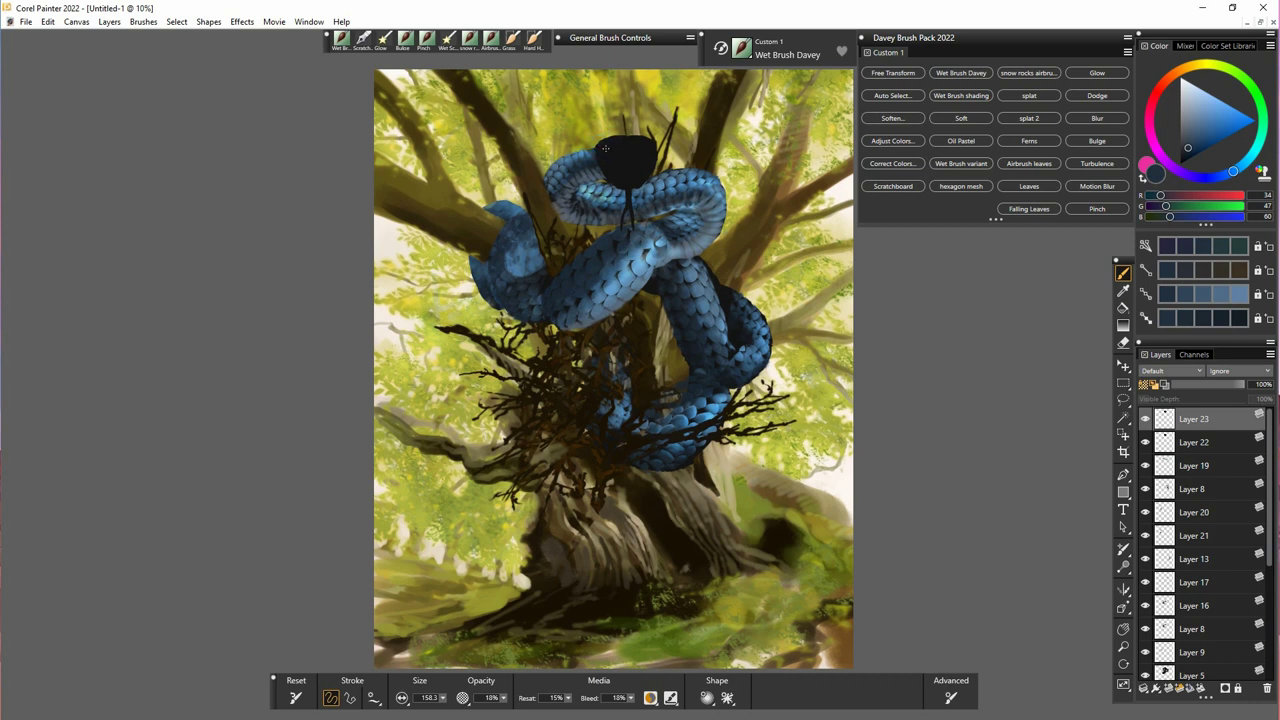
pyautogui.moveTo(614, 186)
pyautogui.mouseDown()
pyautogui.moveTo(607, 163)
pyautogui.moveTo(624, 182)
pyautogui.mouseUp()
pyautogui.keyDown('alt'); pyautogui.click(665, 256); pyautogui.keyUp('alt')
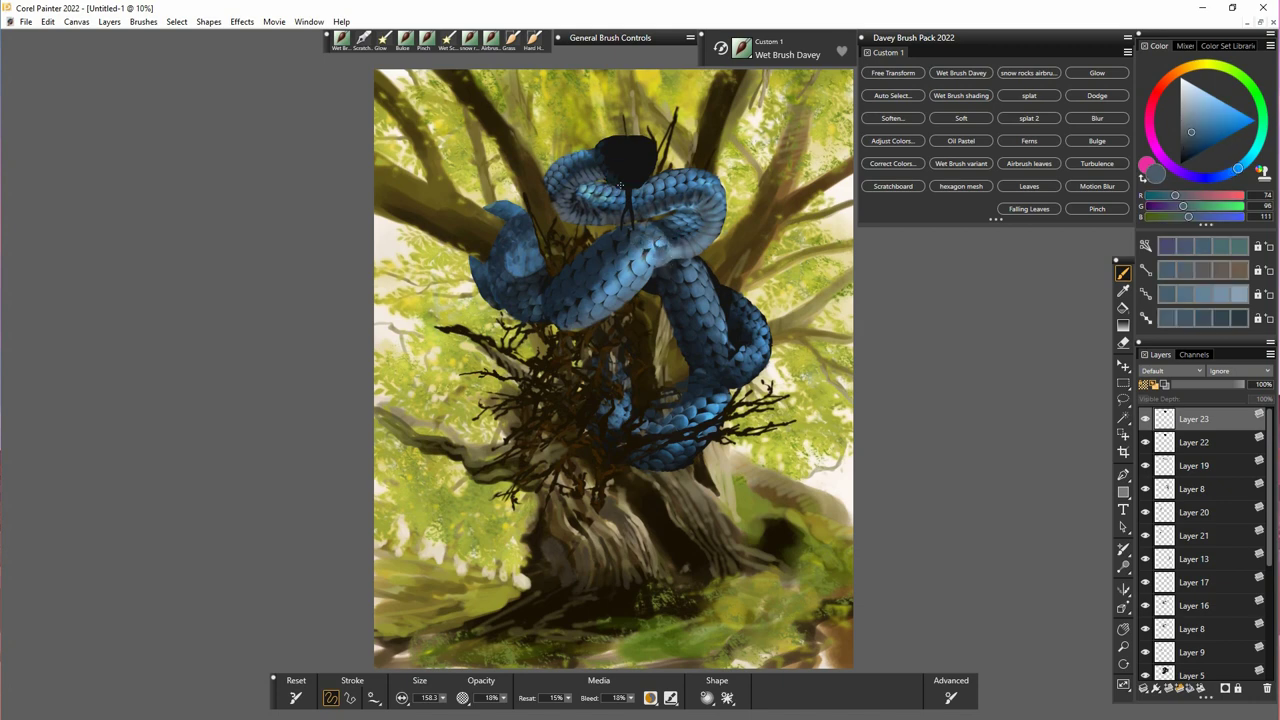
pyautogui.moveTo(600, 165); pyautogui.dragTo(601, 147)
# - Paint lighter blue along the head's rim and soft grey-blue across its crown, using sampled colours and brush size 251.6
pyautogui.keyDown('alt'); pyautogui.click(650, 287); pyautogui.keyUp('alt')
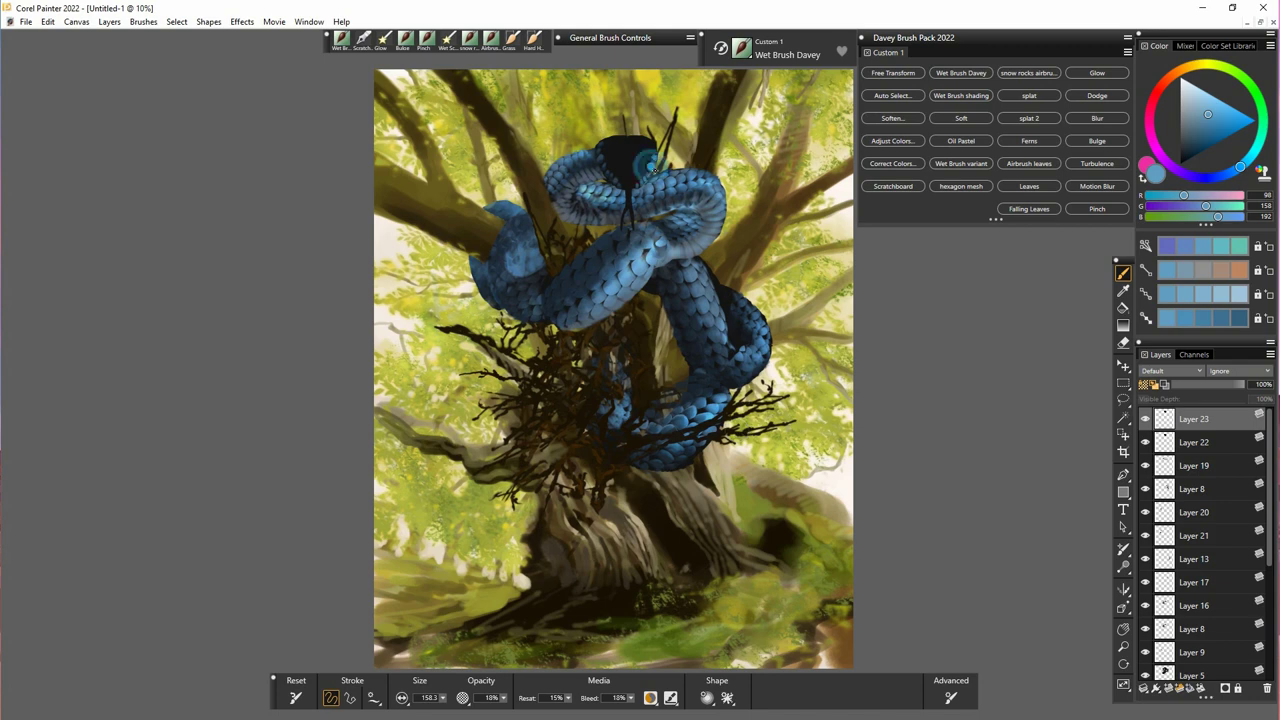
pyautogui.moveTo(655, 147); pyautogui.dragTo(609, 143)
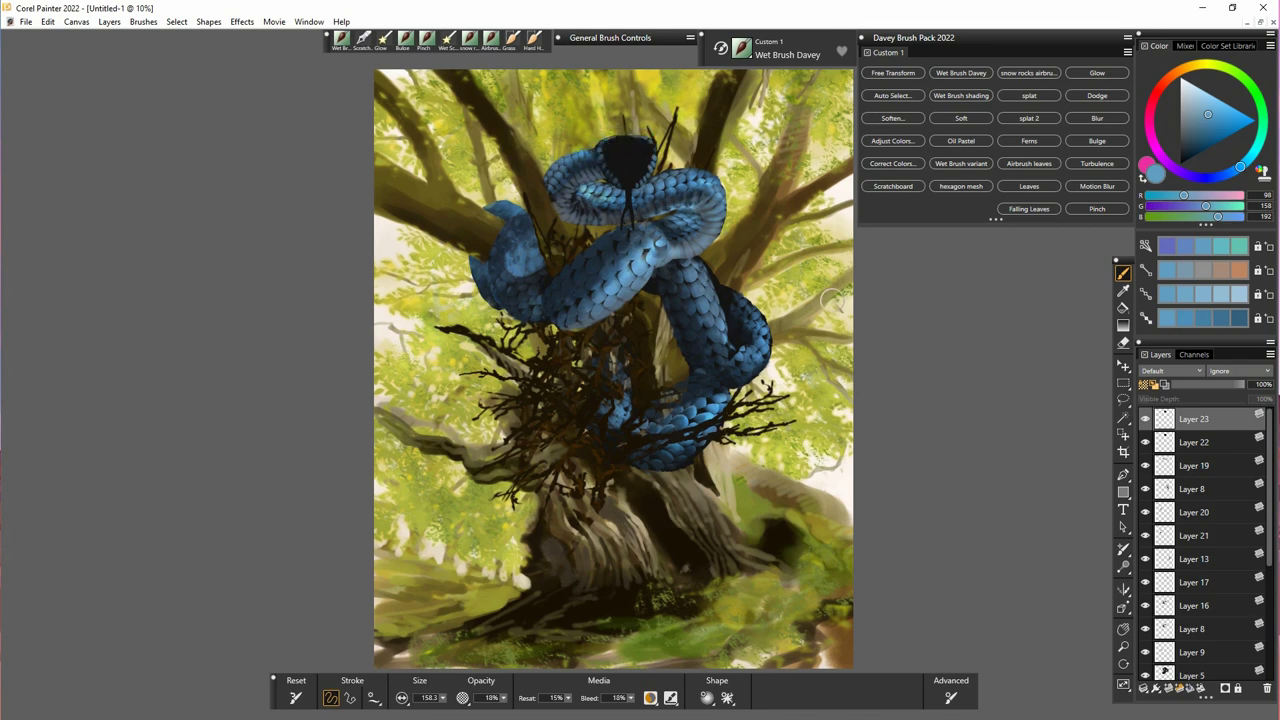
pyautogui.keyDown('alt'); pyautogui.click(640, 192); pyautogui.keyUp('alt')
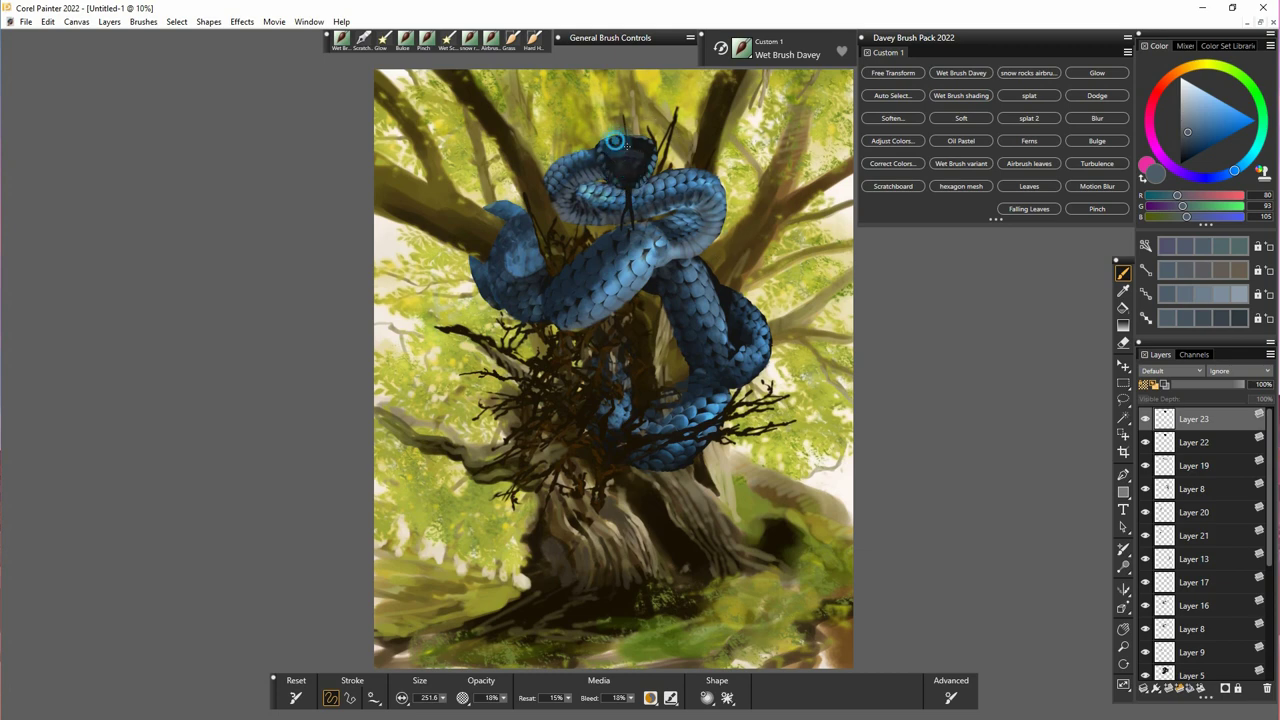
pyautogui.moveTo(653, 146); pyautogui.dragTo(640, 154)
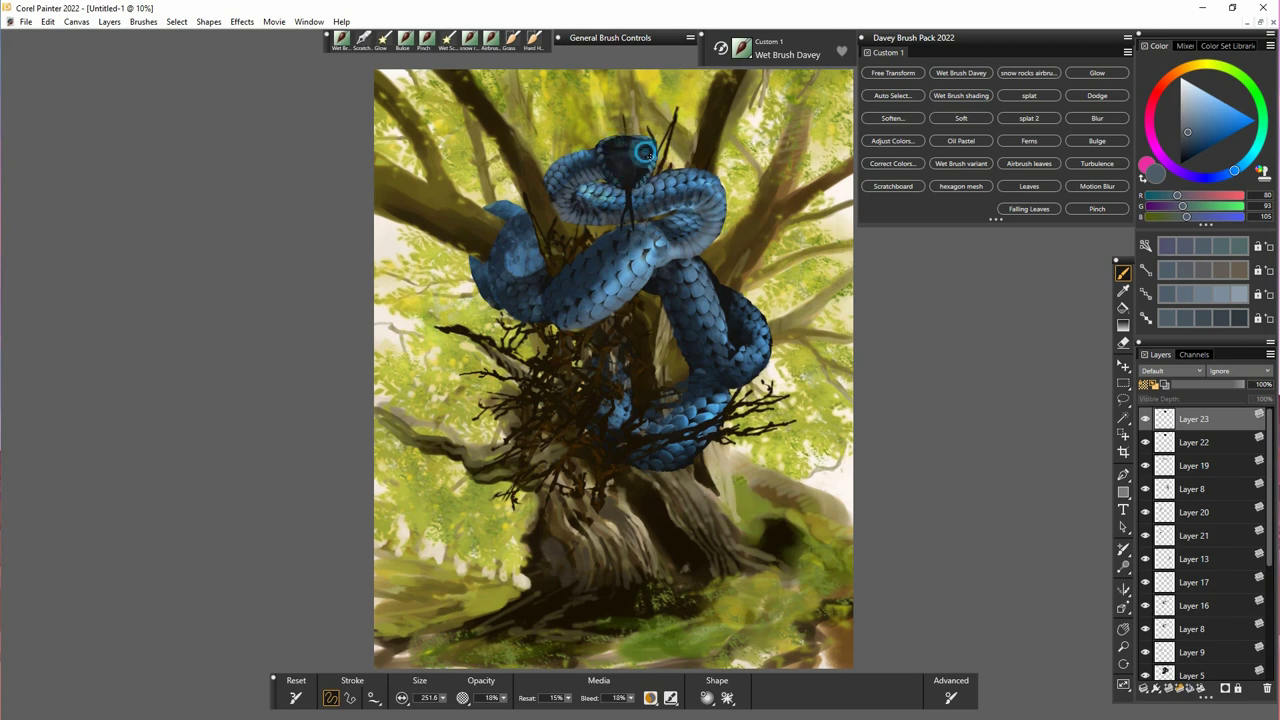
# - Dab light grey-blue scale highlights (RGB 146, 168, 188) along the snake head's lower side with the Scratchboard brush
pyautogui.click(893, 186)
pyautogui.keyDown('alt'); pyautogui.click(648, 172); pyautogui.keyUp('alt')
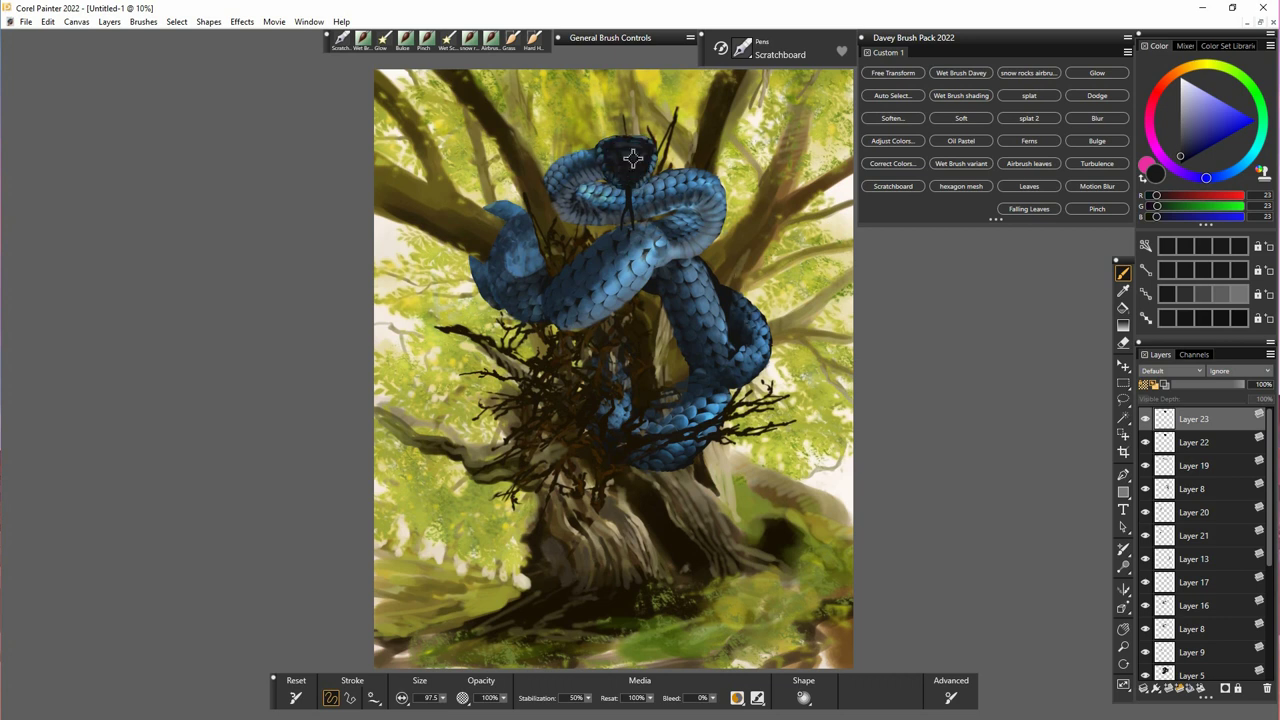
pyautogui.keyDown('alt'); pyautogui.click(637, 149); pyautogui.keyUp('alt')
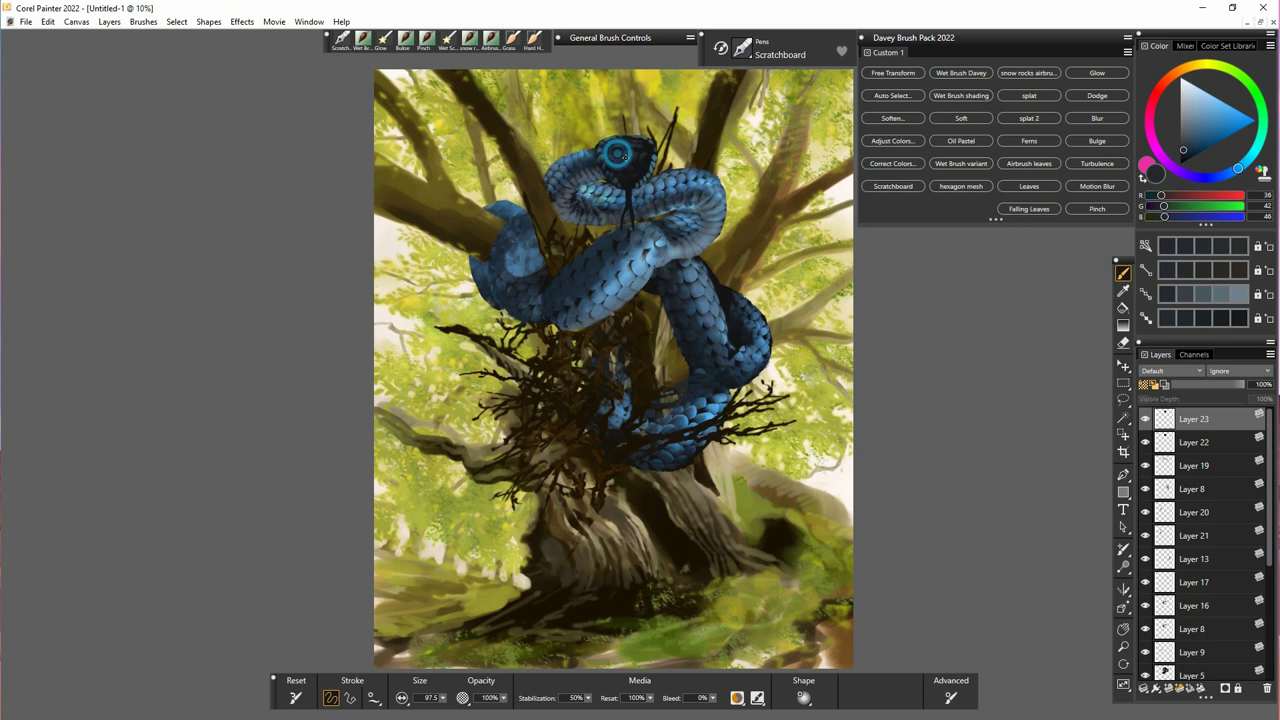
pyautogui.keyDown('alt'); pyautogui.click(679, 259); pyautogui.keyUp('alt')
pyautogui.click(1193, 107)
pyautogui.click(646, 161)
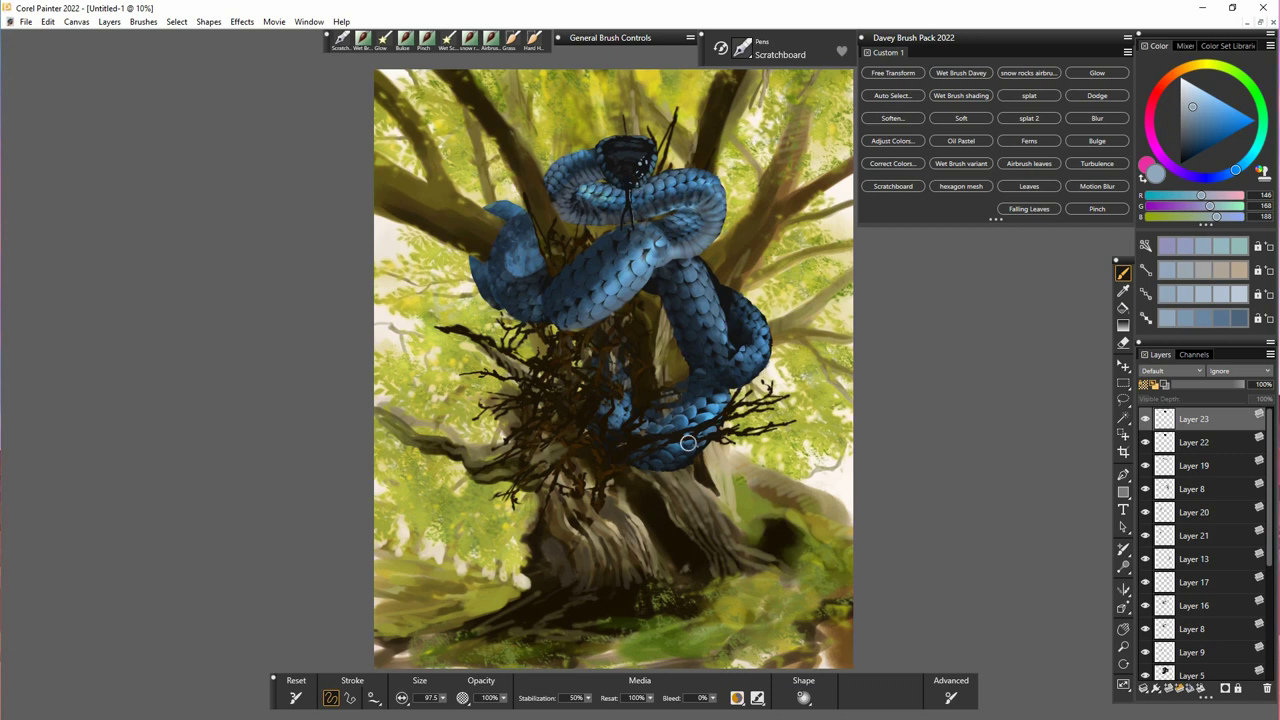
# - Add paler blue-grey highlights to the head, retouch around the head and tongue in sampled near-black, and choose the Blur brush
pyautogui.keyDown('alt'); pyautogui.click(645, 165); pyautogui.keyUp('alt')
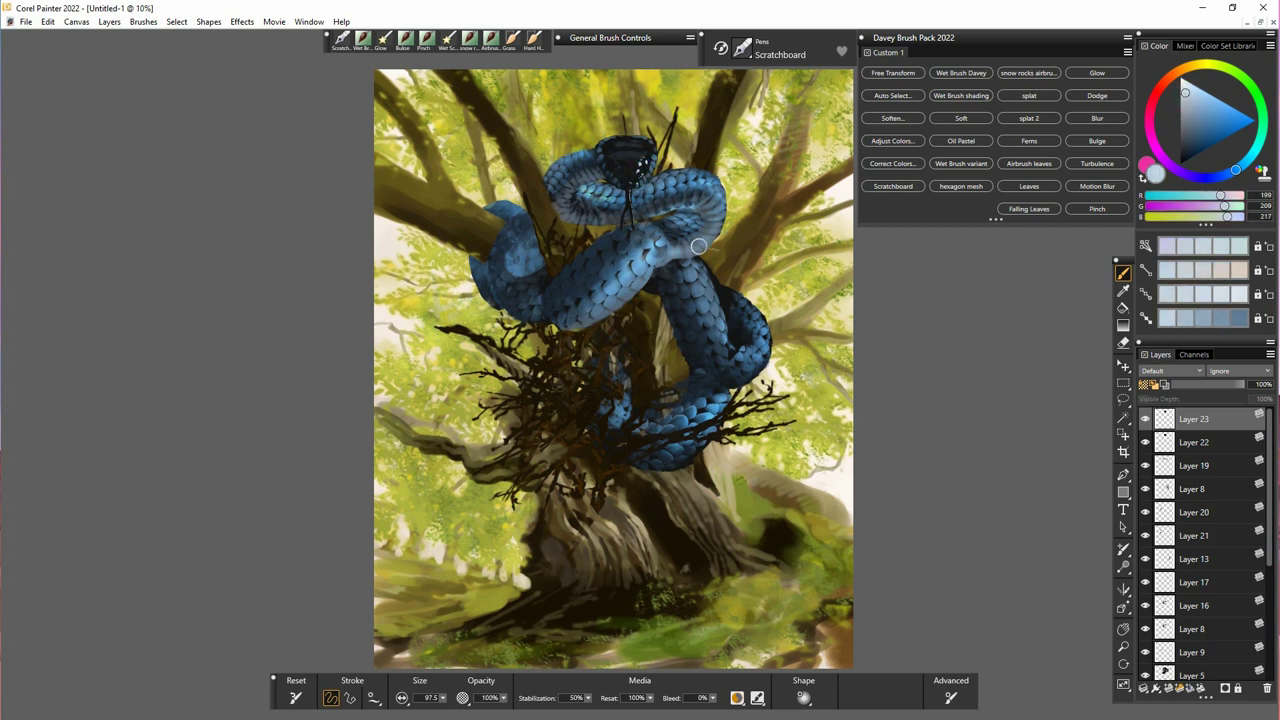
pyautogui.keyDown('alt'); pyautogui.click(609, 163); pyautogui.keyUp('alt')
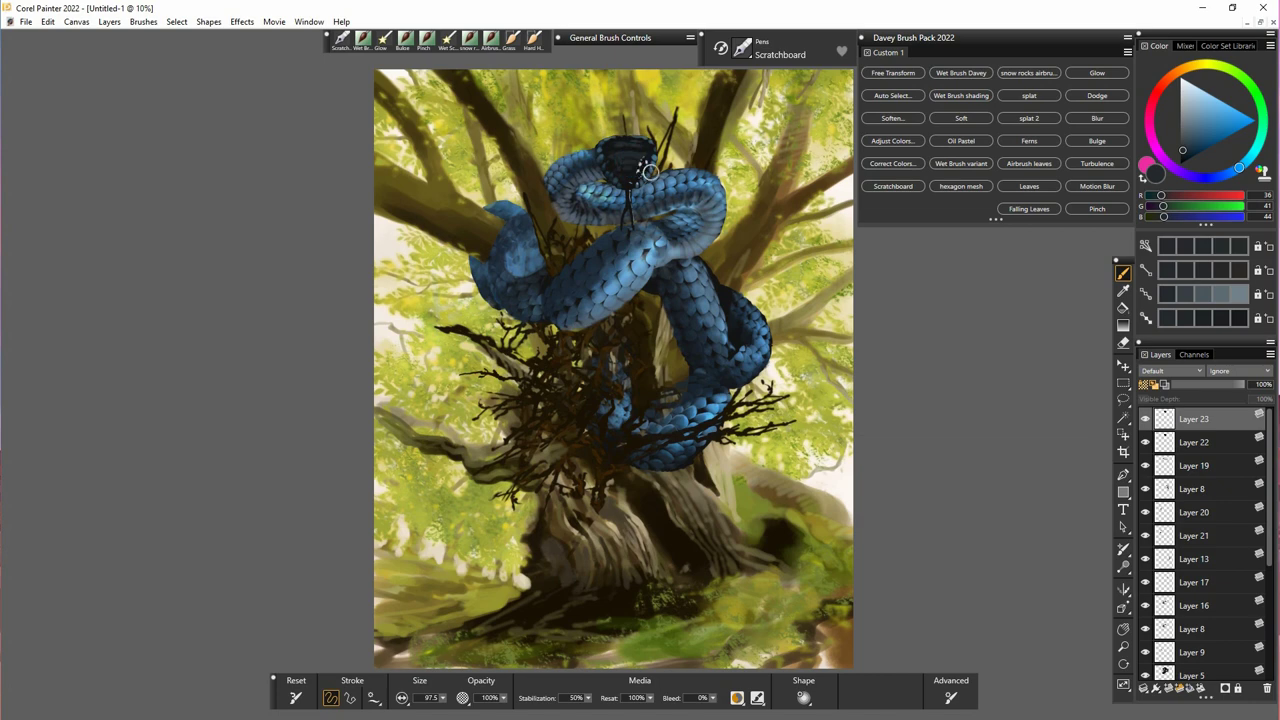
pyautogui.moveTo(633, 210)
pyautogui.mouseDown()
pyautogui.moveTo(627, 189)
pyautogui.moveTo(648, 170)
pyautogui.mouseUp()
pyautogui.click(1097, 118)
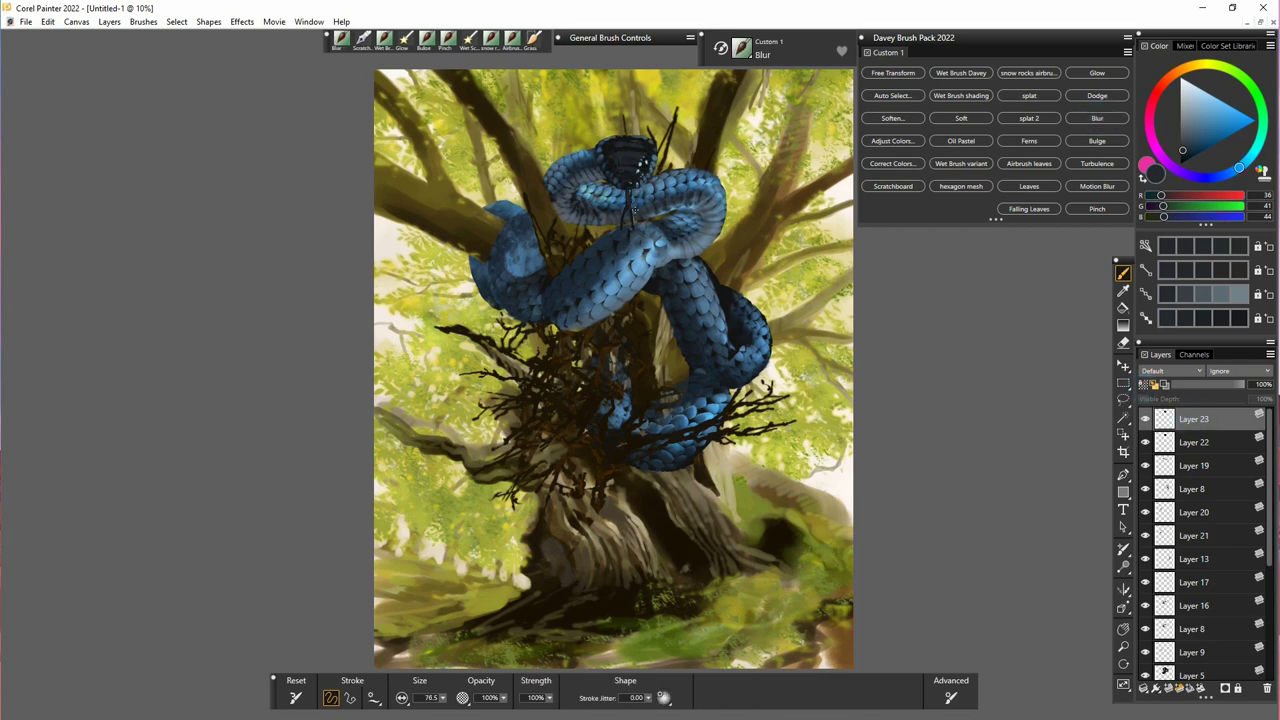
# - Lasso a patch of scales from Layer 8 on the right-hand coil, duplicate it in place, and move the copy below Layer 8
pyautogui.click(1193, 489)
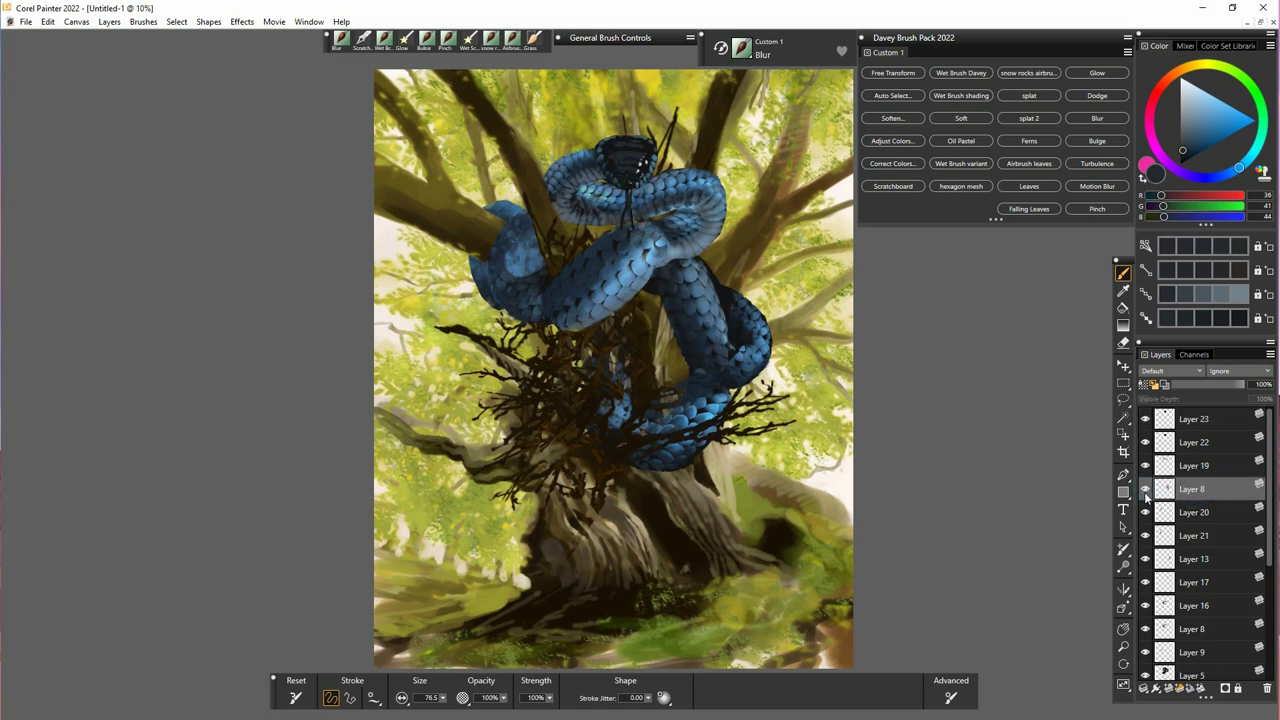
pyautogui.scroll(-2, 1213, 515)
pyautogui.click(1145, 639)
pyautogui.click(1145, 639)
pyautogui.click(1145, 455)
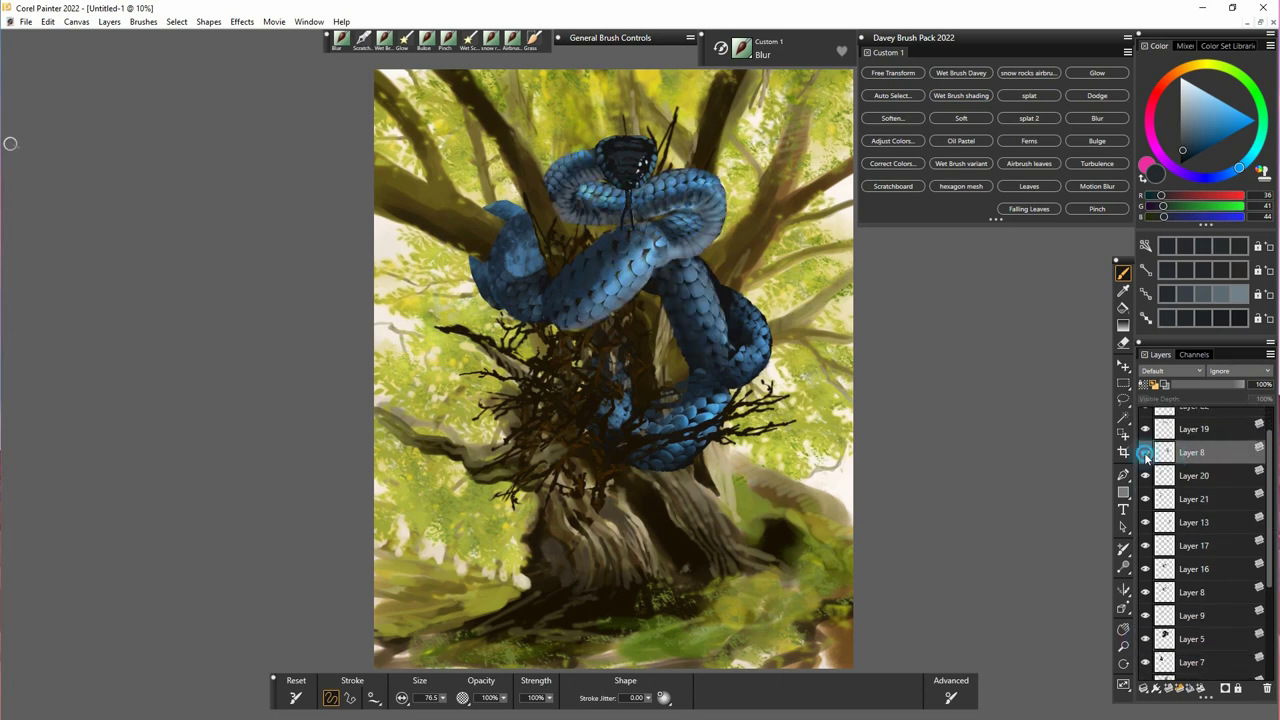
pyautogui.click(1123, 399)
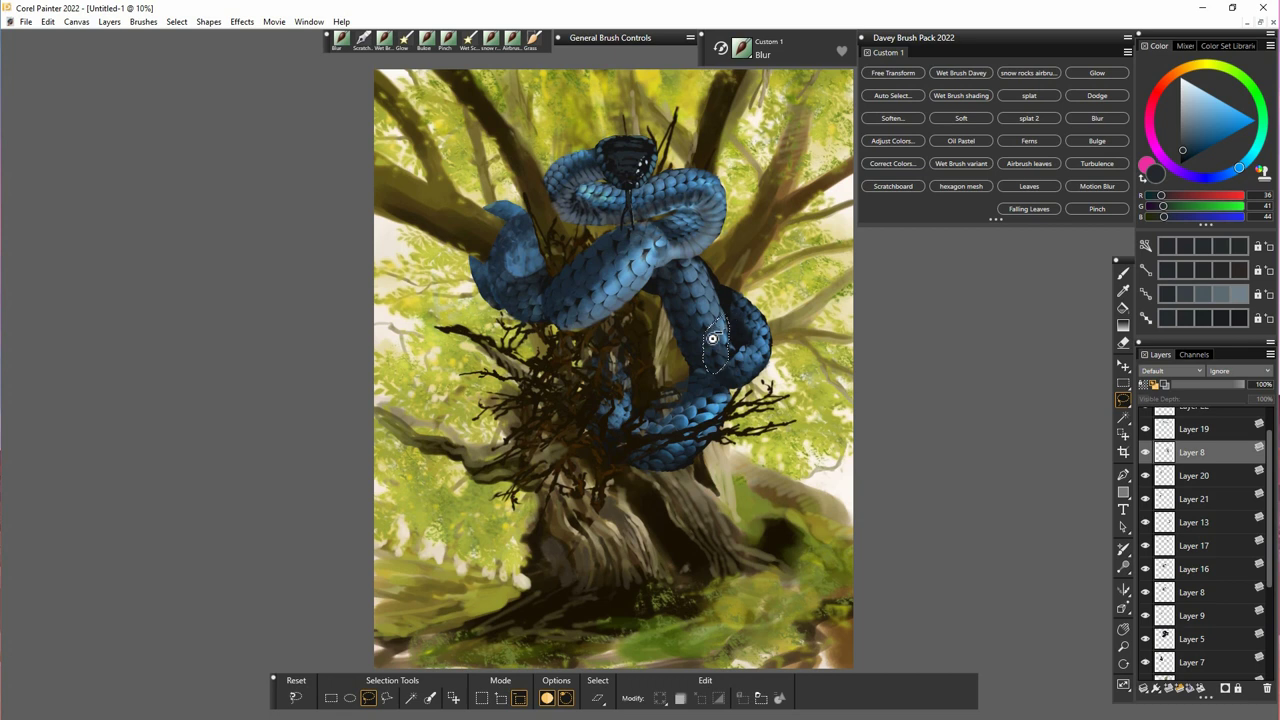
pyautogui.click(295, 700)
pyautogui.moveTo(712, 310)
pyautogui.mouseDown()
pyautogui.moveTo(736, 342)
pyautogui.moveTo(722, 318)
pyautogui.mouseUp()
pyautogui.hotkey('ctrl', 'c')
pyautogui.hotkey('ctrl', 'shift', 'v')
pyautogui.moveTo(1189, 450); pyautogui.dragTo(1197, 480)
# - Distort the copied scale patch to follow the lower bend of the right-hand coil and erase its excess edges
pyautogui.click(361, 698)
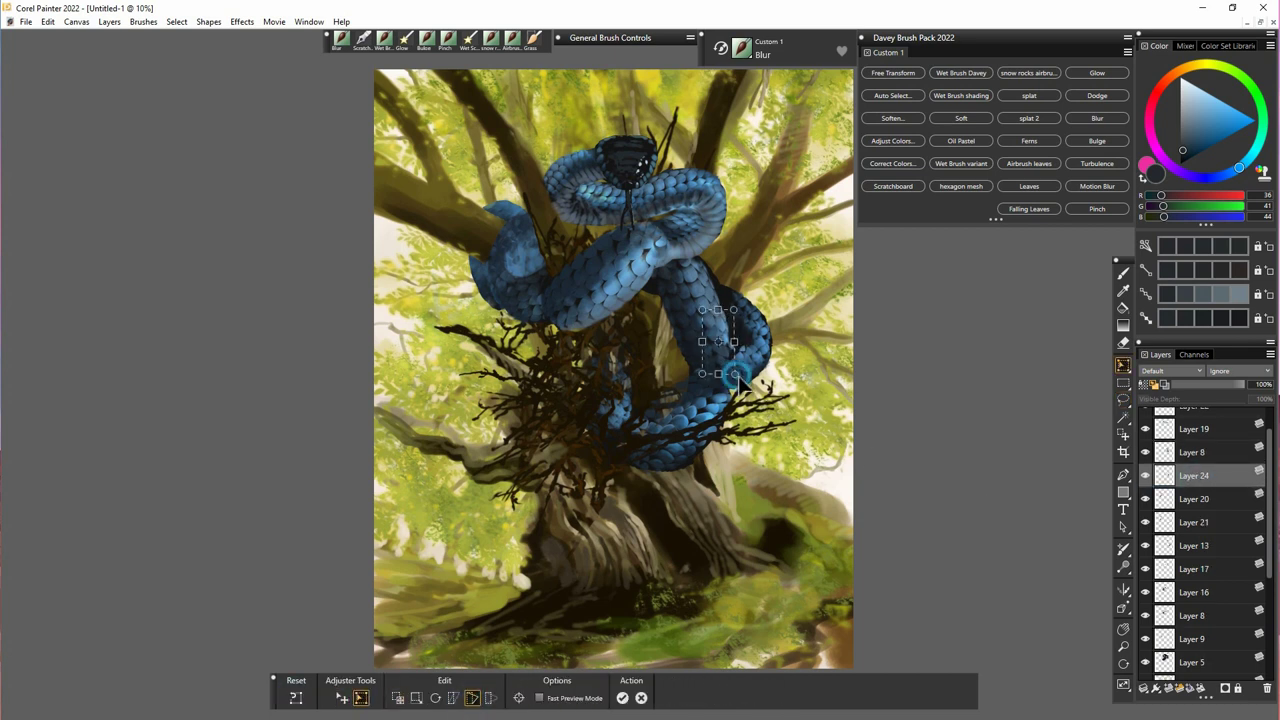
pyautogui.moveTo(707, 331); pyautogui.dragTo(712, 331)
pyautogui.moveTo(759, 387); pyautogui.dragTo(764, 391)
pyautogui.moveTo(734, 310); pyautogui.dragTo(749, 335)
pyautogui.press('Return')
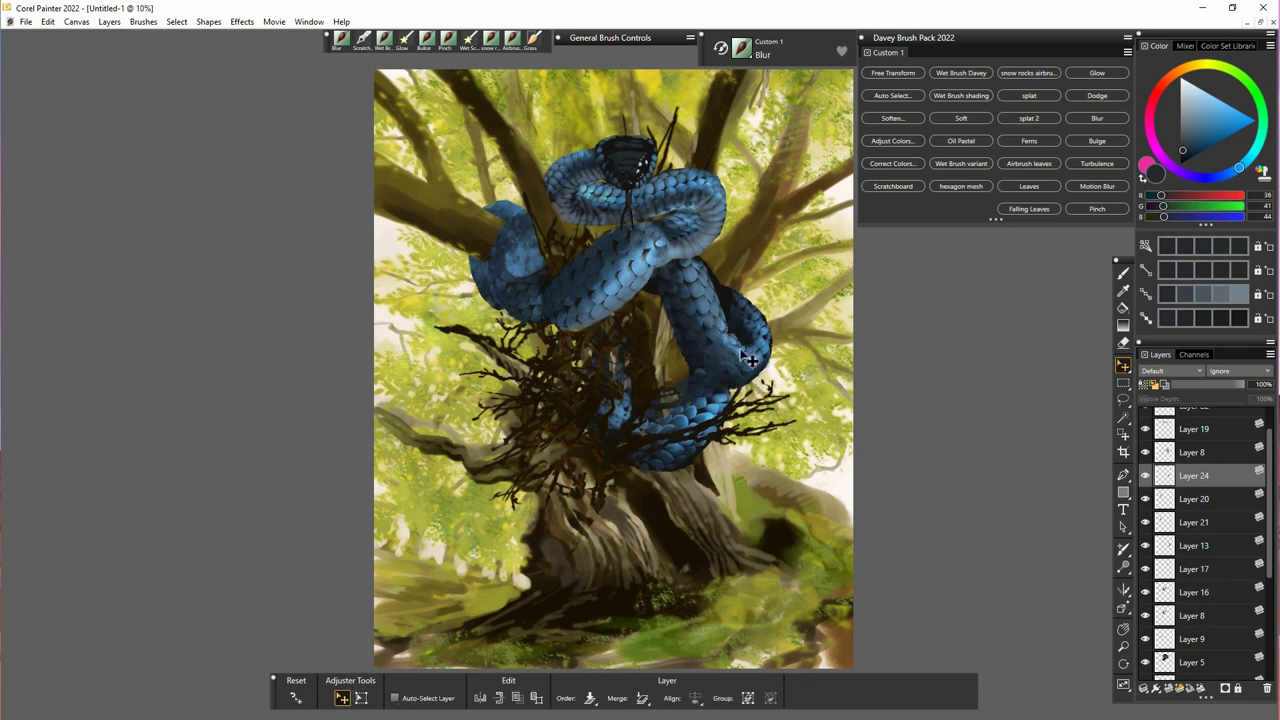
pyautogui.press('n')
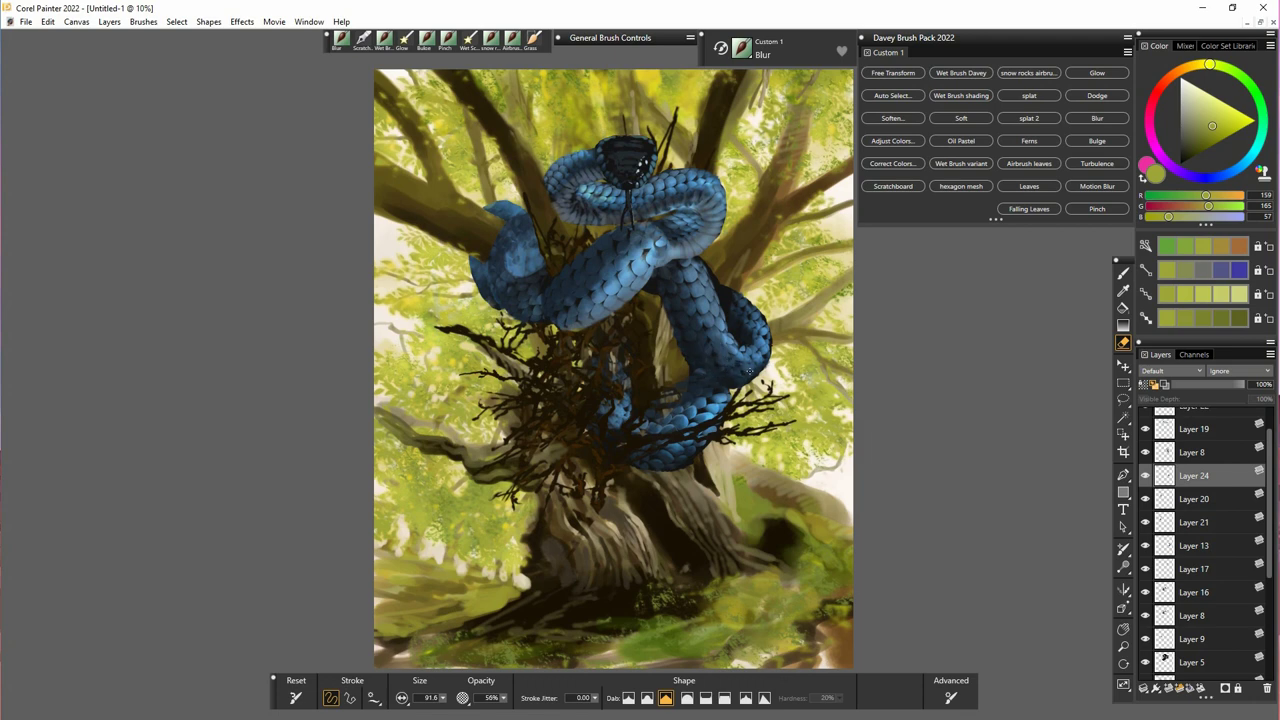
pyautogui.press('f')
# - Check Layer 8 and the copied patch by toggling their visibility, and move Layer 20 below Layer 17
pyautogui.click(1194, 455)
pyautogui.click(1146, 453)
pyautogui.click(1146, 453)
pyautogui.click(1188, 478)
pyautogui.click(1145, 476)
pyautogui.click(1145, 476)
pyautogui.click(1194, 499)
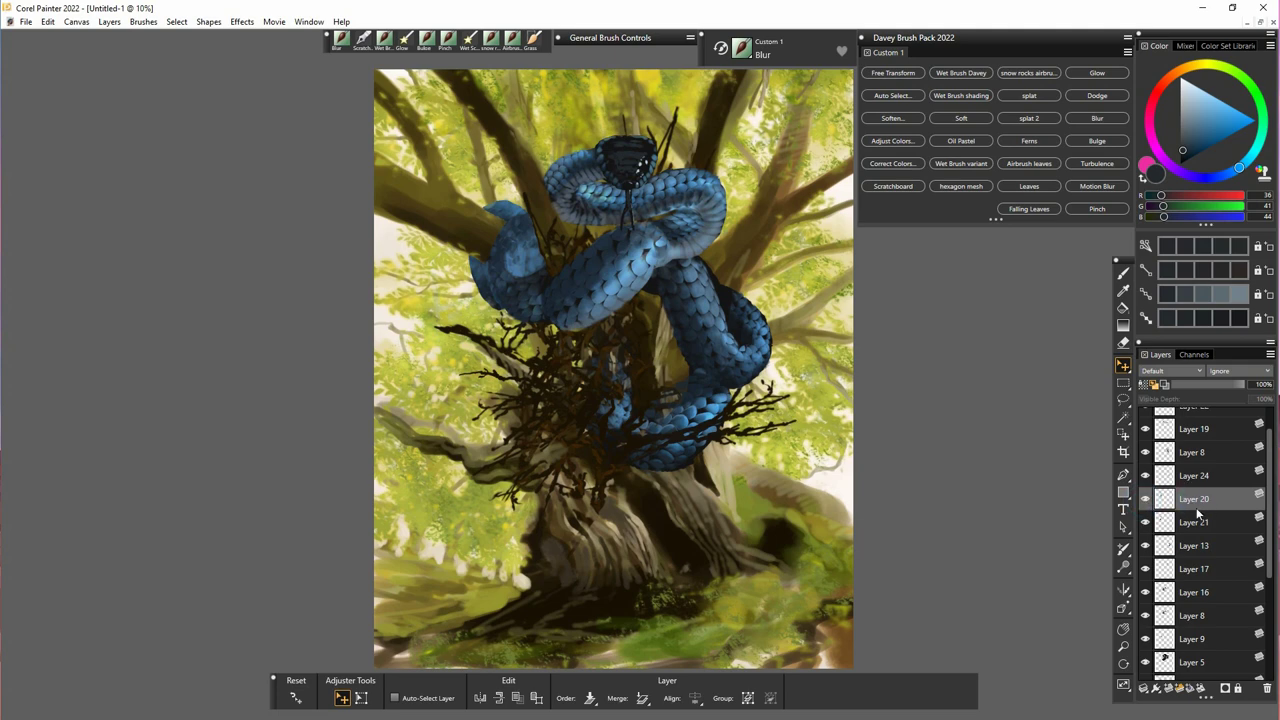
pyautogui.moveTo(1196, 501); pyautogui.dragTo(1200, 574)
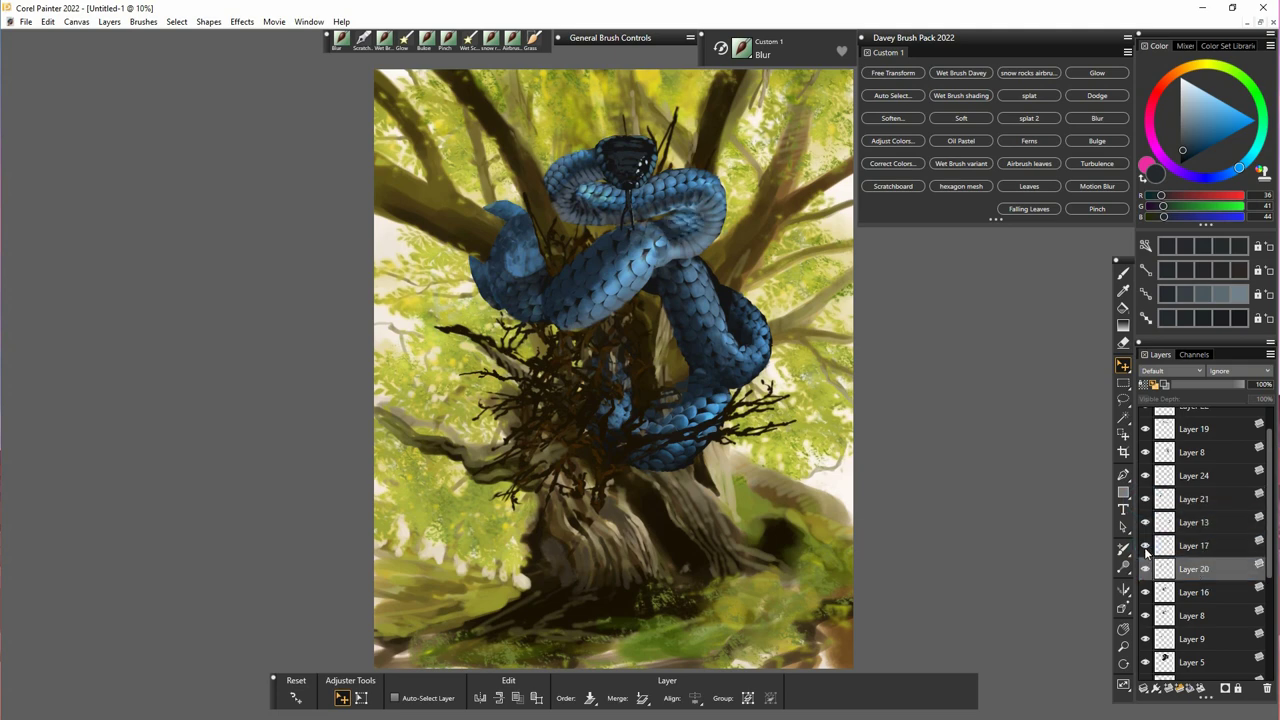
# - Duplicate the Layer 13 scales and distort the copy to cover the outer loop of the right-hand coil
pyautogui.click(1182, 525)
pyautogui.hotkey('ctrl', 'c')
pyautogui.hotkey('ctrl', 'v')
pyautogui.click(361, 698)
pyautogui.click(472, 698)
pyautogui.moveTo(708, 286); pyautogui.dragTo(680, 266)
pyautogui.moveTo(774, 398); pyautogui.dragTo(779, 272)
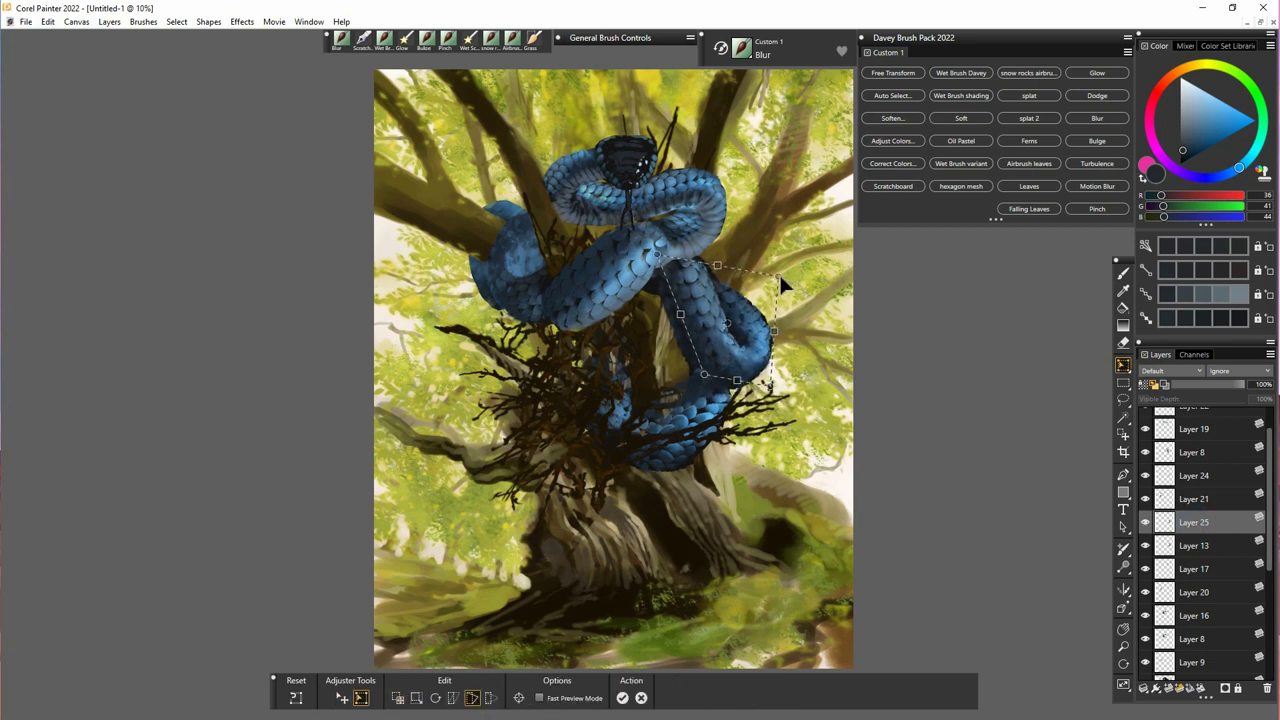
pyautogui.press('Return')
# - Identify the scale layers by toggling their visibility and duplicate Layer 13 in place once more
pyautogui.click(1146, 547)
pyautogui.click(1145, 547)
pyautogui.click(1145, 569)
pyautogui.click(1145, 569)
pyautogui.click(1193, 546)
pyautogui.hotkey('ctrl', 'c')
pyautogui.hotkey('ctrl', 'shift', 'v')
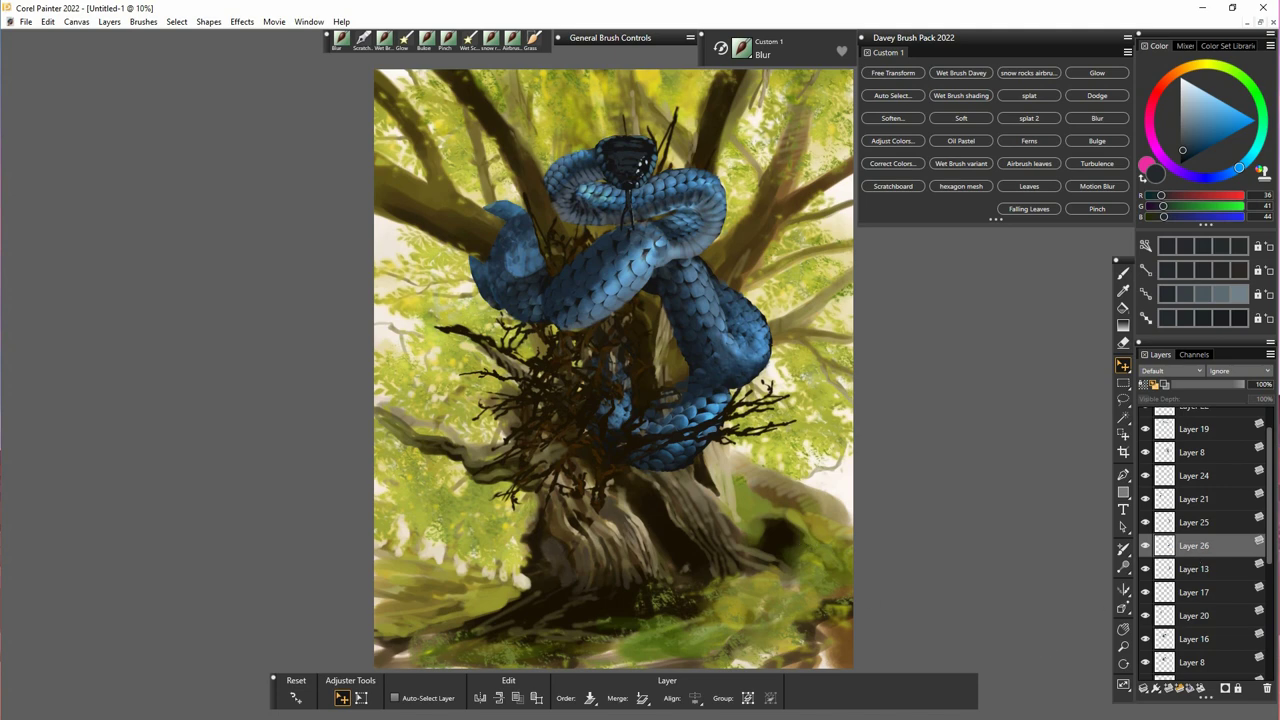
# - Adjust the new duplicate's colour to 24% saturation and 37% value, and lower its opacity slightly
pyautogui.press('n')
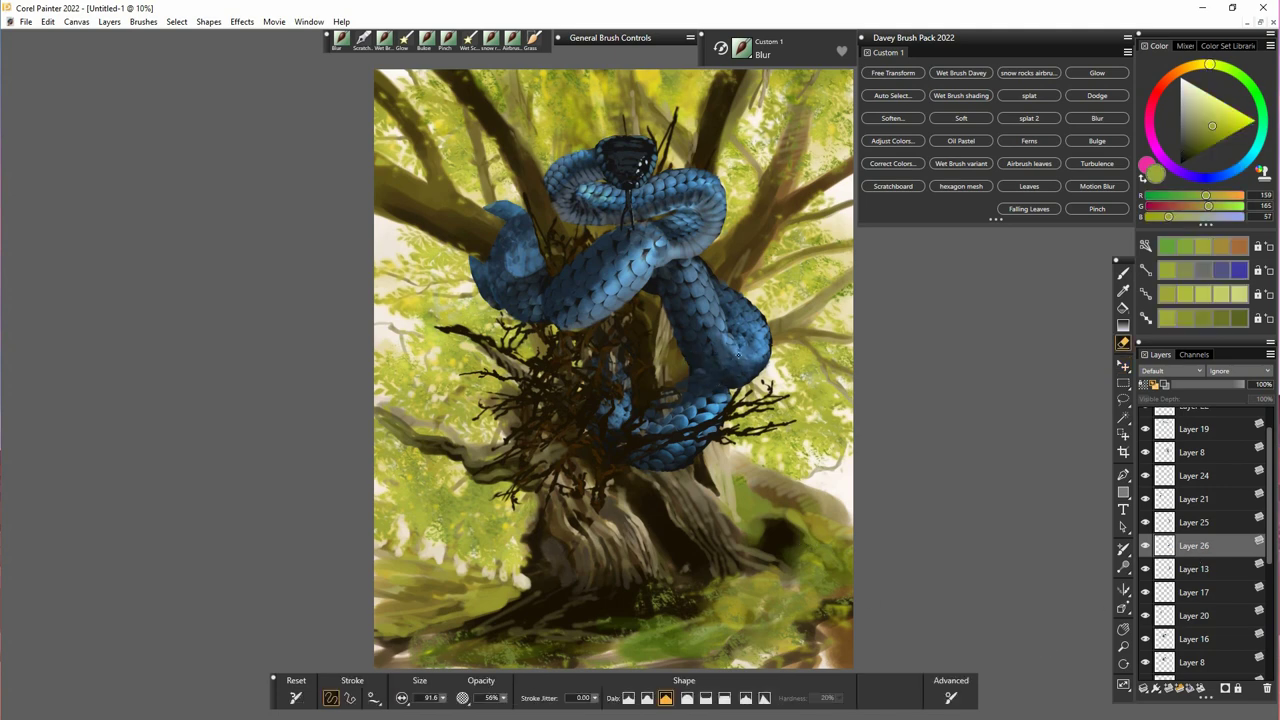
pyautogui.click(892, 140)
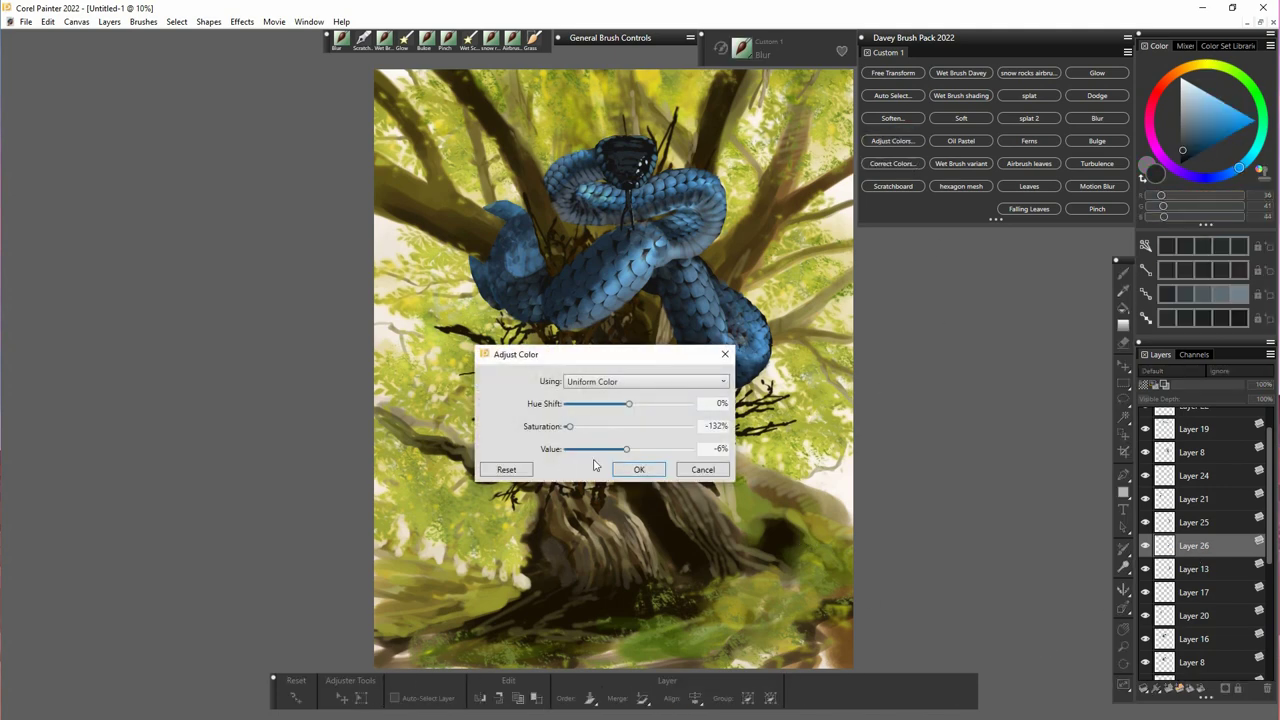
pyautogui.moveTo(629, 449)
pyautogui.mouseDown()
pyautogui.moveTo(649, 452)
pyautogui.moveTo(641, 431)
pyautogui.mouseUp()
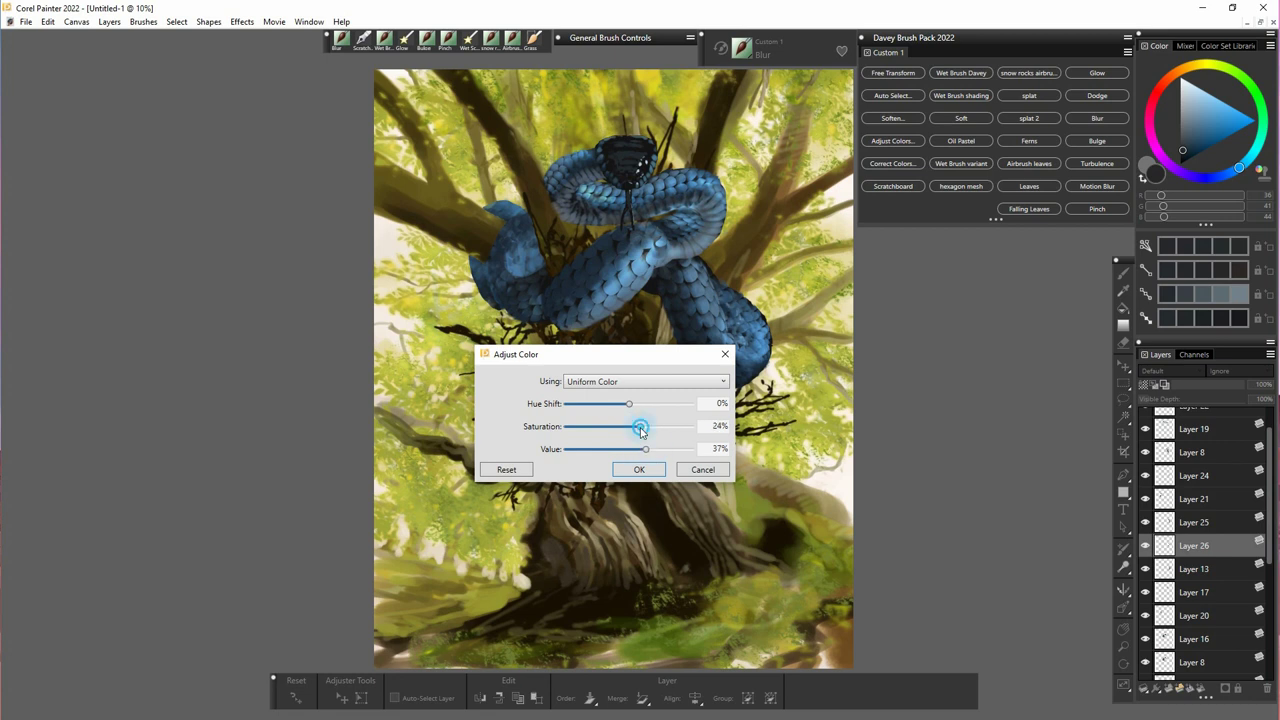
pyautogui.click(656, 472)
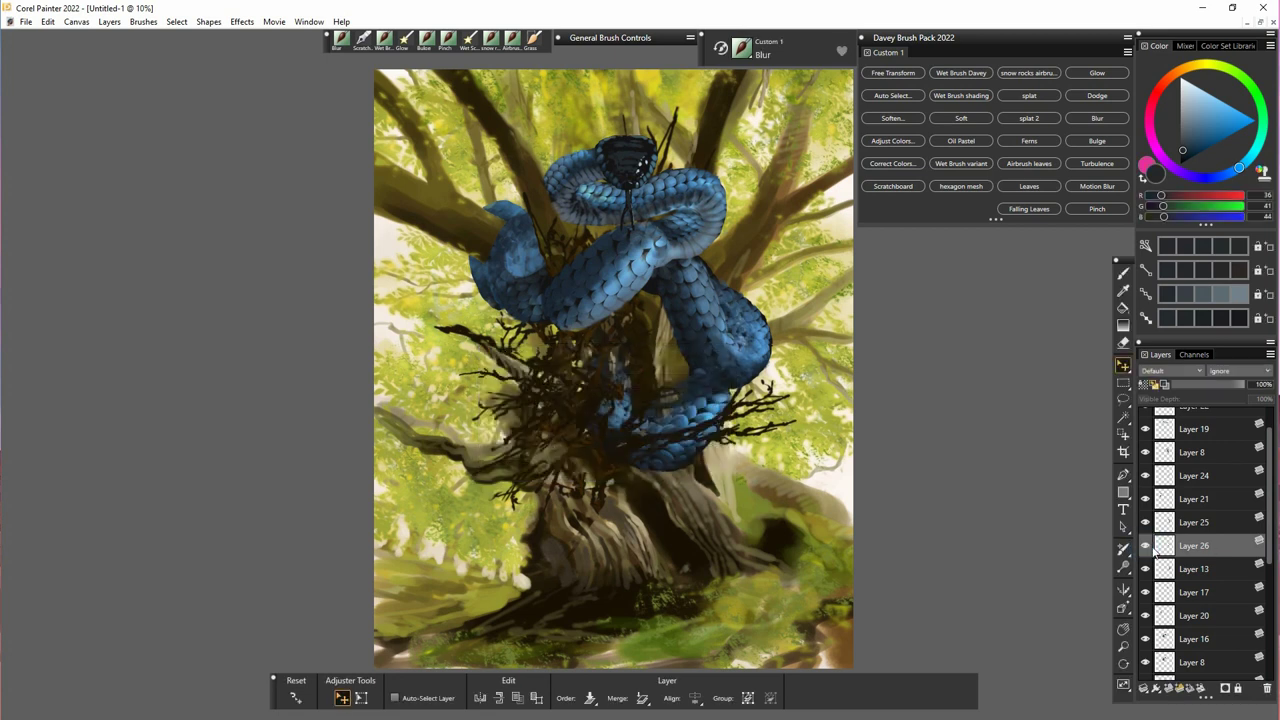
pyautogui.moveTo(1243, 385); pyautogui.dragTo(1225, 389)
# - Check Layer 17 by toggling its visibility and duplicate its scales onto a new layer
pyautogui.click(1203, 572)
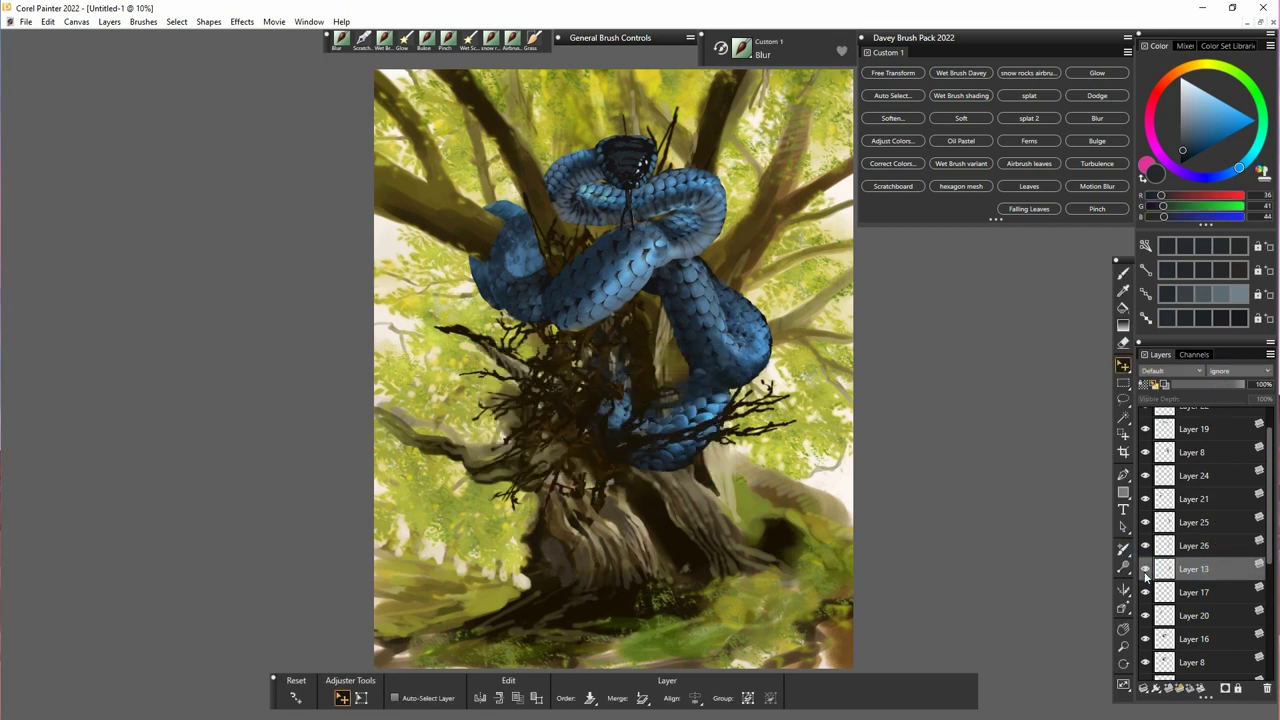
pyautogui.click(1196, 593)
pyautogui.click(1145, 593)
pyautogui.click(1145, 593)
pyautogui.hotkey('ctrl', 'c')
pyautogui.hotkey('ctrl', 'v')
# - Move the duplicated scales onto the left-hand coil, rotate them to follow its curve, and erase the excess edges
pyautogui.moveTo(691, 237); pyautogui.dragTo(567, 278)
pyautogui.click(361, 697)
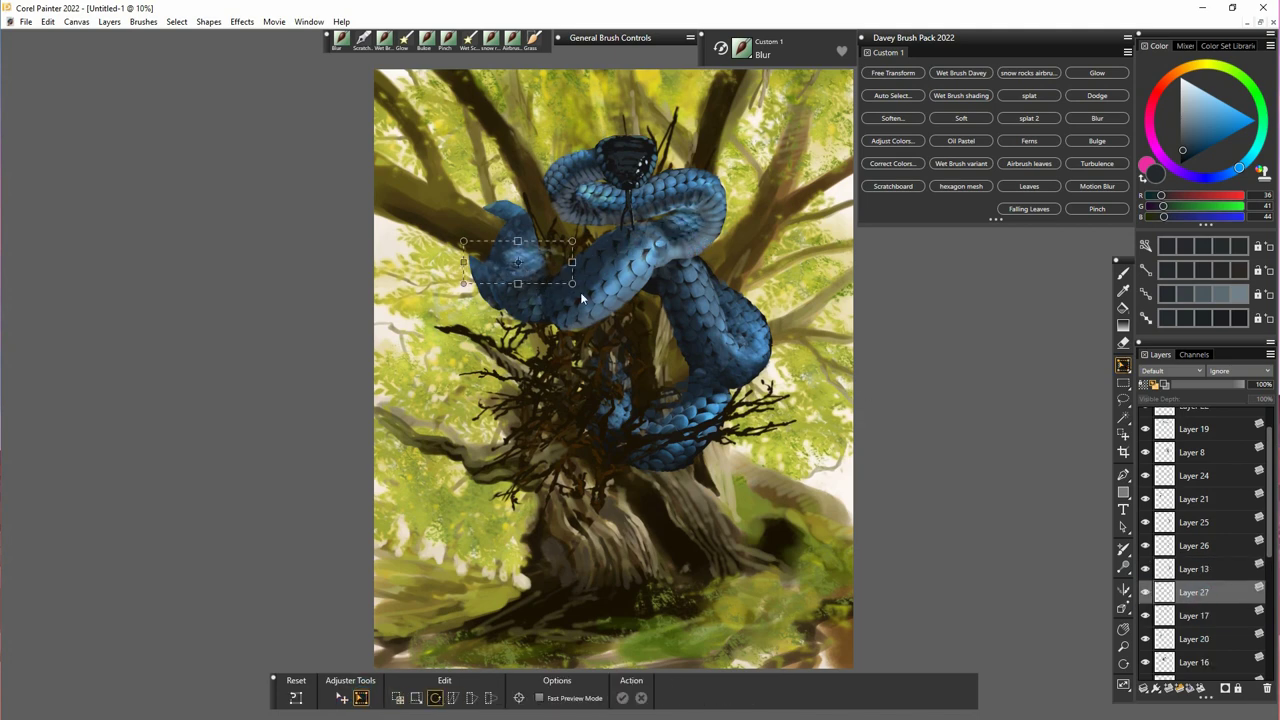
pyautogui.moveTo(580, 343); pyautogui.dragTo(522, 357)
pyautogui.press('Return')
pyautogui.moveTo(531, 293); pyautogui.dragTo(530, 281)
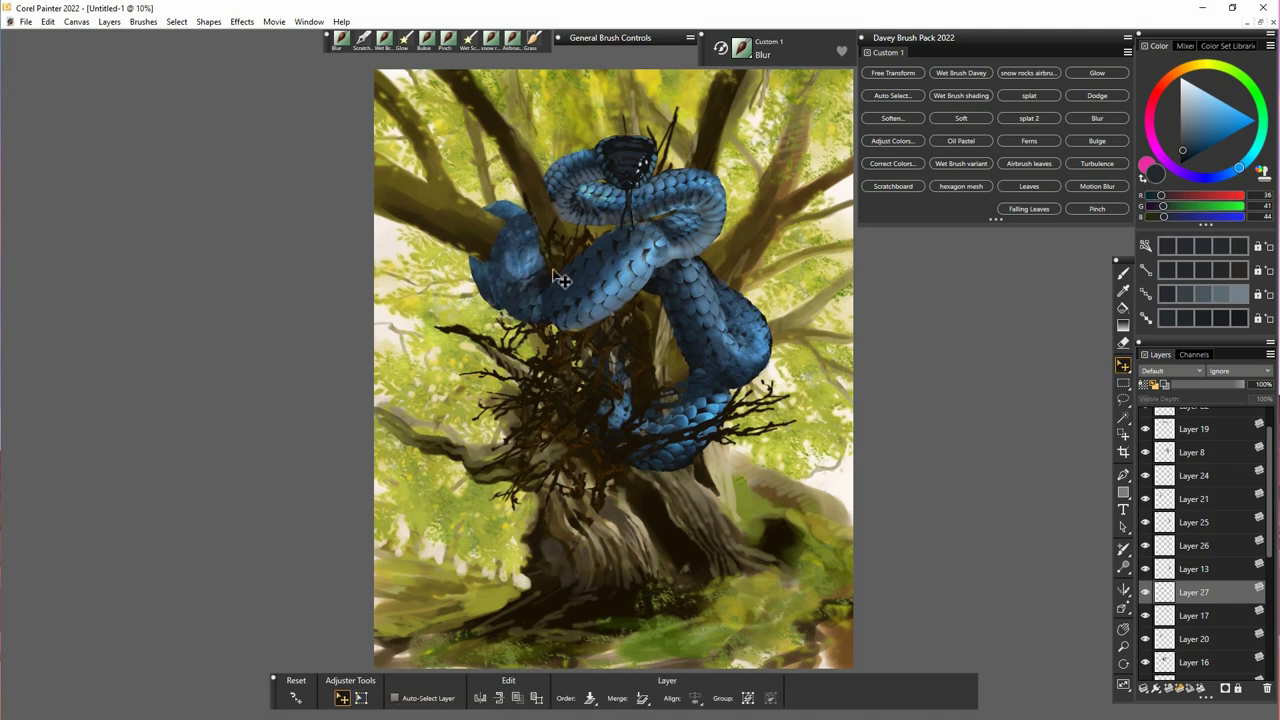
pyautogui.press('n')
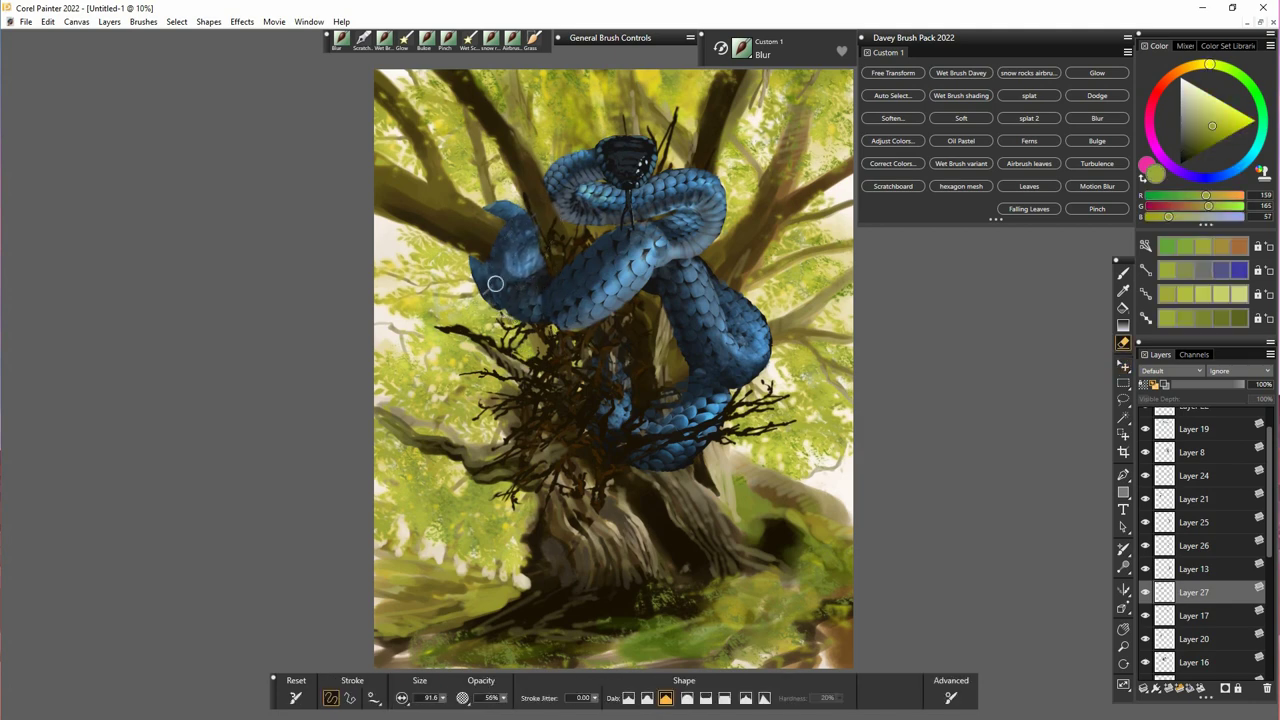
# - Paste another copy of the scales and fit it with a transform over the short coil section below the head
pyautogui.hotkey('ctrl', 'v')
pyautogui.click(1146, 593)
pyautogui.click(1146, 593)
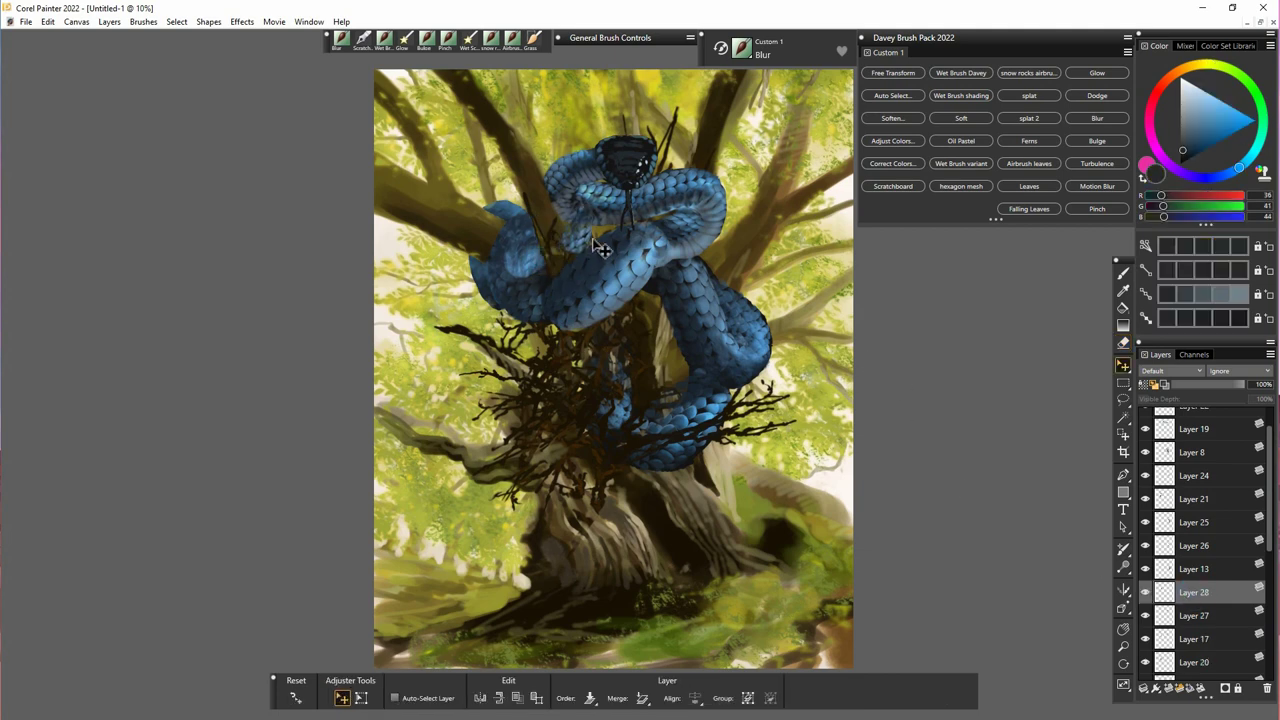
pyautogui.click(362, 698)
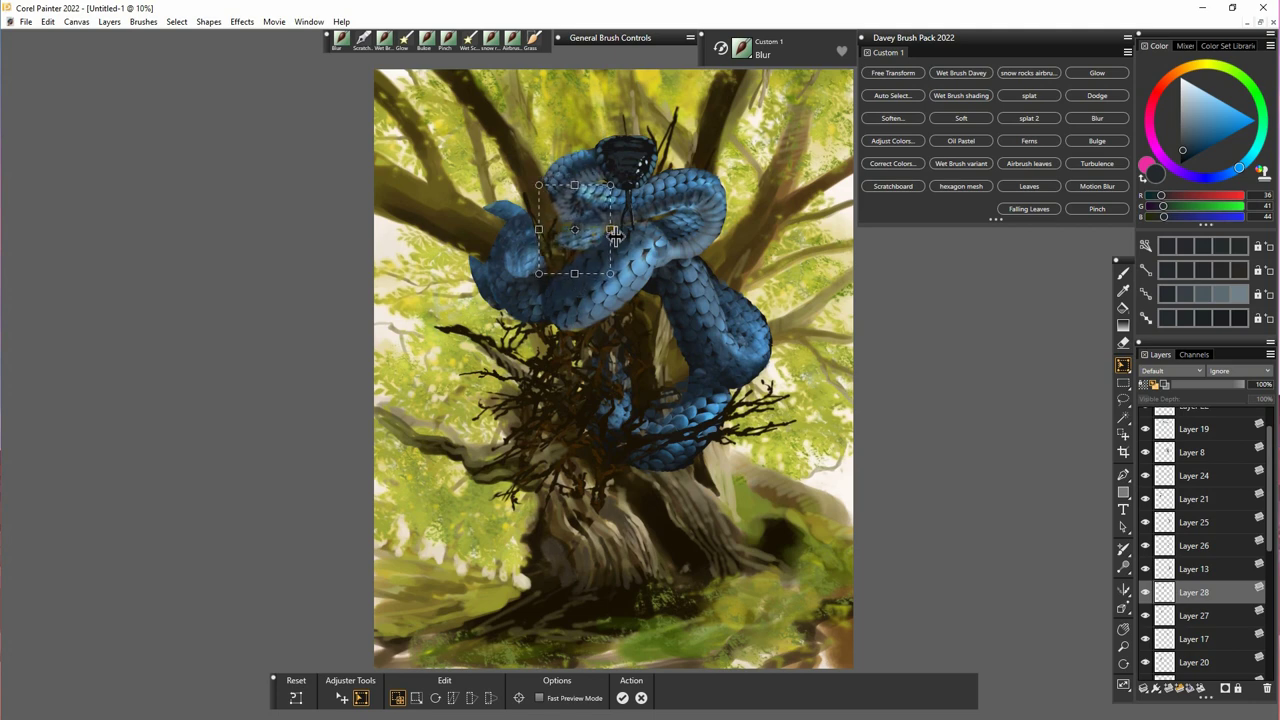
pyautogui.press('f')
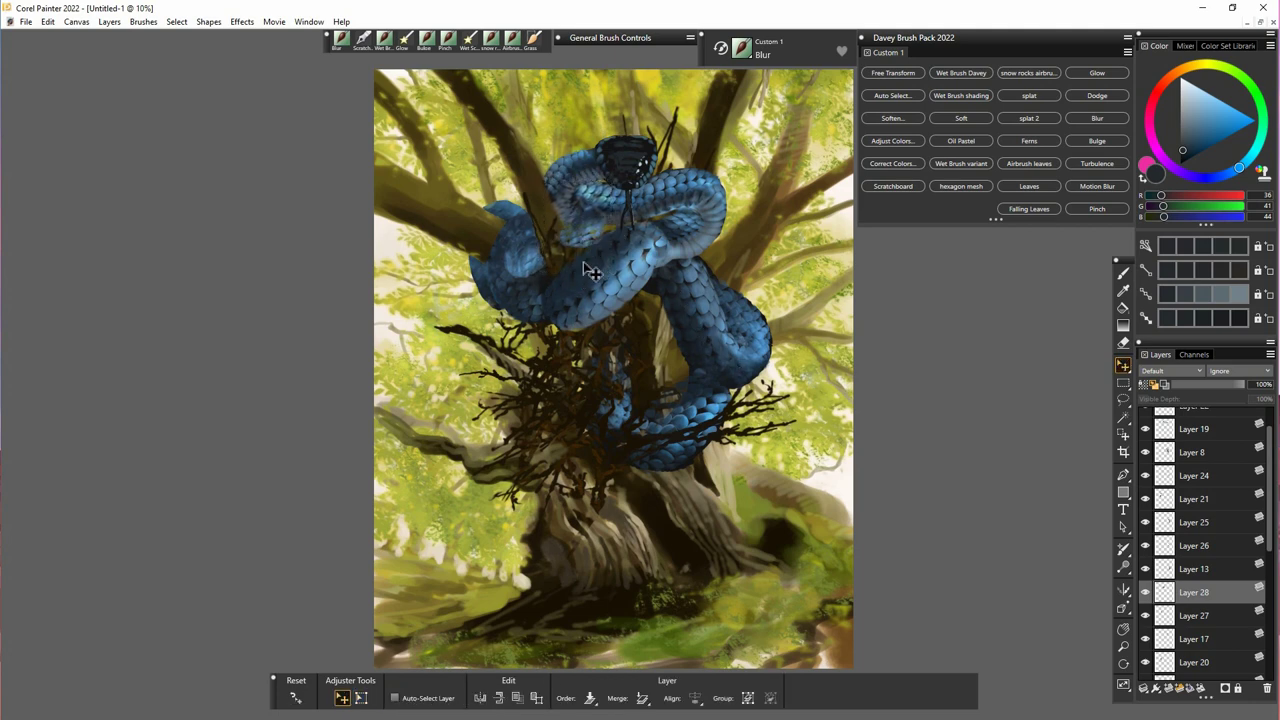
# - Move the pasted scales below Layer 5 and erase the parts spilling outside the short coil section
pyautogui.scroll(-4, 1210, 641)
pyautogui.moveTo(1210, 641); pyautogui.dragTo(1210, 643)
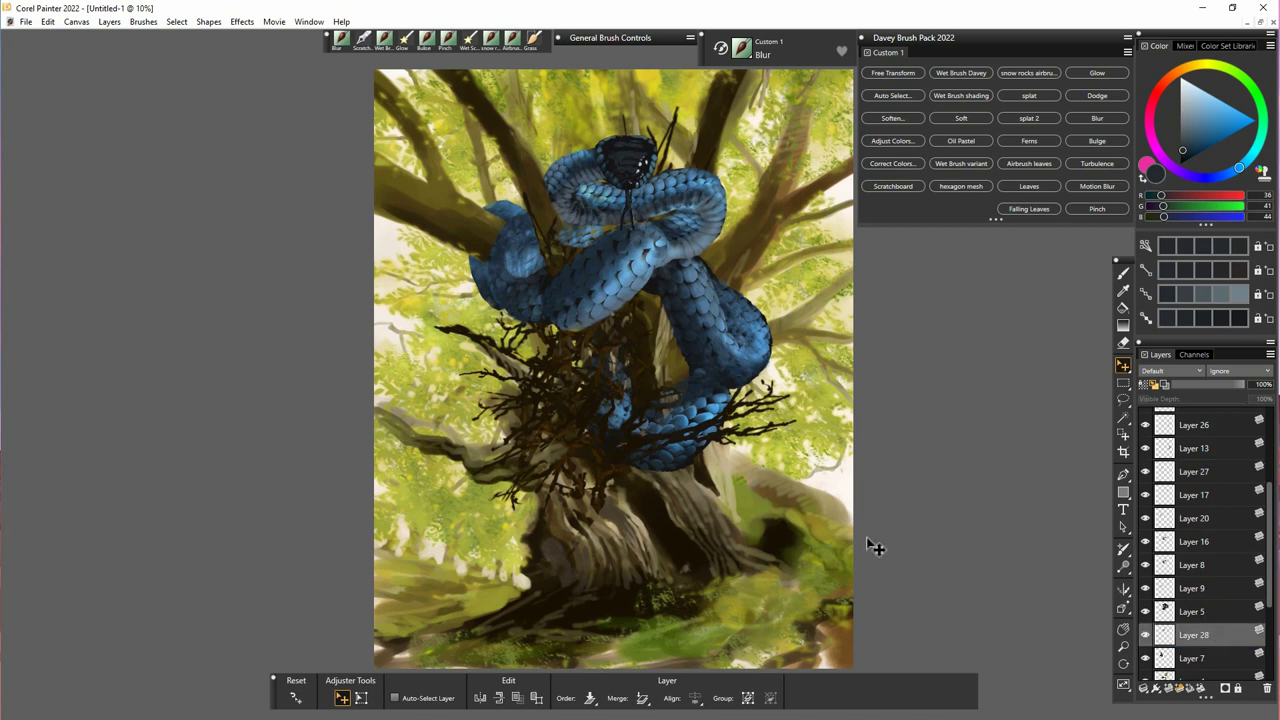
pyautogui.press('n')
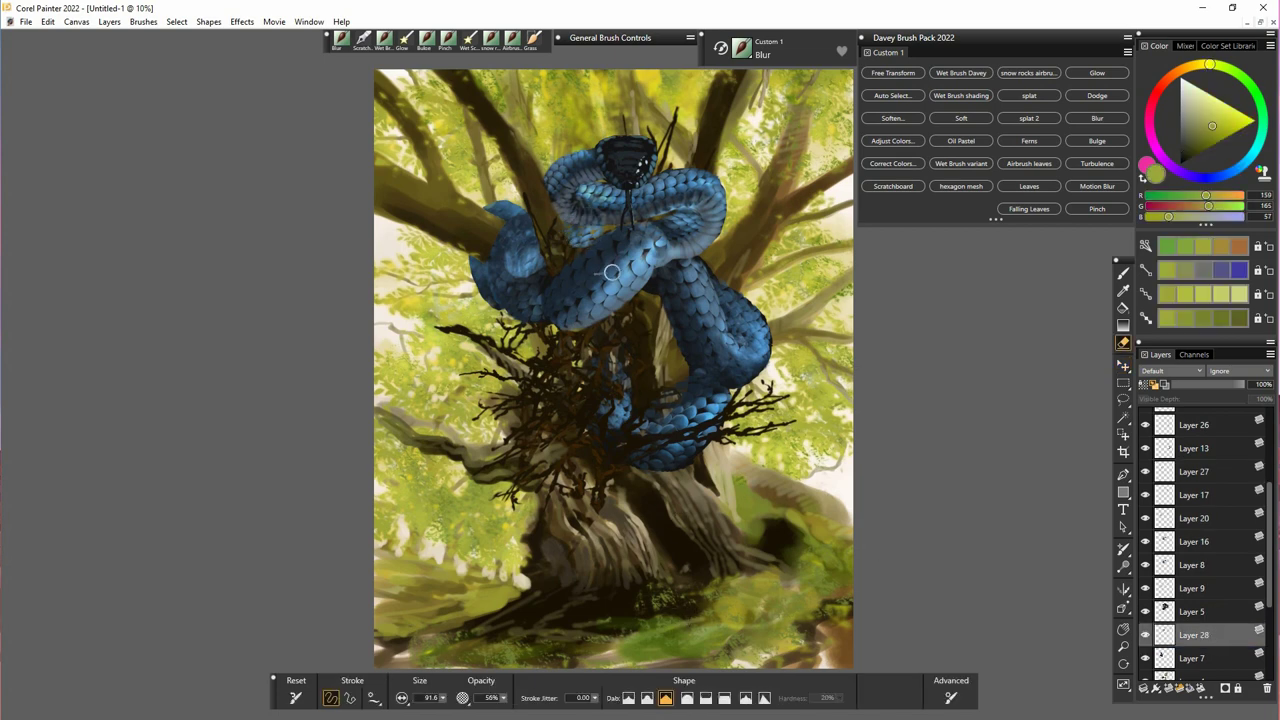
pyautogui.press('f')
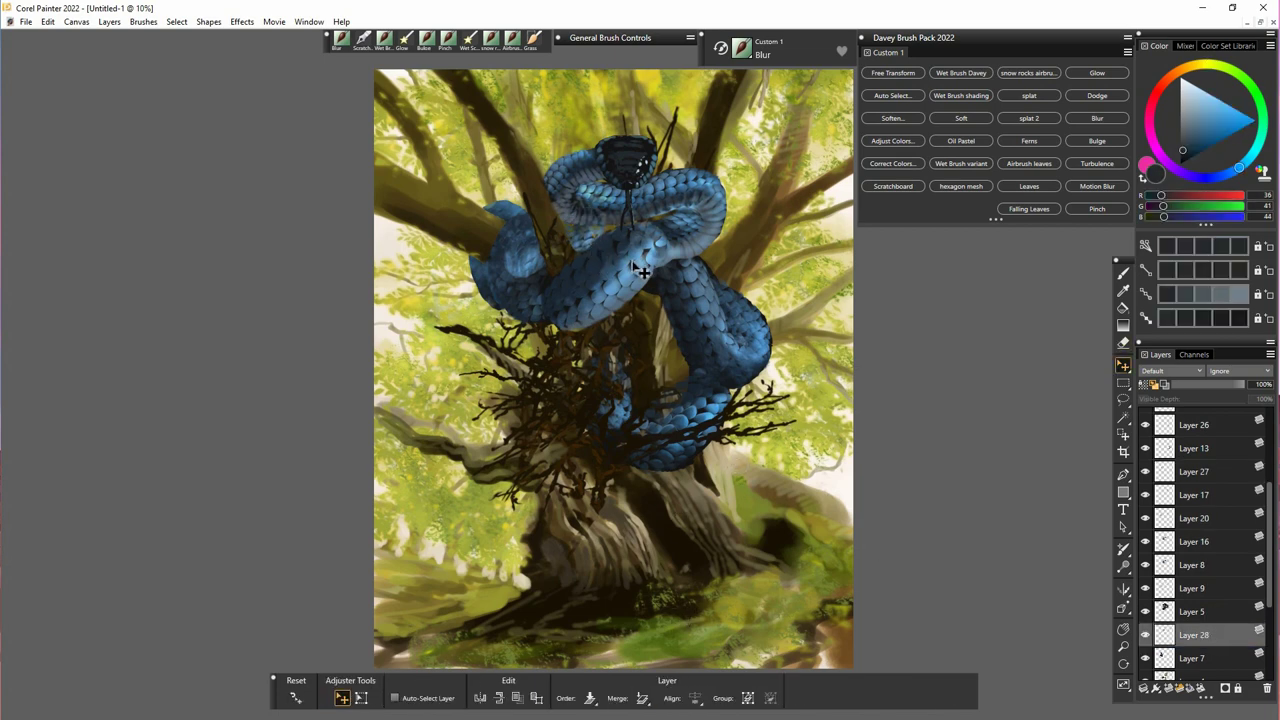
pyautogui.press('n')
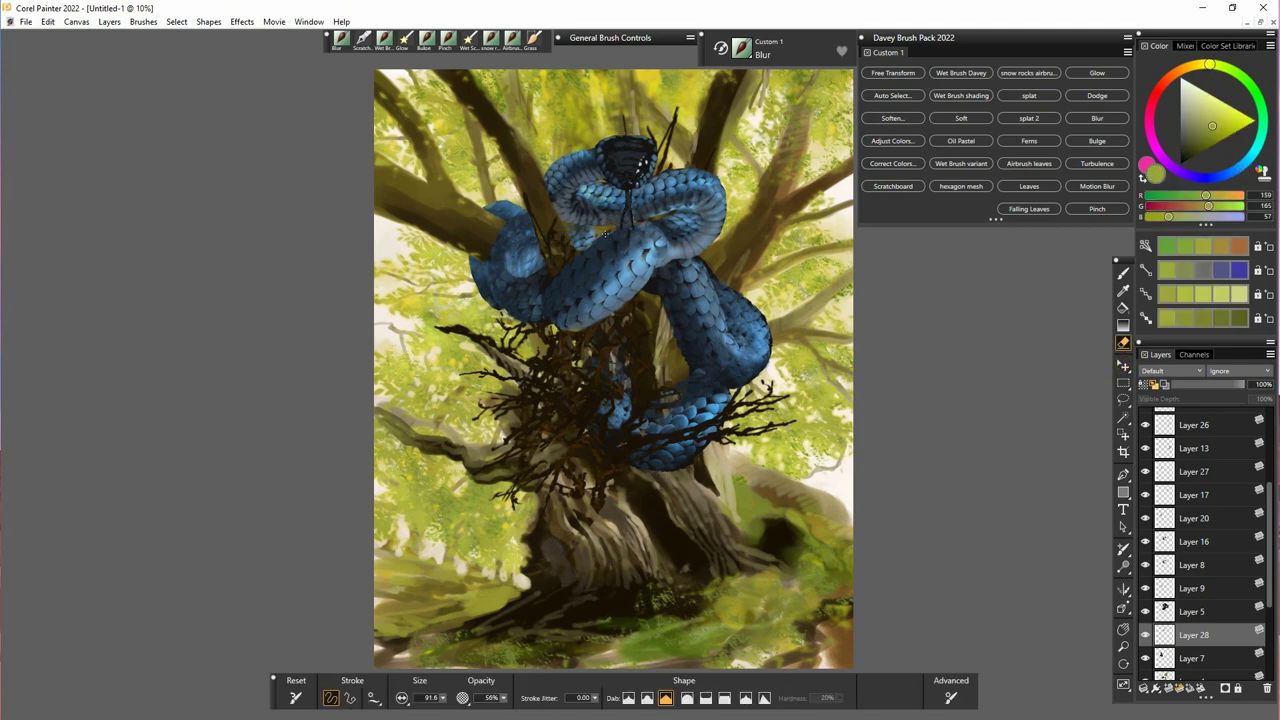
# - Select the Layer 8 scales on the large diagonal coil and squash them vertically with a free transform
pyautogui.click(1123, 366)
pyautogui.click(1200, 565)
pyautogui.click(1145, 565)
pyautogui.click(1145, 565)
pyautogui.click(361, 698)
pyautogui.moveTo(599, 341); pyautogui.dragTo(598, 325)
pyautogui.moveTo(600, 212); pyautogui.dragTo(600, 235)
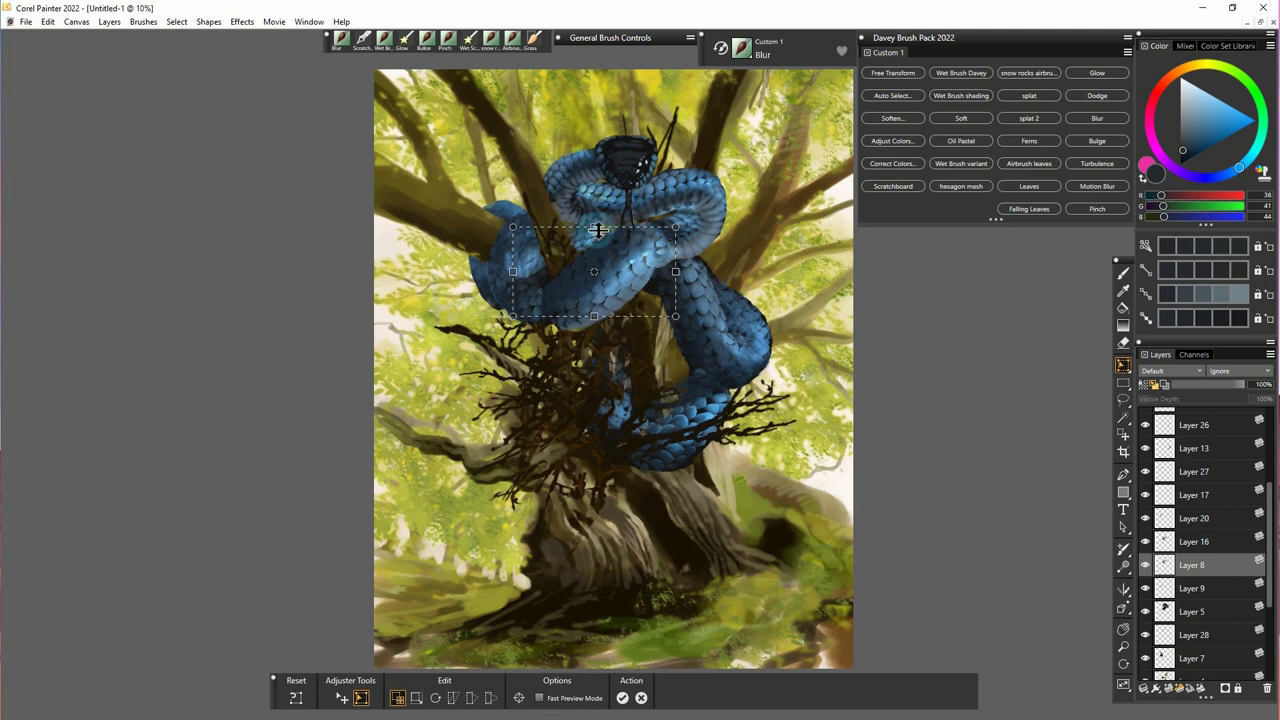
pyautogui.press('Return')
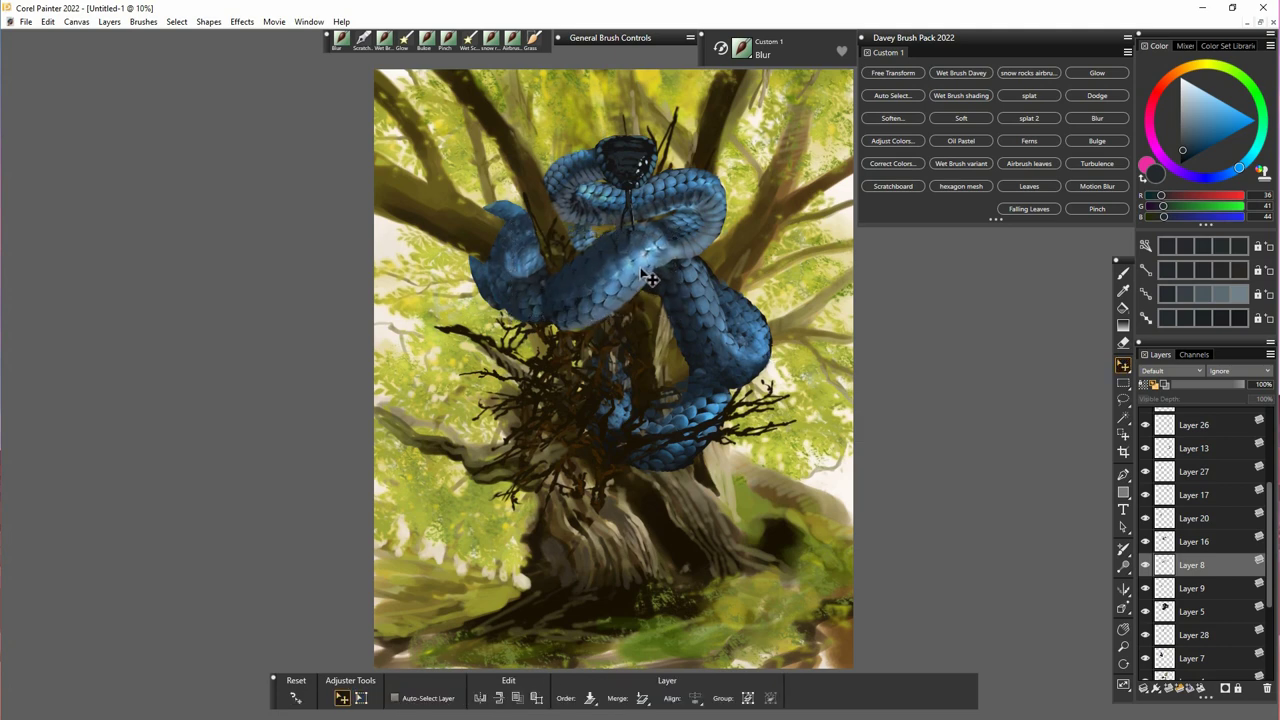
# - Soften and trim the transformed scales along the large diagonal coil with the eraser
pyautogui.press('n')
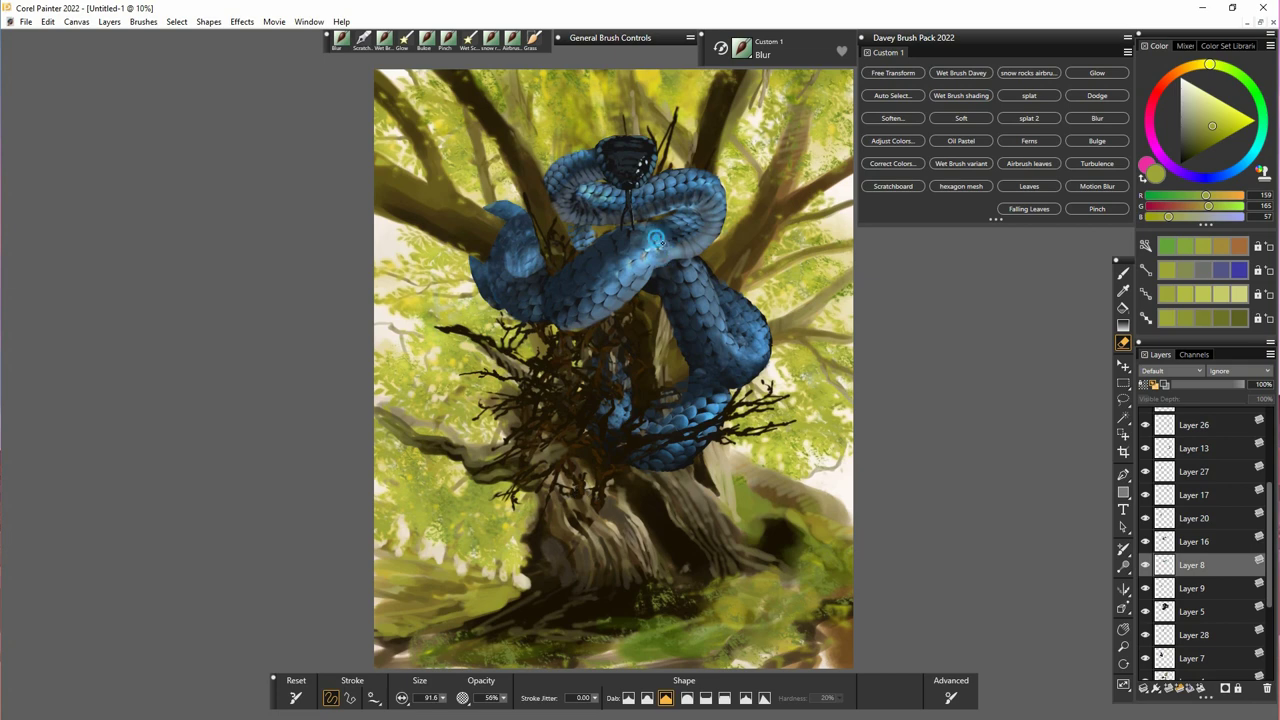
pyautogui.keyDown('alt'); pyautogui.click(678, 437); pyautogui.keyUp('alt')
pyautogui.press('f')
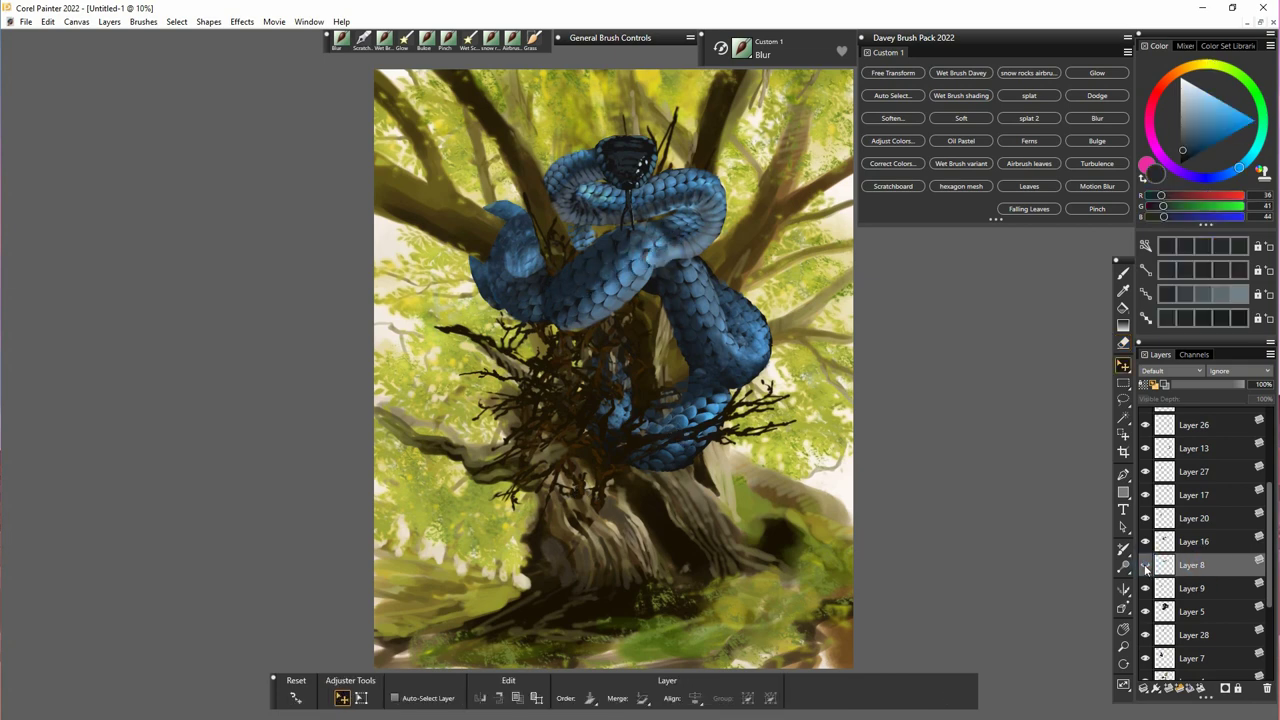
# - Duplicate the Layer 8 scales, shift the copy along the large diagonal coil and soften it with the eraser
pyautogui.moveTo(679, 285); pyautogui.dragTo(643, 254)
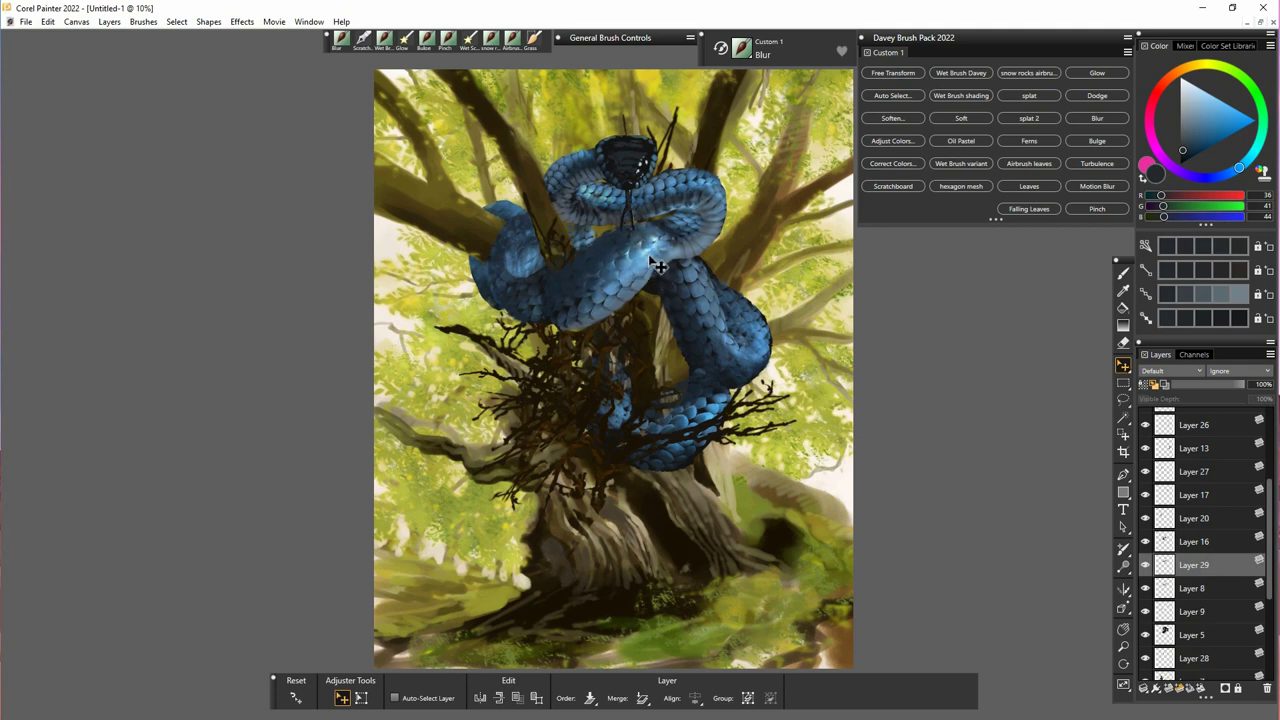
pyautogui.press('n')
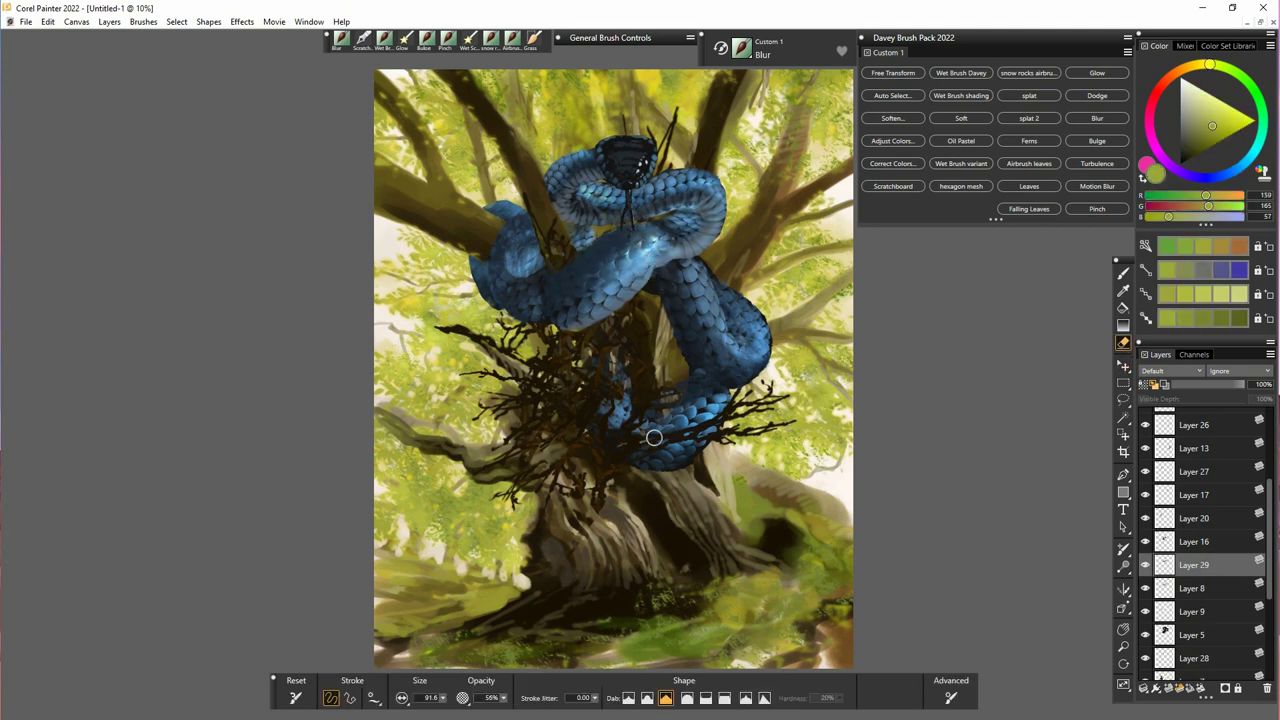
pyautogui.press('f')
# - Lasso the outer bend of the upper coil on Layer 5 and paste a copy of it as a new layer
pyautogui.click(1200, 577)
pyautogui.click(1146, 571)
pyautogui.click(1146, 571)
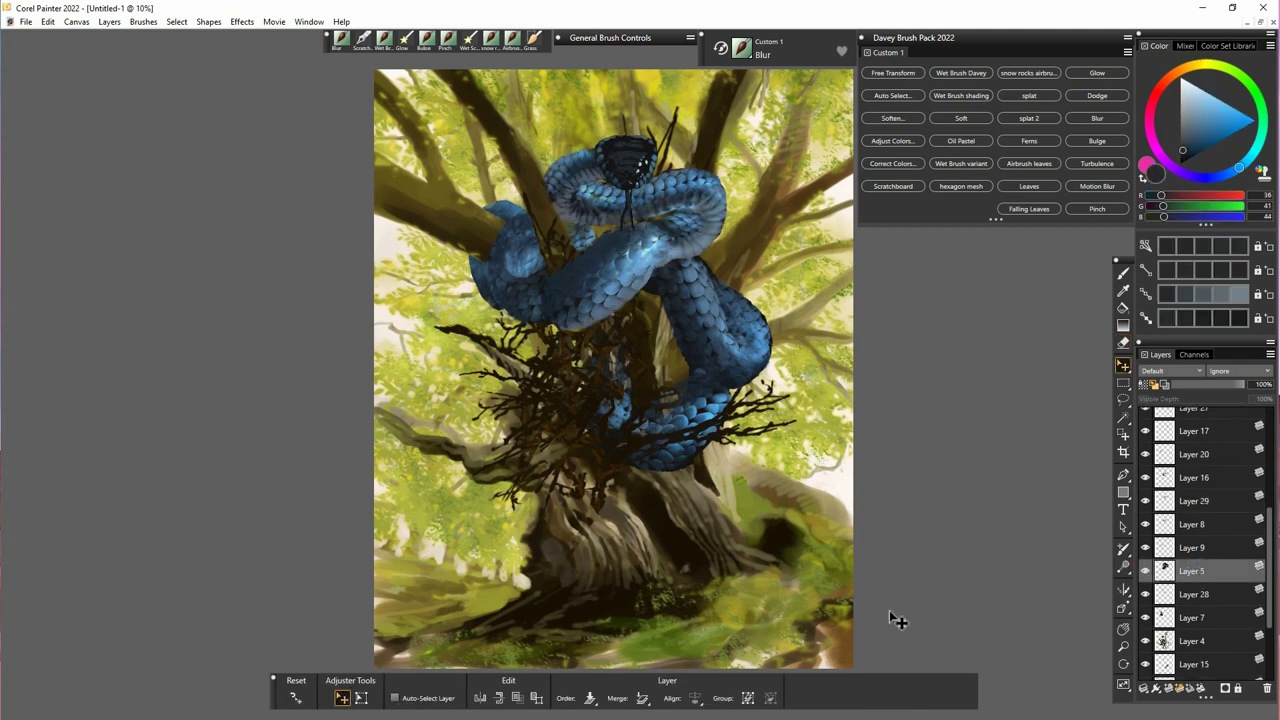
pyautogui.click(1123, 400)
pyautogui.moveTo(703, 236); pyautogui.dragTo(730, 201)
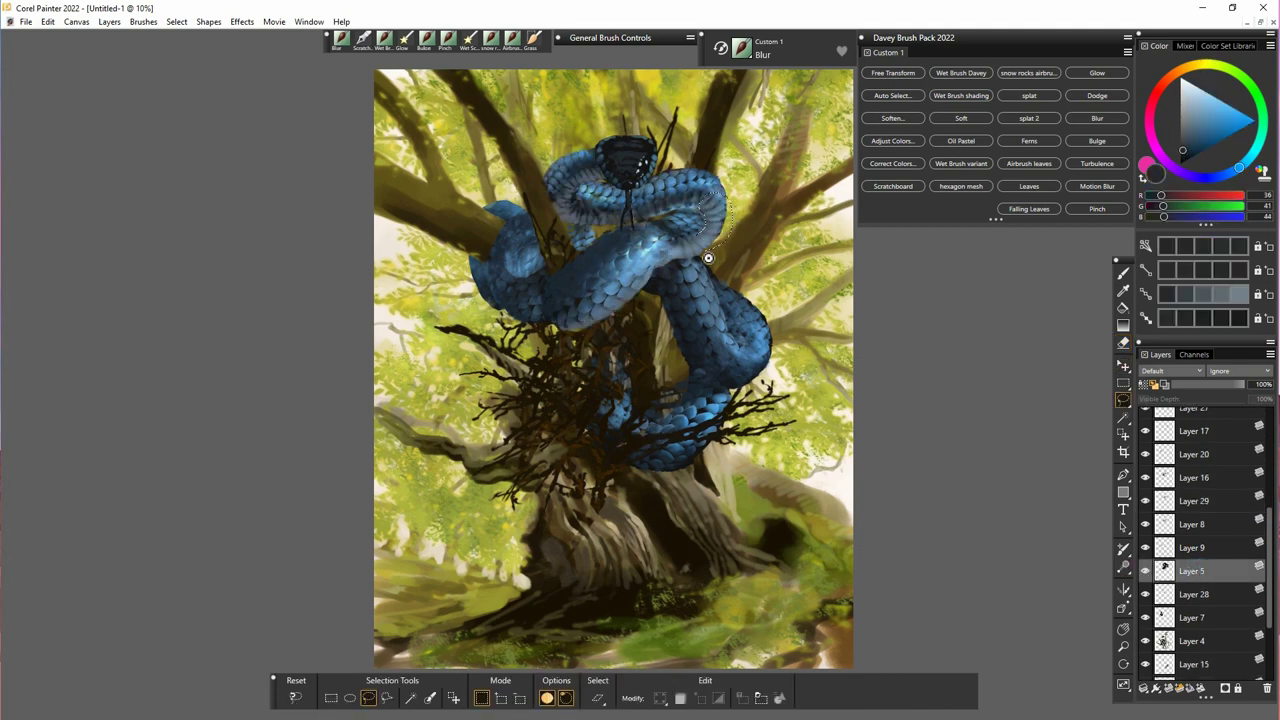
pyautogui.moveTo(700, 246); pyautogui.dragTo(701, 238)
pyautogui.hotkey('ctrl', 'c')
pyautogui.hotkey('ctrl', 'v')
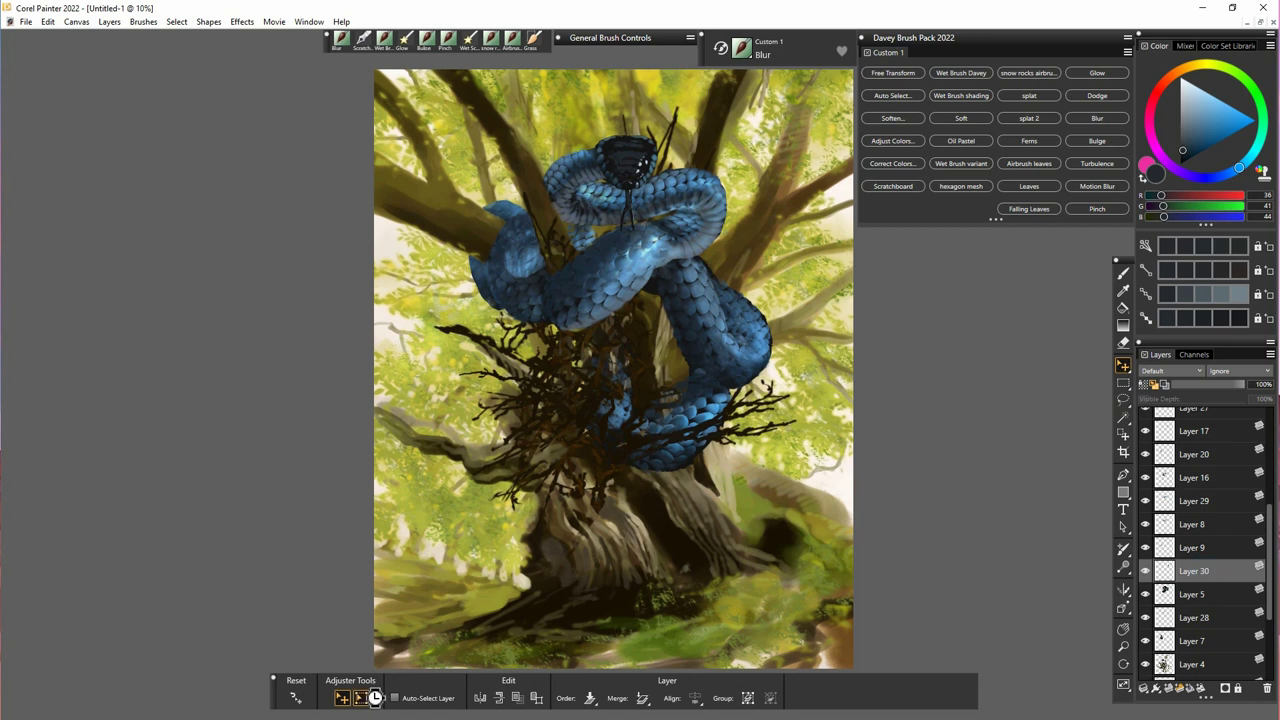
# - Transform the pasted bend piece outward and skew it to follow the upper coil's curve
pyautogui.click(362, 699)
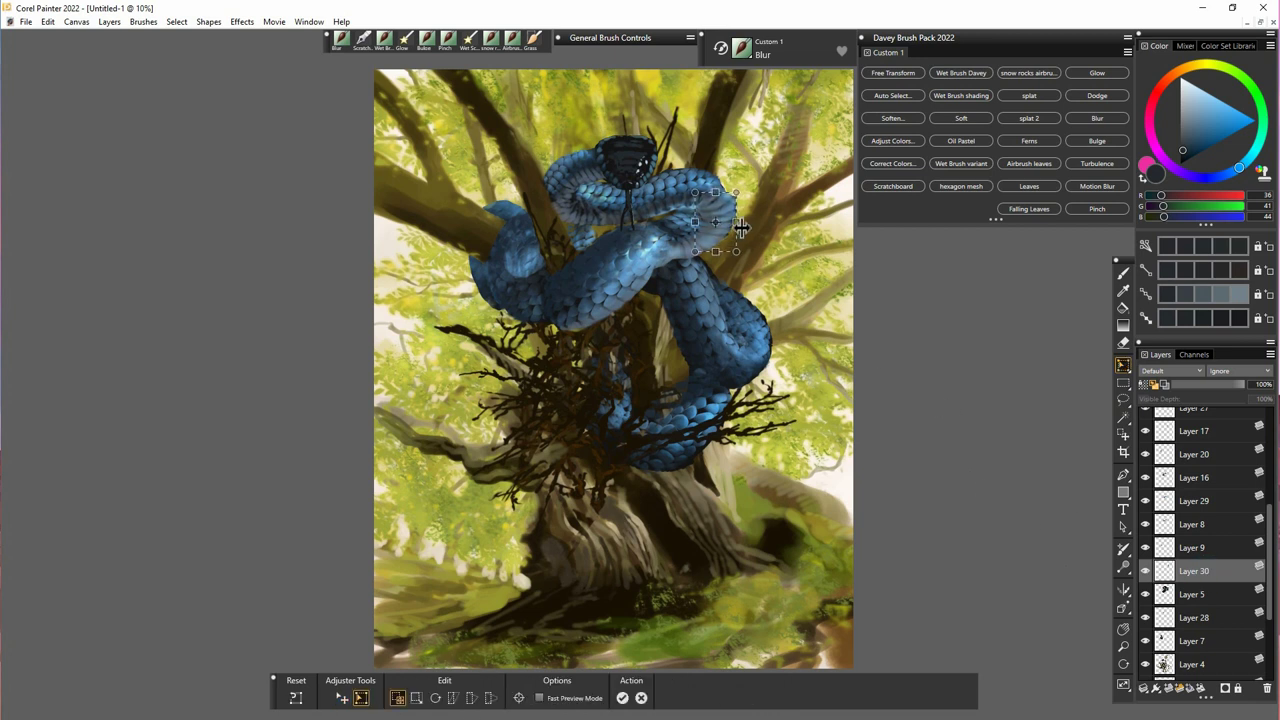
pyautogui.press('Return')
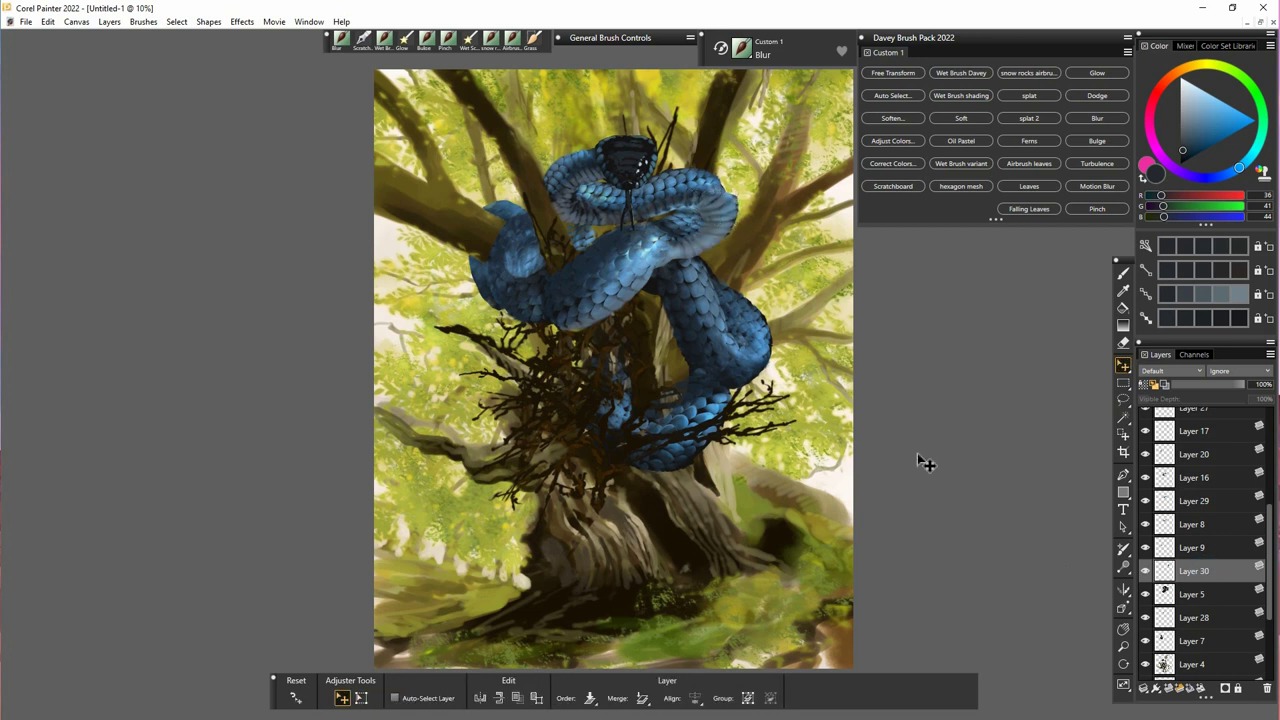
pyautogui.click(361, 698)
pyautogui.click(454, 698)
pyautogui.moveTo(742, 230); pyautogui.dragTo(743, 227)
pyautogui.press('Return')
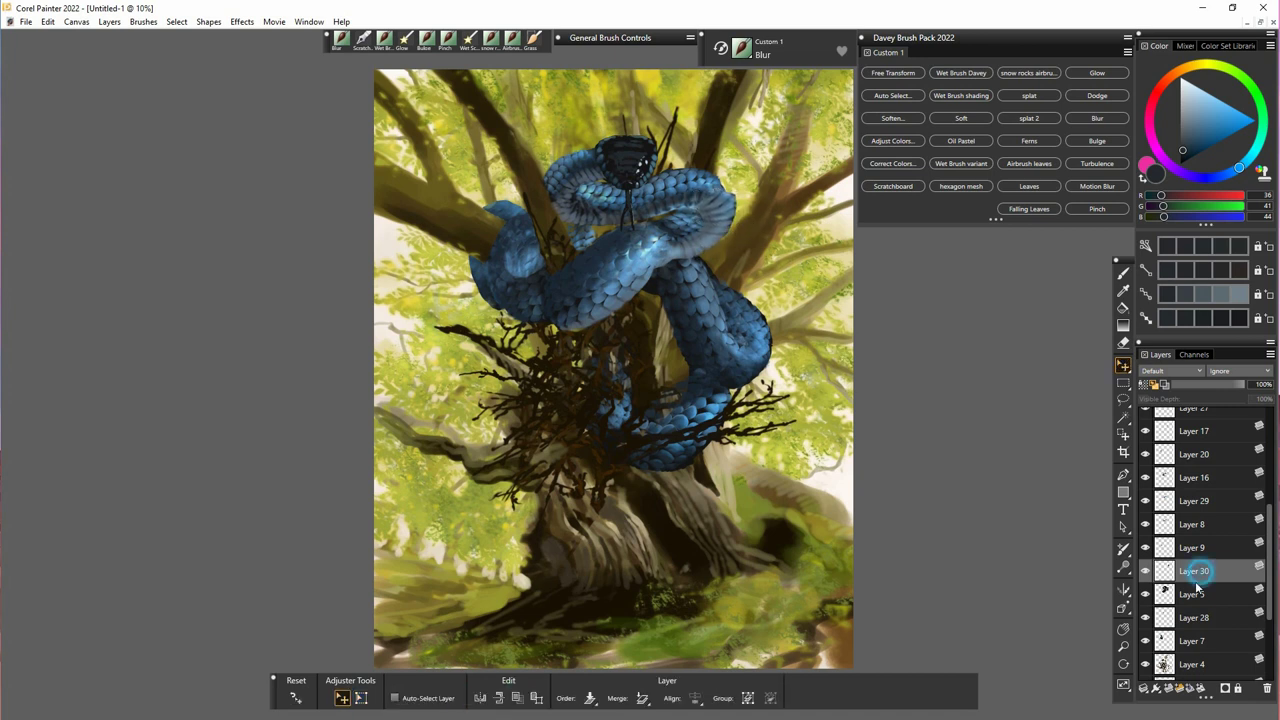
# - Copy a lassoed piece of the upper coil's top edge from Layer 5, paste it and fit it to the bend with a transform
pyautogui.click(1192, 594)
pyautogui.click(1123, 399)
pyautogui.moveTo(692, 176)
pyautogui.mouseDown()
pyautogui.moveTo(715, 198)
pyautogui.moveTo(712, 170)
pyautogui.mouseUp()
pyautogui.hotkey('ctrl', 'c')
pyautogui.hotkey('ctrl', 'v')
pyautogui.hotkey('ctrl', 'alt', 't')
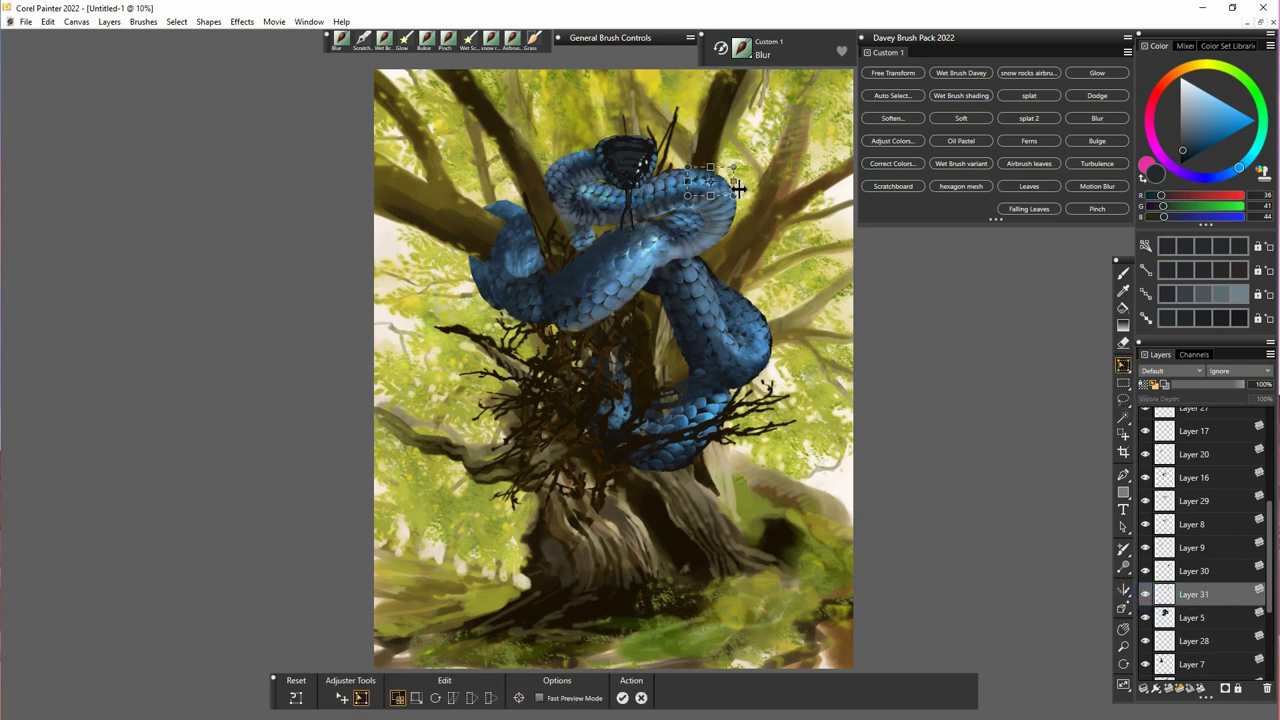
pyautogui.press('Return')
# - On Layer 5, sample blue tones from the snake and paint them with Wet Brush Davey where the diagonal coil meets the bend
pyautogui.click(1200, 619)
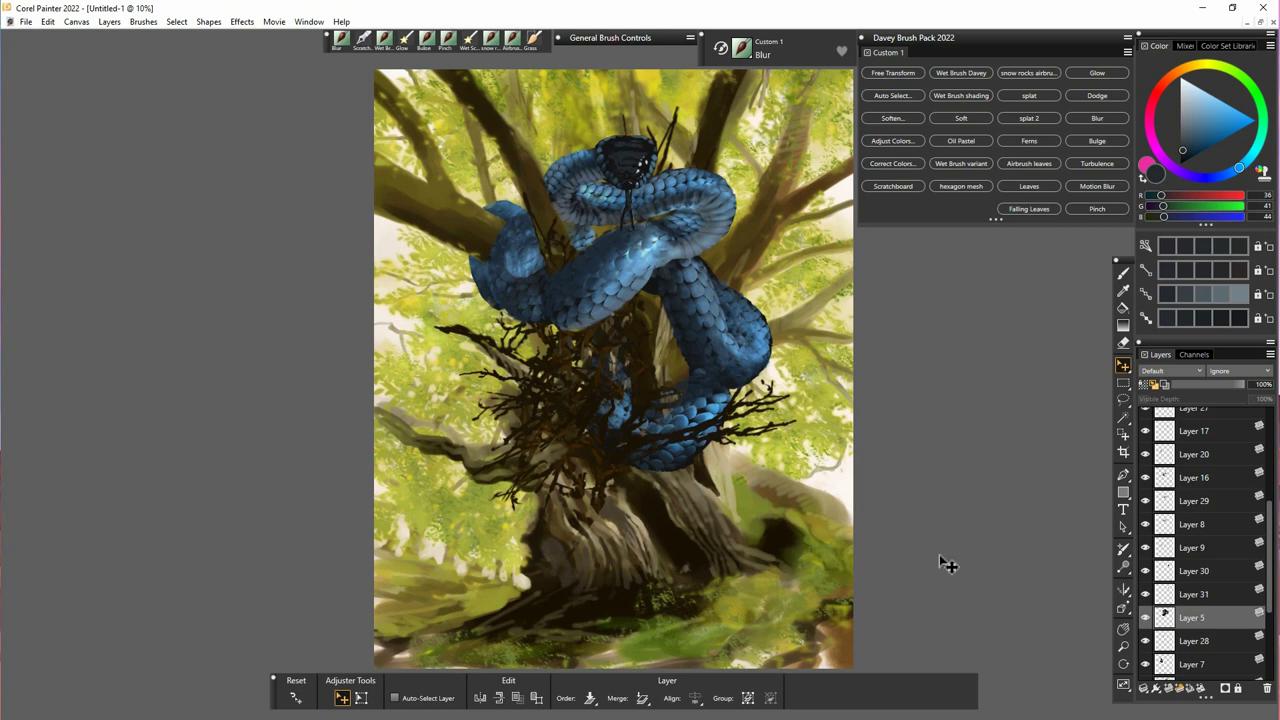
pyautogui.press('b')
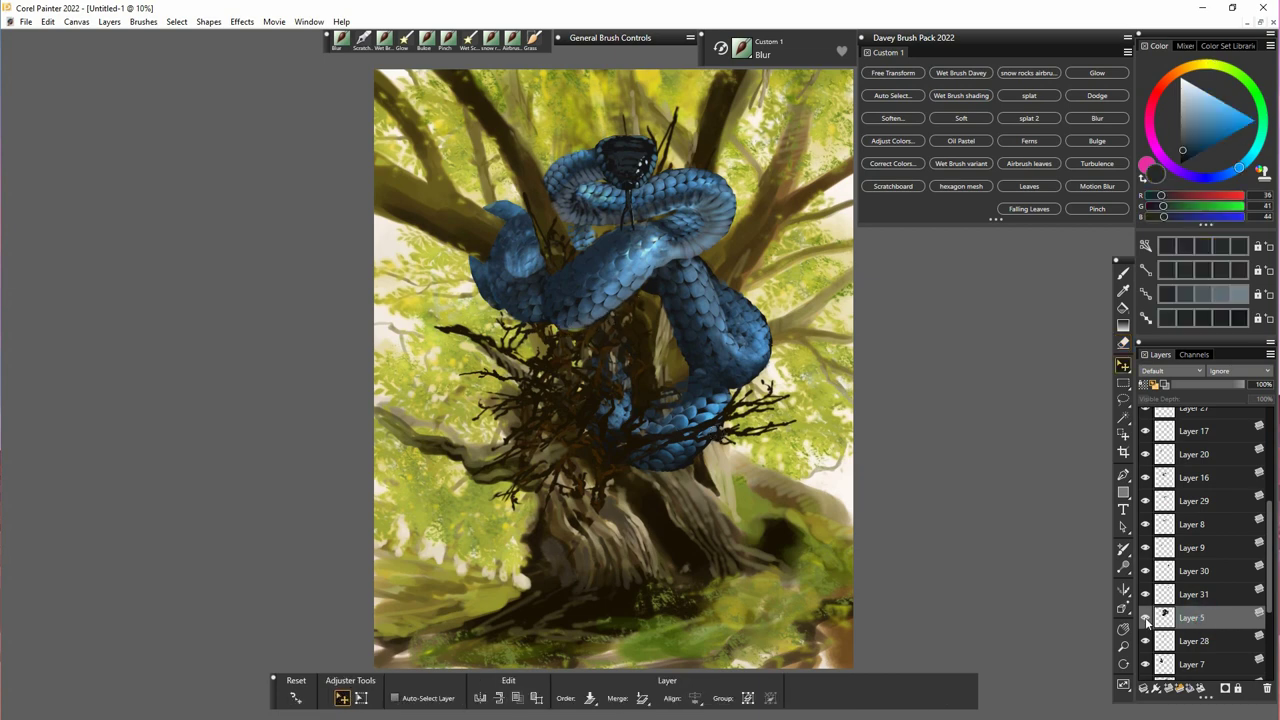
pyautogui.click(1145, 618)
pyautogui.click(1145, 618)
pyautogui.click(1123, 273)
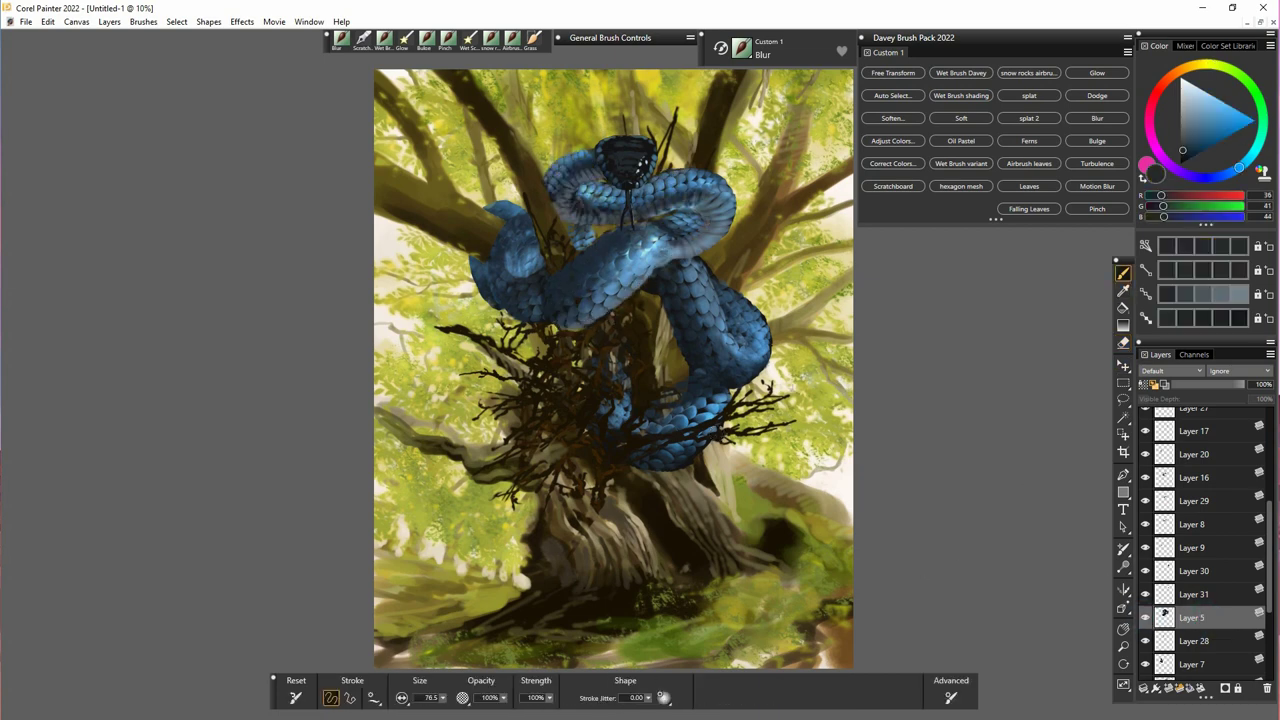
pyautogui.keyDown('alt'); pyautogui.click(685, 259); pyautogui.keyUp('alt')
pyautogui.click(1145, 620)
pyautogui.click(1145, 620)
pyautogui.click(385, 42)
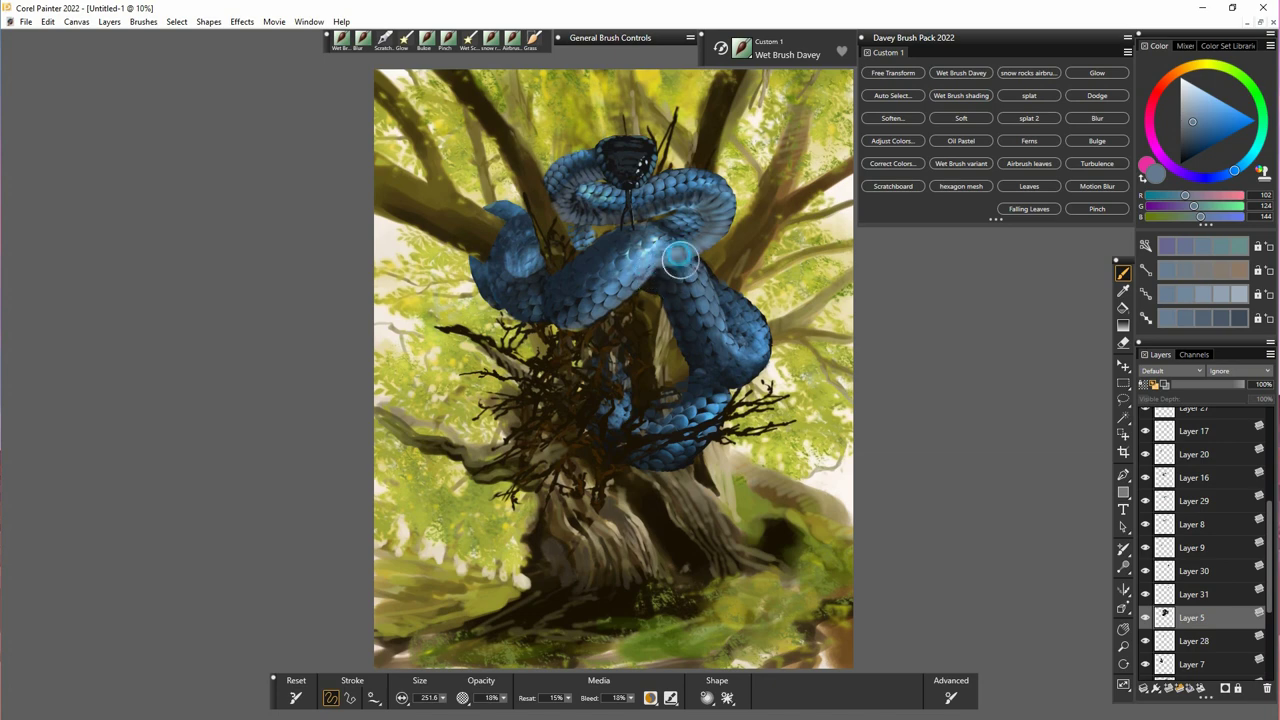
pyautogui.keyDown('alt'); pyautogui.click(678, 256); pyautogui.keyUp('alt')
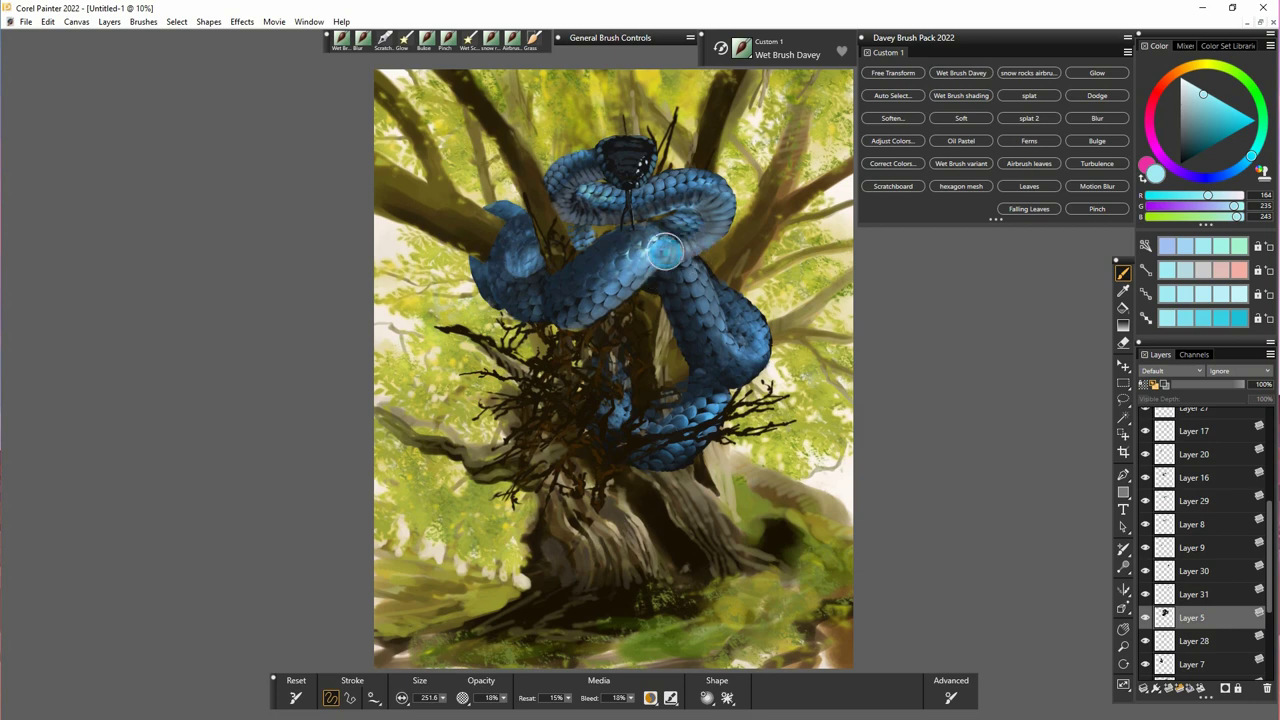
# - Apply the Soften effect to the head on Layer 22
pyautogui.scroll(5, 1200, 560)
pyautogui.click(1146, 420)
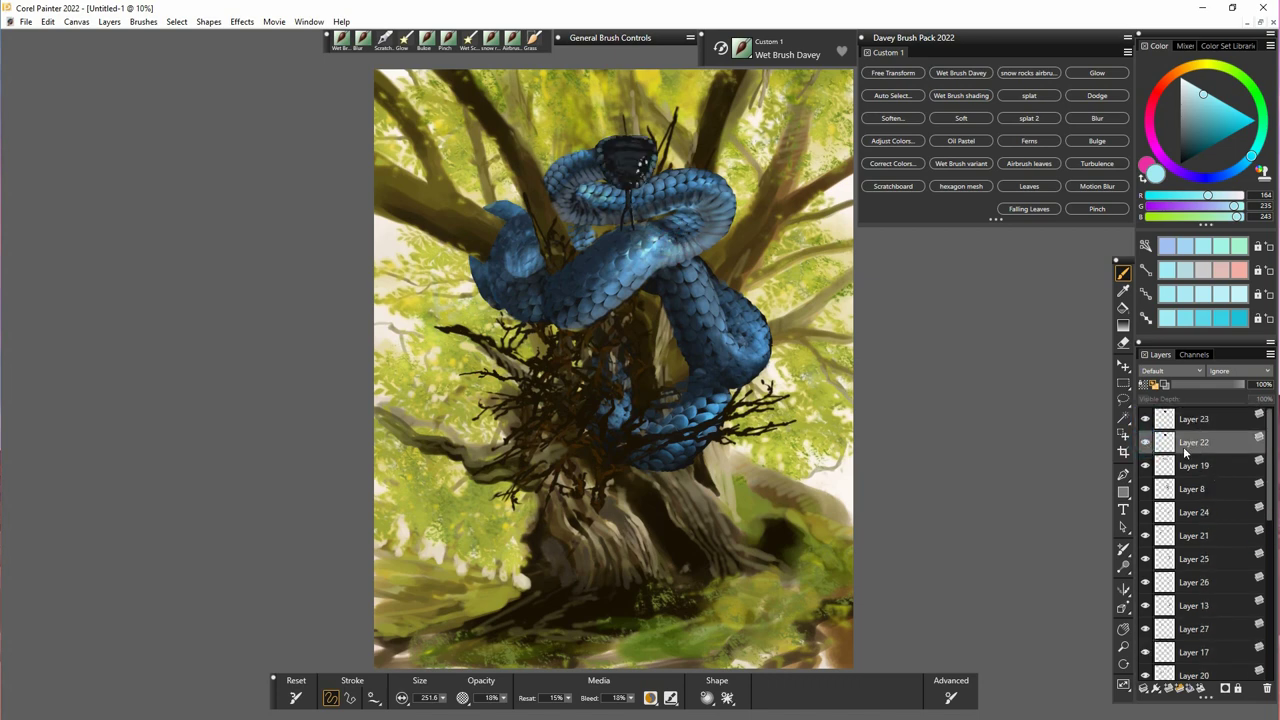
pyautogui.click(892, 118)
pyautogui.moveTo(609, 428); pyautogui.dragTo(606, 428)
pyautogui.click(630, 469)
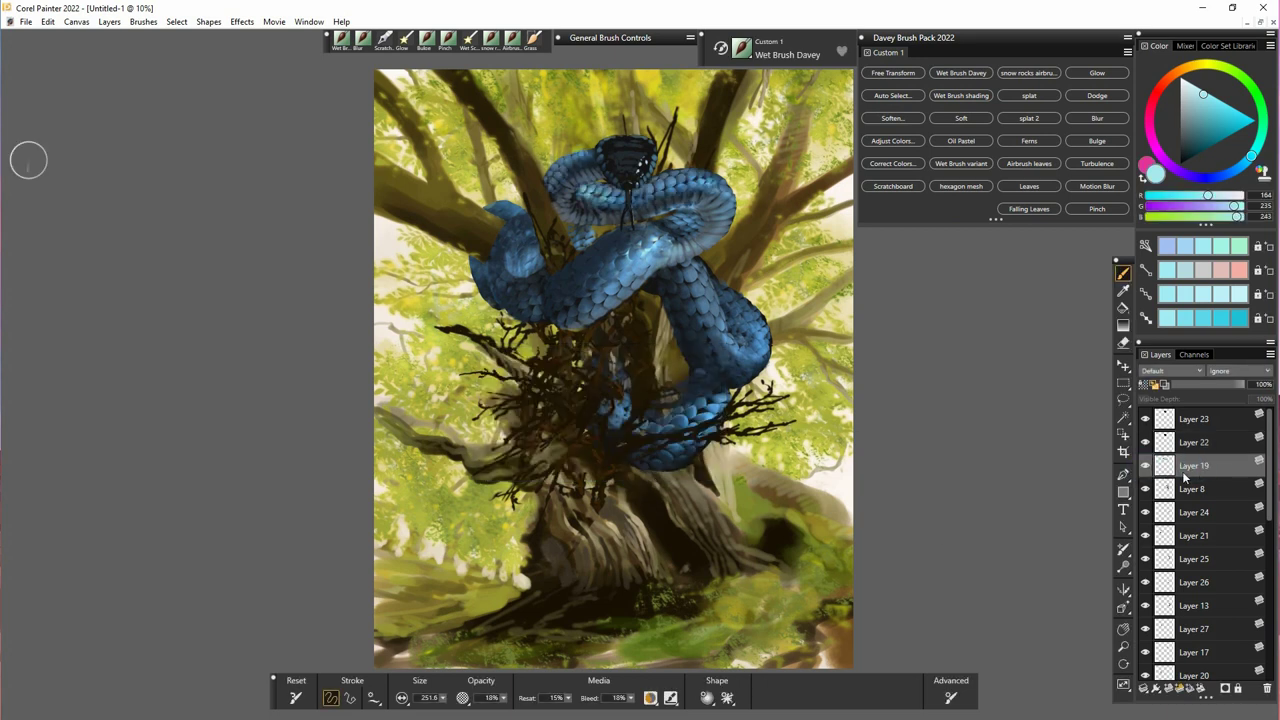
# - Paste a duplicate of the Layer 19 scale highlights in place and compare it on and off
pyautogui.hotkey('ctrl', 'shift', 'v')
pyautogui.click(1147, 467)
pyautogui.click(1147, 467)
# - Paste another copy of the scale highlights, move it to the lowest coil and rotate it to follow the curve
pyautogui.hotkey('ctrl', 'v')
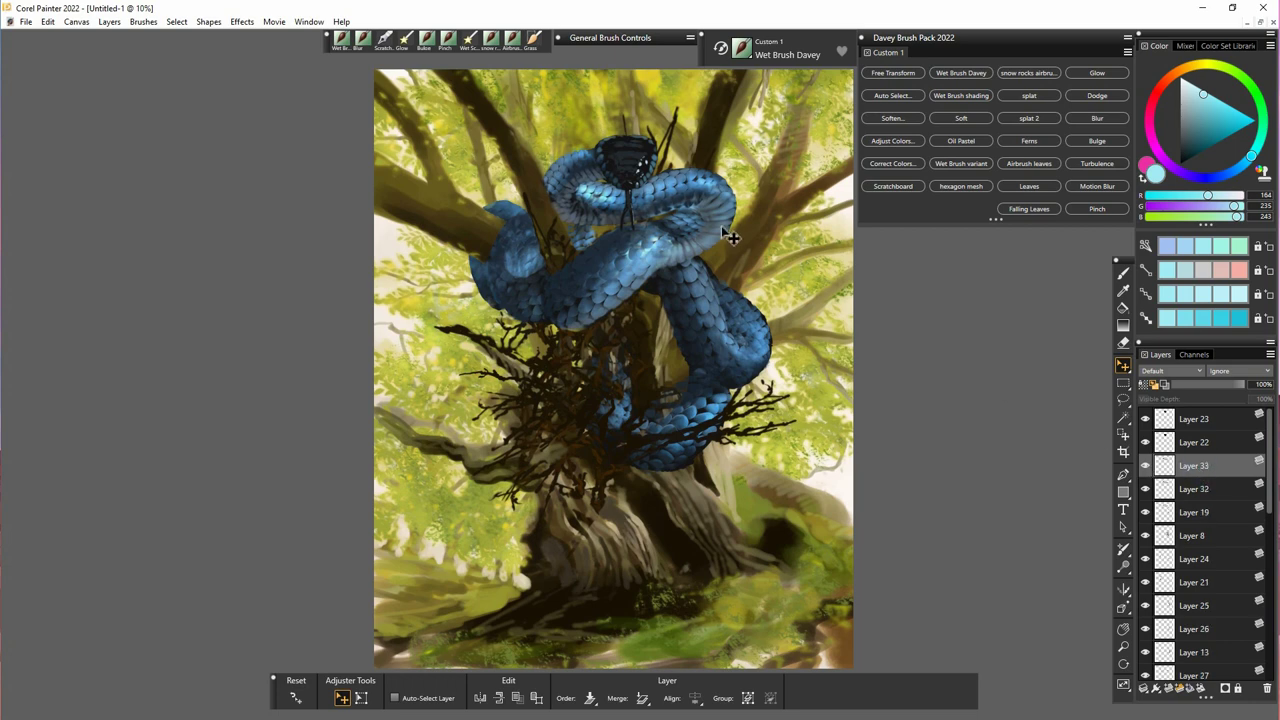
pyautogui.moveTo(738, 236); pyautogui.dragTo(797, 380)
pyautogui.click(364, 700)
pyautogui.click(435, 698)
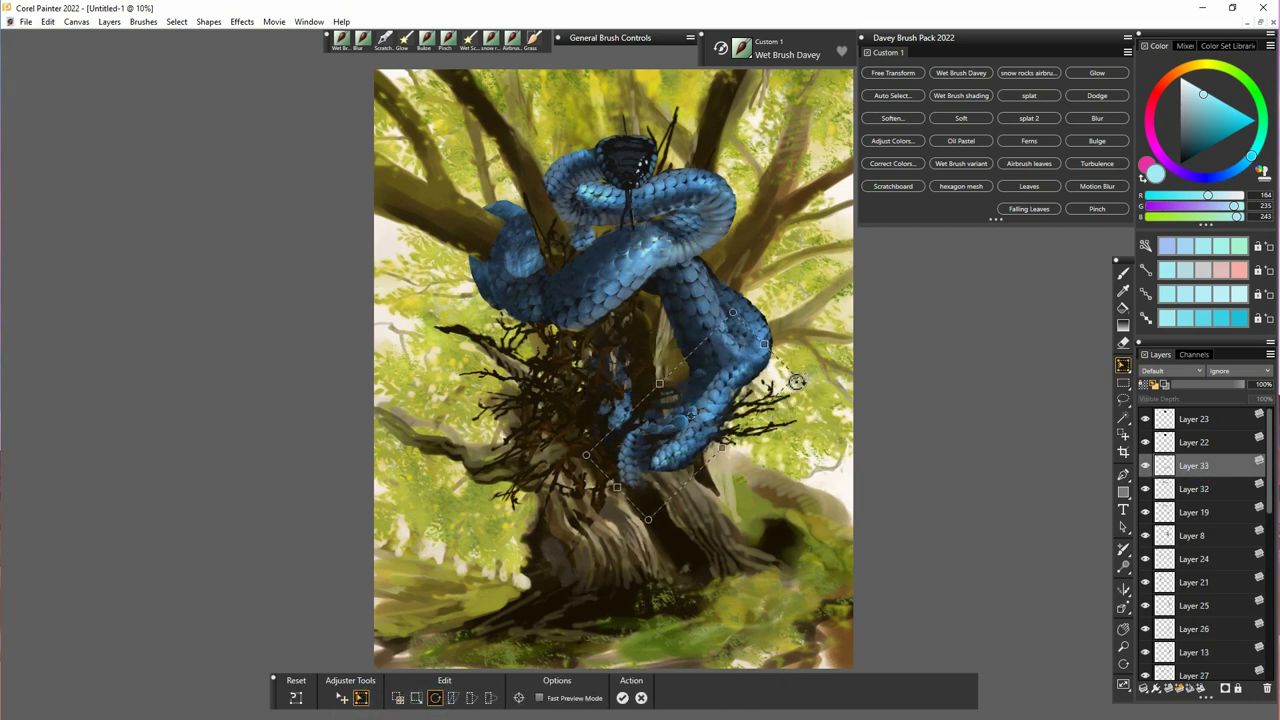
pyautogui.press('Return')
pyautogui.moveTo(707, 449)
pyautogui.mouseDown()
pyautogui.moveTo(683, 440)
pyautogui.moveTo(700, 410)
pyautogui.mouseUp()
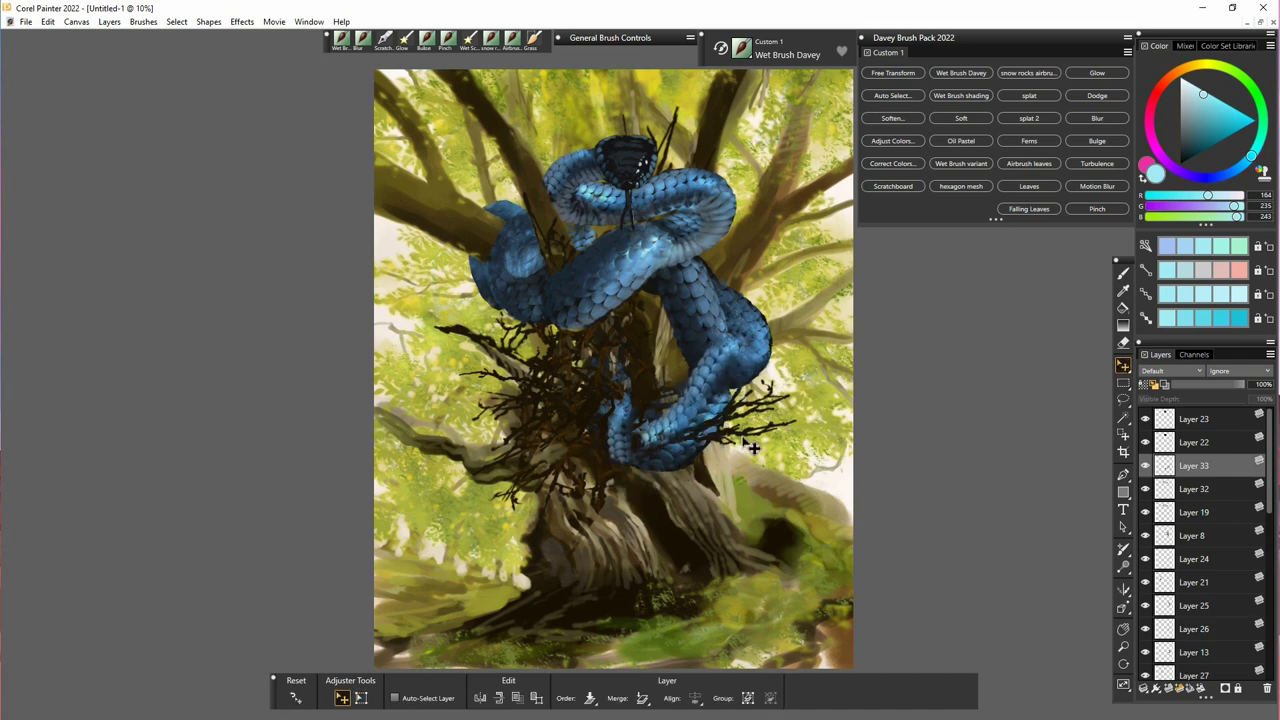
# - Erase the parts of the Layer 33 highlights that spill outside the lowest coil
pyautogui.press('n')
pyautogui.moveTo(629, 457)
pyautogui.mouseDown()
pyautogui.moveTo(636, 390)
pyautogui.moveTo(604, 446)
pyautogui.moveTo(640, 463)
pyautogui.moveTo(736, 392)
pyautogui.moveTo(687, 385)
pyautogui.moveTo(700, 402)
pyautogui.moveTo(737, 361)
pyautogui.mouseUp()
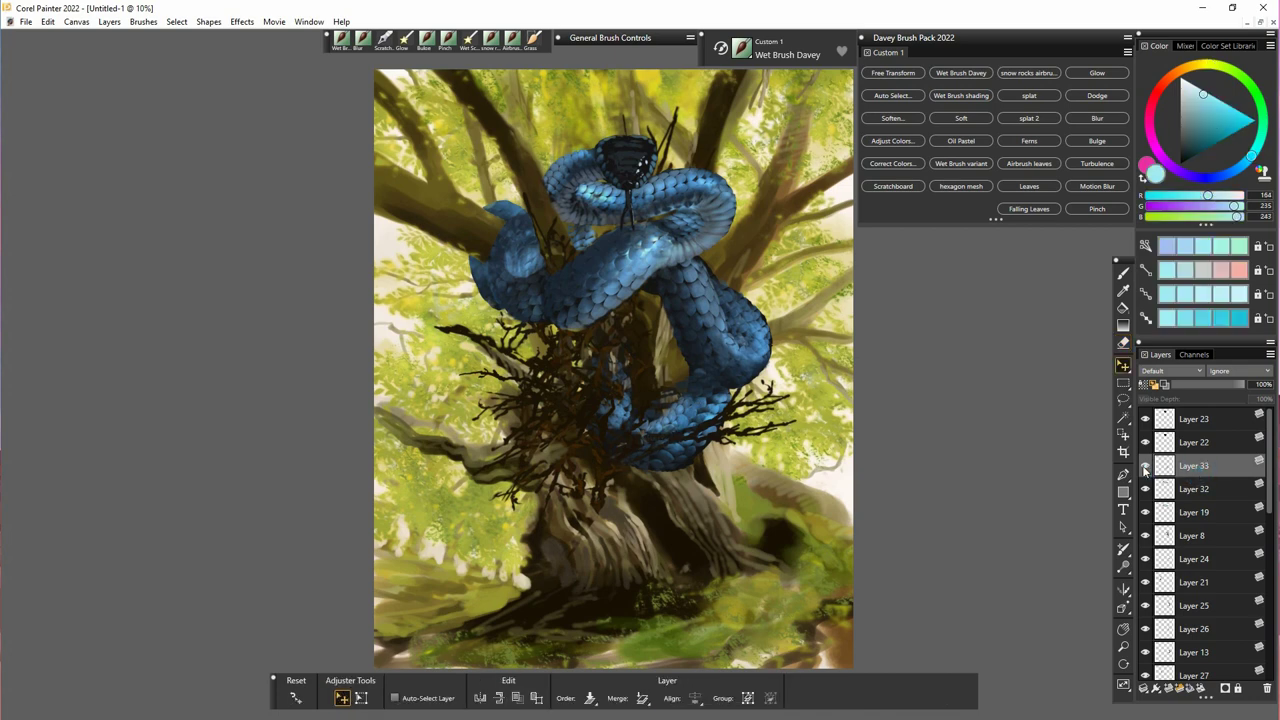
pyautogui.click(1145, 466)
pyautogui.click(1145, 466)
# - Duplicate the Layer 33 highlights slightly offset on the lowest coil, trim the copy and set its opacity to 73%
pyautogui.moveTo(694, 433); pyautogui.dragTo(715, 429)
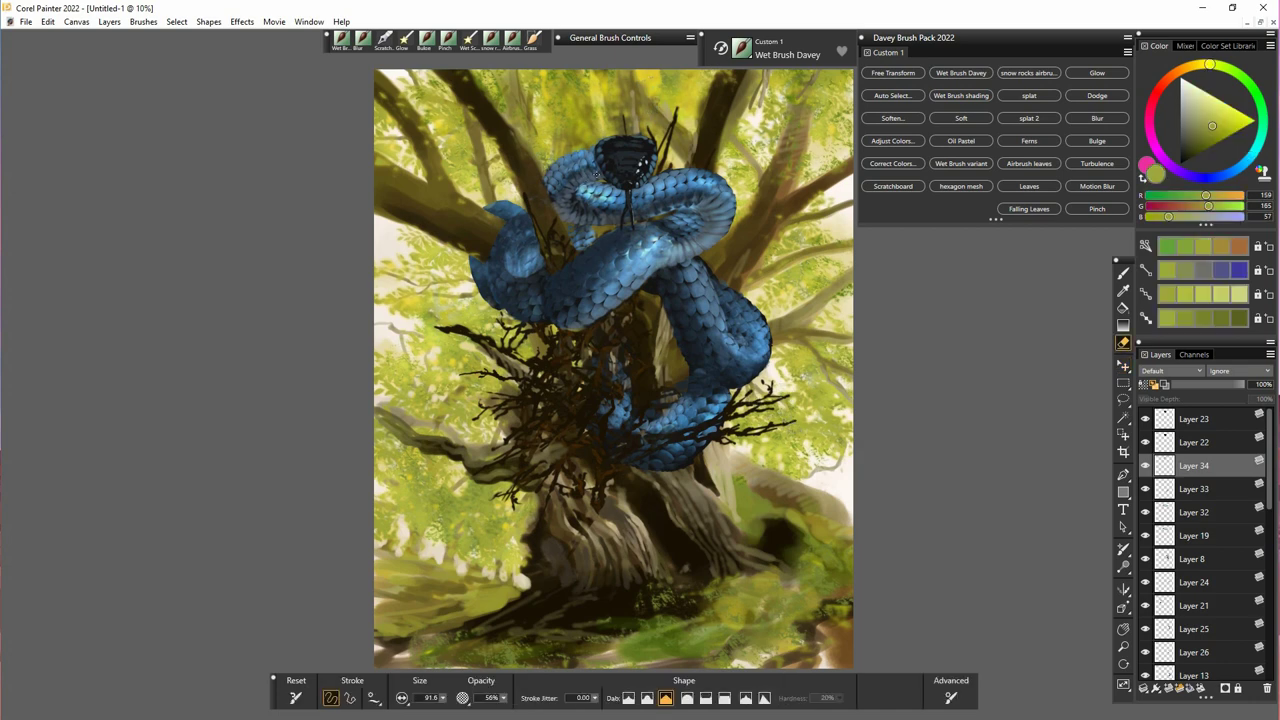
pyautogui.click(1146, 466)
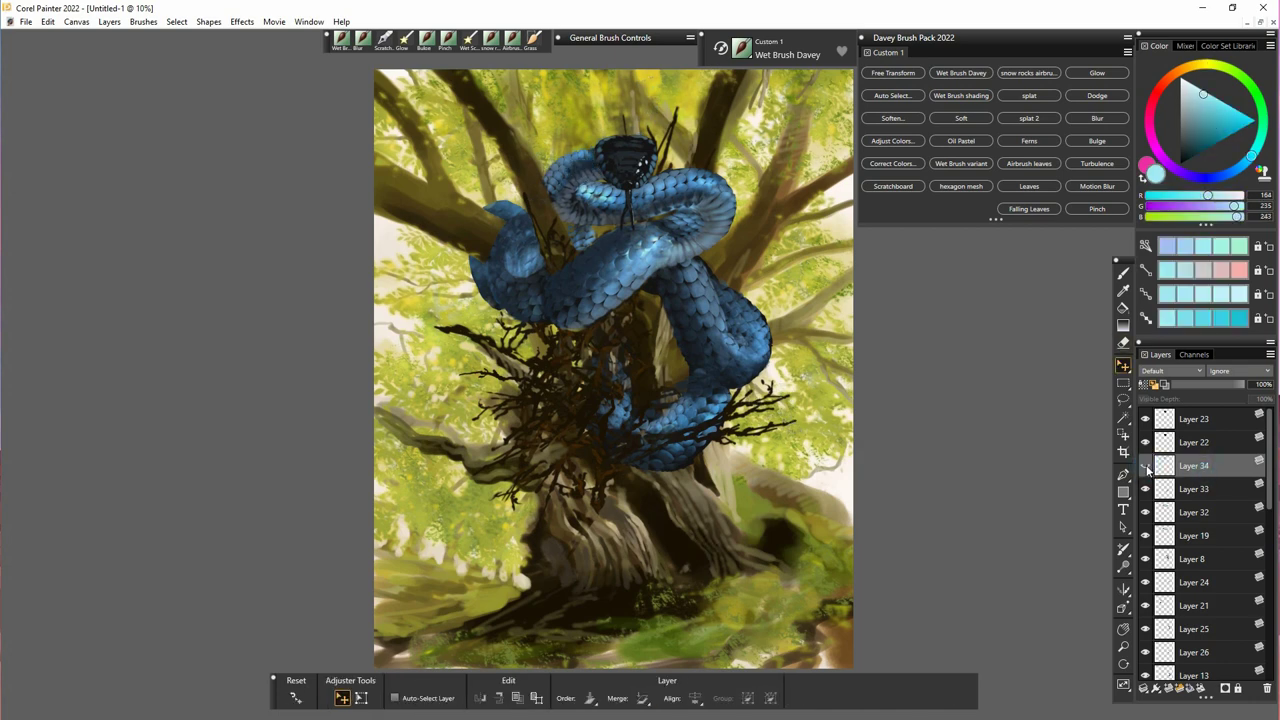
pyautogui.click(1146, 466)
pyautogui.click(1224, 385)
# - Apply a Circular Soften of 17.50 to Layer 7
pyautogui.moveTo(1270, 507); pyautogui.dragTo(1270, 524)
pyautogui.scroll(-6, 1220, 530)
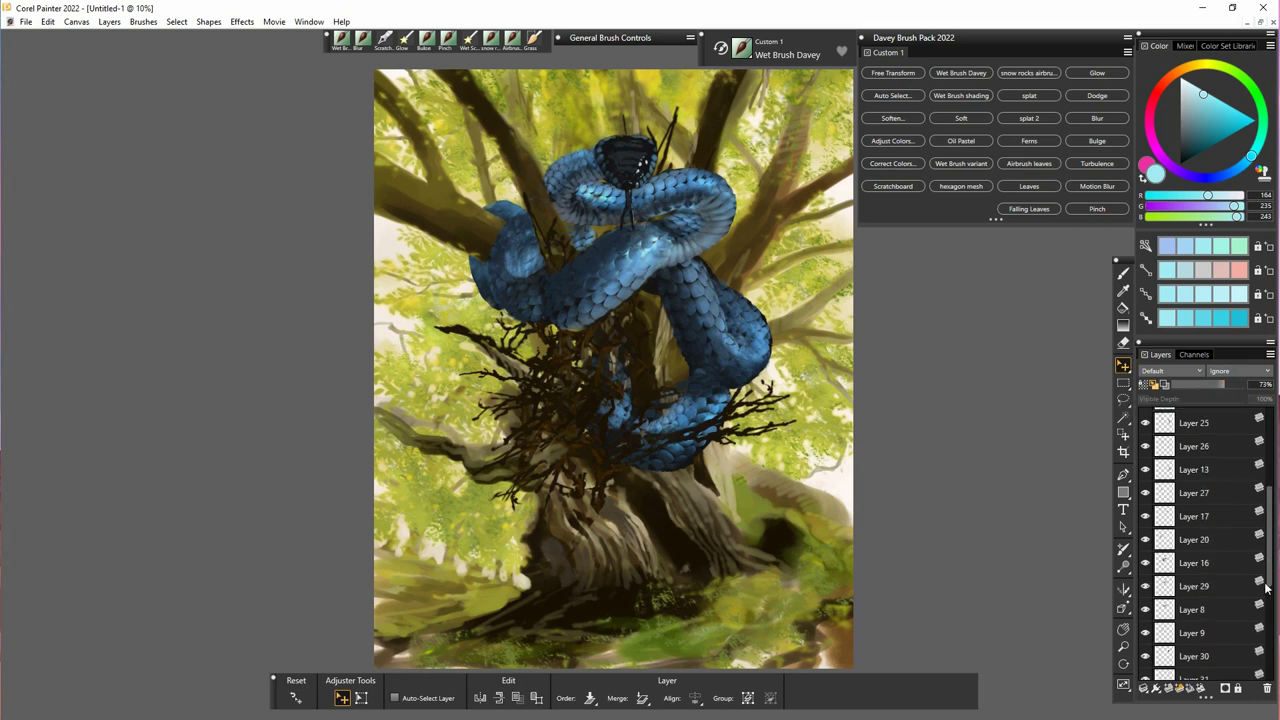
pyautogui.click(1145, 582)
pyautogui.click(1145, 582)
pyautogui.click(1194, 590)
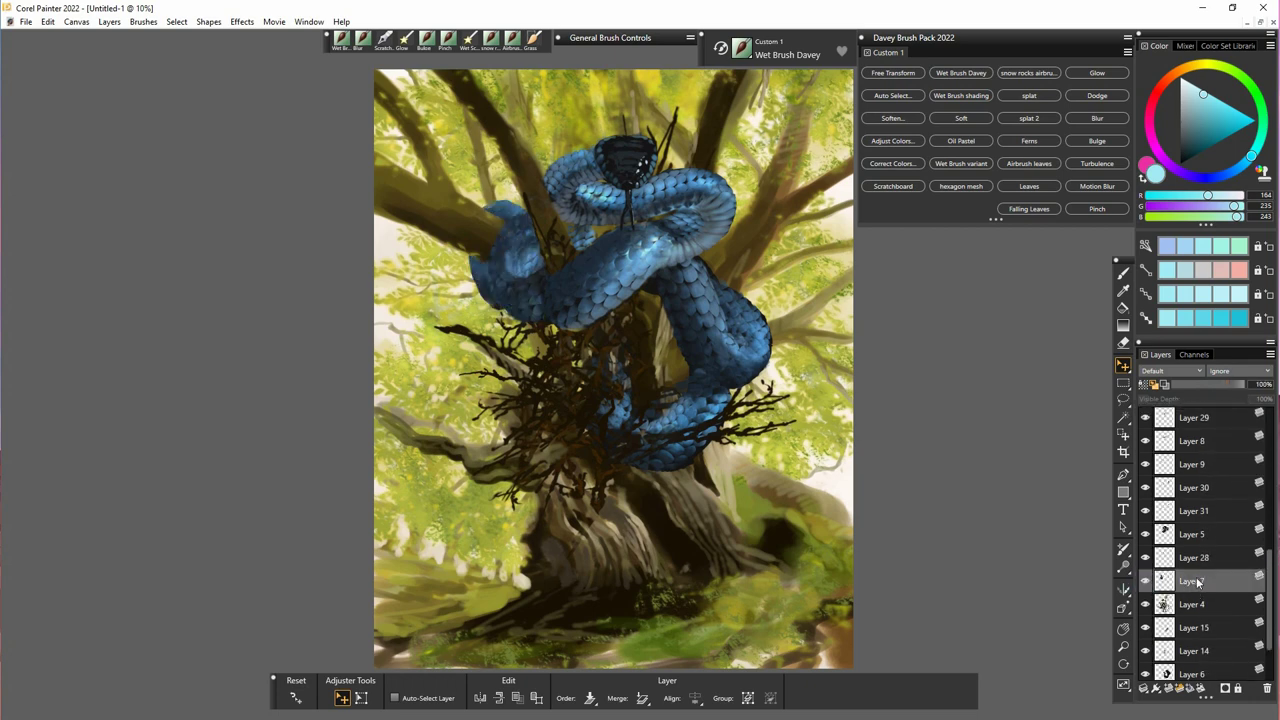
pyautogui.click(889, 119)
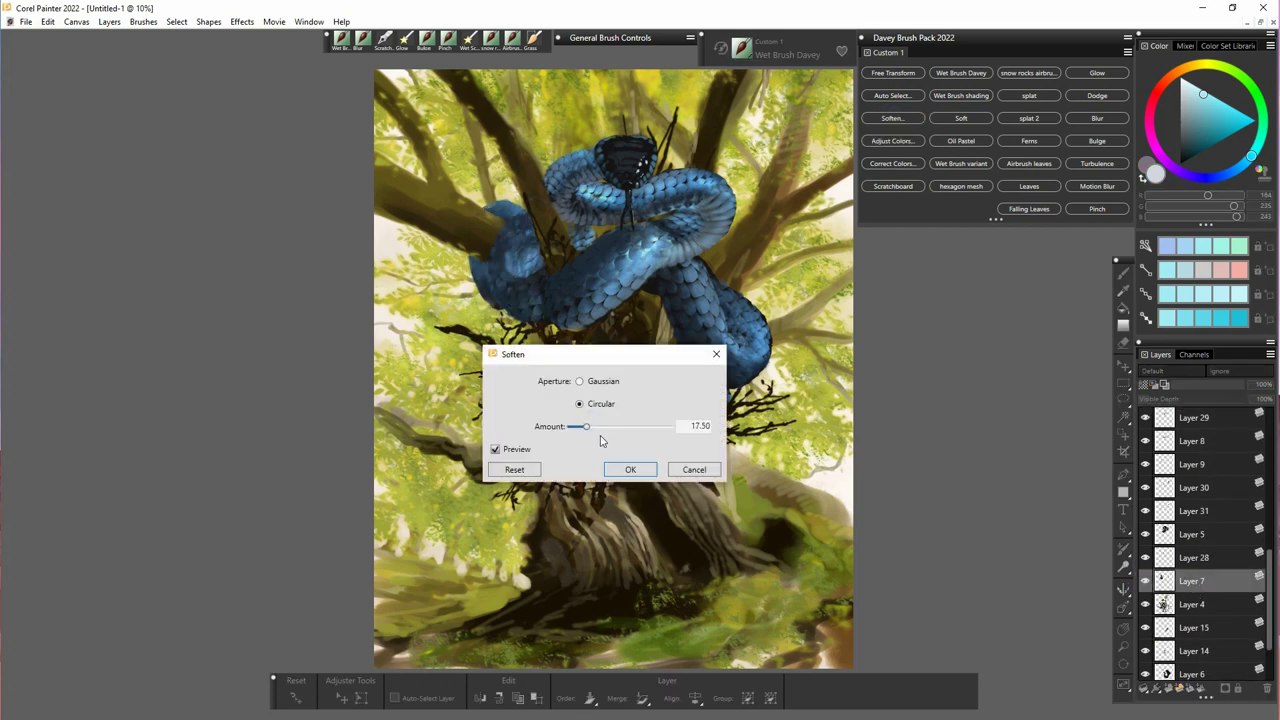
pyautogui.click(627, 470)
# - Duplicate Layer 5 in place and apply a Circular Soften of 27.40 to the original beneath the copy
pyautogui.click(1191, 536)
pyautogui.click(1145, 535)
pyautogui.click(1145, 535)
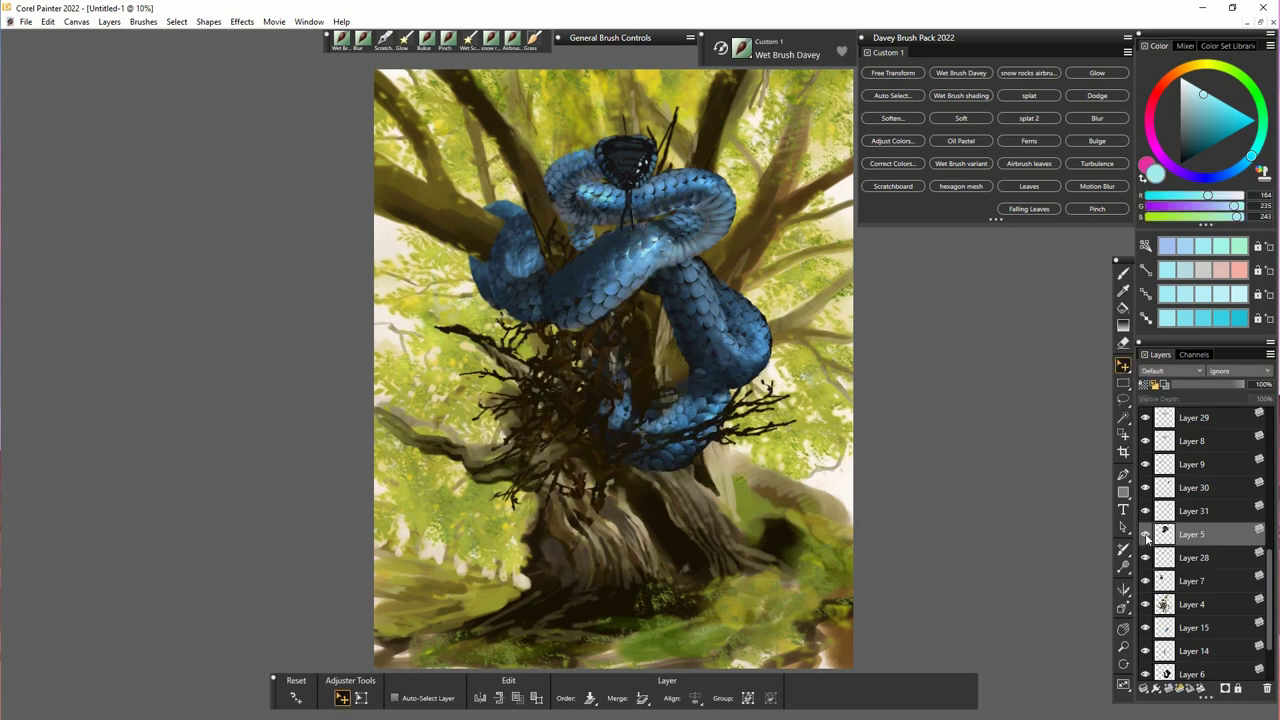
pyautogui.hotkey('ctrl', 'shift', 'v')
pyautogui.click(1192, 557)
pyautogui.click(889, 119)
pyautogui.moveTo(593, 426); pyautogui.dragTo(590, 432)
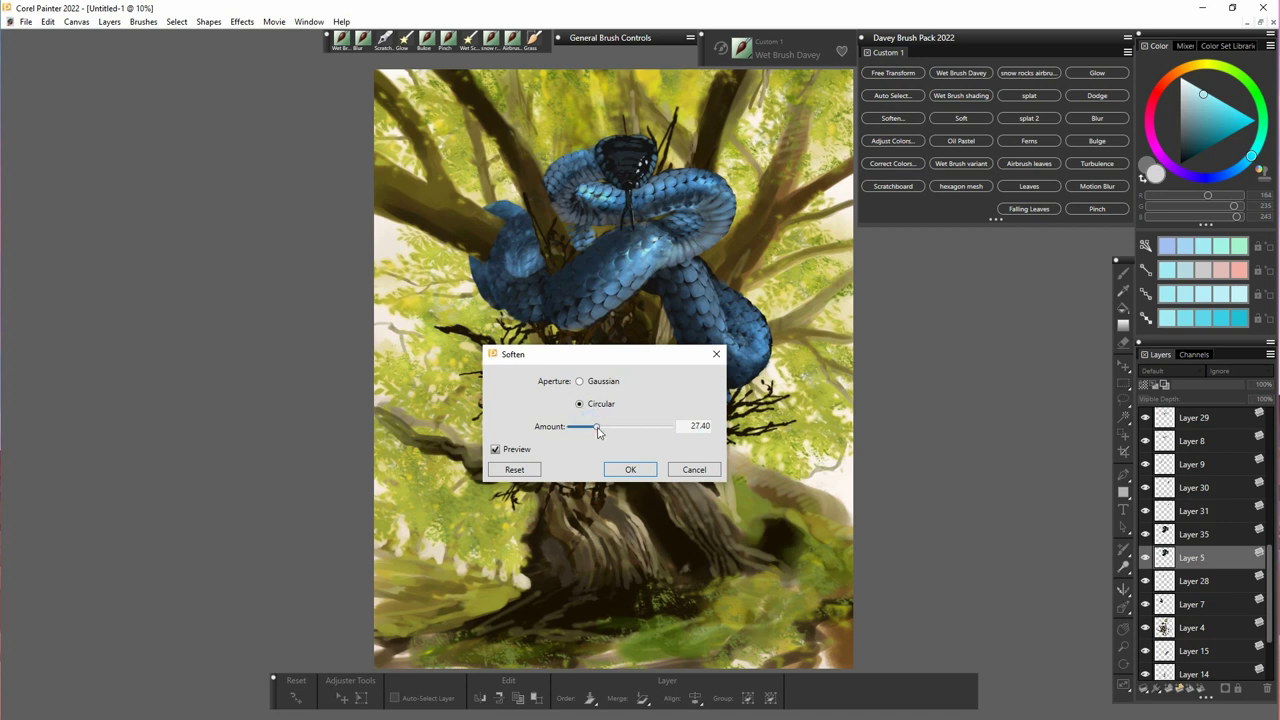
pyautogui.click(628, 470)
# - Merge the sharp Layer 35 copy with the softened Layer 5 and check the result on and off
pyautogui.click(1145, 559)
pyautogui.click(1192, 537)
pyautogui.hotkey('ctrl', 'e')
pyautogui.click(1145, 535)
pyautogui.click(1145, 535)
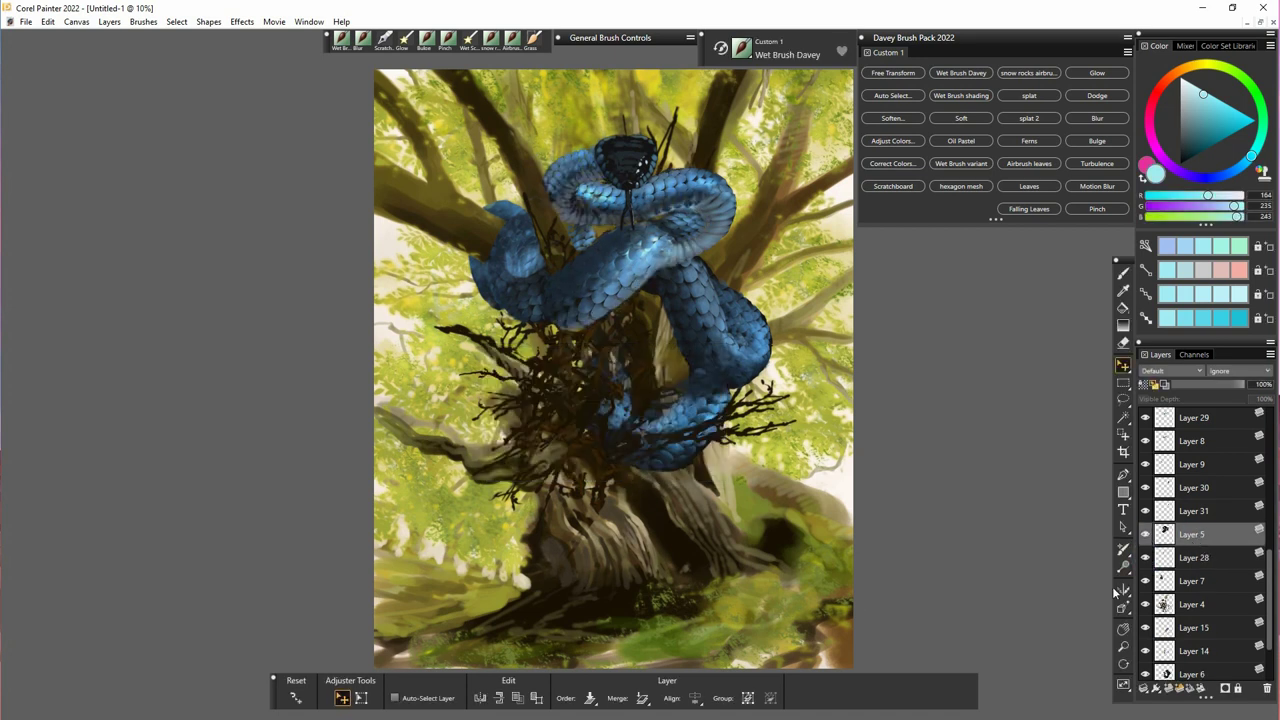
# - Duplicate Layer 6 in place and apply a Circular Soften of about 53 to the original beneath the copy
pyautogui.press('n')
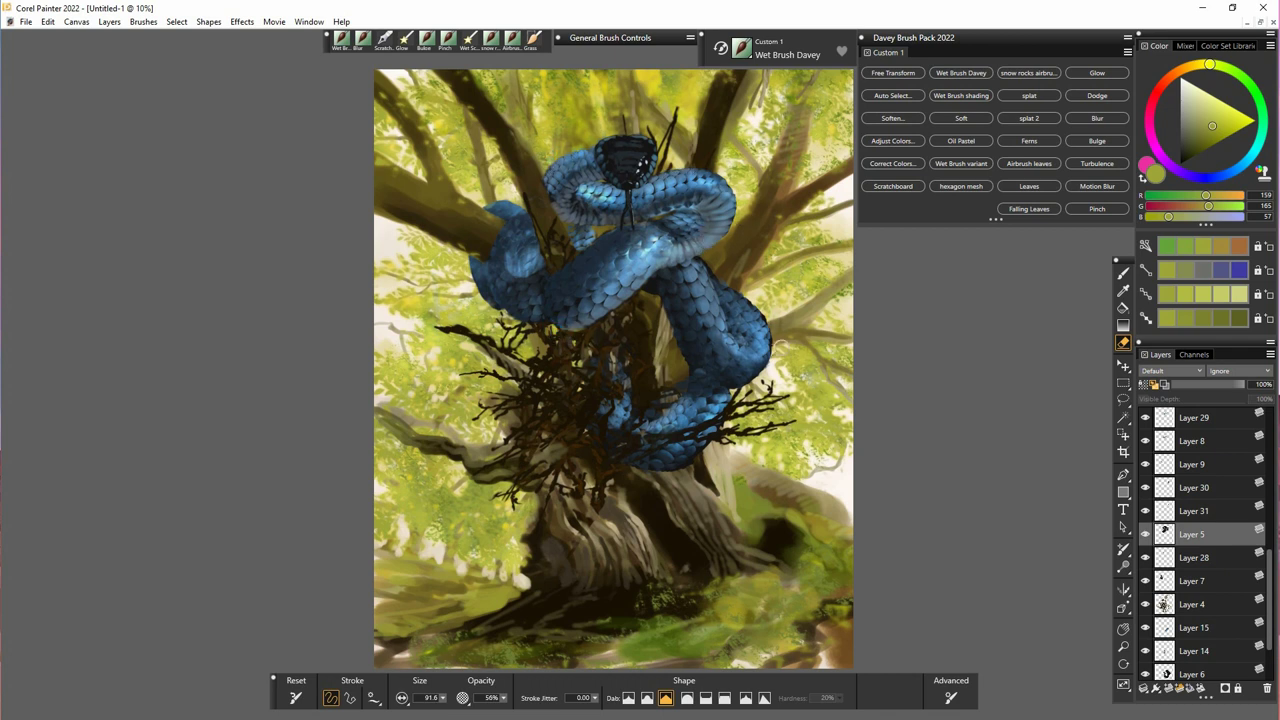
pyautogui.scroll(-3, 1188, 650)
pyautogui.click(1200, 598)
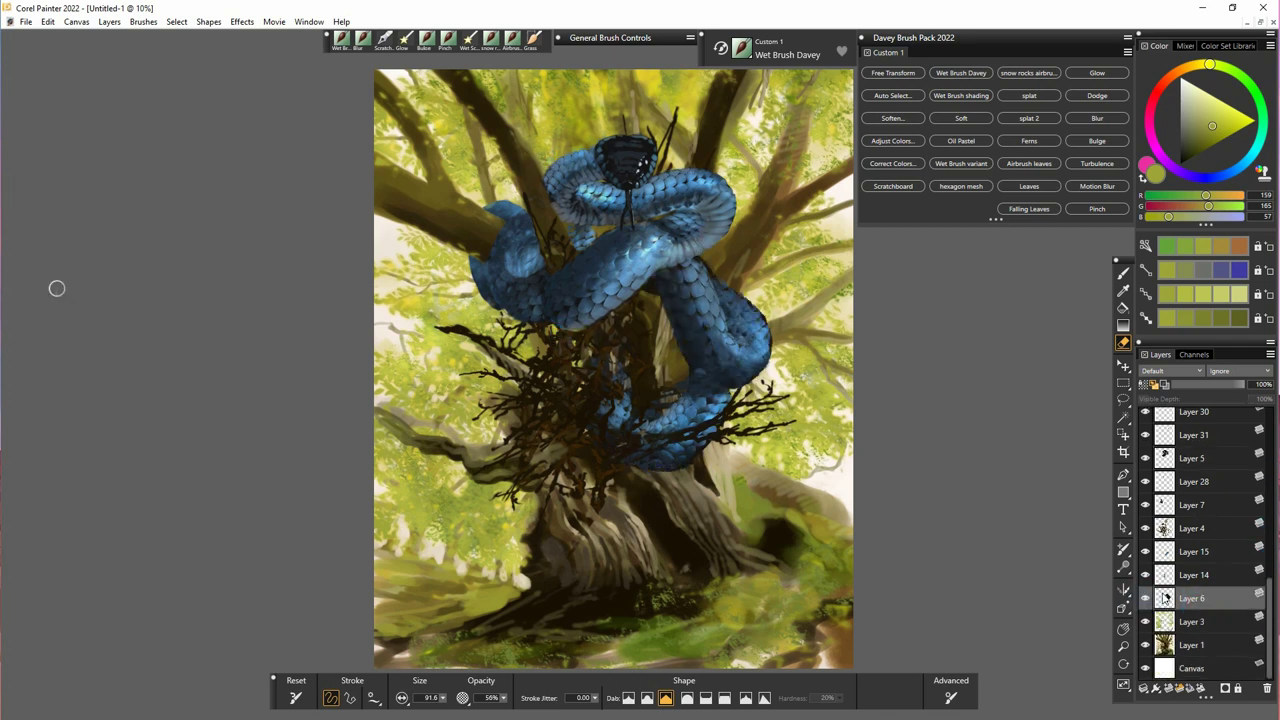
pyautogui.press('f')
pyautogui.hotkey('ctrl', 'shift', 'v')
pyautogui.click(1196, 619)
pyautogui.click(896, 119)
pyautogui.moveTo(895, 558); pyautogui.dragTo(939, 562)
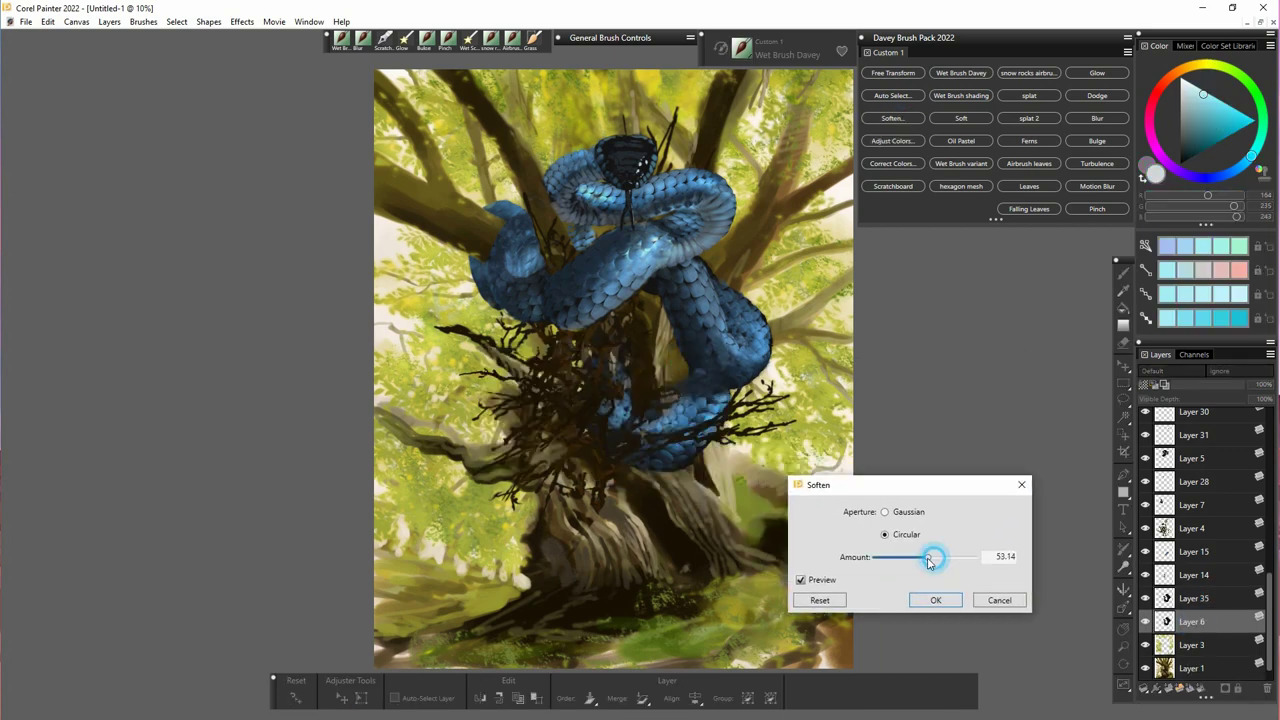
pyautogui.click(936, 600)
# - Lower the opacity of Layer 35 and the softened Layer 6, and merge the two layers
pyautogui.moveTo(1245, 386); pyautogui.dragTo(1205, 390)
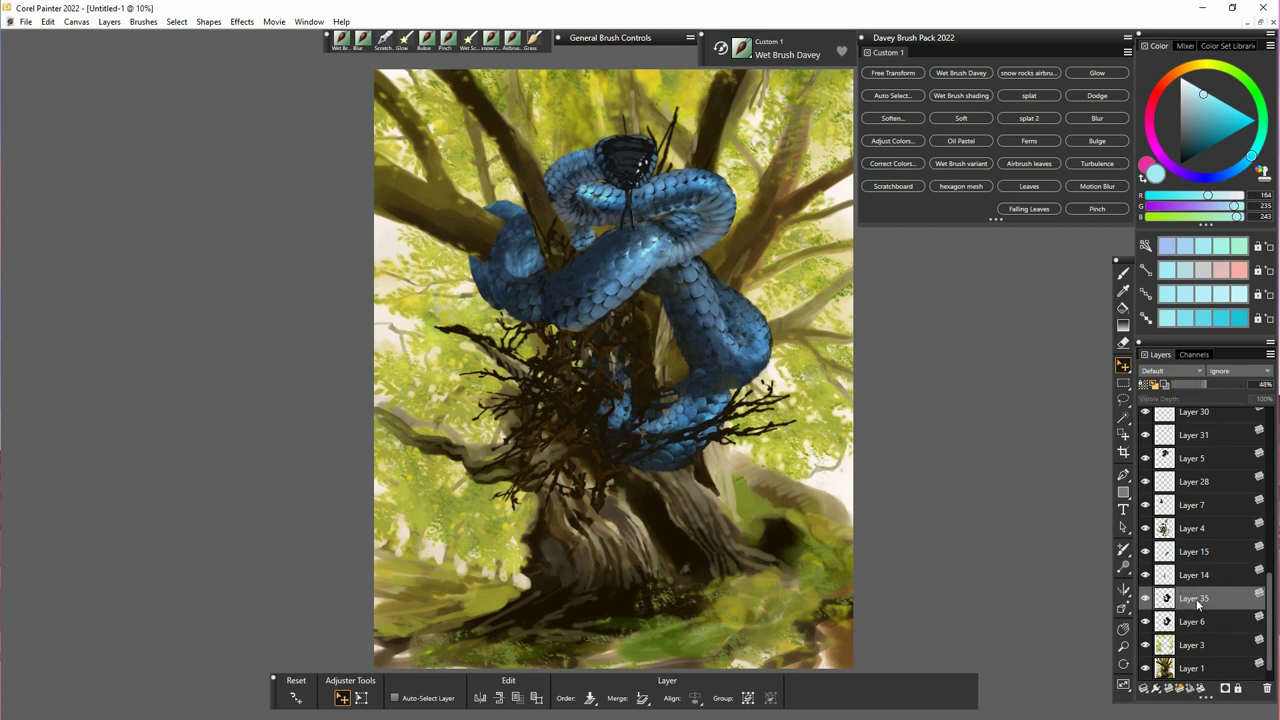
pyautogui.click(1180, 621)
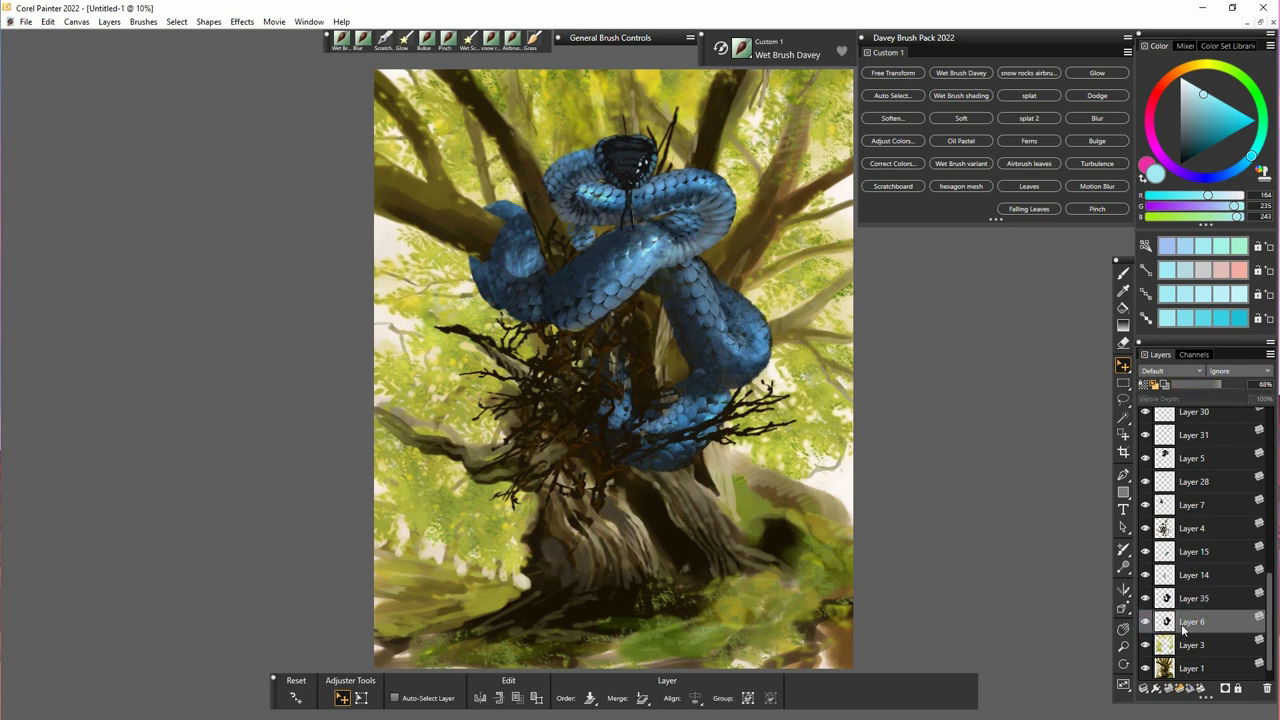
pyautogui.click(1192, 600)
pyautogui.hotkey('ctrl', 'e')
# - Duplicate the Layer 15 scales, trim them with the eraser and shift the copy over the lowest coil behind the branches
pyautogui.click(1188, 584)
pyautogui.click(1188, 563)
pyautogui.click(1146, 562)
pyautogui.click(1147, 563)
pyautogui.press('n')
pyautogui.moveTo(648, 390); pyautogui.dragTo(662, 419)
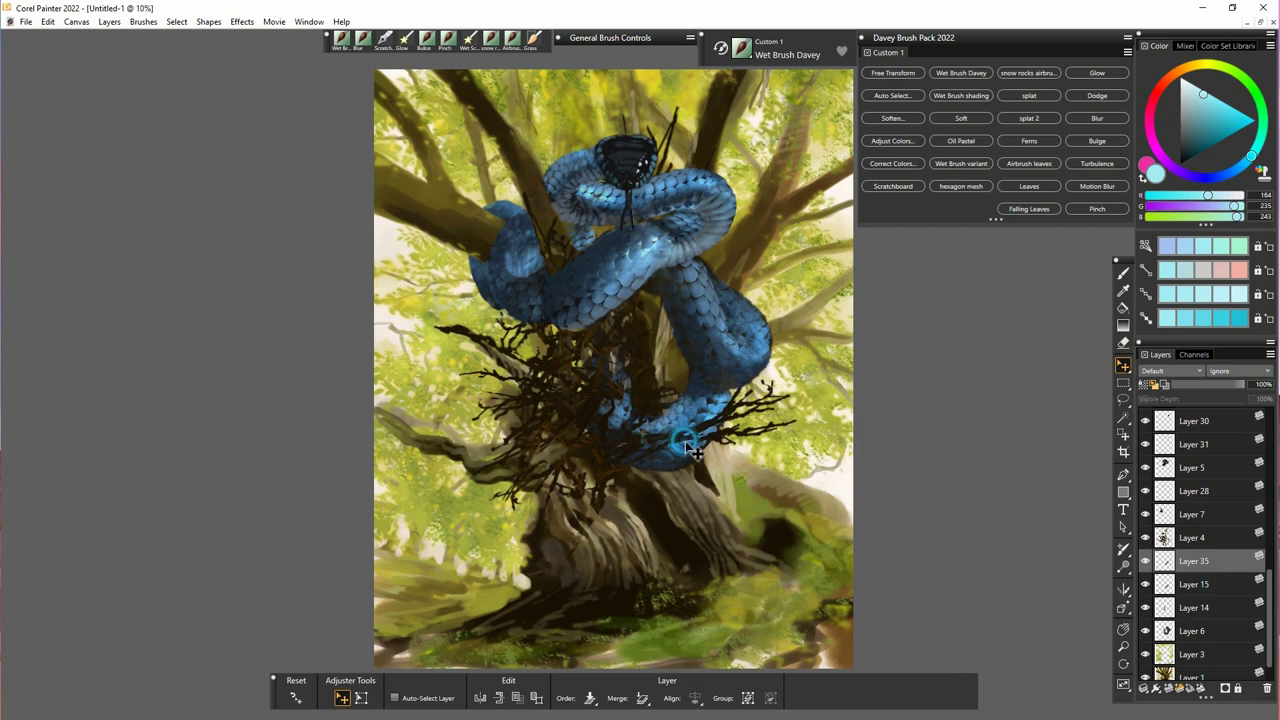
pyautogui.moveTo(685, 441)
pyautogui.mouseDown()
pyautogui.moveTo(686, 470)
pyautogui.moveTo(687, 450)
pyautogui.moveTo(675, 454)
pyautogui.moveTo(701, 441)
pyautogui.moveTo(677, 447)
pyautogui.mouseUp()
# - Compare the duplicated lowest-coil scales on and off and set their layer's opacity to 62%
pyautogui.click(1146, 562)
pyautogui.click(1146, 562)
pyautogui.moveTo(1243, 384); pyautogui.dragTo(1216, 384)
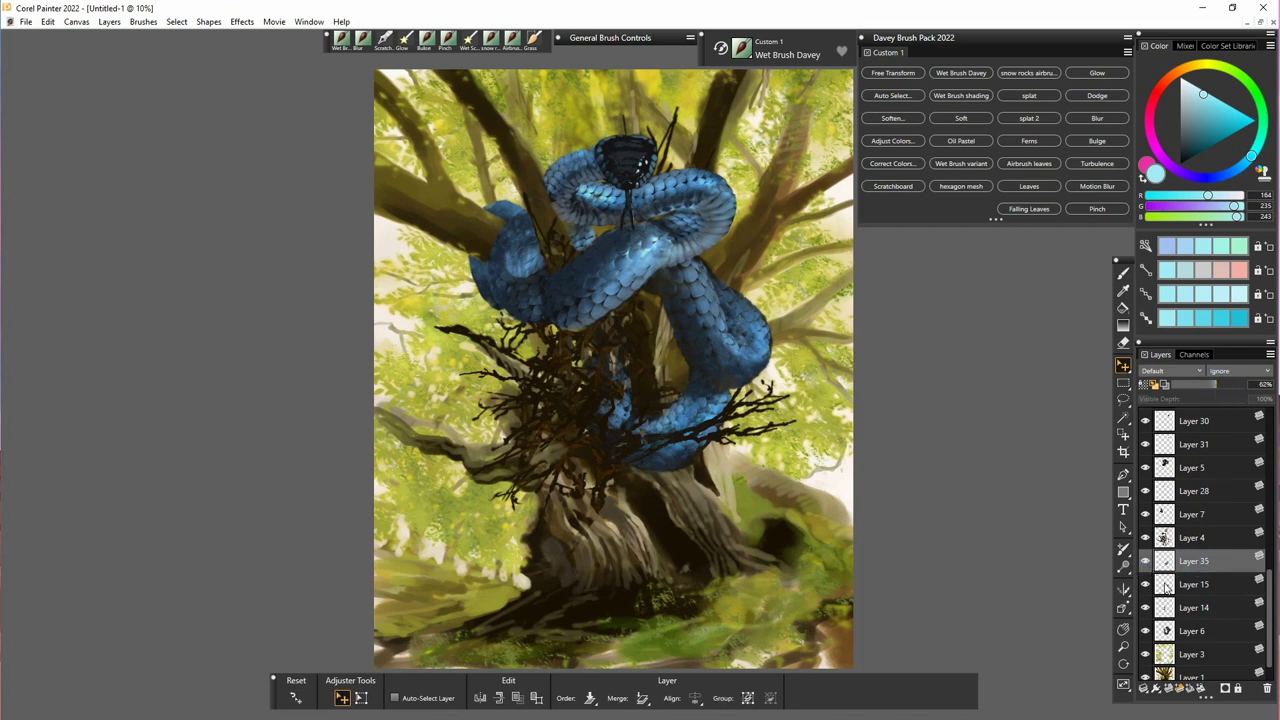
# - Set Layer 35's opacity to 52%, compare it on and off, and merge Layers 35 and 15 down into Layer 14
pyautogui.click(1208, 385)
pyautogui.click(1144, 584)
pyautogui.click(1195, 561)
pyautogui.click(1144, 562)
pyautogui.click(1144, 562)
pyautogui.click(1123, 343)
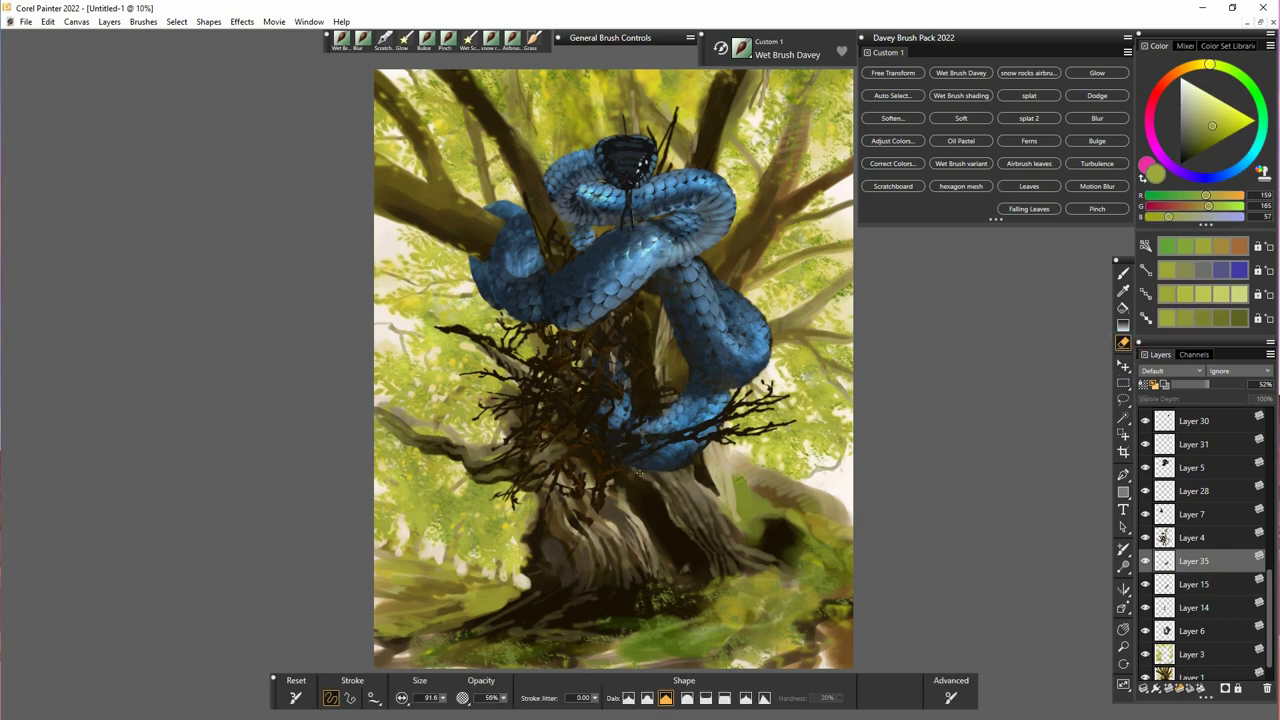
pyautogui.hotkey('ctrl', 'e')
pyautogui.click(1206, 565)
pyautogui.hotkey('ctrl', 'e')
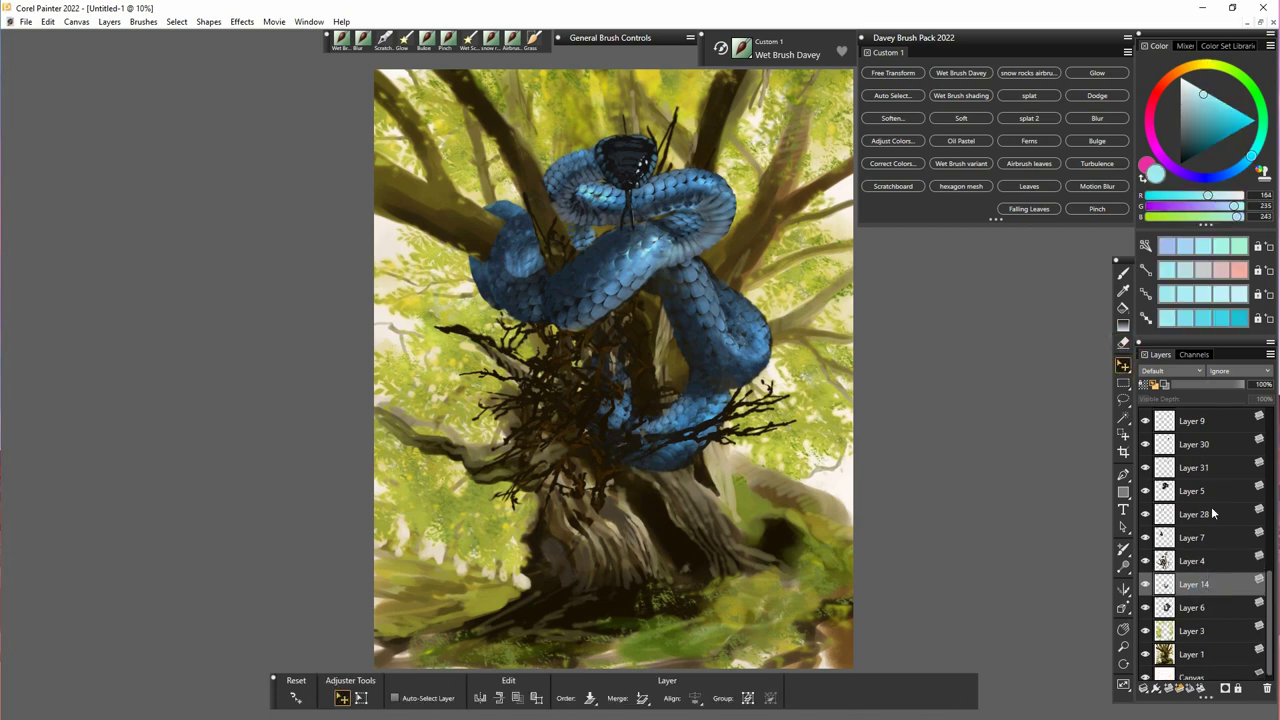
# - Move Layer 28 beneath Layer 4, directly above Layer 14, and delete it
pyautogui.click(1189, 518)
pyautogui.click(1145, 516)
pyautogui.moveTo(1200, 516); pyautogui.dragTo(1206, 565)
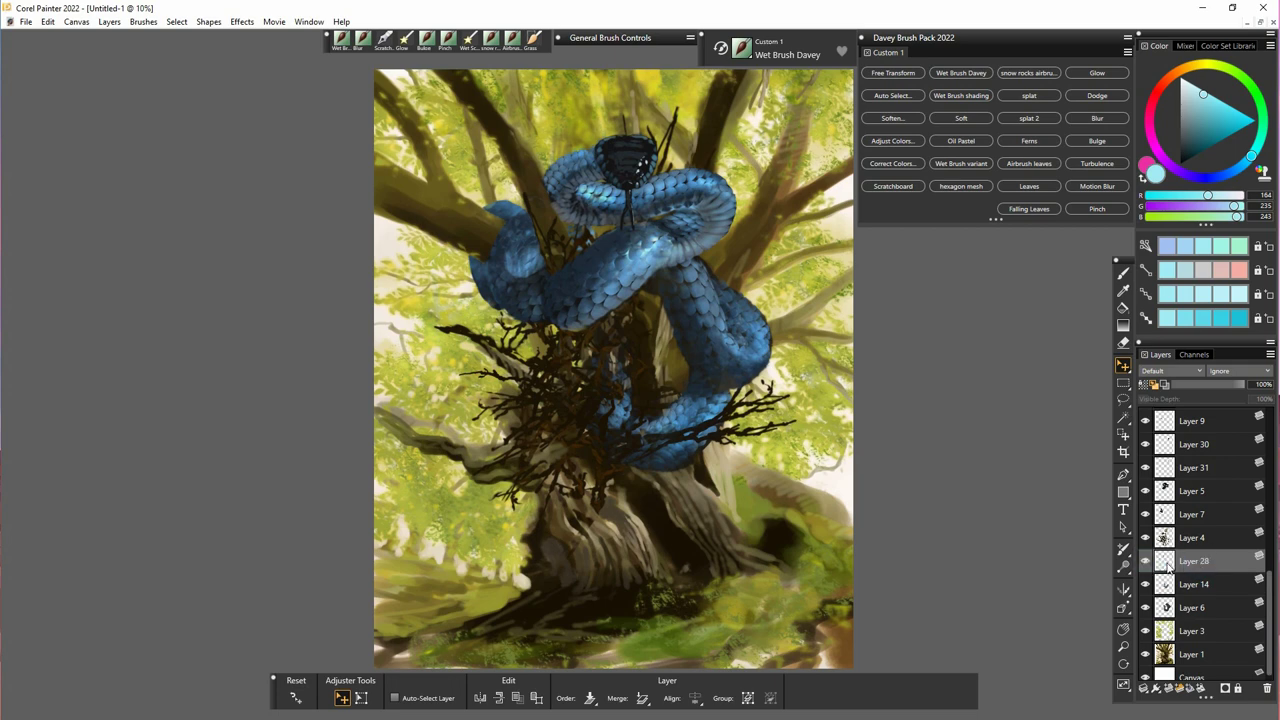
pyautogui.press('Delete')
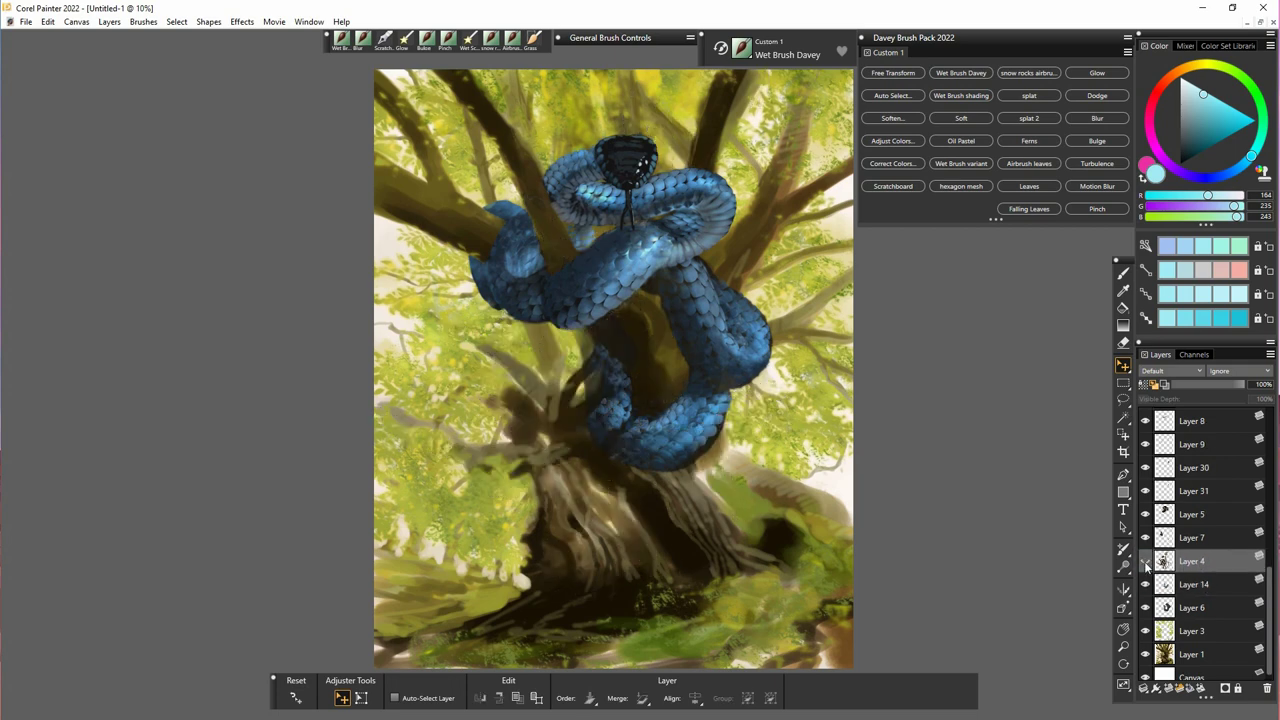
# - Copy the lassoed left-hand branches of Layer 4 to a new layer and move the copy beside the snake's upper right coil
pyautogui.click(1146, 563)
pyautogui.click(1123, 399)
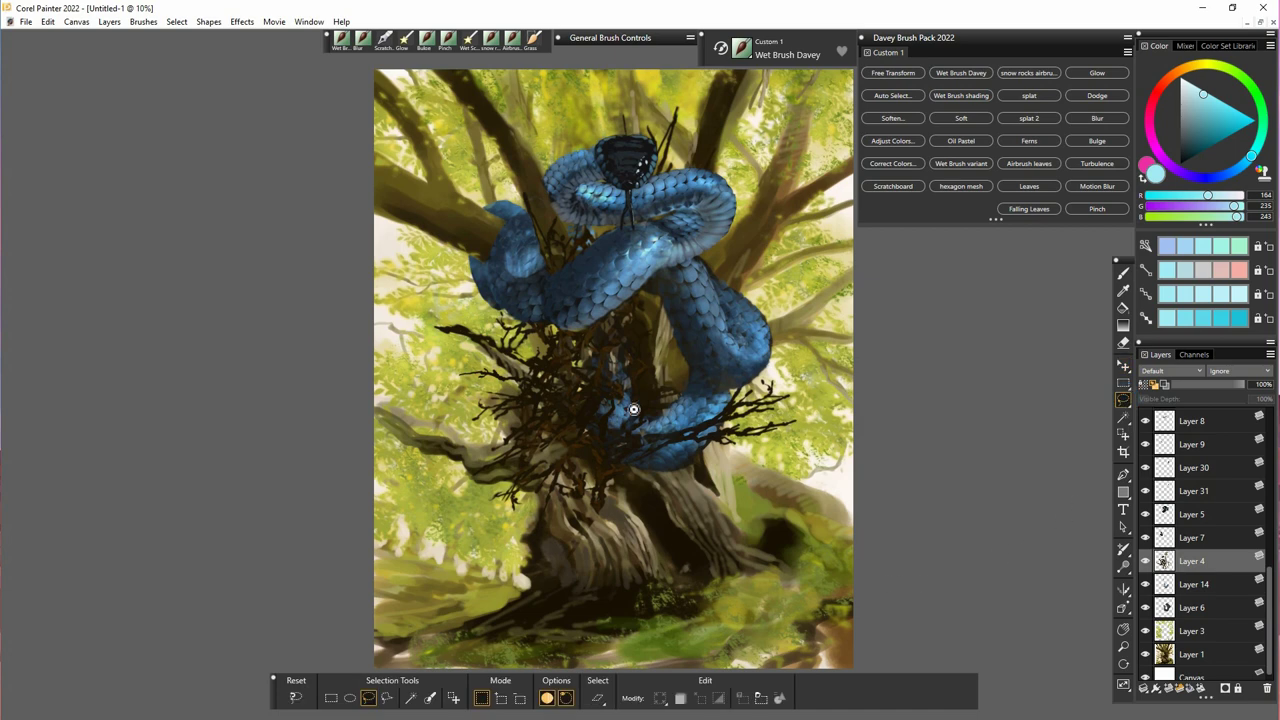
pyautogui.moveTo(564, 445)
pyautogui.mouseDown()
pyautogui.moveTo(549, 363)
pyautogui.moveTo(523, 320)
pyautogui.moveTo(502, 424)
pyautogui.mouseUp()
pyautogui.hotkey('ctrl', 'c')
pyautogui.hotkey('ctrl', 'shift', 'v')
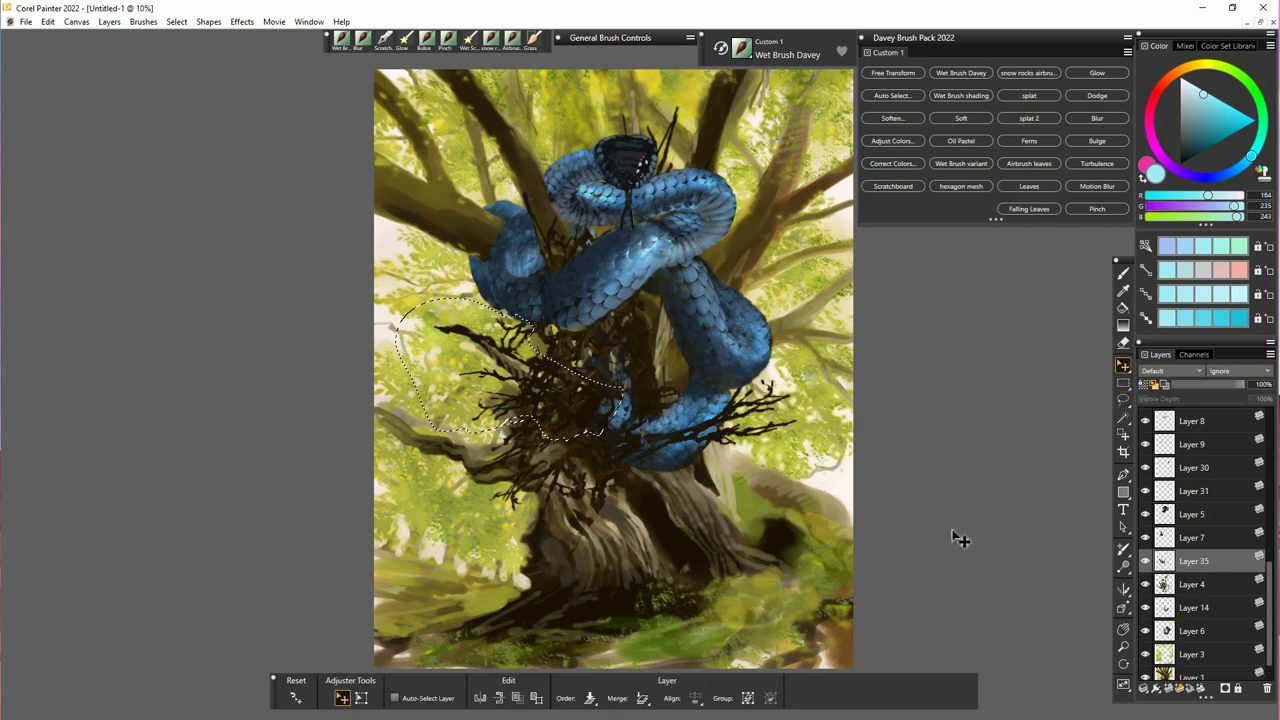
pyautogui.moveTo(570, 402); pyautogui.dragTo(726, 244)
# - Distort the copied branches so they rise steeply to the right of the snake's head, and compare Layer 35 on and off
pyautogui.click(361, 698)
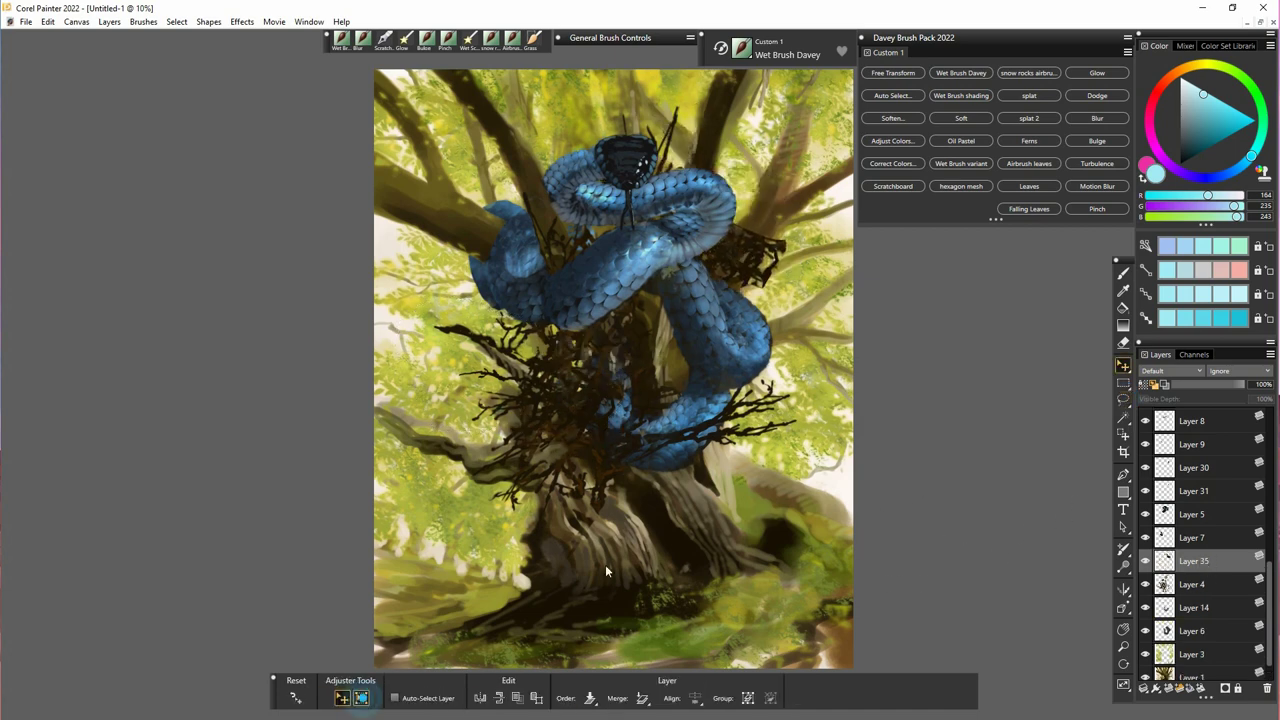
pyautogui.moveTo(786, 308); pyautogui.dragTo(798, 99)
pyautogui.moveTo(744, 332); pyautogui.dragTo(843, 318)
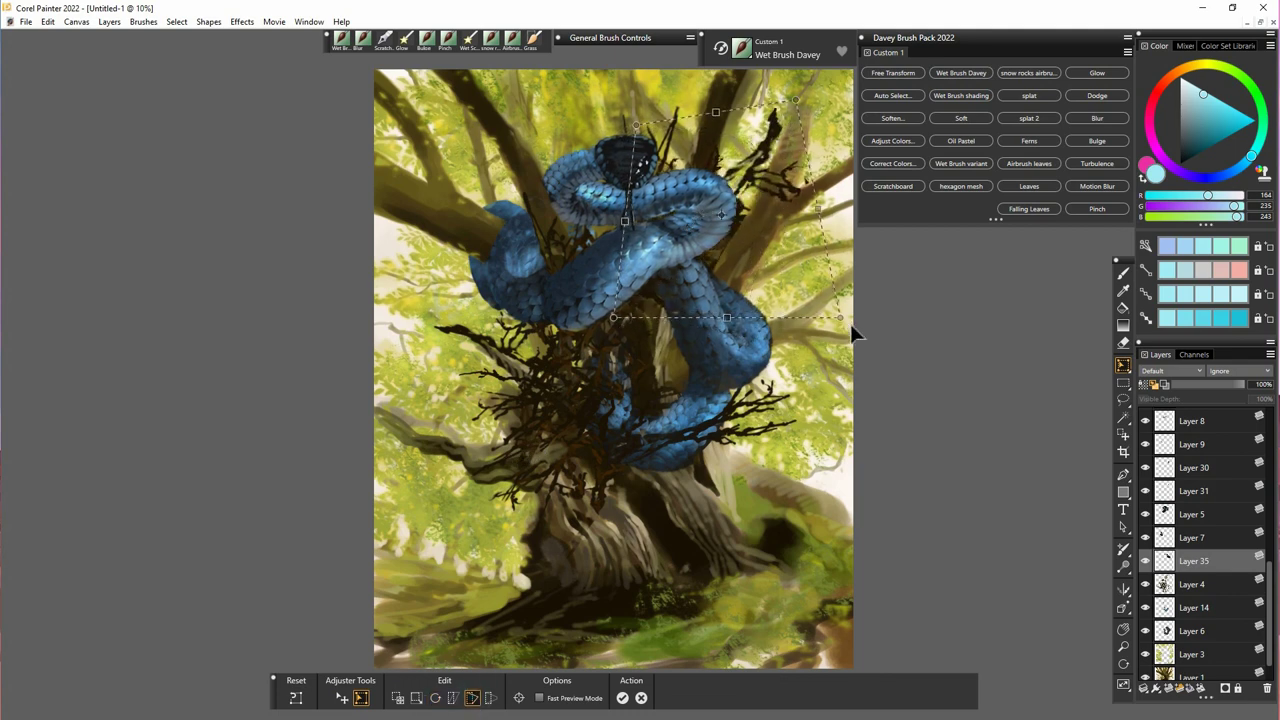
pyautogui.moveTo(796, 100); pyautogui.dragTo(812, 71)
pyautogui.moveTo(833, 318); pyautogui.dragTo(827, 315)
pyautogui.moveTo(614, 318); pyautogui.dragTo(580, 362)
pyautogui.moveTo(636, 125); pyautogui.dragTo(673, 152)
pyautogui.click(622, 698)
pyautogui.moveTo(737, 217)
pyautogui.mouseDown()
pyautogui.moveTo(755, 236)
pyautogui.moveTo(757, 202)
pyautogui.moveTo(766, 207)
pyautogui.mouseUp()
pyautogui.press('n')
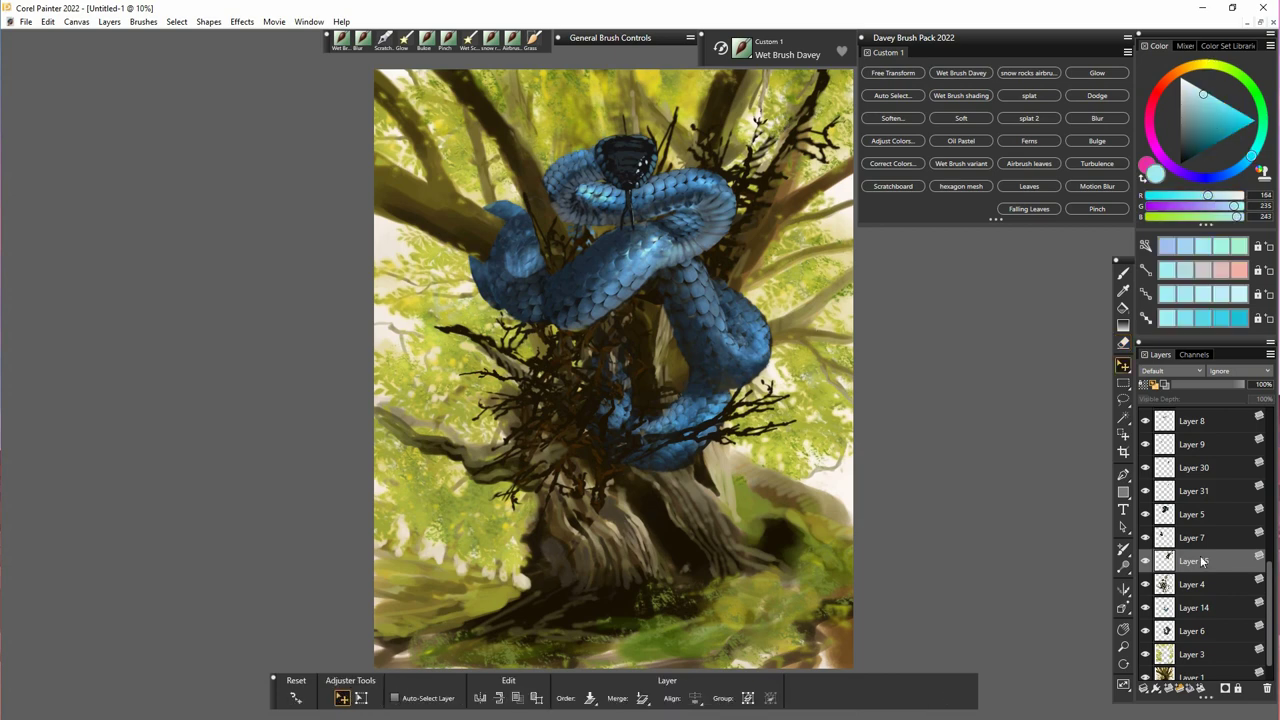
pyautogui.click(1145, 561)
pyautogui.click(1145, 561)
# - Paste another copy of the branches, place it behind and above the snake's head, and erase its excess around the head
pyautogui.hotkey('ctrl', 'shift', 'v')
pyautogui.moveTo(838, 205); pyautogui.dragTo(742, 148)
pyautogui.press('n')
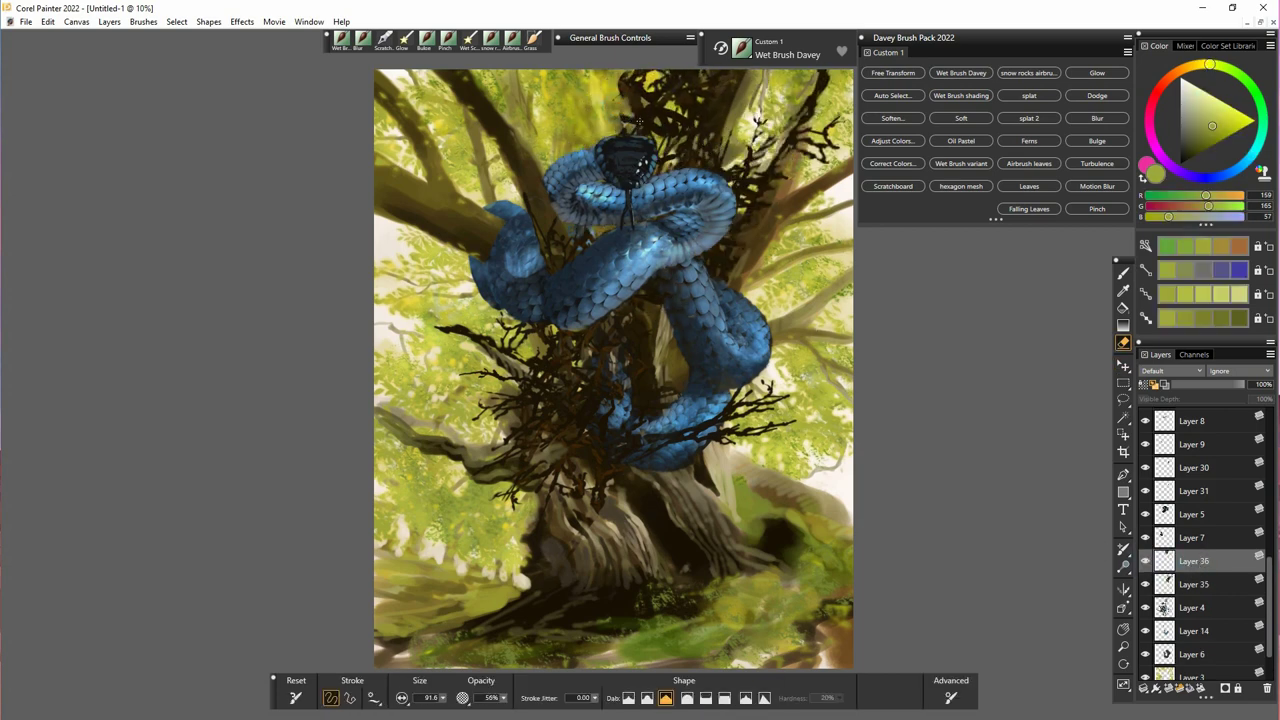
pyautogui.moveTo(657, 116)
pyautogui.mouseDown()
pyautogui.moveTo(640, 96)
pyautogui.moveTo(685, 119)
pyautogui.mouseUp()
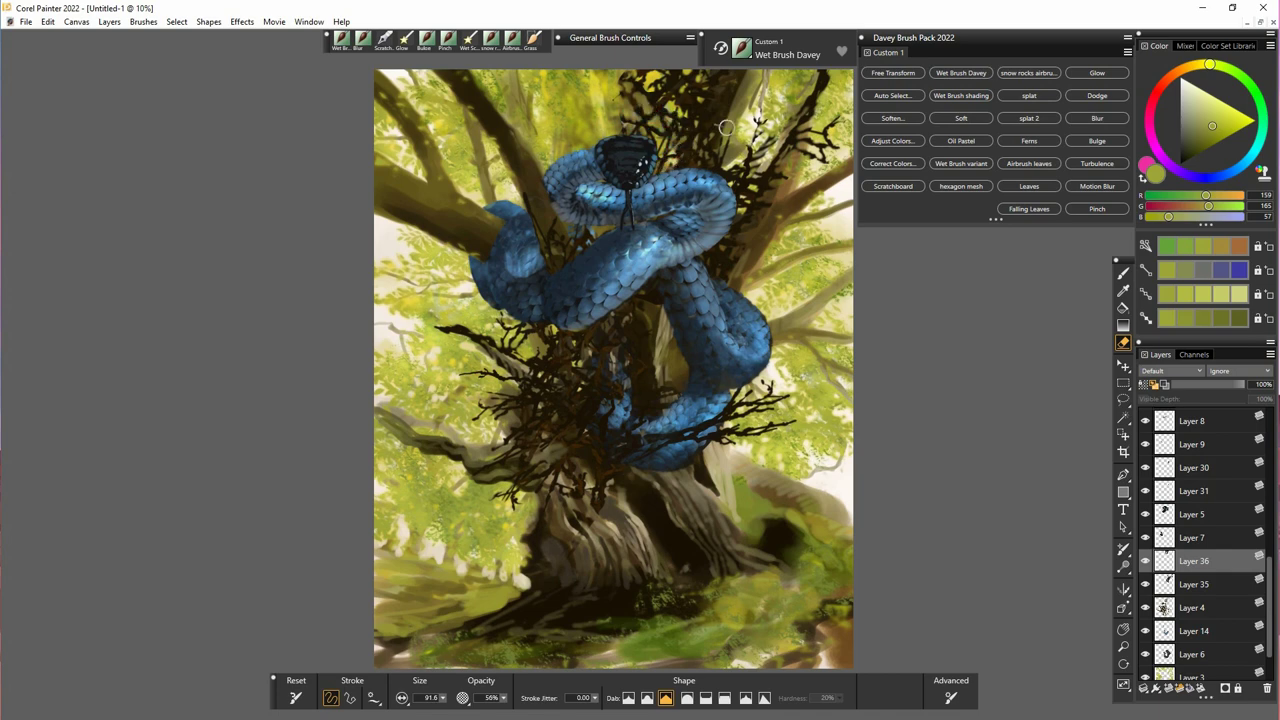
# - Set Layer 36's opacity to 93% and apply a Circular Soften of about 18.82 to its branches
pyautogui.click(1205, 562)
pyautogui.moveTo(1218, 386); pyautogui.dragTo(1236, 388)
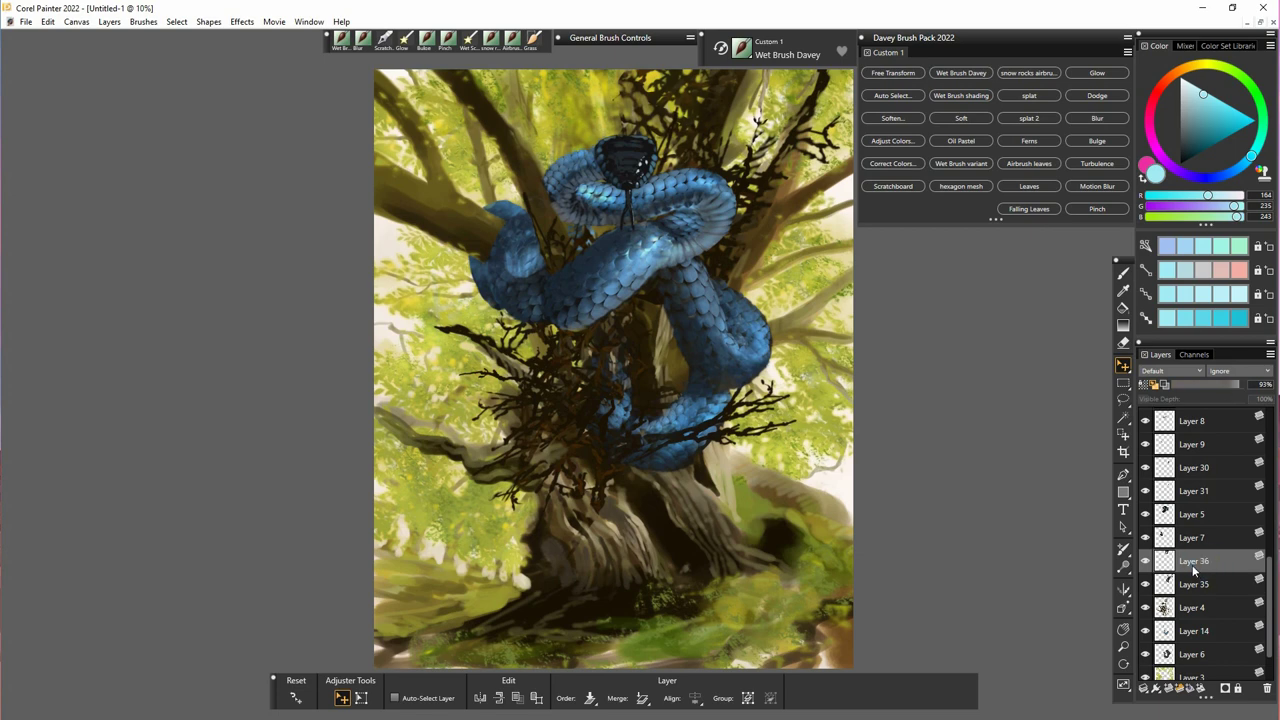
pyautogui.click(892, 118)
pyautogui.moveTo(600, 426); pyautogui.dragTo(586, 437)
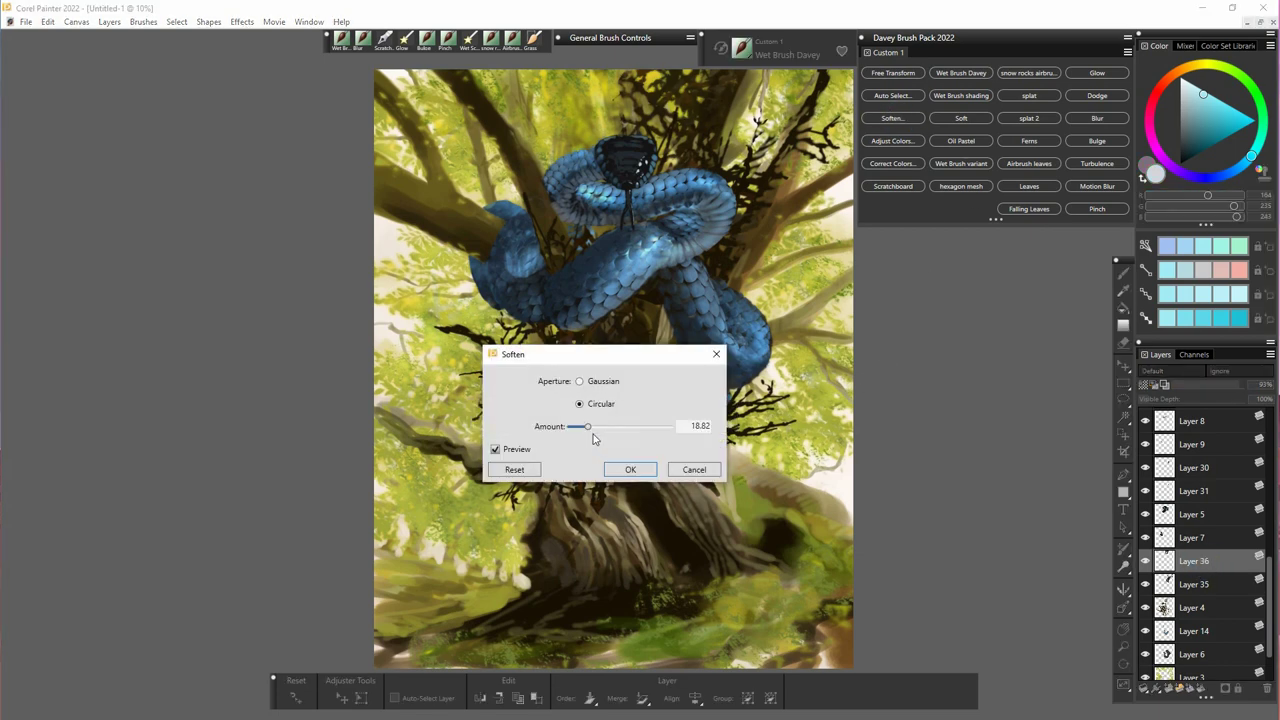
pyautogui.click(630, 469)
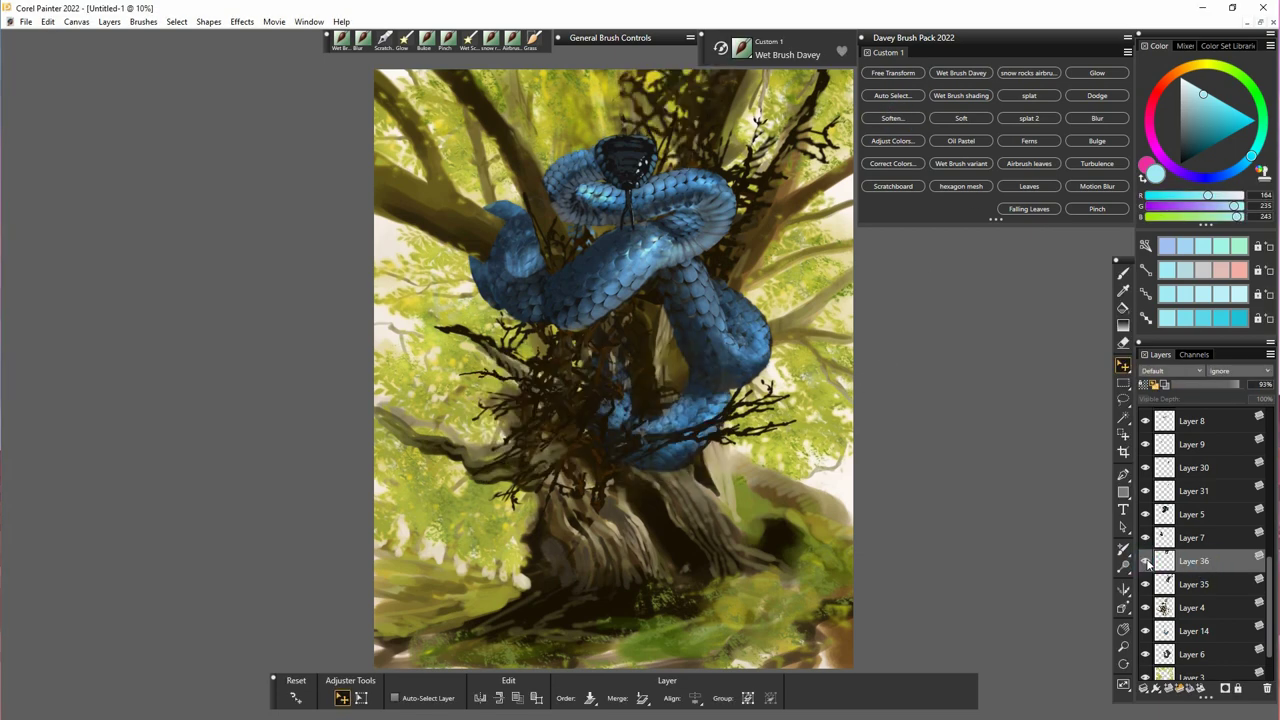
# - Copy the lassoed lower edge of Layer 5's central coil to a new layer and skew the copy slightly to fit the coil
pyautogui.click(1193, 514)
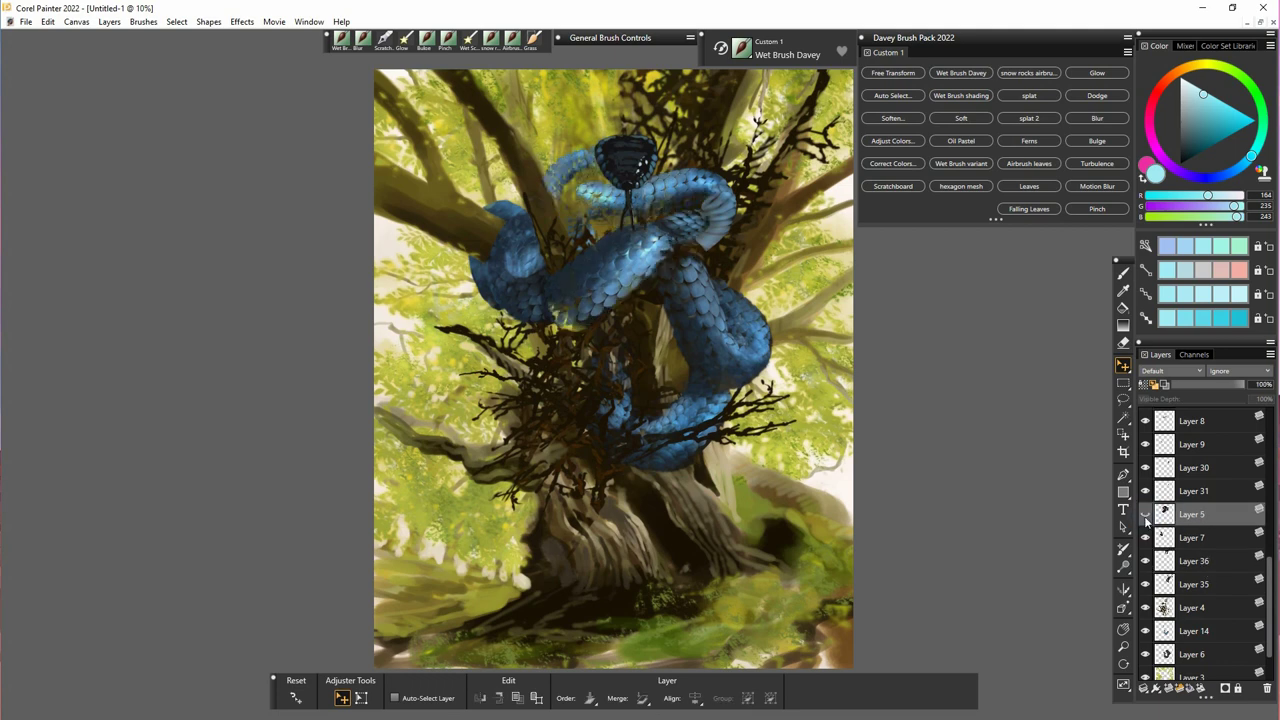
pyautogui.click(1124, 401)
pyautogui.moveTo(667, 275); pyautogui.dragTo(573, 338)
pyautogui.hotkey('ctrl', 'c')
pyautogui.hotkey('ctrl', 'shift', 'v')
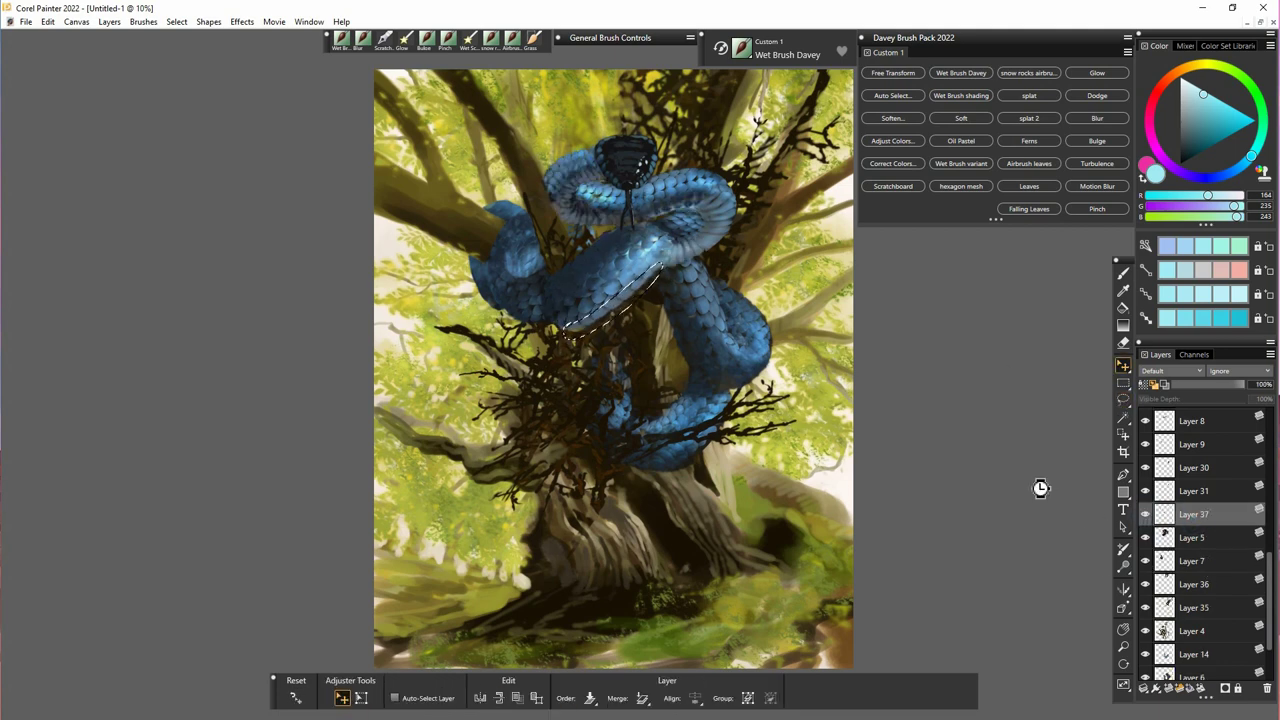
pyautogui.click(365, 699)
pyautogui.moveTo(617, 340); pyautogui.dragTo(612, 340)
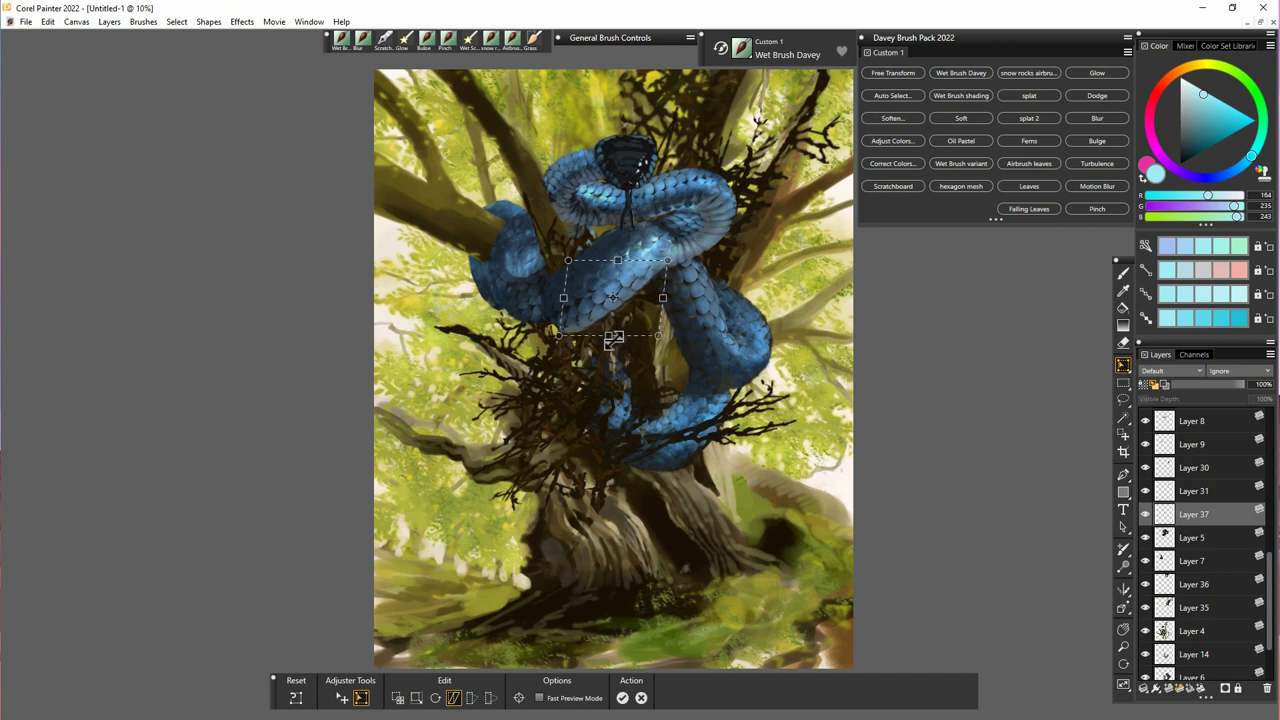
pyautogui.moveTo(619, 262); pyautogui.dragTo(613, 264)
pyautogui.moveTo(664, 301); pyautogui.dragTo(646, 316)
pyautogui.press('Return')
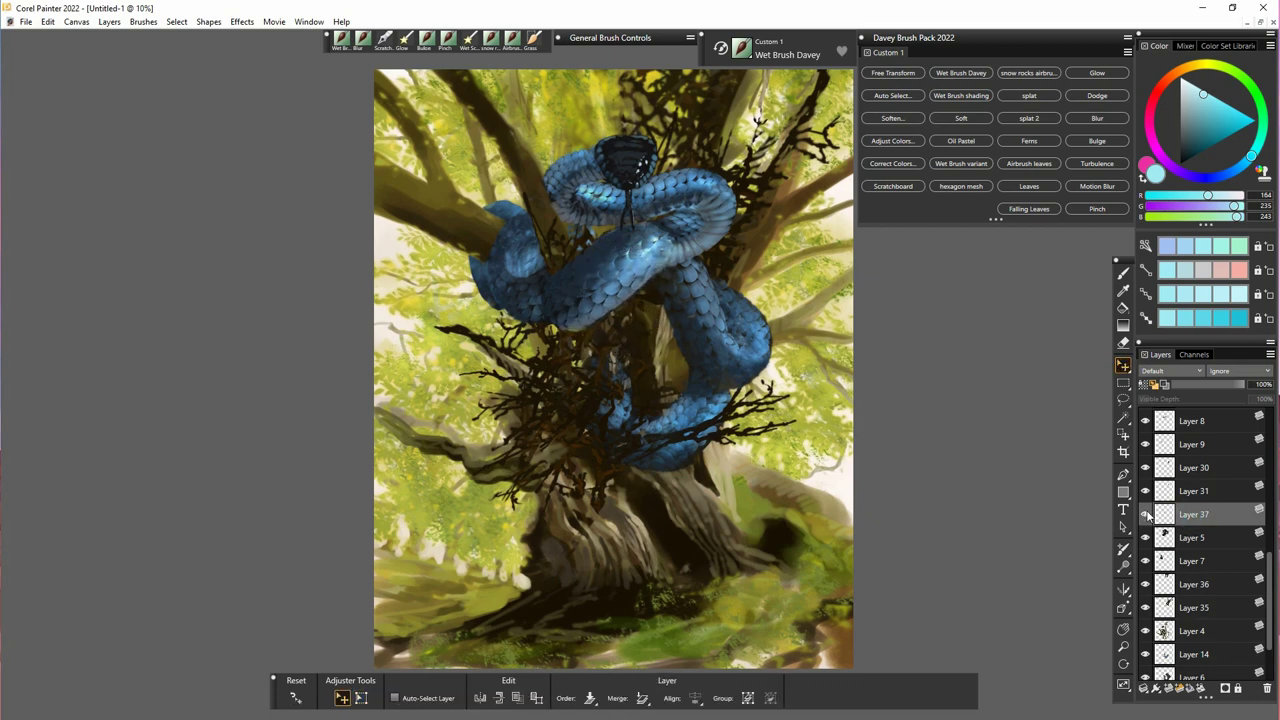
# - Move the Layer 35 branches down over the lower right coils and raise the layer to just below Layer 22
pyautogui.click(1188, 607)
pyautogui.moveTo(768, 276); pyautogui.dragTo(745, 445)
pyautogui.moveTo(1204, 609); pyautogui.dragTo(1201, 450)
pyautogui.moveTo(697, 436)
pyautogui.mouseDown()
pyautogui.moveTo(699, 460)
pyautogui.moveTo(679, 435)
pyautogui.mouseUp()
# - Erase the excess twigs of Layer 35 over the lower coils and paint pale highlights along the remaining branch
pyautogui.press('n')
pyautogui.moveTo(697, 348); pyautogui.dragTo(667, 459)
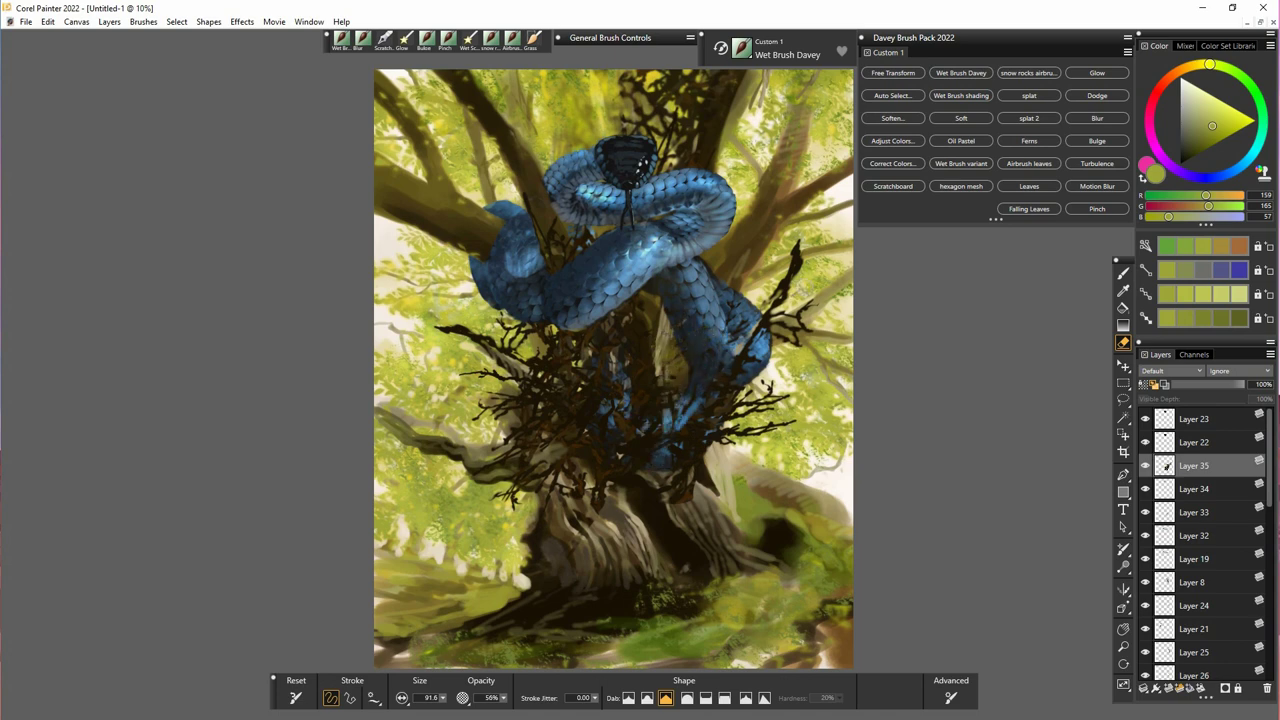
pyautogui.moveTo(698, 395)
pyautogui.mouseDown()
pyautogui.moveTo(670, 456)
pyautogui.moveTo(676, 410)
pyautogui.moveTo(638, 452)
pyautogui.moveTo(655, 449)
pyautogui.mouseUp()
pyautogui.click(442, 698)
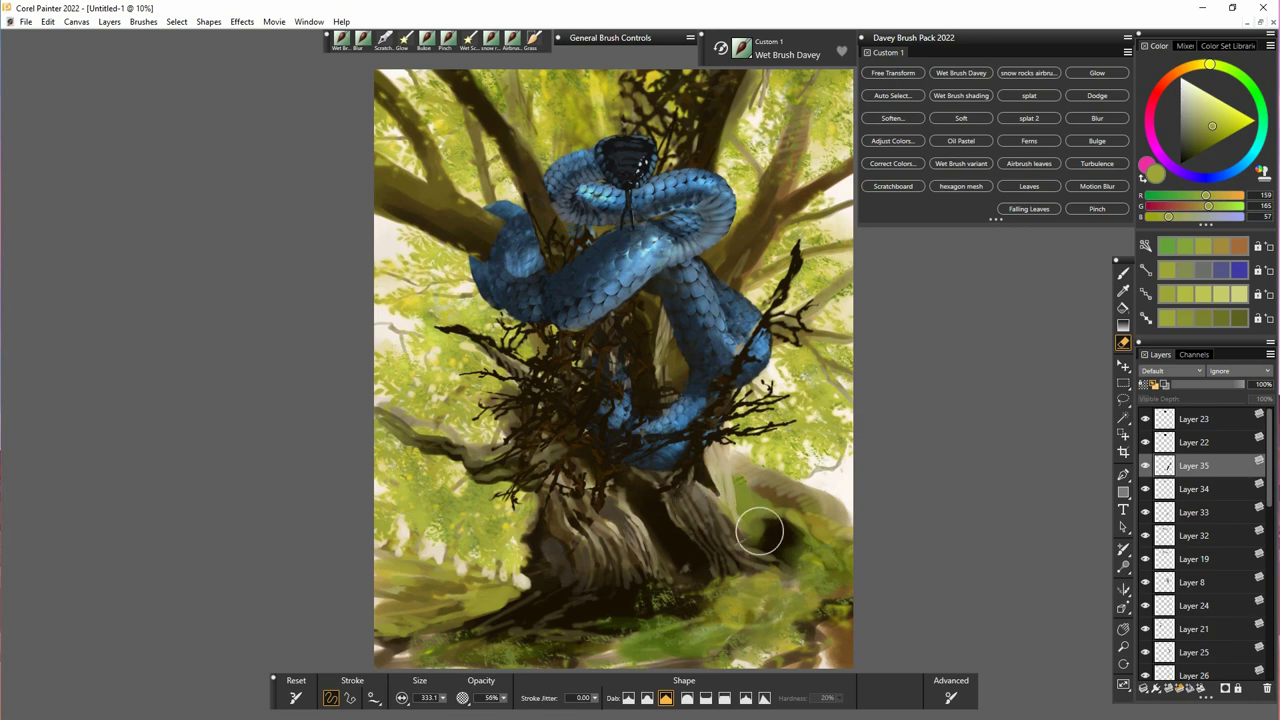
pyautogui.click(1123, 272)
pyautogui.moveTo(707, 417)
pyautogui.mouseDown()
pyautogui.moveTo(791, 269)
pyautogui.moveTo(721, 367)
pyautogui.mouseUp()
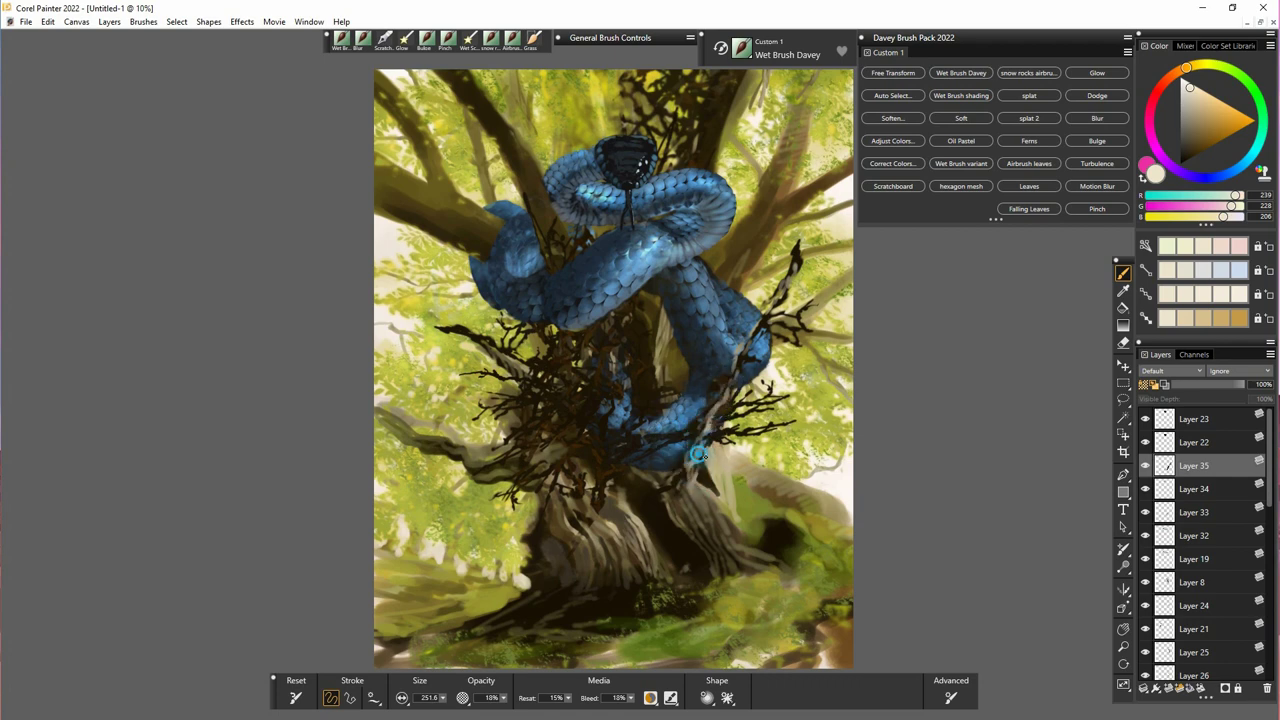
# - Copy the lassoed Layer 4 branches around the lowest coil to a new layer and place that layer just above Layer 35
pyautogui.moveTo(1268, 476); pyautogui.dragTo(1199, 509)
pyautogui.moveTo(1269, 504); pyautogui.dragTo(1271, 653)
pyautogui.click(1146, 626)
pyautogui.click(1146, 626)
pyautogui.click(1162, 626)
pyautogui.click(1123, 399)
pyautogui.moveTo(643, 430)
pyautogui.mouseDown()
pyautogui.moveTo(651, 488)
pyautogui.moveTo(666, 411)
pyautogui.mouseUp()
pyautogui.hotkey('ctrl', 'c')
pyautogui.hotkey('ctrl', 'shift', 'v')
pyautogui.moveTo(1189, 622)
pyautogui.mouseDown()
pyautogui.moveTo(1211, 423)
pyautogui.moveTo(1213, 482)
pyautogui.mouseUp()
pyautogui.click(1193, 512)
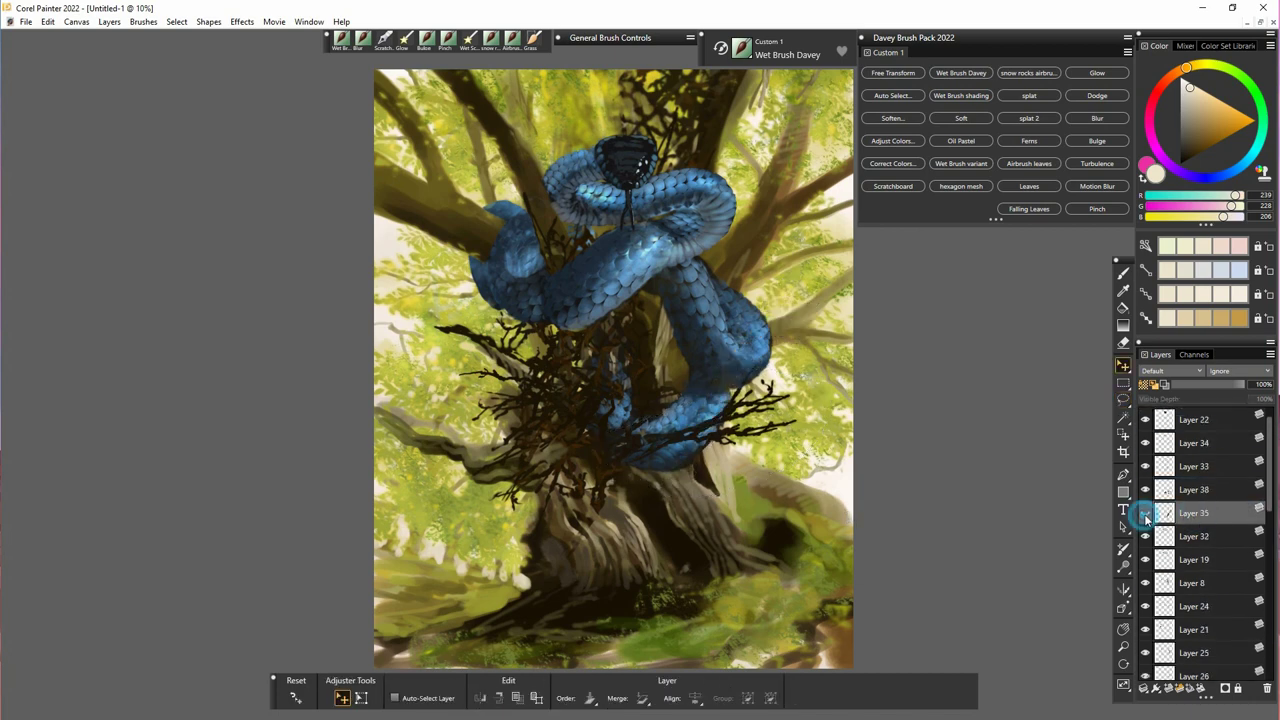
pyautogui.moveTo(694, 480)
pyautogui.mouseDown()
pyautogui.moveTo(688, 462)
pyautogui.moveTo(732, 432)
pyautogui.moveTo(667, 388)
pyautogui.moveTo(700, 372)
pyautogui.mouseUp()
pyautogui.press('n')
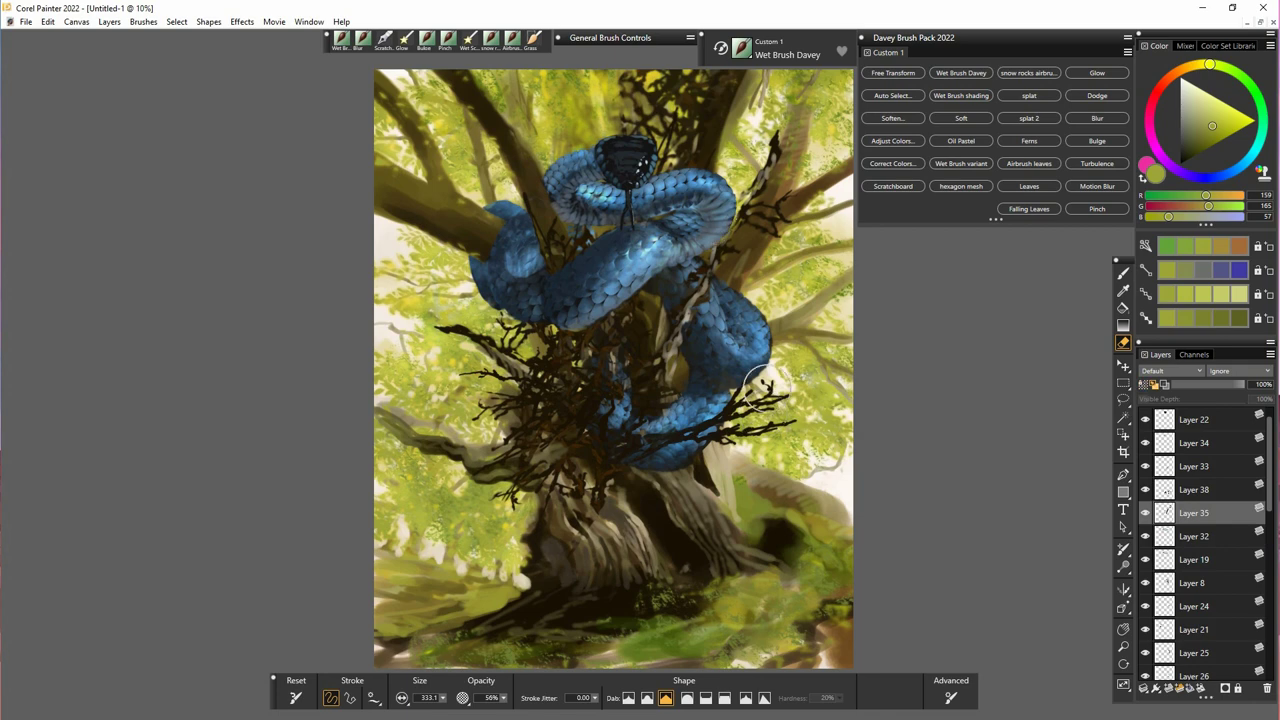
pyautogui.hotkey('ctrl', 'z')
pyautogui.hotkey('ctrl', 'z')
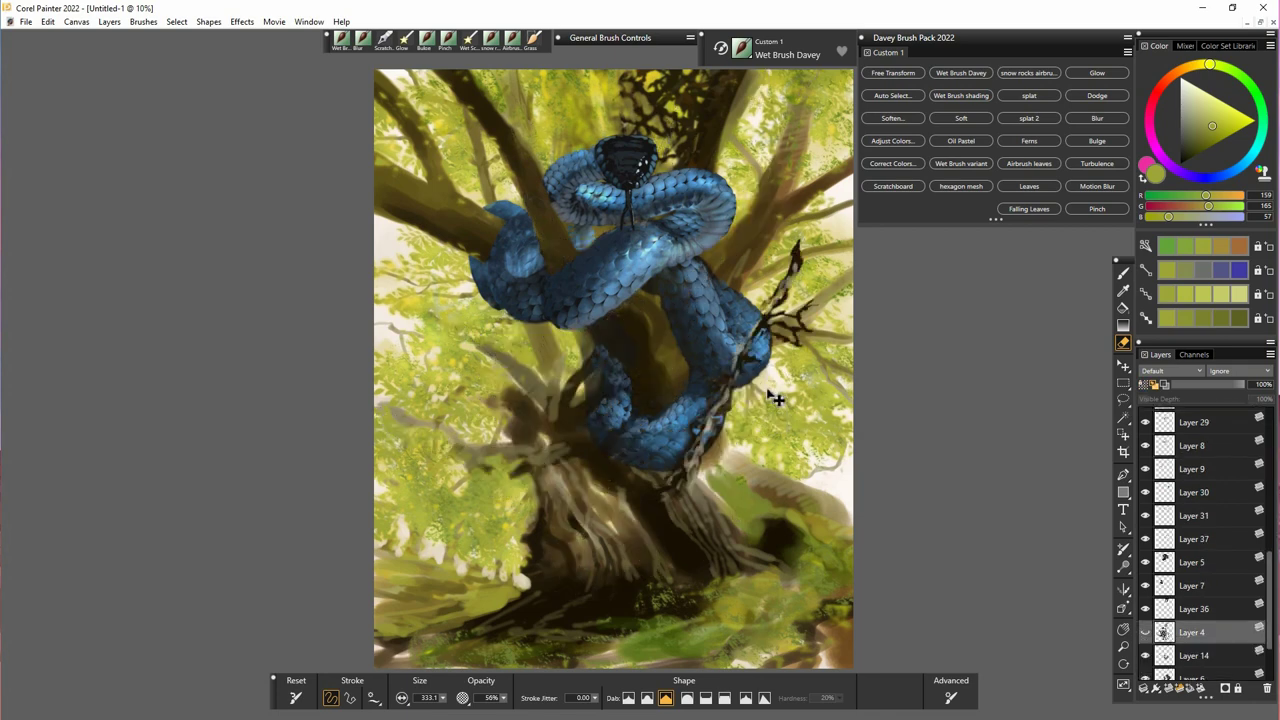
pyautogui.hotkey('ctrl', 'z')
# - Reposition Layer 35's highlighted branch so it rises from the twigs across the lower right coil
pyautogui.press('f')
pyautogui.click(742, 507)
pyautogui.click(1145, 437)
pyautogui.click(1145, 437)
pyautogui.click(1197, 437)
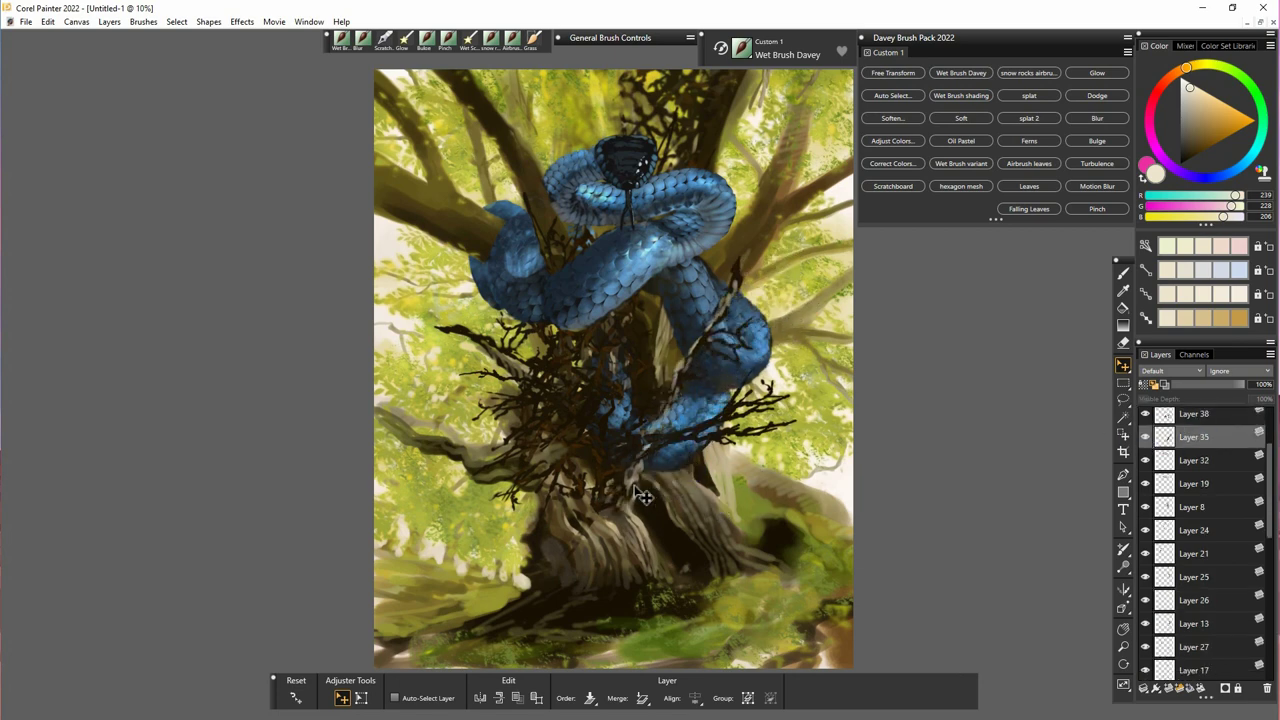
pyautogui.moveTo(648, 492); pyautogui.dragTo(636, 465)
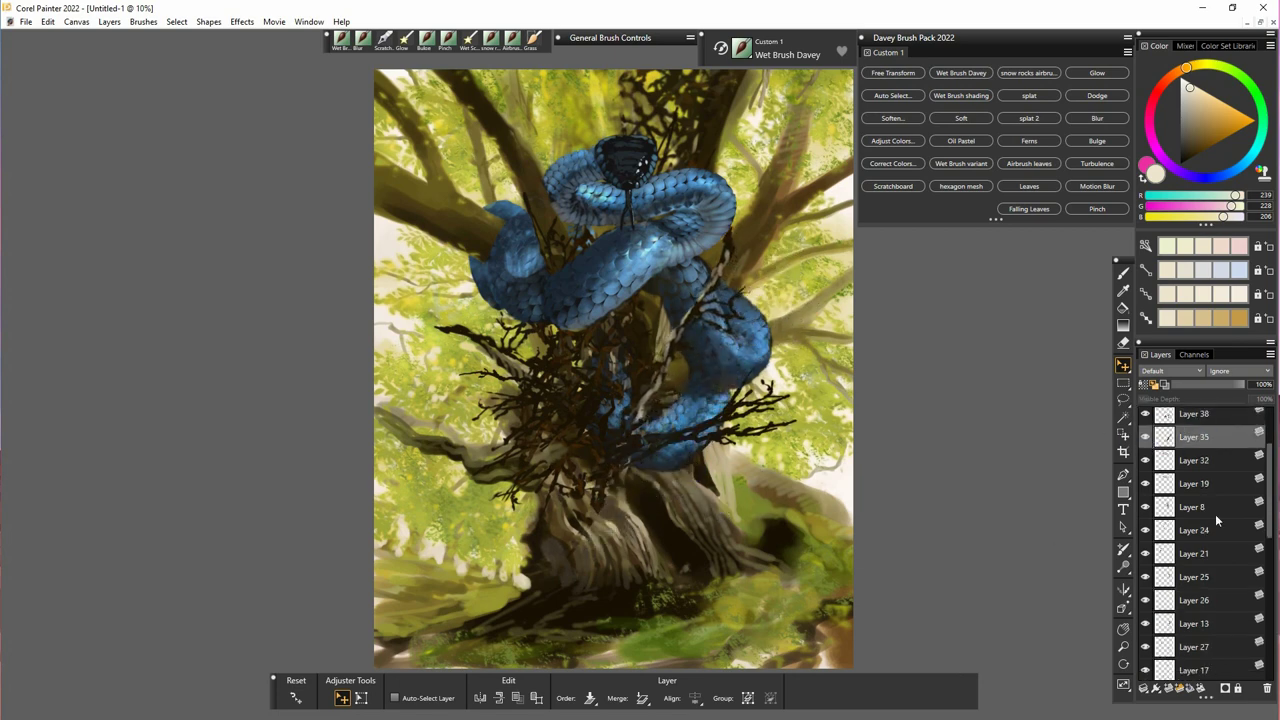
# - Lower the opacity of Layer 34 and move Layer 33 beneath Layer 35
pyautogui.scroll(2, 1150, 445)
pyautogui.click(1166, 467)
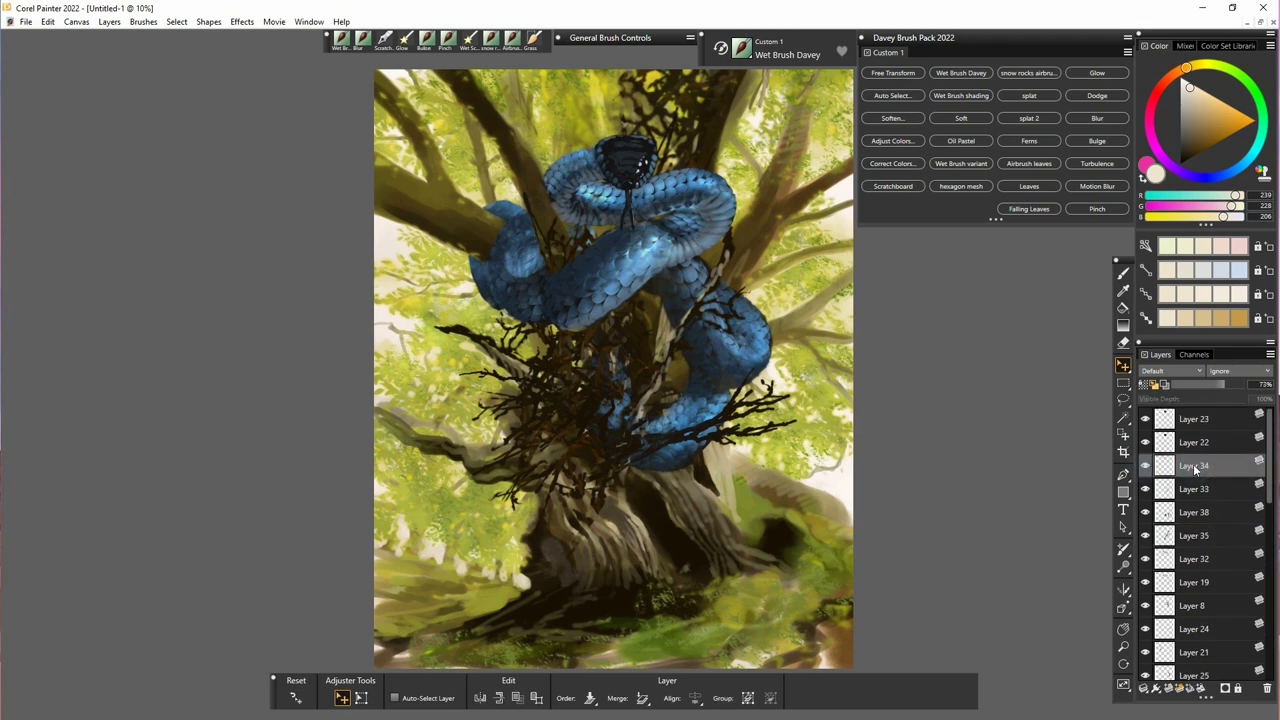
pyautogui.press('n')
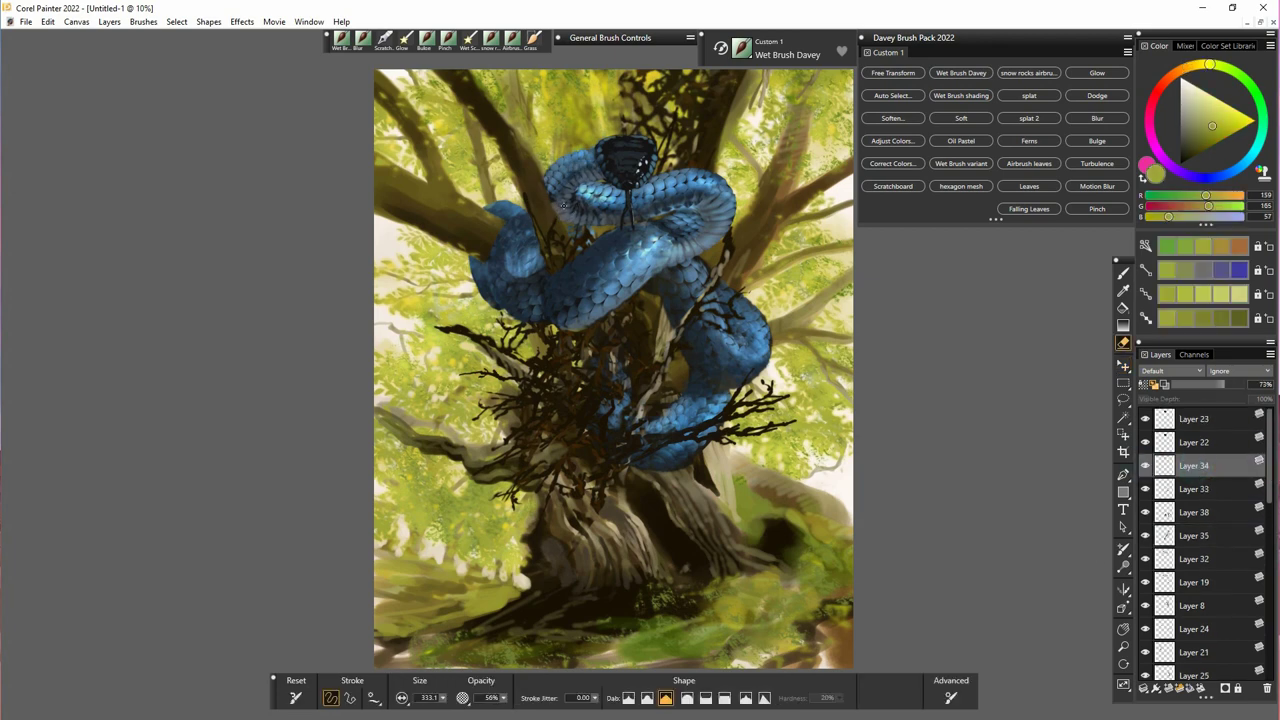
pyautogui.click(1193, 385)
pyautogui.moveTo(1190, 492); pyautogui.dragTo(1194, 550)
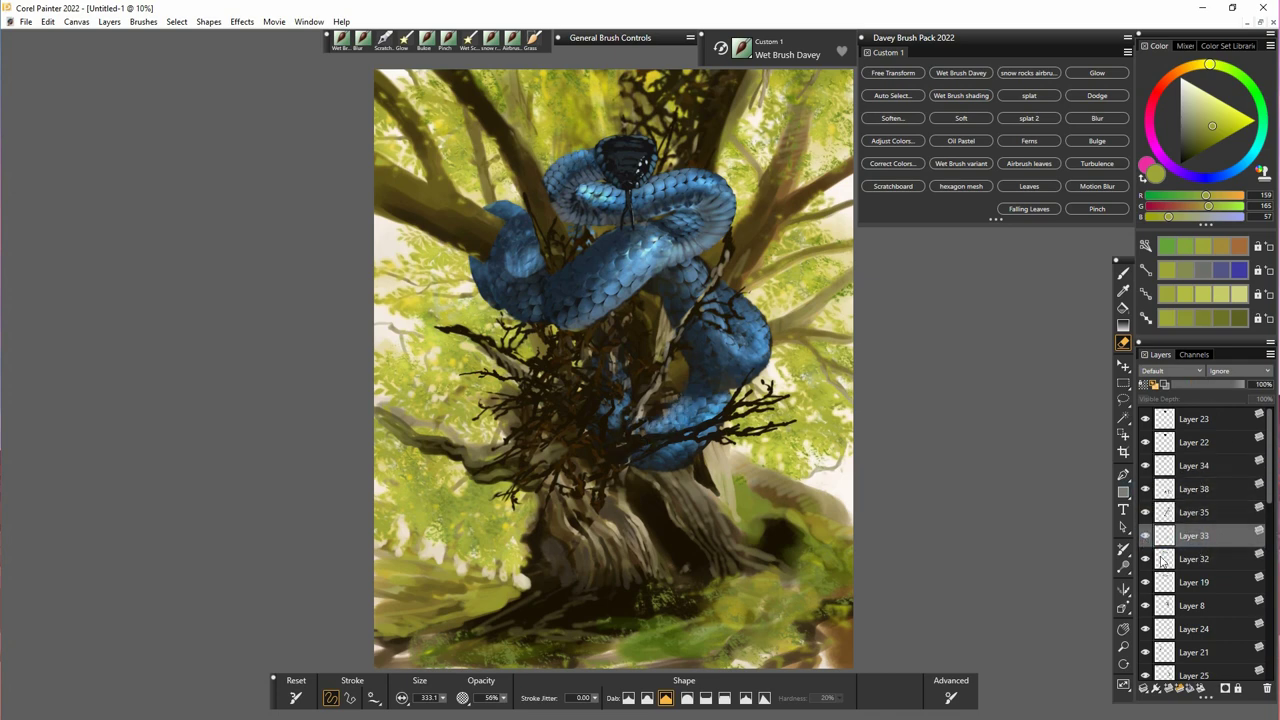
# - Paste the copied content onto a new layer above Layer 32 and set its opacity to about 99%
pyautogui.click(1185, 558)
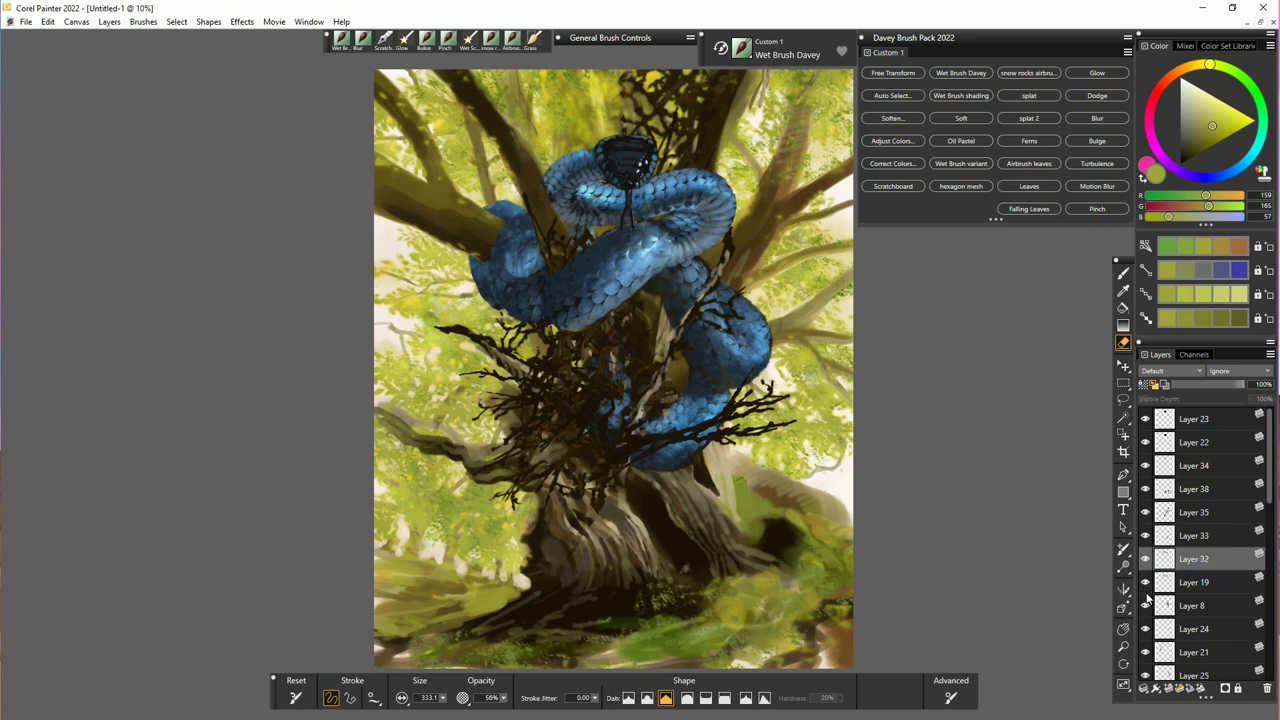
pyautogui.hotkey('ctrl', 'v')
pyautogui.moveTo(1225, 386); pyautogui.dragTo(1243, 388)
pyautogui.click(1123, 343)
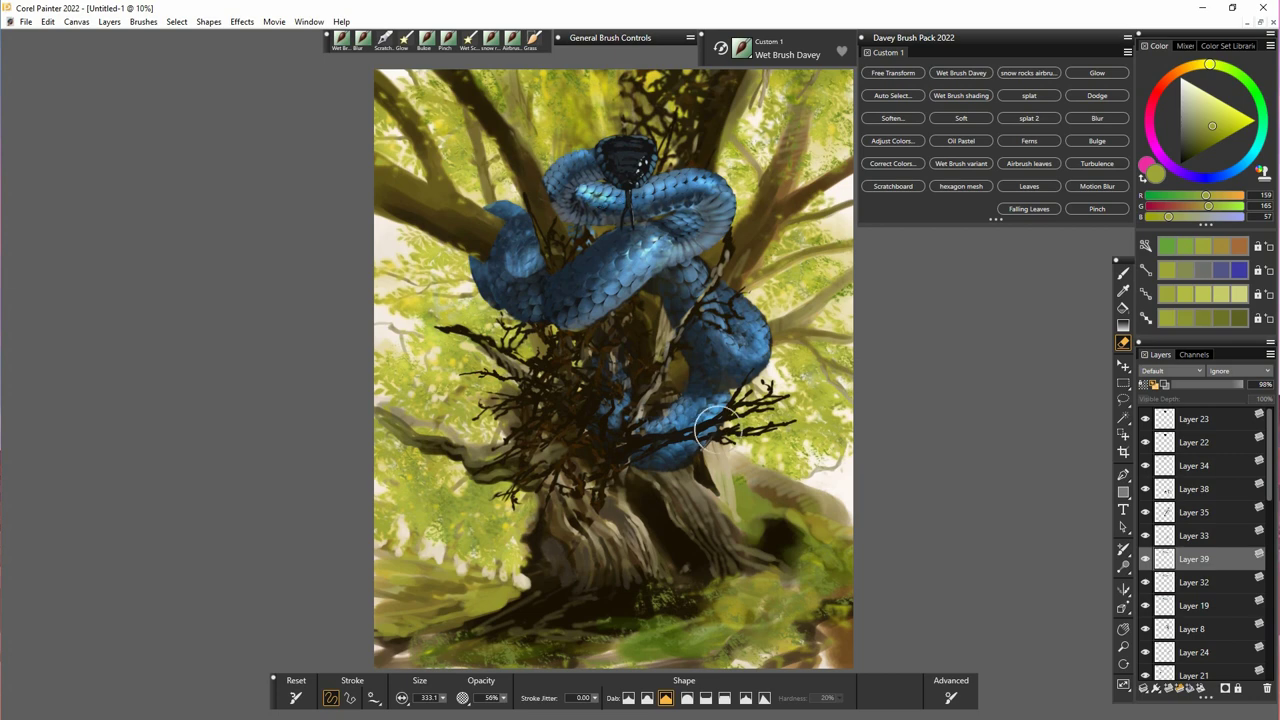
pyautogui.press('f')
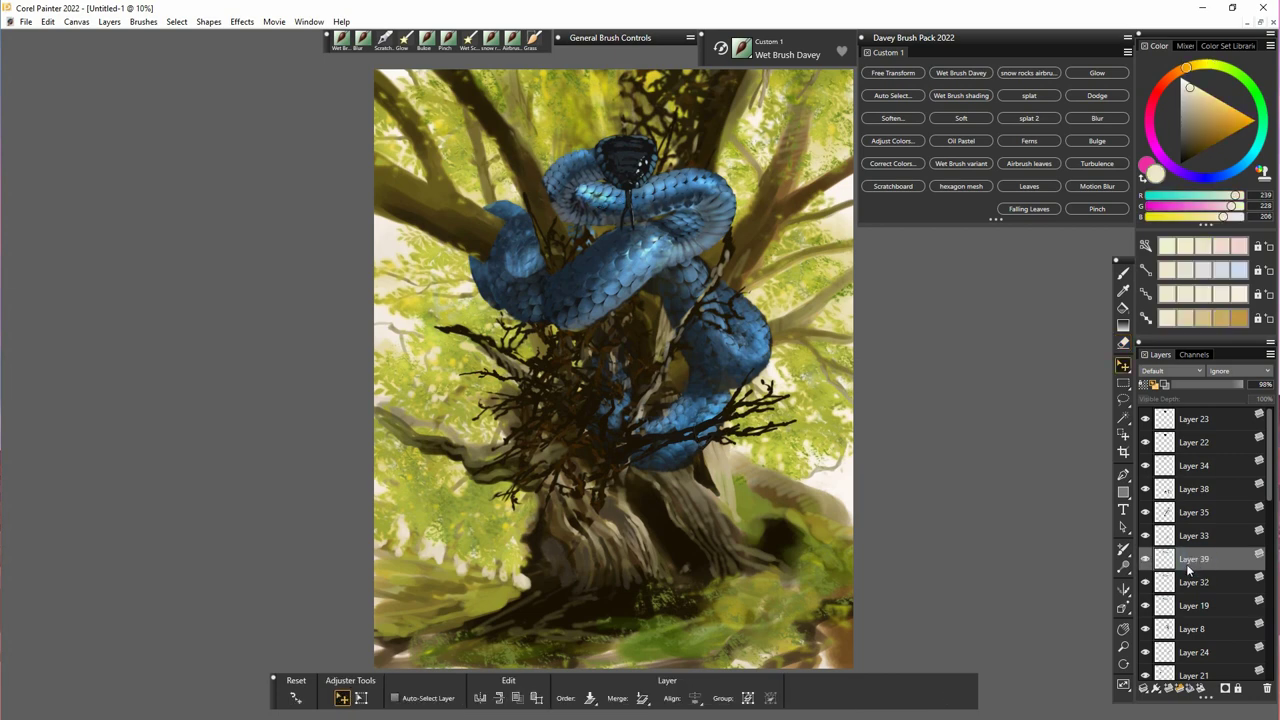
pyautogui.click(1189, 570)
# - Lasso a patch of the upper coil beside the snake's neck and copy it in place to a new layer
pyautogui.press('l')
pyautogui.hotkey('ctrl', 'c')
pyautogui.moveTo(629, 201)
pyautogui.mouseDown()
pyautogui.moveTo(579, 191)
pyautogui.moveTo(635, 204)
pyautogui.mouseUp()
pyautogui.hotkey('ctrl', 'shift', 'v')
# - Rotate the copied coil patch, raise its layer's opacity to 94%, and delete that layer
pyautogui.click(361, 698)
pyautogui.click(435, 698)
pyautogui.press('Return')
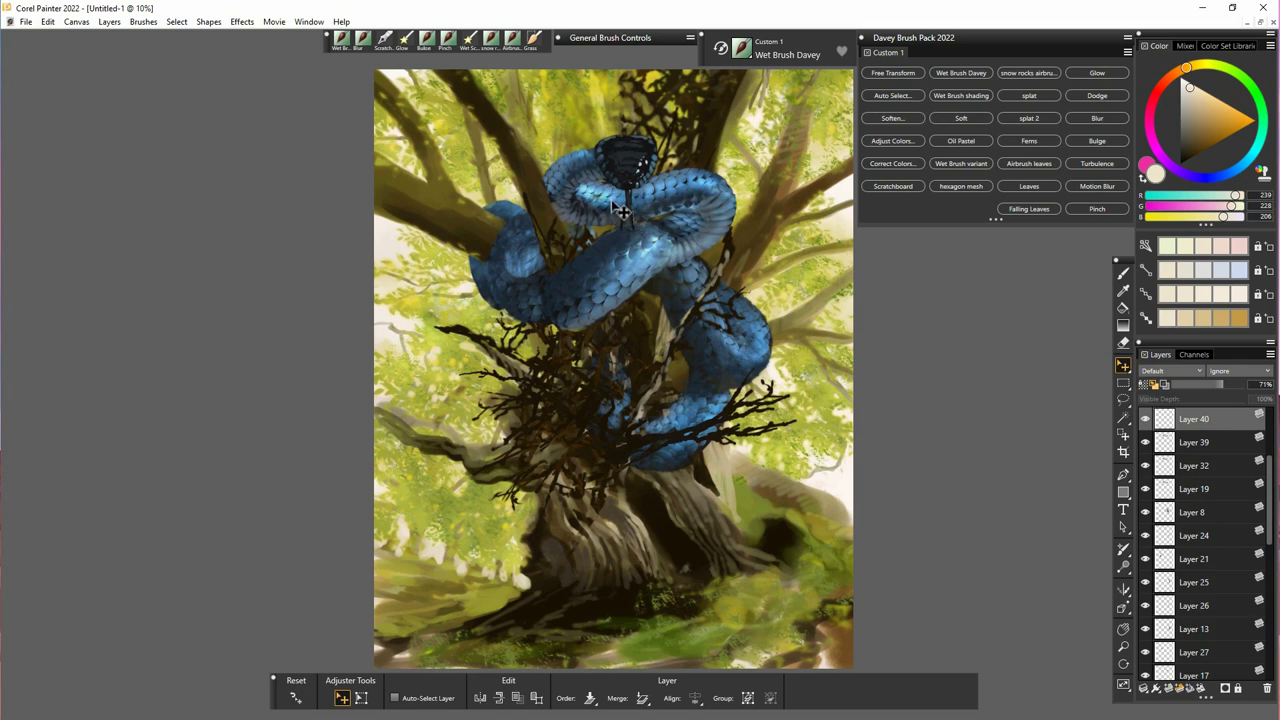
pyautogui.moveTo(1224, 384); pyautogui.dragTo(1239, 384)
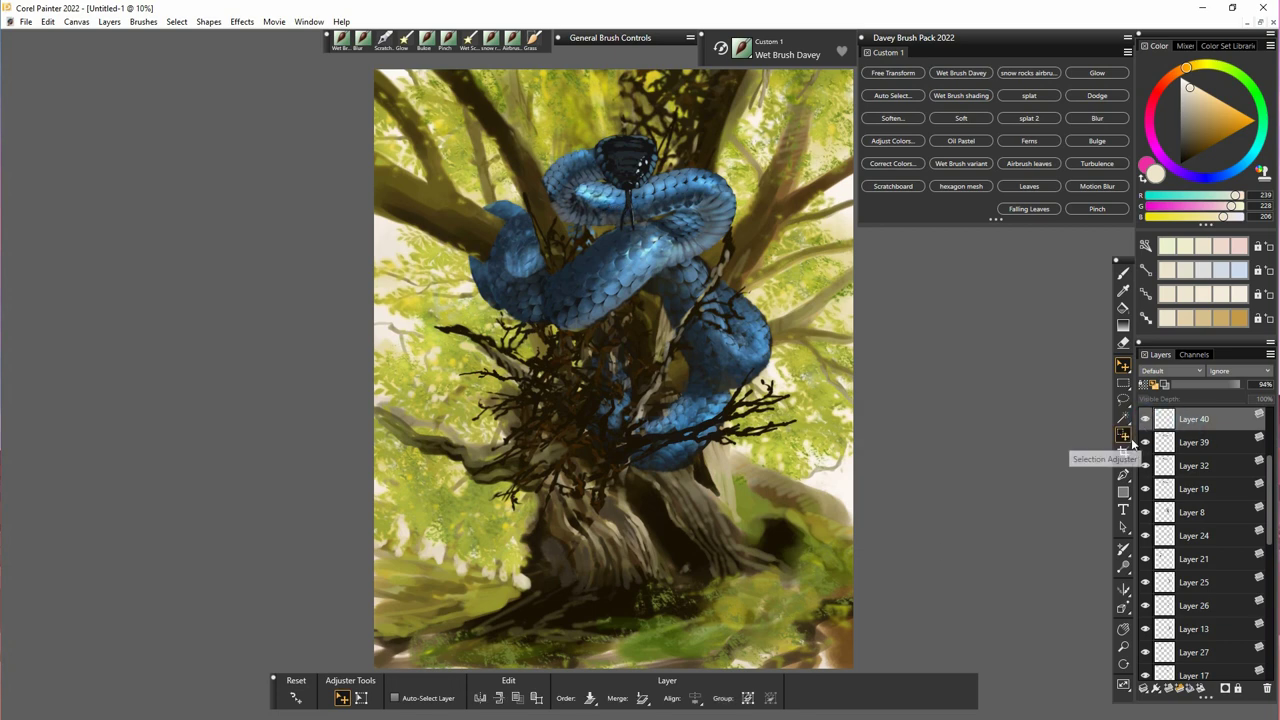
pyautogui.click(1267, 688)
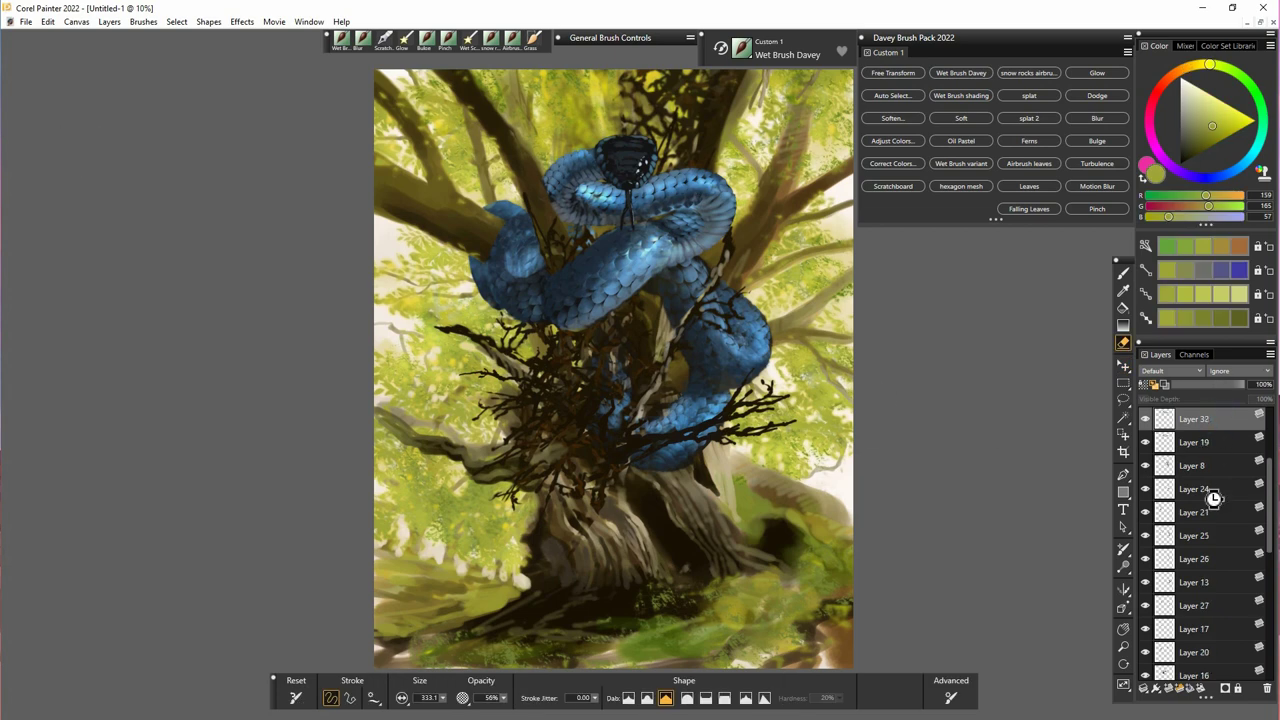
# - Toggle the visibility of Layers 19 and 8 to examine what each adds to the painting
pyautogui.click(1145, 445)
pyautogui.click(1145, 445)
pyautogui.click(1198, 446)
pyautogui.click(1145, 445)
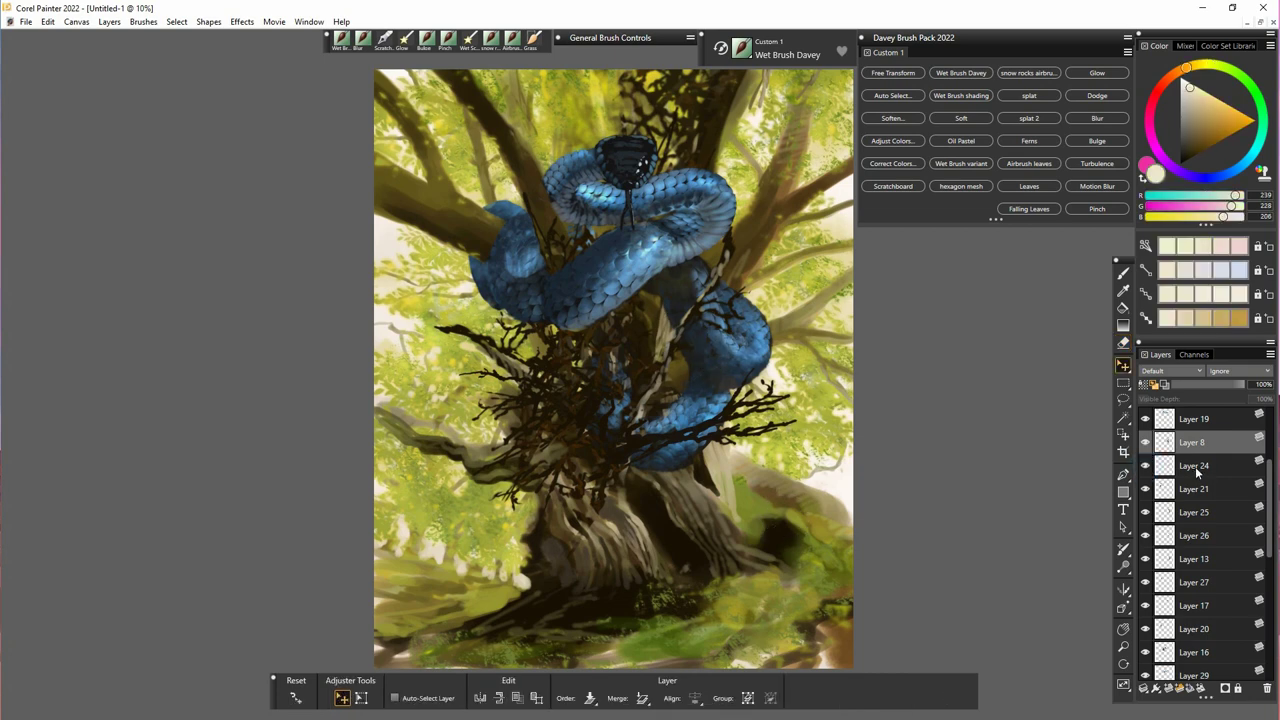
# - Apply an Adjust Colors correction to Layer 24 and compare the result by toggling the layer's visibility
pyautogui.click(1197, 466)
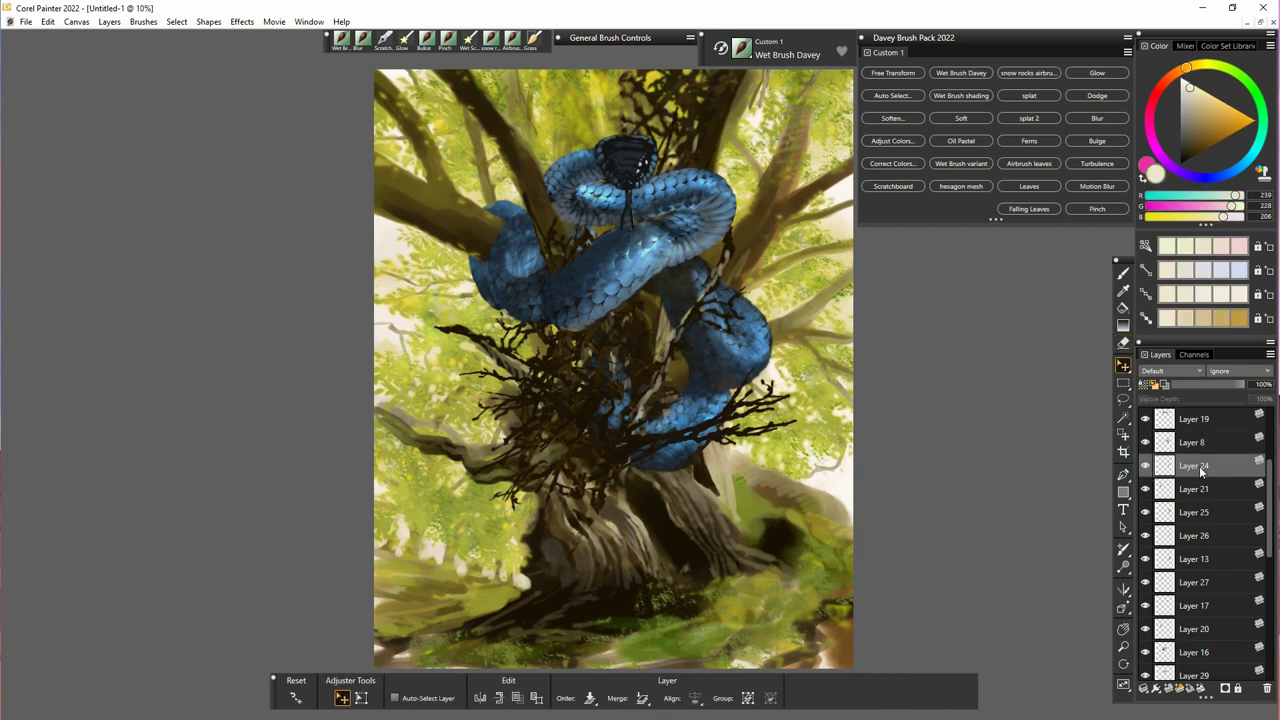
pyautogui.click(892, 140)
pyautogui.moveTo(853, 541)
pyautogui.mouseDown()
pyautogui.moveTo(865, 541)
pyautogui.moveTo(860, 517)
pyautogui.moveTo(870, 540)
pyautogui.mouseUp()
pyautogui.click(852, 560)
pyautogui.click(1145, 466)
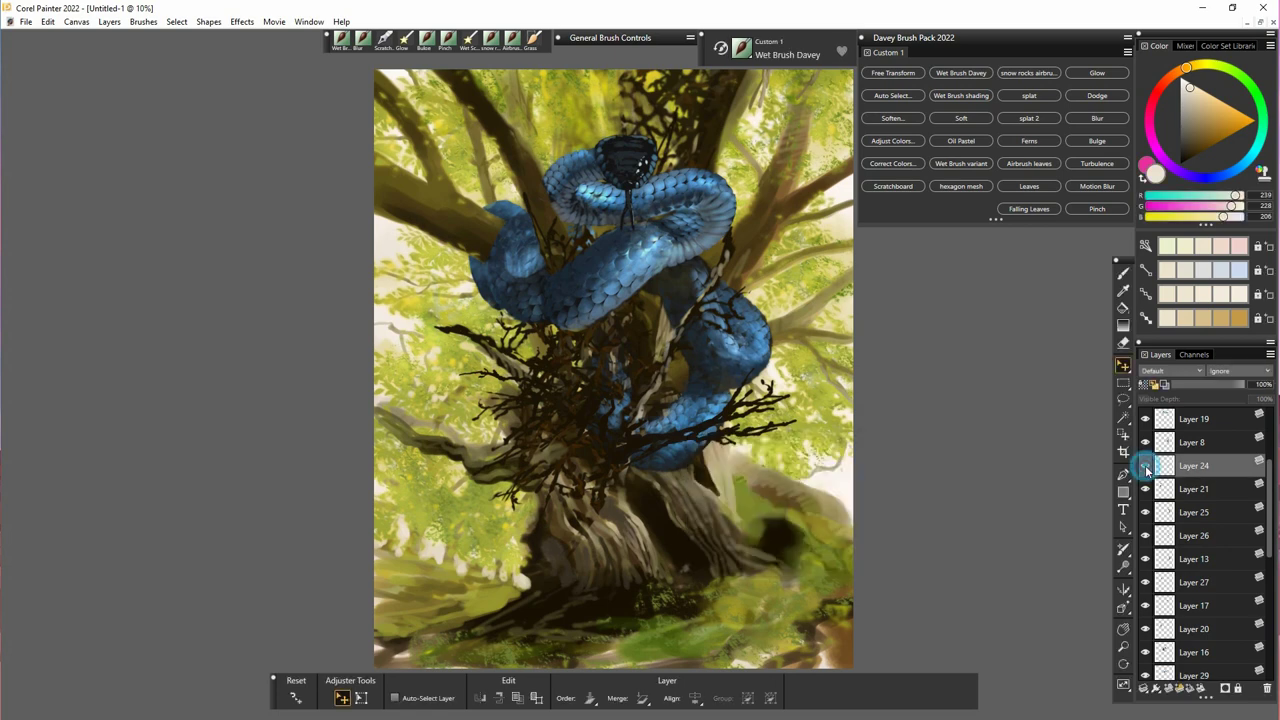
# - Work over Layer 21's left coil with the eraser and brighten Layer 25's right coil using the Glow brush in a sampled dark blue
pyautogui.click(1198, 490)
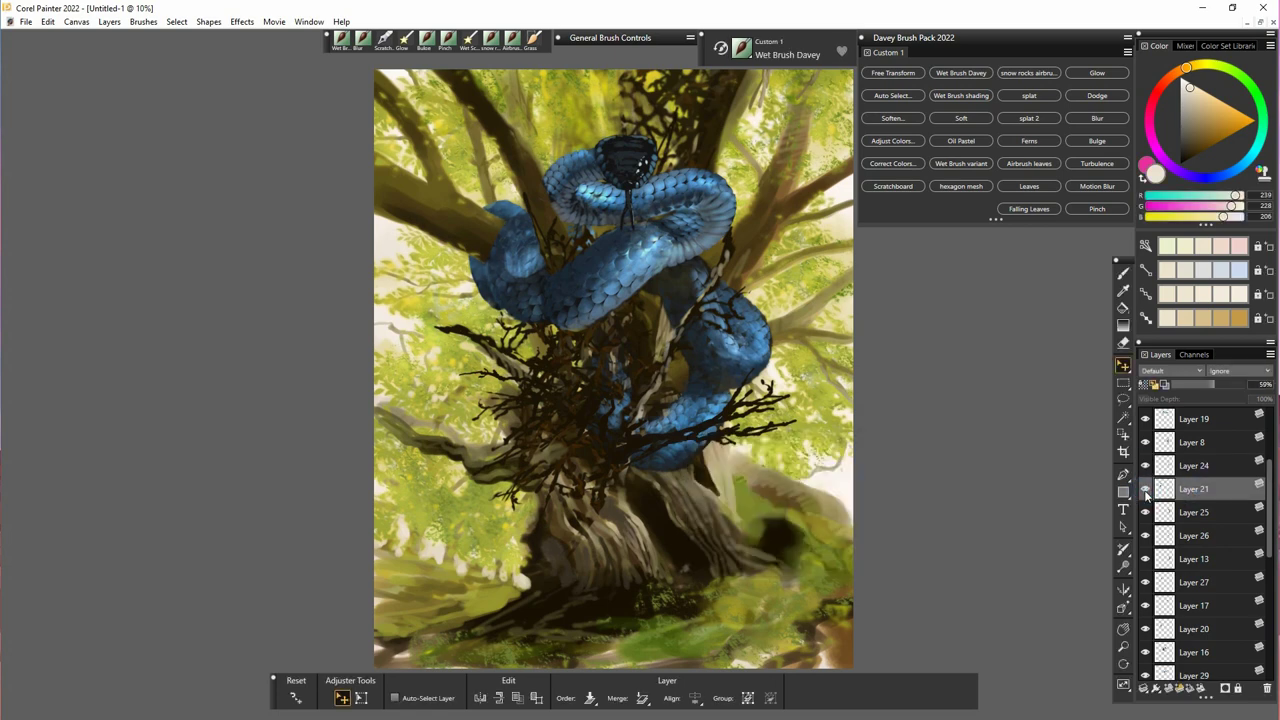
pyautogui.press('b')
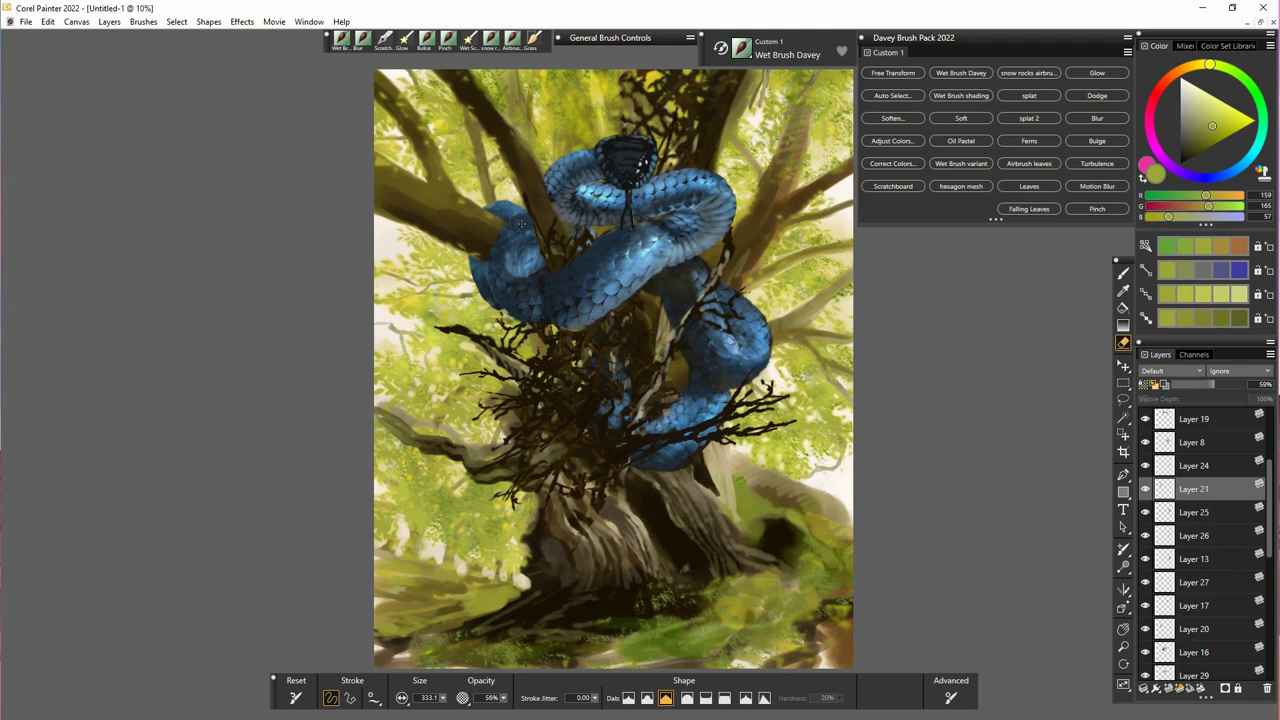
pyautogui.click(1196, 516)
pyautogui.press('f')
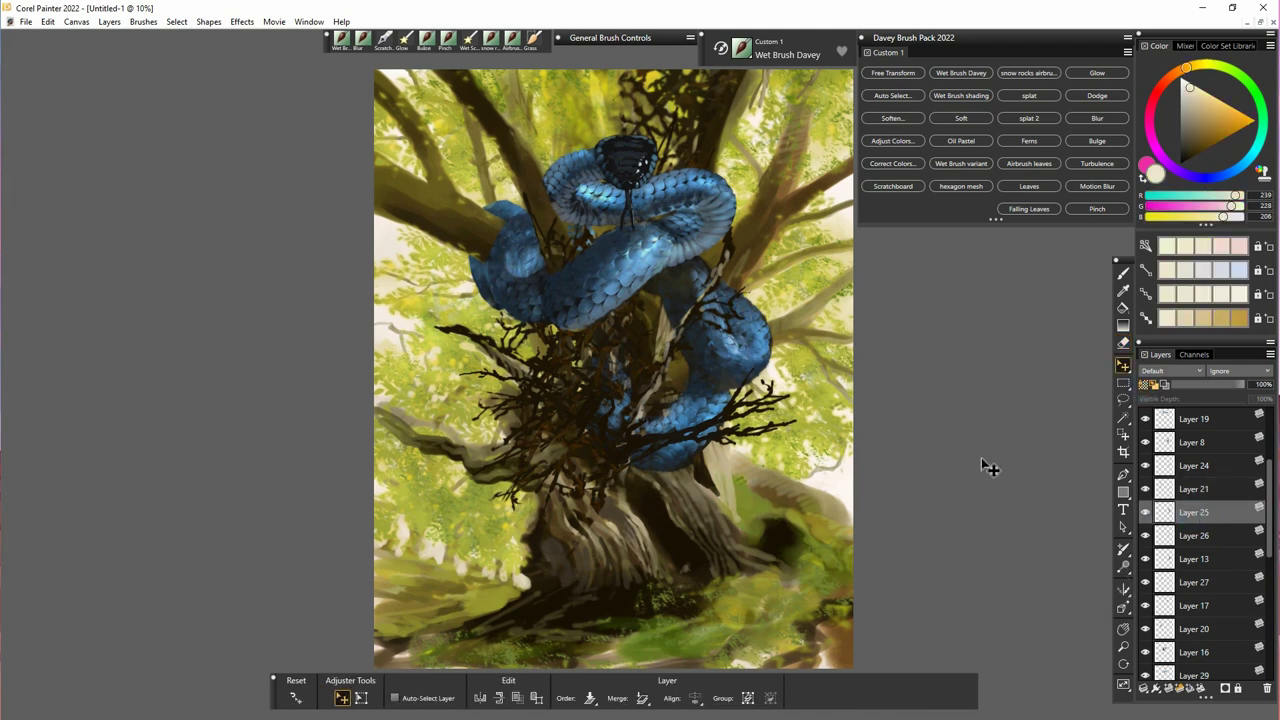
pyautogui.press('b')
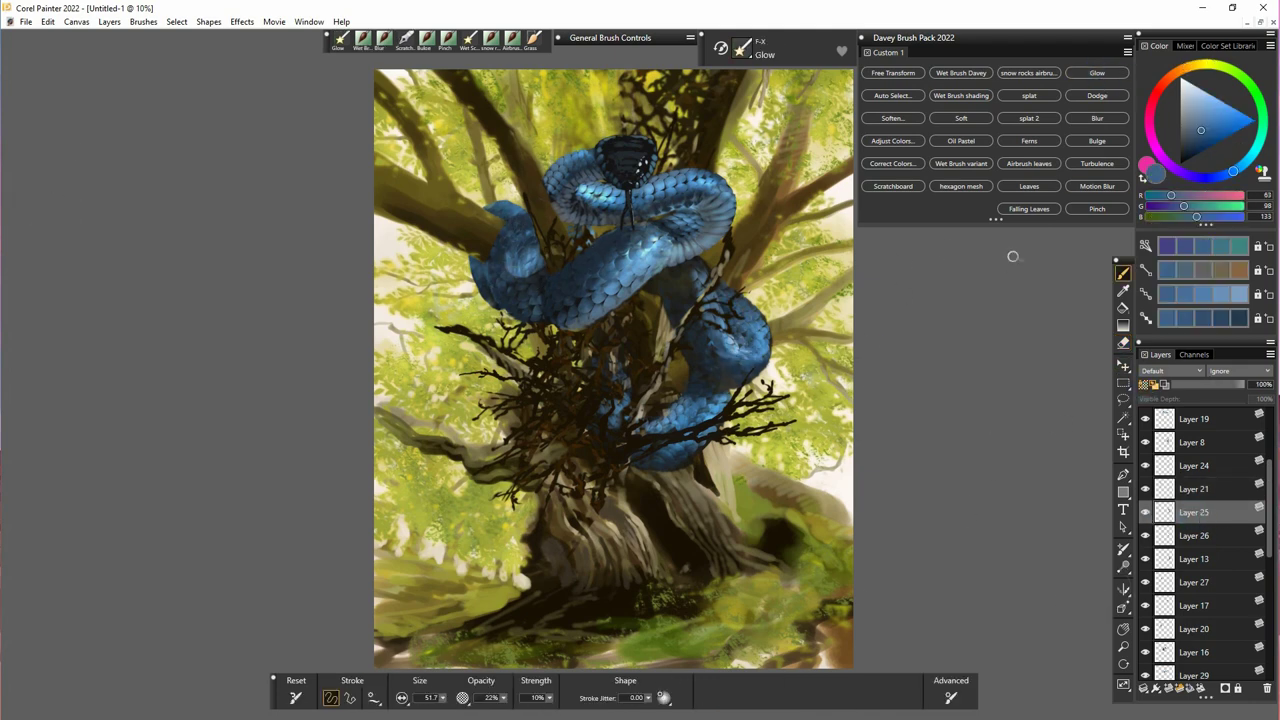
pyautogui.keyDown('alt'); pyautogui.click(741, 348); pyautogui.keyUp('alt')
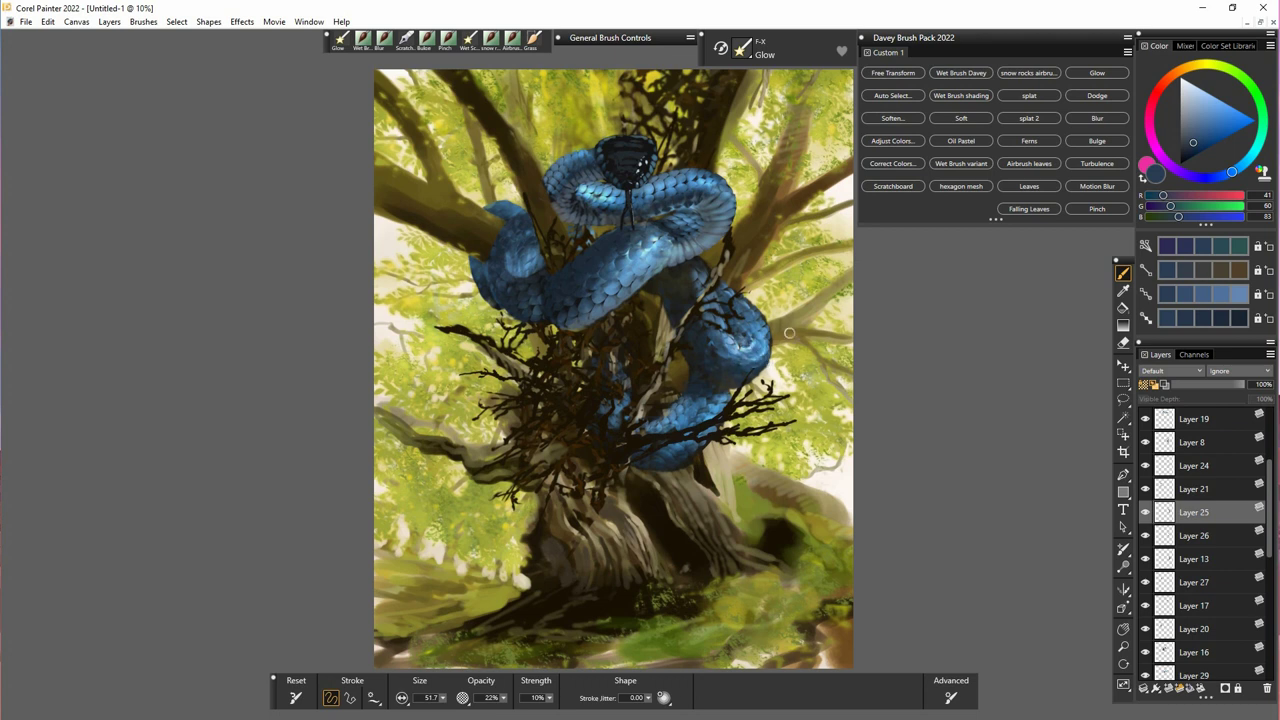
# - Add Glow brush touches to the snake's right and left coils on Layers 26, 13 and 27
pyautogui.click(1193, 538)
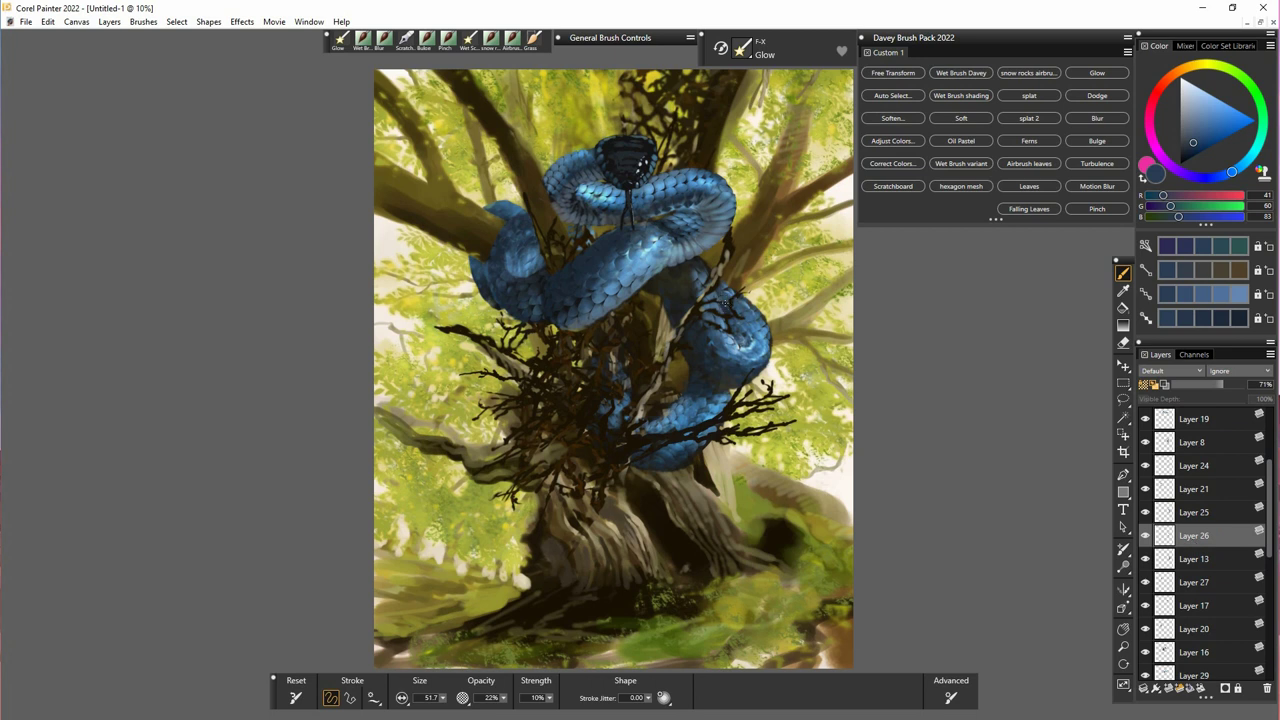
pyautogui.click(1155, 560)
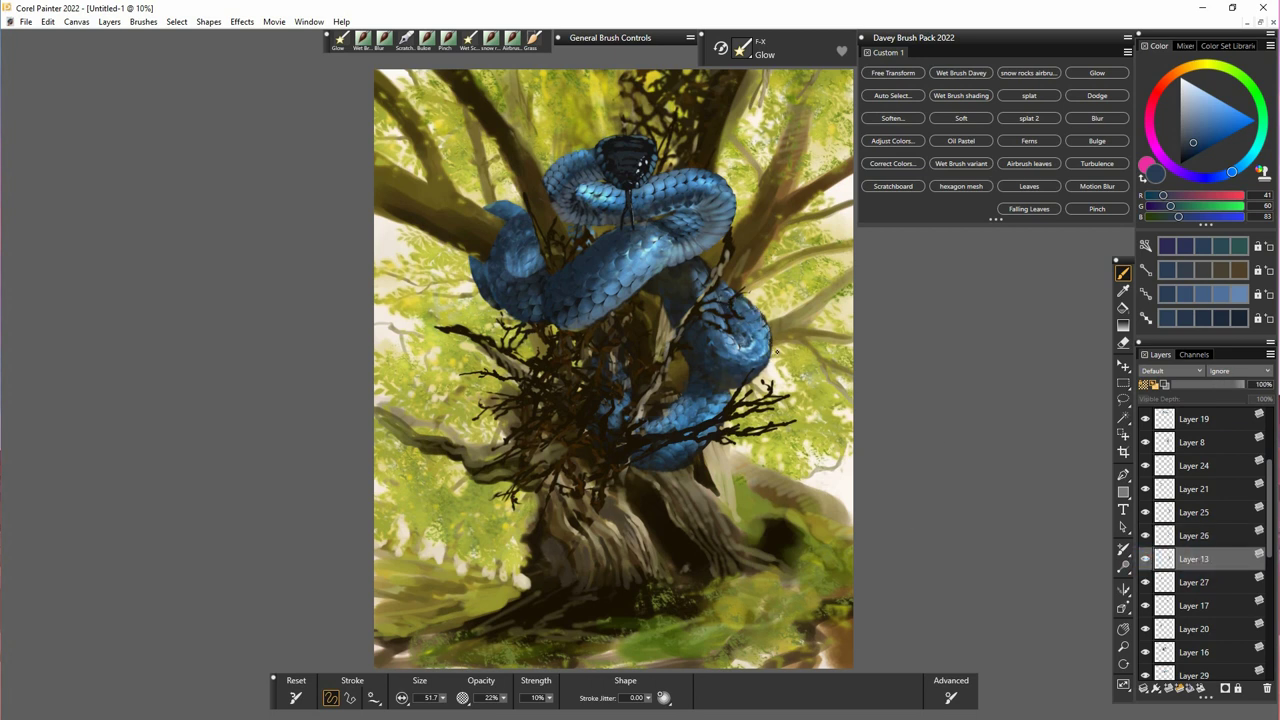
pyautogui.click(1190, 582)
pyautogui.moveTo(524, 279); pyautogui.dragTo(531, 273)
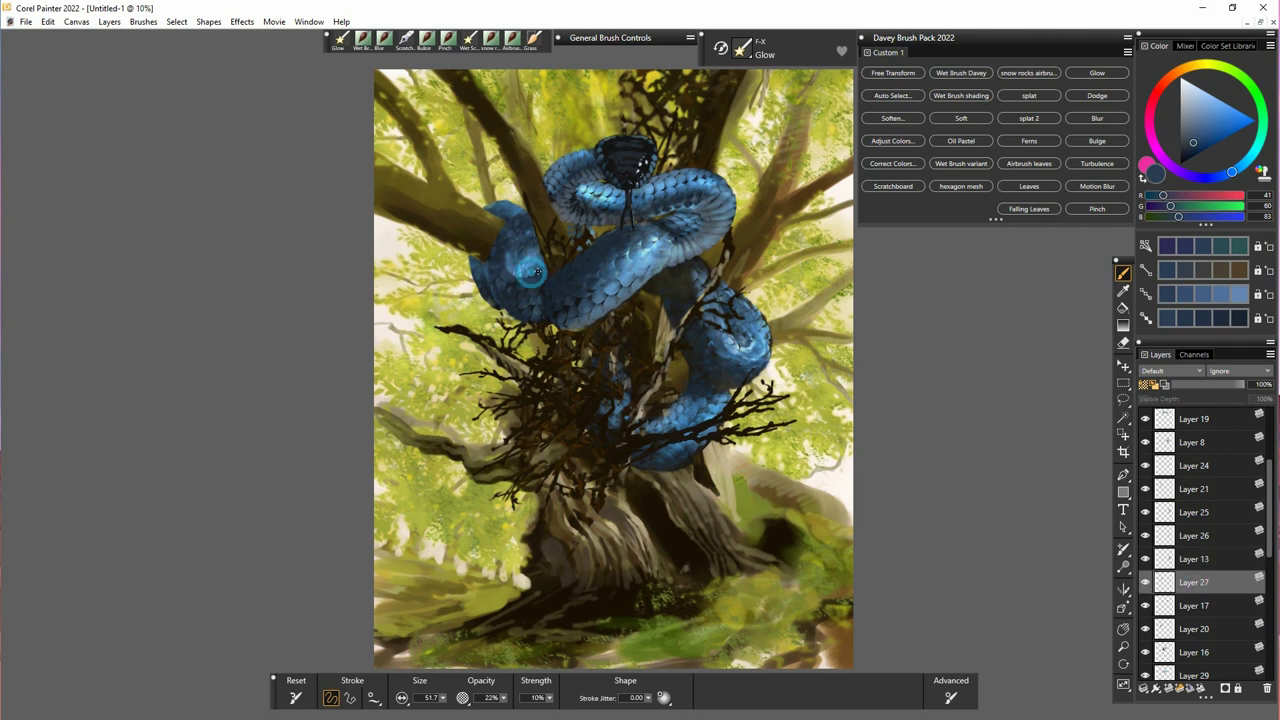
# - Copy Layer 17's scales onto a new layer at 51% opacity and soften the central coil on Layer 17 with the eraser
pyautogui.click(1193, 606)
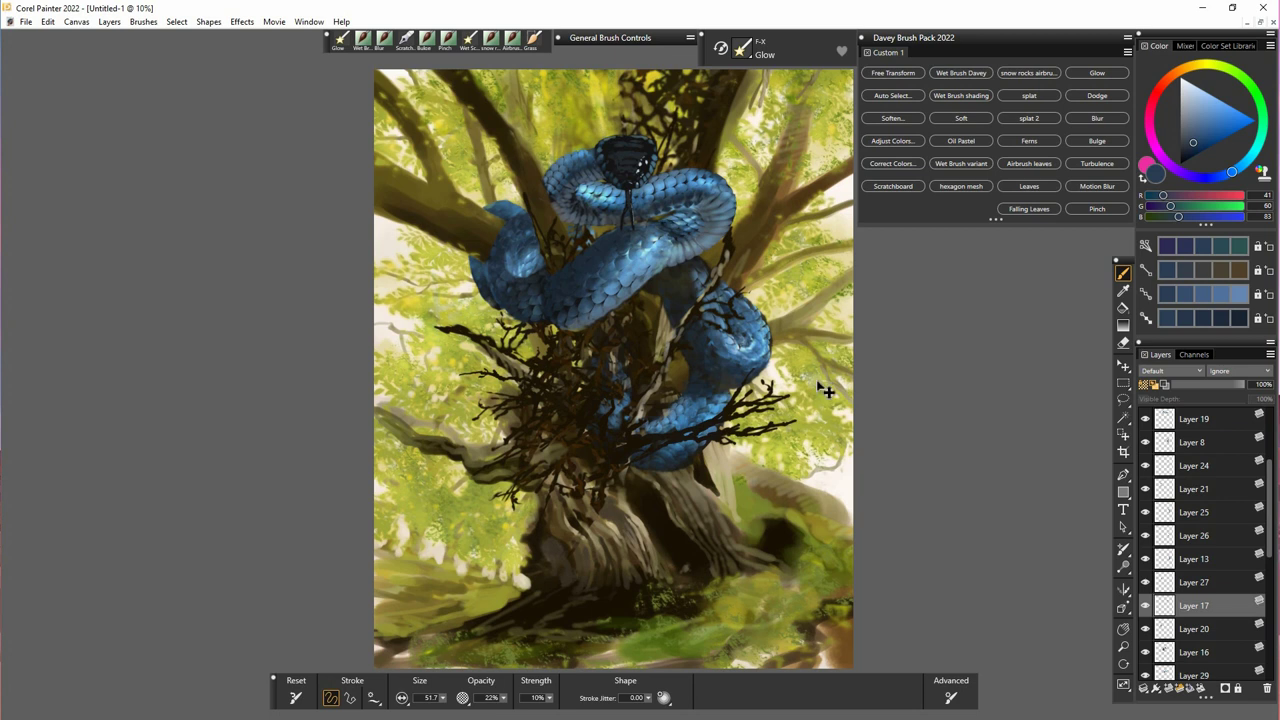
pyautogui.hotkey('ctrl', 'c')
pyautogui.hotkey('ctrl', 'v')
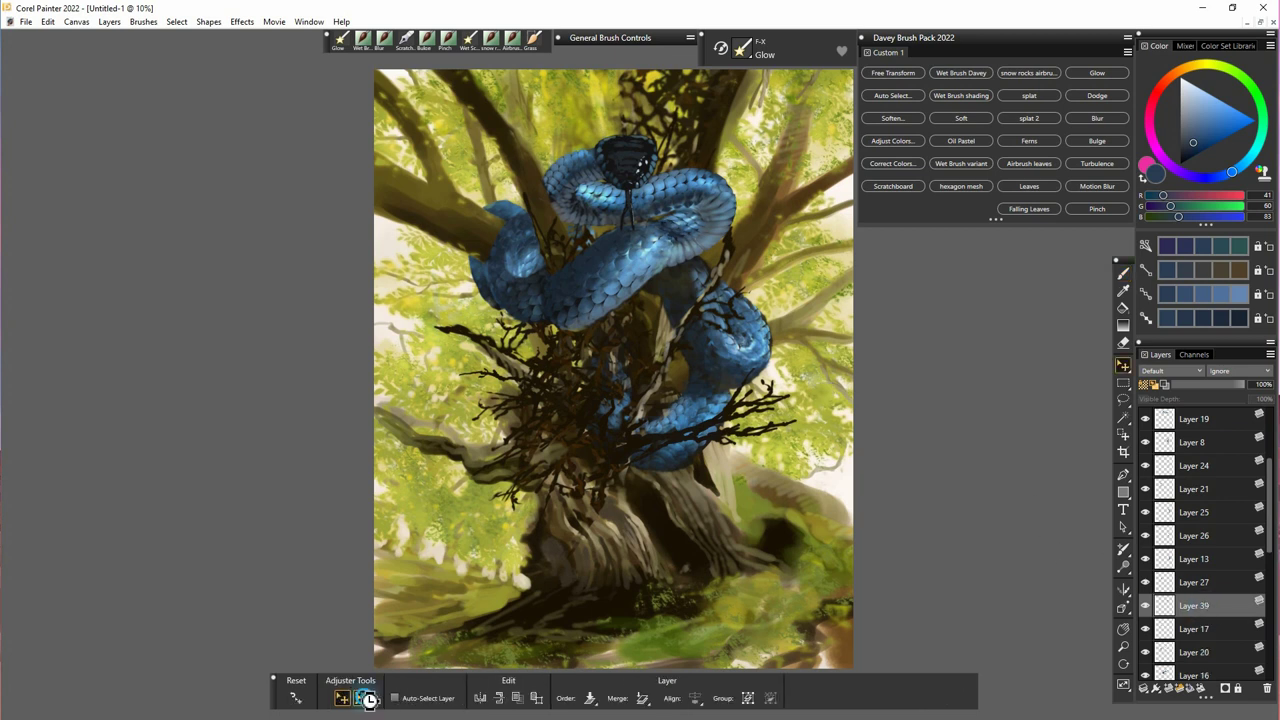
pyautogui.moveTo(1225, 389); pyautogui.dragTo(1211, 390)
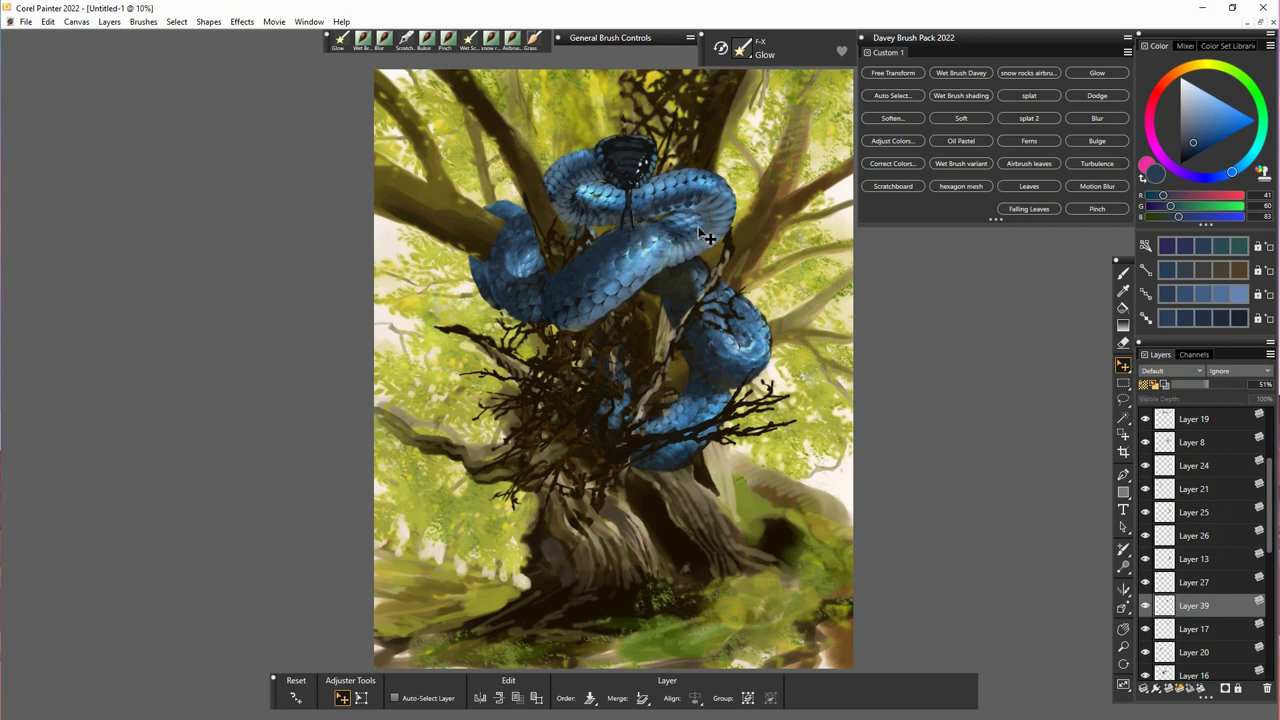
pyautogui.press('n')
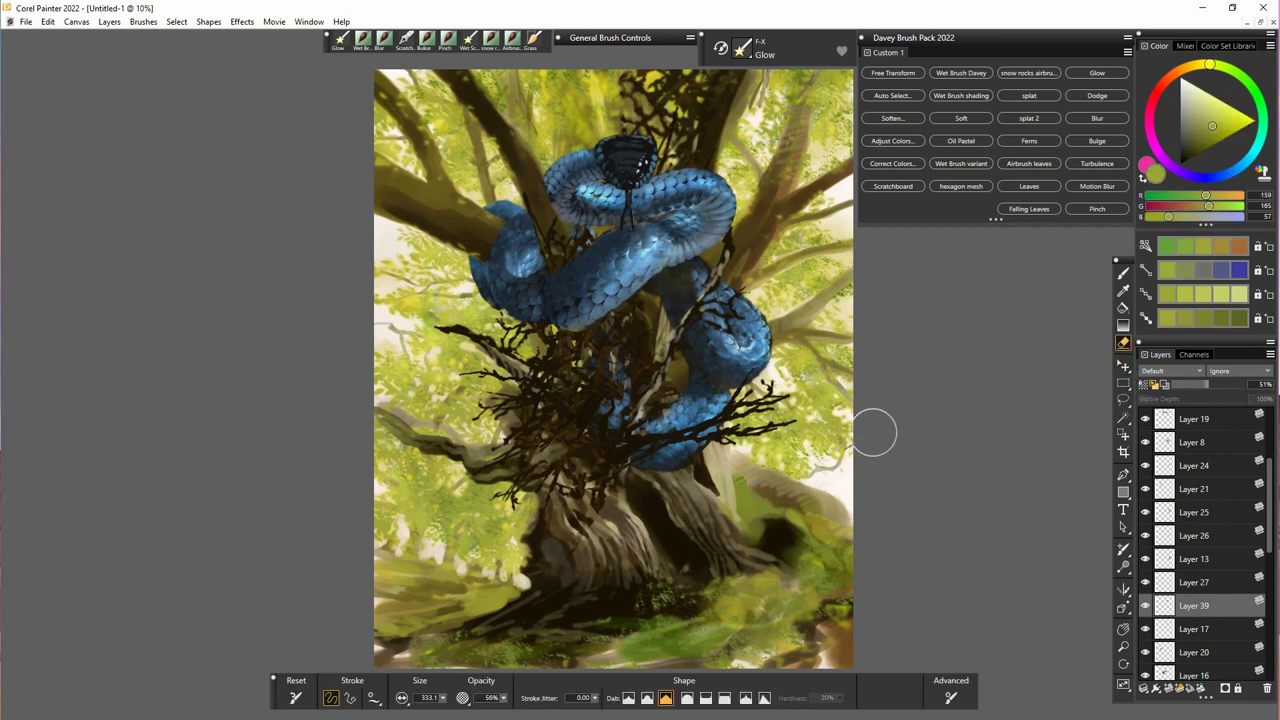
pyautogui.click(1192, 628)
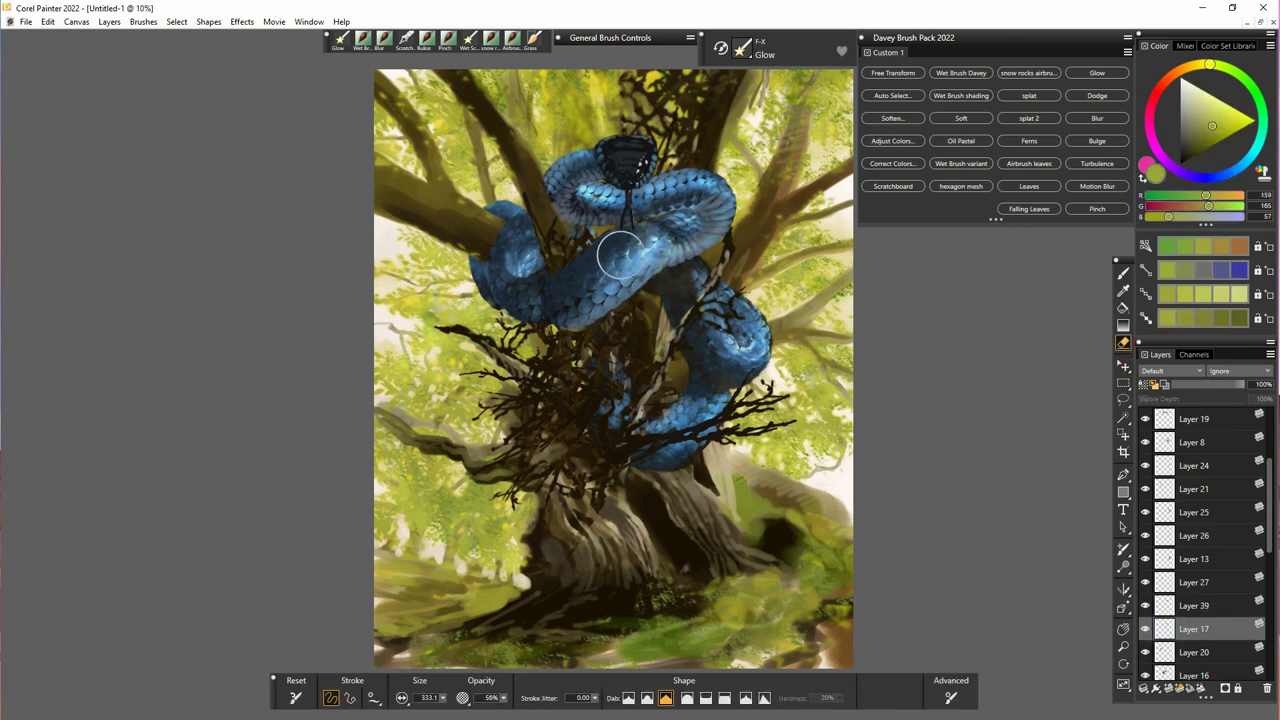
# - Add Glow brush touches along the central coil's underside on Layers 20 and 16
pyautogui.scroll(-3, 1190, 540)
pyautogui.click(1160, 541)
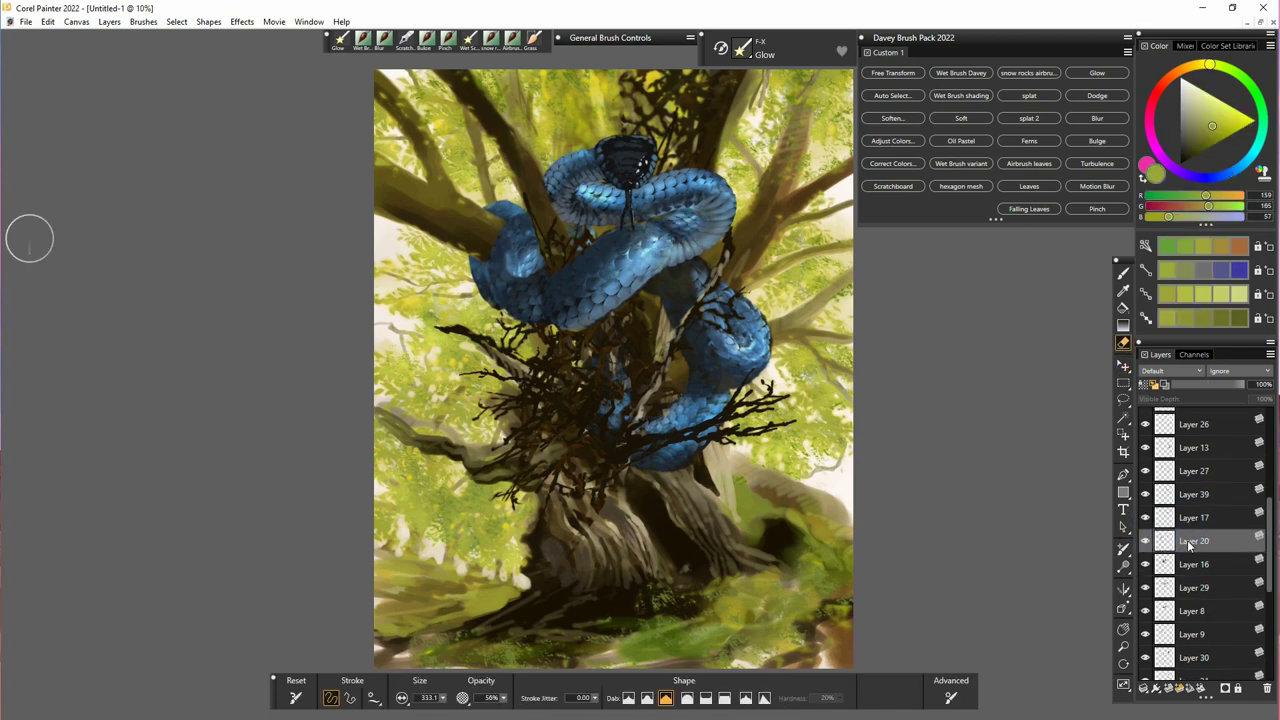
pyautogui.press('b')
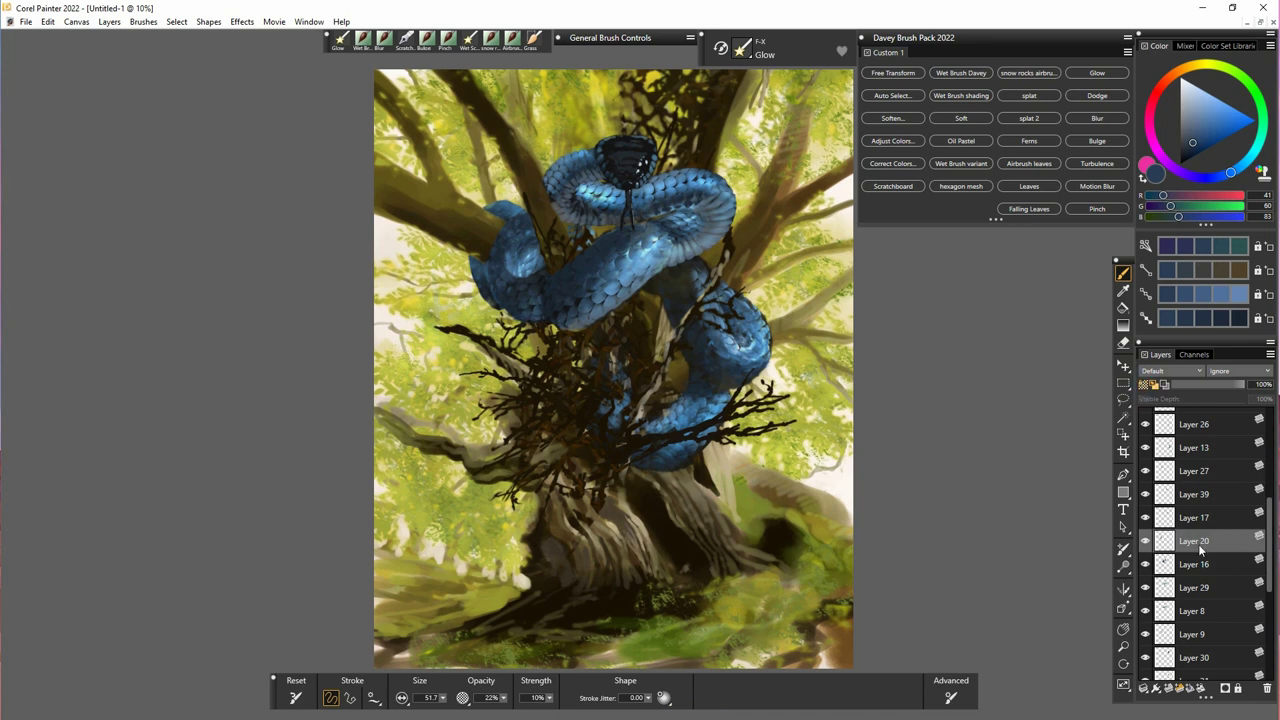
pyautogui.click(1152, 564)
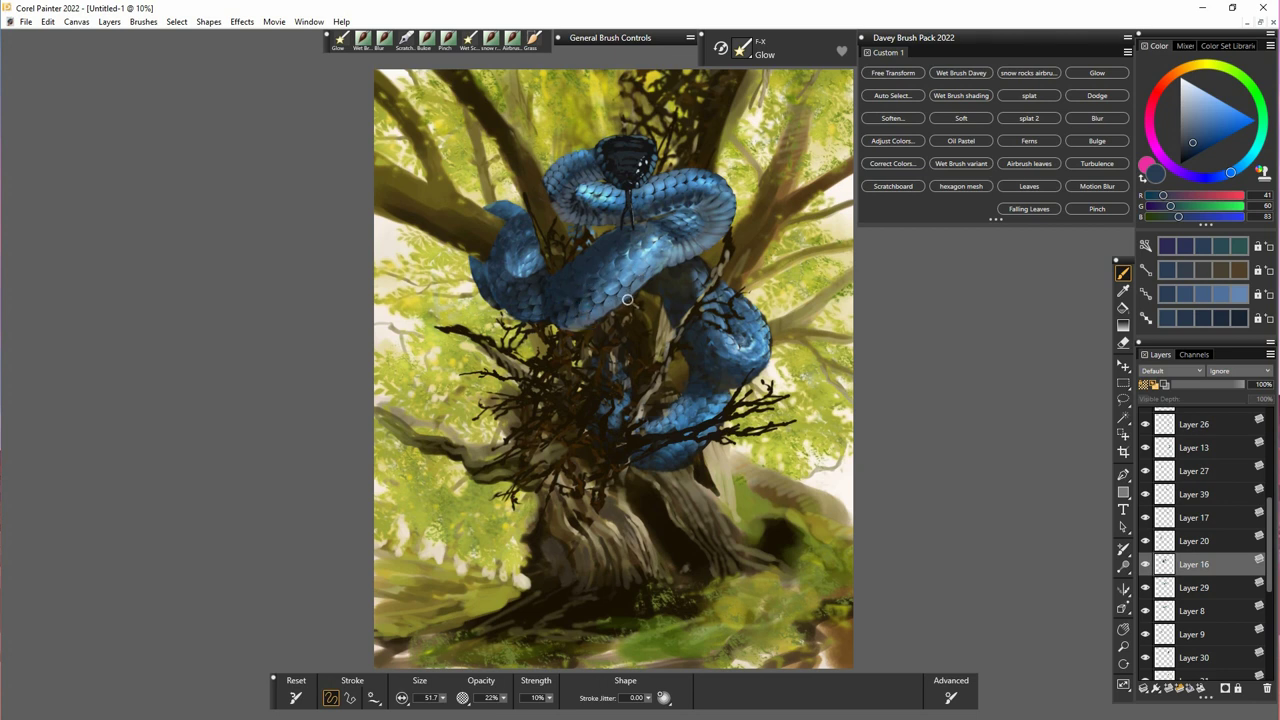
pyautogui.moveTo(634, 290)
pyautogui.mouseDown()
pyautogui.moveTo(592, 315)
pyautogui.moveTo(641, 287)
pyautogui.mouseUp()
# - Toggle the visibility of Layers 16 and 29 repeatedly to examine which scales each layer contributes
pyautogui.click(1146, 566)
pyautogui.click(1146, 566)
pyautogui.click(1146, 566)
pyautogui.click(1146, 566)
pyautogui.click(1199, 592)
pyautogui.click(1146, 565)
pyautogui.click(1146, 565)
pyautogui.click(1196, 566)
pyautogui.click(1194, 588)
pyautogui.click(1146, 588)
pyautogui.click(1146, 588)
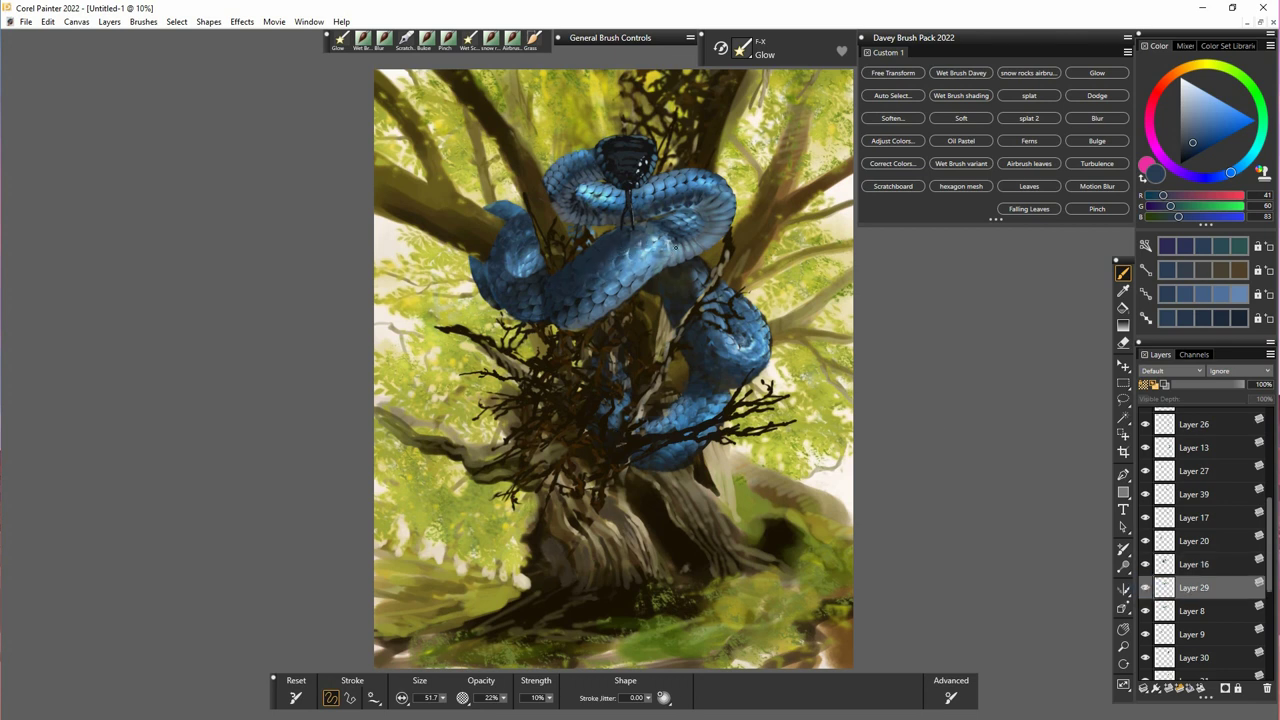
# - Enlarge the Glow brush to about 176 and brighten the snake's coils layer by layer, from Layer 8 down to Layer 37
pyautogui.click(1204, 608)
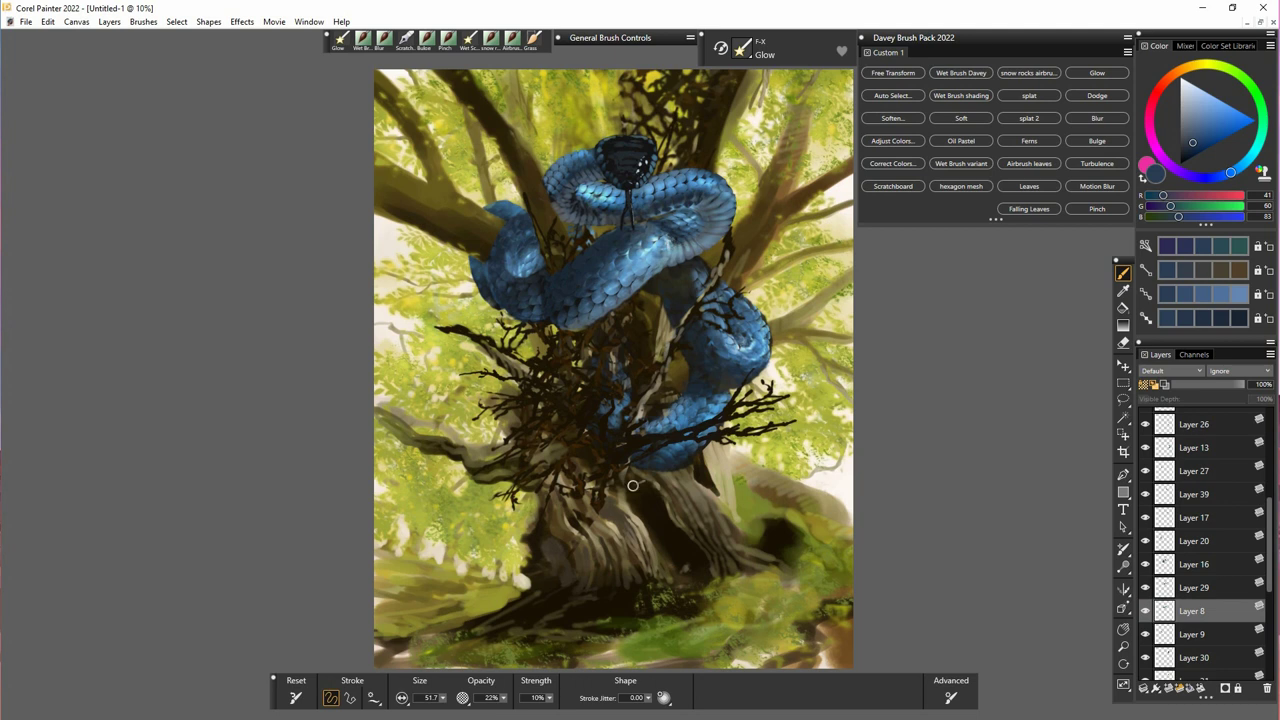
pyautogui.hotkey('alt', '[')
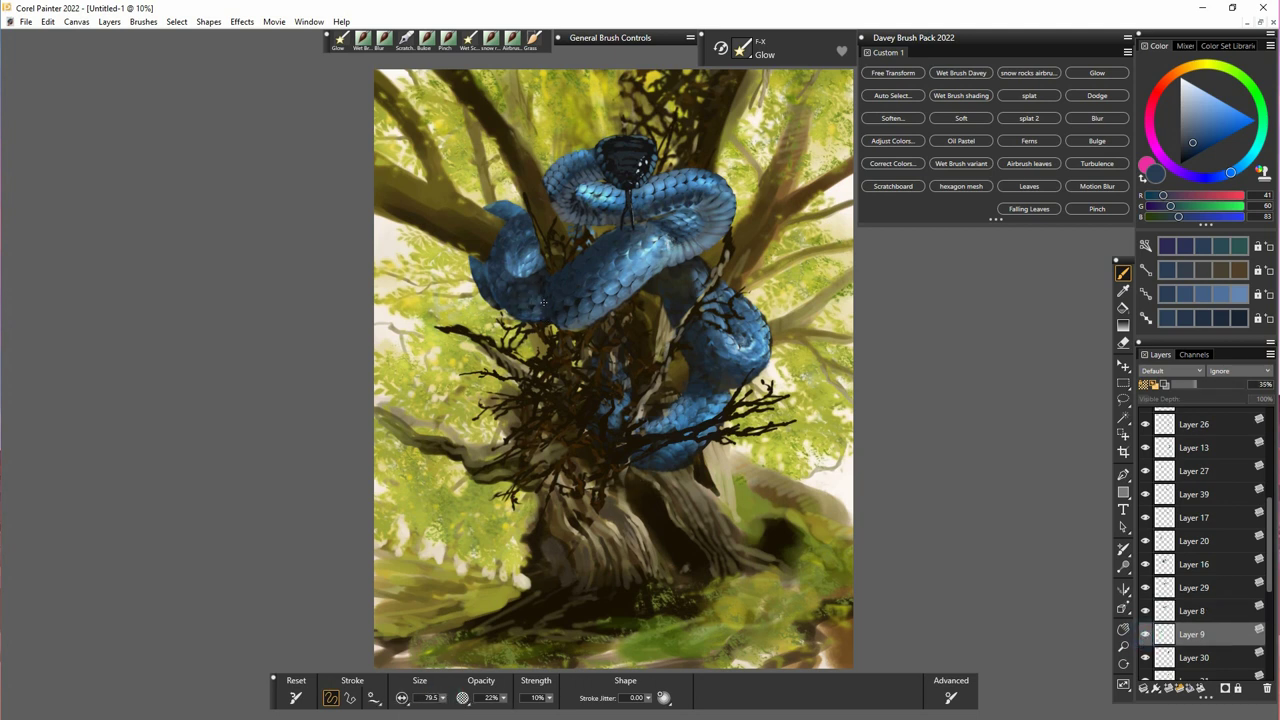
pyautogui.scroll(-2, 1190, 560)
pyautogui.click(1167, 594)
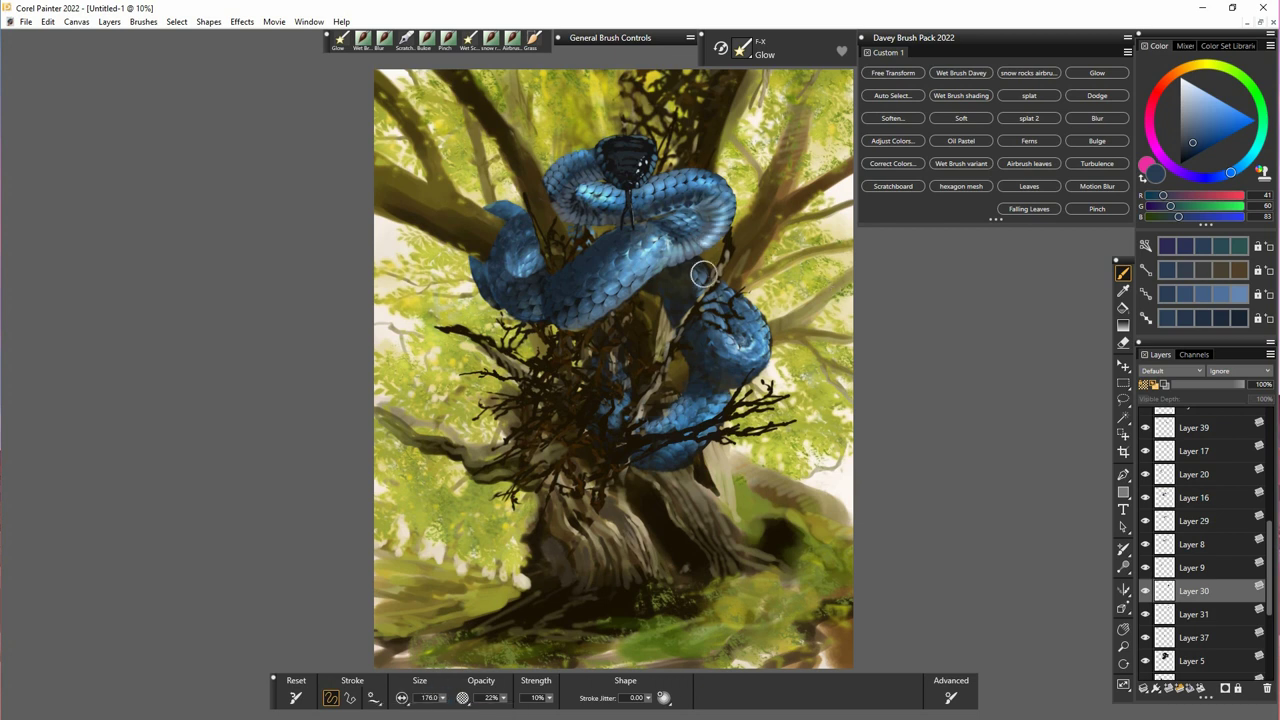
pyautogui.moveTo(700, 246); pyautogui.dragTo(728, 198)
pyautogui.click(1200, 614)
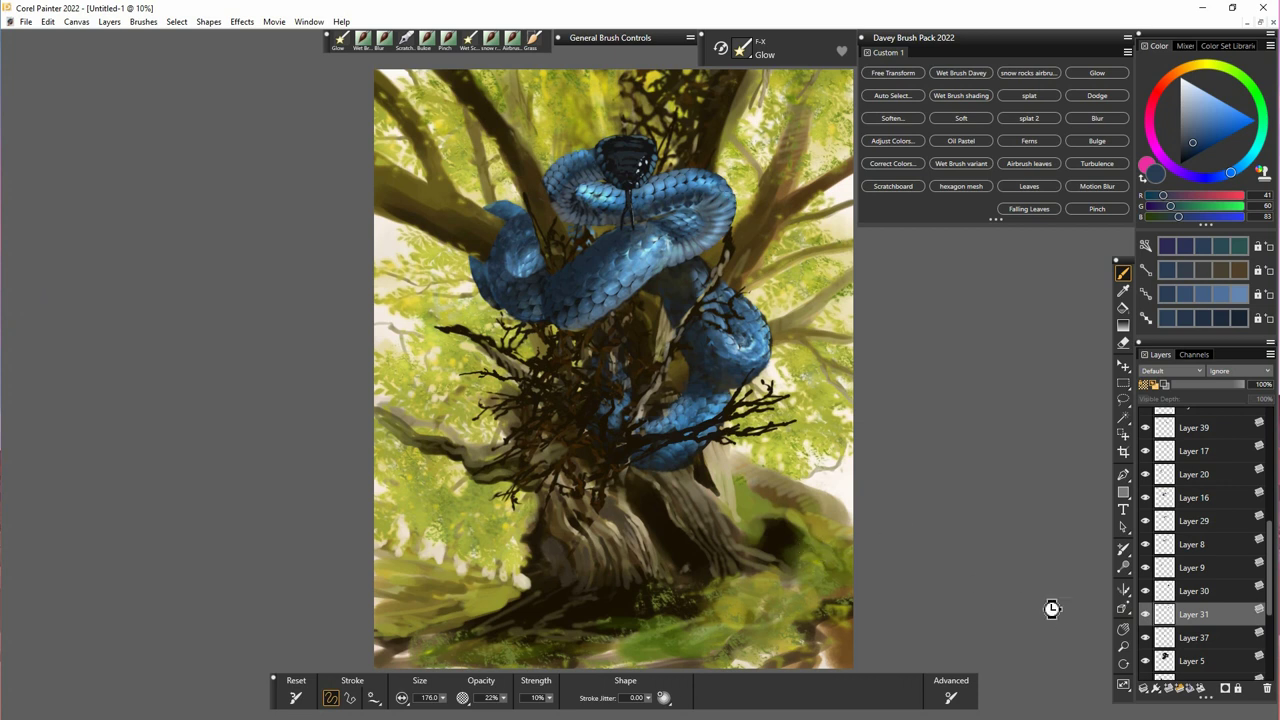
pyautogui.click(1203, 640)
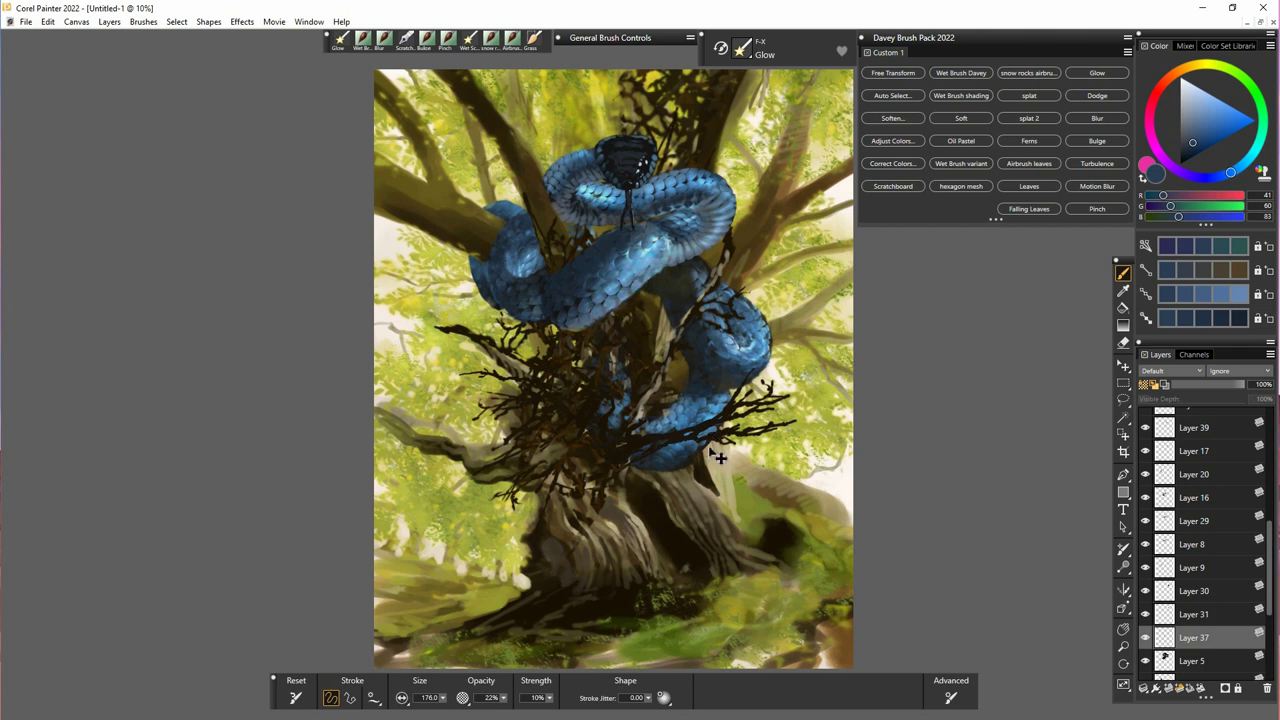
# - Adjust the opacities of Layers 5, 7, 36 and 4 to slightly below full
pyautogui.scroll(-3, 1190, 580)
pyautogui.click(1185, 588)
pyautogui.moveTo(1232, 389); pyautogui.dragTo(1248, 390)
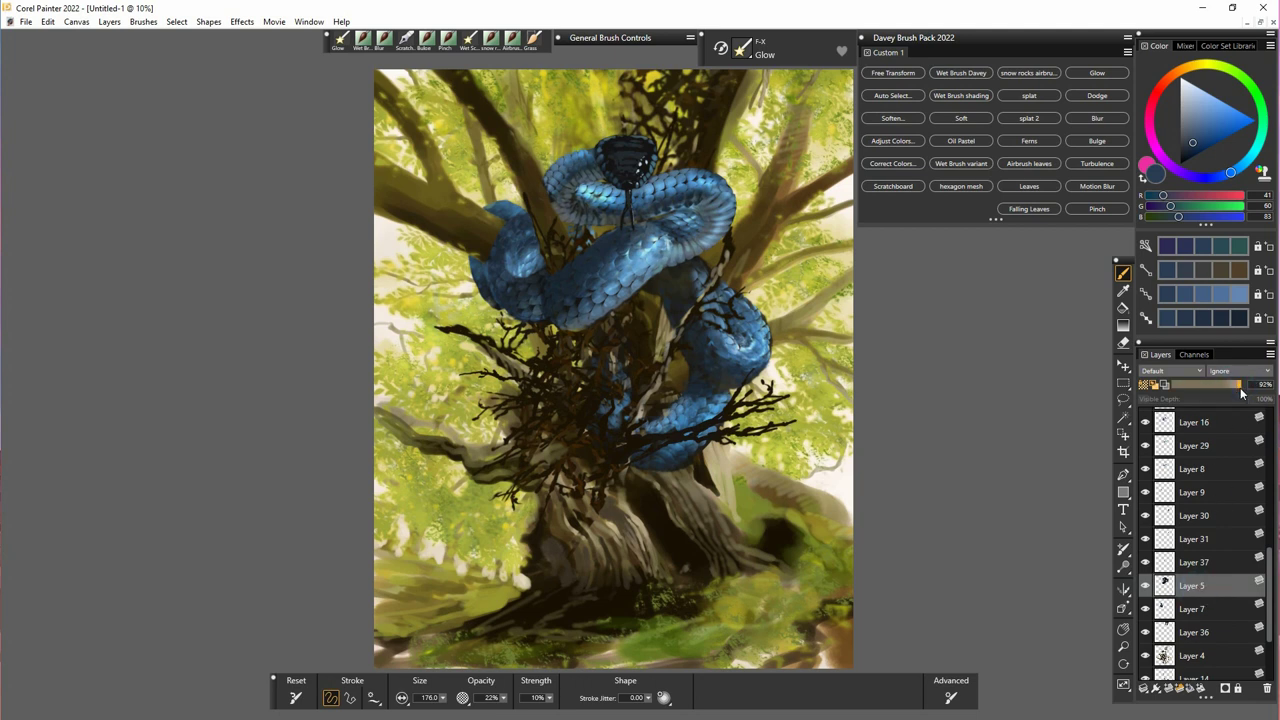
pyautogui.click(1206, 612)
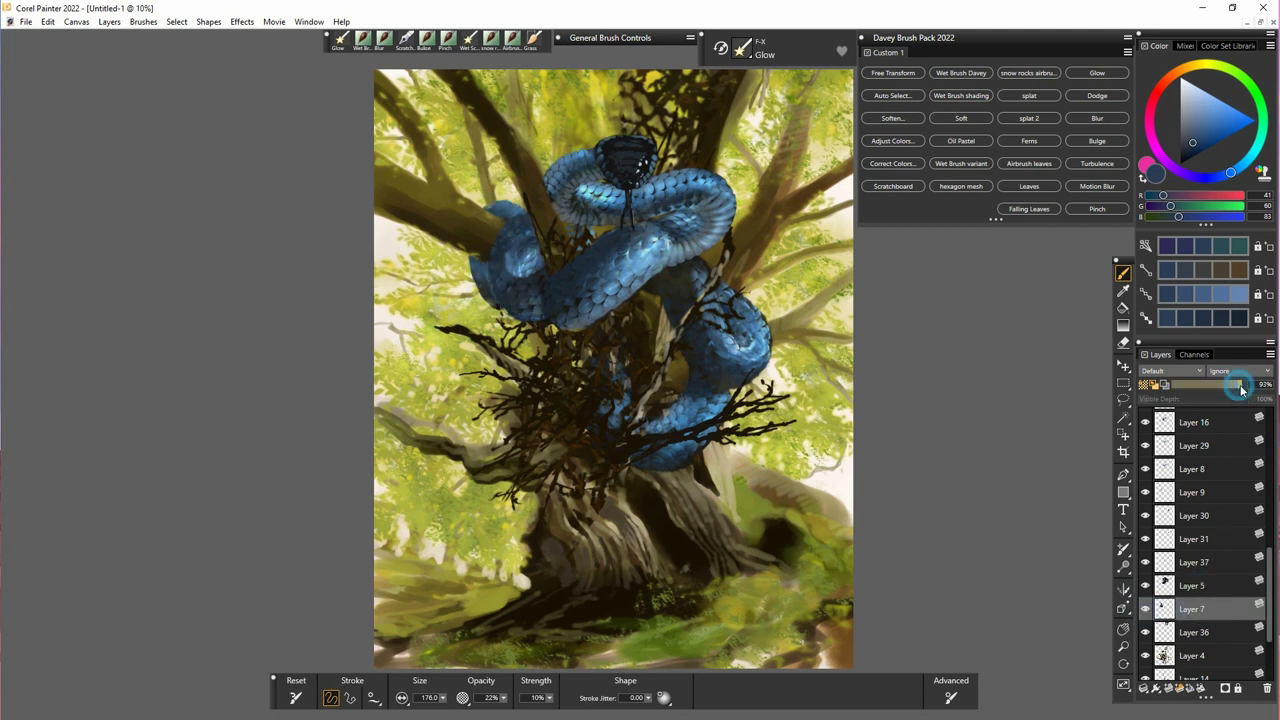
pyautogui.click(1195, 632)
pyautogui.moveTo(1247, 390); pyautogui.dragTo(1237, 391)
pyautogui.scroll(-3, 1272, 603)
pyautogui.click(1145, 551)
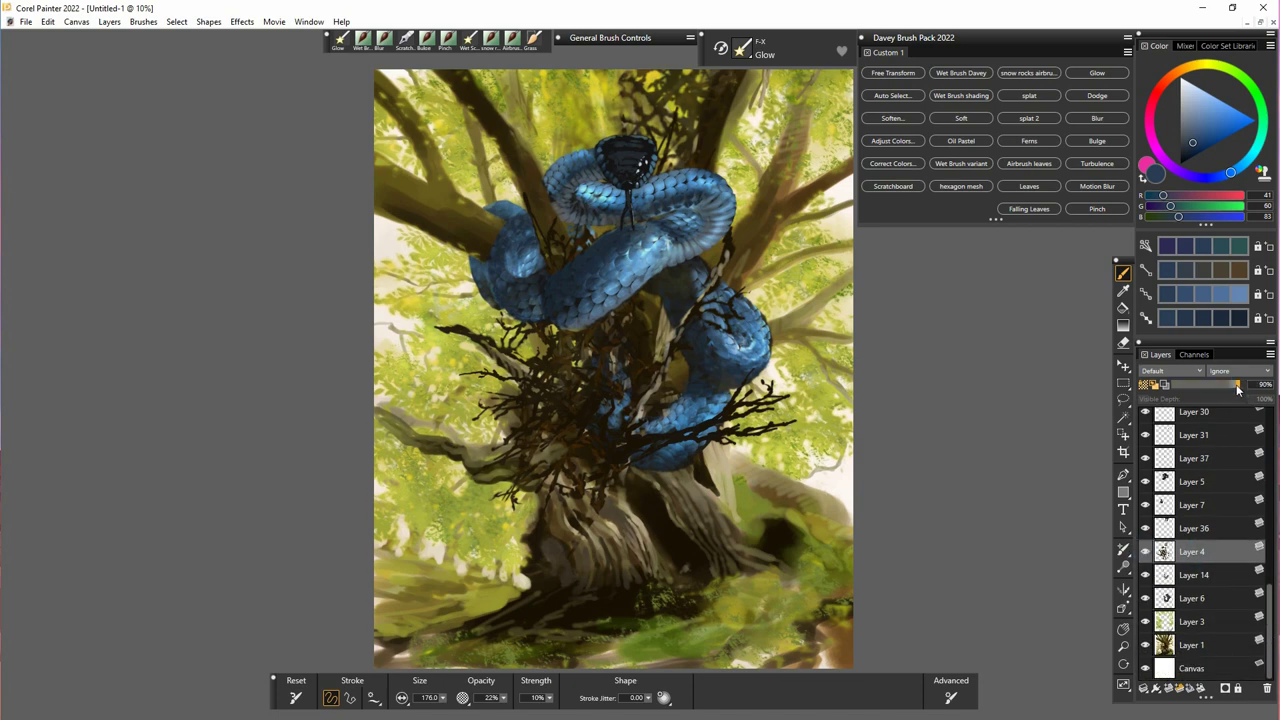
# - Copy the lowest coil on Layer 14 to a new layer, transform it toward the trunk, and turn off Preserve Transparency for erasing
pyautogui.click(1187, 584)
pyautogui.press('f')
pyautogui.click(361, 698)
pyautogui.moveTo(651, 487); pyautogui.dragTo(665, 474)
pyautogui.press('f')
pyautogui.hotkey('ctrl', 'shift', 'v')
pyautogui.press('n')
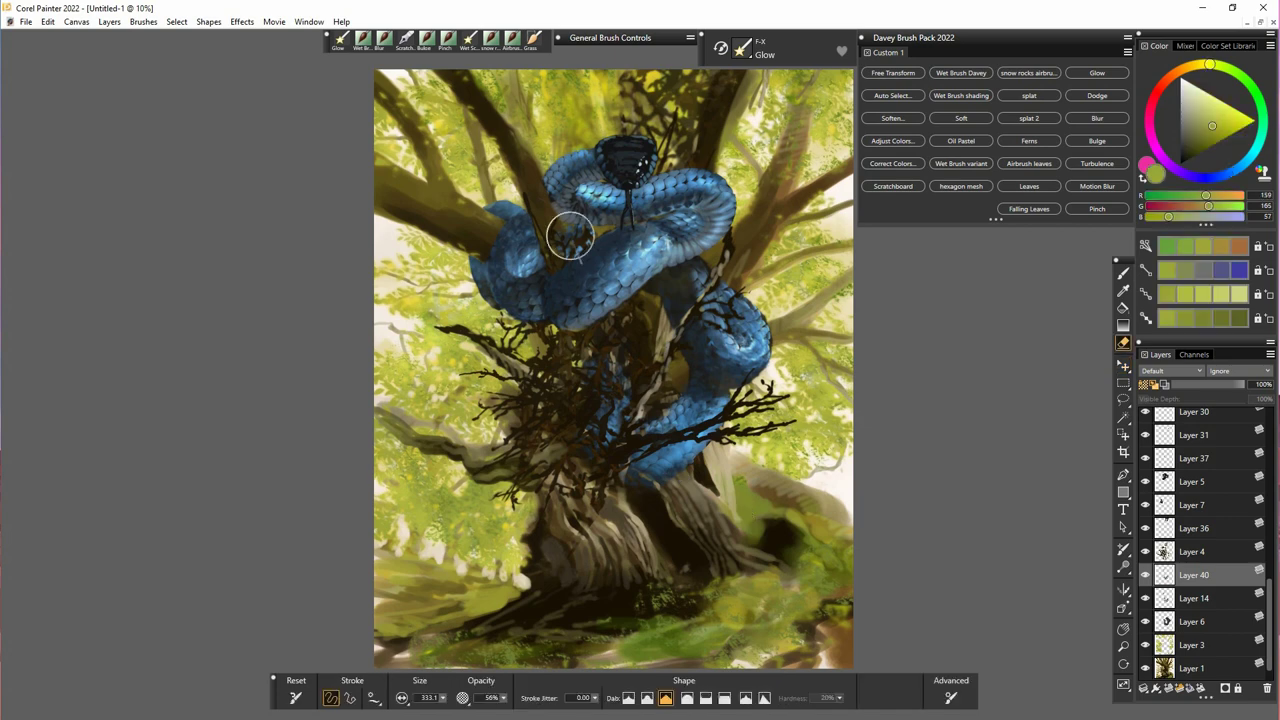
pyautogui.click(1144, 385)
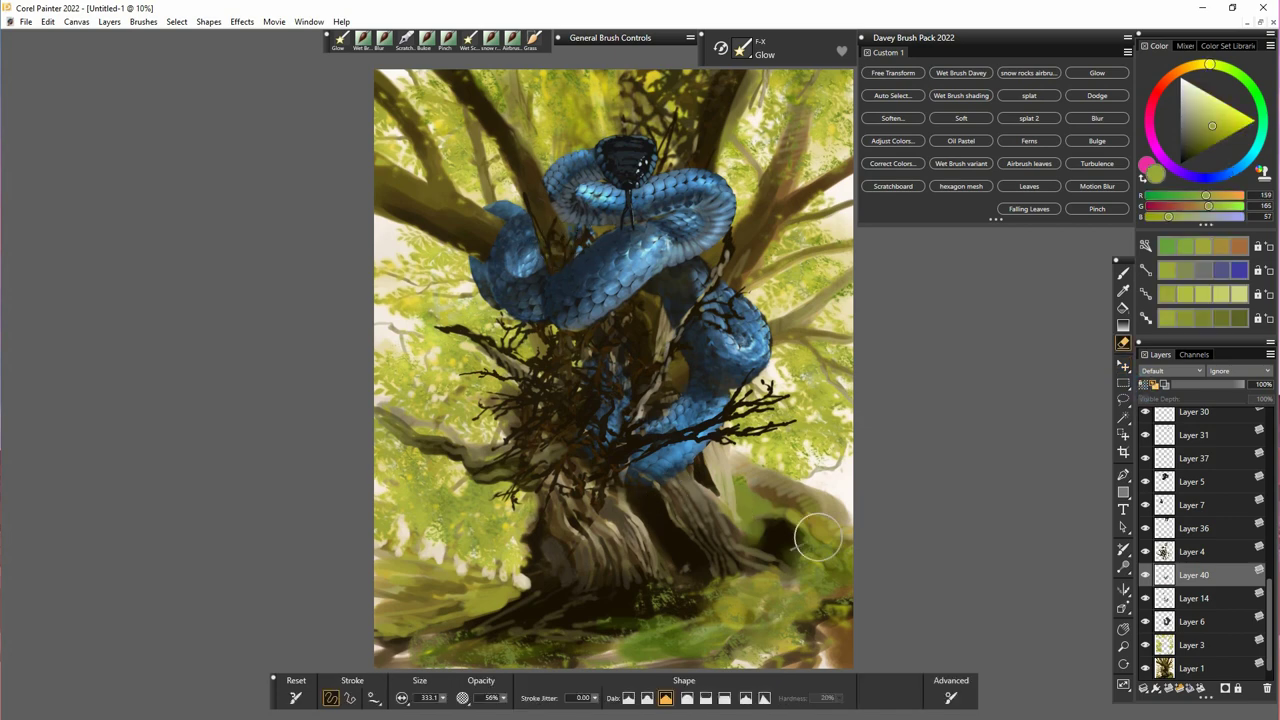
# - Check the branches on Layer 4 by toggling its visibility, and set Layer 6's opacity slightly below full
pyautogui.press('f')
pyautogui.click(1193, 551)
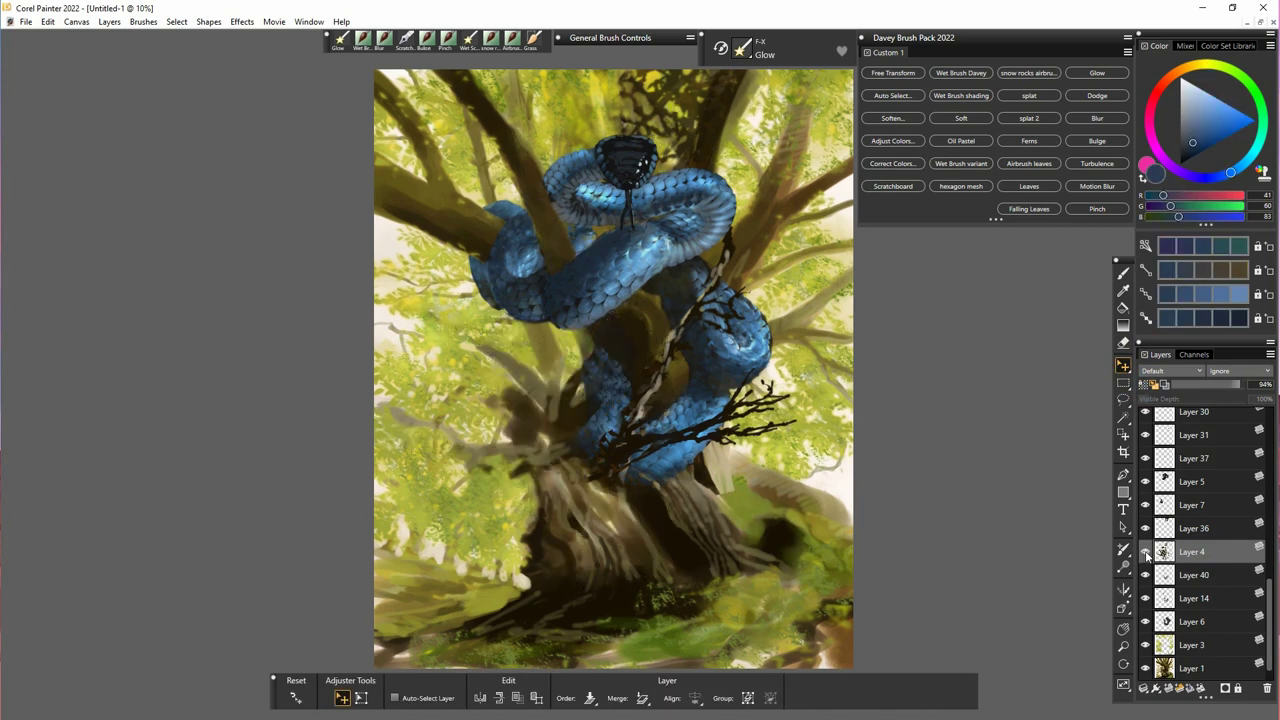
pyautogui.click(1190, 622)
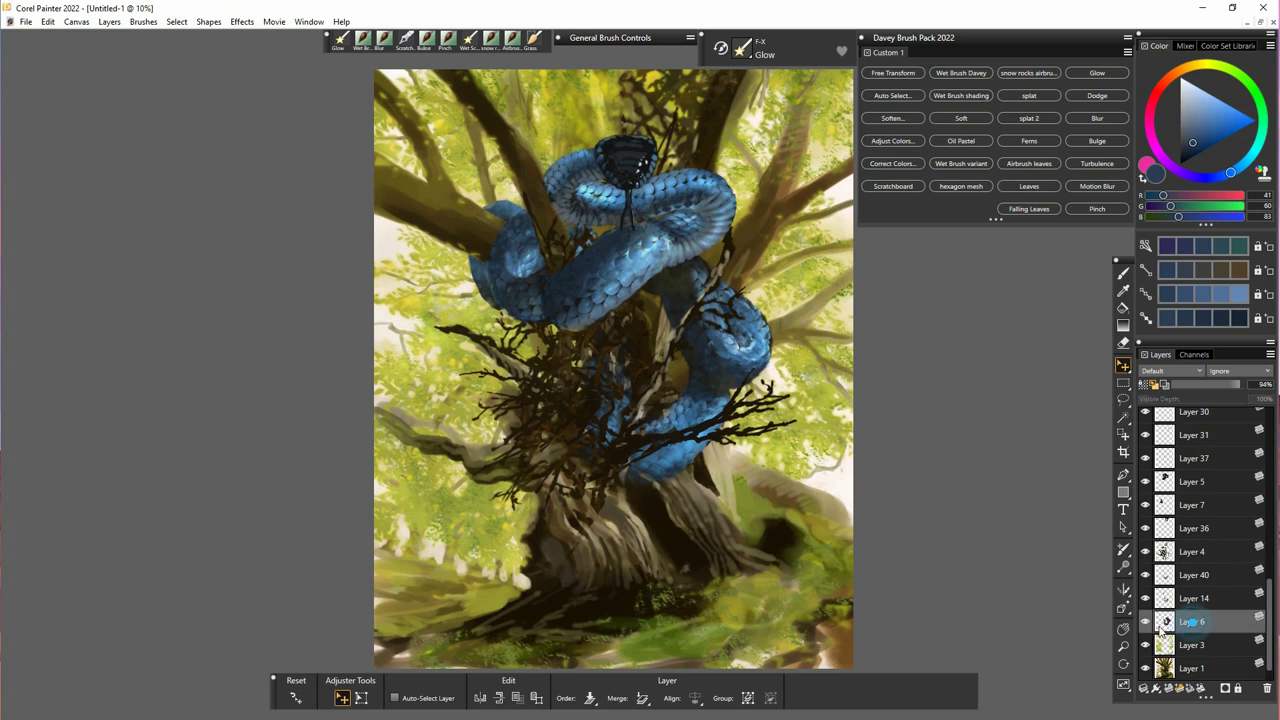
pyautogui.click(1239, 387)
pyautogui.click(1145, 623)
# - Check Layer 3's foliage by toggling its visibility, and lightly erase it with the Eraser, reducing its size to about 132
pyautogui.scroll(-1, 1199, 624)
pyautogui.click(1199, 622)
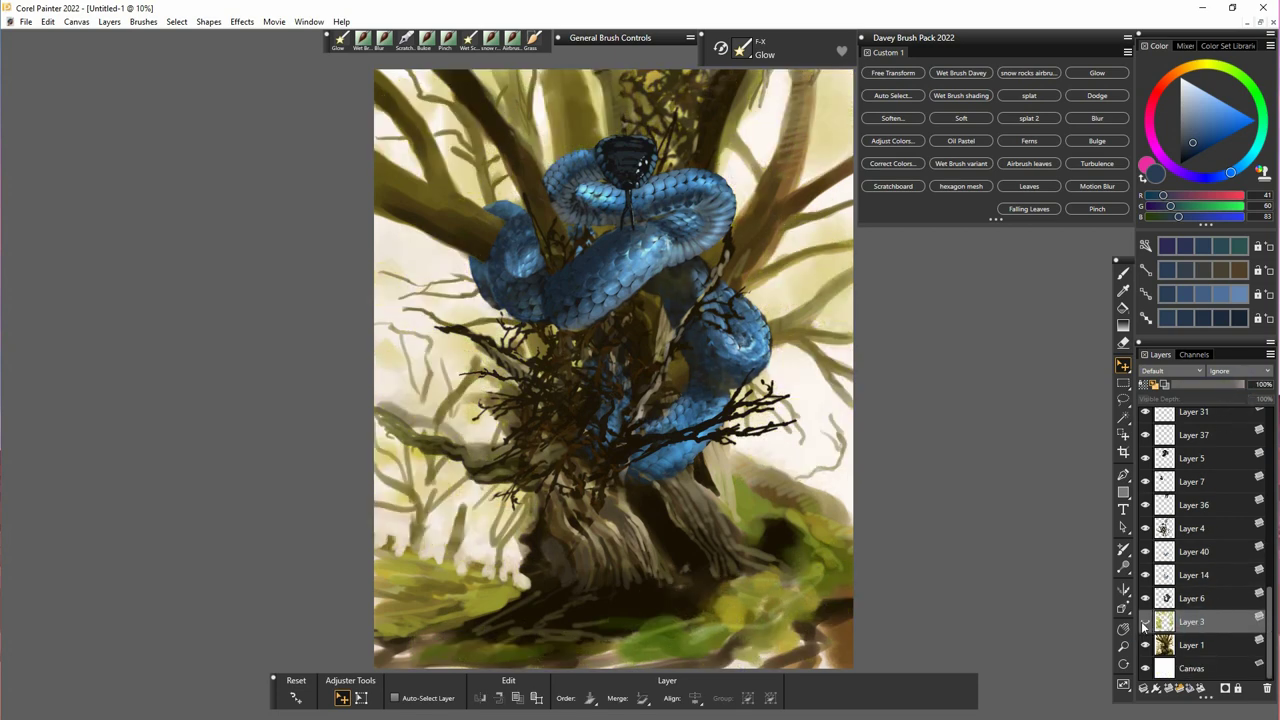
pyautogui.press('n')
pyautogui.keyDown('alt'); pyautogui.click(438, 527); pyautogui.keyUp('alt')
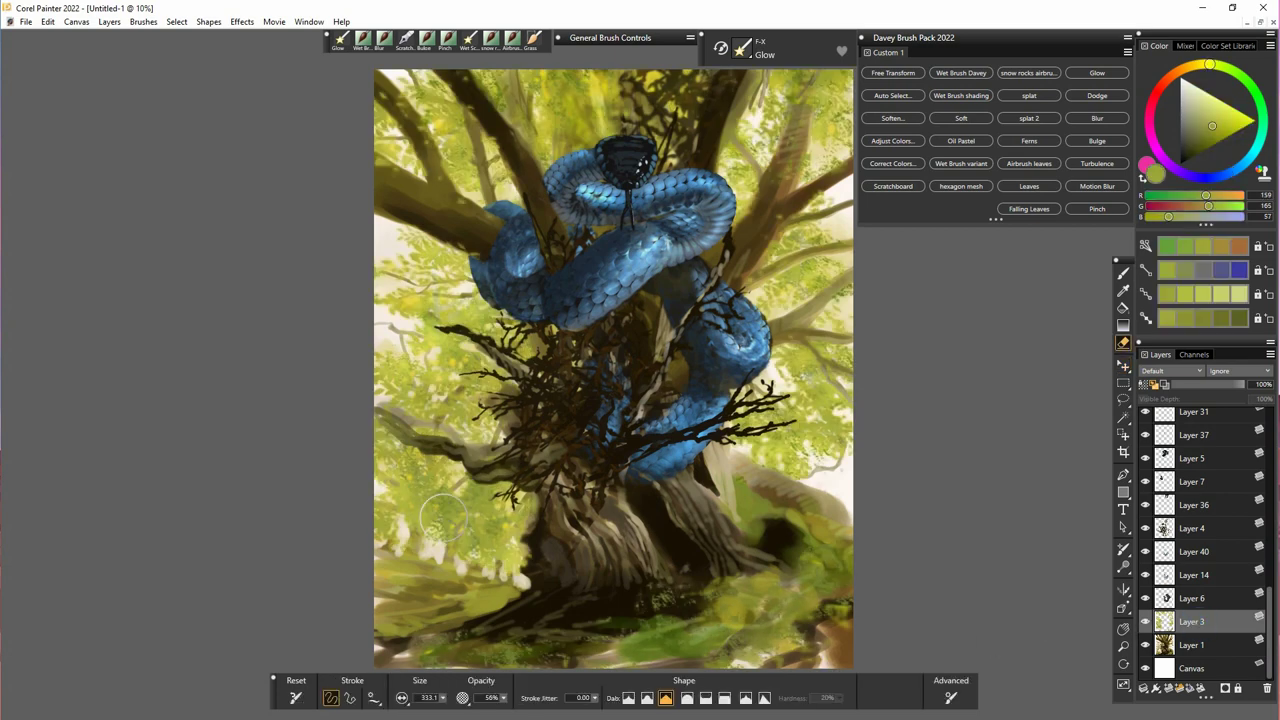
pyautogui.moveTo(443, 698); pyautogui.dragTo(412, 712)
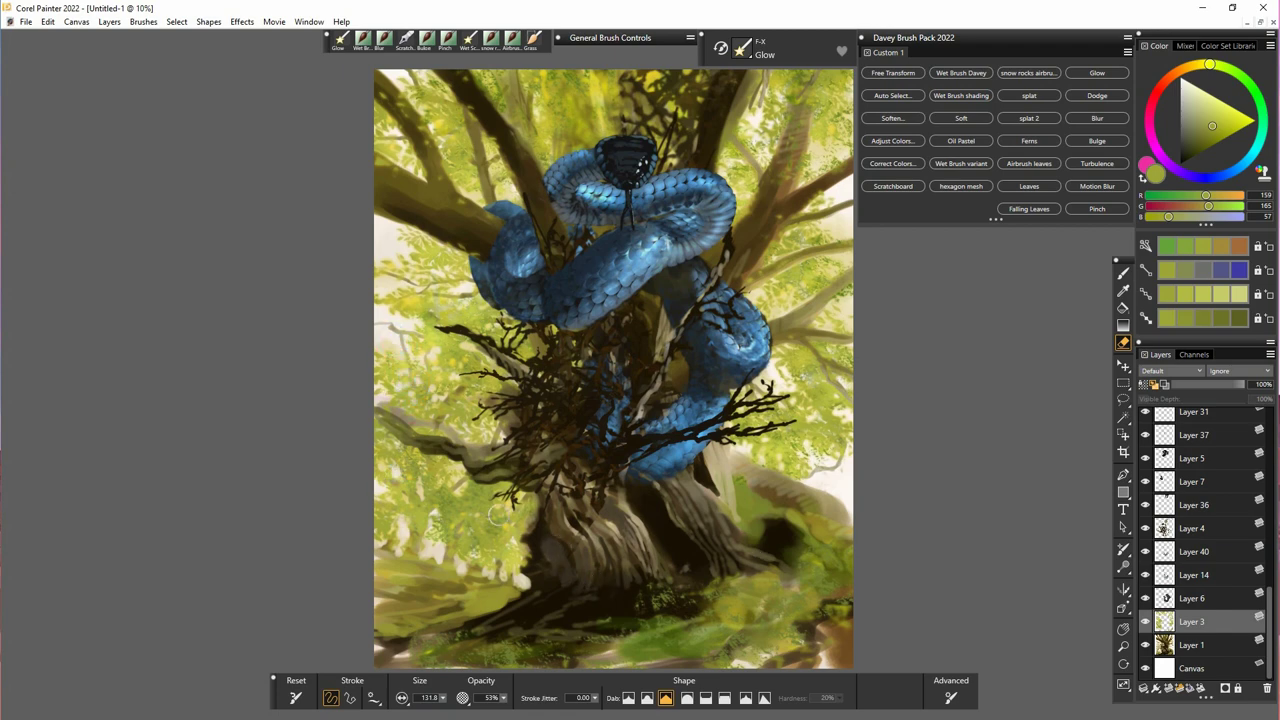
# - Add a new layer above Layer 1 and texture the trunk, branches and ground in dark brown with the snow rocks airbrush
pyautogui.click(1187, 652)
pyautogui.press('ctrl')
pyautogui.press('f')
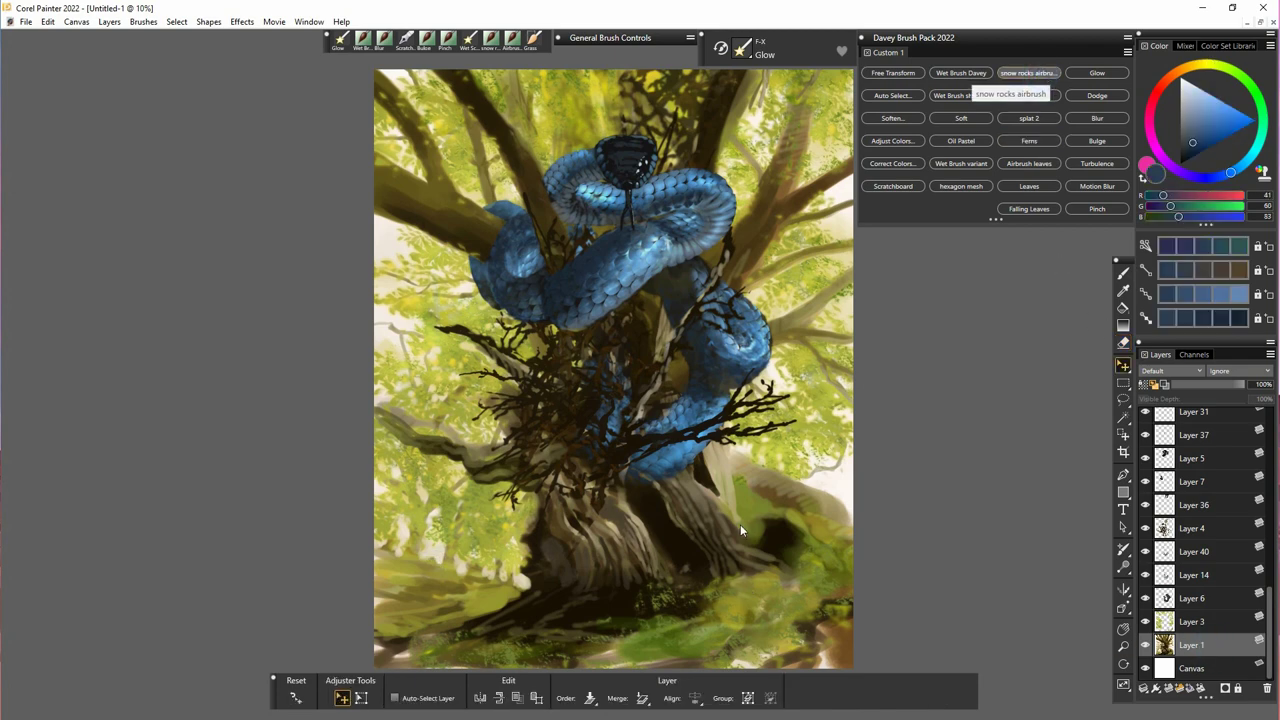
pyautogui.keyDown('alt'); pyautogui.click(436, 244); pyautogui.keyUp('alt')
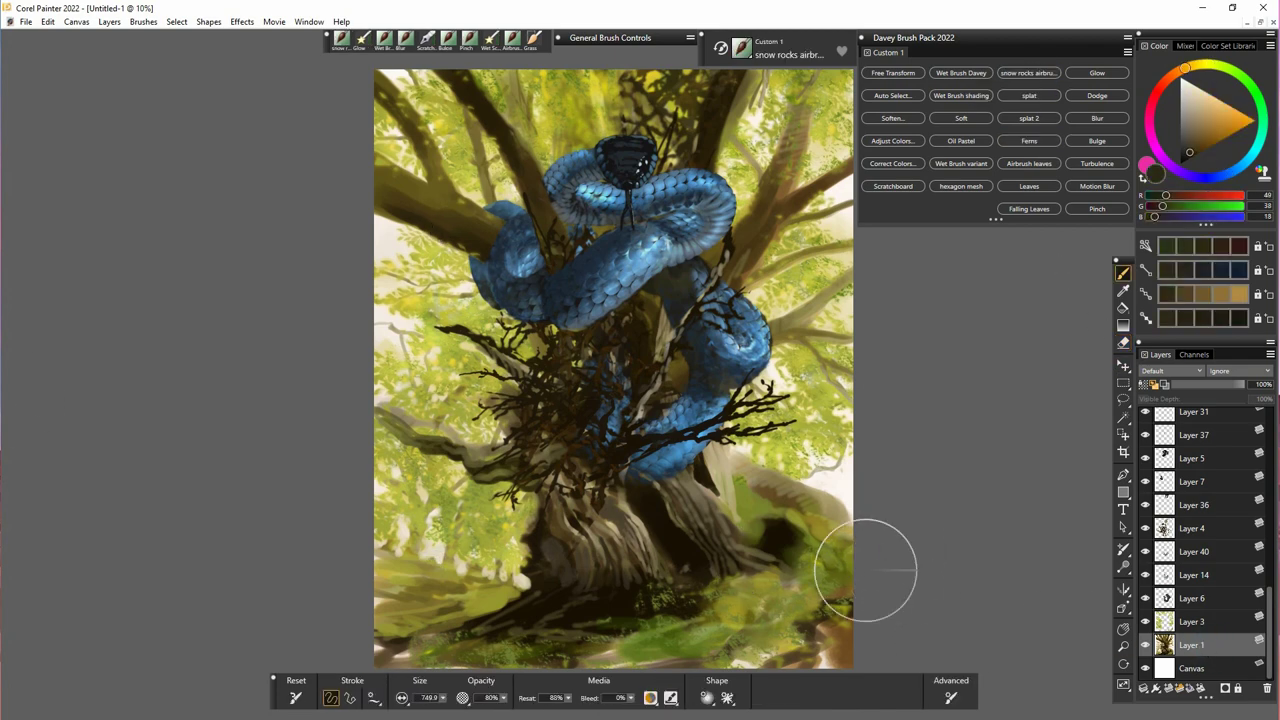
pyautogui.hotkey('ctrl', 'shift', 'n')
pyautogui.moveTo(403, 203); pyautogui.dragTo(500, 240)
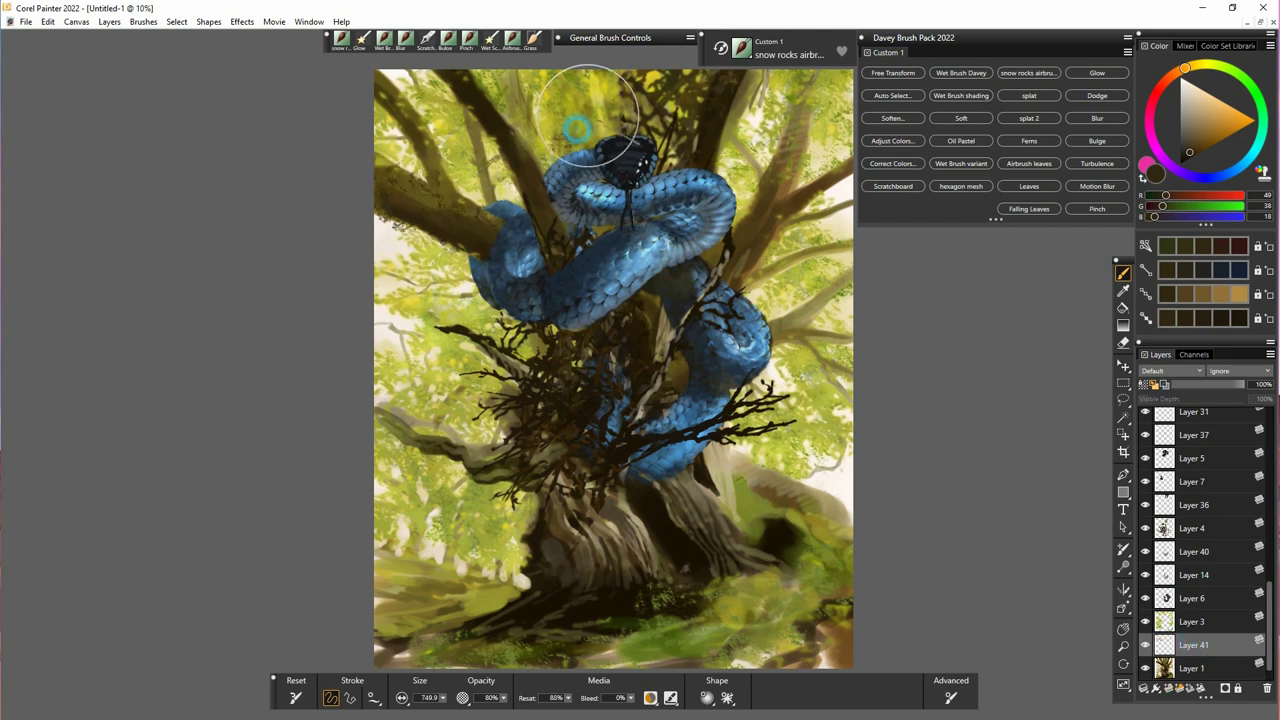
pyautogui.moveTo(614, 643)
pyautogui.mouseDown()
pyautogui.moveTo(698, 622)
pyautogui.moveTo(873, 637)
pyautogui.mouseUp()
pyautogui.moveTo(729, 519)
pyautogui.mouseDown()
pyautogui.moveTo(749, 493)
pyautogui.moveTo(816, 533)
pyautogui.moveTo(795, 506)
pyautogui.mouseUp()
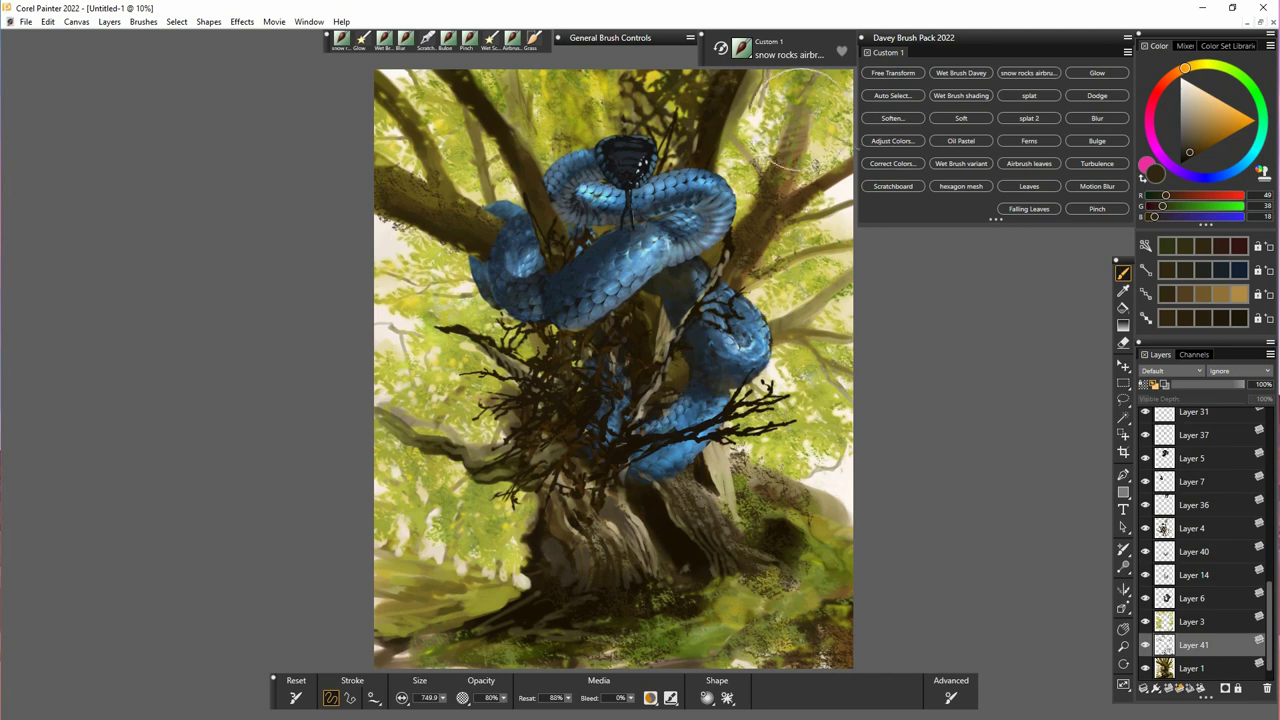
pyautogui.moveTo(584, 469)
pyautogui.mouseDown()
pyautogui.moveTo(540, 458)
pyautogui.moveTo(627, 472)
pyautogui.mouseUp()
pyautogui.moveTo(680, 388); pyautogui.dragTo(695, 406)
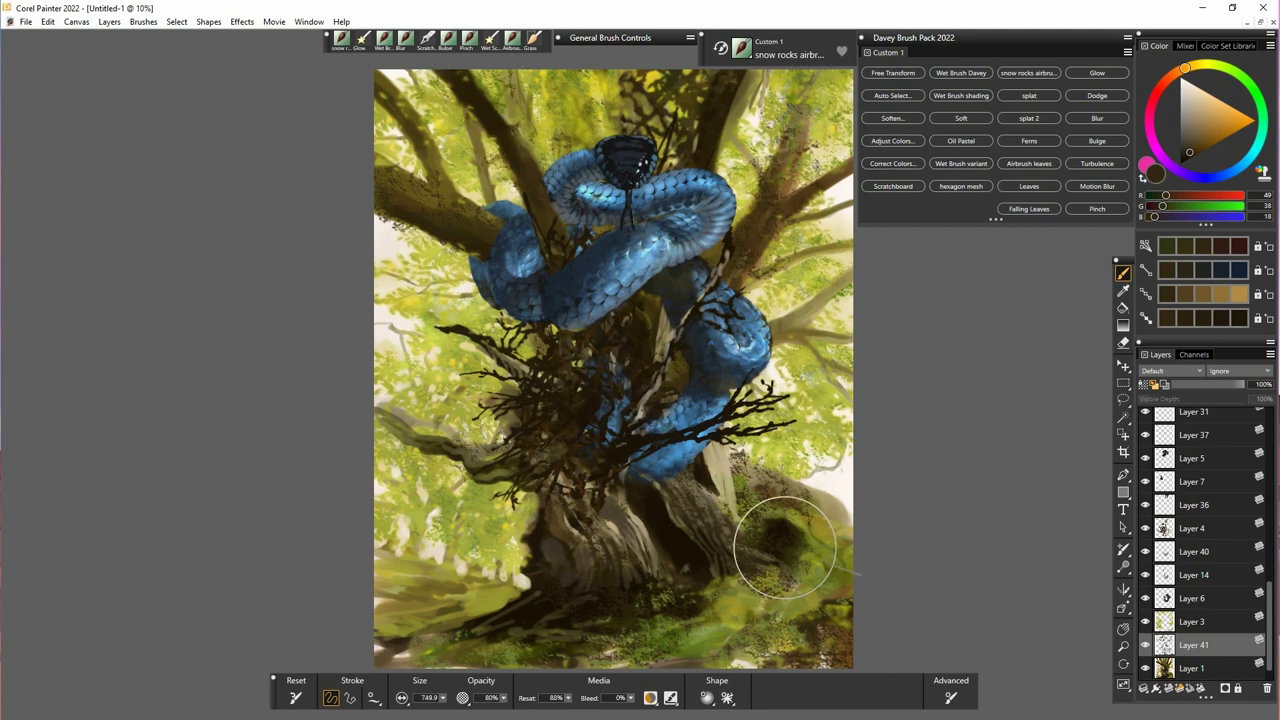
pyautogui.press('n')
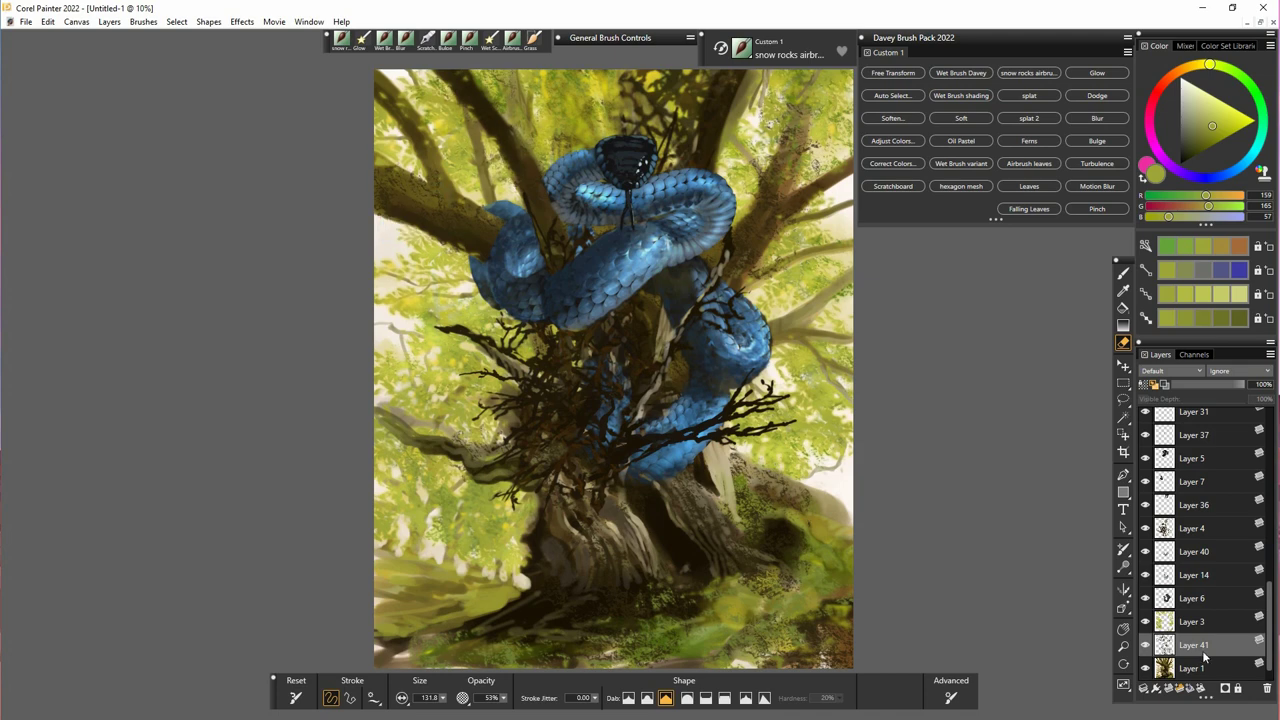
pyautogui.press('b')
# - Preserve Layer 41's transparency and tint the branch texture with sampled yellow using Wet Brush Davey
pyautogui.click(1144, 385)
pyautogui.press('F1')
pyautogui.keyDown('alt'); pyautogui.click(432, 293); pyautogui.keyUp('alt')
pyautogui.moveTo(415, 193); pyautogui.dragTo(388, 181)
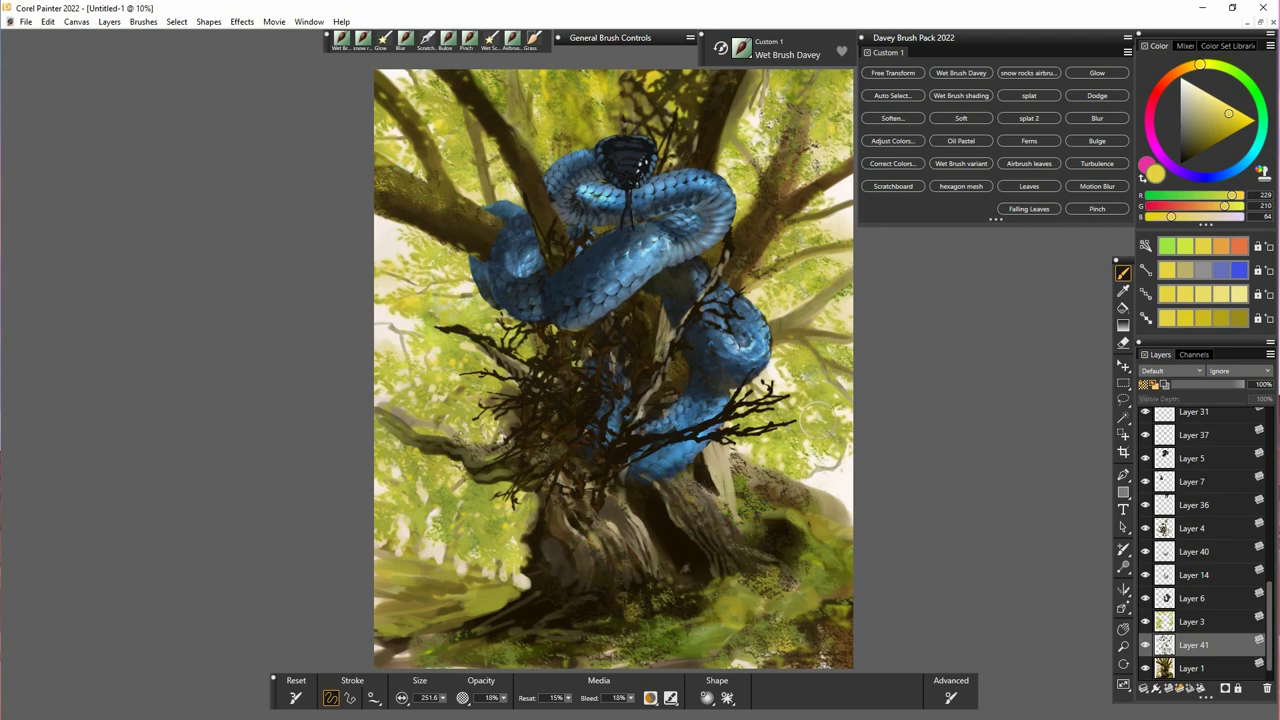
pyautogui.moveTo(755, 206); pyautogui.dragTo(734, 266)
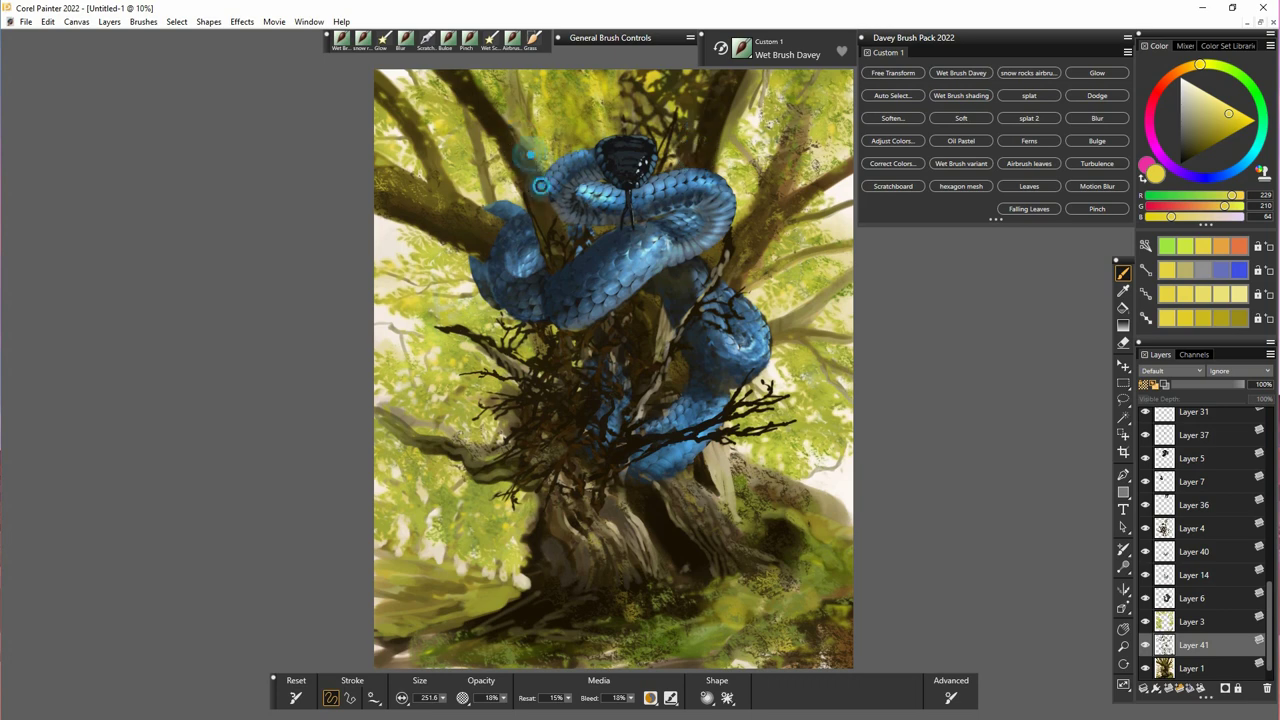
# - Tint the texture on the trunk and foreground ground with a beige sampled from the bark
pyautogui.keyDown('alt'); pyautogui.click(620, 533); pyautogui.keyUp('alt')
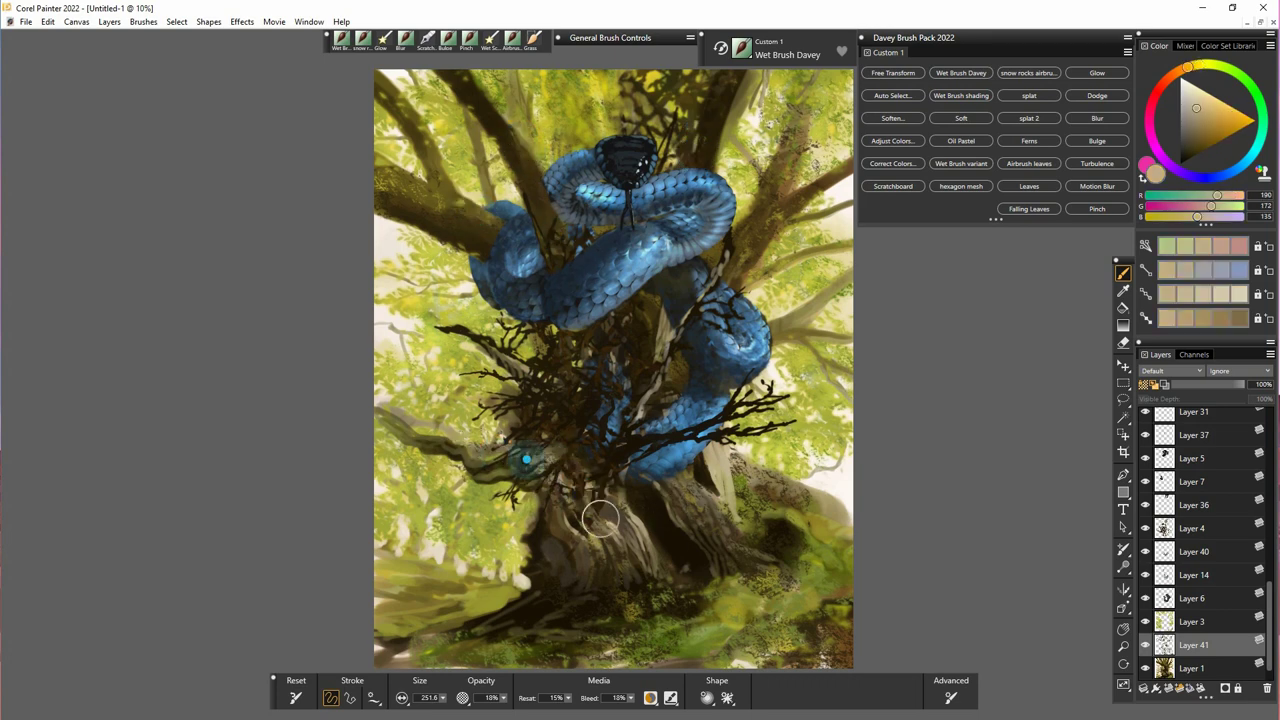
pyautogui.click(723, 529)
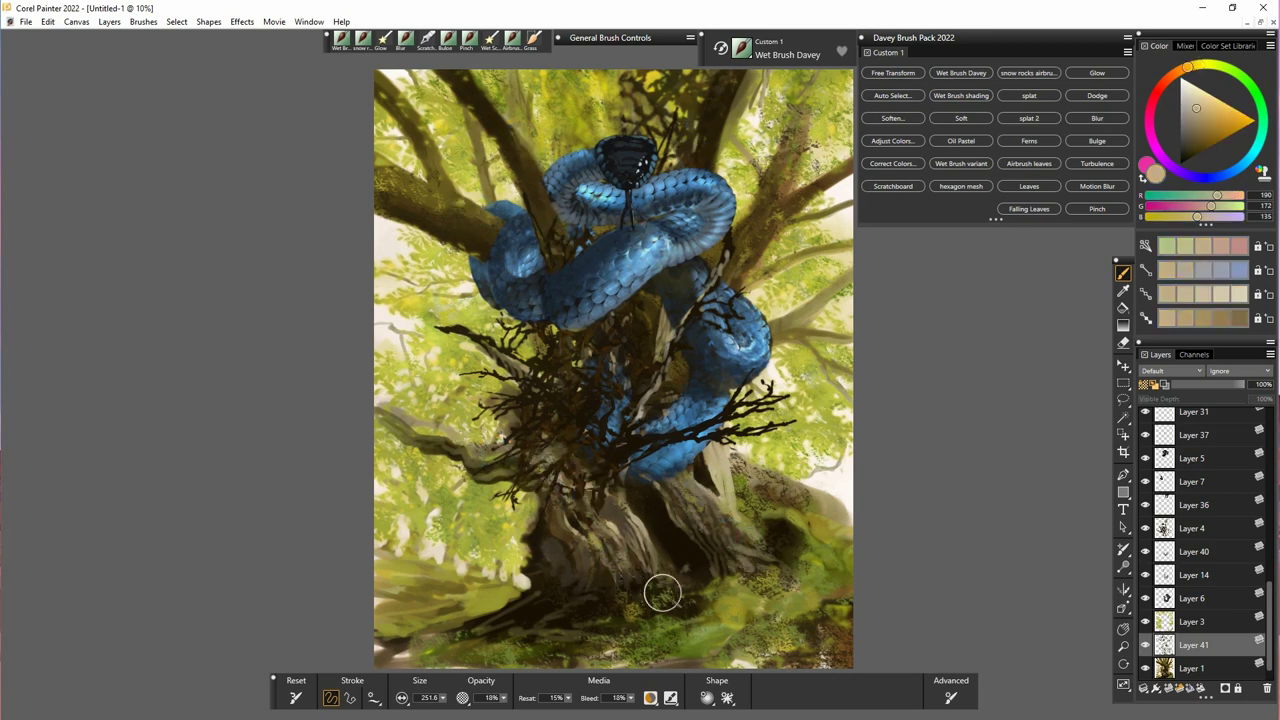
pyautogui.moveTo(612, 598)
pyautogui.mouseDown()
pyautogui.moveTo(555, 601)
pyautogui.moveTo(660, 648)
pyautogui.mouseUp()
pyautogui.moveTo(785, 632); pyautogui.dragTo(845, 635)
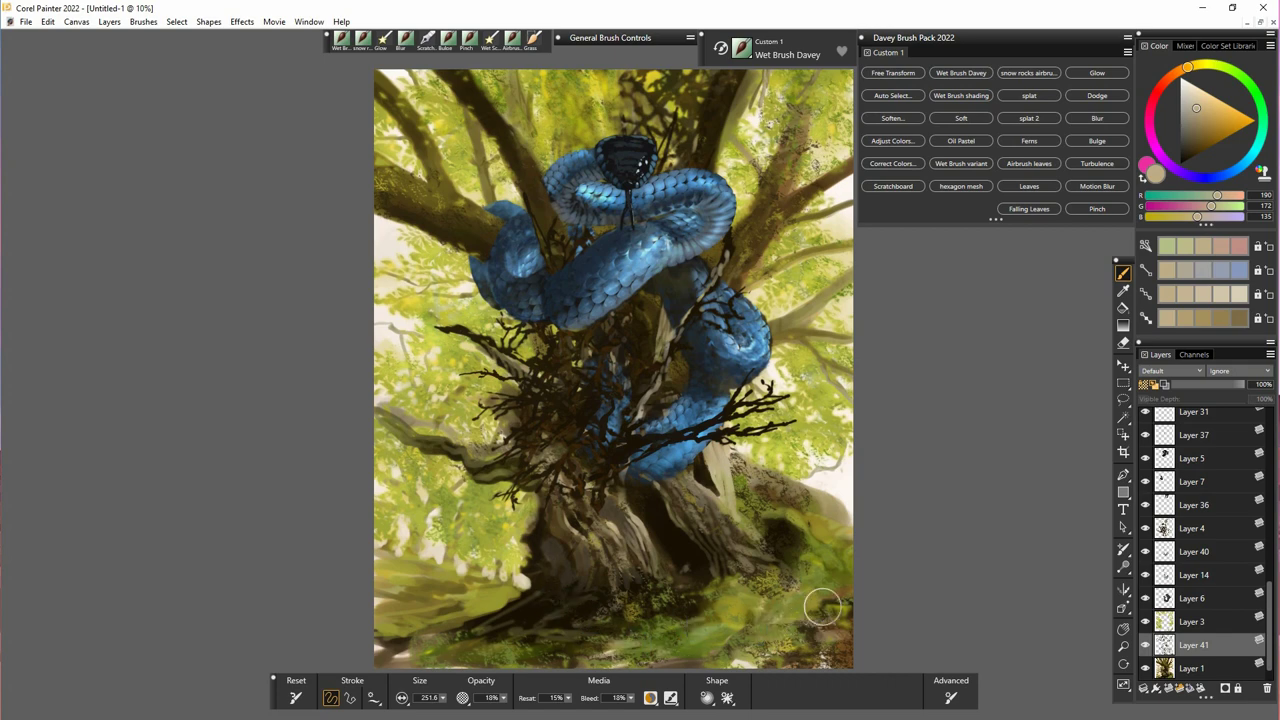
# - Turn off Preserve Transparency on Layer 41 and soften the texture with a Circular aperture at an amount of 13.54
pyautogui.click(1144, 385)
pyautogui.click(1123, 343)
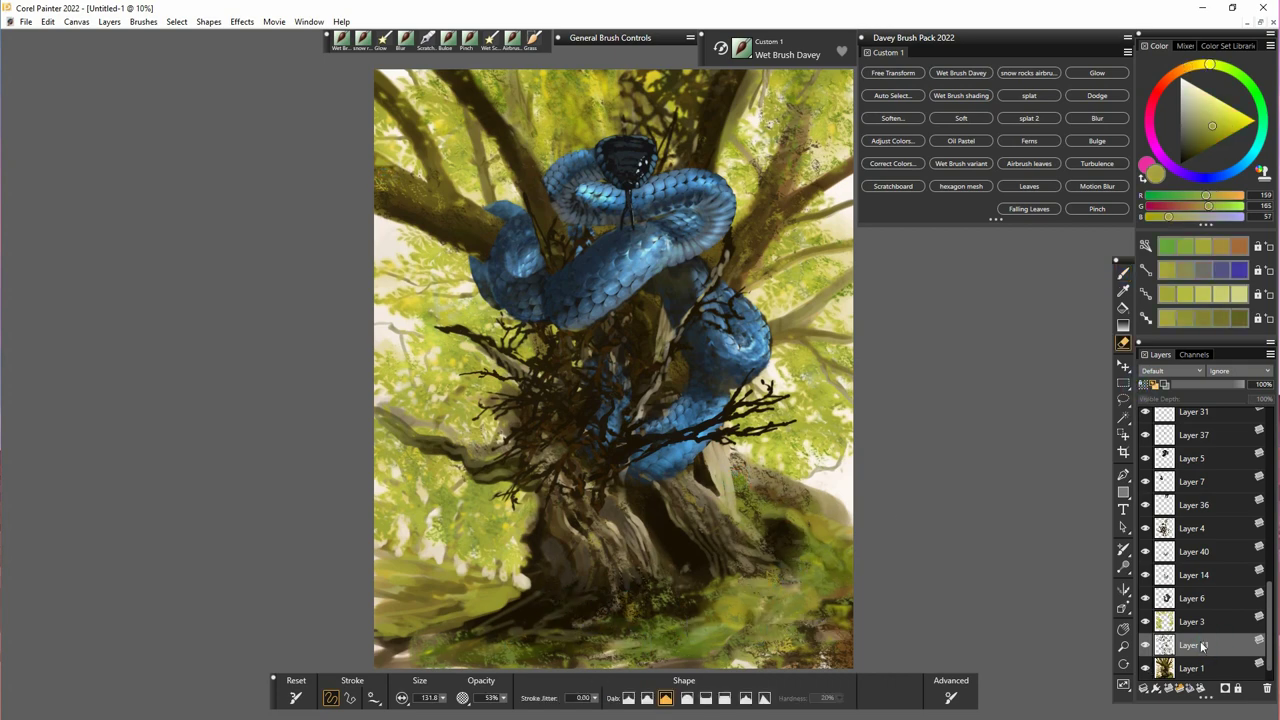
pyautogui.click(1123, 273)
pyautogui.click(893, 118)
pyautogui.click(705, 546)
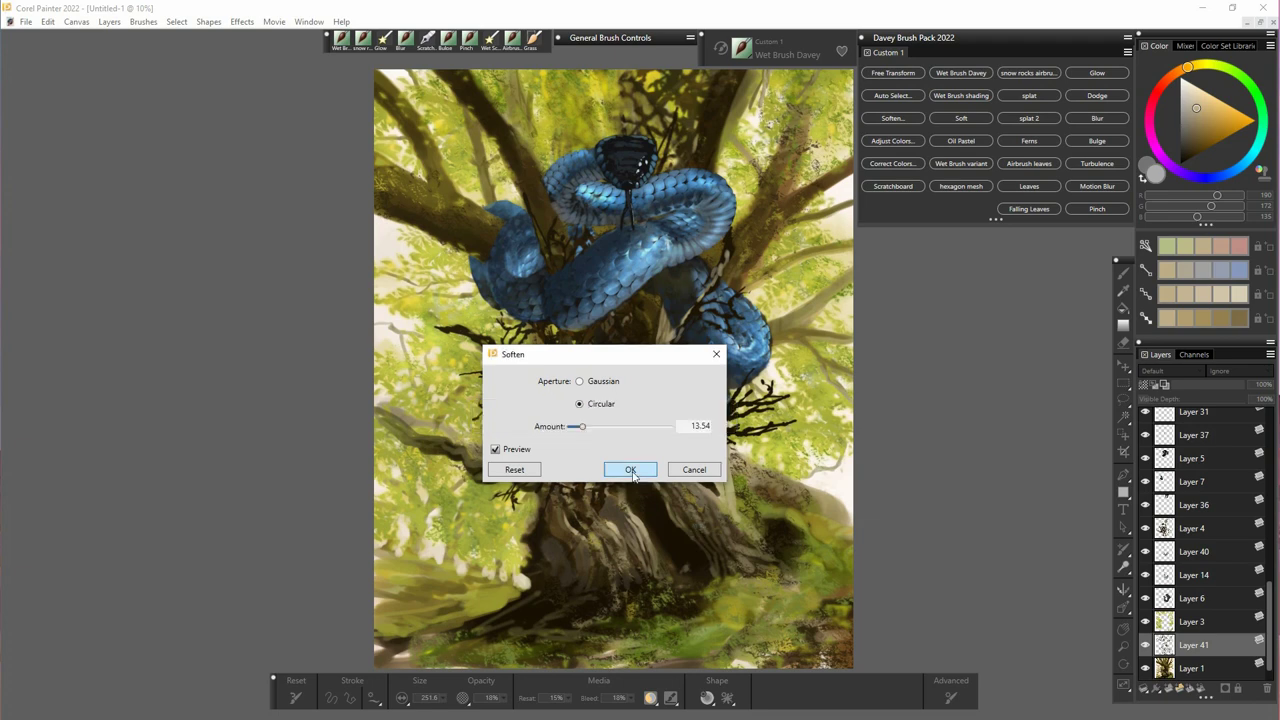
pyautogui.click(630, 469)
# - Add a new layer at the top of the stack, set its composite method to Shadow Map, and fill it with white
pyautogui.scroll(10, 1195, 520)
pyautogui.click(1178, 371)
pyautogui.click(1172, 432)
pyautogui.click(1181, 78)
pyautogui.click(1123, 309)
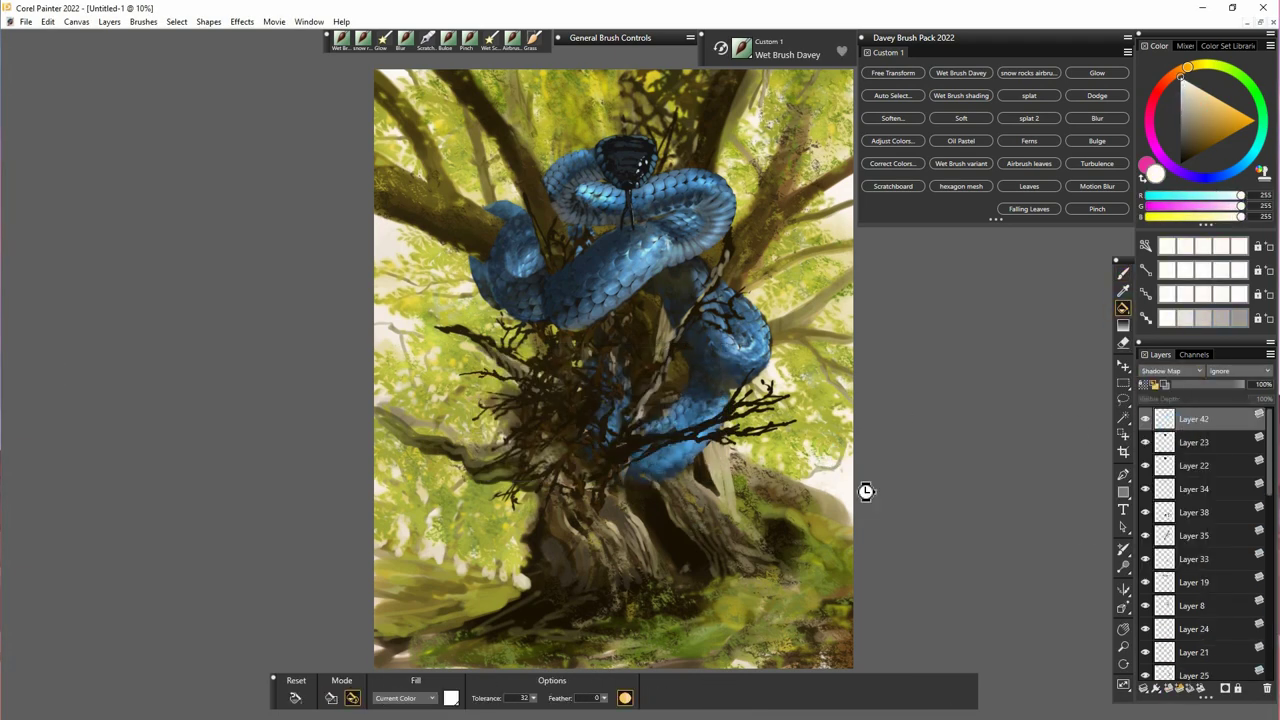
# - Paint gray-blue shadows over the upper branches, snake coils and nest with Wet Brush Davey, enlarging it to about 472
pyautogui.moveTo(1186, 104); pyautogui.dragTo(1186, 122)
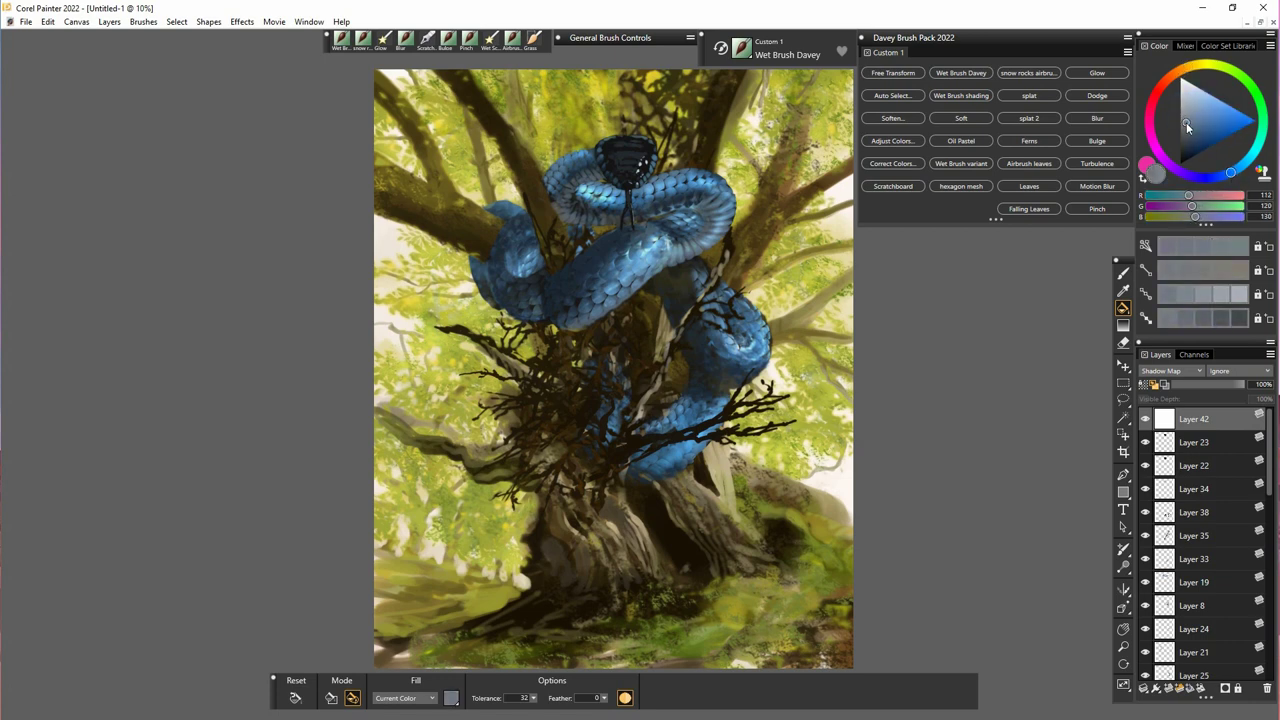
pyautogui.press('b')
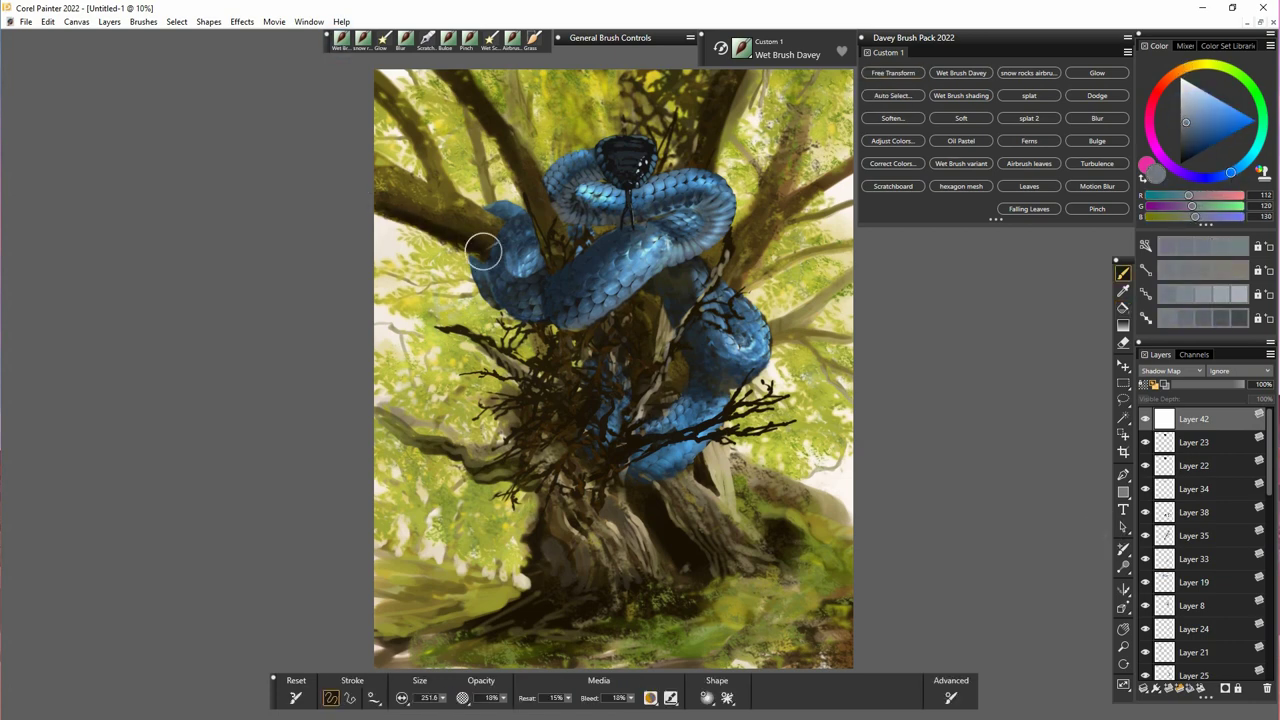
pyautogui.moveTo(488, 263)
pyautogui.mouseDown()
pyautogui.moveTo(520, 311)
pyautogui.moveTo(600, 304)
pyautogui.moveTo(563, 293)
pyautogui.moveTo(584, 283)
pyautogui.moveTo(584, 257)
pyautogui.moveTo(607, 268)
pyautogui.moveTo(589, 297)
pyautogui.moveTo(556, 261)
pyautogui.mouseUp()
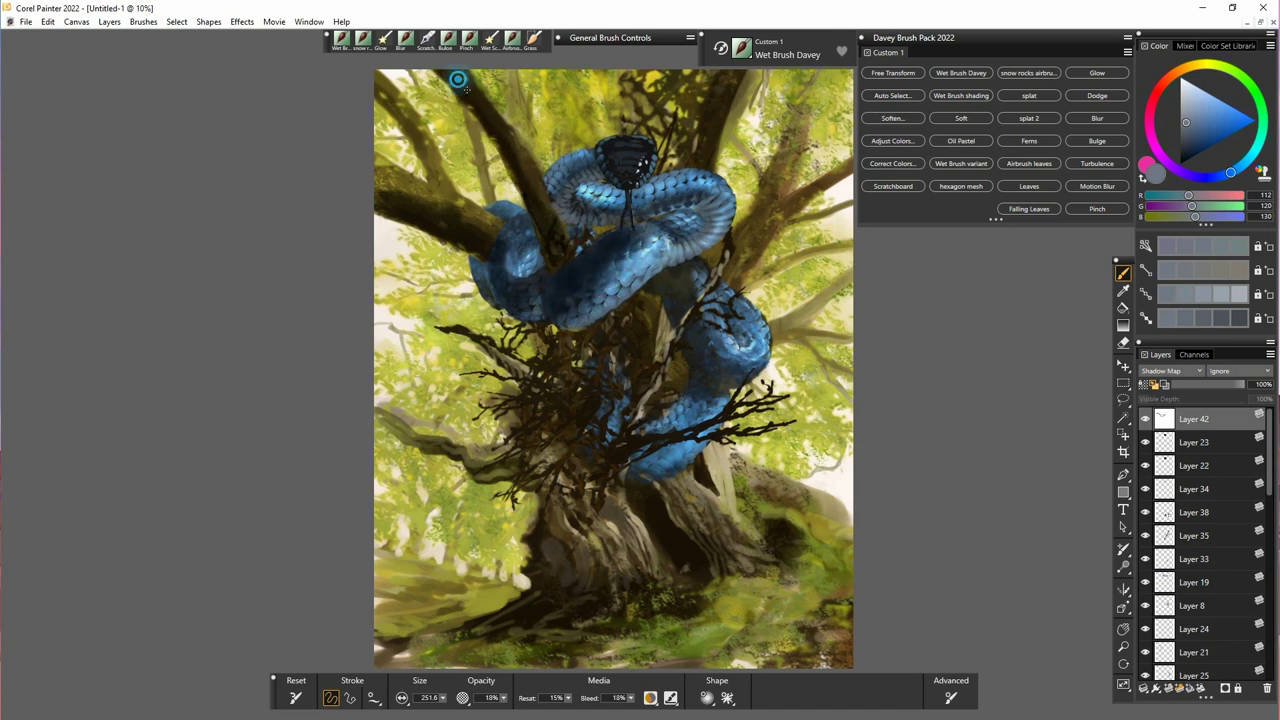
pyautogui.moveTo(425, 155)
pyautogui.mouseDown()
pyautogui.moveTo(393, 104)
pyautogui.moveTo(430, 178)
pyautogui.moveTo(474, 222)
pyautogui.mouseUp()
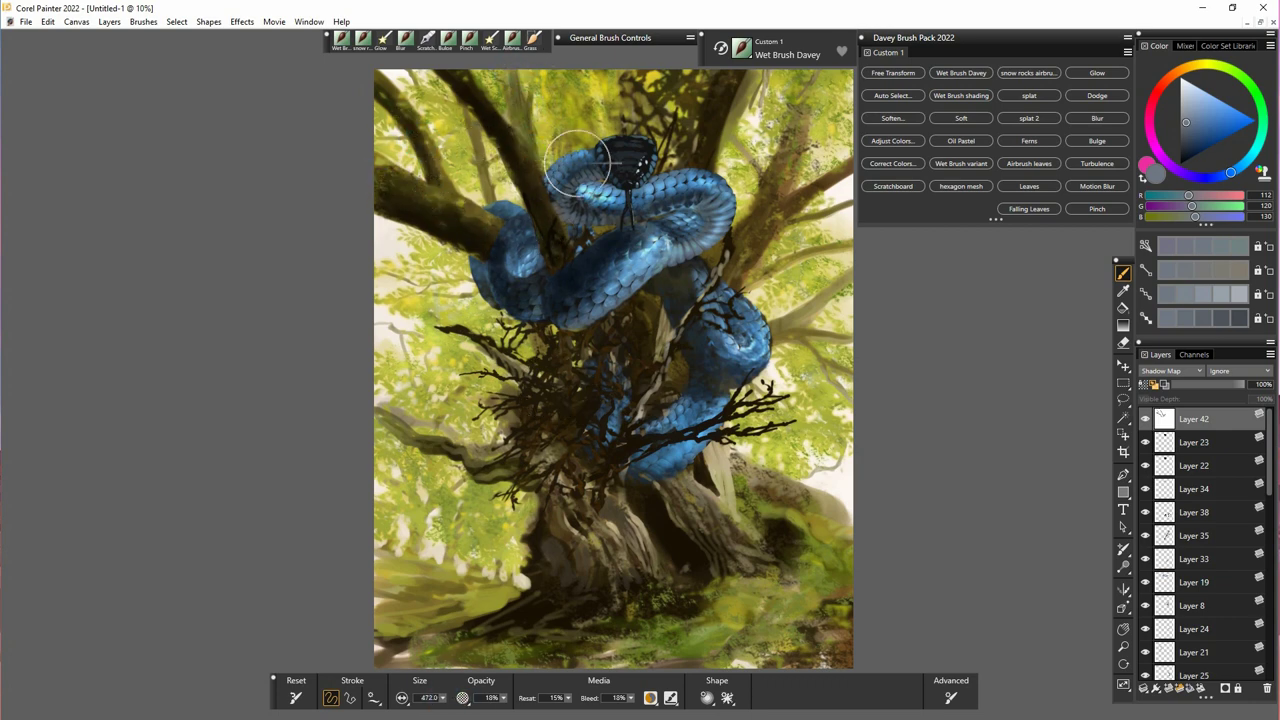
pyautogui.moveTo(516, 369)
pyautogui.mouseDown()
pyautogui.moveTo(534, 345)
pyautogui.moveTo(566, 370)
pyautogui.mouseUp()
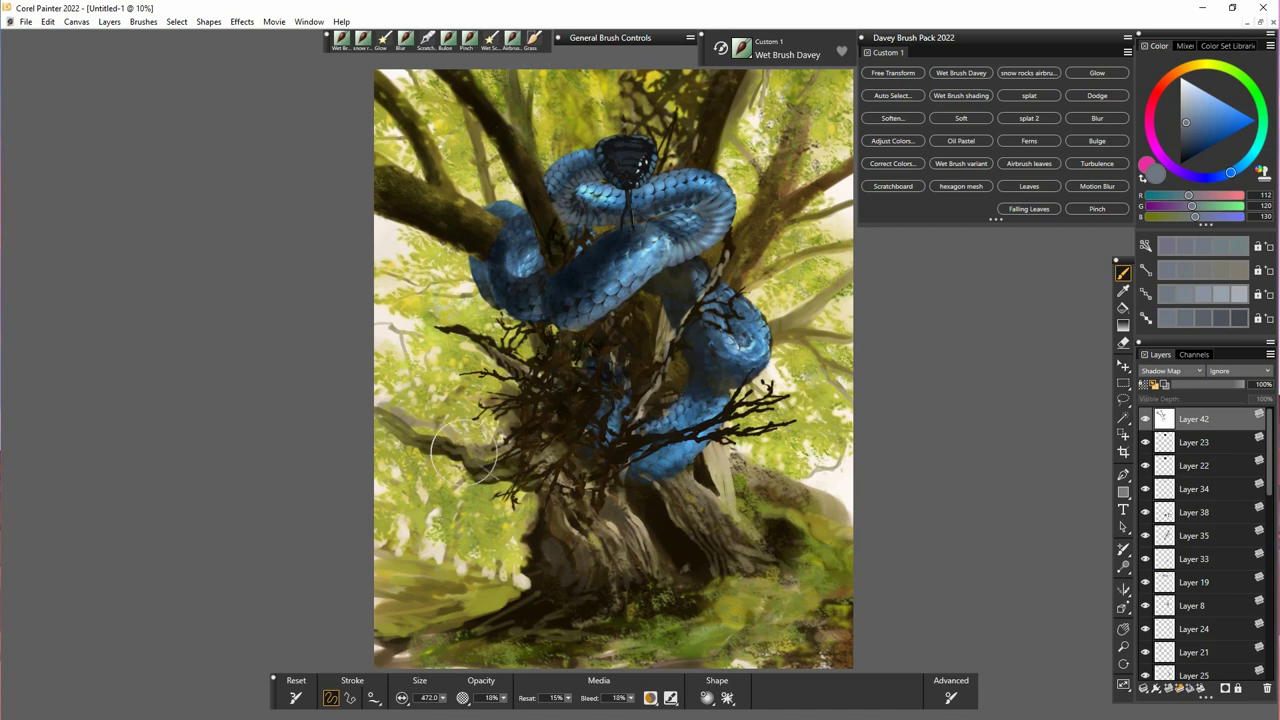
pyautogui.moveTo(536, 479); pyautogui.dragTo(560, 443)
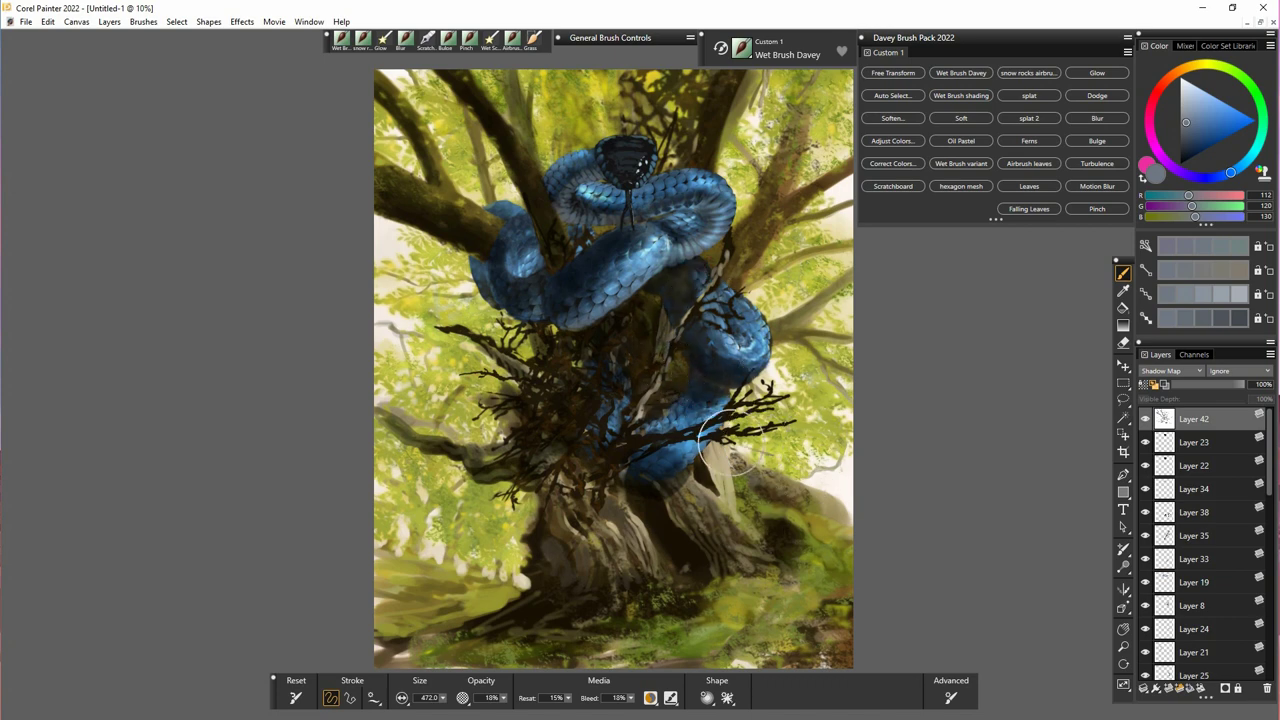
# - Extend the shadows over the trunk base, roots and ground, reducing the brush to about 200 and darkening the gray-blue
pyautogui.moveTo(662, 514)
pyautogui.mouseDown()
pyautogui.moveTo(692, 578)
pyautogui.moveTo(640, 612)
pyautogui.mouseUp()
pyautogui.moveTo(520, 623); pyautogui.dragTo(598, 652)
pyautogui.moveTo(578, 600)
pyautogui.mouseDown()
pyautogui.moveTo(429, 600)
pyautogui.moveTo(391, 651)
pyautogui.mouseUp()
pyautogui.moveTo(758, 531)
pyautogui.mouseDown()
pyautogui.moveTo(791, 591)
pyautogui.moveTo(823, 591)
pyautogui.moveTo(678, 669)
pyautogui.moveTo(766, 657)
pyautogui.moveTo(743, 634)
pyautogui.moveTo(630, 633)
pyautogui.moveTo(600, 551)
pyautogui.moveTo(643, 386)
pyautogui.moveTo(563, 337)
pyautogui.moveTo(464, 341)
pyautogui.mouseUp()
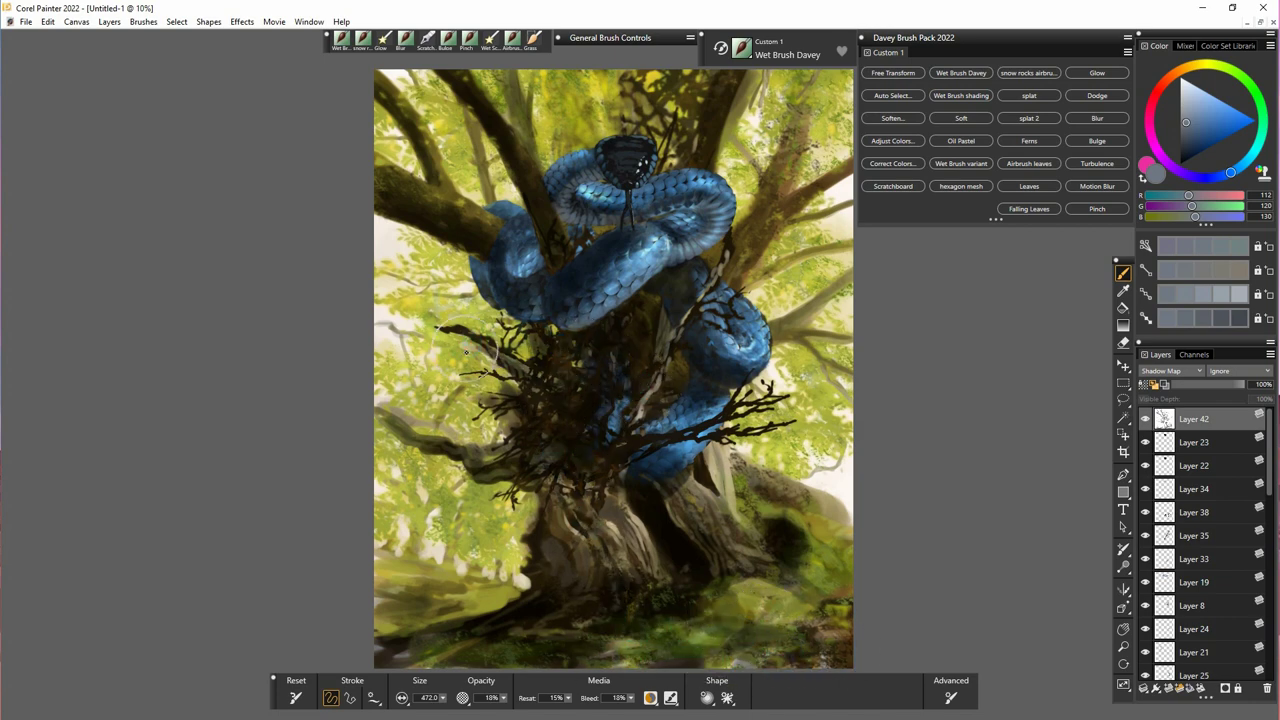
pyautogui.moveTo(462, 392)
pyautogui.mouseDown()
pyautogui.moveTo(612, 447)
pyautogui.moveTo(682, 453)
pyautogui.moveTo(715, 412)
pyautogui.moveTo(674, 411)
pyautogui.moveTo(672, 462)
pyautogui.moveTo(614, 455)
pyautogui.moveTo(591, 469)
pyautogui.moveTo(599, 453)
pyautogui.moveTo(556, 390)
pyautogui.moveTo(535, 388)
pyautogui.moveTo(580, 520)
pyautogui.moveTo(574, 590)
pyautogui.moveTo(546, 574)
pyautogui.moveTo(541, 500)
pyautogui.mouseUp()
pyautogui.moveTo(580, 630)
pyautogui.mouseDown()
pyautogui.moveTo(578, 548)
pyautogui.moveTo(562, 590)
pyautogui.mouseUp()
pyautogui.moveTo(622, 524)
pyautogui.mouseDown()
pyautogui.moveTo(626, 574)
pyautogui.moveTo(613, 510)
pyautogui.moveTo(637, 580)
pyautogui.mouseUp()
pyautogui.moveTo(724, 485); pyautogui.dragTo(730, 508)
pyautogui.moveTo(808, 577)
pyautogui.mouseDown()
pyautogui.moveTo(756, 519)
pyautogui.moveTo(764, 503)
pyautogui.moveTo(860, 569)
pyautogui.moveTo(773, 609)
pyautogui.moveTo(812, 603)
pyautogui.moveTo(824, 628)
pyautogui.moveTo(835, 592)
pyautogui.moveTo(813, 581)
pyautogui.moveTo(734, 585)
pyautogui.moveTo(780, 588)
pyautogui.moveTo(656, 653)
pyautogui.mouseUp()
pyautogui.click(1187, 129)
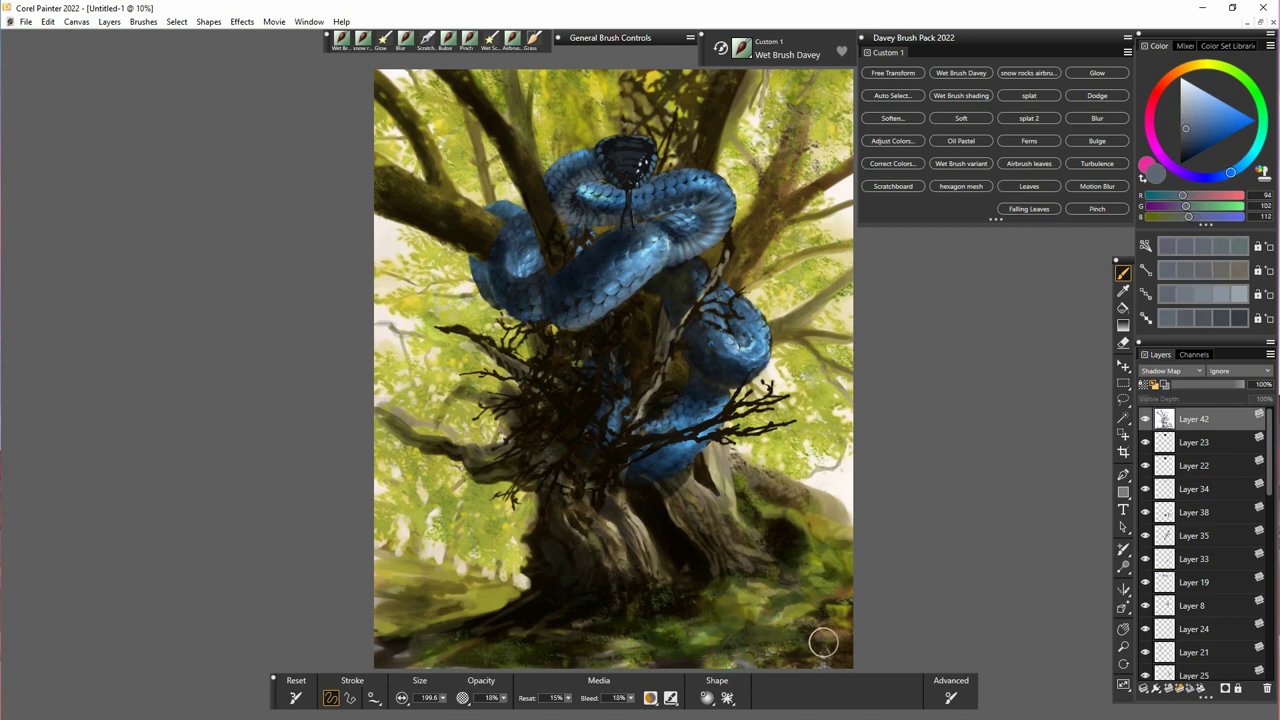
# - Paint light back into the trunk and ground shadows with the Scratchboard pen in white, and choose the Blur brush to blend
pyautogui.click(425, 40)
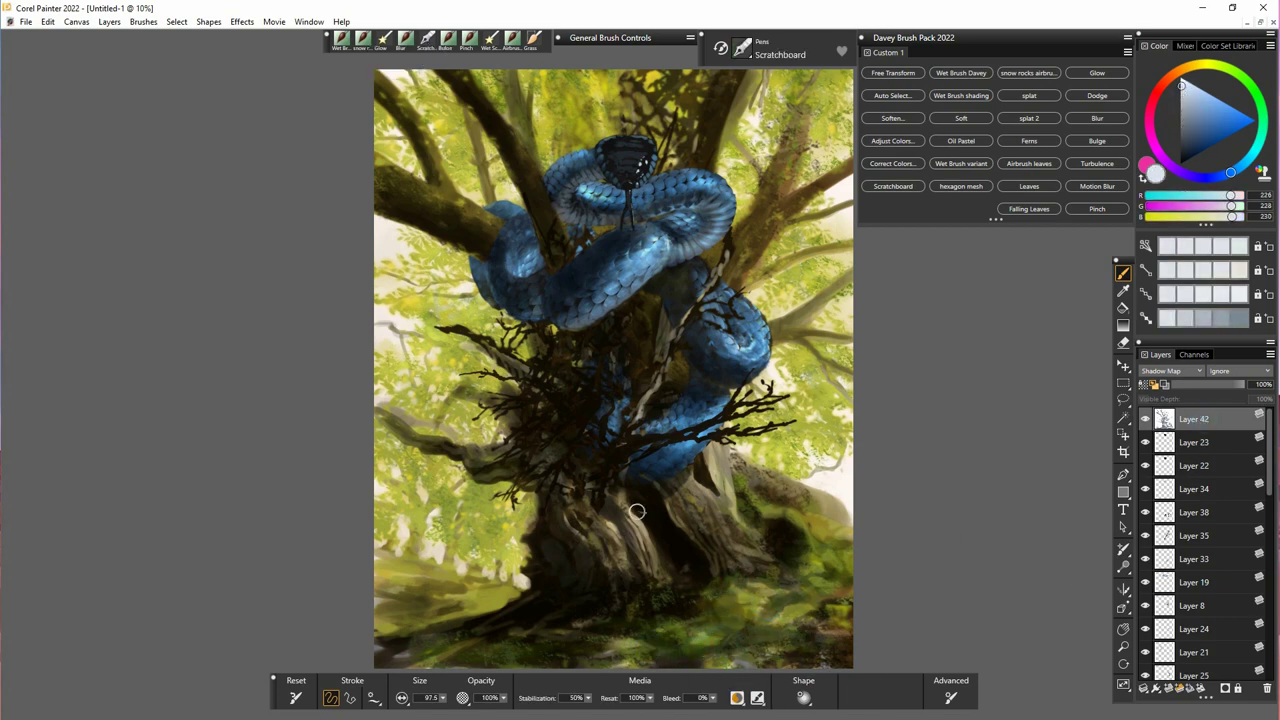
pyautogui.click(1181, 78)
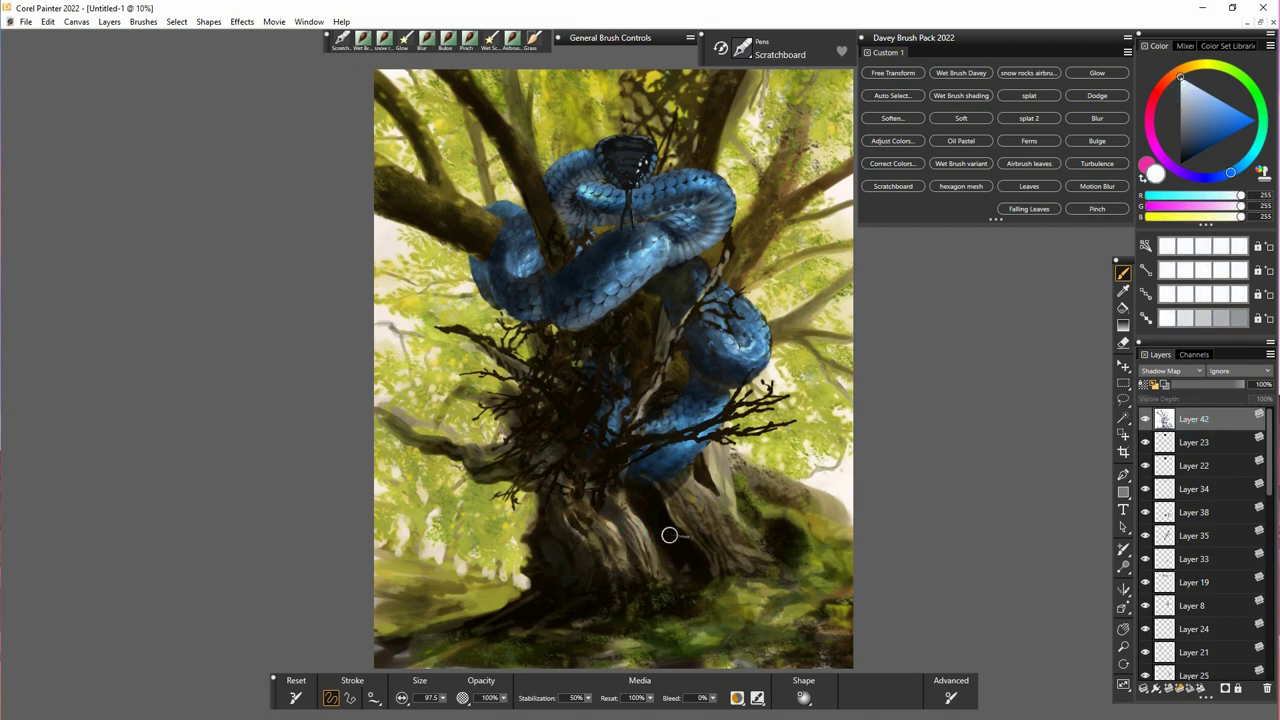
pyautogui.click(574, 575)
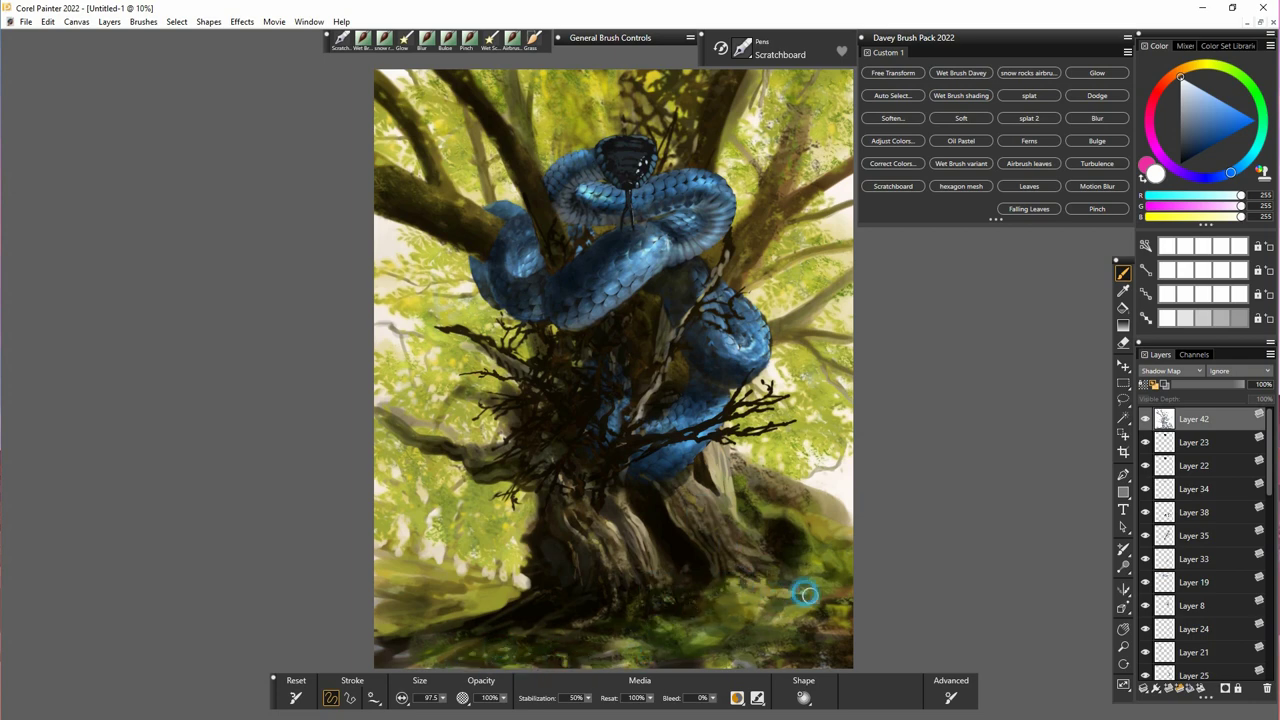
pyautogui.click(1104, 122)
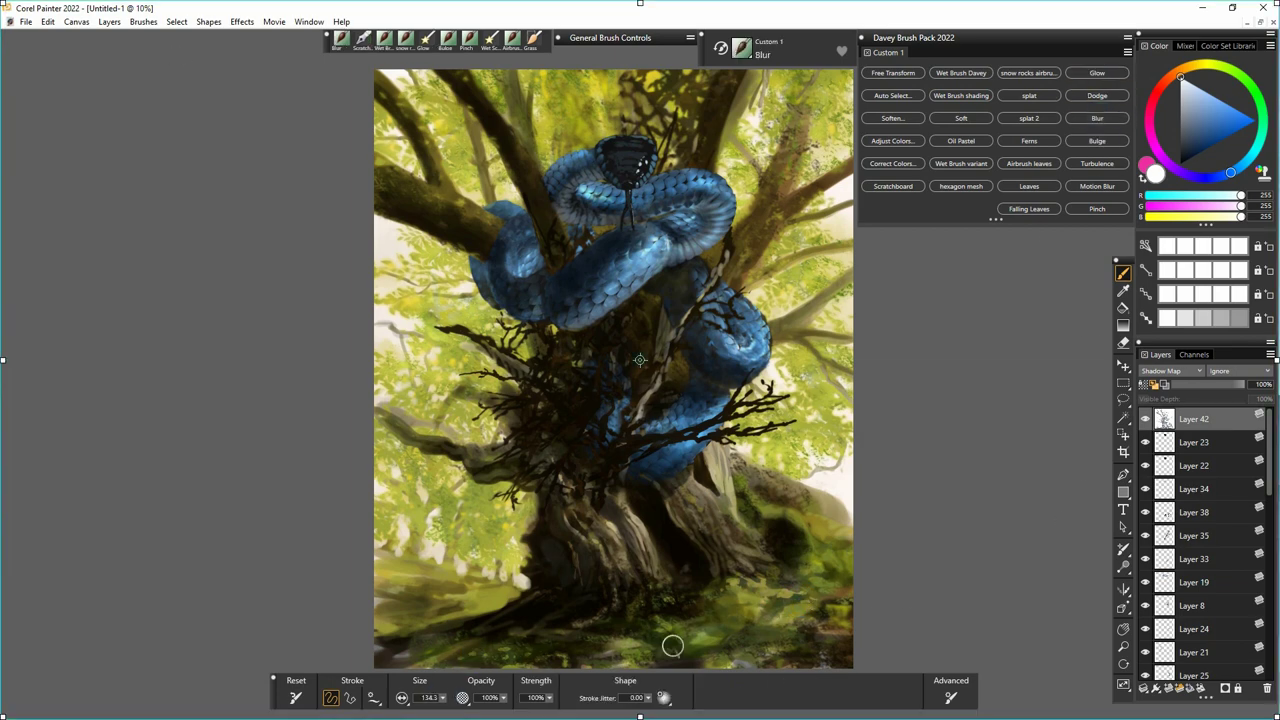
# - Preserve Layer 38's transparency and texture the lower branches with the snow rocks airbrush in a sampled brown, then a lighter brown
pyautogui.scroll(-3, 1195, 500)
pyautogui.click(1150, 476)
pyautogui.click(1189, 503)
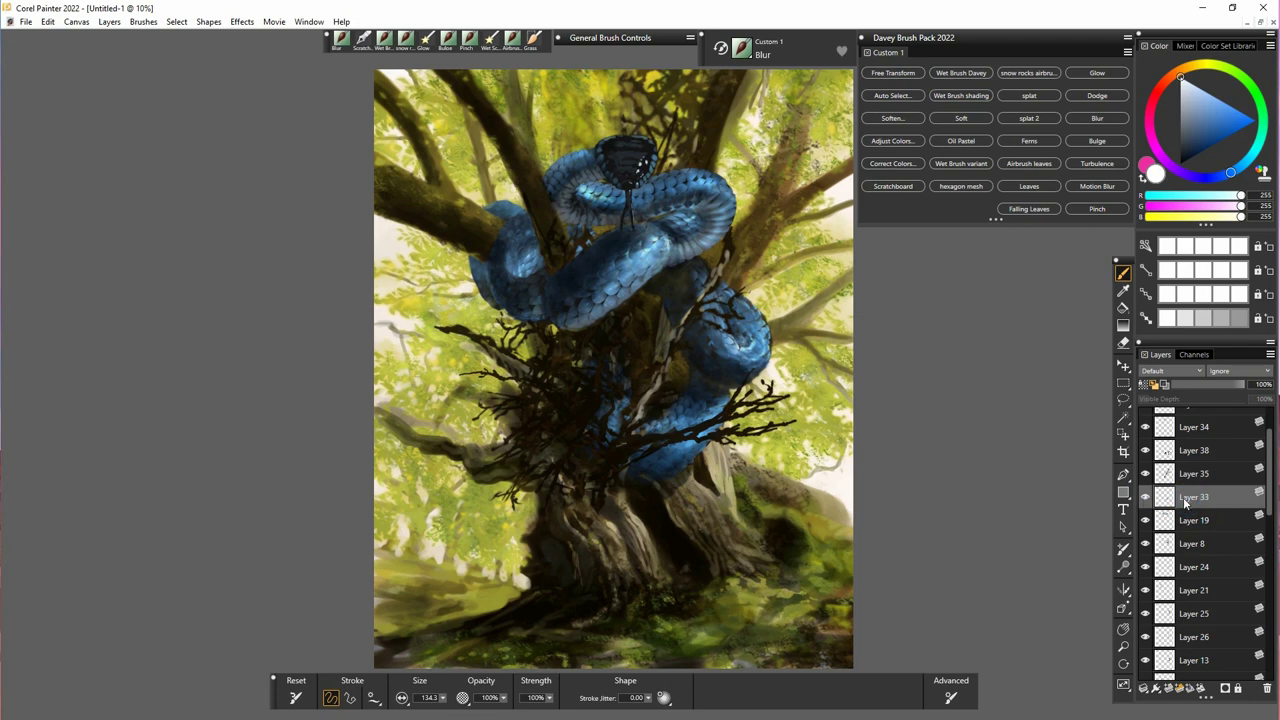
pyautogui.click(1147, 452)
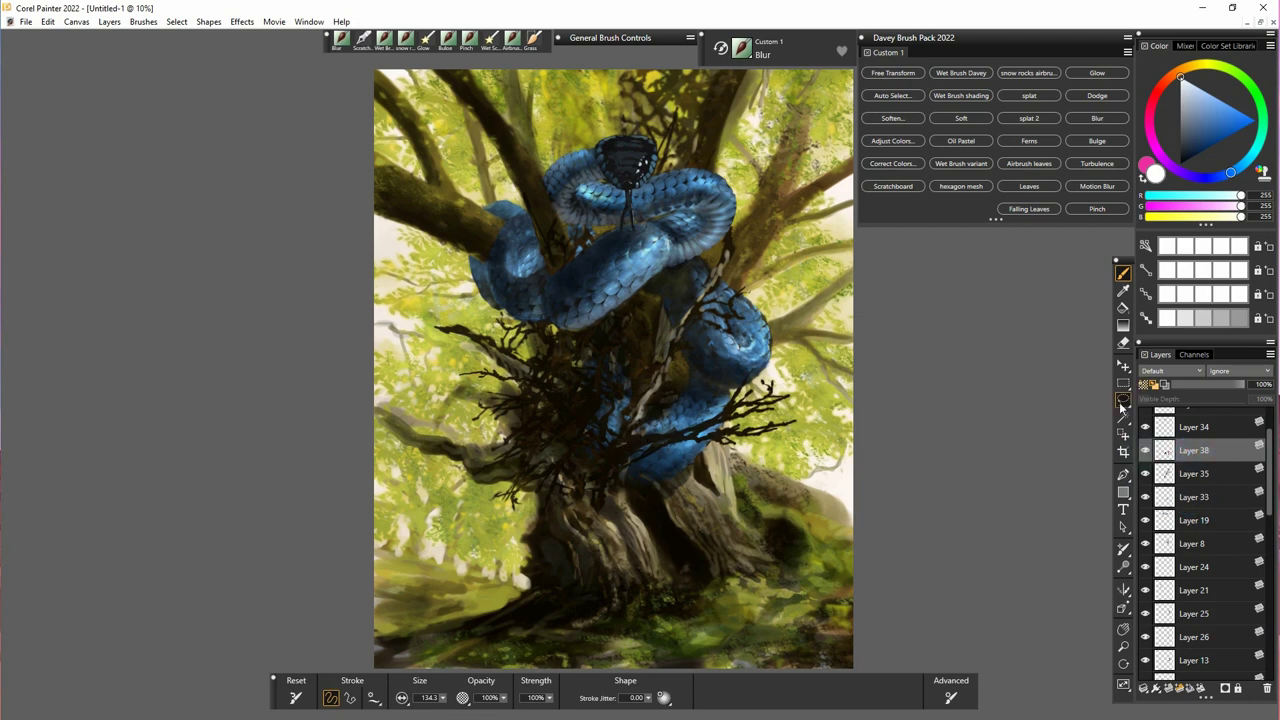
pyautogui.click(405, 40)
pyautogui.keyDown('alt'); pyautogui.click(630, 459); pyautogui.keyUp('alt')
pyautogui.moveTo(694, 449); pyautogui.dragTo(690, 490)
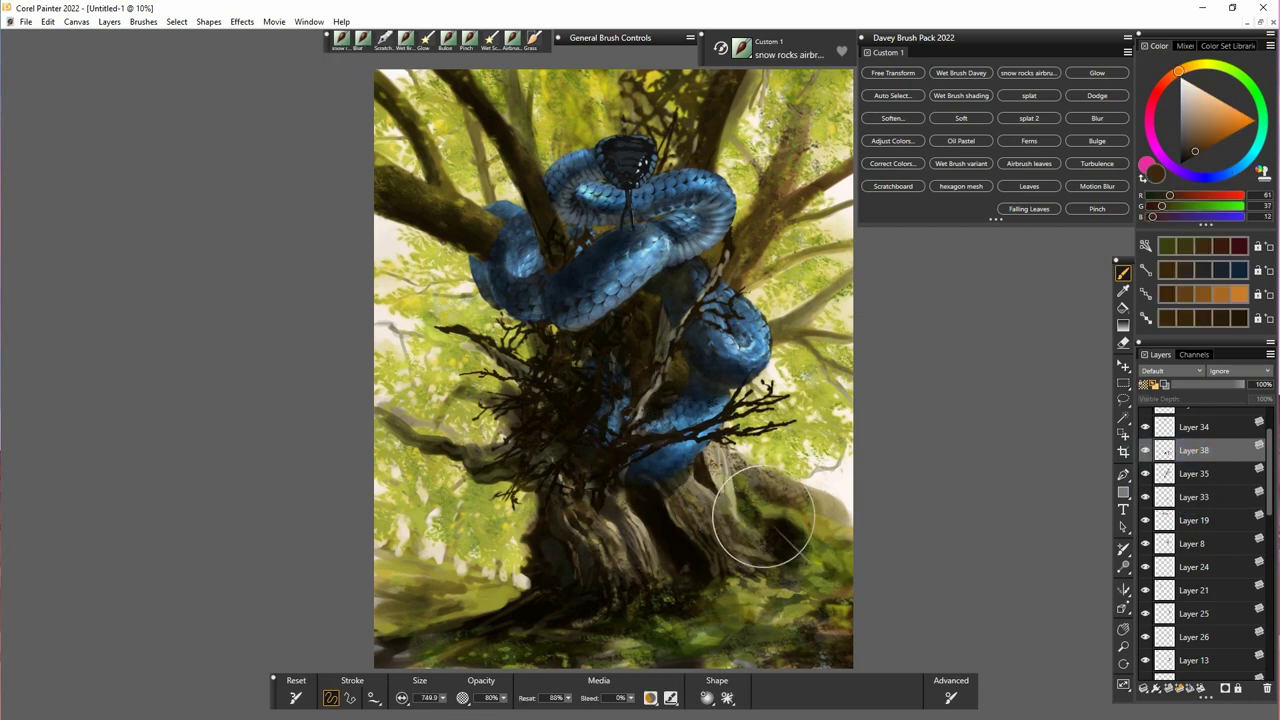
pyautogui.click(1199, 146)
pyautogui.moveTo(637, 443); pyautogui.dragTo(644, 437)
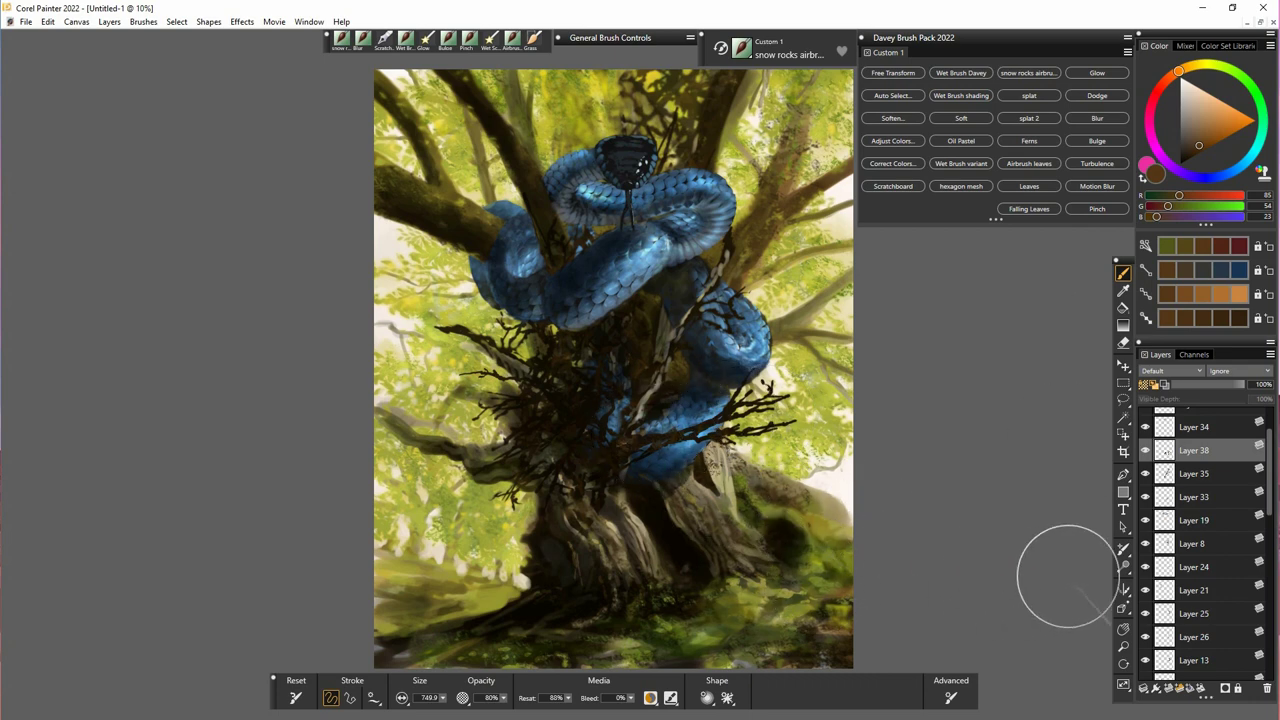
# - Paint lighter gray-brown highlights on the branches crossing the lower coil on Layer 38, using Wet Brush Davey at size 81.7
pyautogui.click(1146, 475)
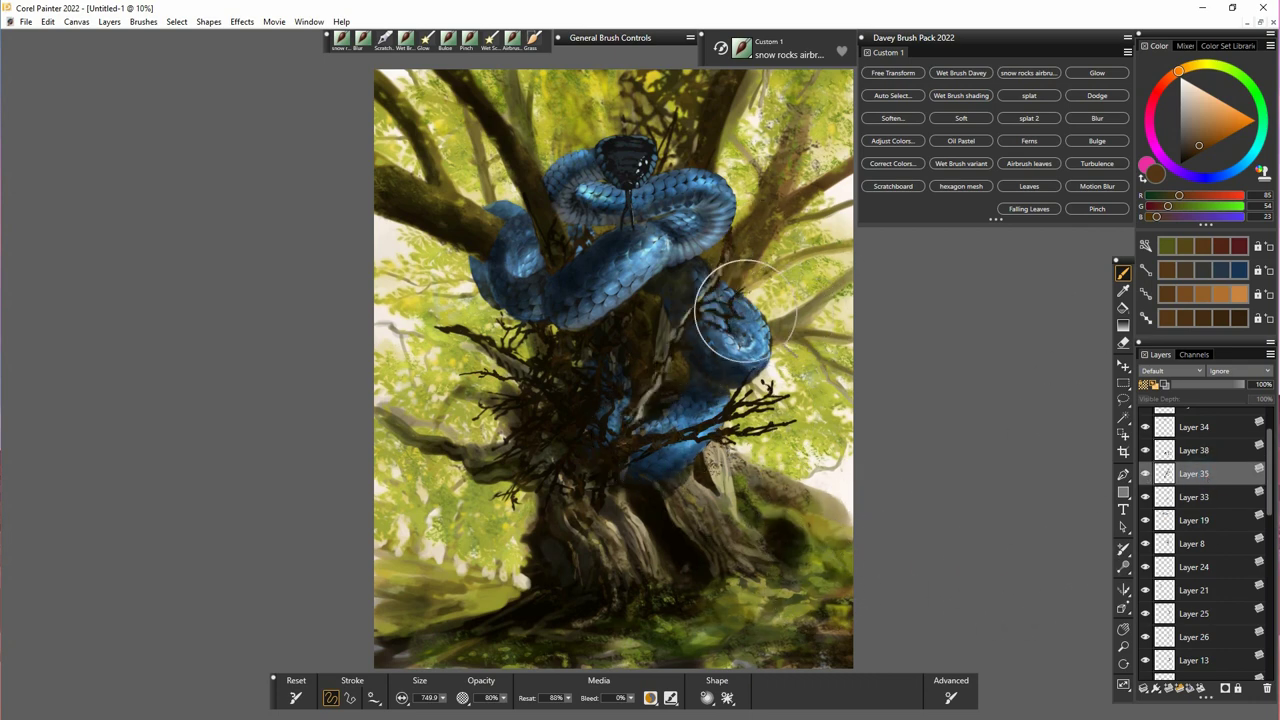
pyautogui.click(1190, 450)
pyautogui.click(404, 40)
pyautogui.click(1196, 133)
pyautogui.moveTo(648, 439); pyautogui.dragTo(659, 440)
pyautogui.click(1193, 122)
pyautogui.moveTo(443, 698); pyautogui.dragTo(428, 700)
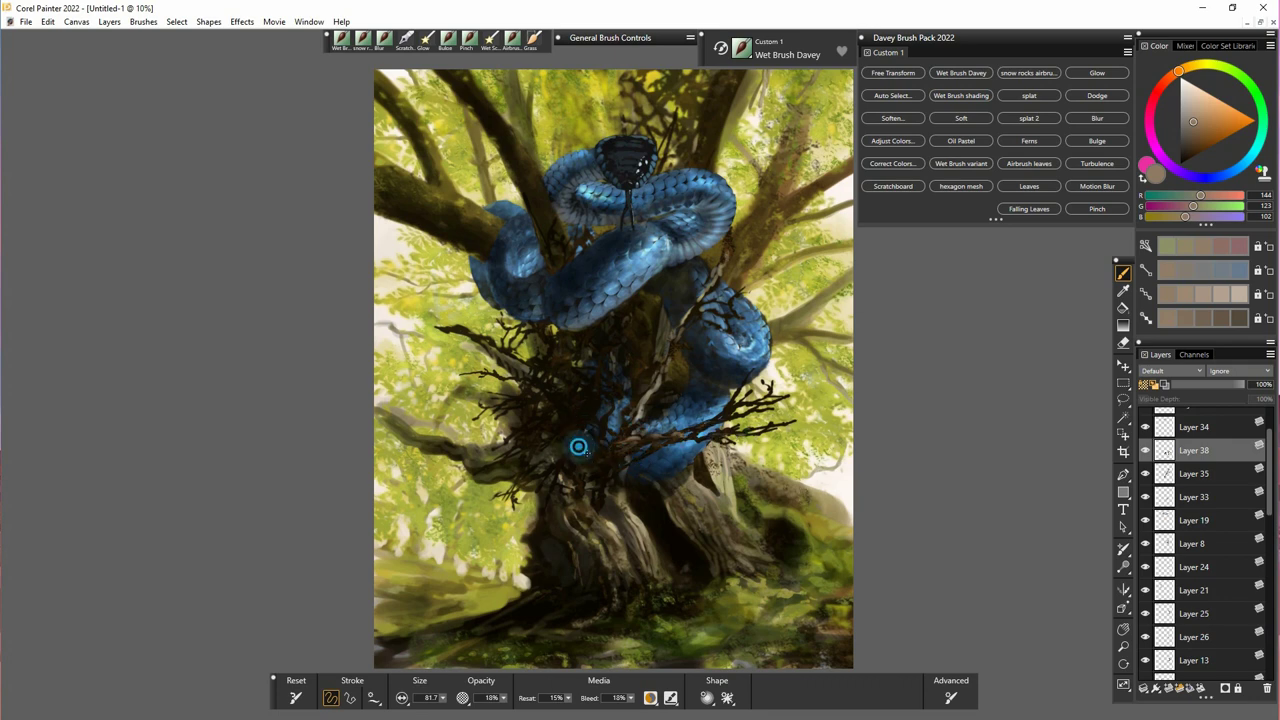
# - Repaint the dark twigs on the left side of the nest on Layer 4 in sampled olive with the brush enlarged to 188.6
pyautogui.moveTo(1269, 497); pyautogui.dragTo(1269, 637)
pyautogui.click(1191, 582)
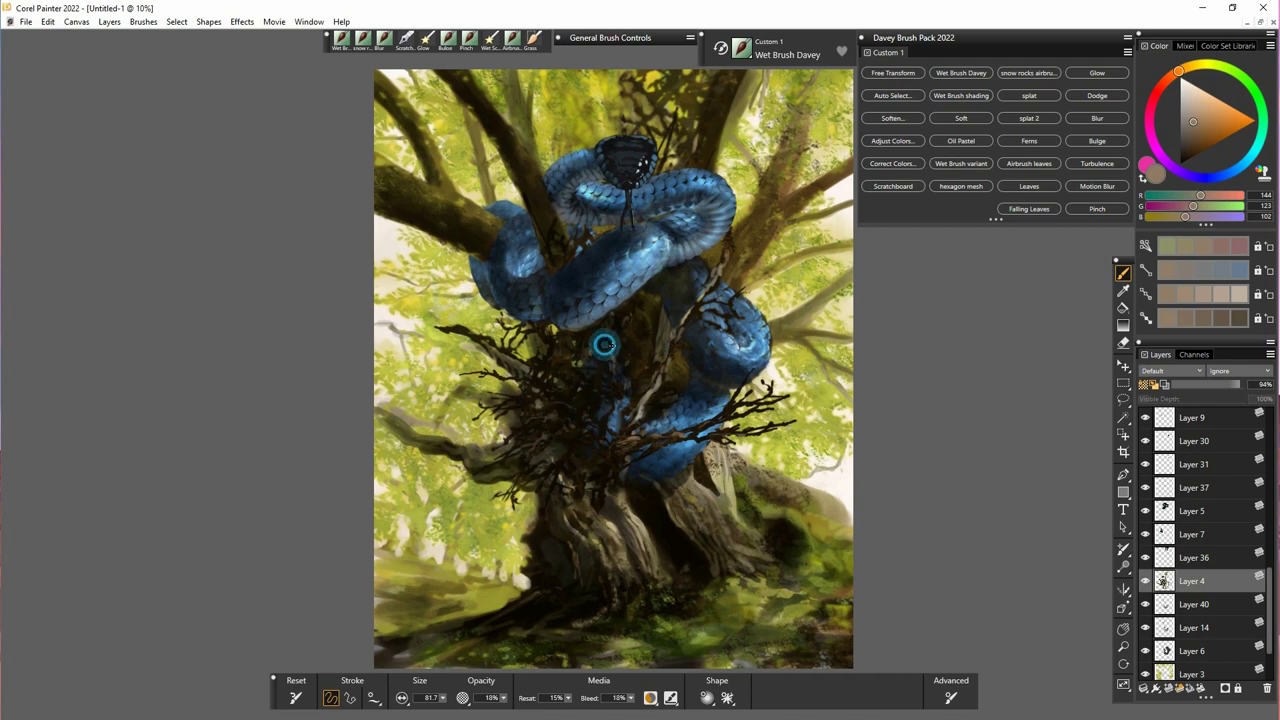
pyautogui.press(']')
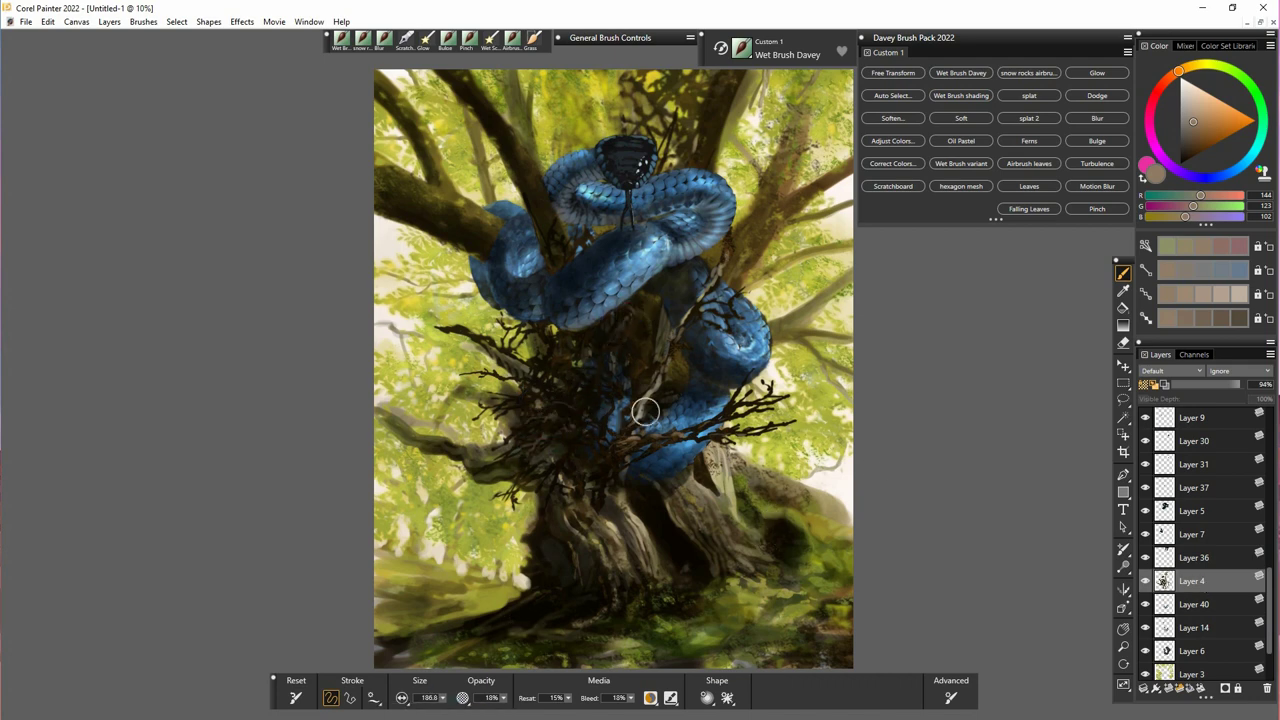
pyautogui.keyDown('alt'); pyautogui.click(413, 435); pyautogui.keyUp('alt')
pyautogui.moveTo(445, 327); pyautogui.dragTo(530, 374)
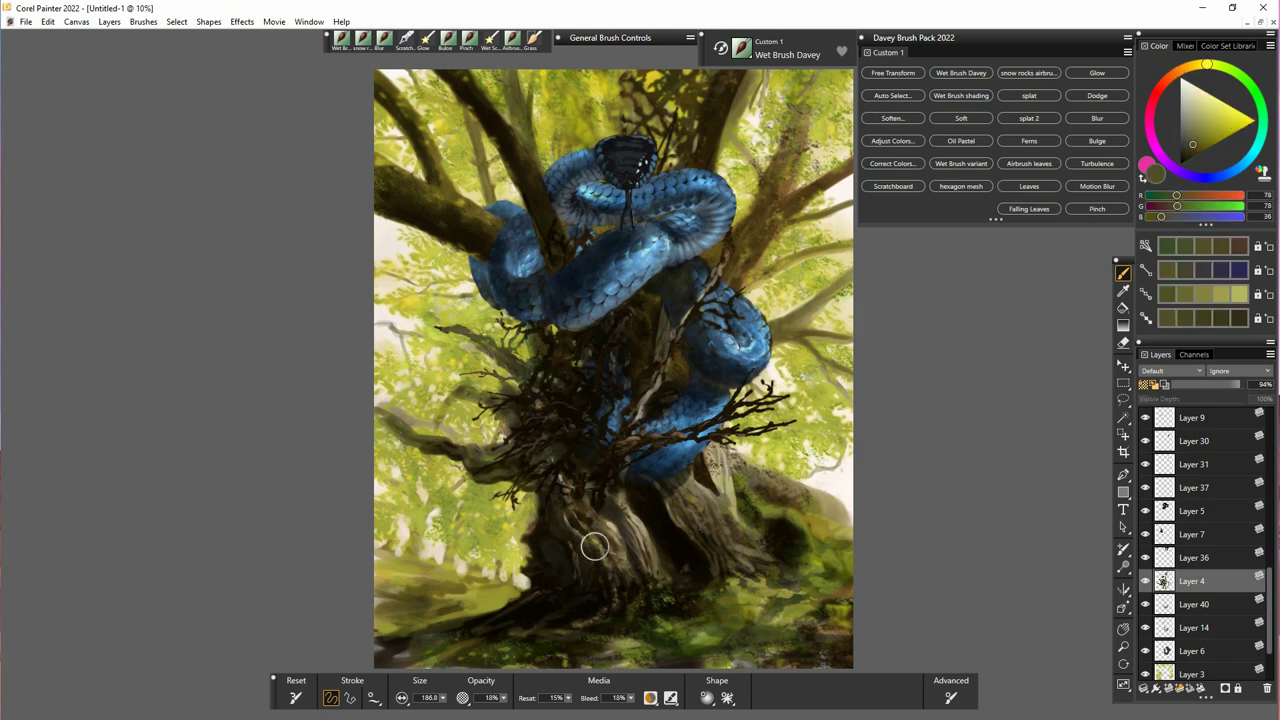
# - Skew and shift the twigs on Layer 36 behind the snake's head, and erase around them
pyautogui.click(1195, 558)
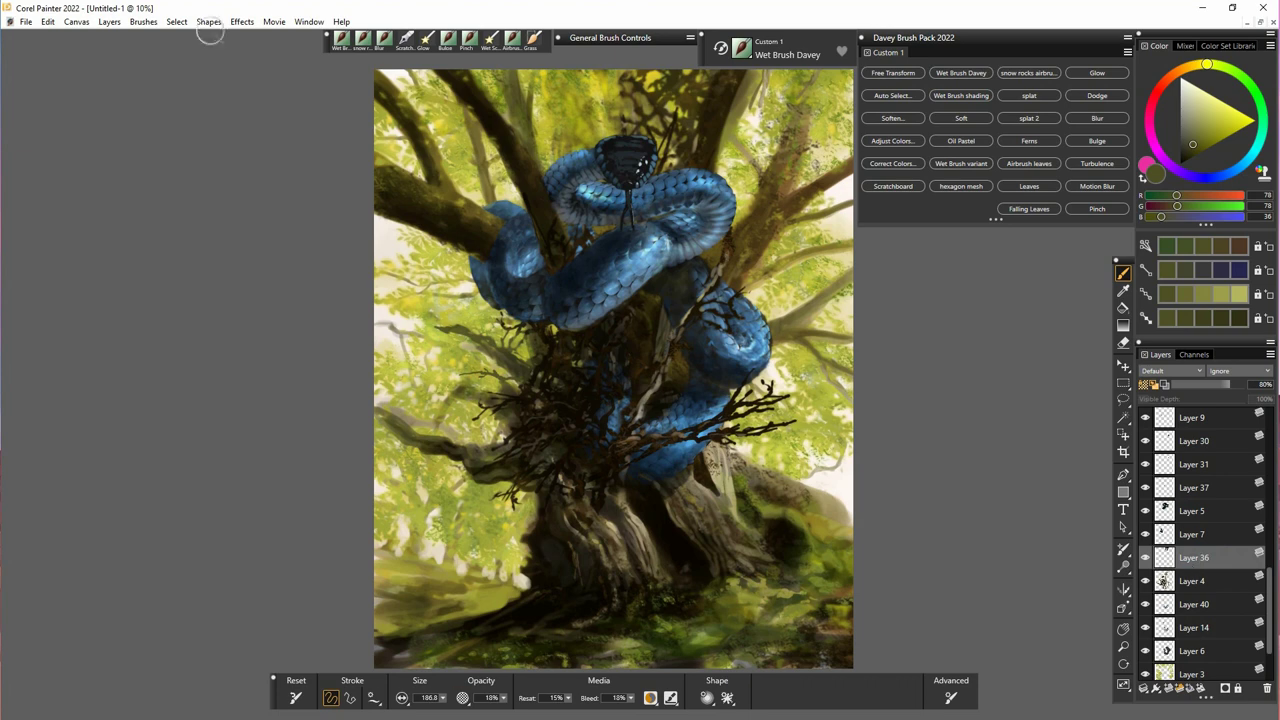
pyautogui.press('f')
pyautogui.click(361, 699)
pyautogui.moveTo(721, 180); pyautogui.dragTo(767, 207)
pyautogui.click(454, 699)
pyautogui.moveTo(563, 57); pyautogui.dragTo(519, 60)
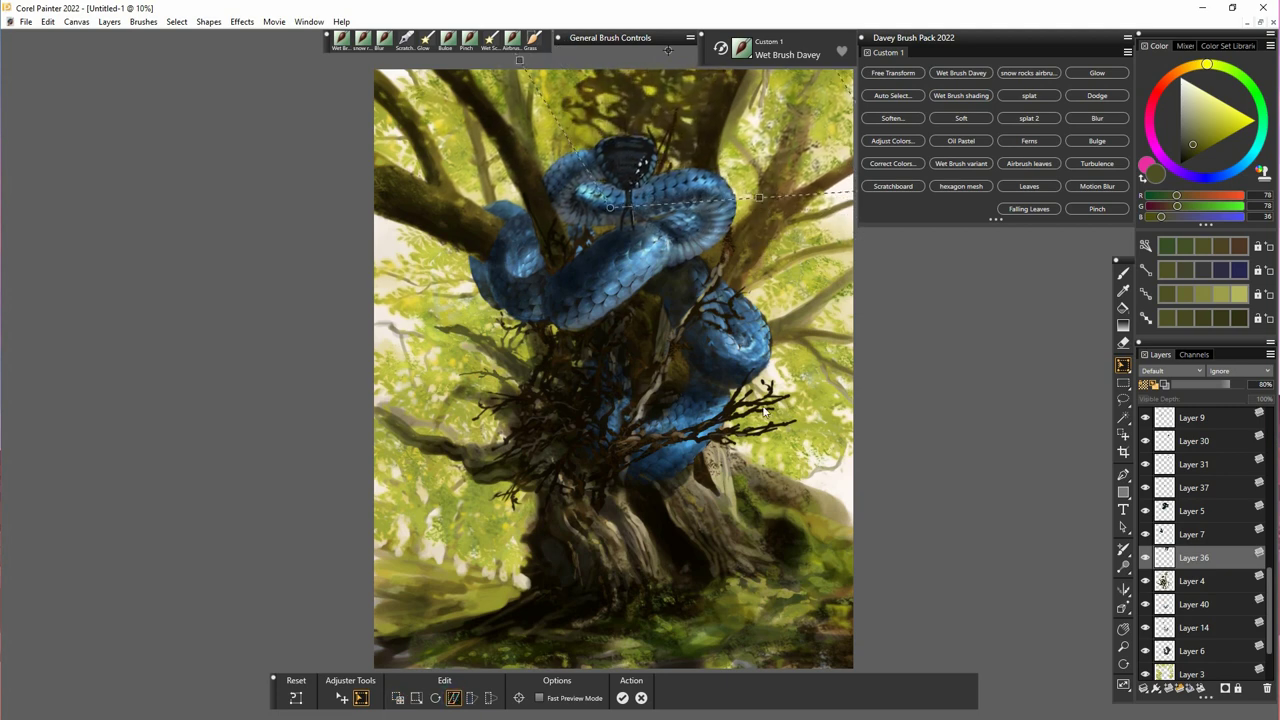
pyautogui.moveTo(614, 212); pyautogui.dragTo(615, 174)
pyautogui.press('Return')
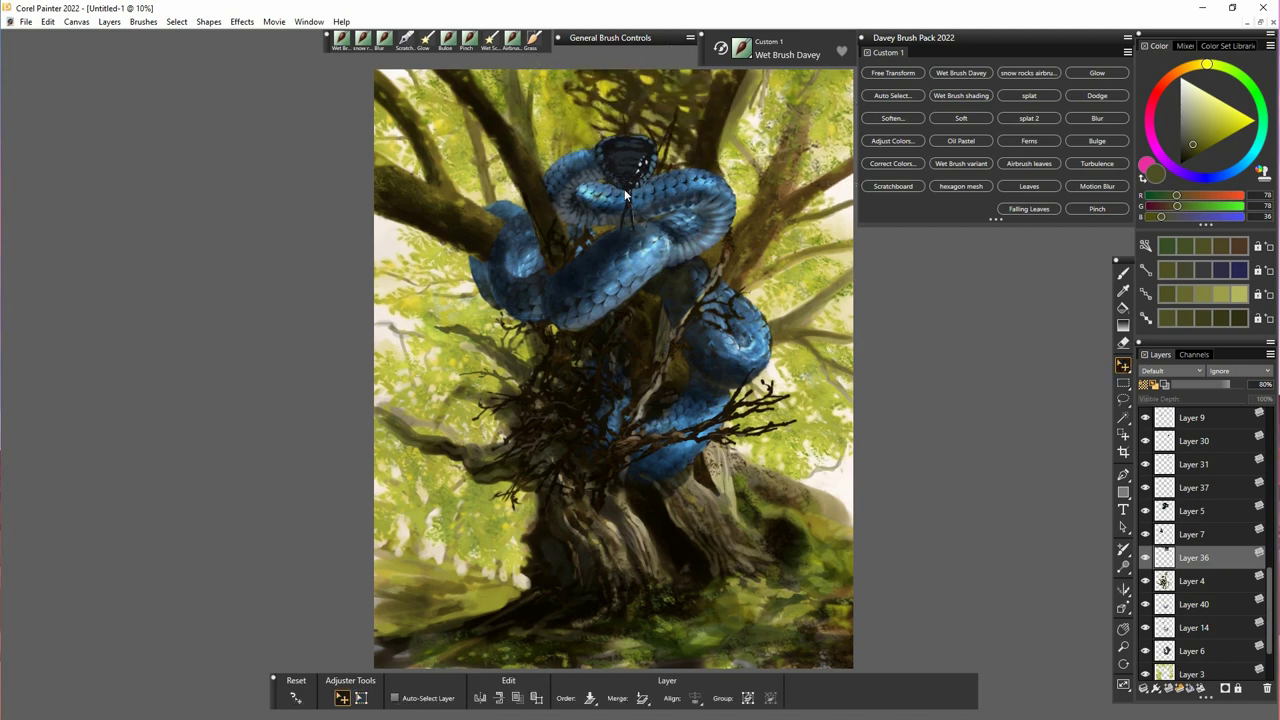
pyautogui.press('b')
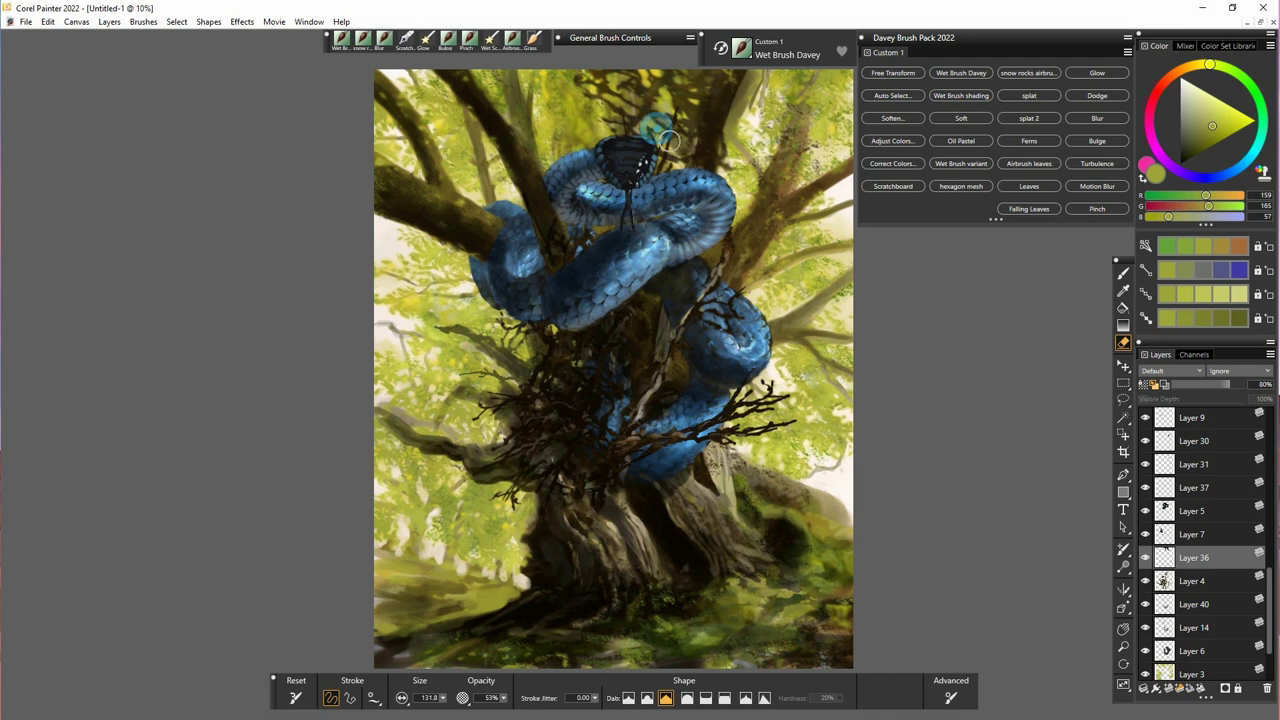
# - Examine what Layer 1 contributes to the painting by toggling its visibility
pyautogui.scroll(-3, 1191, 620)
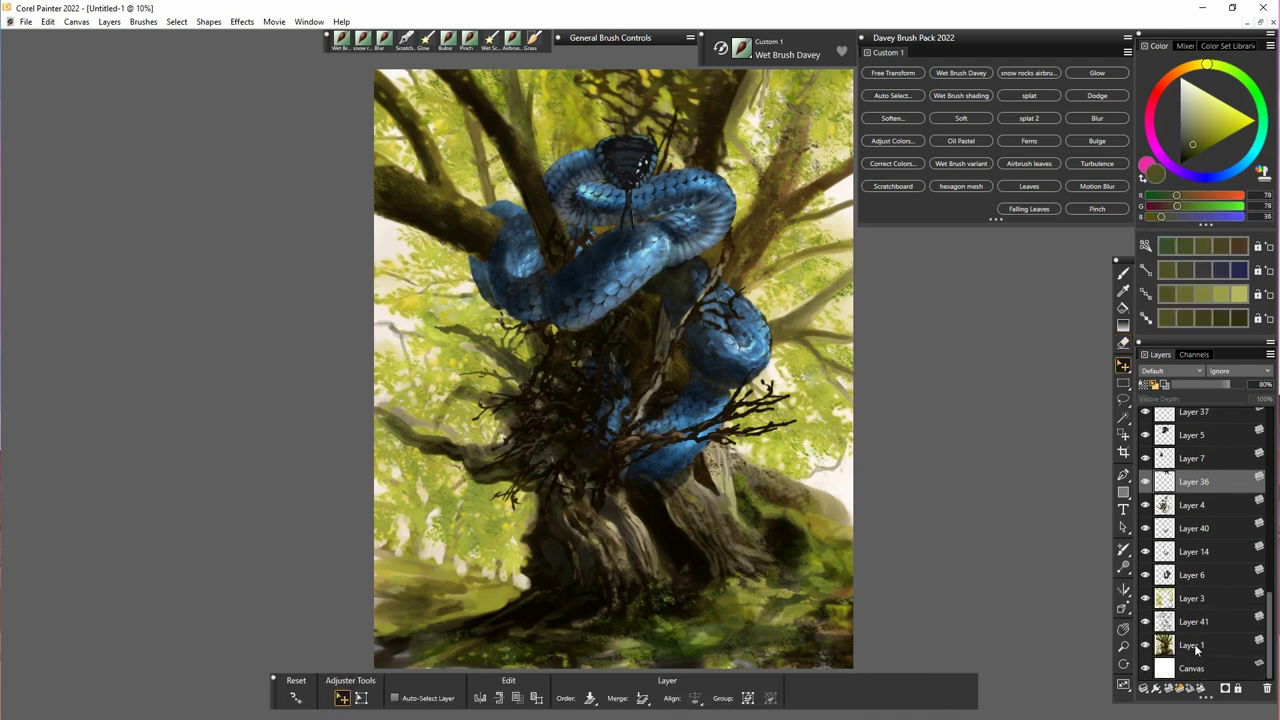
pyautogui.click(1191, 645)
pyautogui.click(1145, 645)
pyautogui.click(1145, 645)
pyautogui.click(1152, 622)
pyautogui.click(1156, 648)
pyautogui.click(1145, 645)
pyautogui.click(1145, 645)
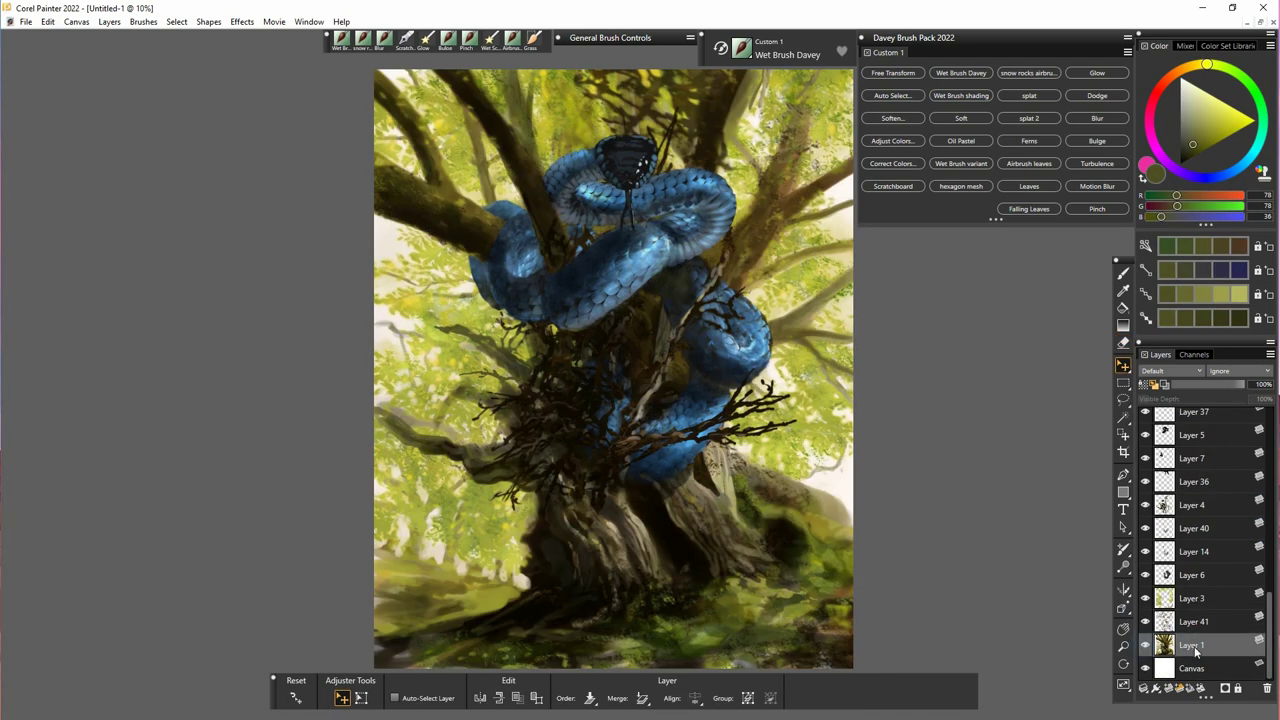
# - Refine the background branches, sky gaps and distant ground on Layer 3 in sampled browns, off-white and yellow, reducing the brush to size 79
pyautogui.click(1192, 598)
pyautogui.click(1123, 273)
pyautogui.keyDown('alt'); pyautogui.click(725, 120); pyautogui.keyUp('alt')
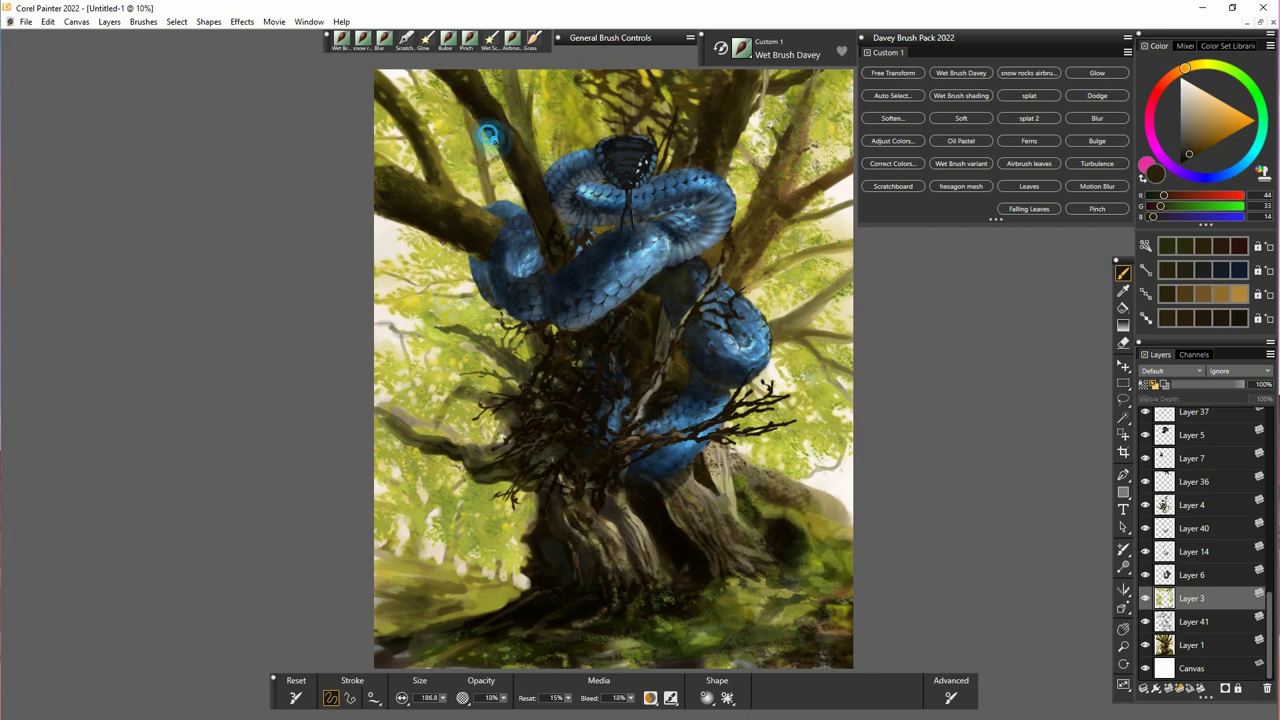
pyautogui.keyDown('alt'); pyautogui.click(463, 397); pyautogui.keyUp('alt')
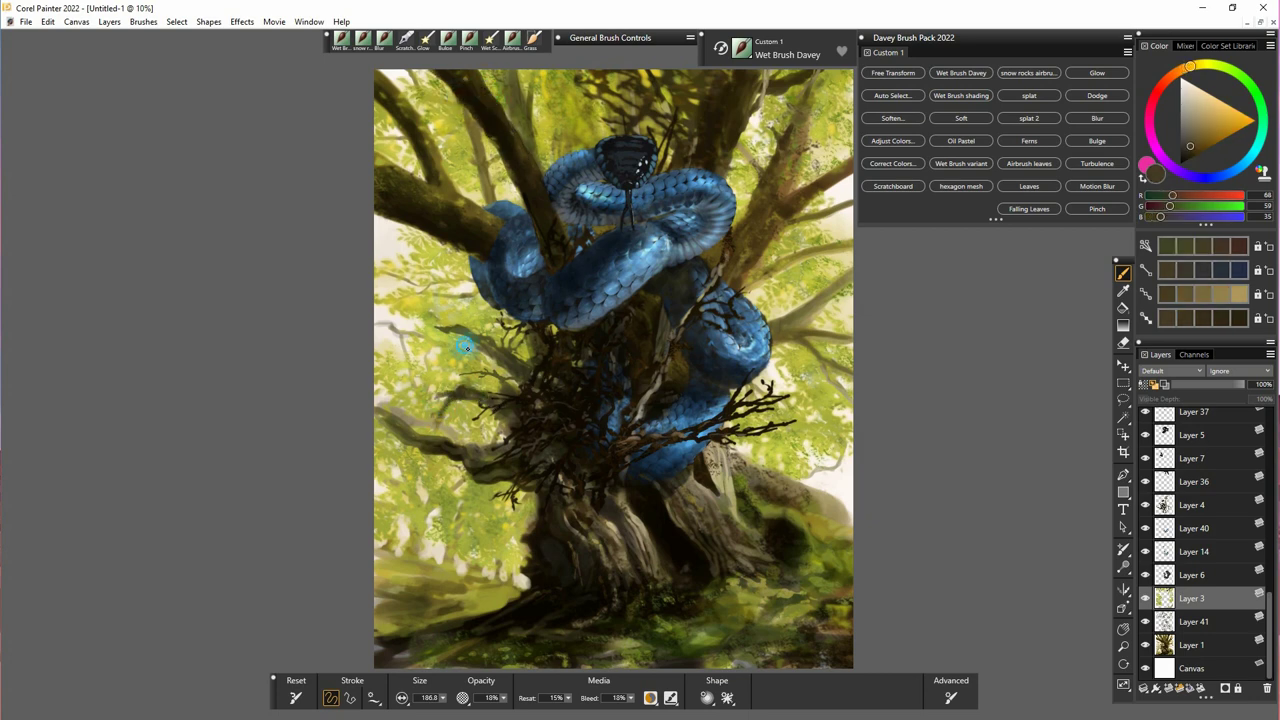
pyautogui.keyDown('alt'); pyautogui.click(809, 490); pyautogui.keyUp('alt')
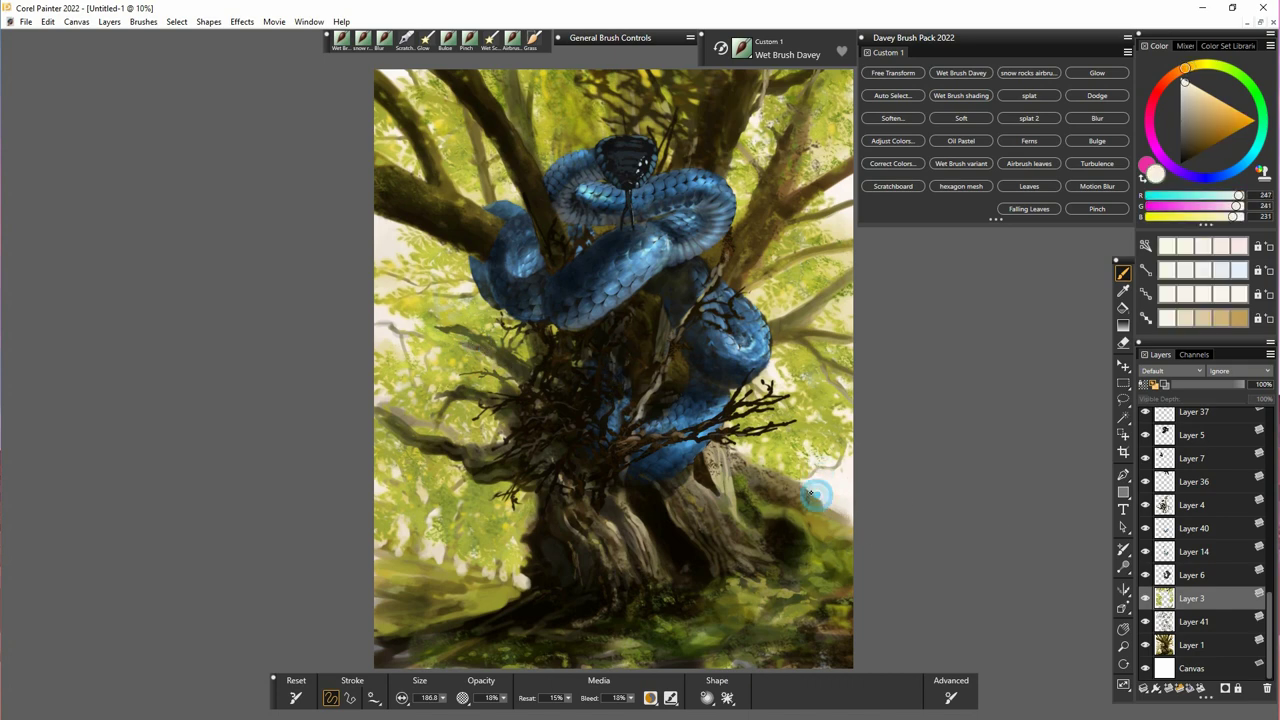
pyautogui.keyDown('alt'); pyautogui.click(496, 600); pyautogui.keyUp('alt')
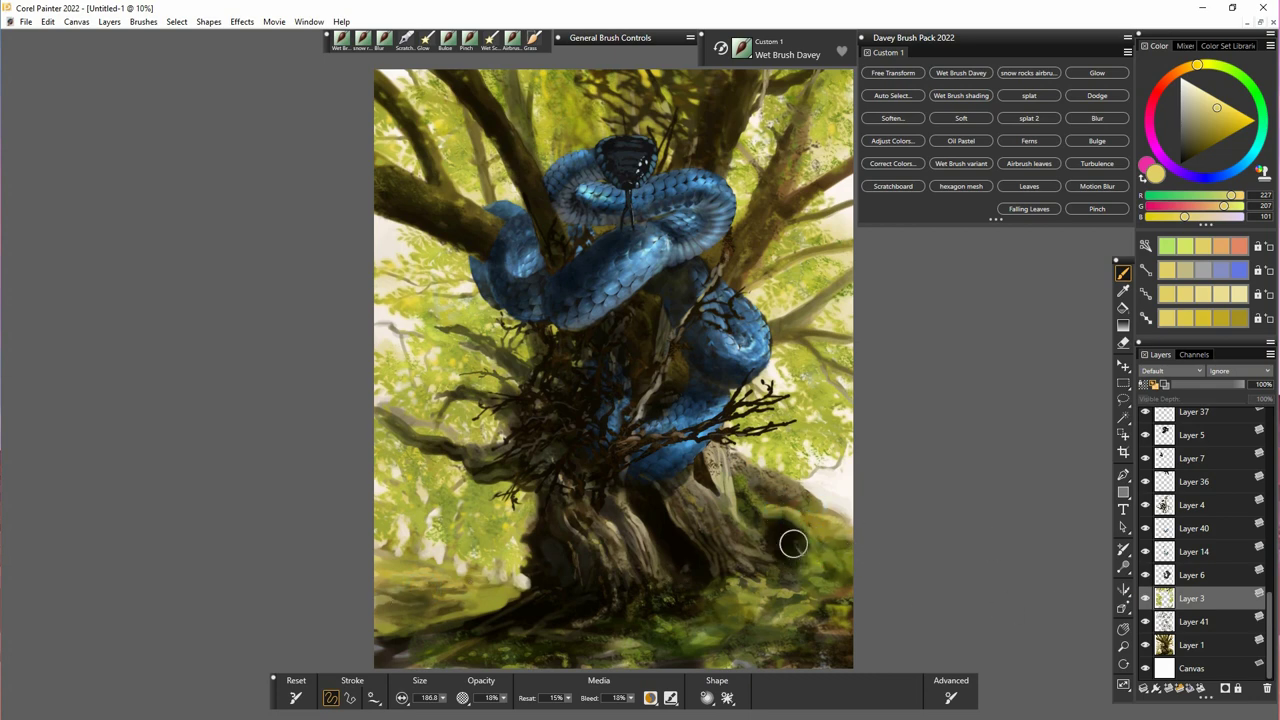
pyautogui.keyDown('alt'); pyautogui.click(725, 478); pyautogui.keyUp('alt')
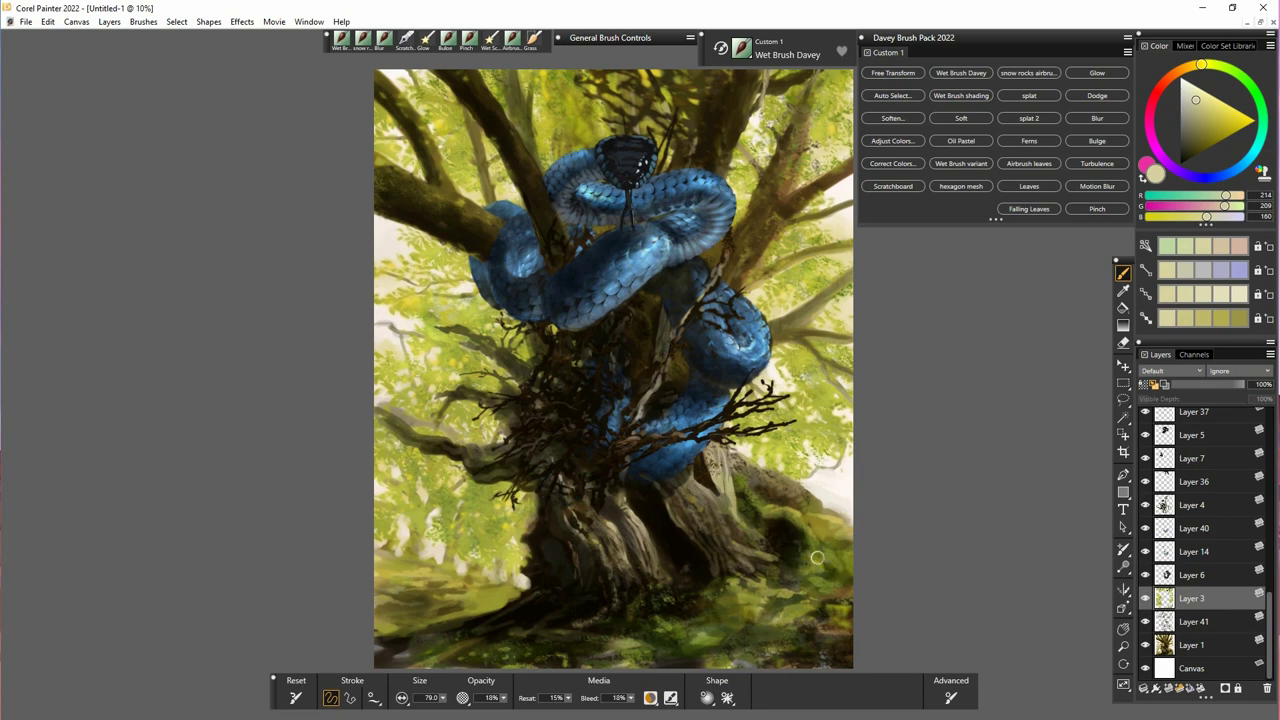
# - Paint pale cream highlights along the trunk bark and roots on Layer 34, and erase the excess over the lower roots
pyautogui.scroll(10, 1221, 437)
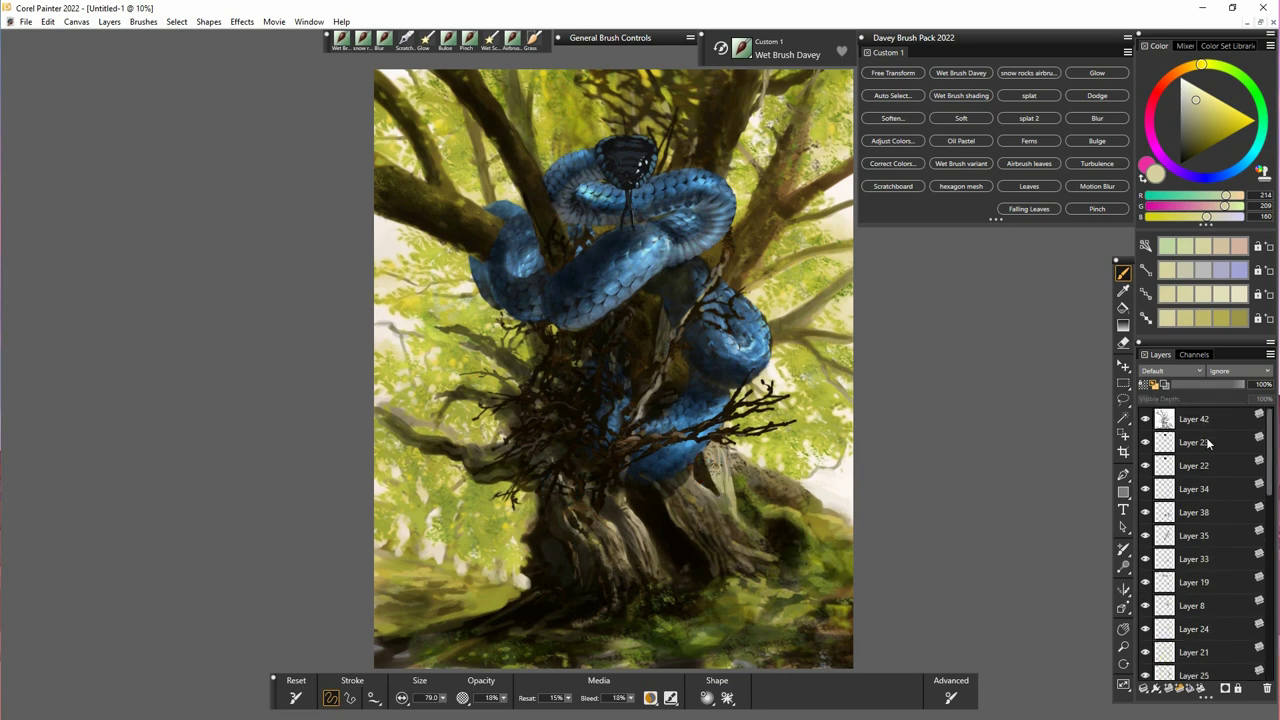
pyautogui.click(1191, 485)
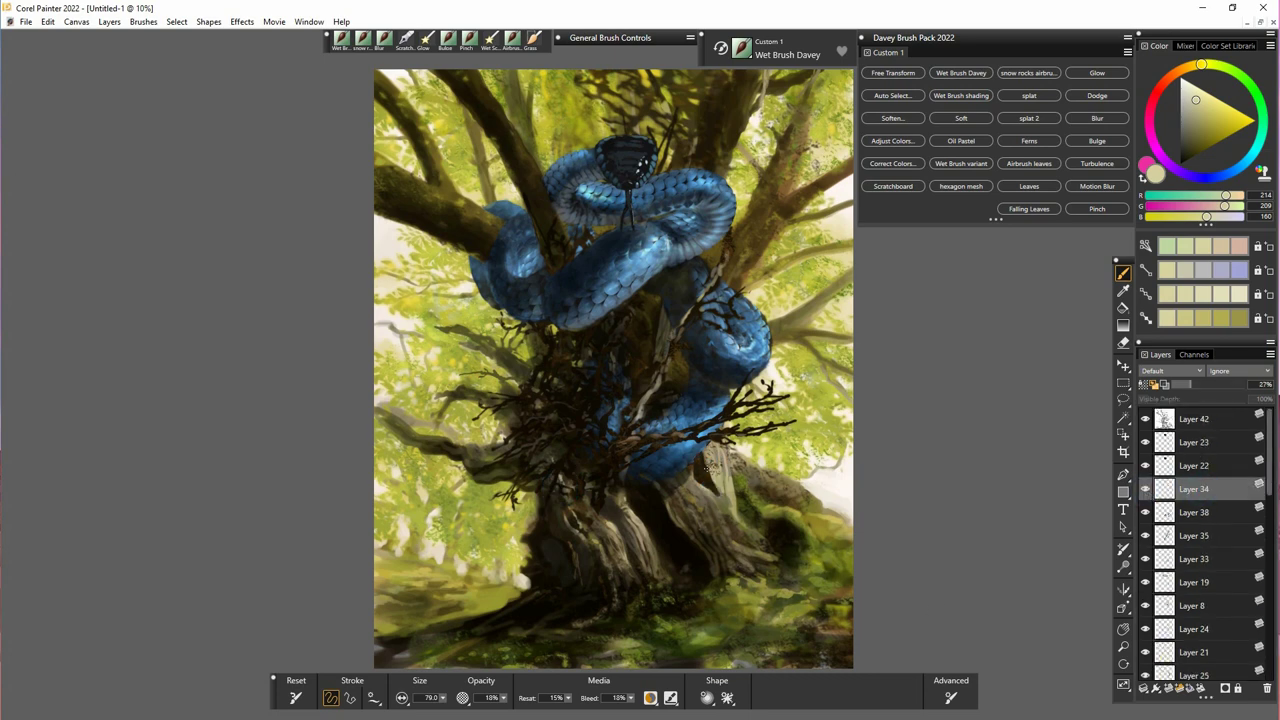
pyautogui.moveTo(698, 448); pyautogui.dragTo(712, 487)
pyautogui.click(1194, 94)
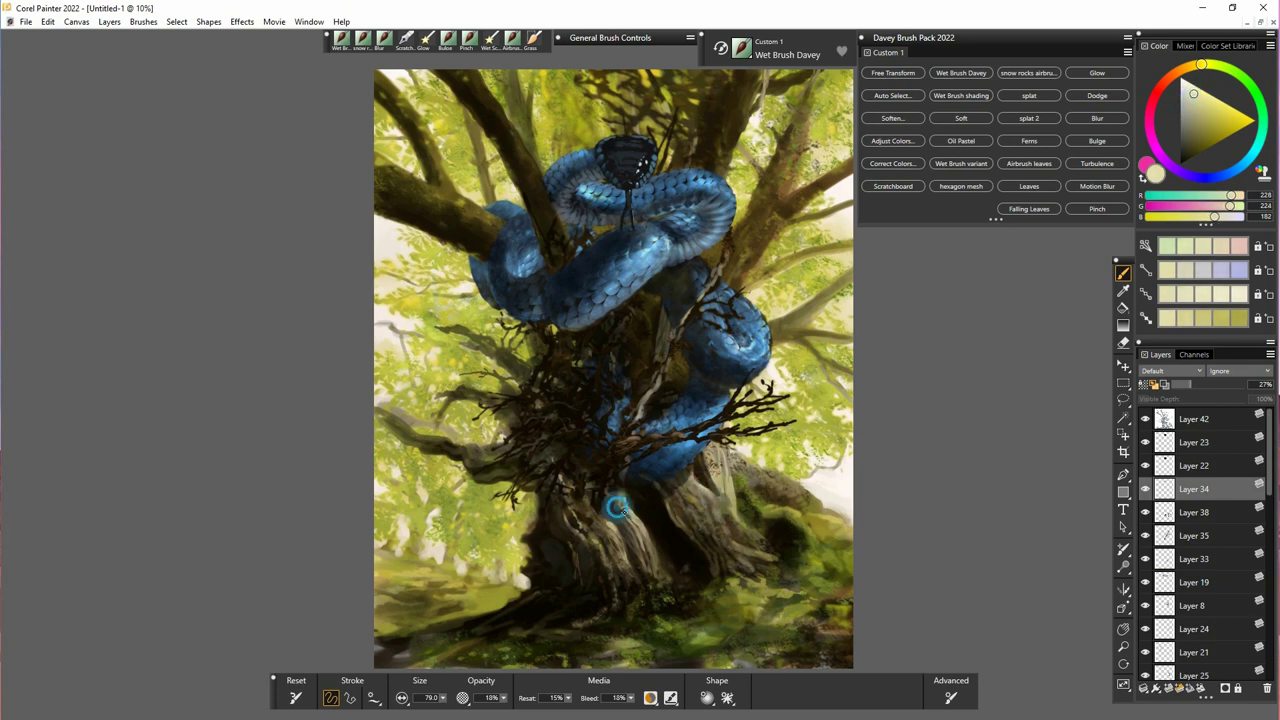
pyautogui.moveTo(578, 542); pyautogui.dragTo(578, 581)
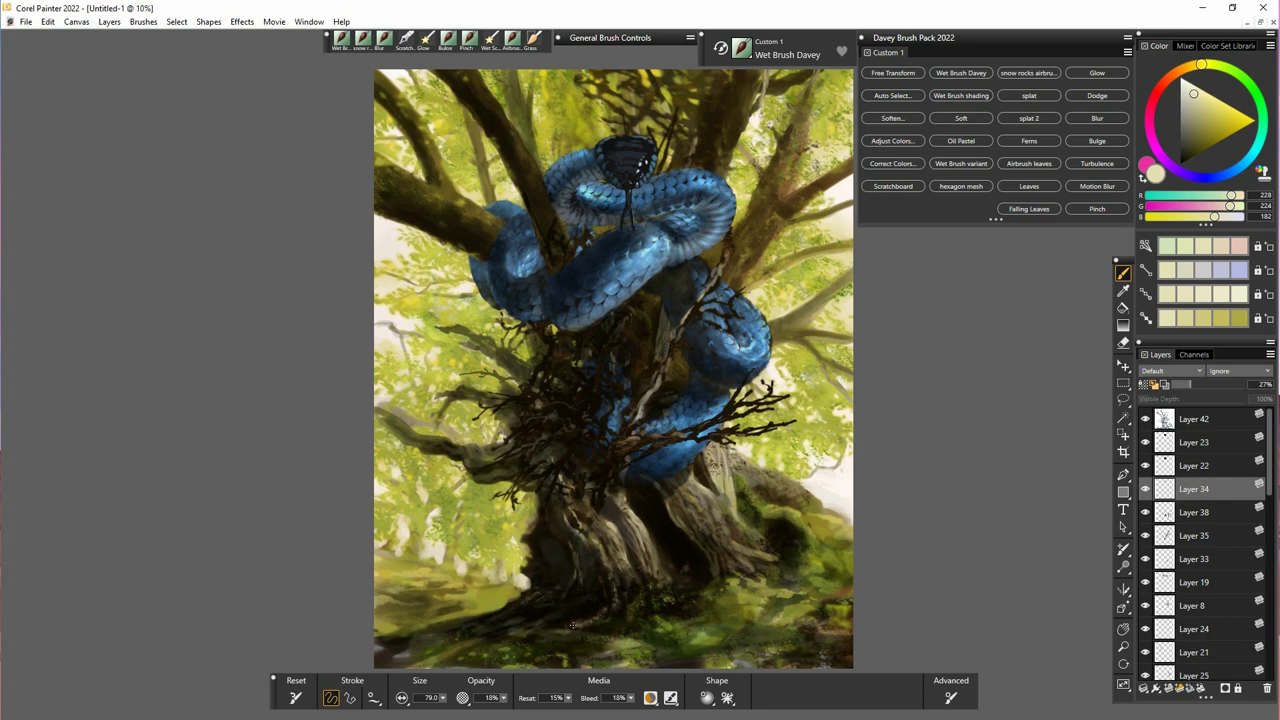
pyautogui.moveTo(666, 574)
pyautogui.mouseDown()
pyautogui.moveTo(707, 590)
pyautogui.moveTo(658, 556)
pyautogui.moveTo(825, 596)
pyautogui.moveTo(760, 629)
pyautogui.moveTo(660, 550)
pyautogui.moveTo(701, 573)
pyautogui.moveTo(680, 567)
pyautogui.moveTo(689, 601)
pyautogui.moveTo(595, 578)
pyautogui.moveTo(593, 613)
pyautogui.moveTo(569, 626)
pyautogui.moveTo(589, 623)
pyautogui.moveTo(518, 611)
pyautogui.moveTo(562, 606)
pyautogui.mouseUp()
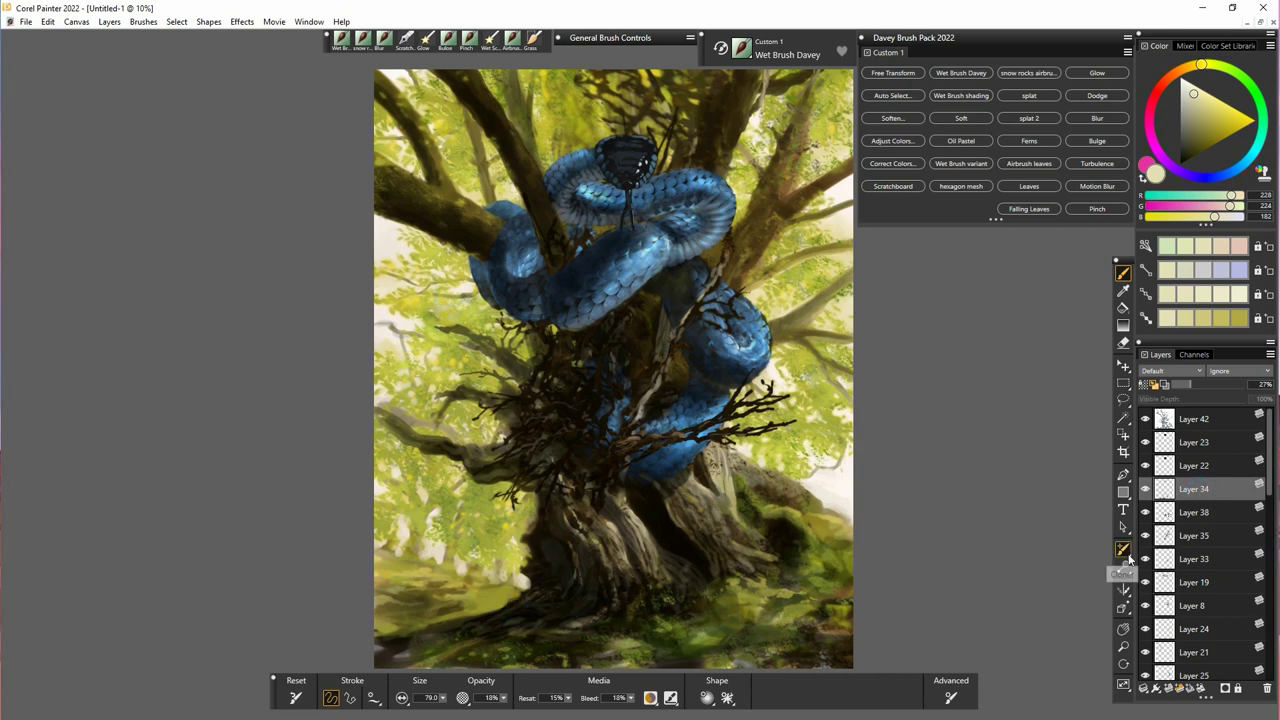
pyautogui.keyDown('alt'); pyautogui.click(581, 601); pyautogui.keyUp('alt')
pyautogui.press('n')
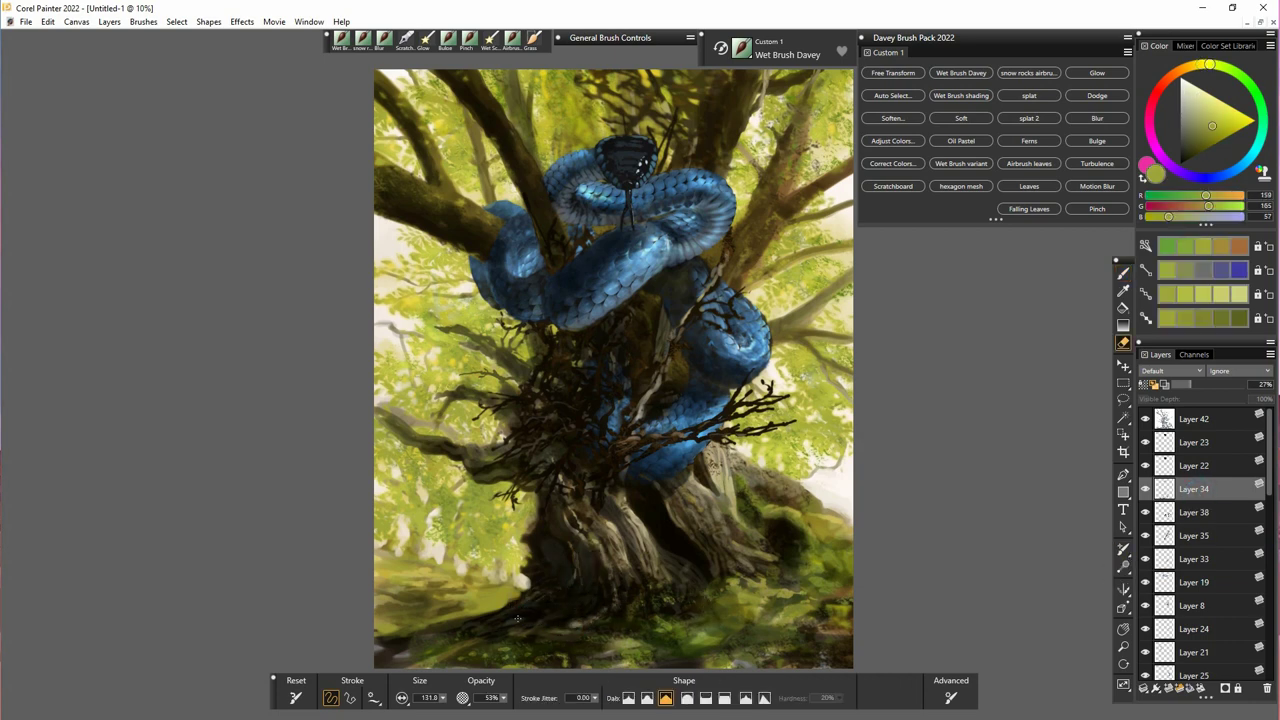
pyautogui.press('b')
# - Apply the Soften effect to the branches on Layer 38 and toggle Layer 35's visibility to compare
pyautogui.click(1143, 516)
pyautogui.click(892, 118)
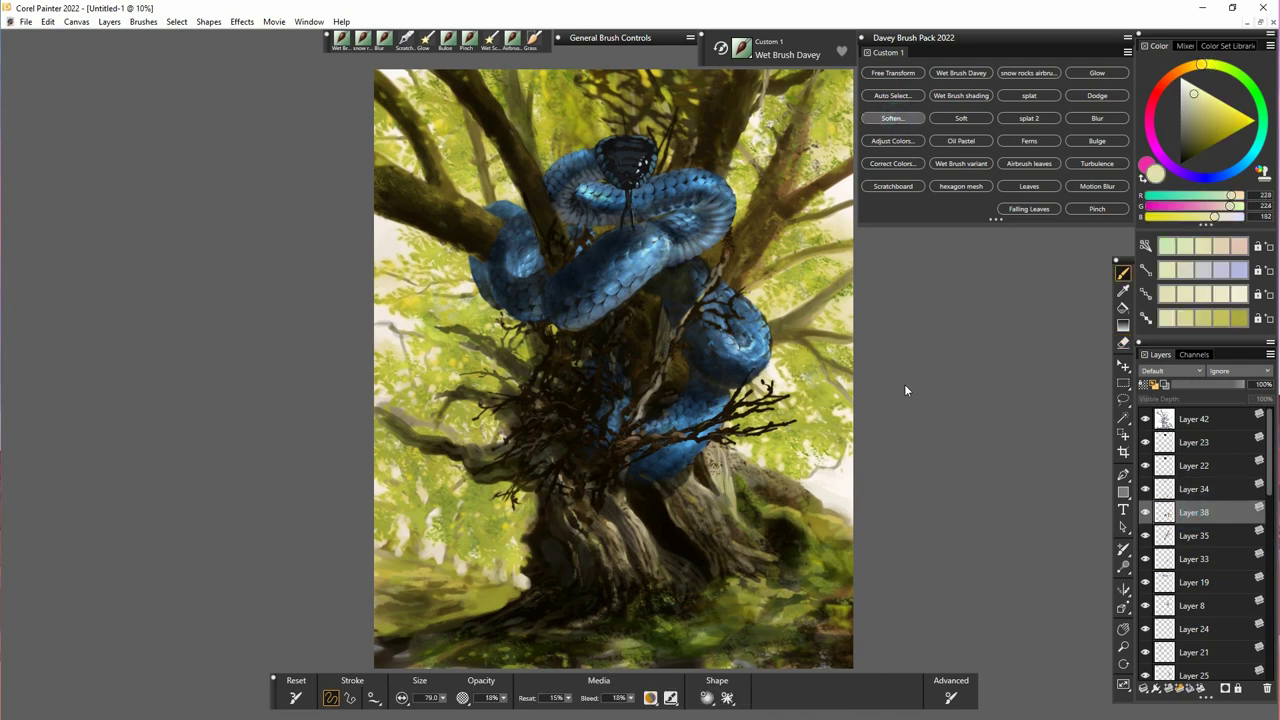
pyautogui.click(929, 594)
pyautogui.click(1168, 536)
pyautogui.click(1144, 535)
pyautogui.click(1144, 535)
# - Erase the lower nest twigs on Layer 4 covering the trunk and the snake's inner coil, and choose the Blur brush
pyautogui.moveTo(1270, 490); pyautogui.dragTo(1268, 636)
pyautogui.click(1187, 607)
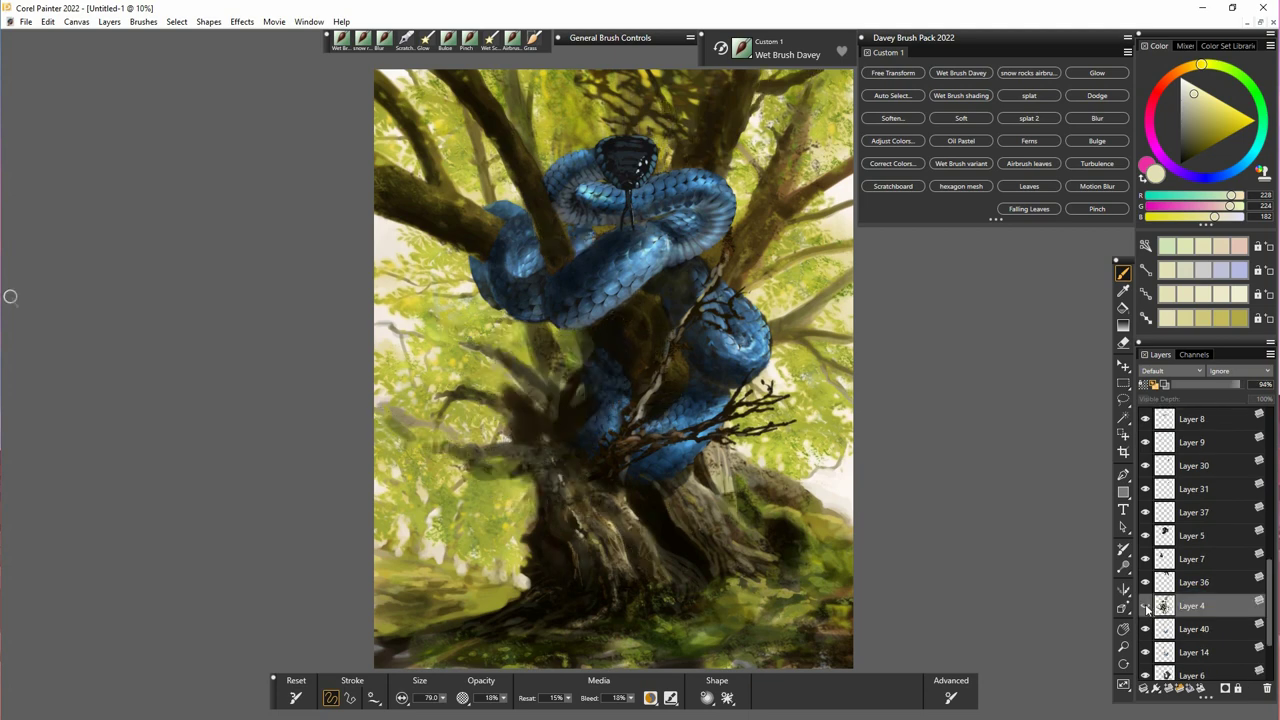
pyautogui.click(1097, 118)
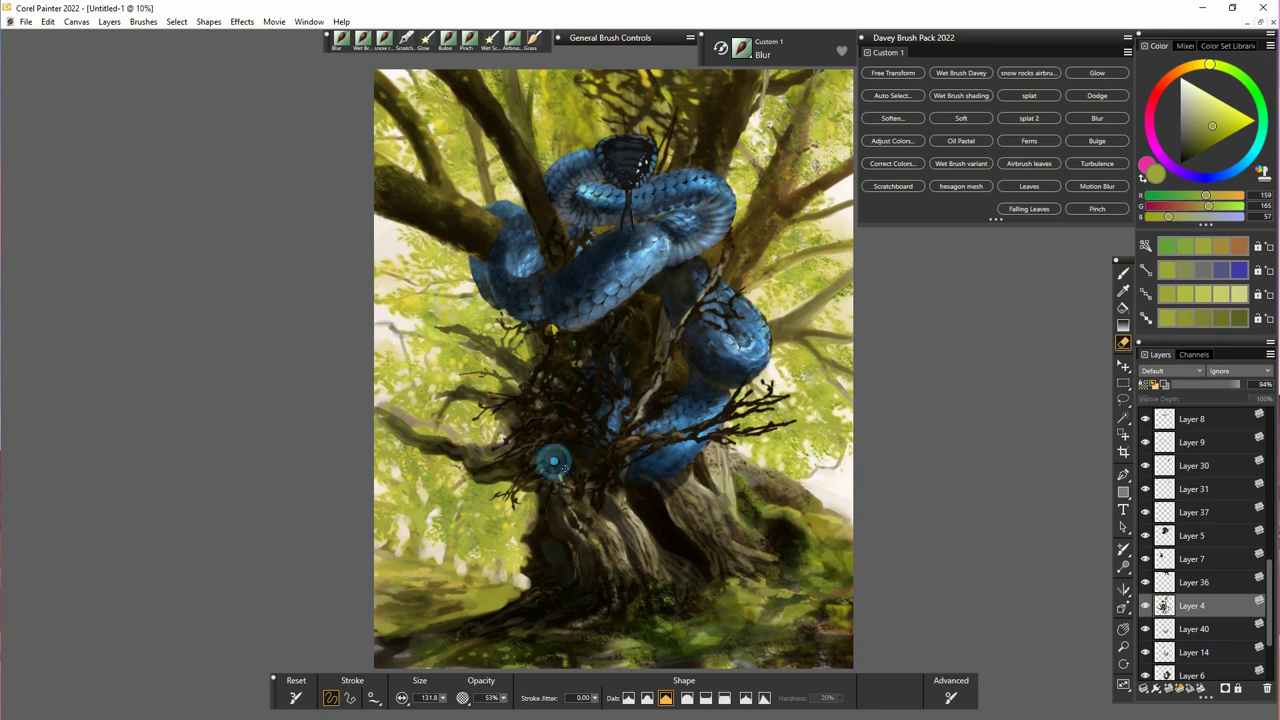
pyautogui.moveTo(552, 461)
pyautogui.mouseDown()
pyautogui.moveTo(591, 493)
pyautogui.moveTo(548, 506)
pyautogui.mouseUp()
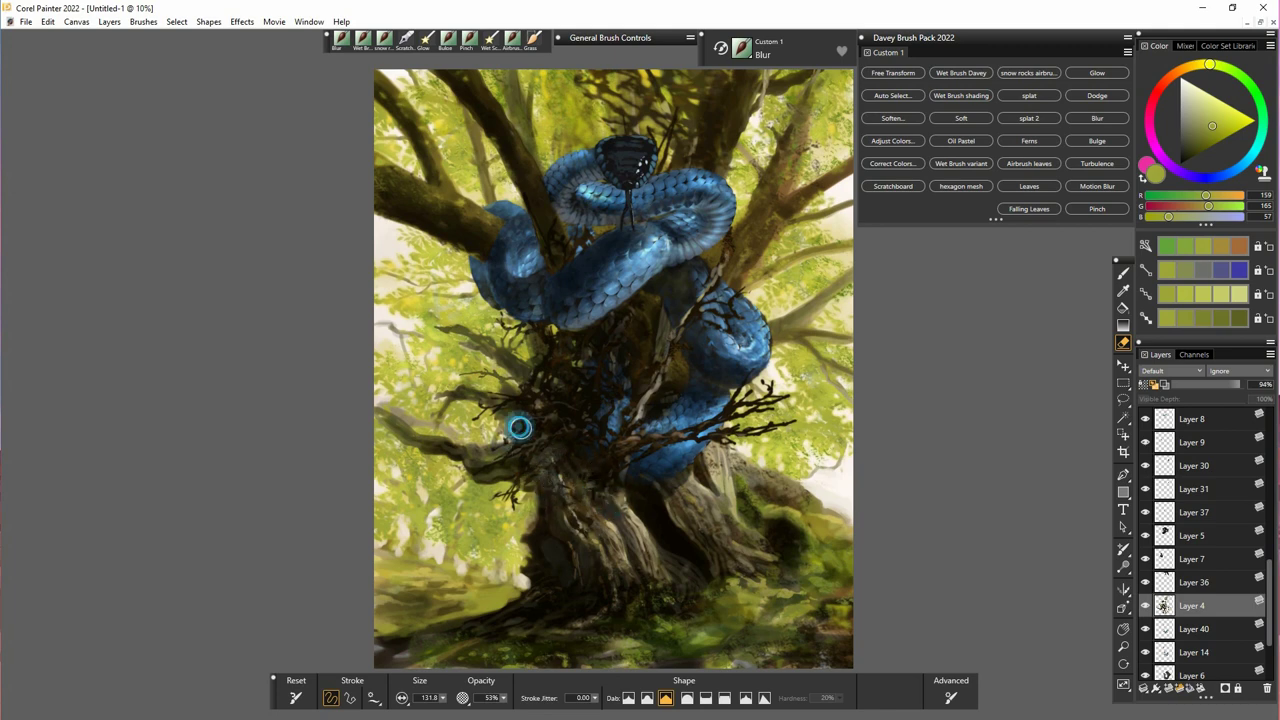
pyautogui.moveTo(623, 409)
pyautogui.mouseDown()
pyautogui.moveTo(561, 433)
pyautogui.moveTo(635, 419)
pyautogui.moveTo(623, 381)
pyautogui.mouseUp()
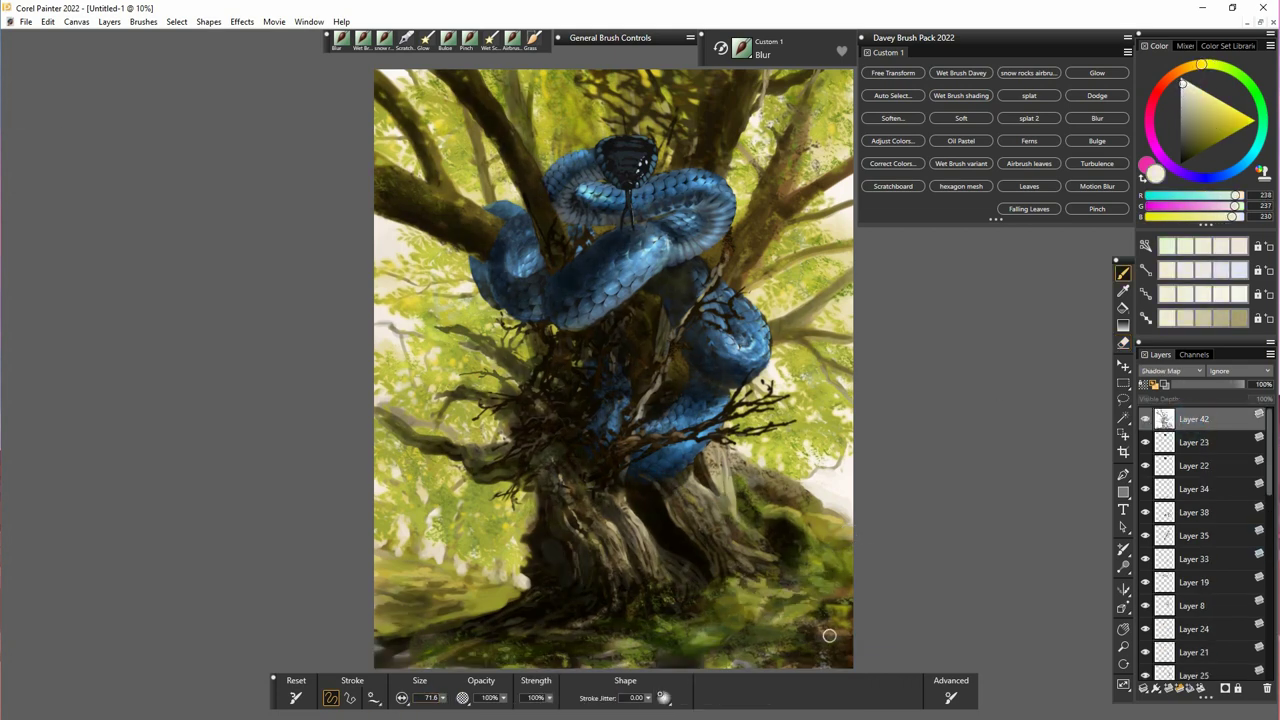
# - Lighten the ground shadows near the lower-right corner on Layer 42 with Wet Brush Davey in off-white, undoing the last stroke
pyautogui.click(362, 40)
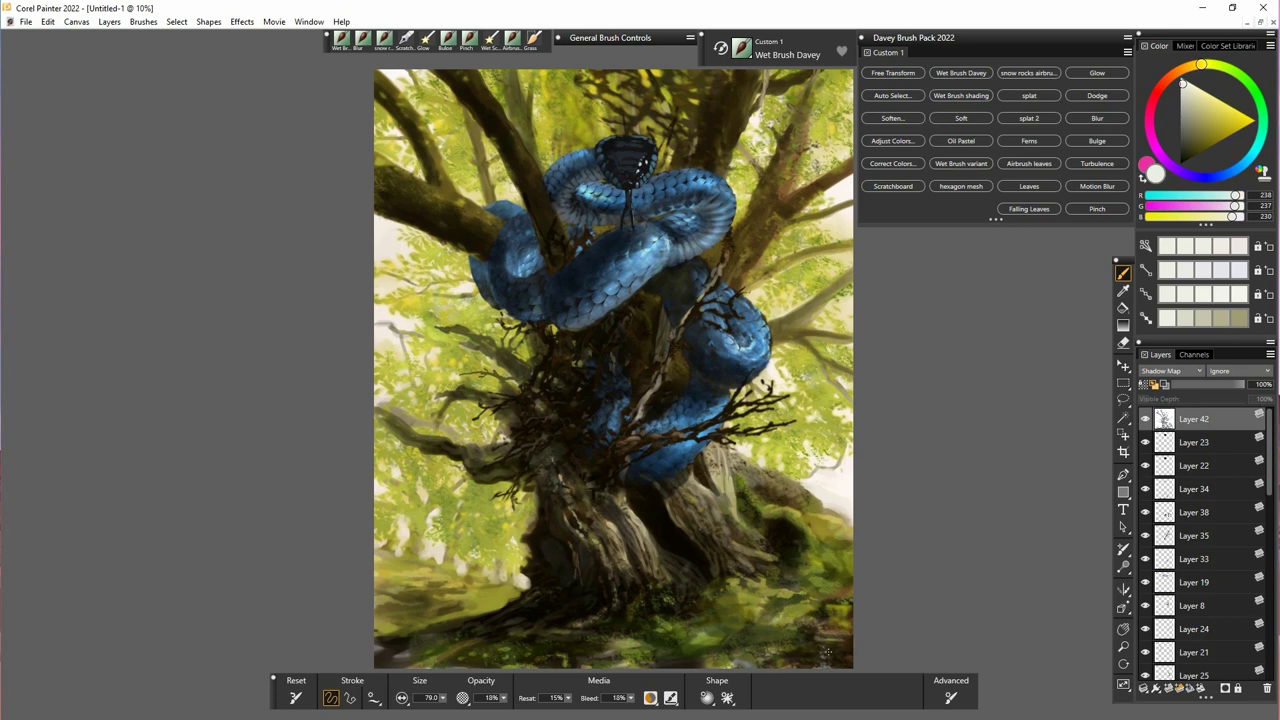
pyautogui.hotkey('ctrl', 'z')
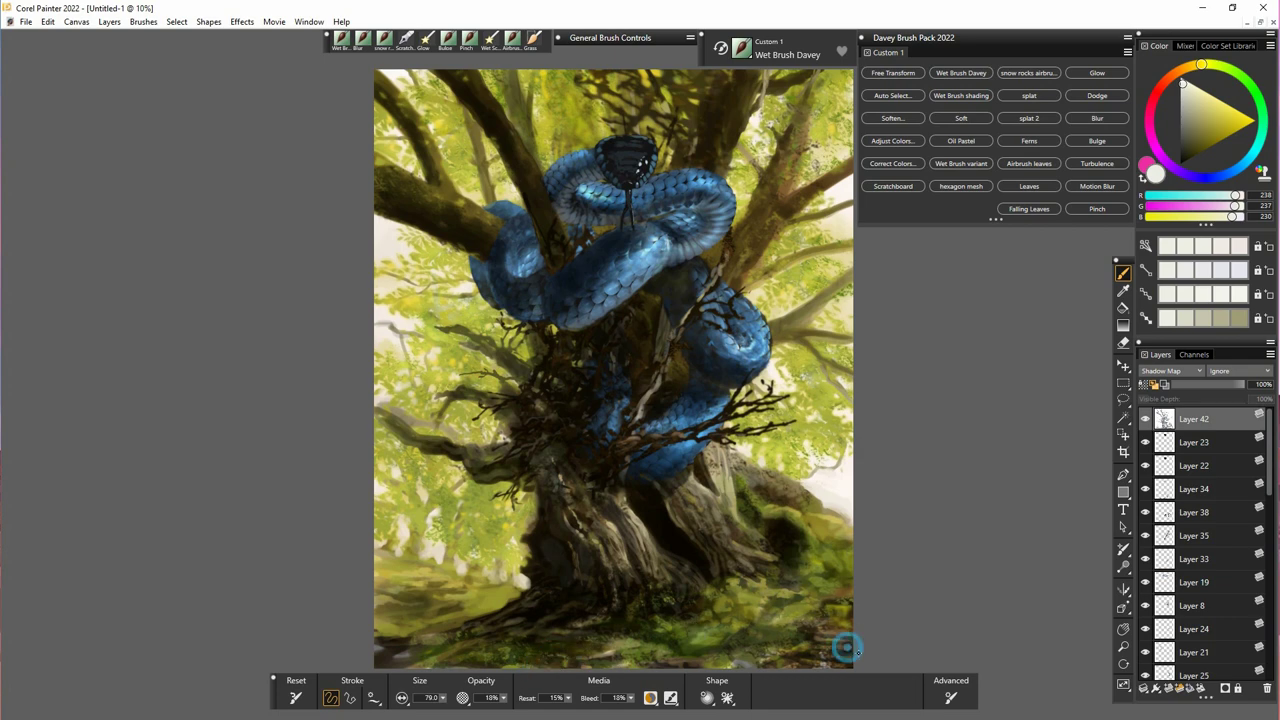
# - Add a new layer, scatter leaves over the ground with the Airbrush leaf brush in sampled dark green, and soften them
pyautogui.click(1168, 688)
pyautogui.click(1029, 142)
pyautogui.keyDown('alt'); pyautogui.click(705, 659); pyautogui.keyUp('alt')
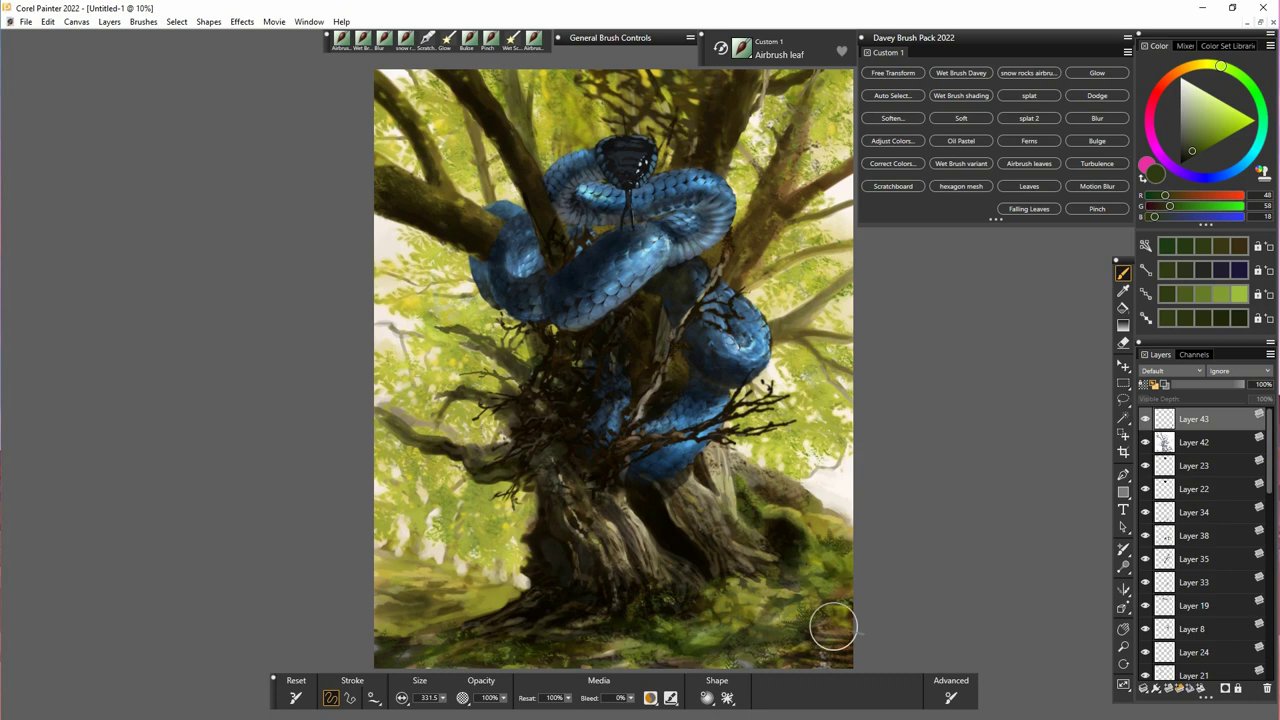
pyautogui.click(898, 121)
pyautogui.click(637, 471)
# - Paint dark blue shading on the snake's lowest coil on the new top layer with Wet Brush Davey, sampling colors from the coil
pyautogui.click(341, 42)
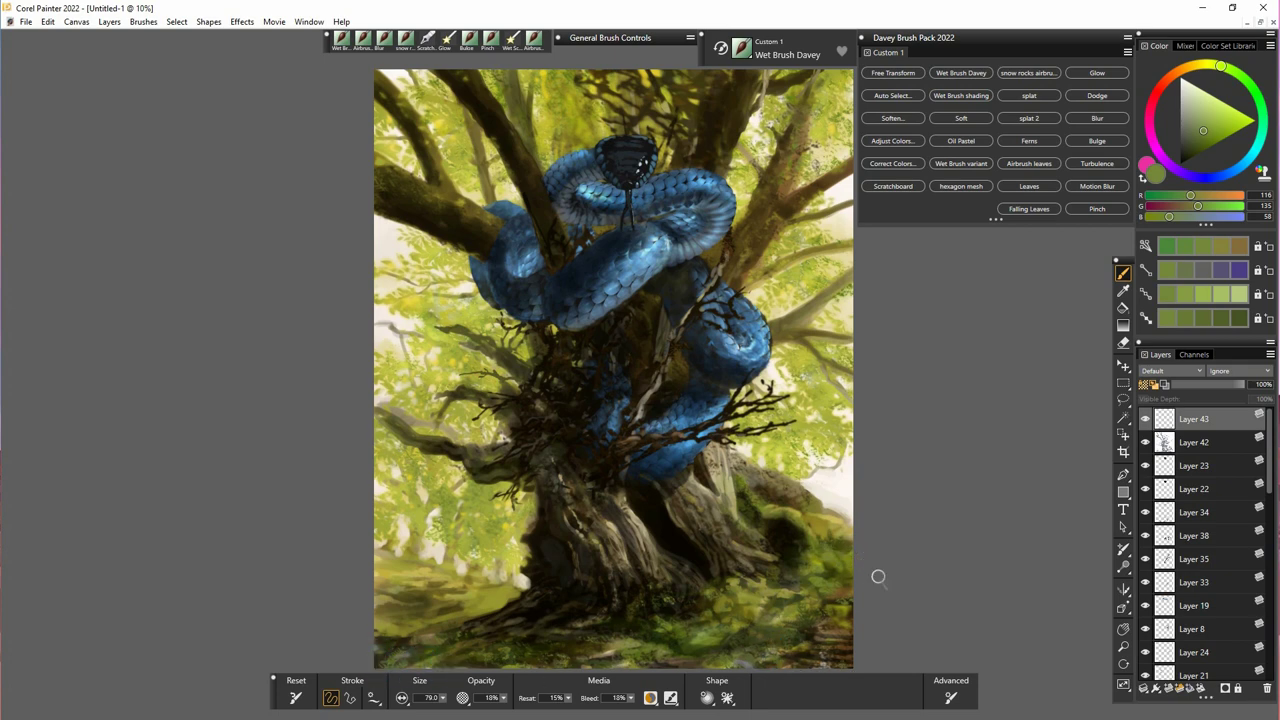
pyautogui.keyDown('alt'); pyautogui.click(658, 477); pyautogui.keyUp('alt')
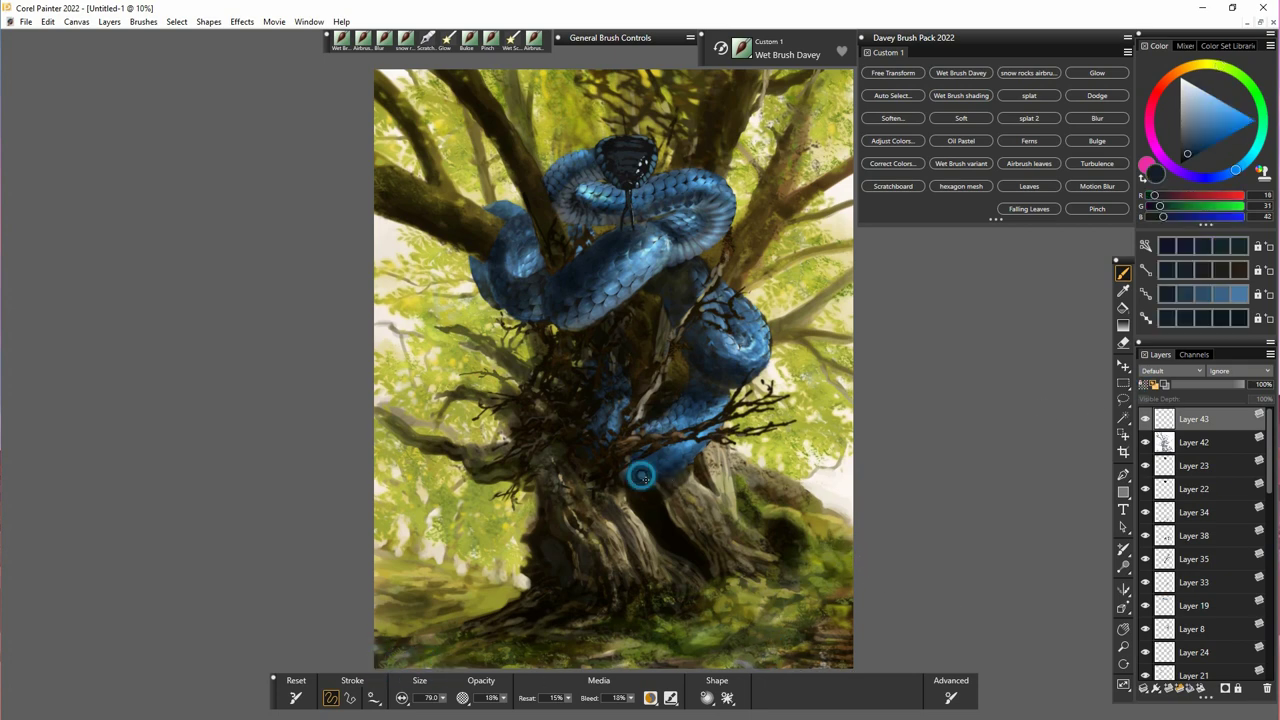
pyautogui.keyDown('alt'); pyautogui.click(640, 478); pyautogui.keyUp('alt')
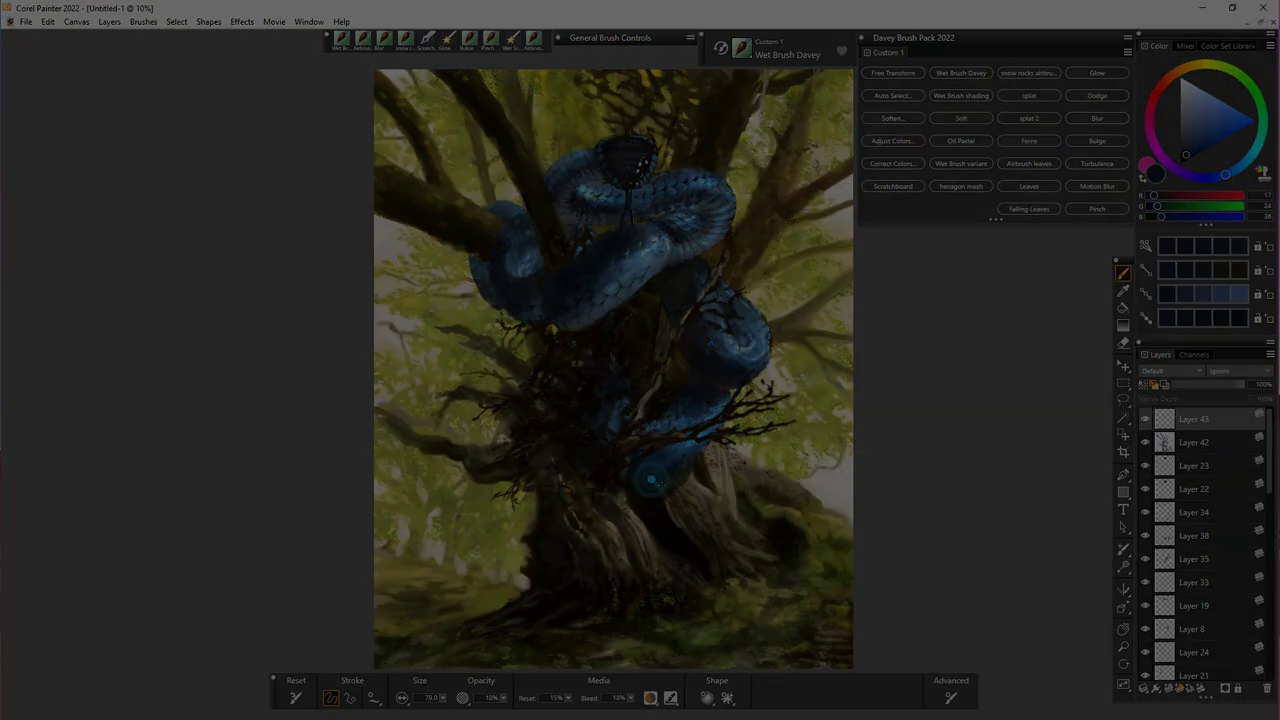